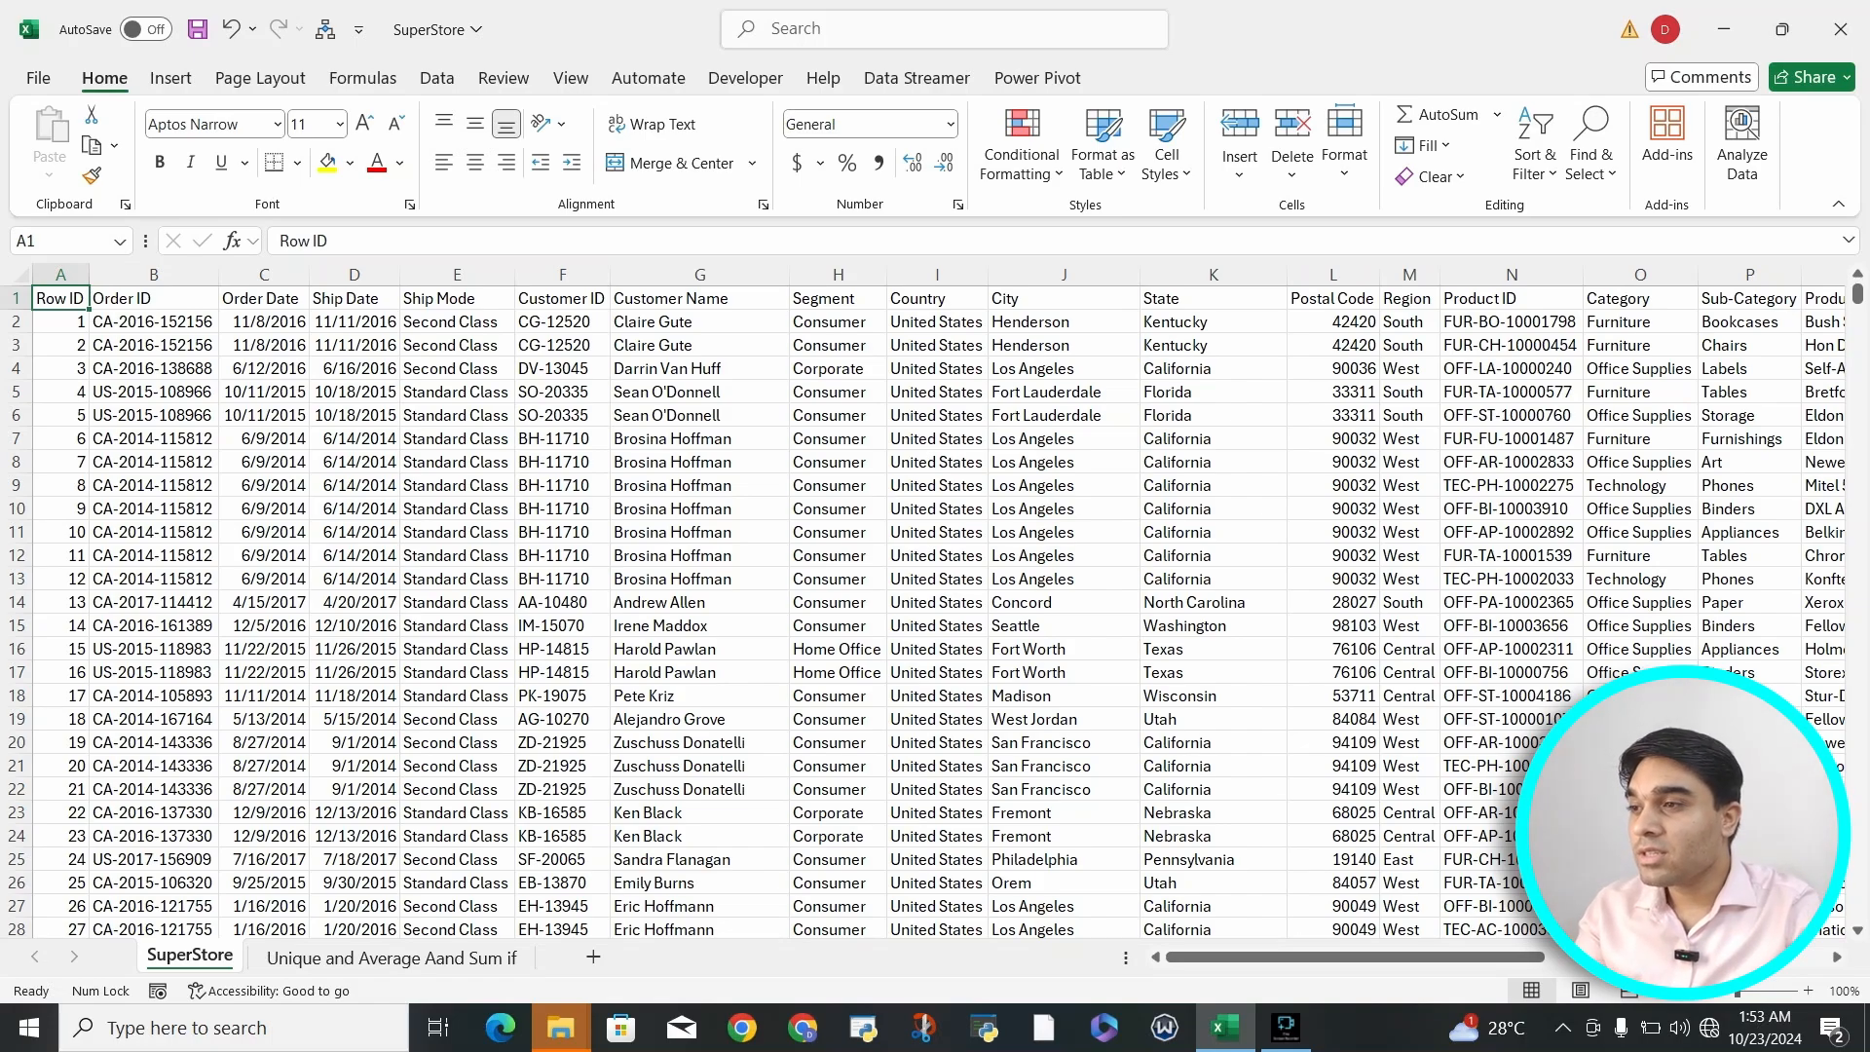
Step: Make all column headings in row 1 of the SuperStore sheet bold, from Row ID through Profit
{"action": "key", "text": "shift+Right"}
{"action": "key", "text": "shift+Right"}
{"action": "key", "text": "shift+Right"}
{"action": "key", "text": "shift+Right"}
{"action": "key", "text": "shift+Right"}
{"action": "key", "text": "shift+Right"}
{"action": "key", "text": "shift+Right"}
{"action": "key", "text": "shift+Right"}
{"action": "key", "text": "shift+Right"}
{"action": "key", "text": "shift+Right"}
{"action": "key", "text": "shift+Right"}
{"action": "key", "text": "shift+Right"}
{"action": "key", "text": "shift+Right"}
{"action": "key", "text": "shift+Right"}
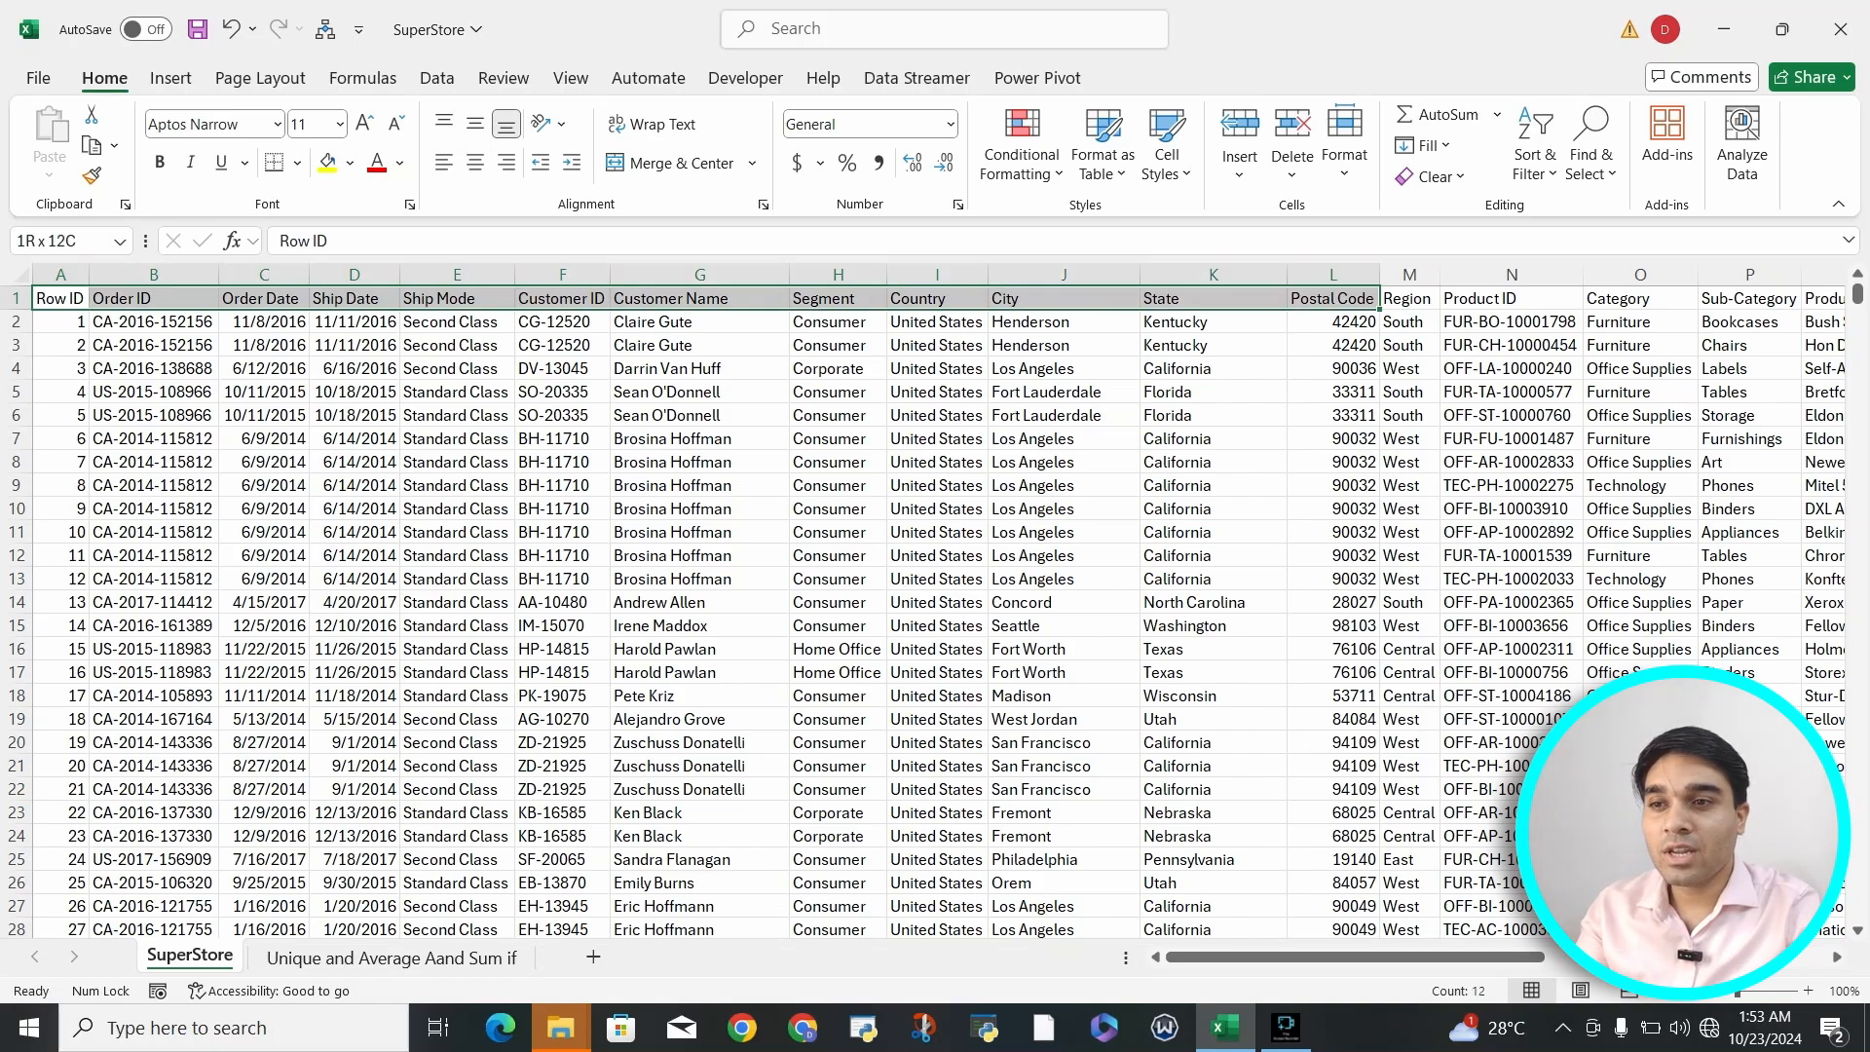
{"action": "scroll", "coordinate": [935, 604], "scroll_direction": "right", "scroll_amount": 6}
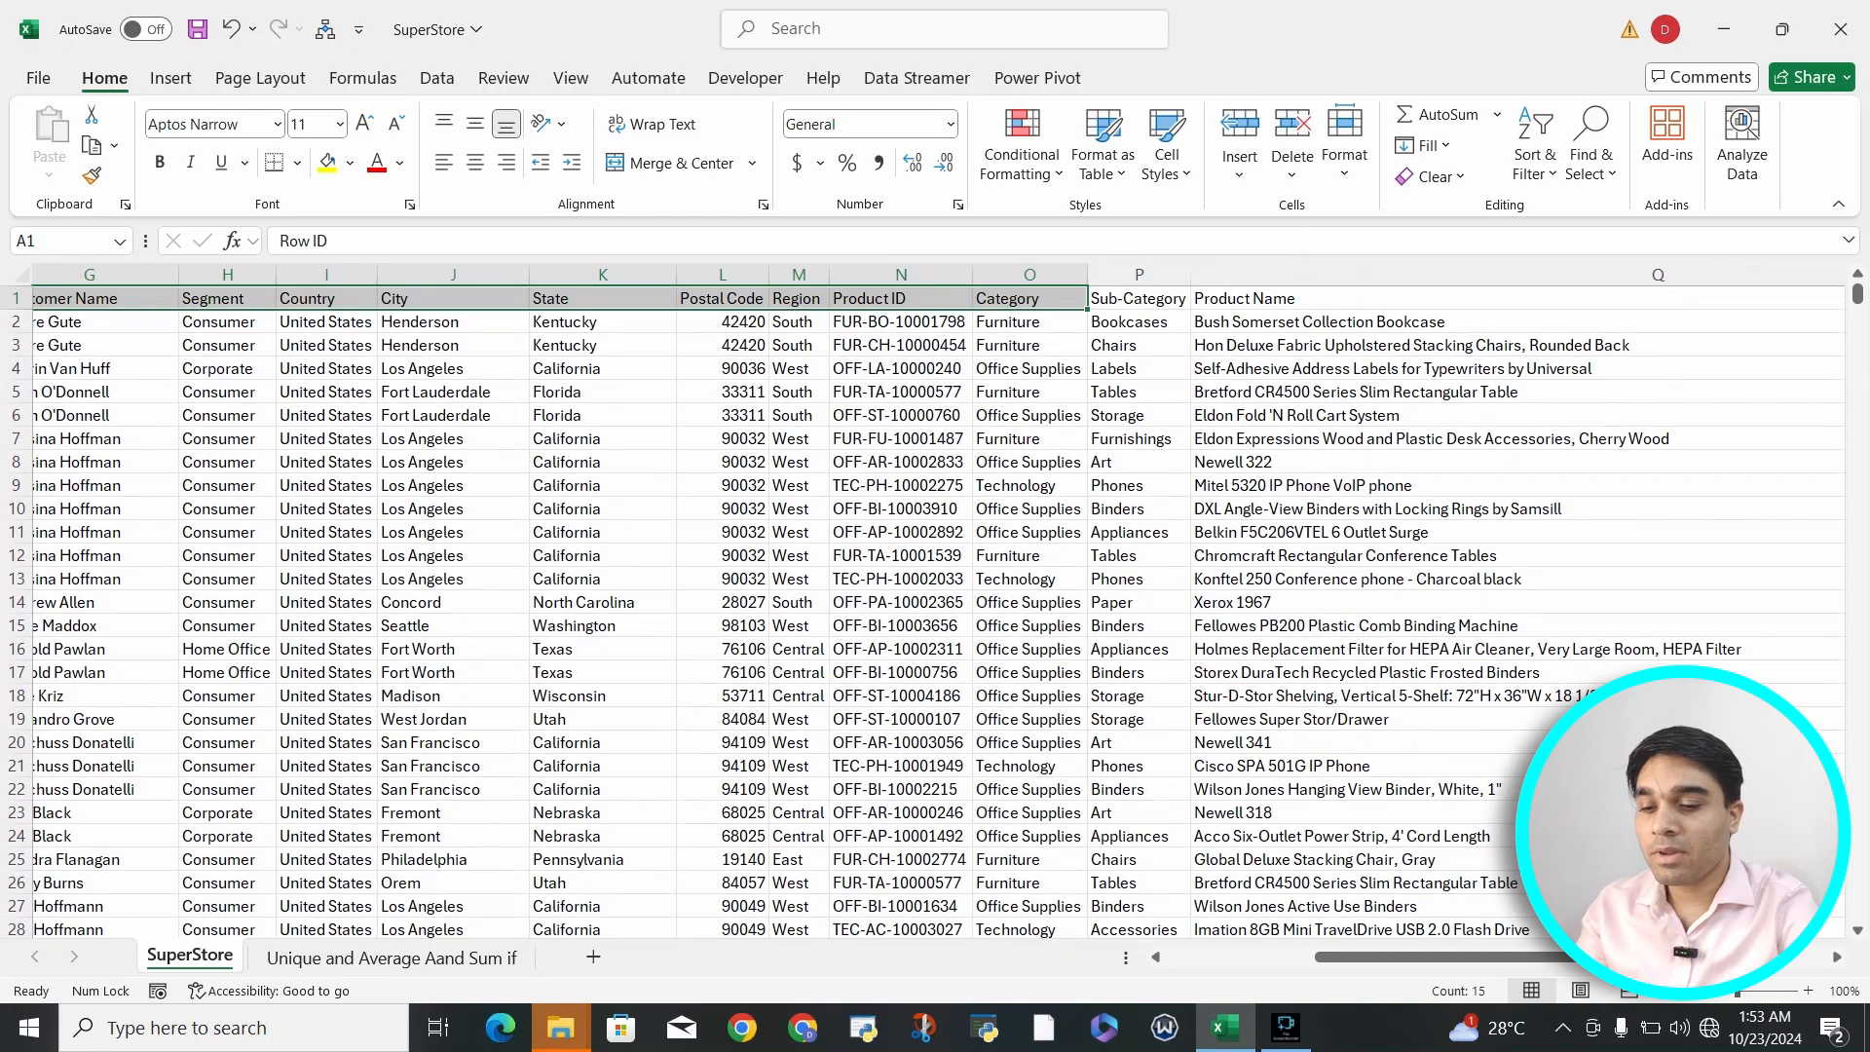
{"action": "key", "text": "shift+Right"}
{"action": "key", "text": "shift+Right"}
{"action": "key", "text": "shift+Right"}
{"action": "key", "text": "shift+Right"}
{"action": "key", "text": "shift+Right"}
{"action": "key", "text": "shift+Right"}
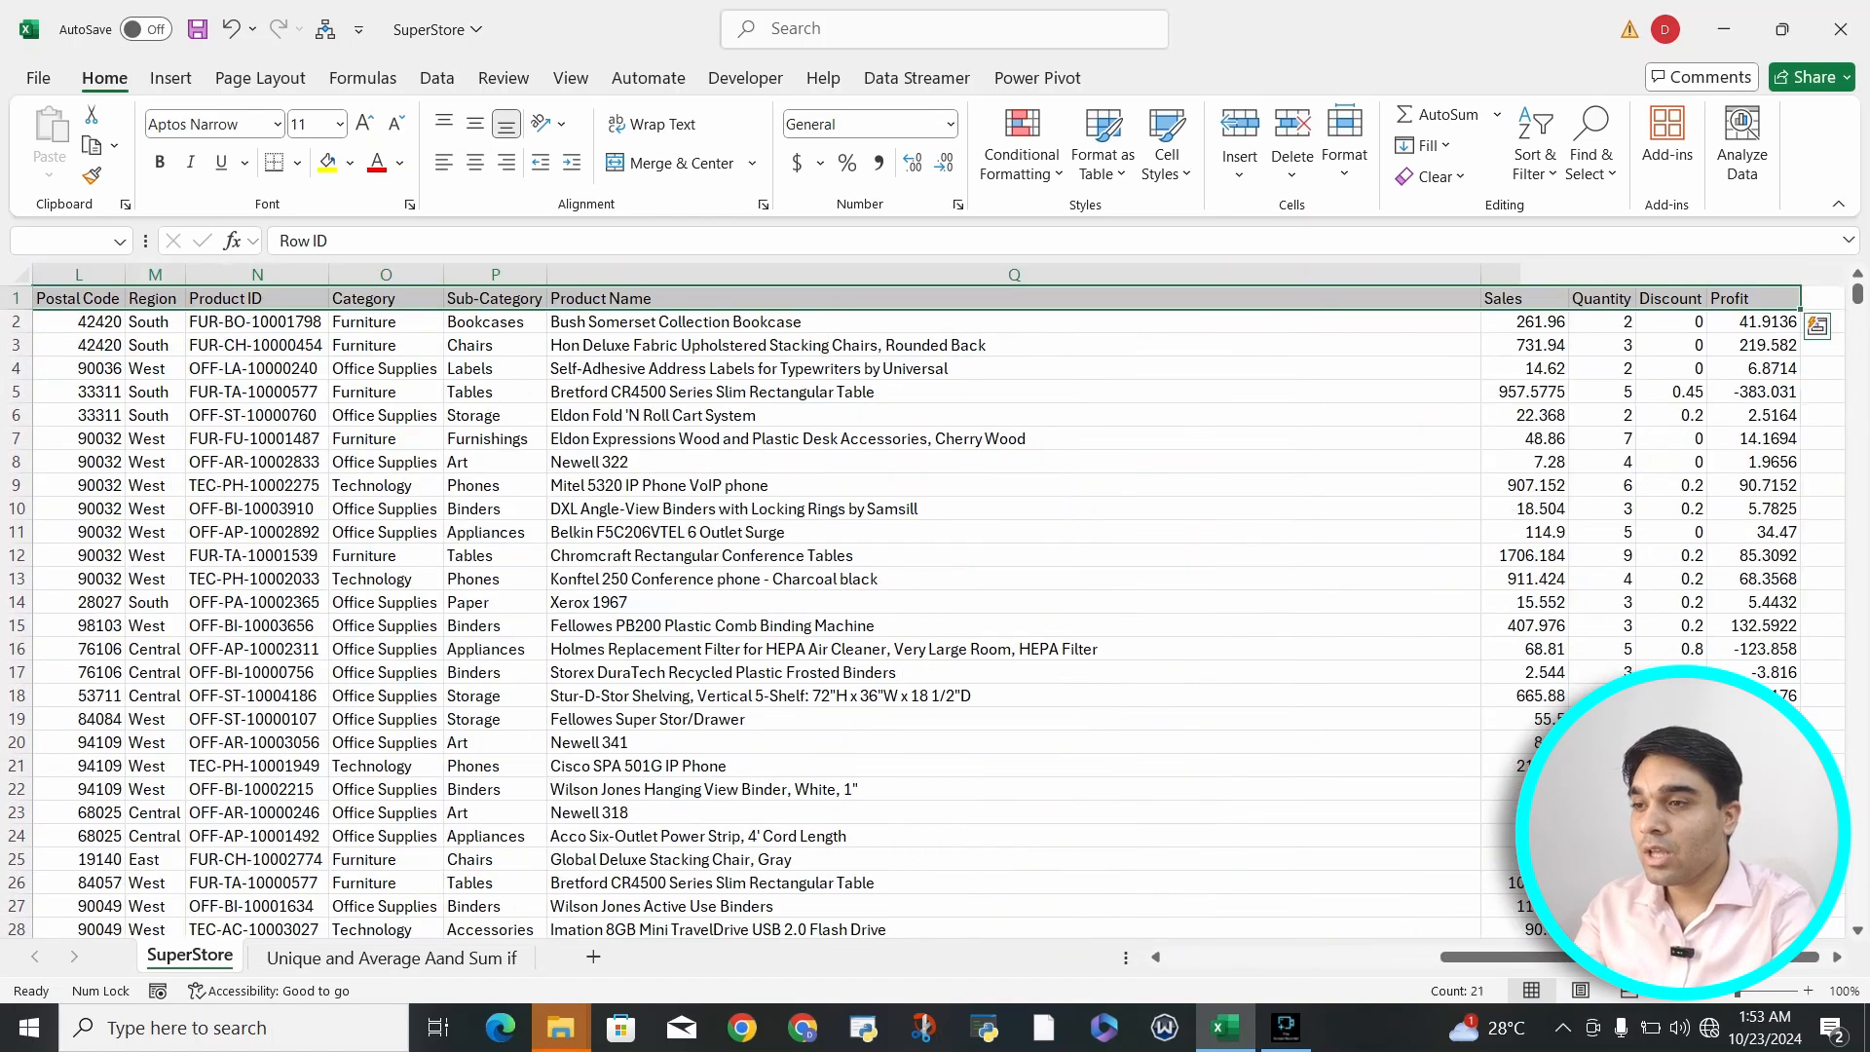
{"action": "key", "text": "ctrl+b"}
{"action": "key", "text": "ctrl+Home"}
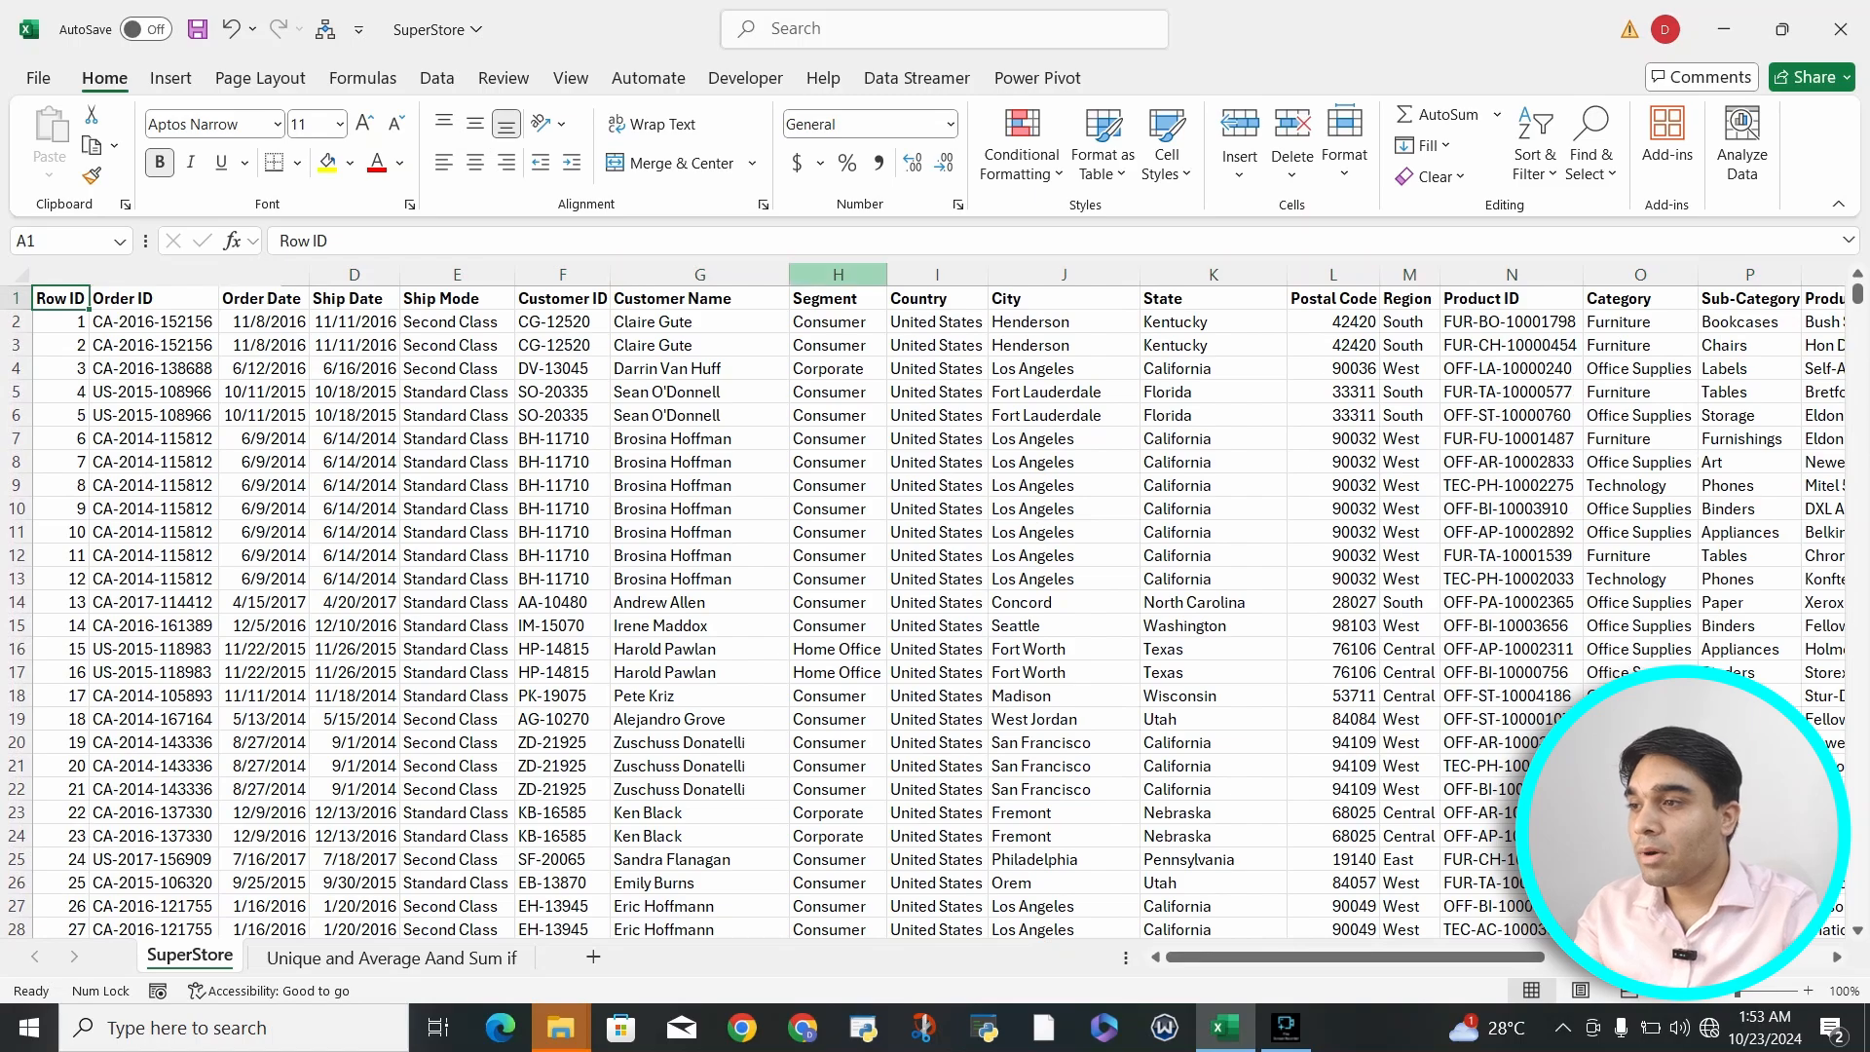
Step: Delete the Row ID column from the SuperStore sheet
{"action": "left_click", "coordinate": [61, 274]}
{"action": "right_click", "coordinate": [61, 274]}
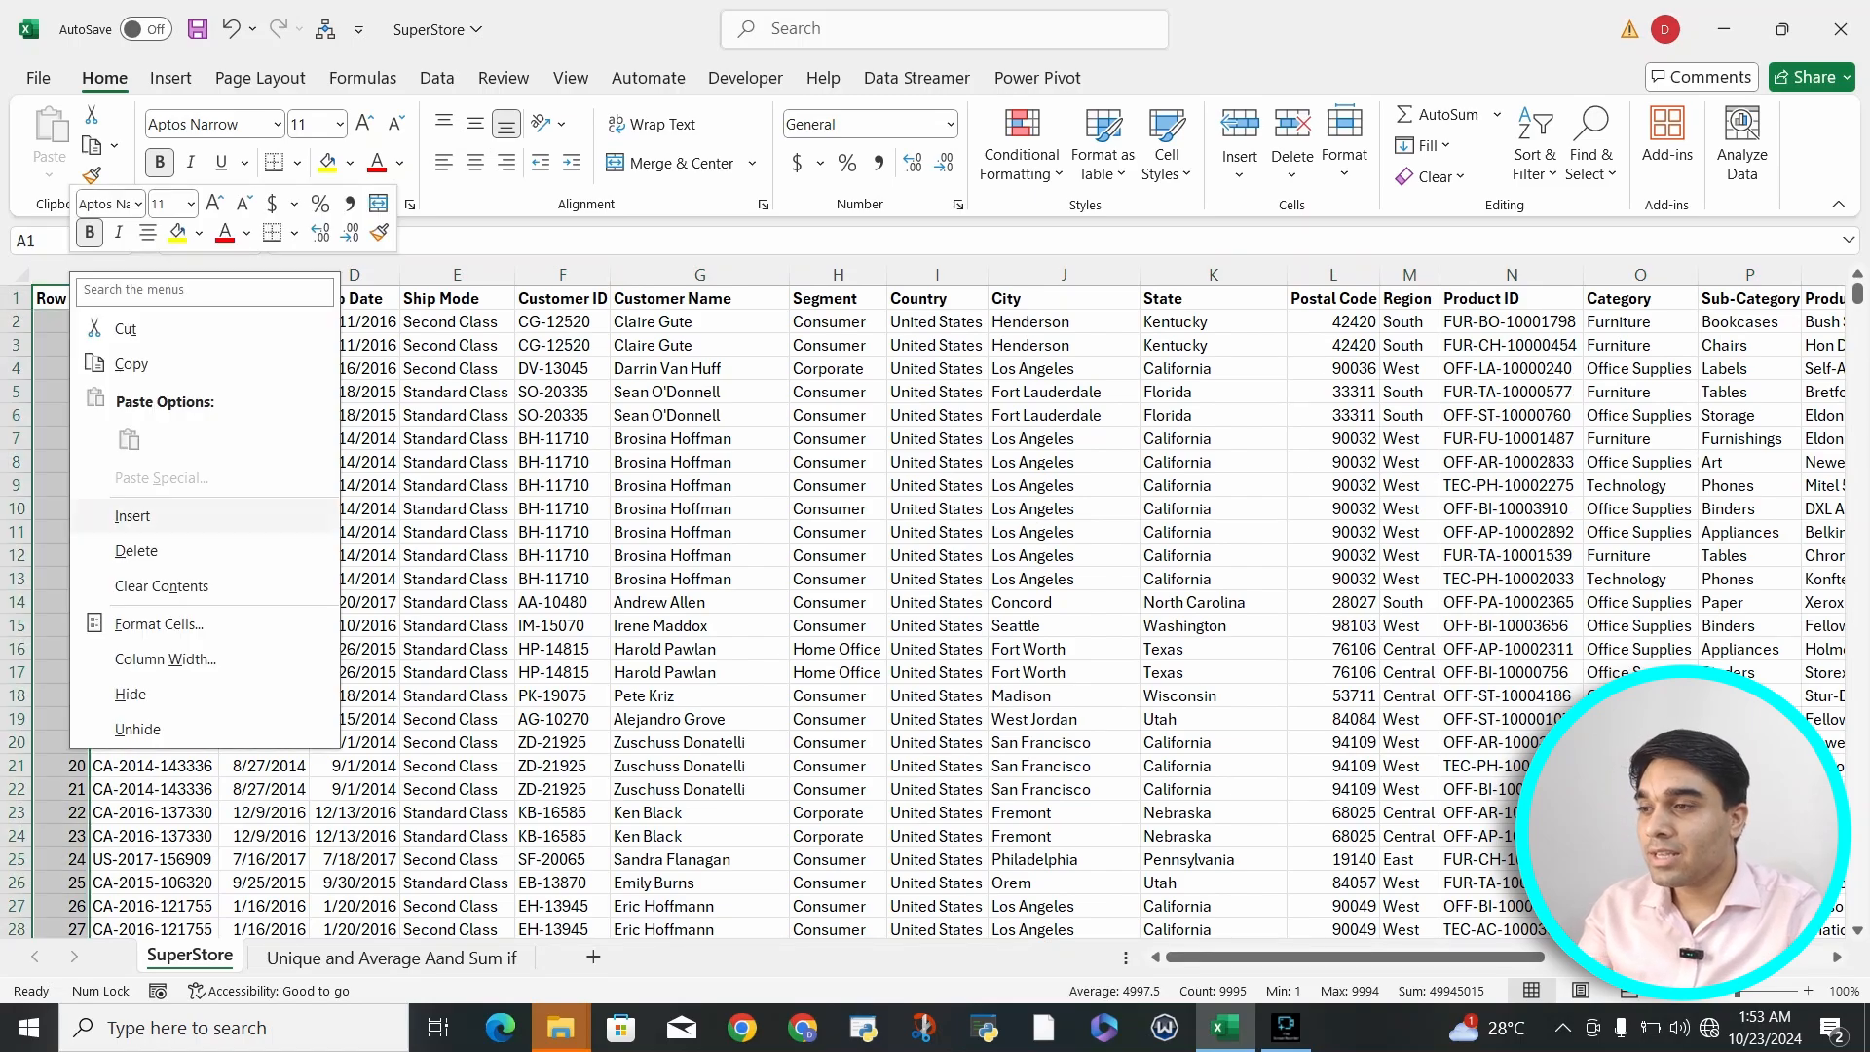
{"action": "left_click", "coordinate": [127, 550]}
{"action": "left_click", "coordinate": [1007, 416]}
Step: Format all values in the Sales, Quantity, Discount and Profit columns to show two decimal places
{"action": "scroll", "coordinate": [1007, 416], "scroll_direction": "right", "scroll_amount": 15}
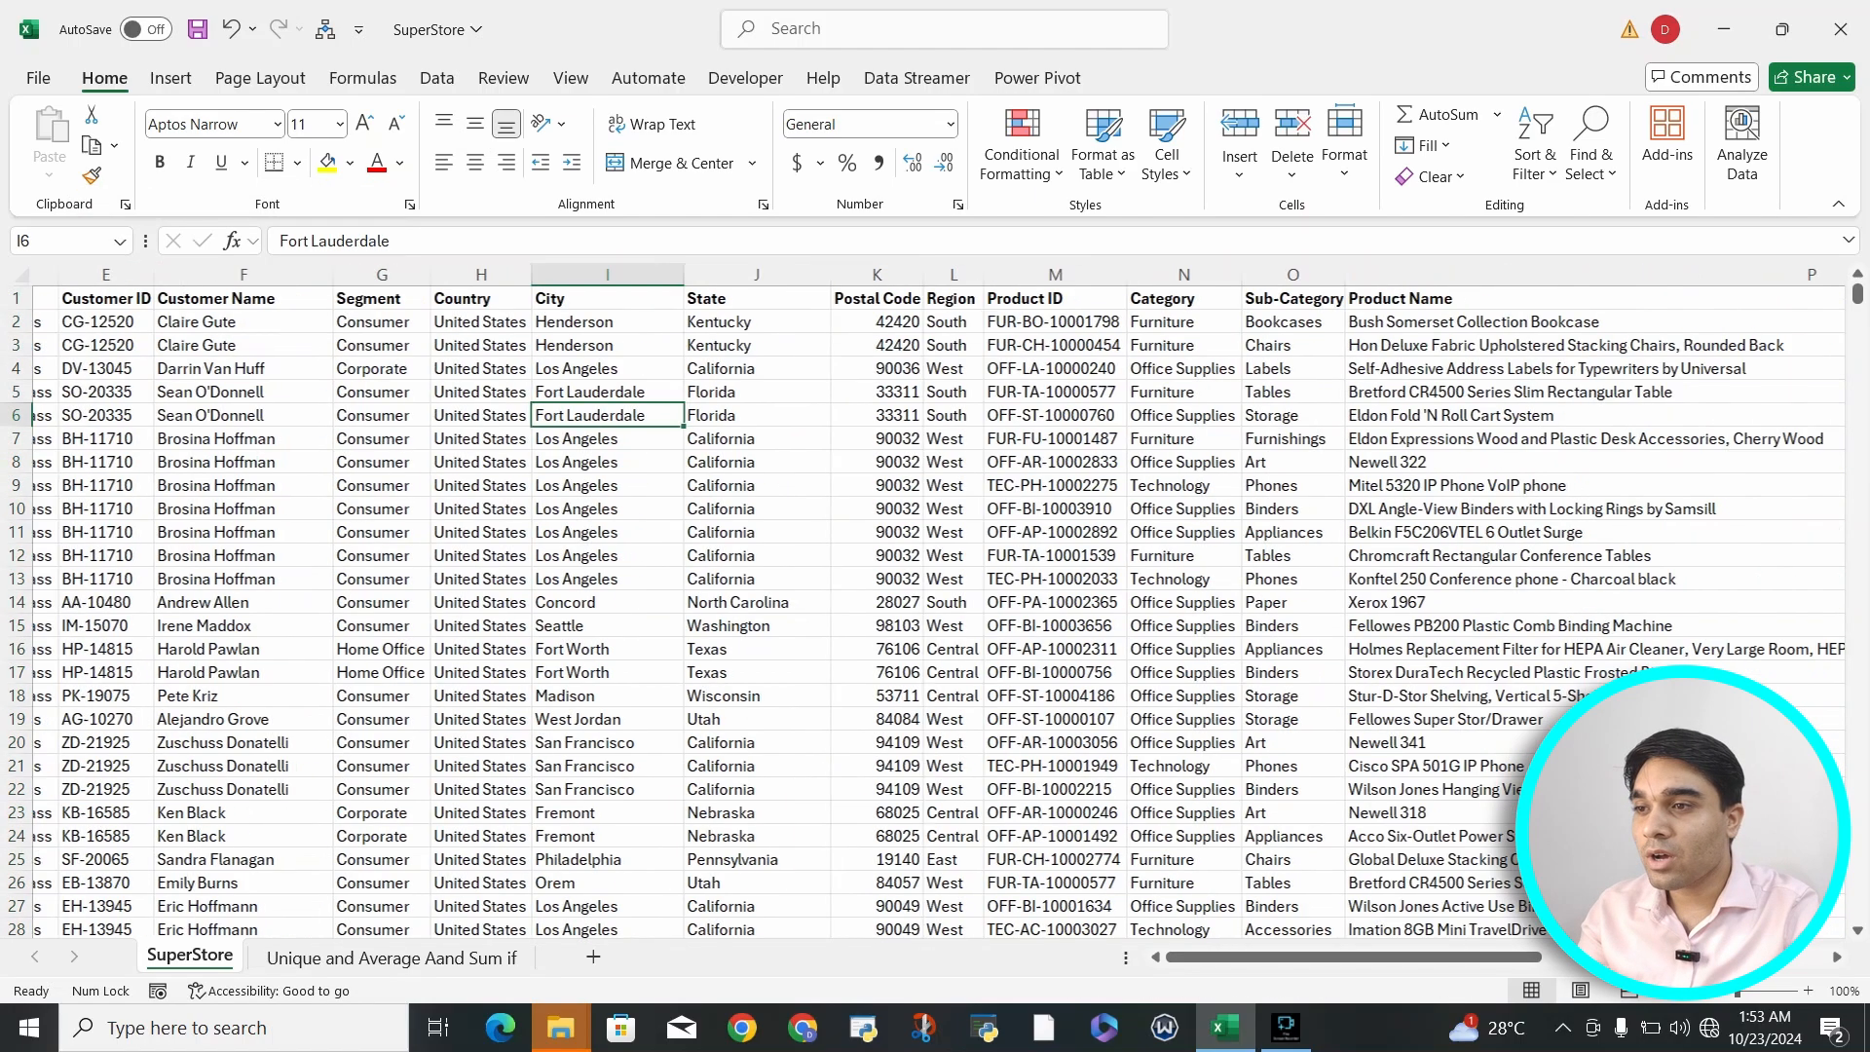
{"action": "scroll", "coordinate": [938, 612], "scroll_direction": "right", "scroll_amount": 1}
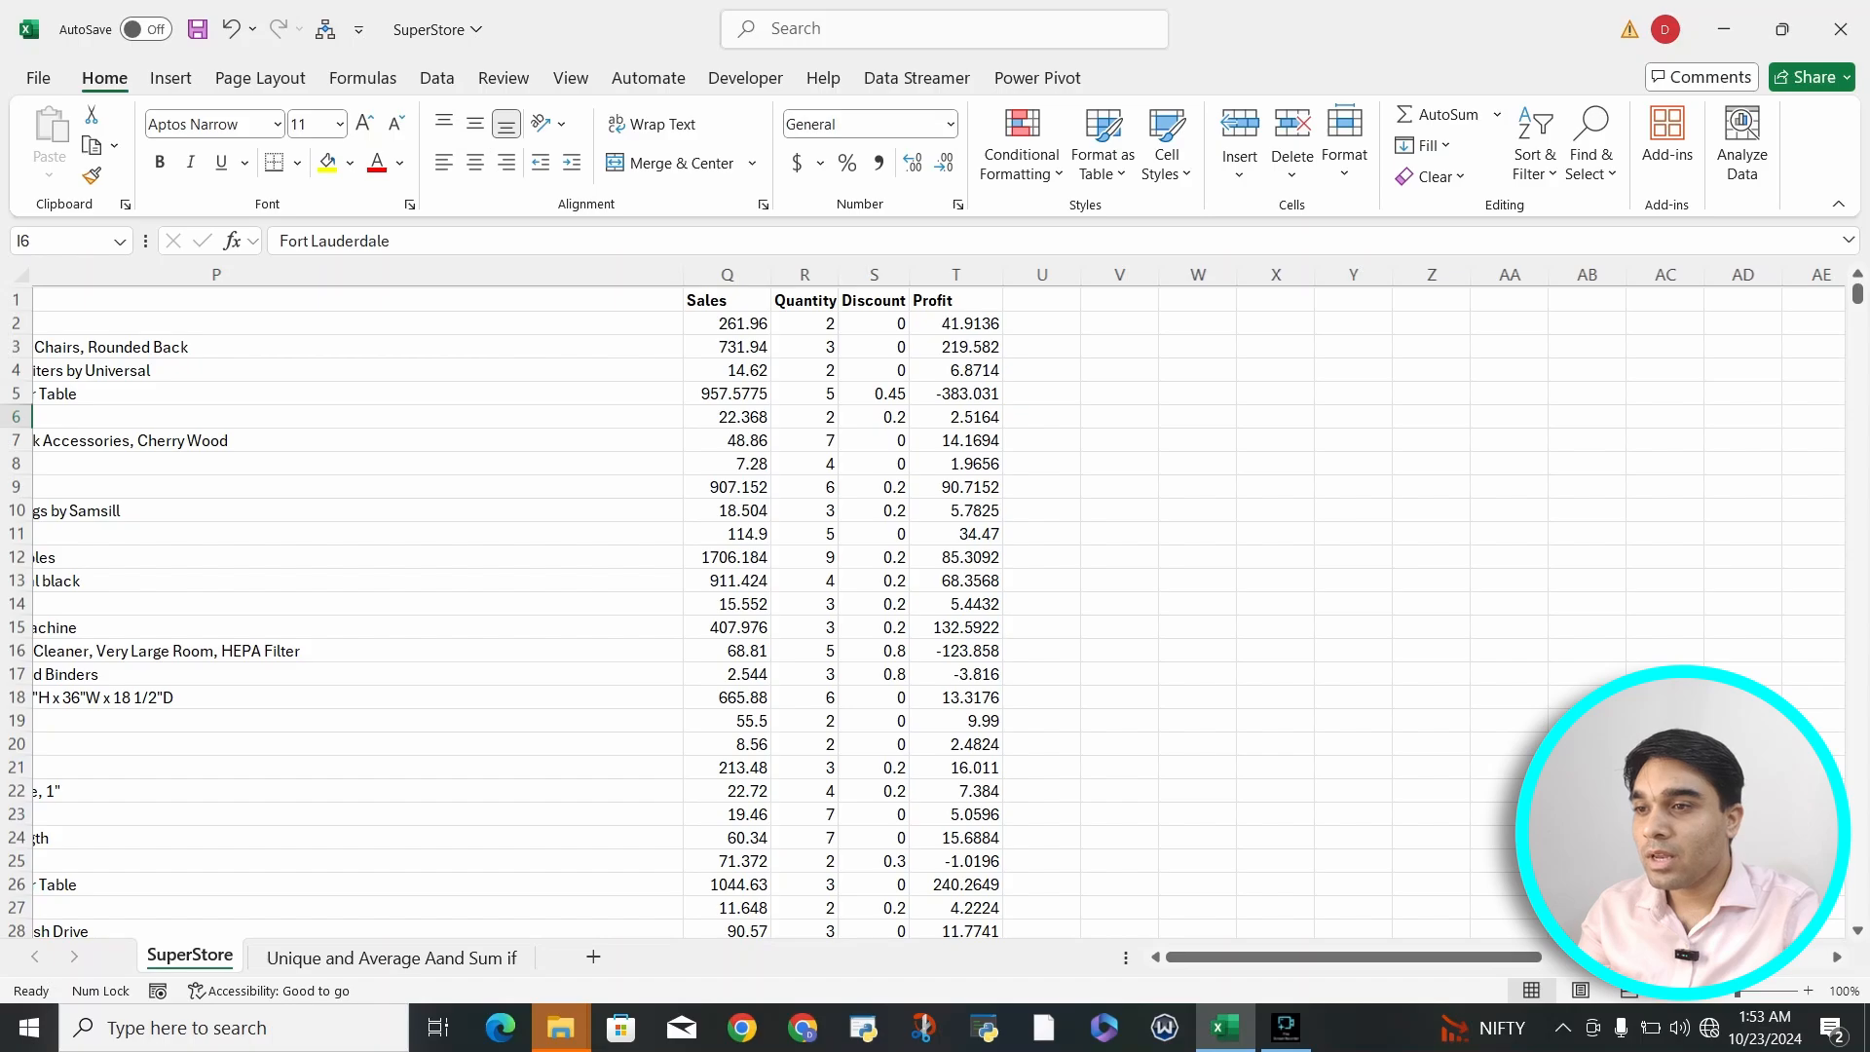
{"action": "left_click_drag", "start_coordinate": [845, 324], "coordinate": [949, 347]}
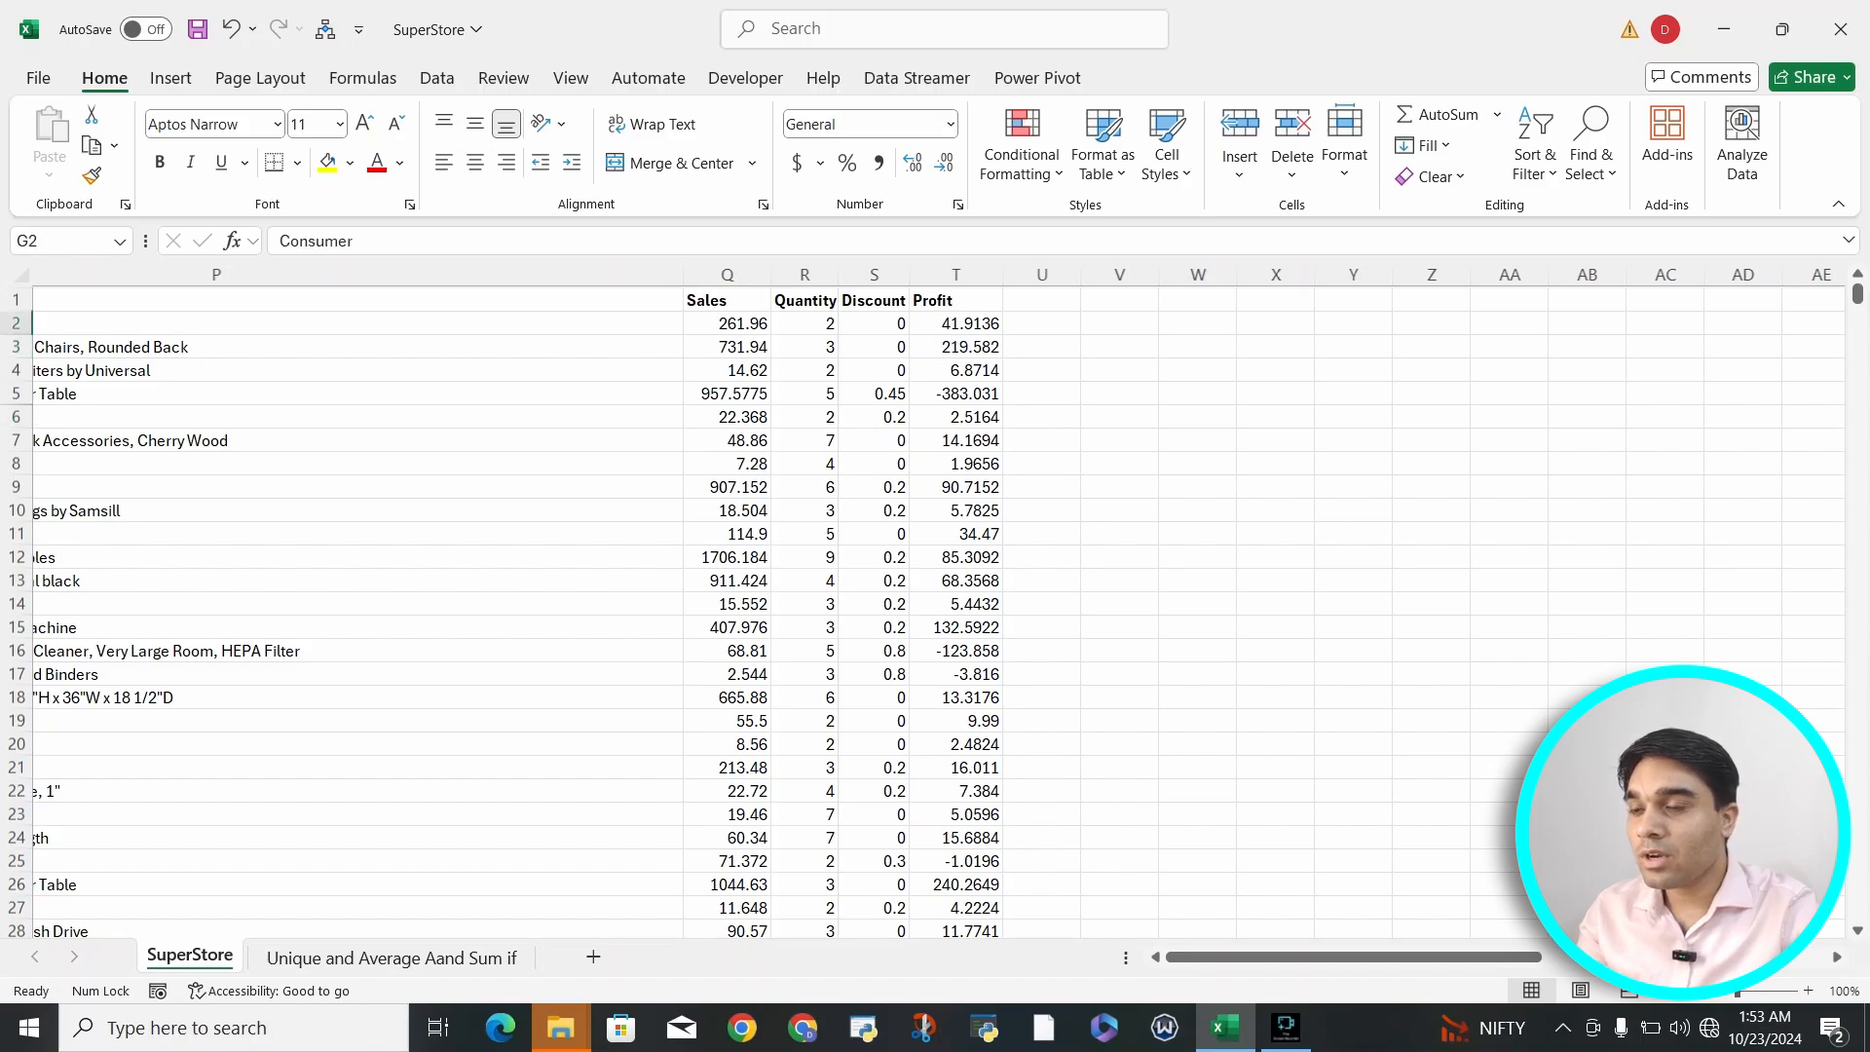
{"action": "key", "text": "Left"}
{"action": "key", "text": "Up"}
{"action": "key", "text": "Right"}
{"action": "key", "text": "Right"}
{"action": "key", "text": "Right"}
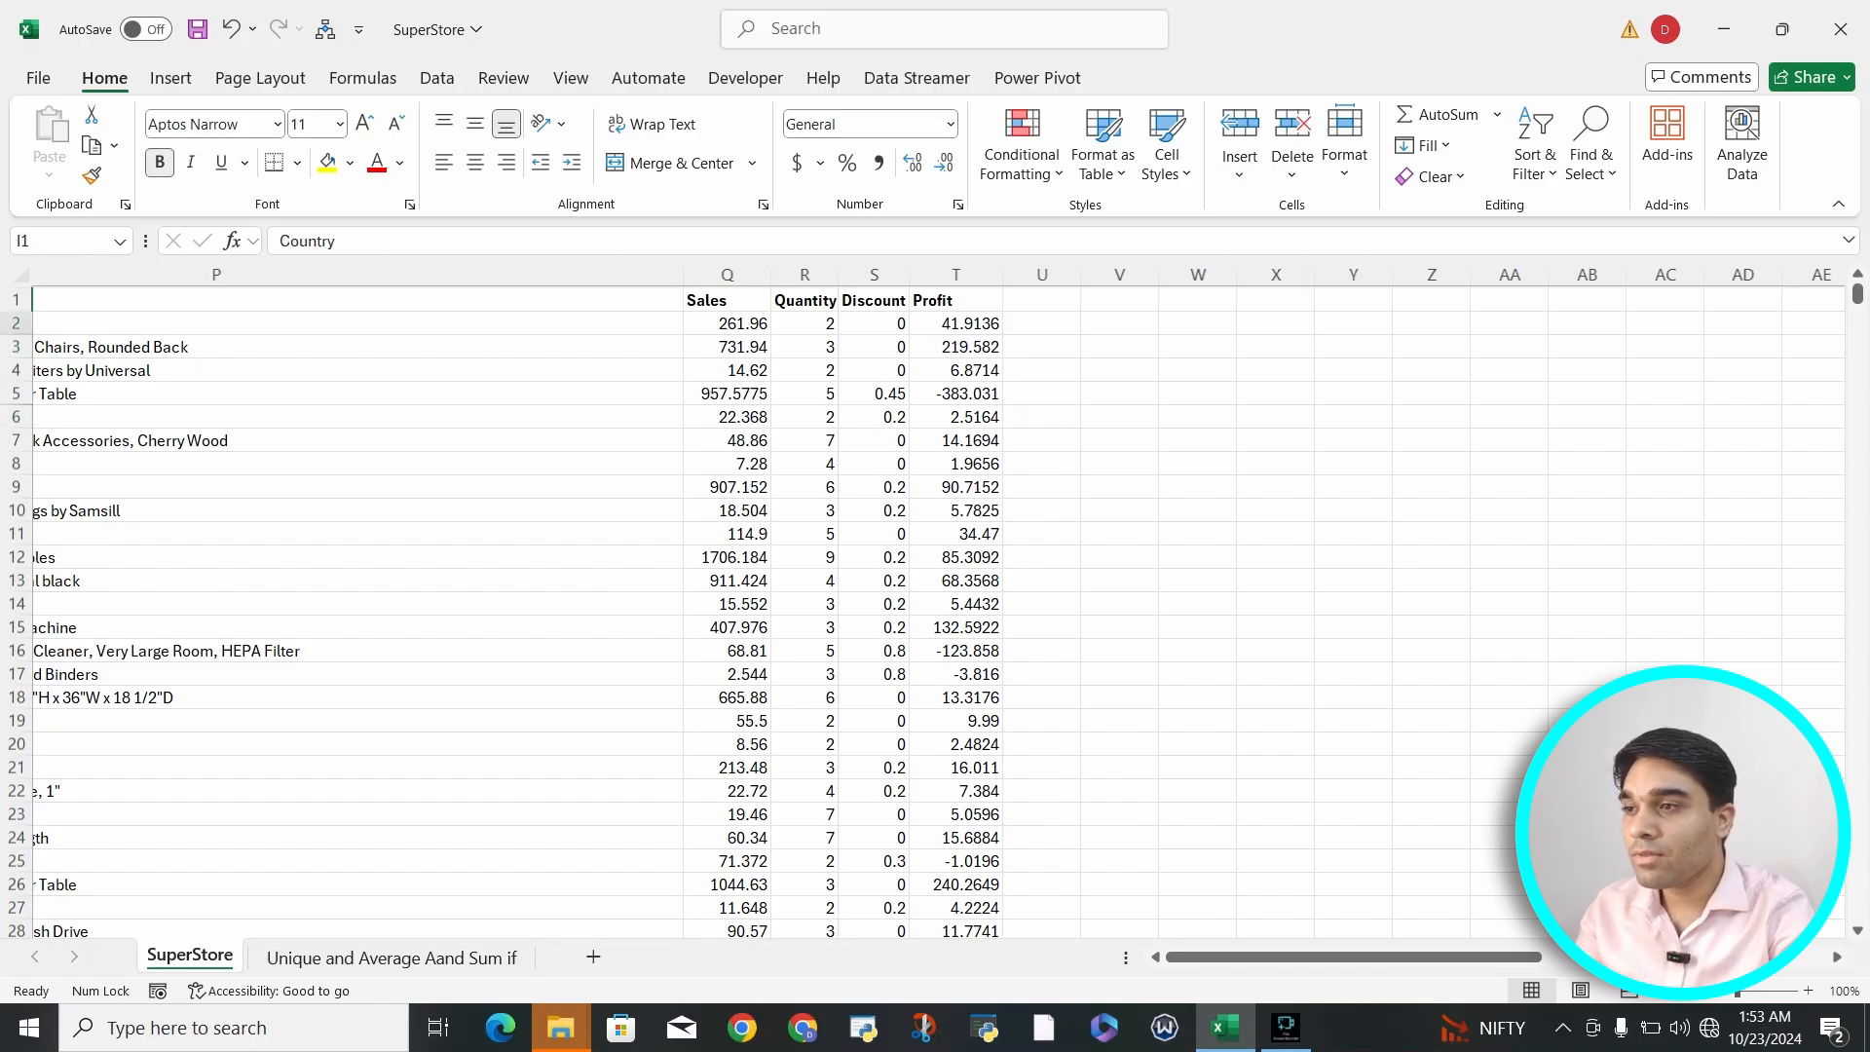
{"action": "key", "text": "Right"}
{"action": "key", "text": "Right"}
{"action": "key", "text": "Right"}
{"action": "key", "text": "Right"}
{"action": "key", "text": "Right"}
{"action": "key", "text": "Right"}
{"action": "key", "text": "Right"}
{"action": "key", "text": "Right"}
{"action": "key", "text": "Right"}
{"action": "key", "text": "Right"}
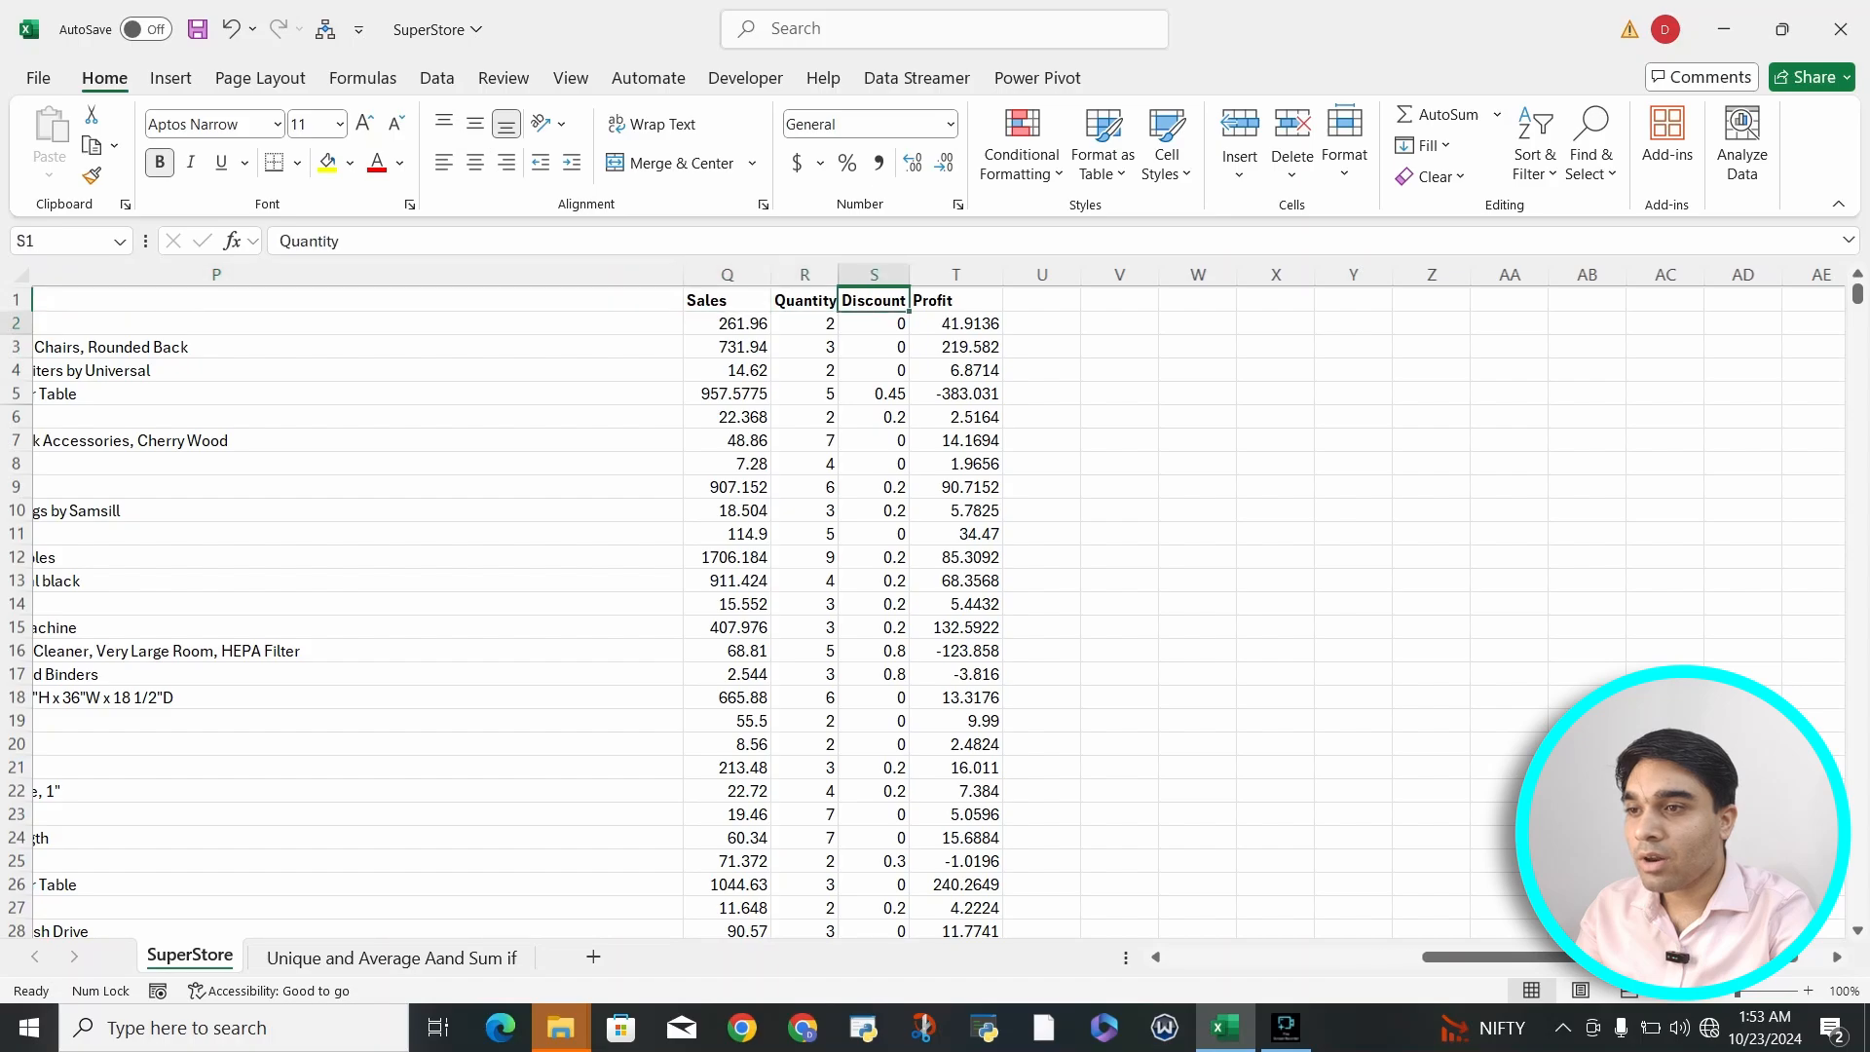
{"action": "key", "text": "Down"}
{"action": "key", "text": "Left"}
{"action": "key", "text": "Left"}
{"action": "key", "text": "ctrl+shift+Right"}
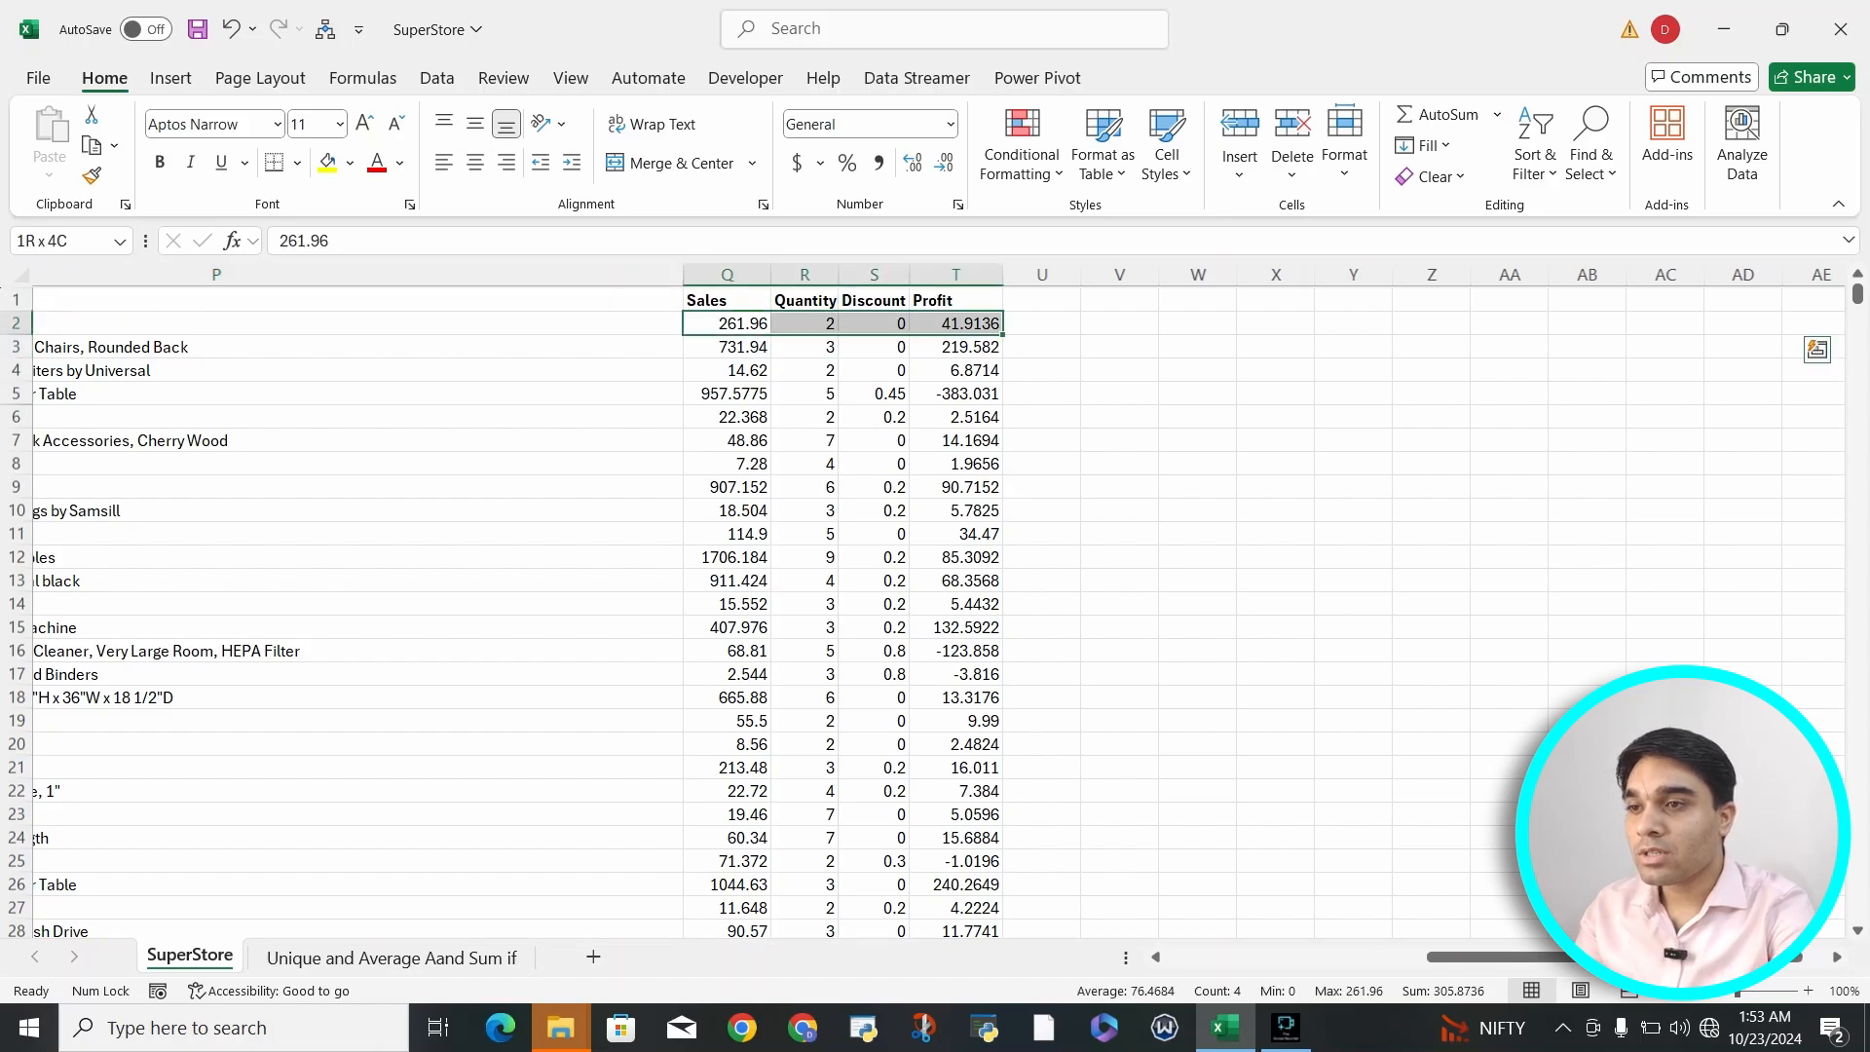
{"action": "key", "text": "ctrl+shift+Down"}
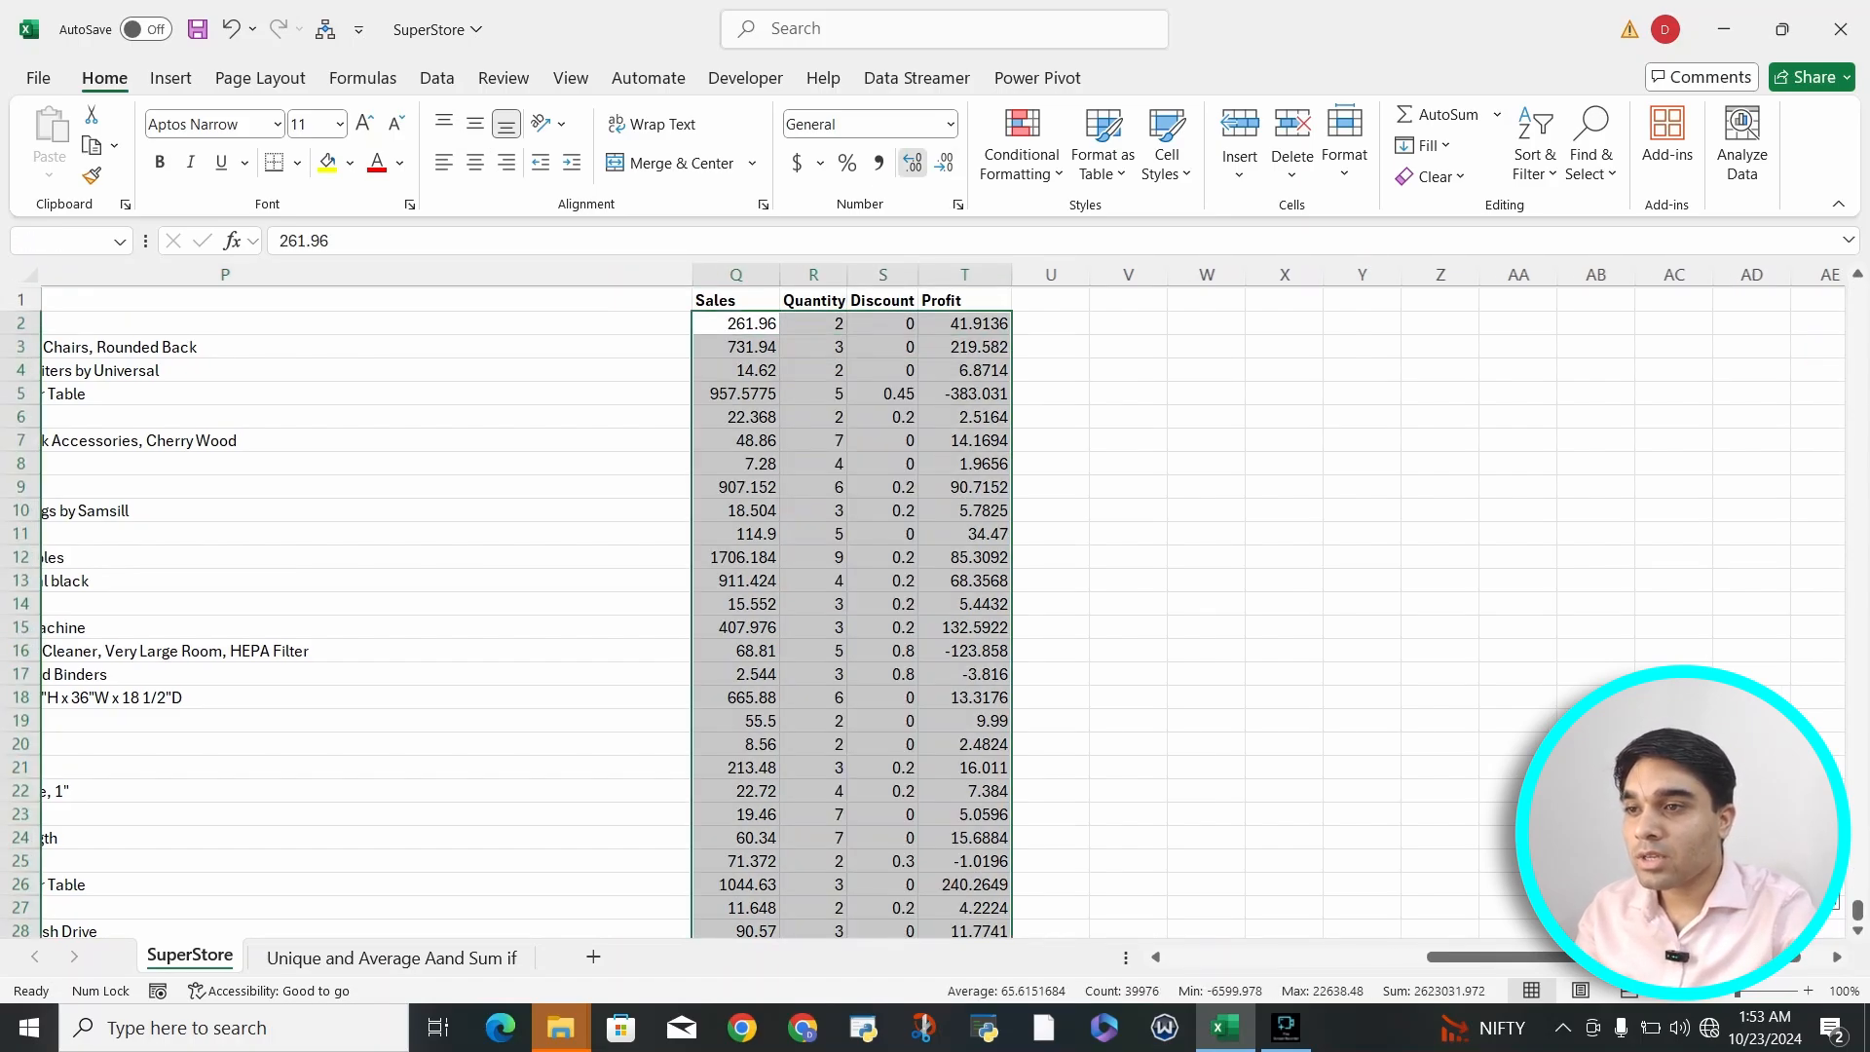
{"action": "left_click", "coordinate": [911, 161]}
{"action": "left_click", "coordinate": [944, 161]}
{"action": "left_click", "coordinate": [438, 370]}
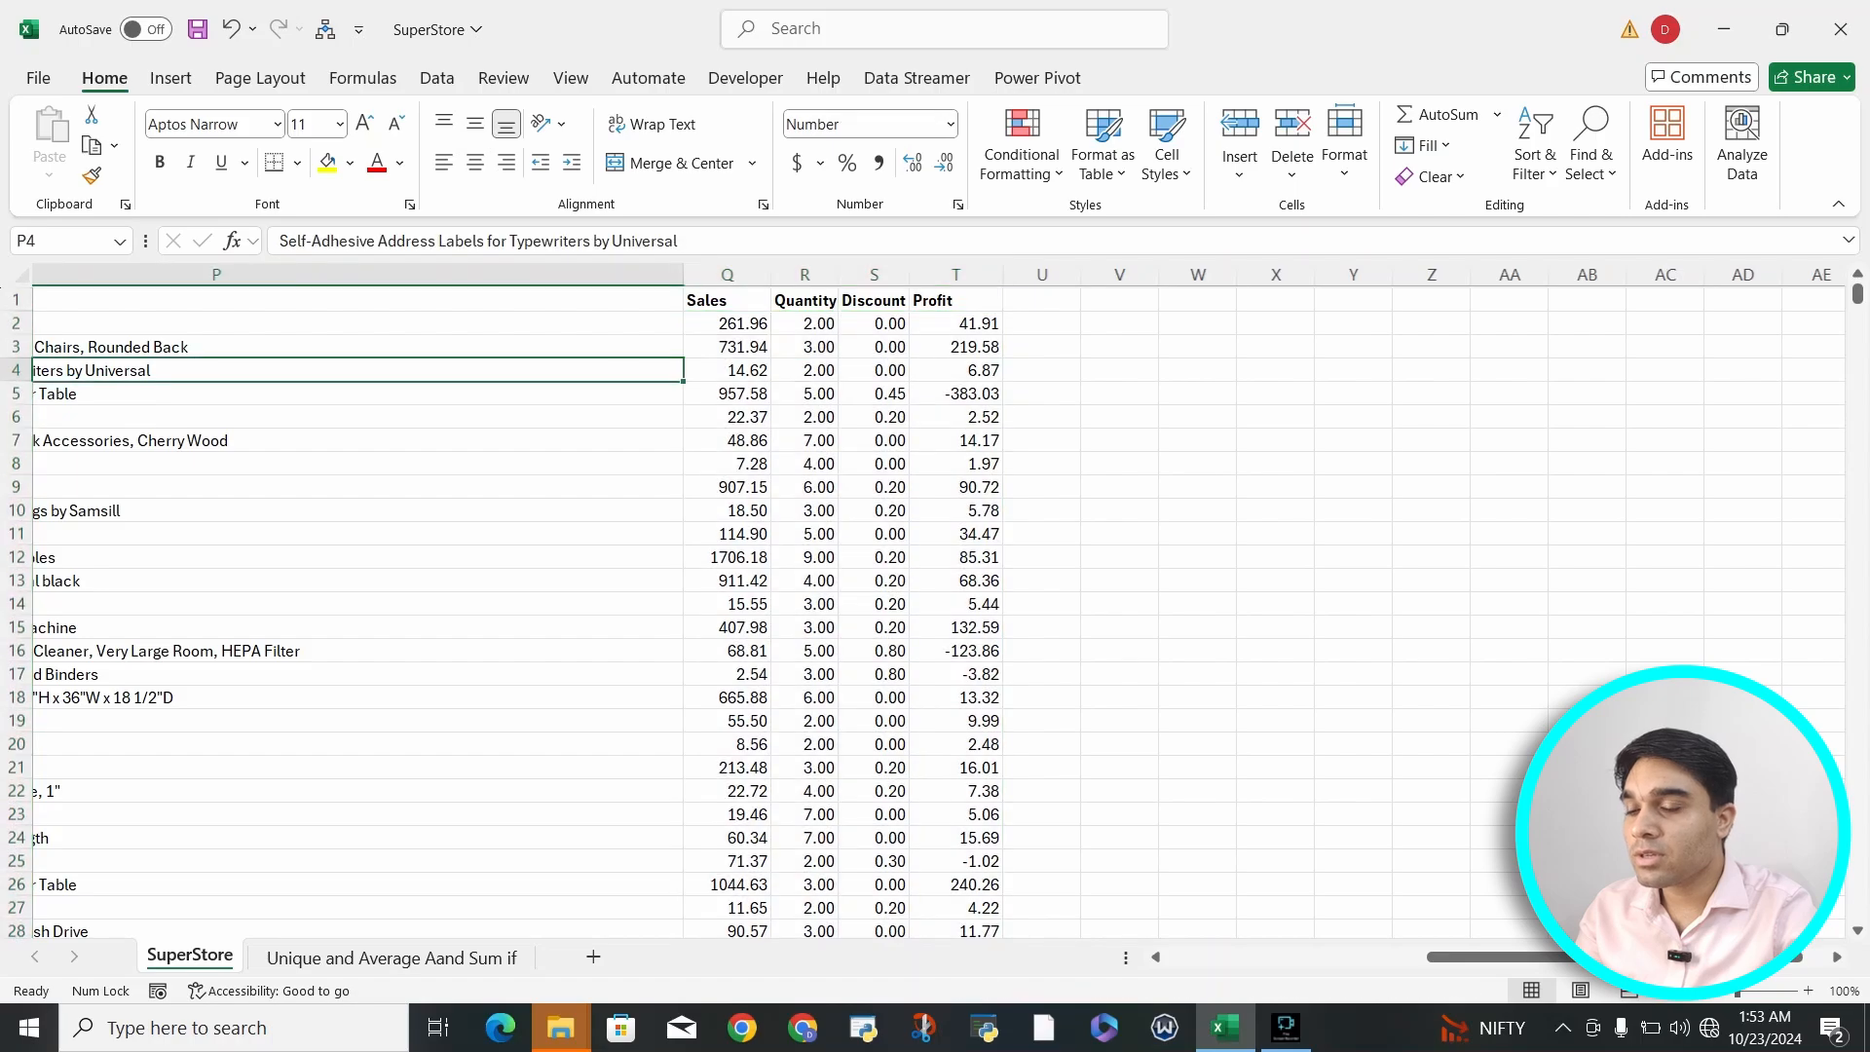
Step: Examine the Ship Mode, Segment, Country, Region and Sub-Category lists on the "Unique and Average Aand Sum if" sheet
{"action": "key", "text": "ctrl+Up"}
{"action": "key", "text": "ctrl+Left"}
{"action": "key", "text": "Down"}
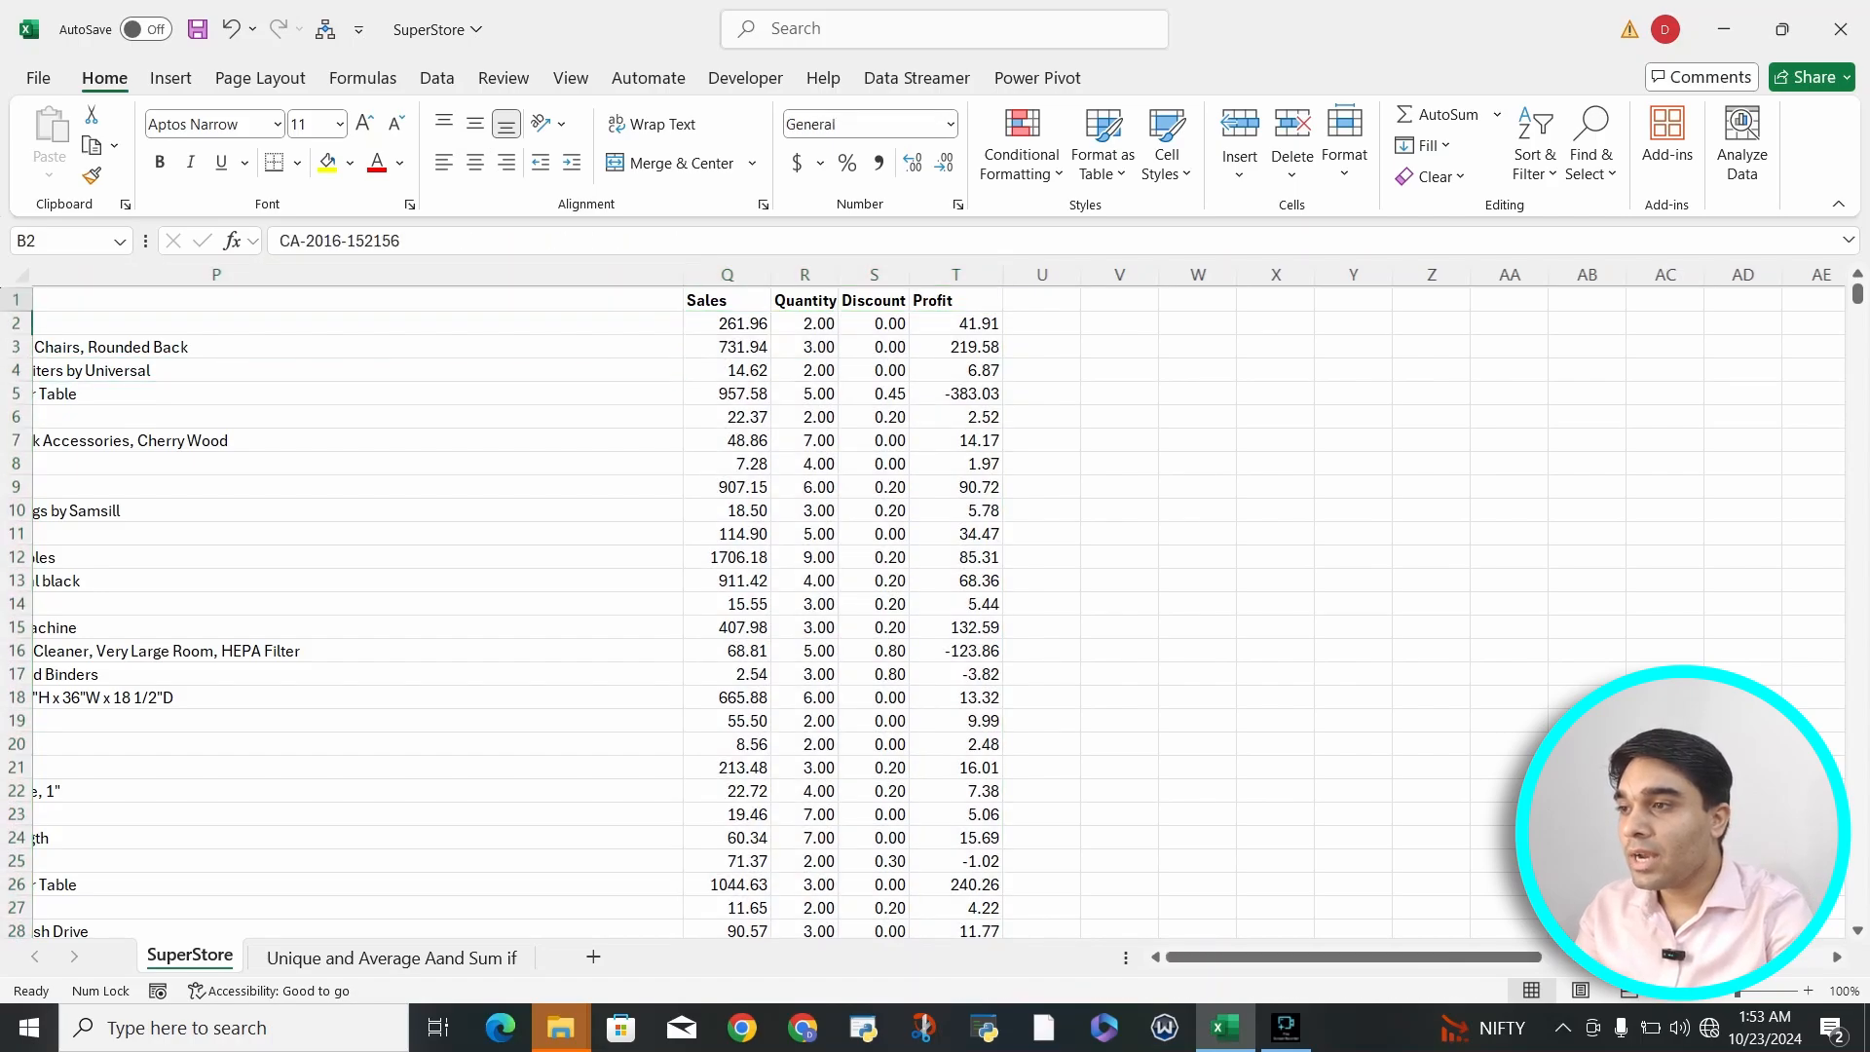
{"action": "key", "text": "Right"}
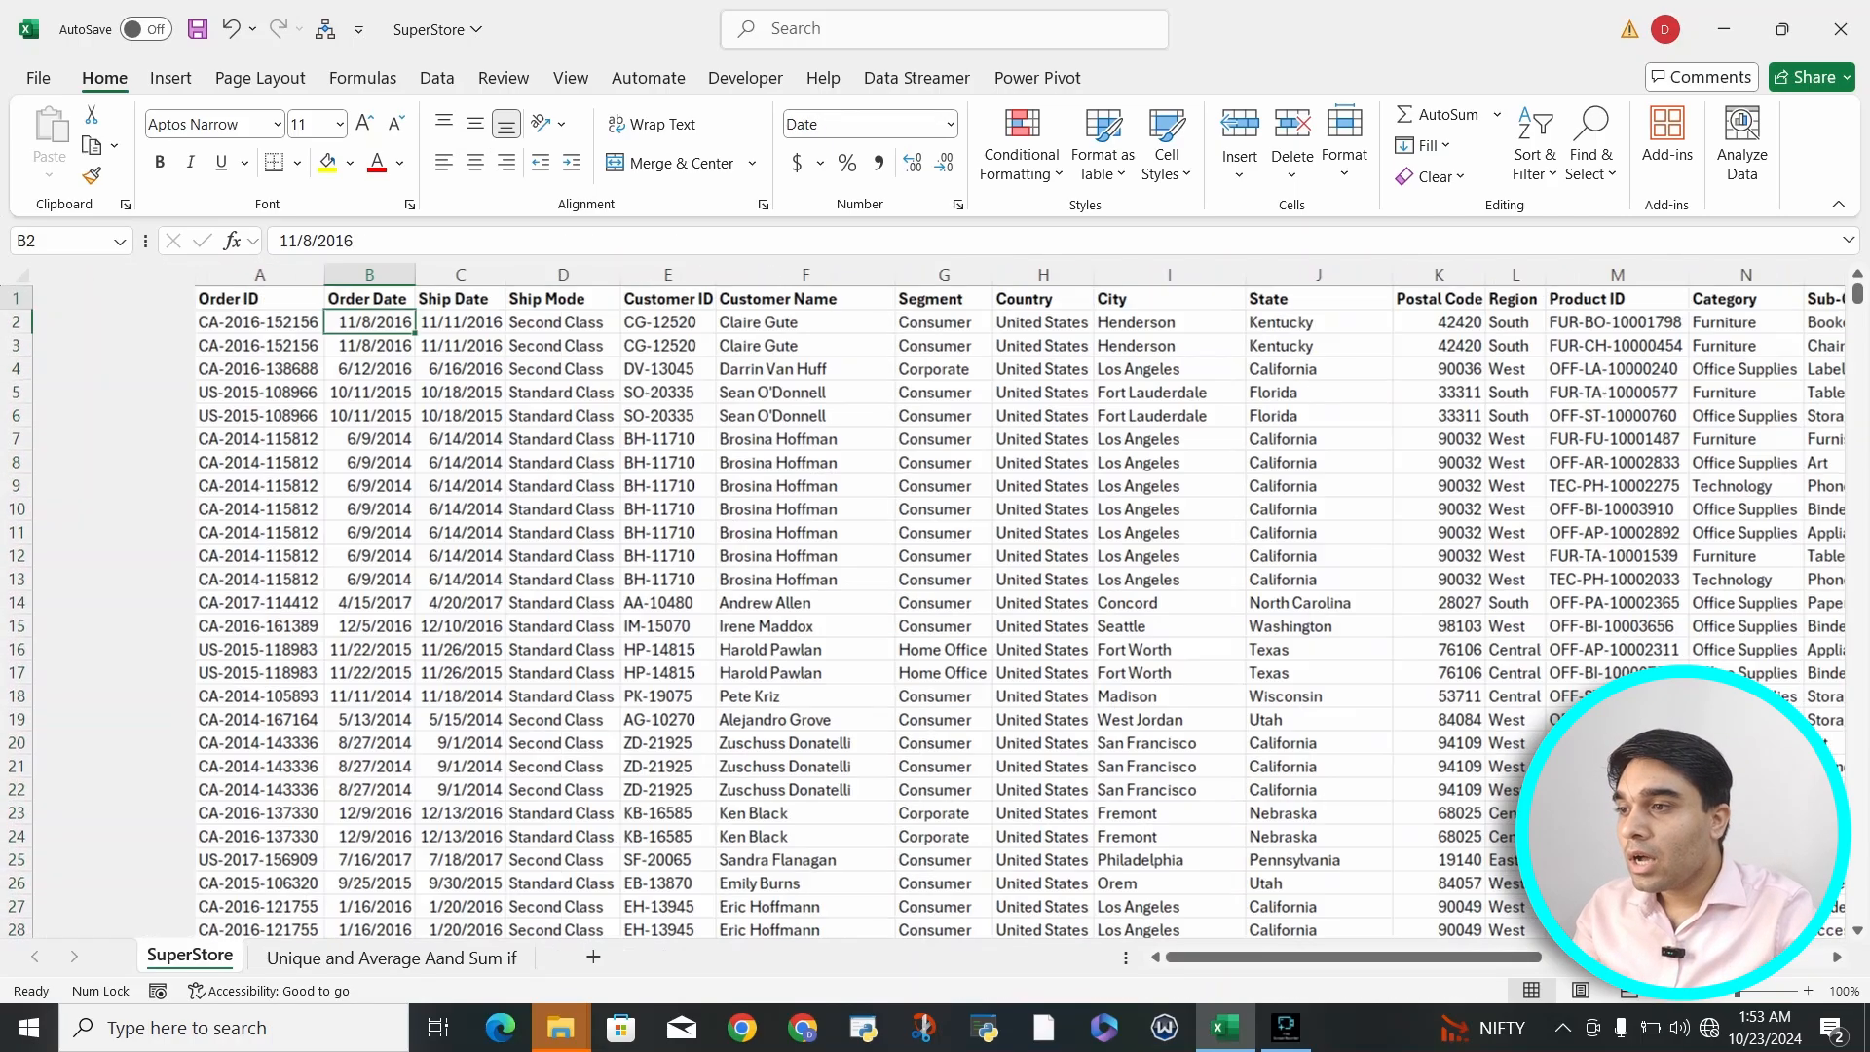
{"action": "key", "text": "ctrl+Page_Down"}
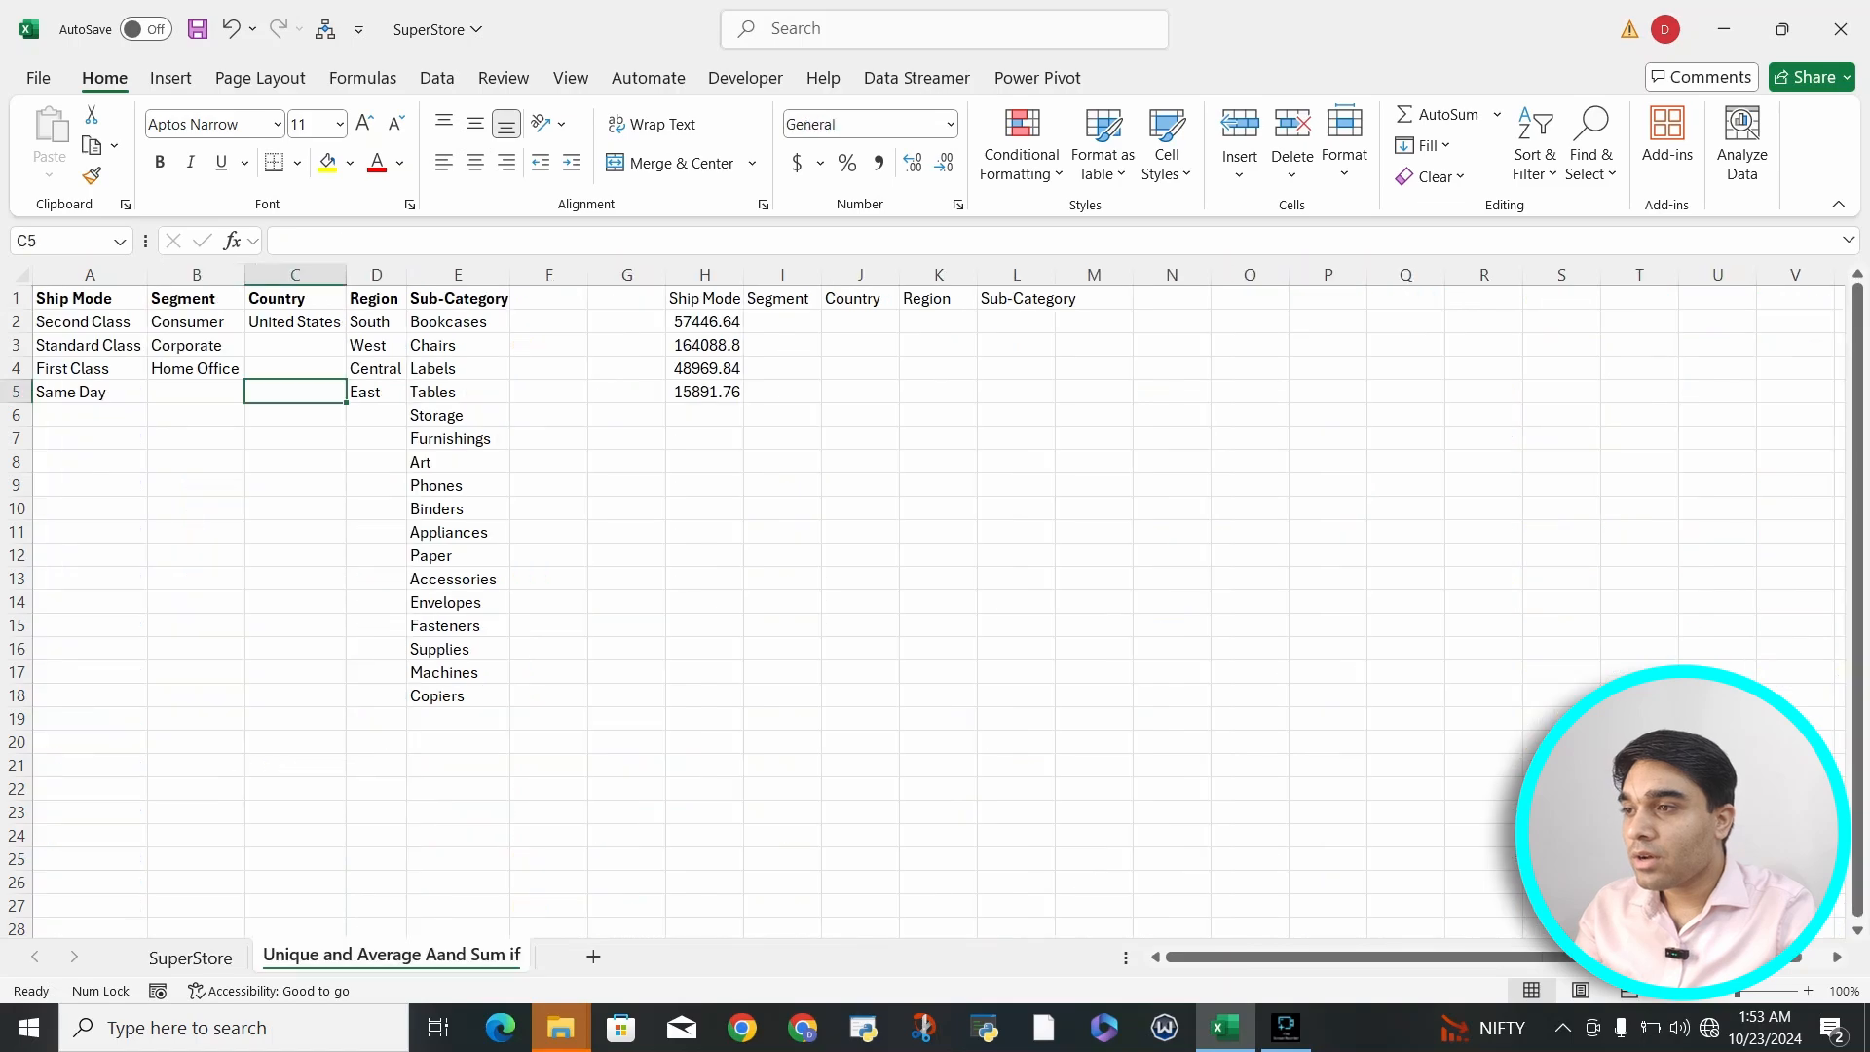
{"action": "key", "text": "ctrl+Home"}
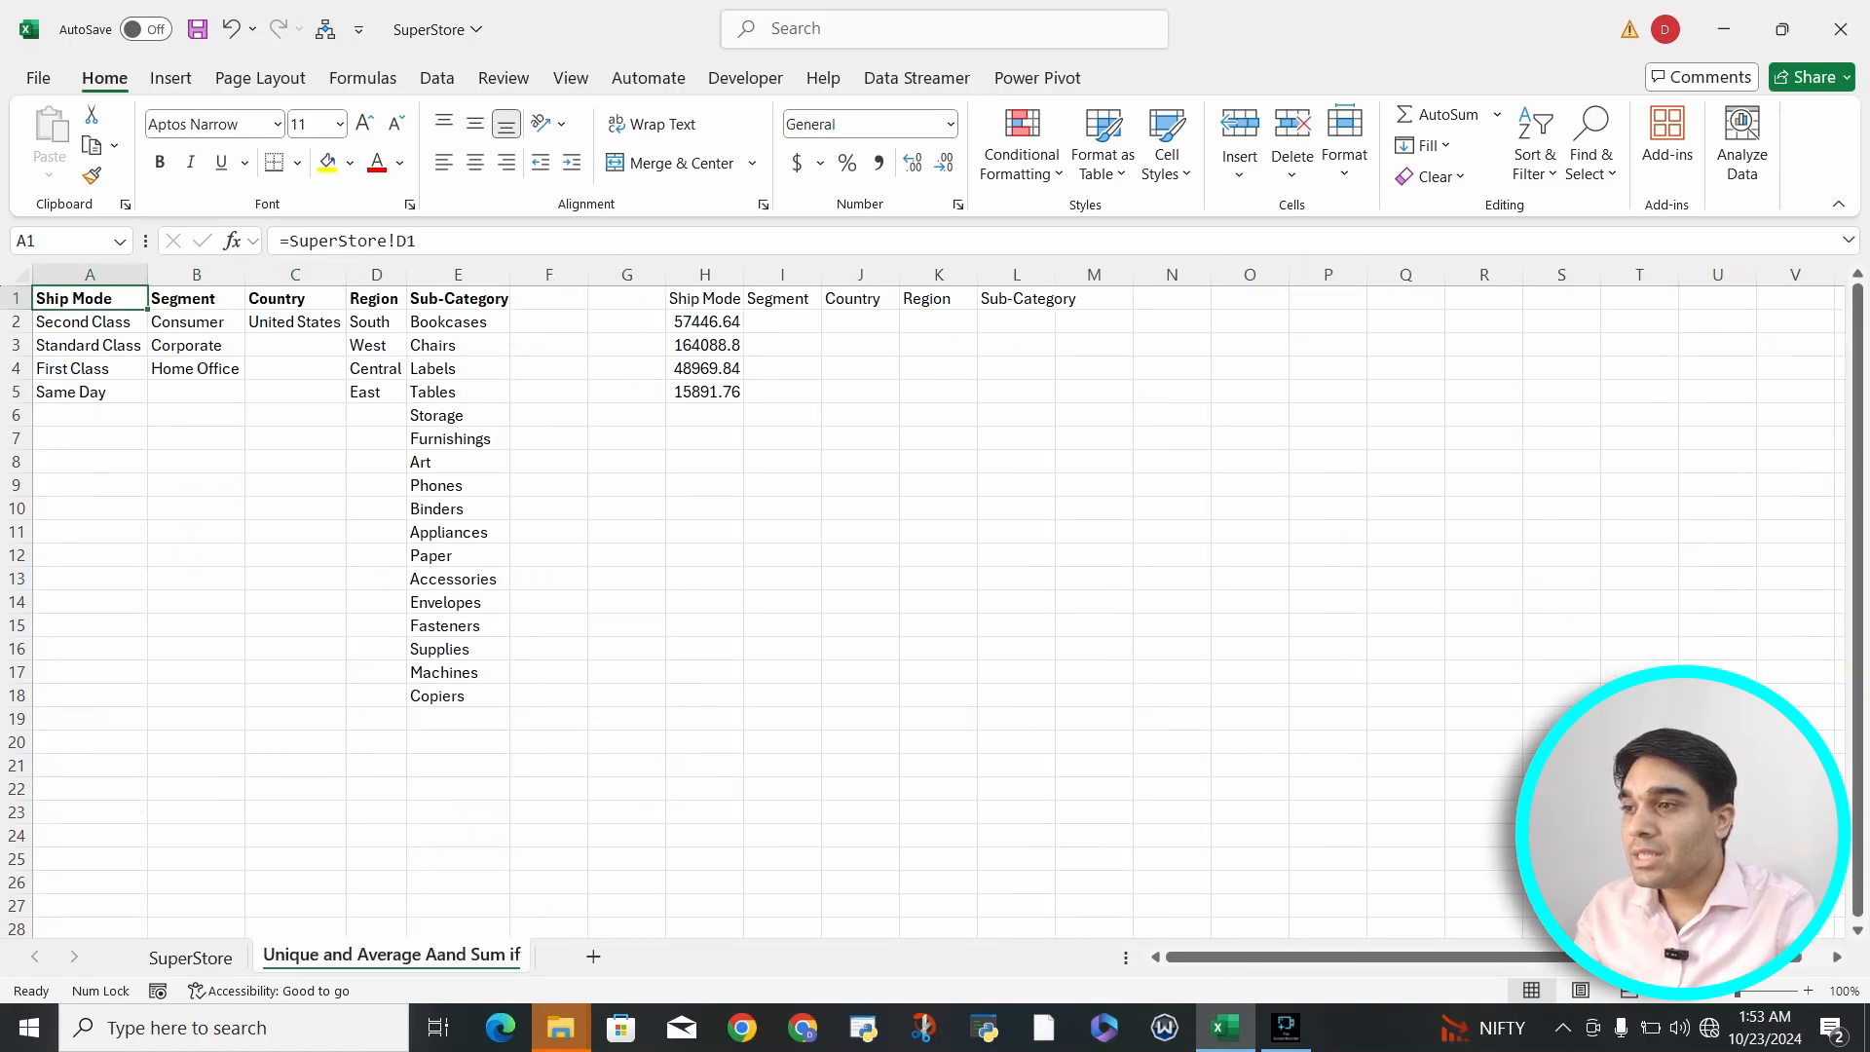
{"action": "key", "text": "shift+Right"}
{"action": "key", "text": "shift+Right"}
{"action": "key", "text": "shift+Right"}
{"action": "key", "text": "shift+Right"}
{"action": "key", "text": "Left"}
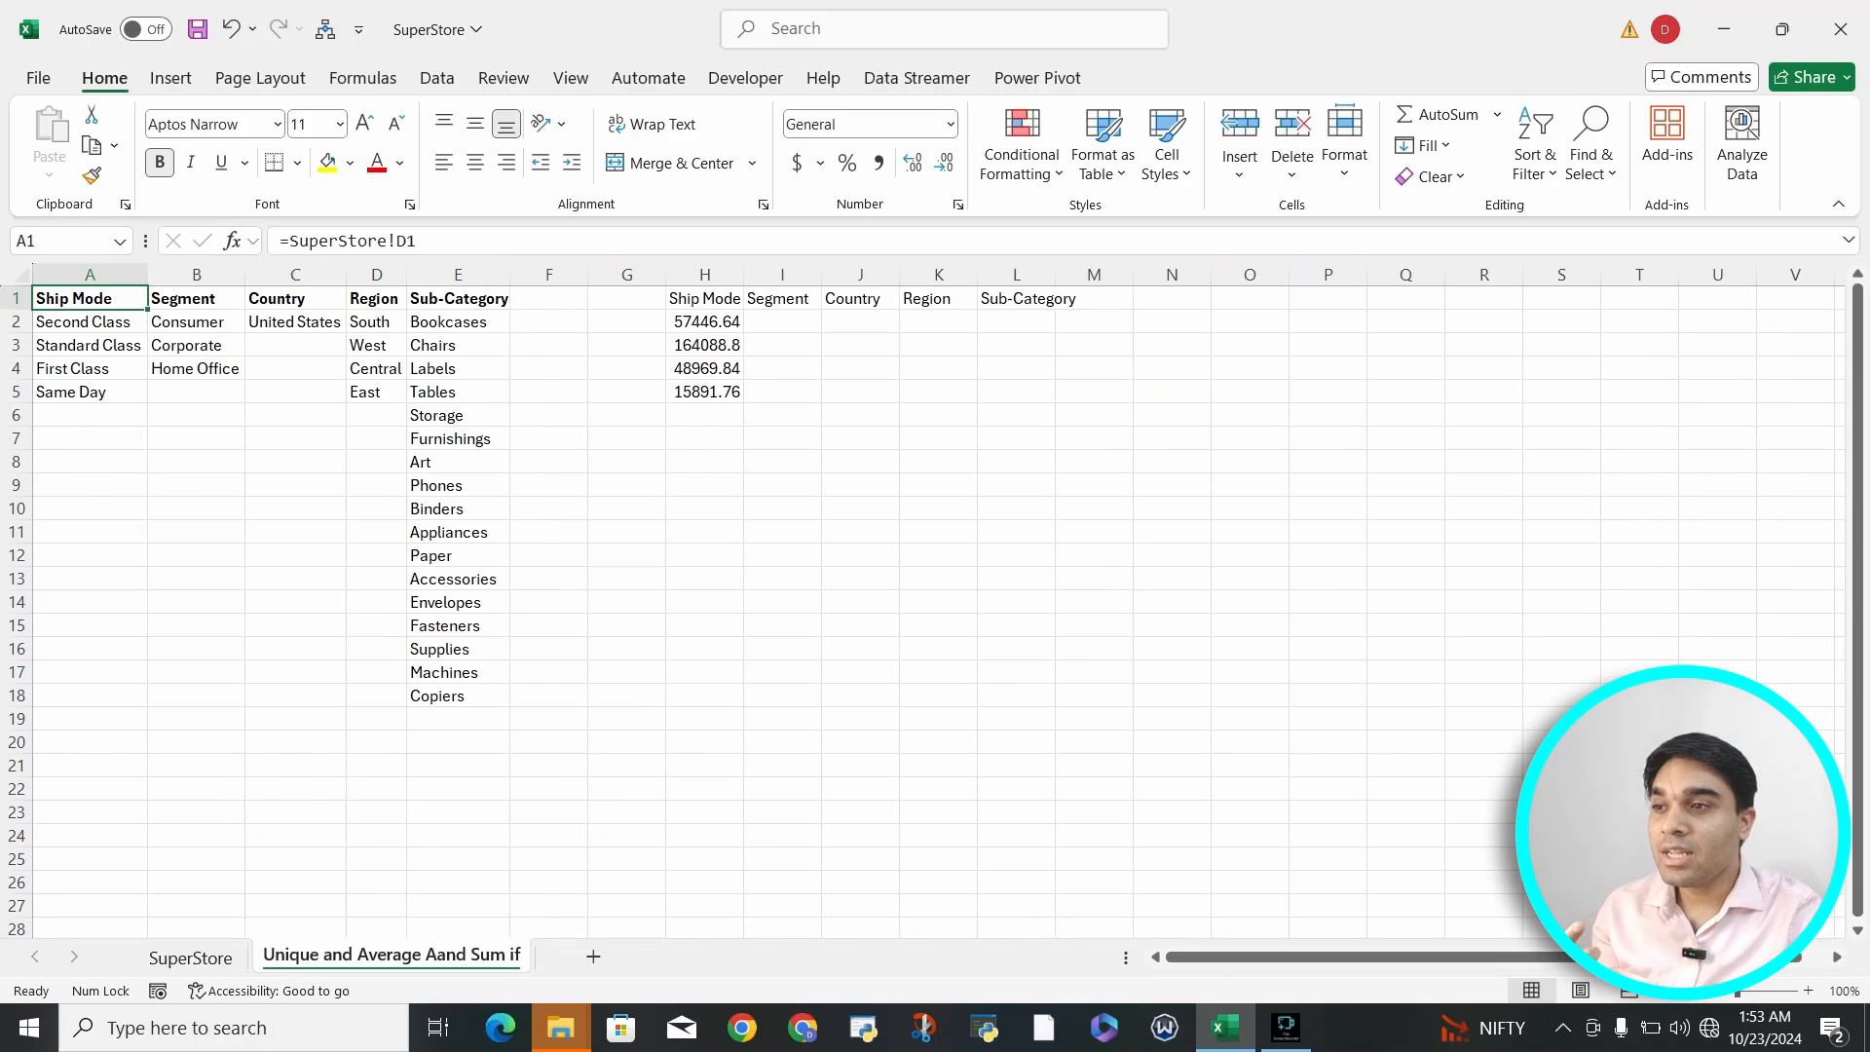
{"action": "key", "text": "Right"}
{"action": "key", "text": "Right"}
{"action": "key", "text": "Right"}
{"action": "key", "text": "Right"}
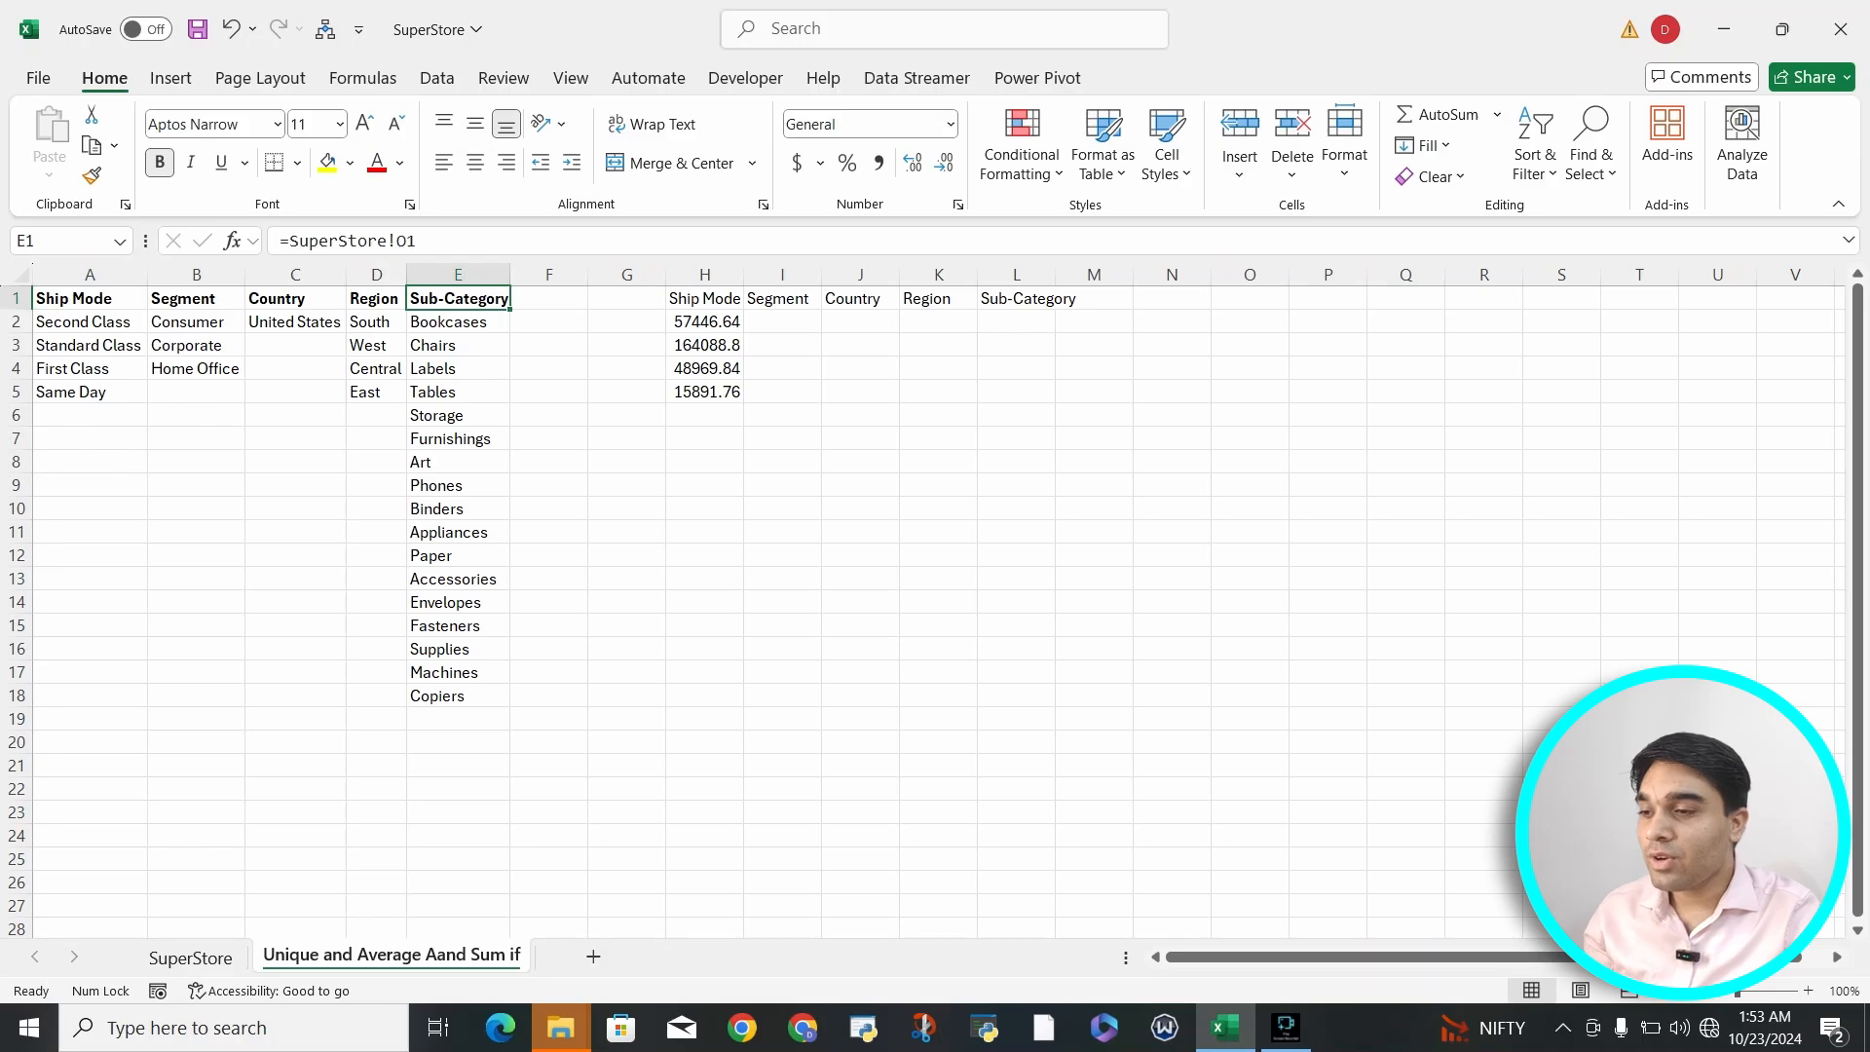
Step: Turn on filters for the header row of the SuperStore sheet
{"action": "key", "text": "ctrl+Page_Up"}
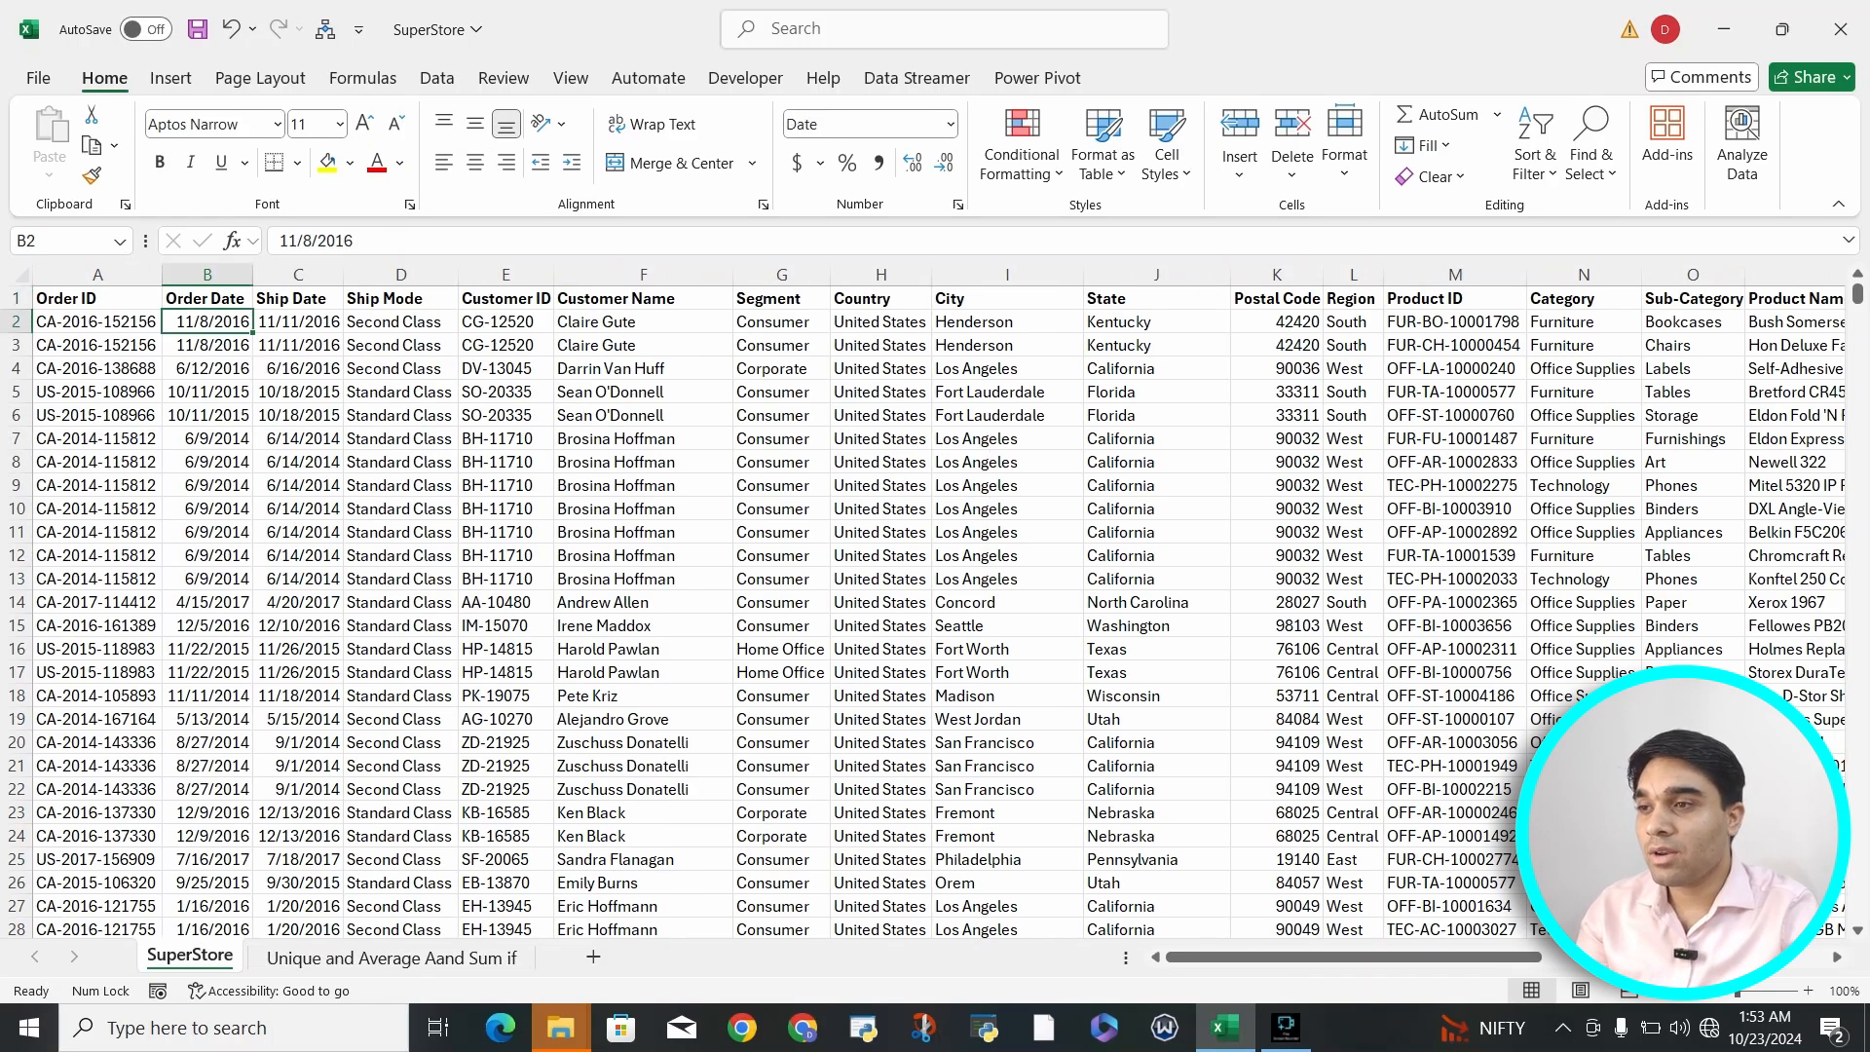
{"action": "left_click", "coordinate": [400, 299]}
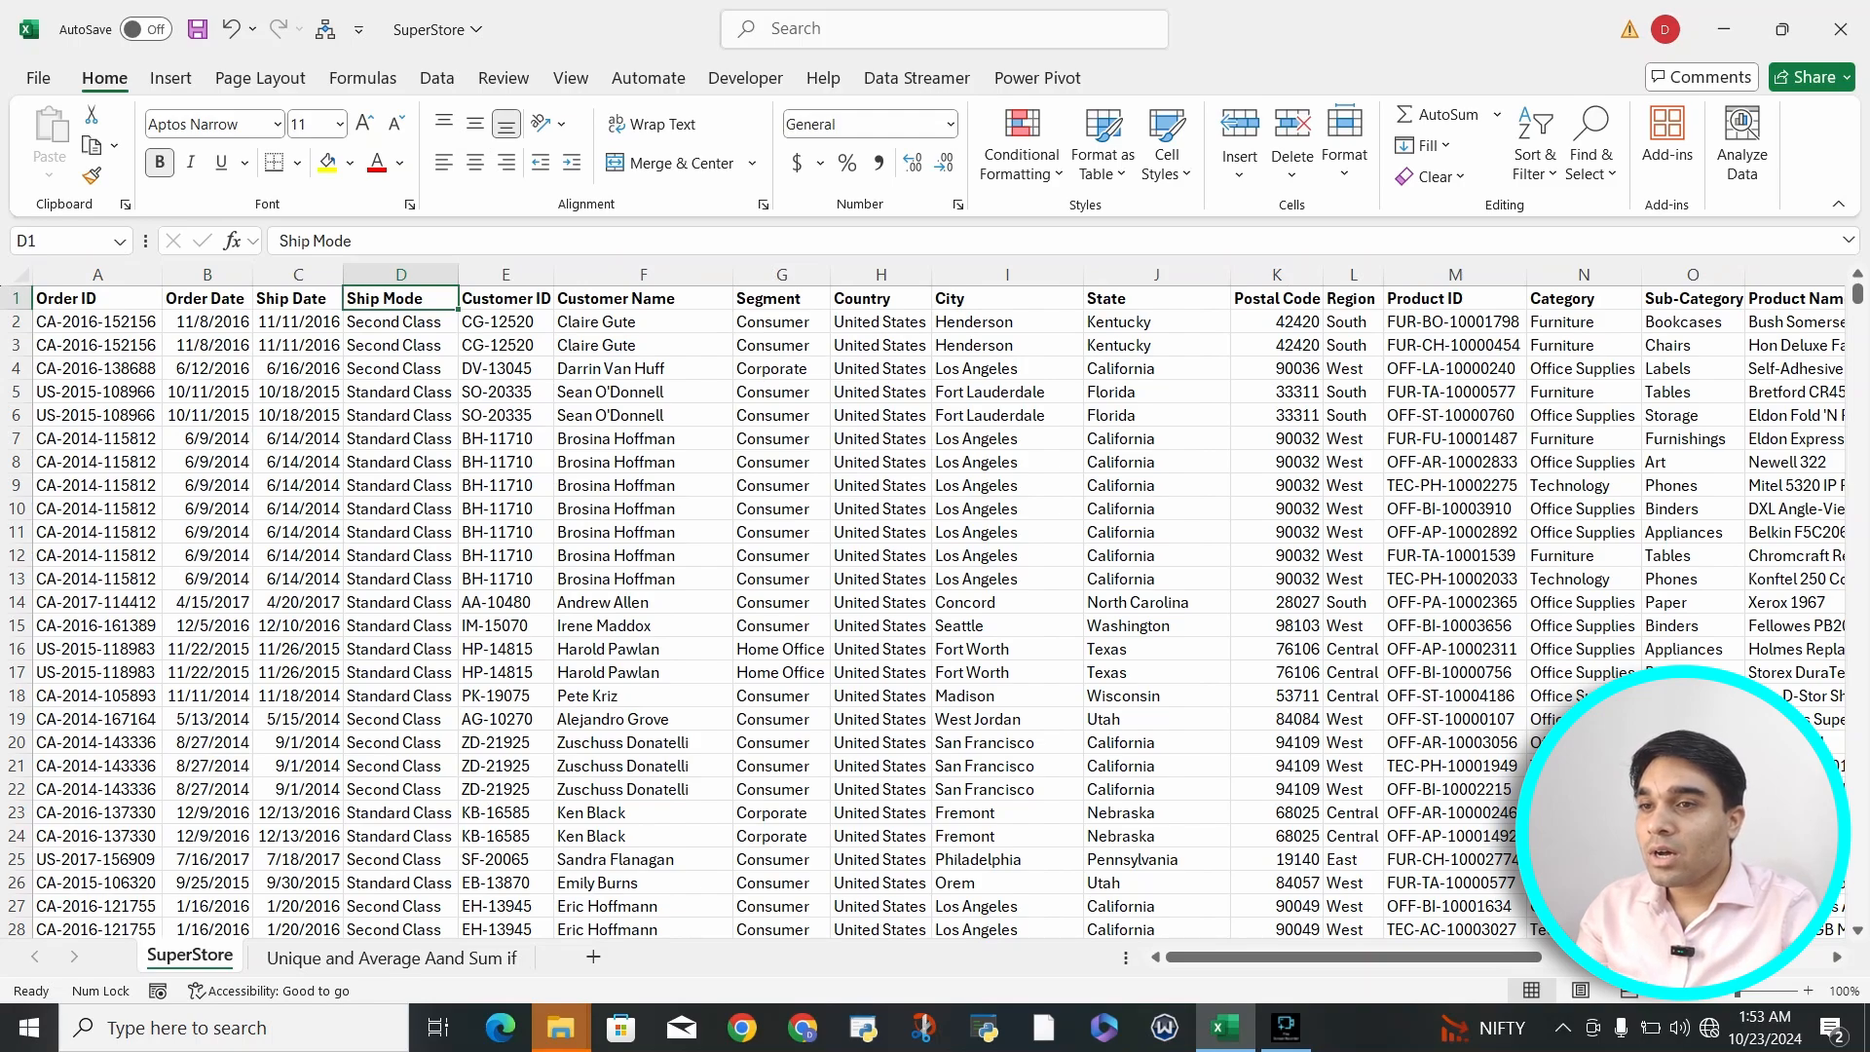
{"action": "left_click", "coordinate": [1536, 156]}
{"action": "left_click", "coordinate": [1577, 320]}
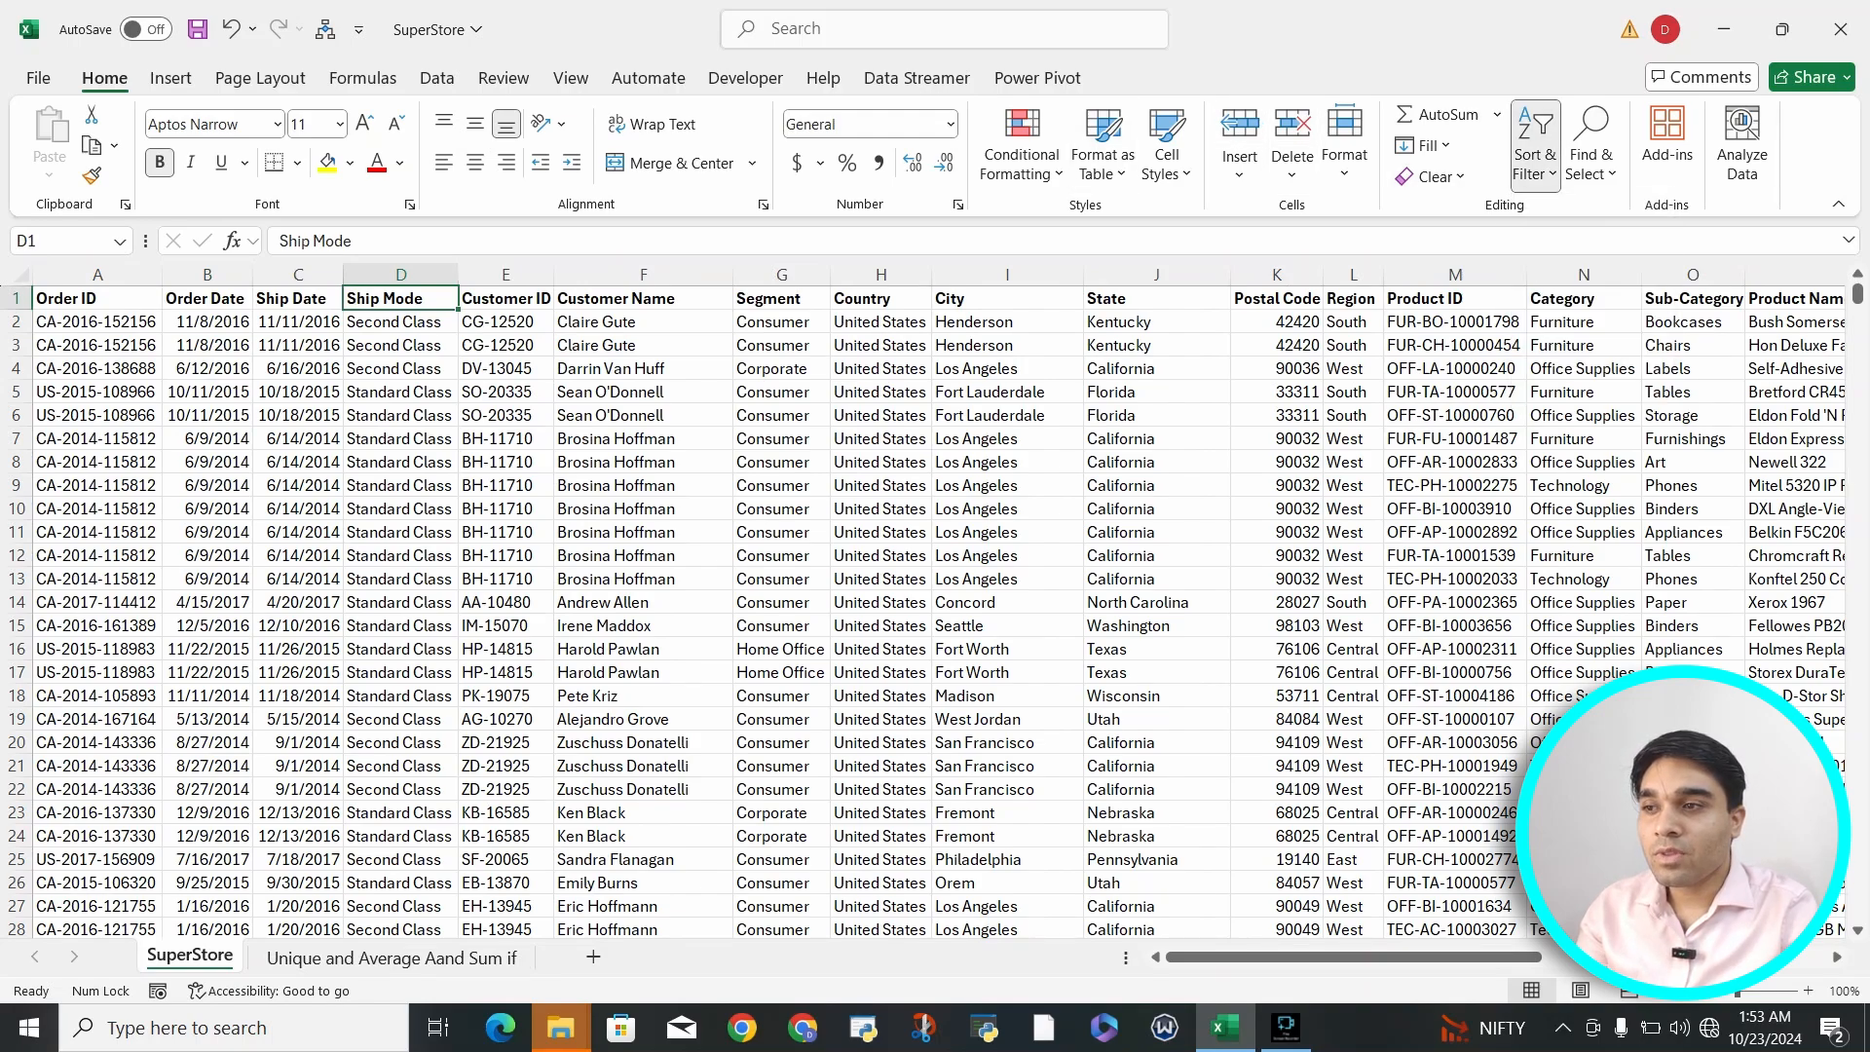
Step: Review the distinct values in the Ship Mode column's filter list, keeping all of them selected
{"action": "left_click", "coordinate": [446, 298]}
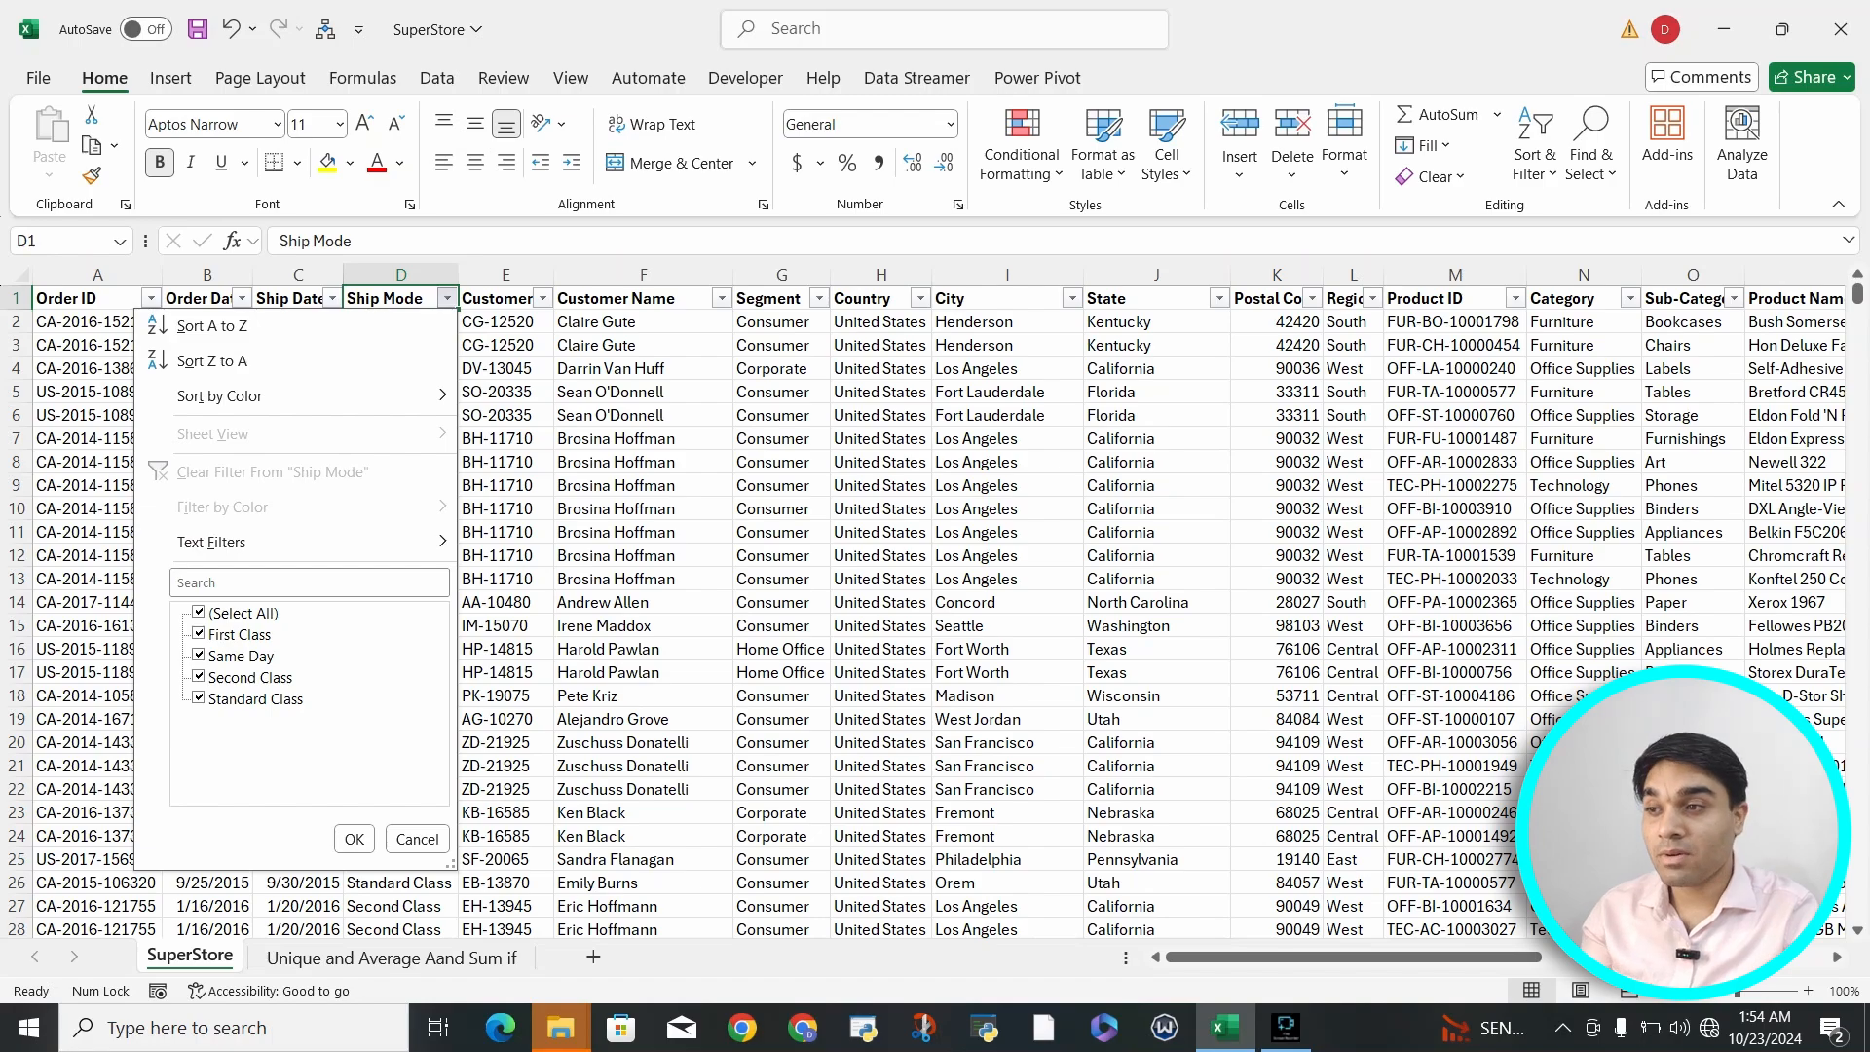
{"action": "key", "text": "e"}
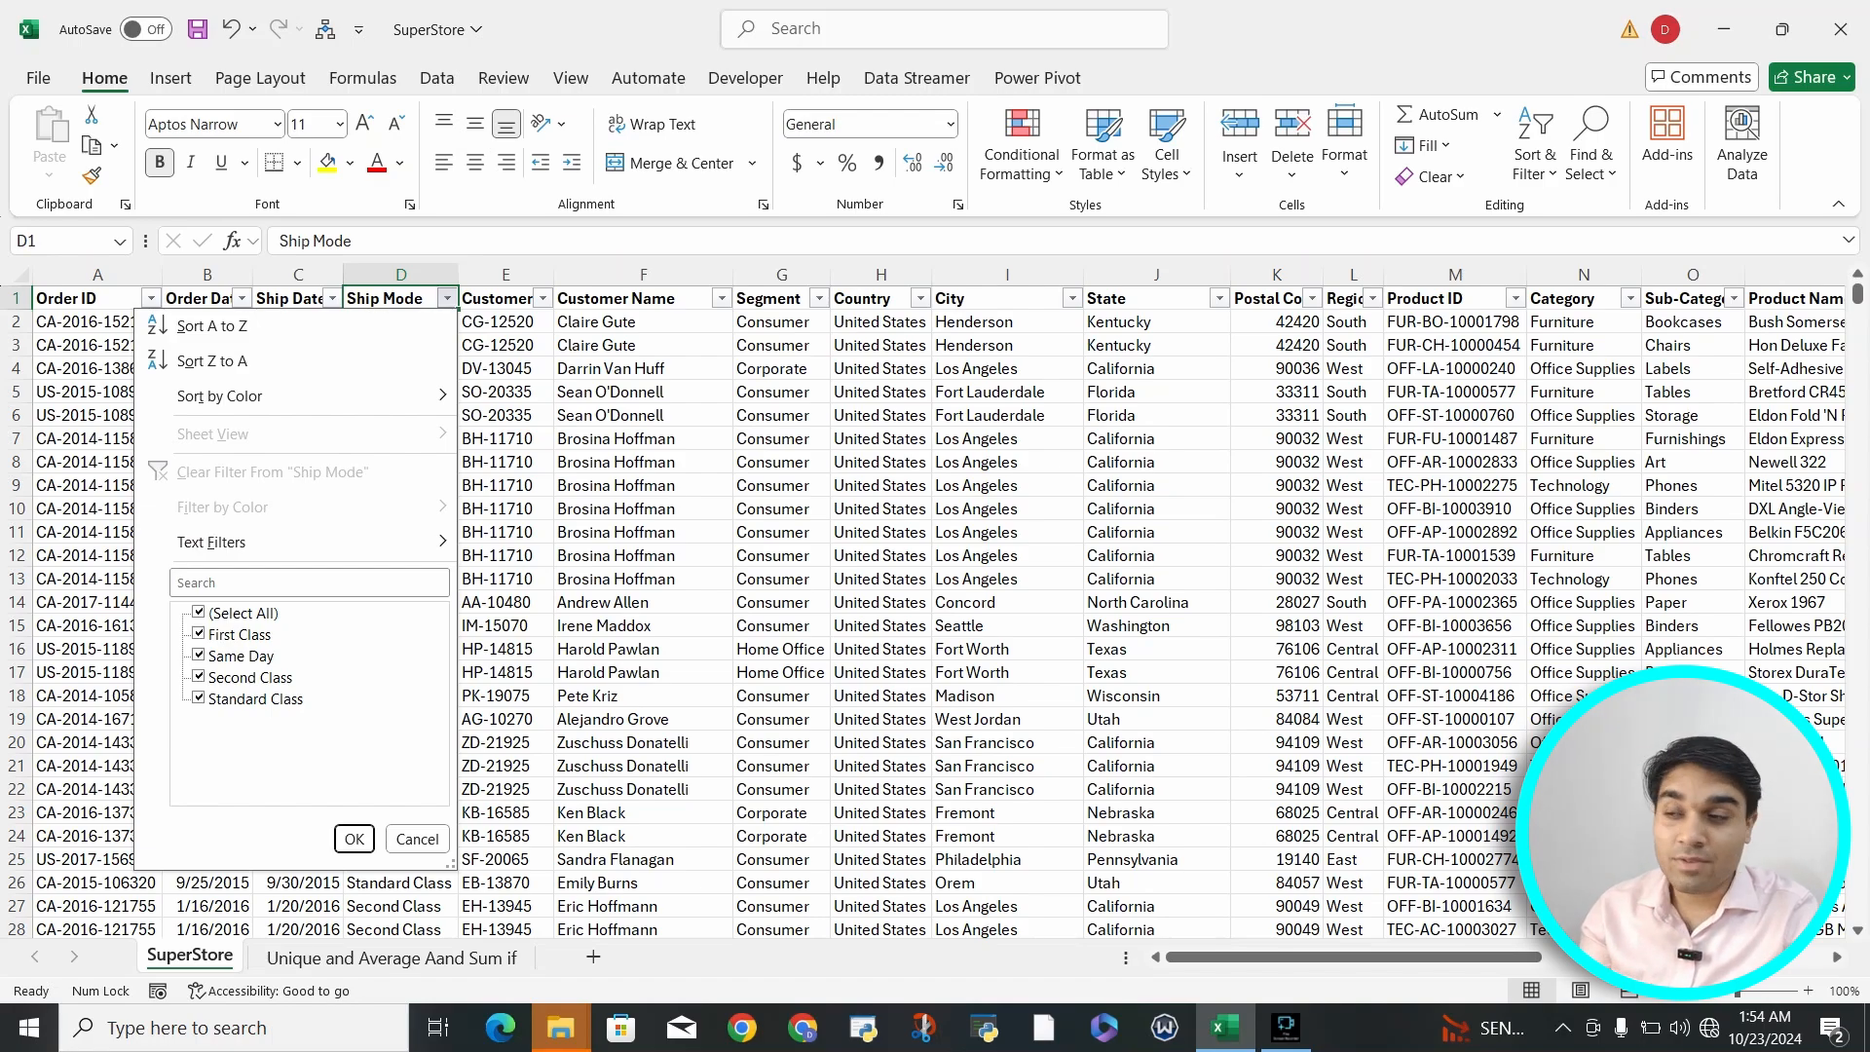
{"action": "key", "text": "Return"}
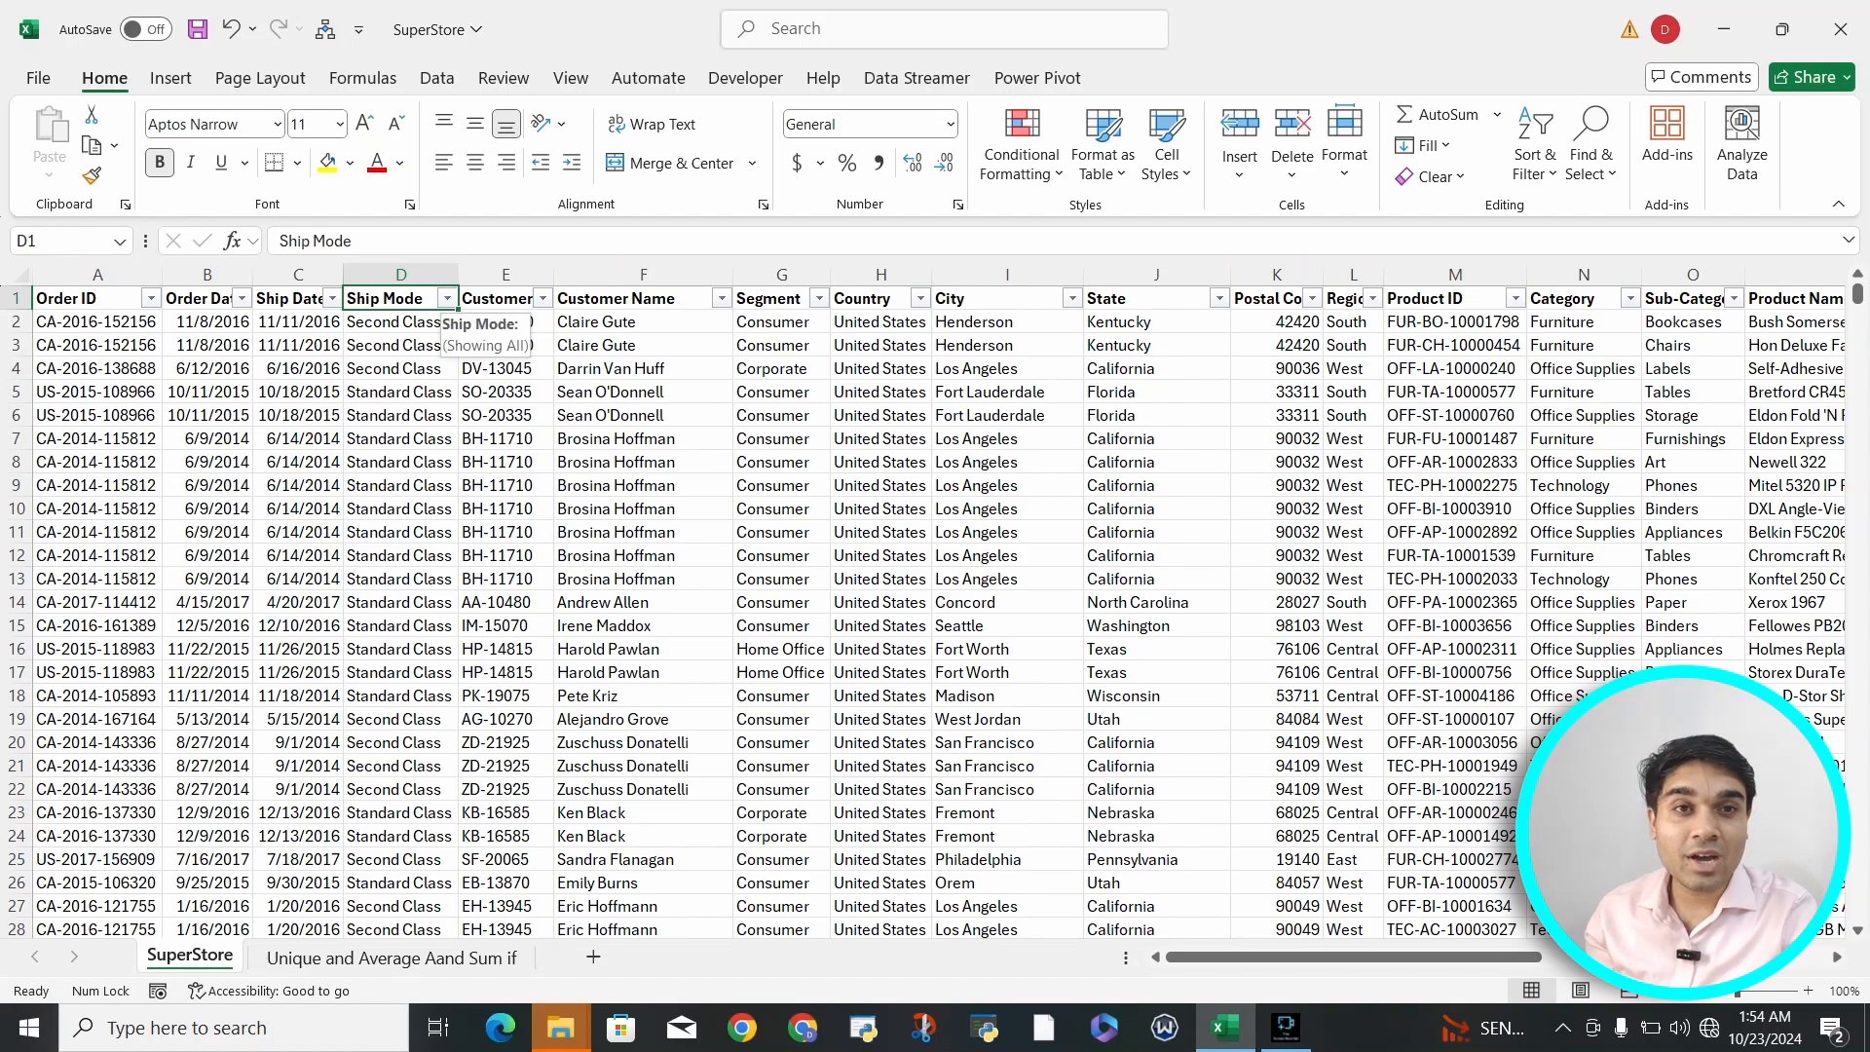
{"action": "left_click", "coordinate": [447, 298]}
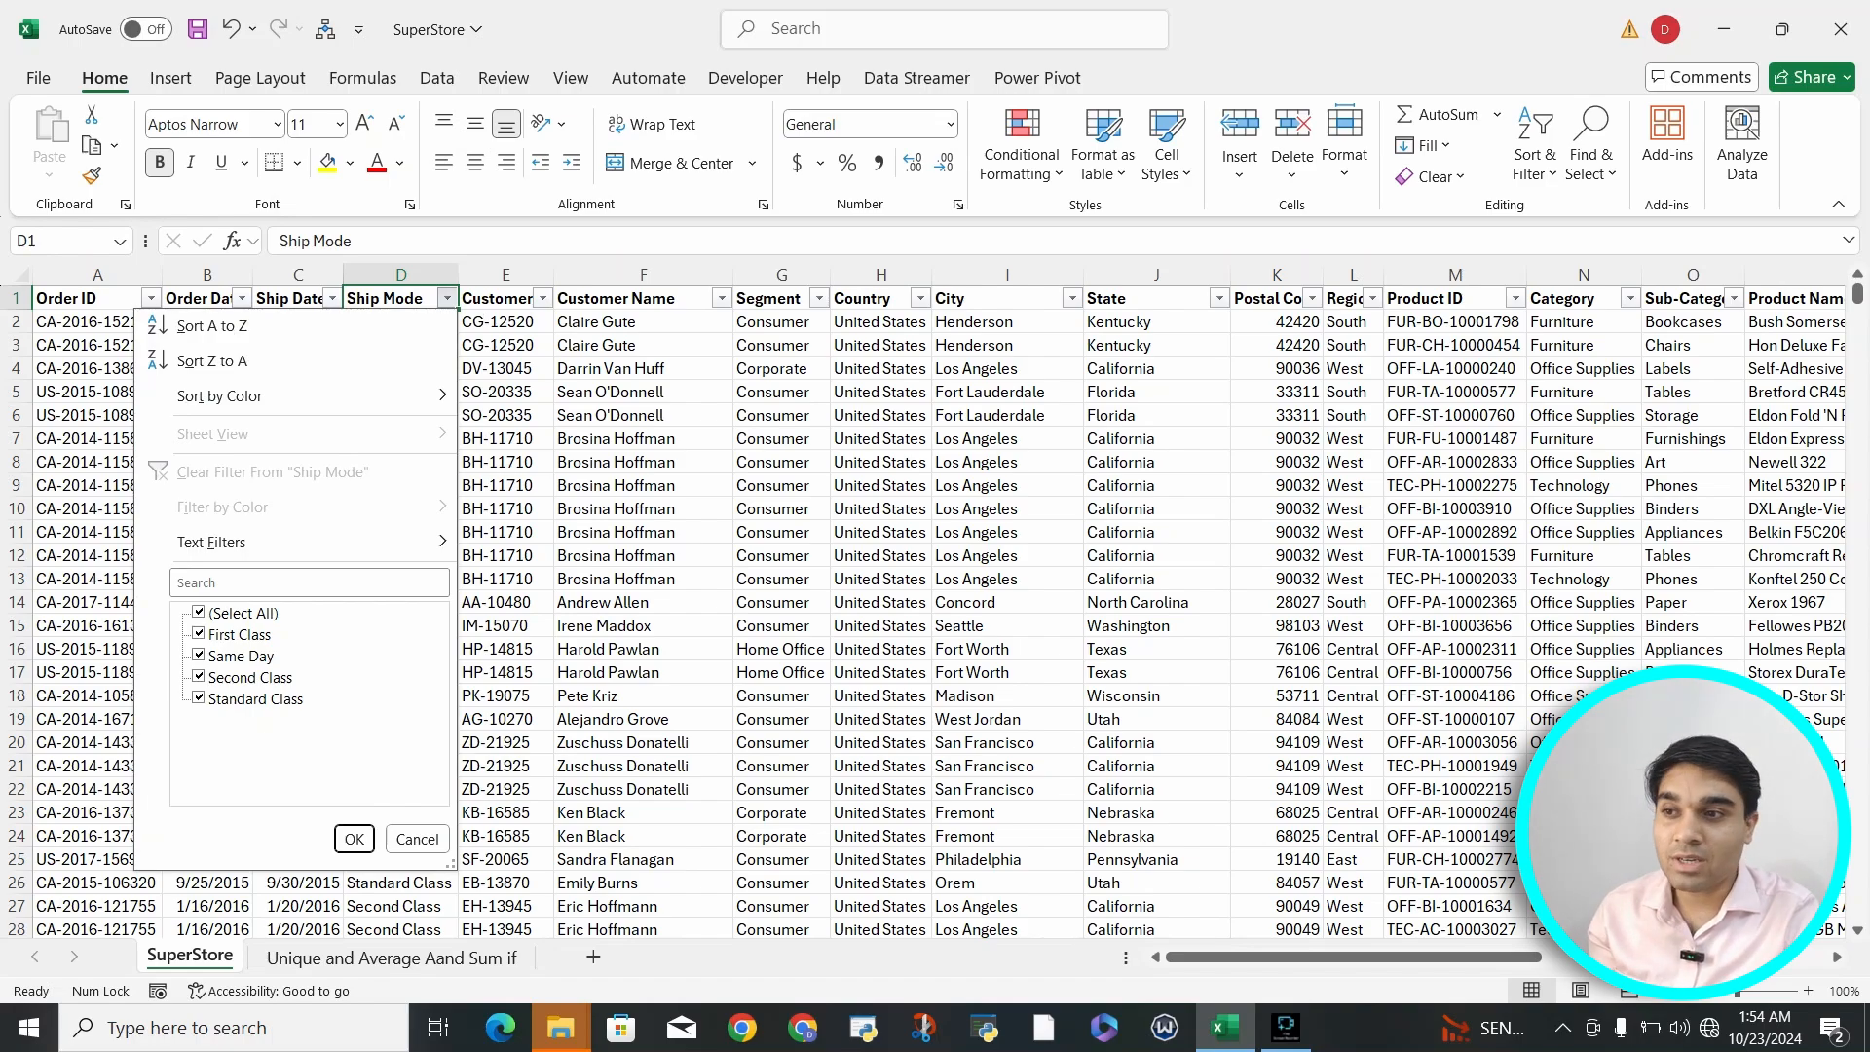
{"action": "left_click", "coordinate": [354, 838]}
Step: Look through the Customer Name column's filter list to its end, keeping every entry selected
{"action": "left_click", "coordinate": [722, 298]}
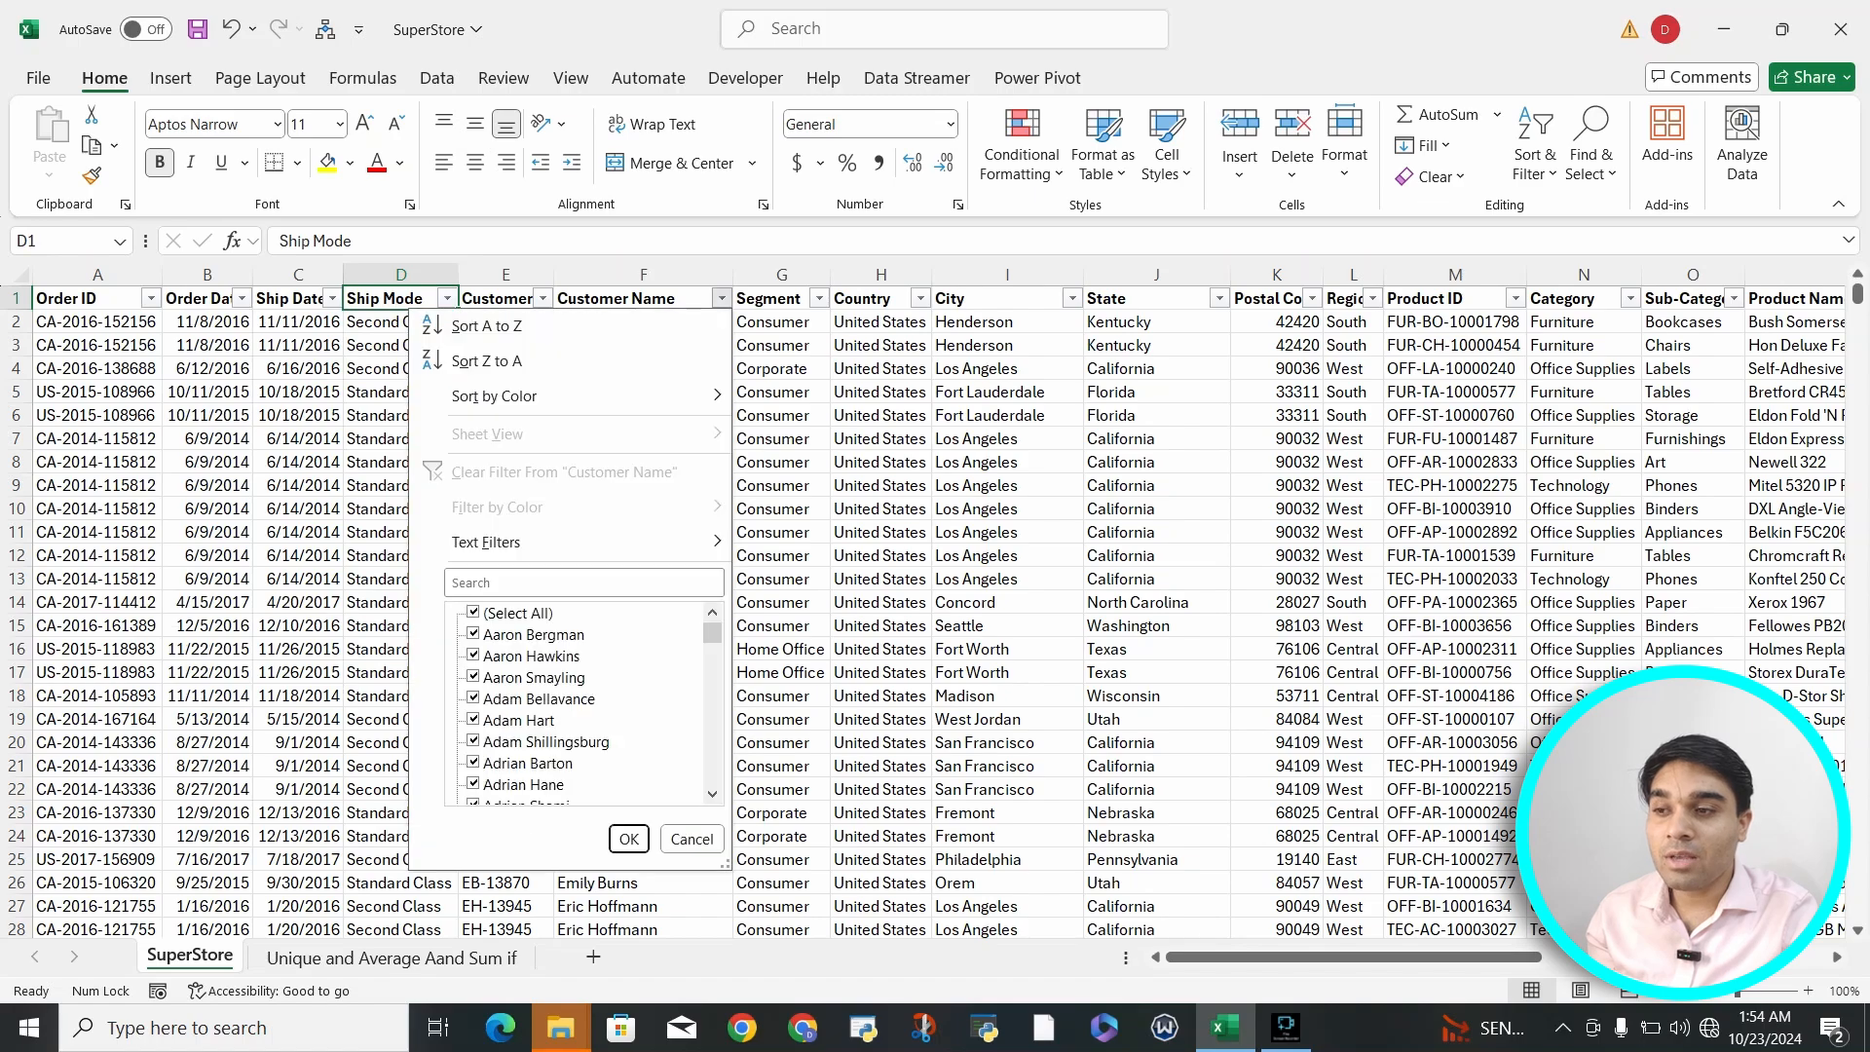
{"action": "scroll", "coordinate": [584, 702], "scroll_direction": "down", "scroll_amount": 15}
{"action": "scroll", "coordinate": [584, 701], "scroll_direction": "down", "scroll_amount": 20}
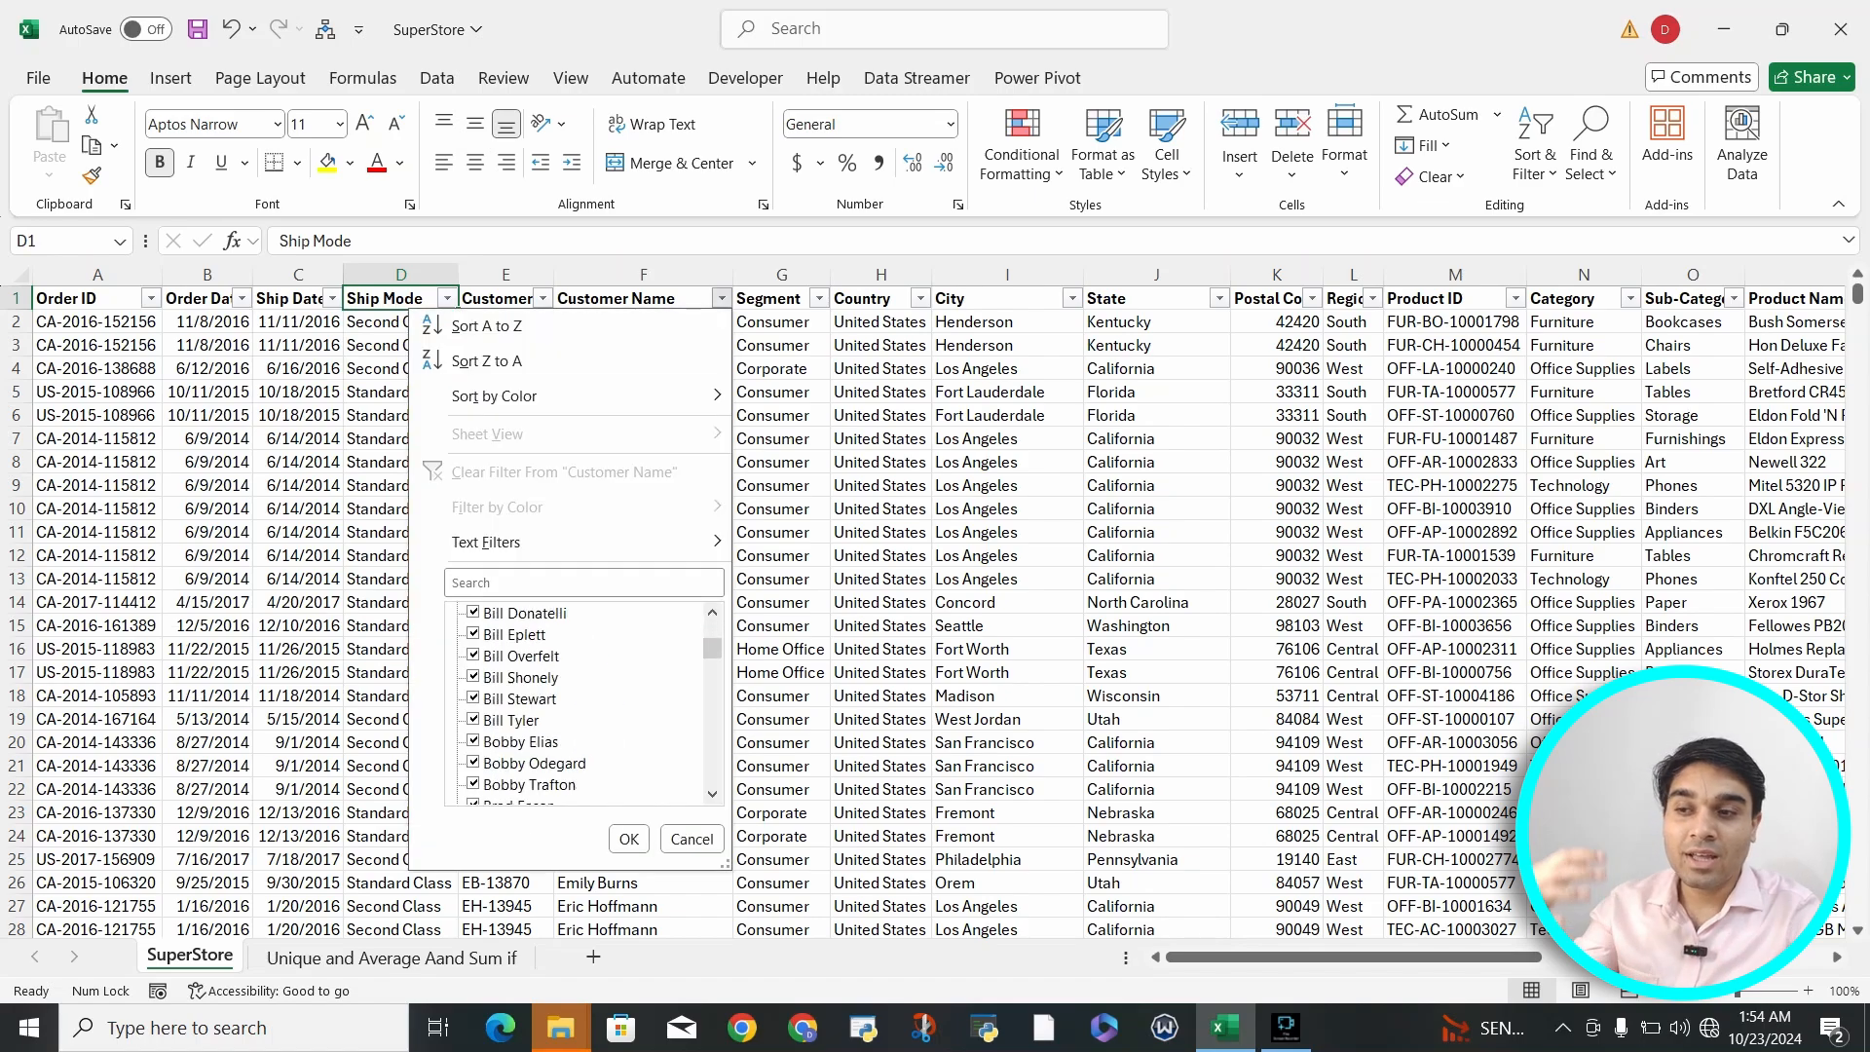
{"action": "scroll", "coordinate": [579, 701], "scroll_direction": "down", "scroll_amount": 20}
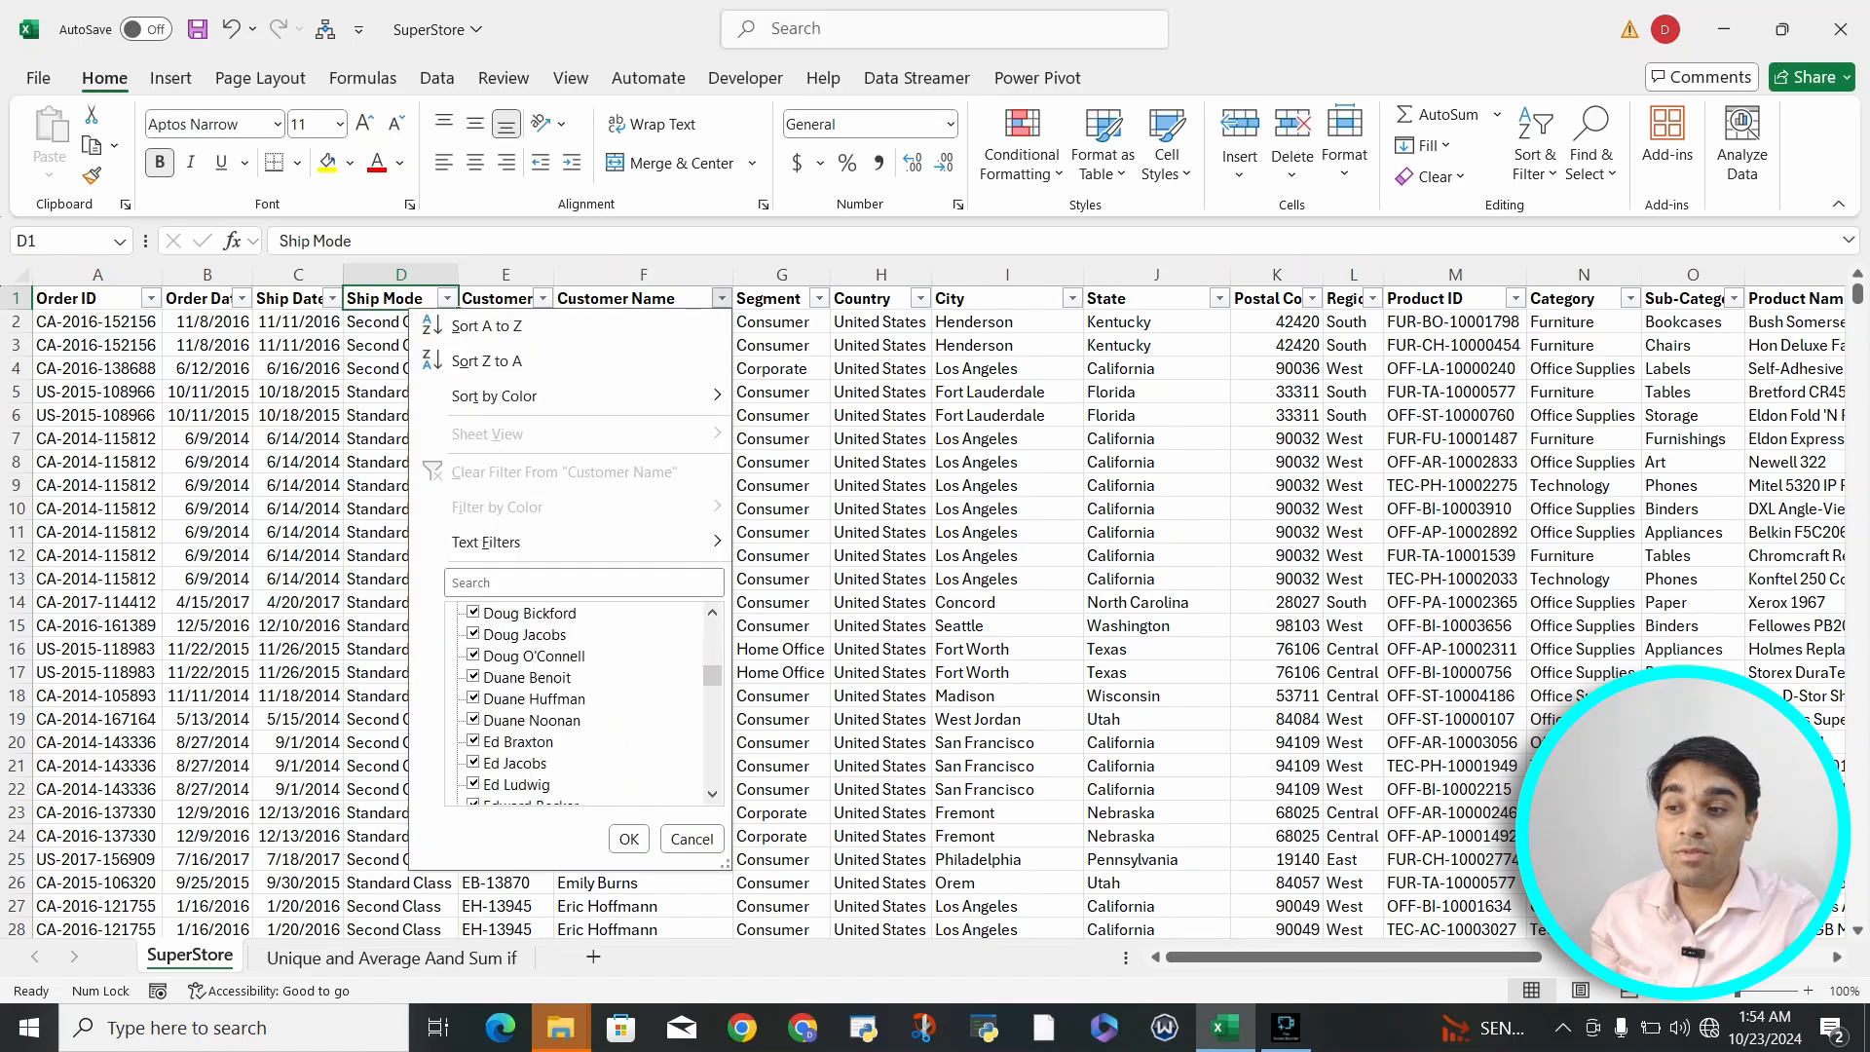
{"action": "scroll", "coordinate": [579, 701], "scroll_direction": "down", "scroll_amount": 20}
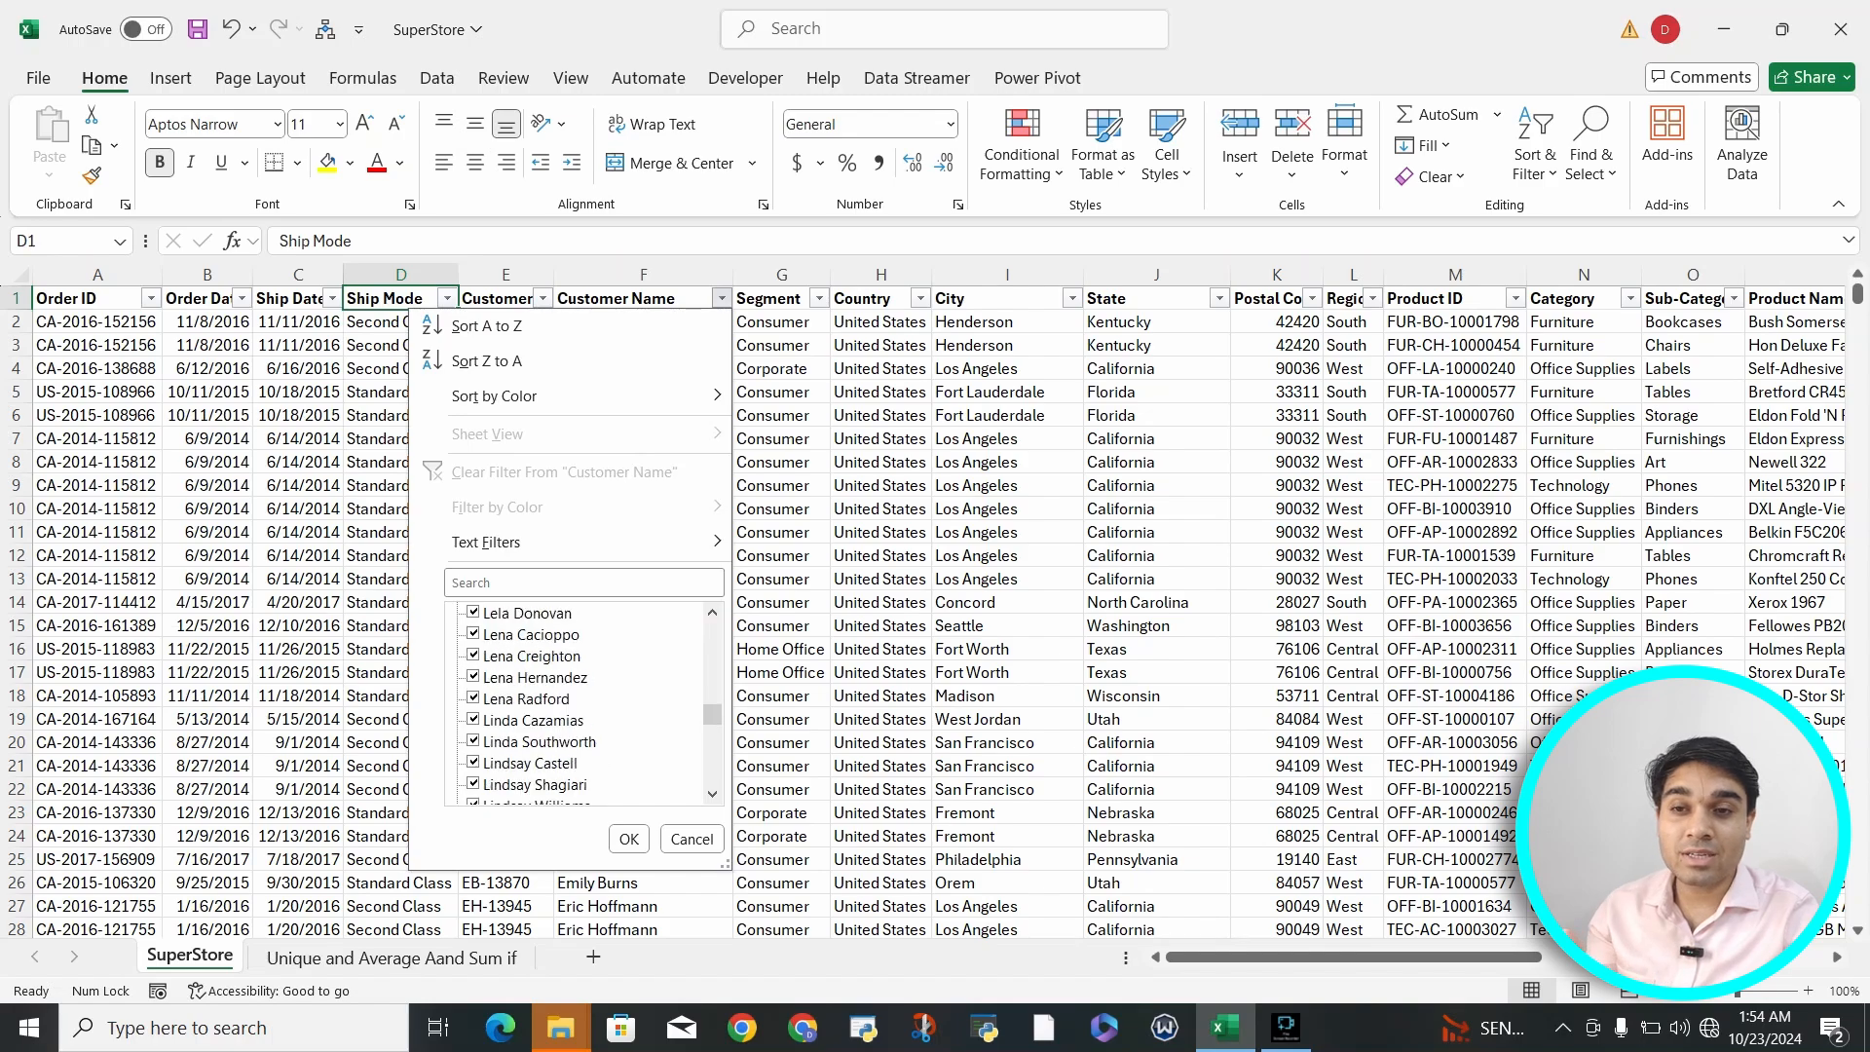
{"action": "scroll", "coordinate": [579, 701], "scroll_direction": "down", "scroll_amount": 20}
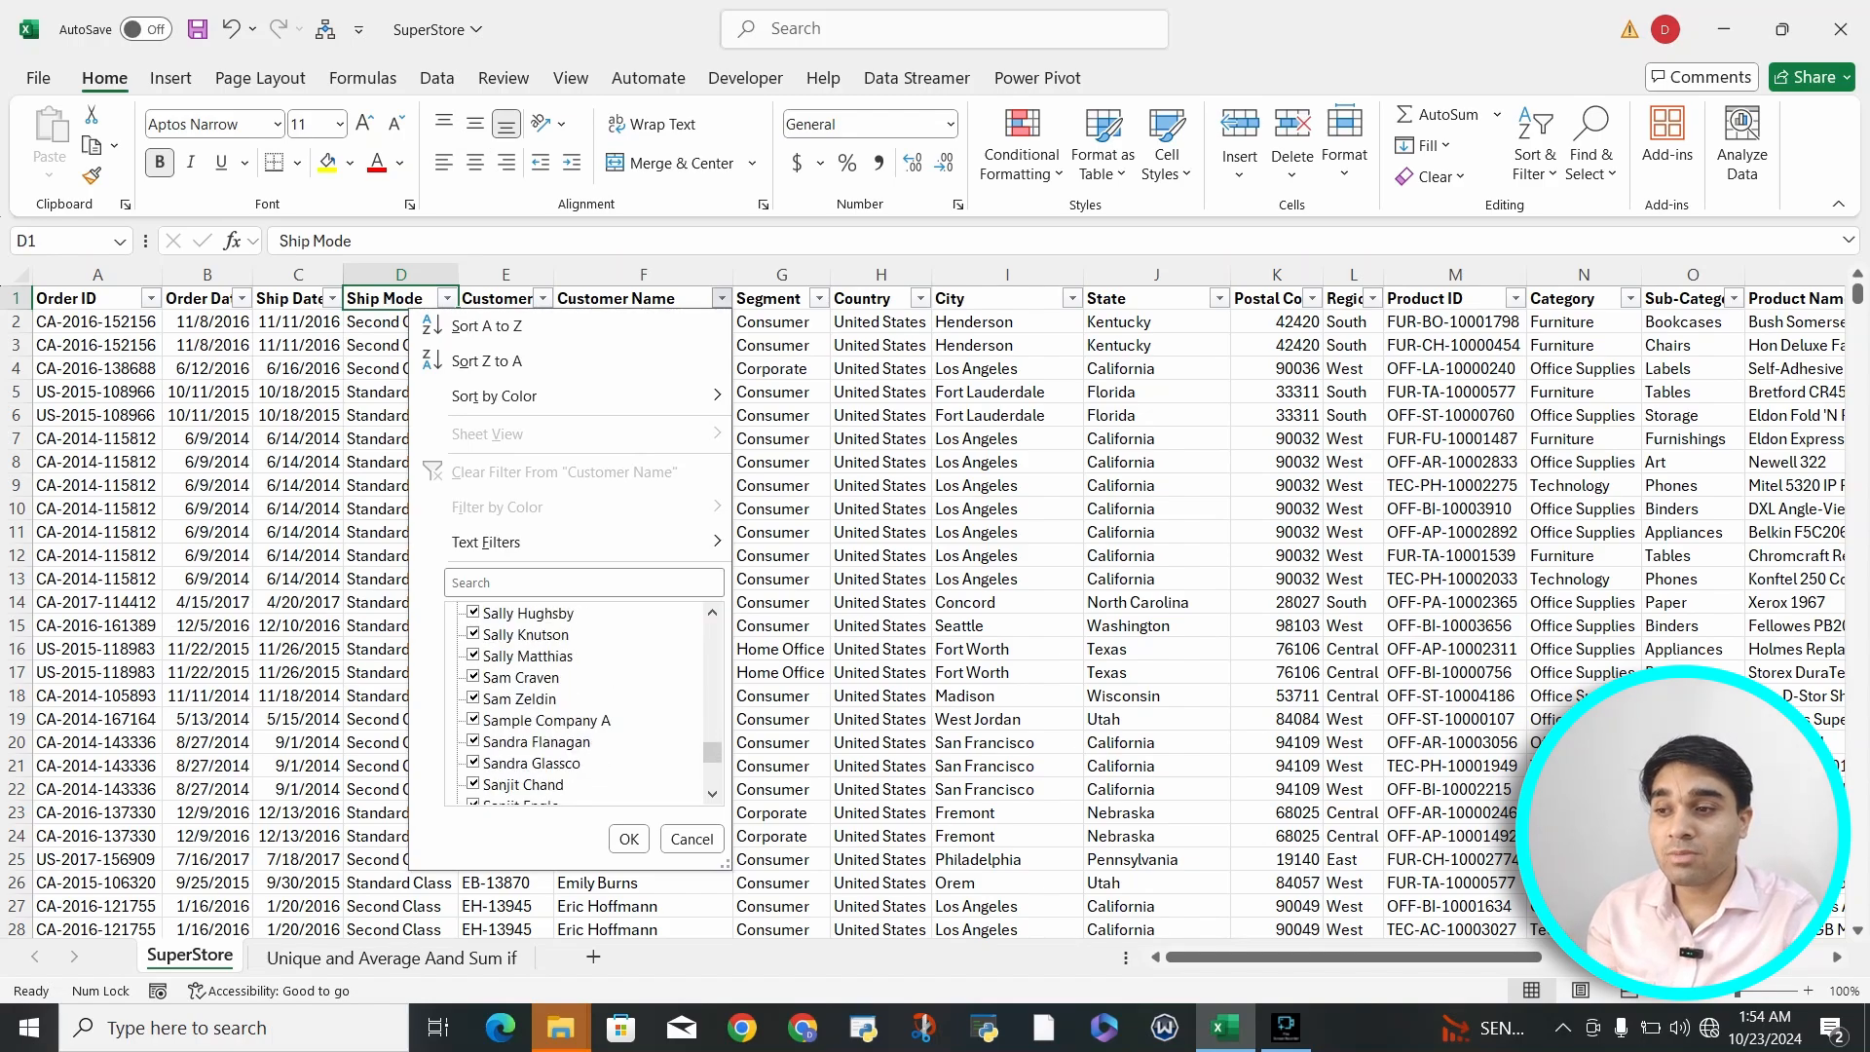
{"action": "scroll", "coordinate": [579, 701], "scroll_direction": "down", "scroll_amount": 5}
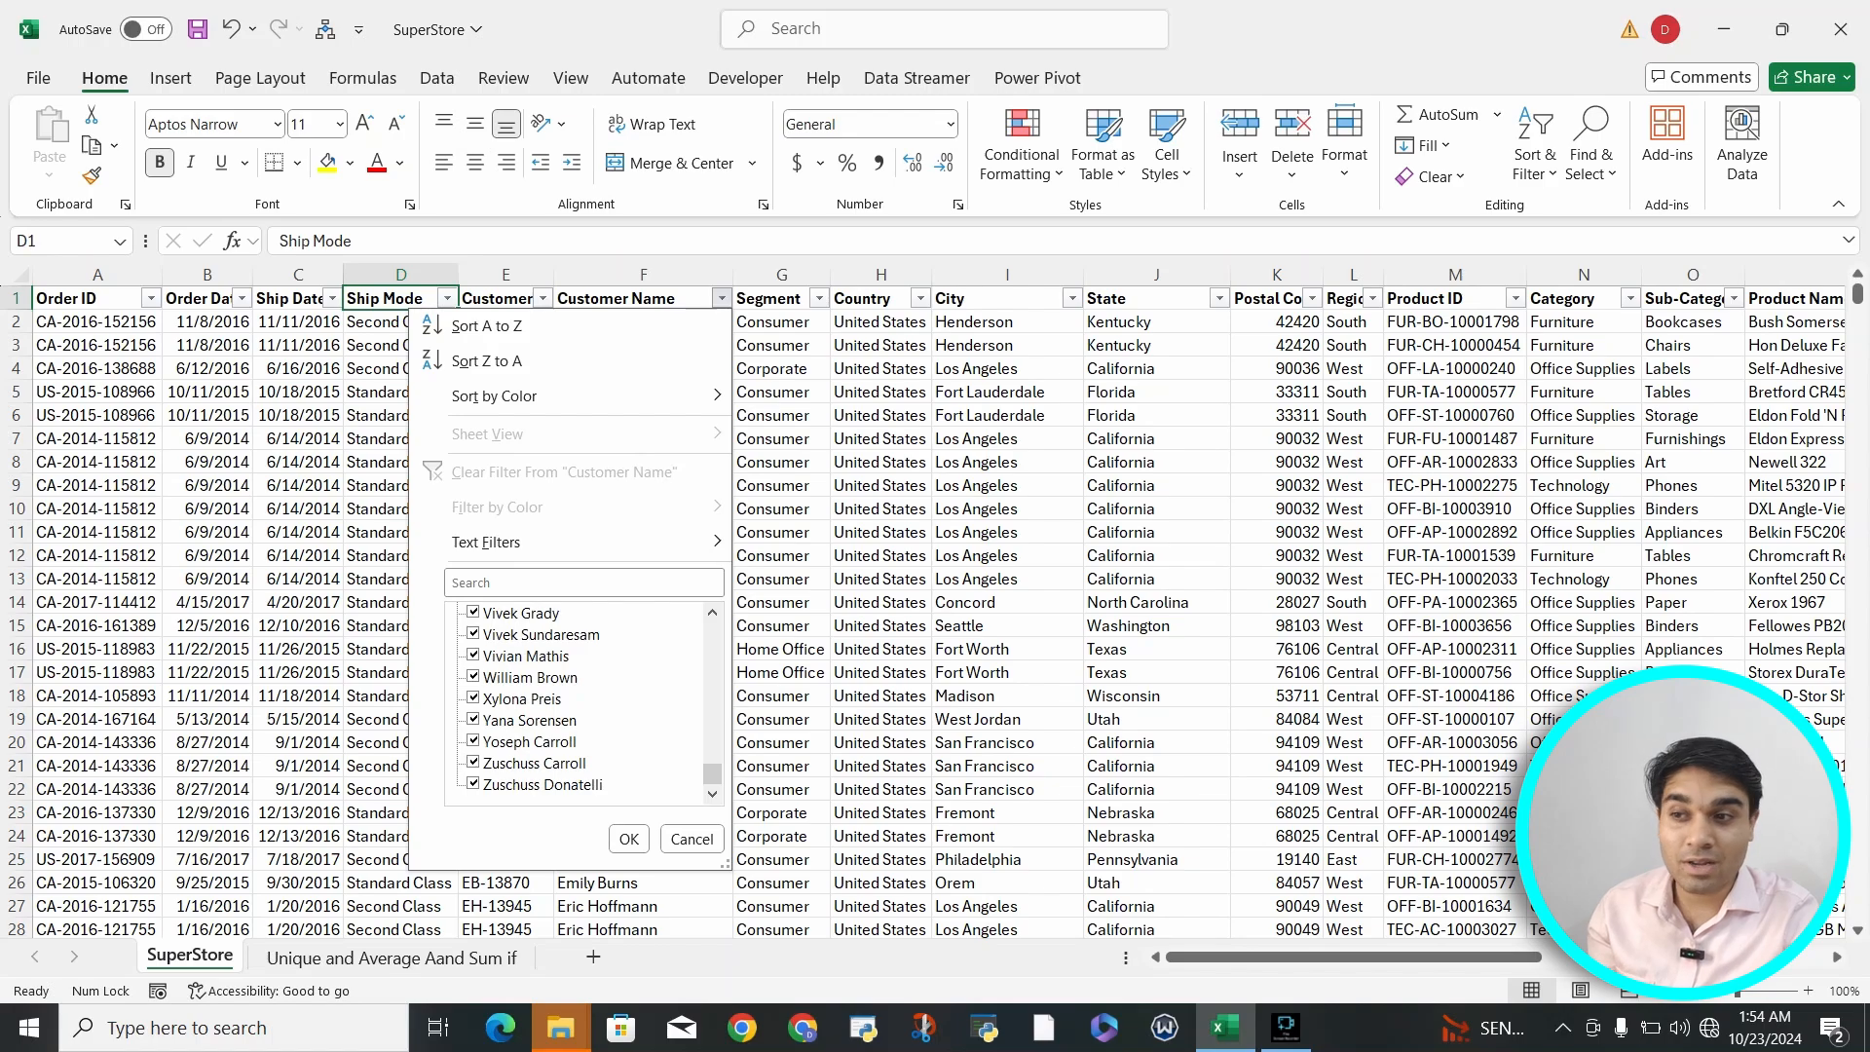
{"action": "left_click", "coordinate": [628, 839]}
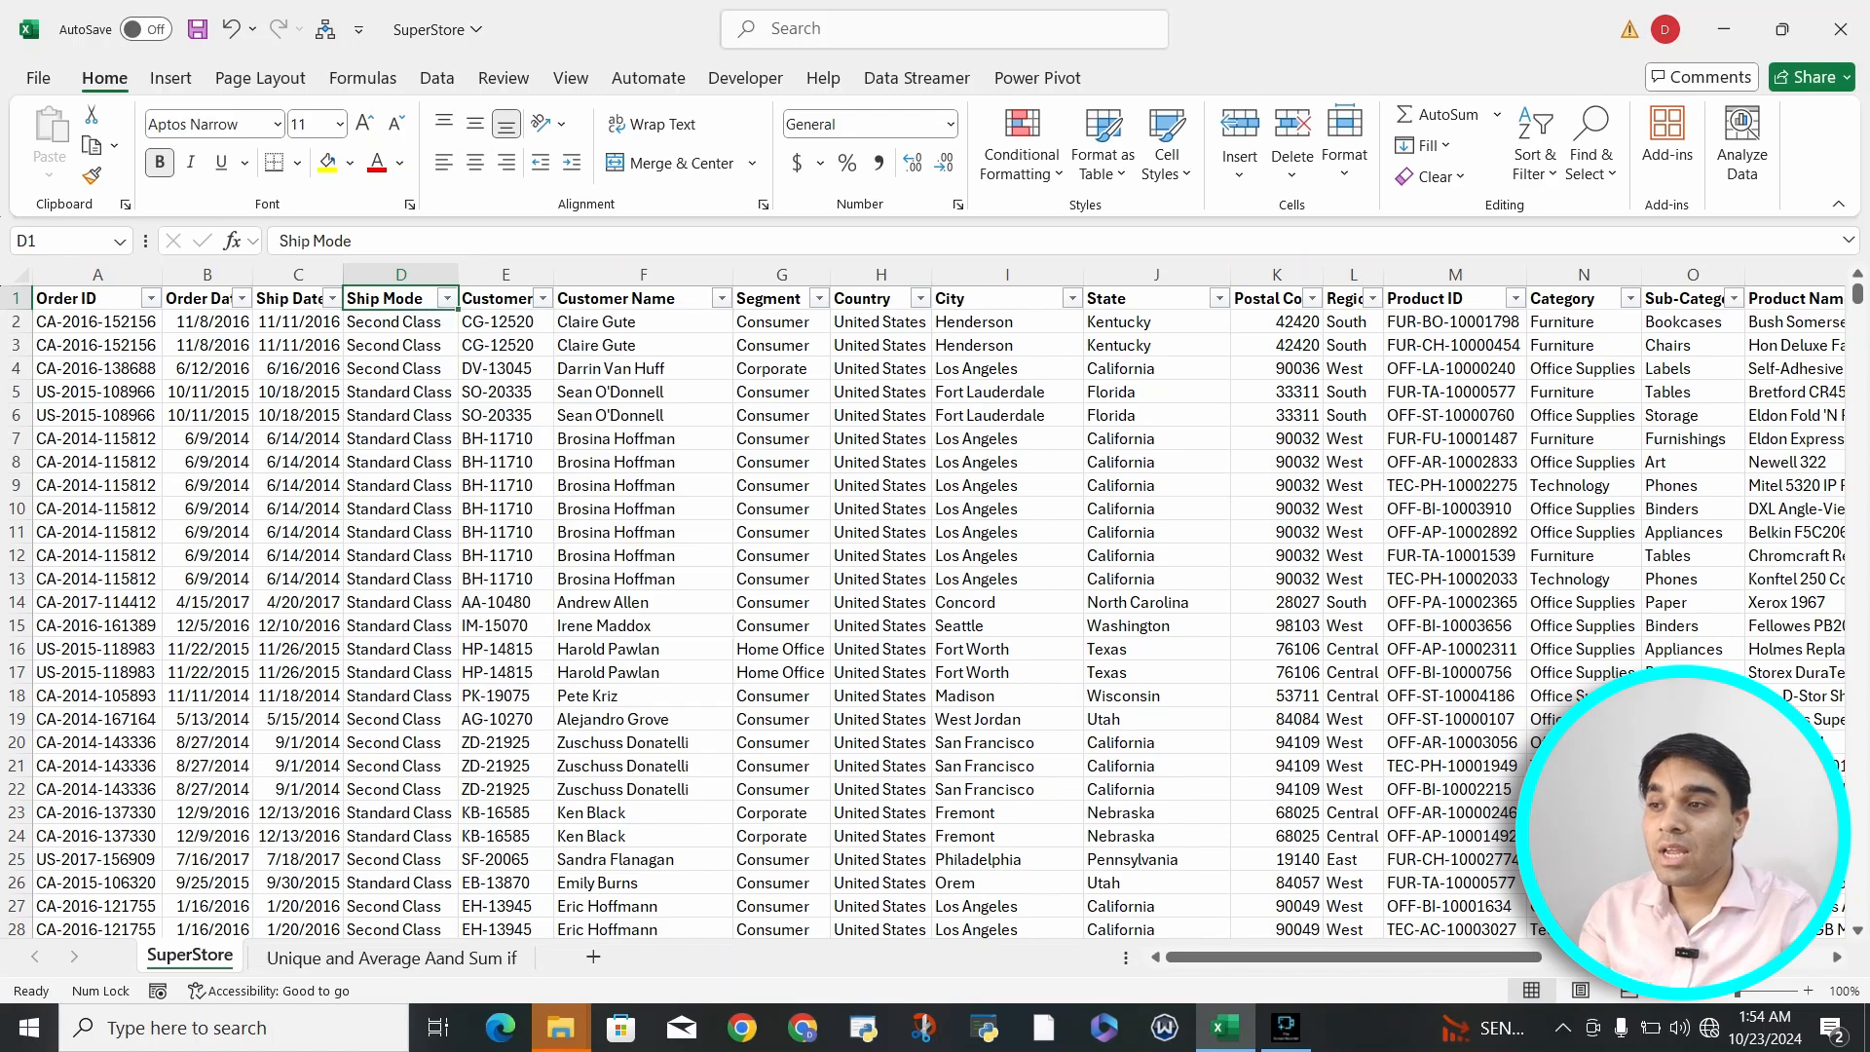
Step: Compare the Segment and Country headers on the SuperStore sheet with the headings in A1:E1 of the "Unique and Average Aand Sum if" sheet
{"action": "left_click", "coordinate": [774, 299]}
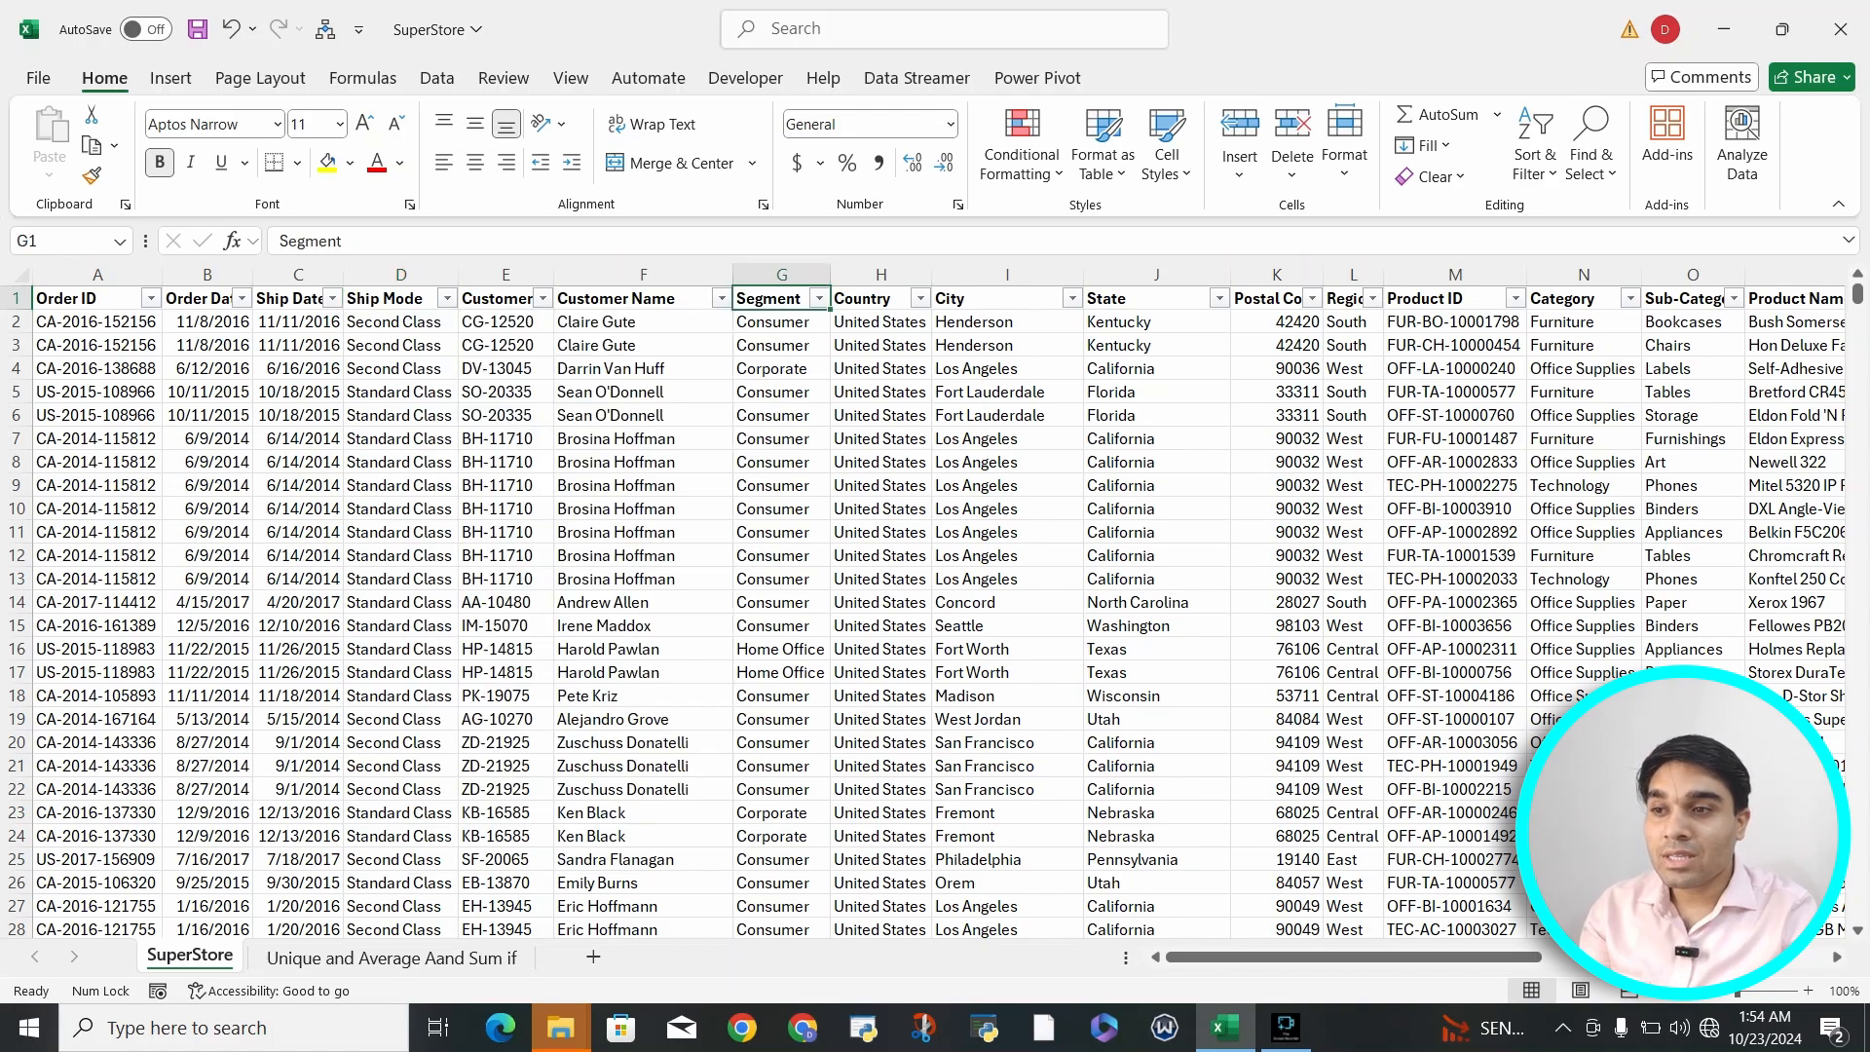
{"action": "left_click", "coordinate": [868, 299]}
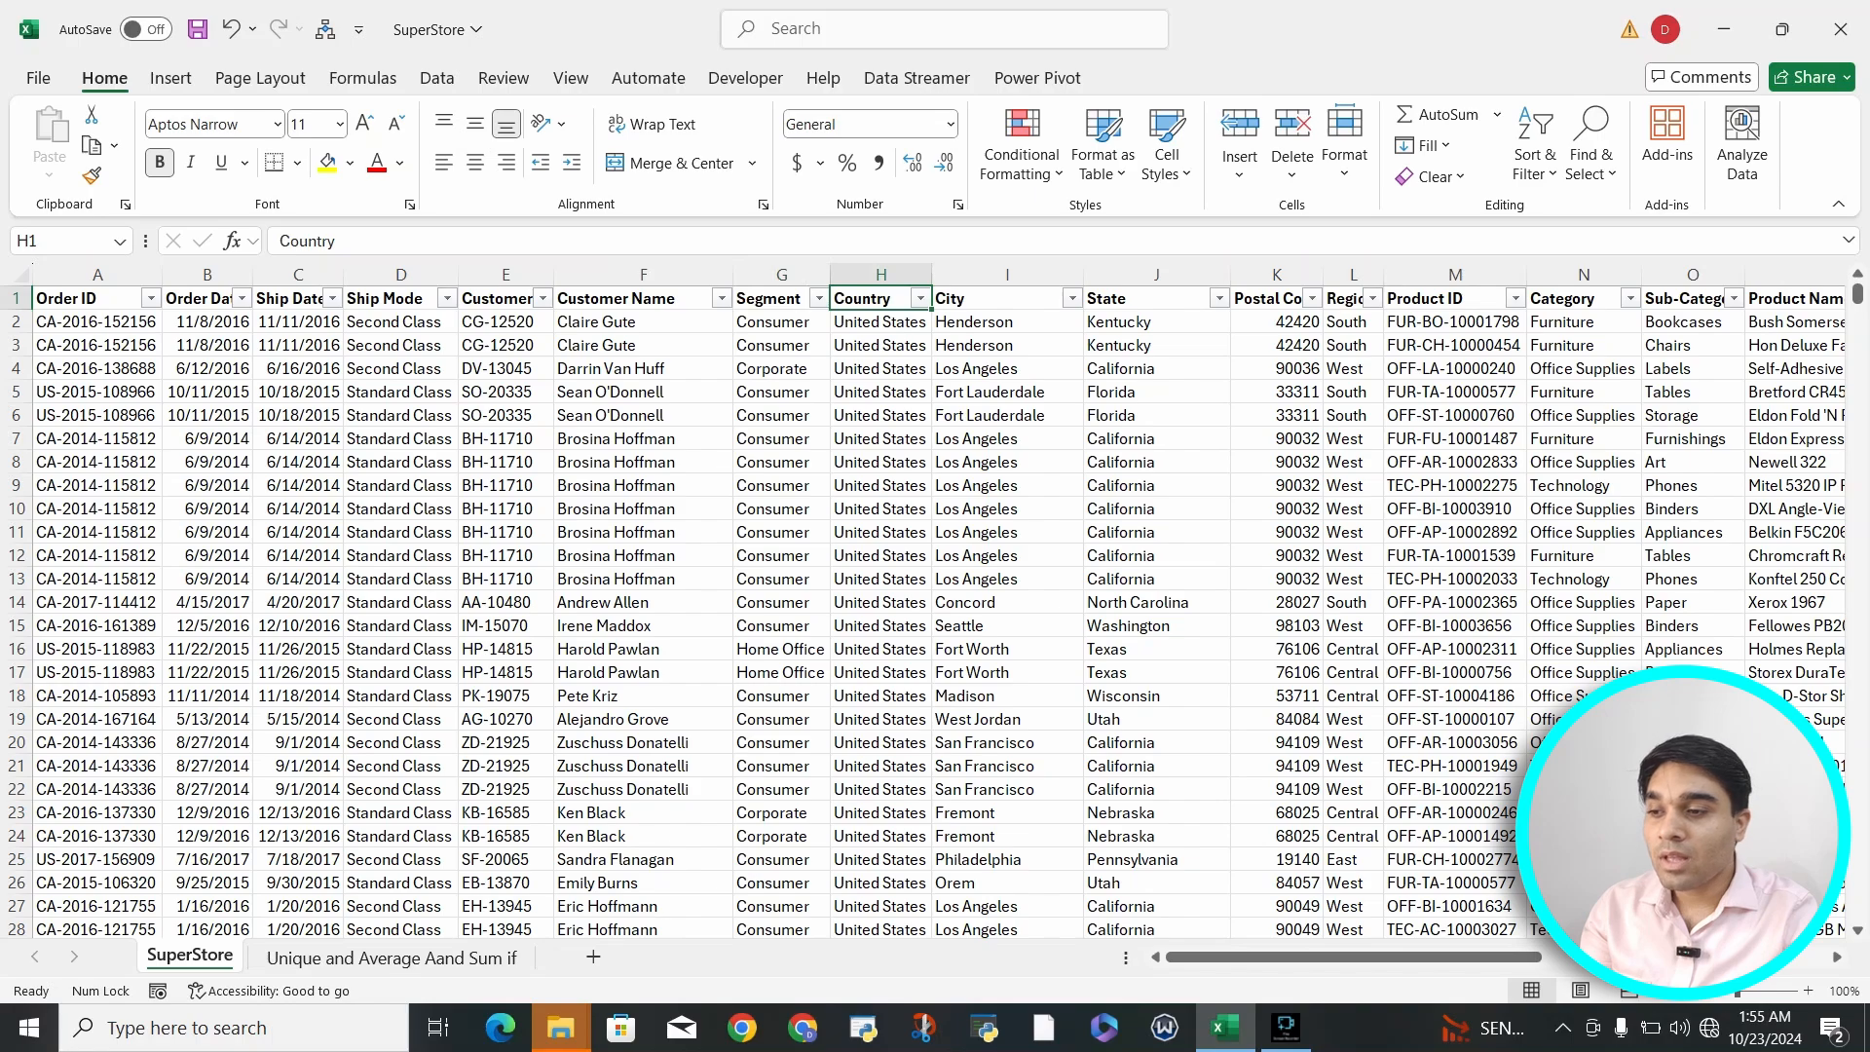
{"action": "key", "text": "ctrl+Page_Down"}
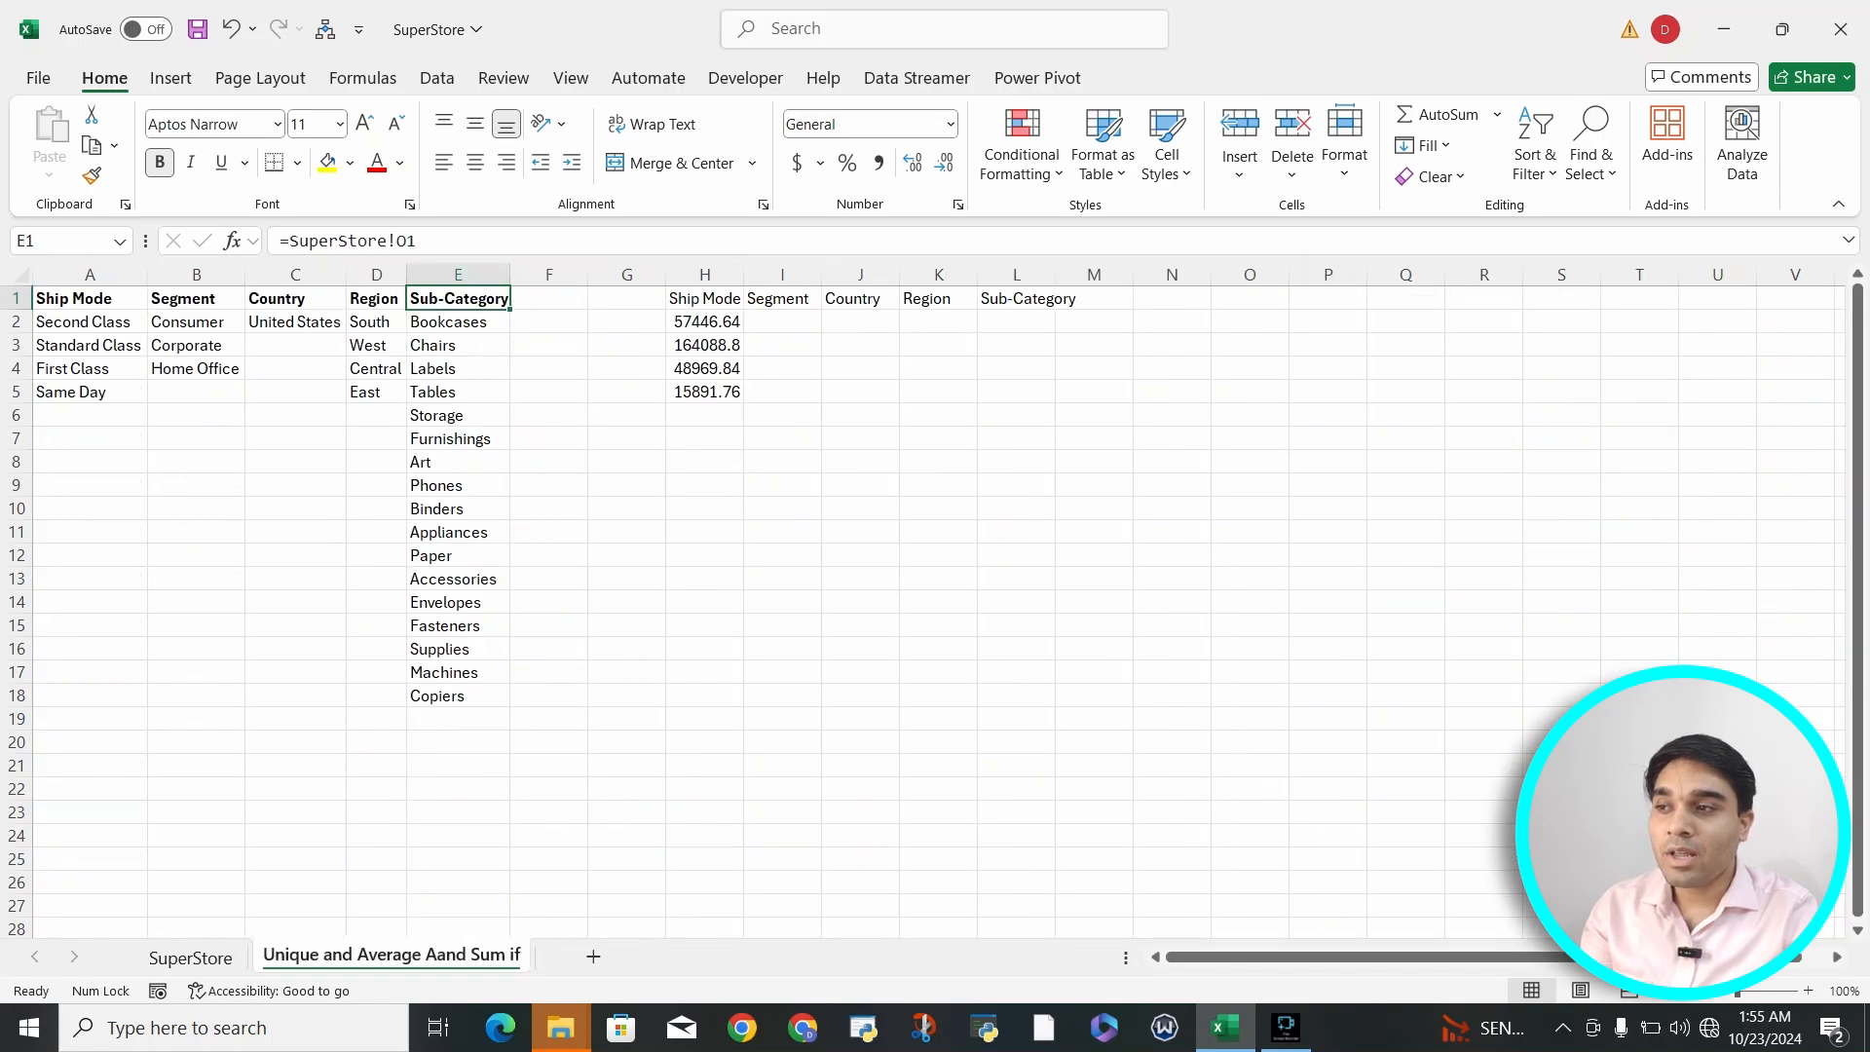
{"action": "key", "text": "Home"}
{"action": "key", "text": "ctrl+shift+Right"}
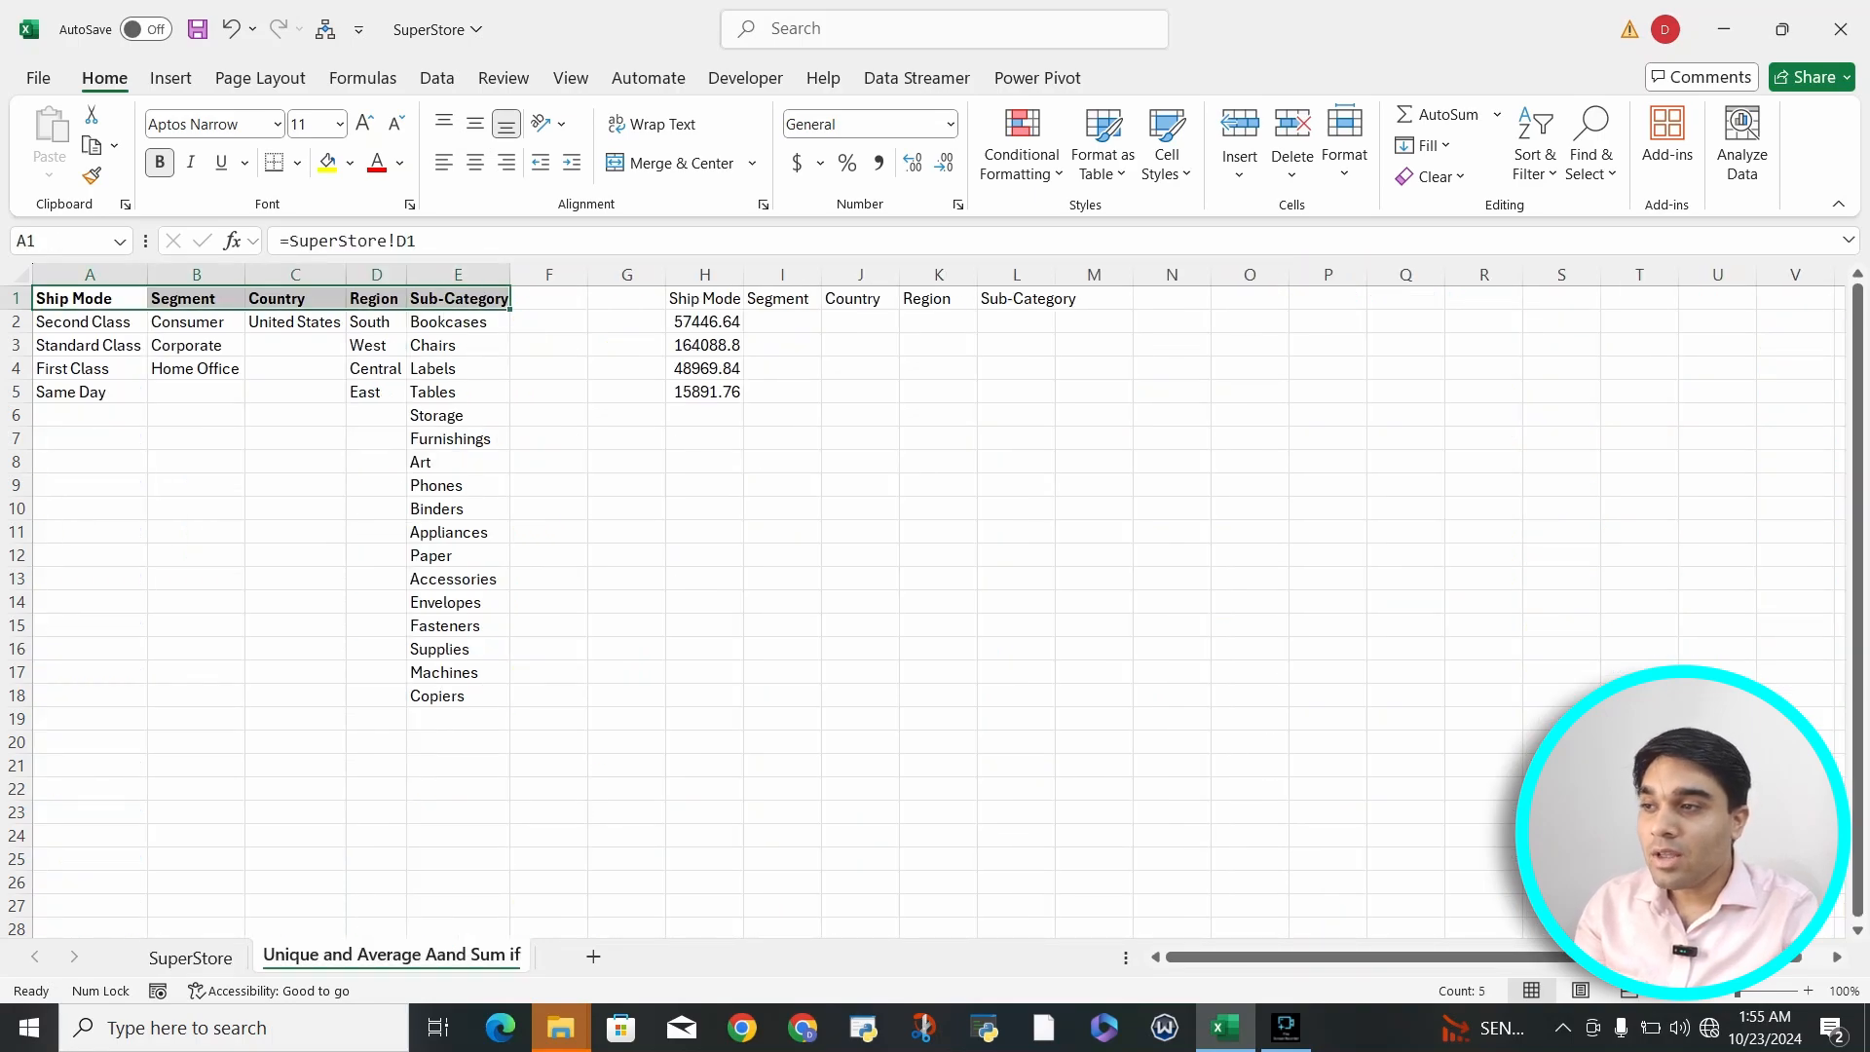
Step: Examine the UNIQUE formula in A2, including its sheet reference and cell range, without changing it
{"action": "left_click", "coordinate": [90, 322]}
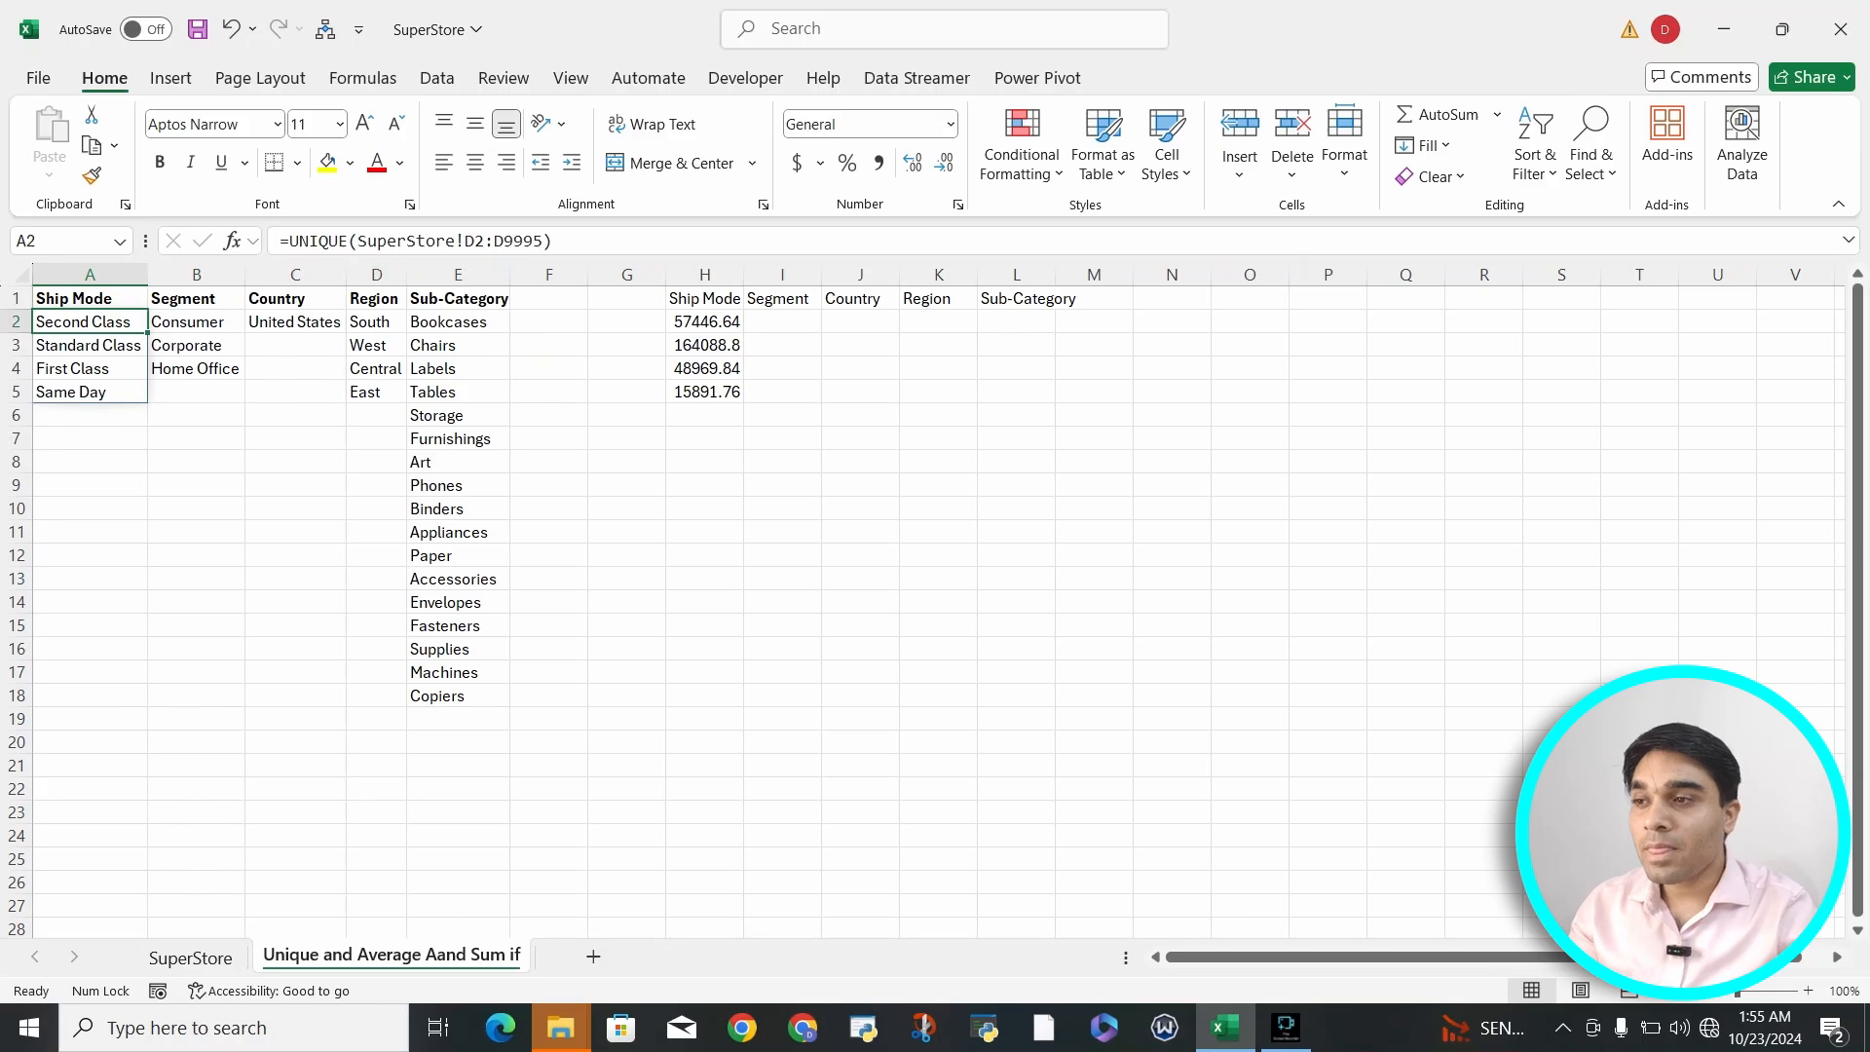
{"action": "left_click_drag", "start_coordinate": [289, 241], "coordinate": [465, 240]}
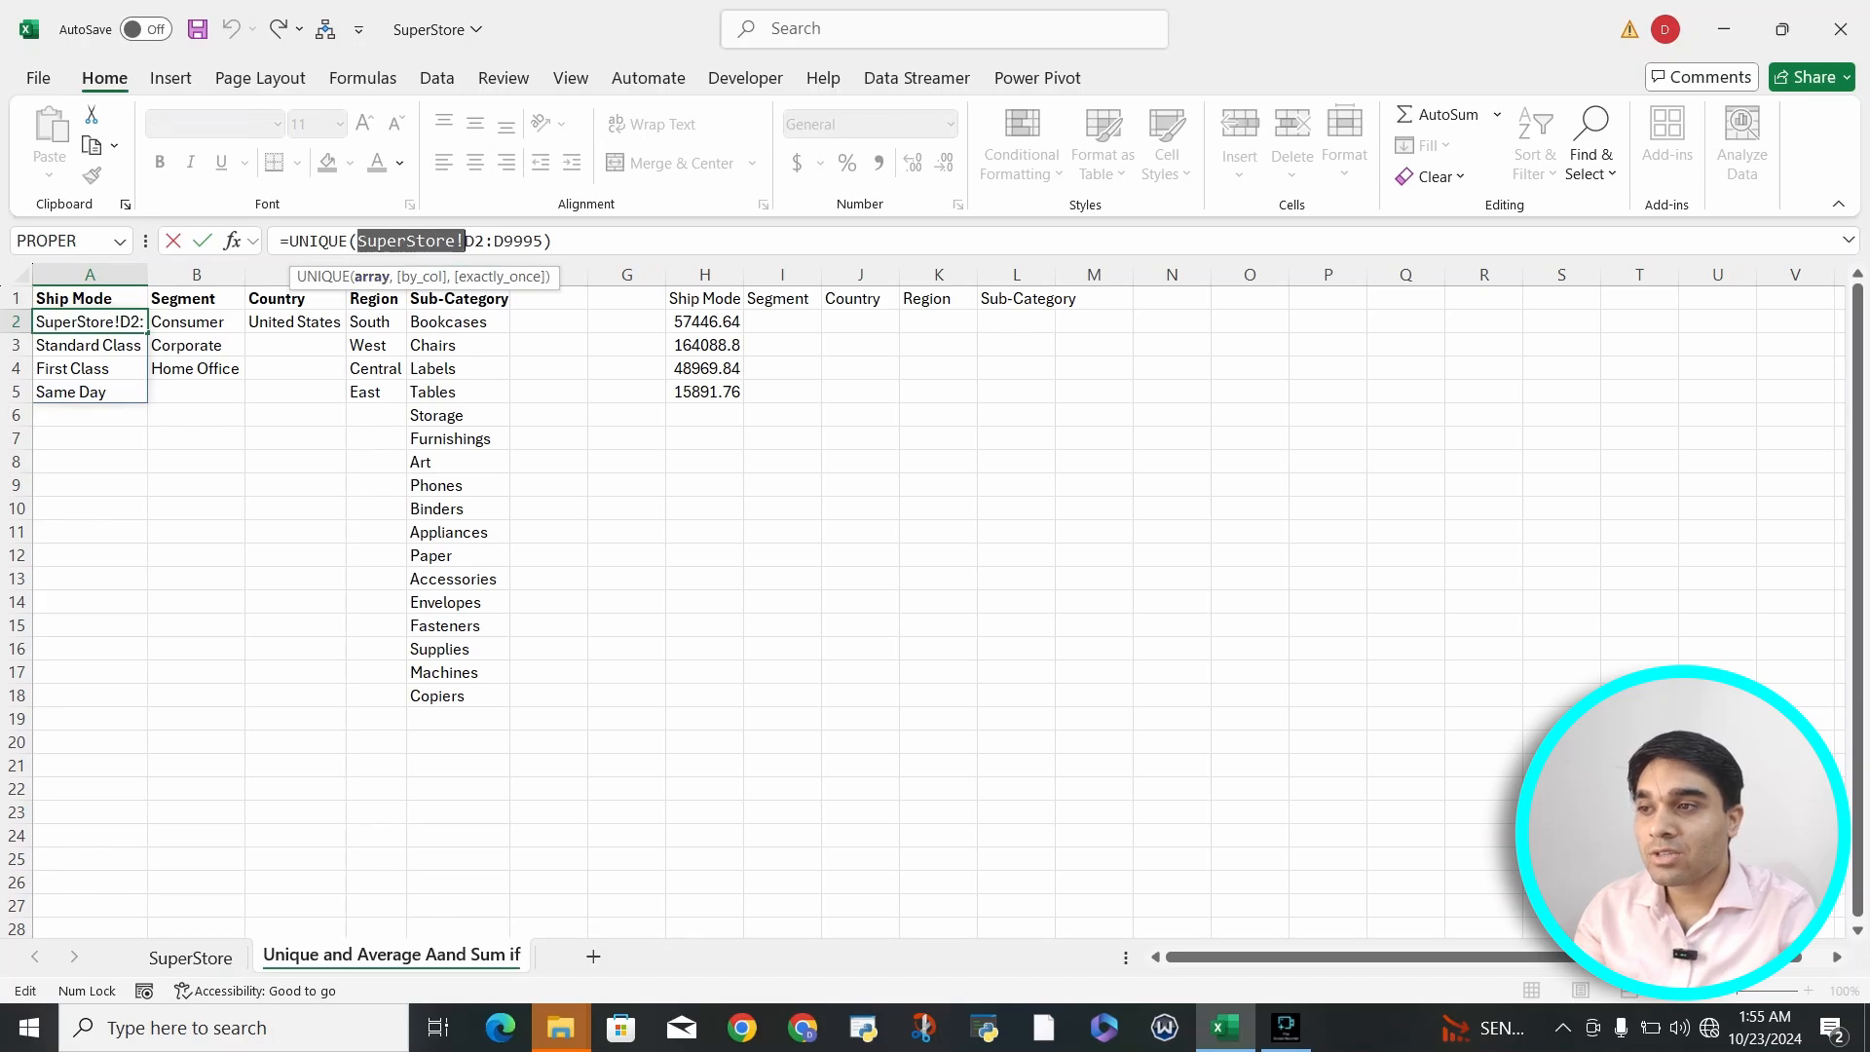
{"action": "left_click", "coordinate": [465, 240]}
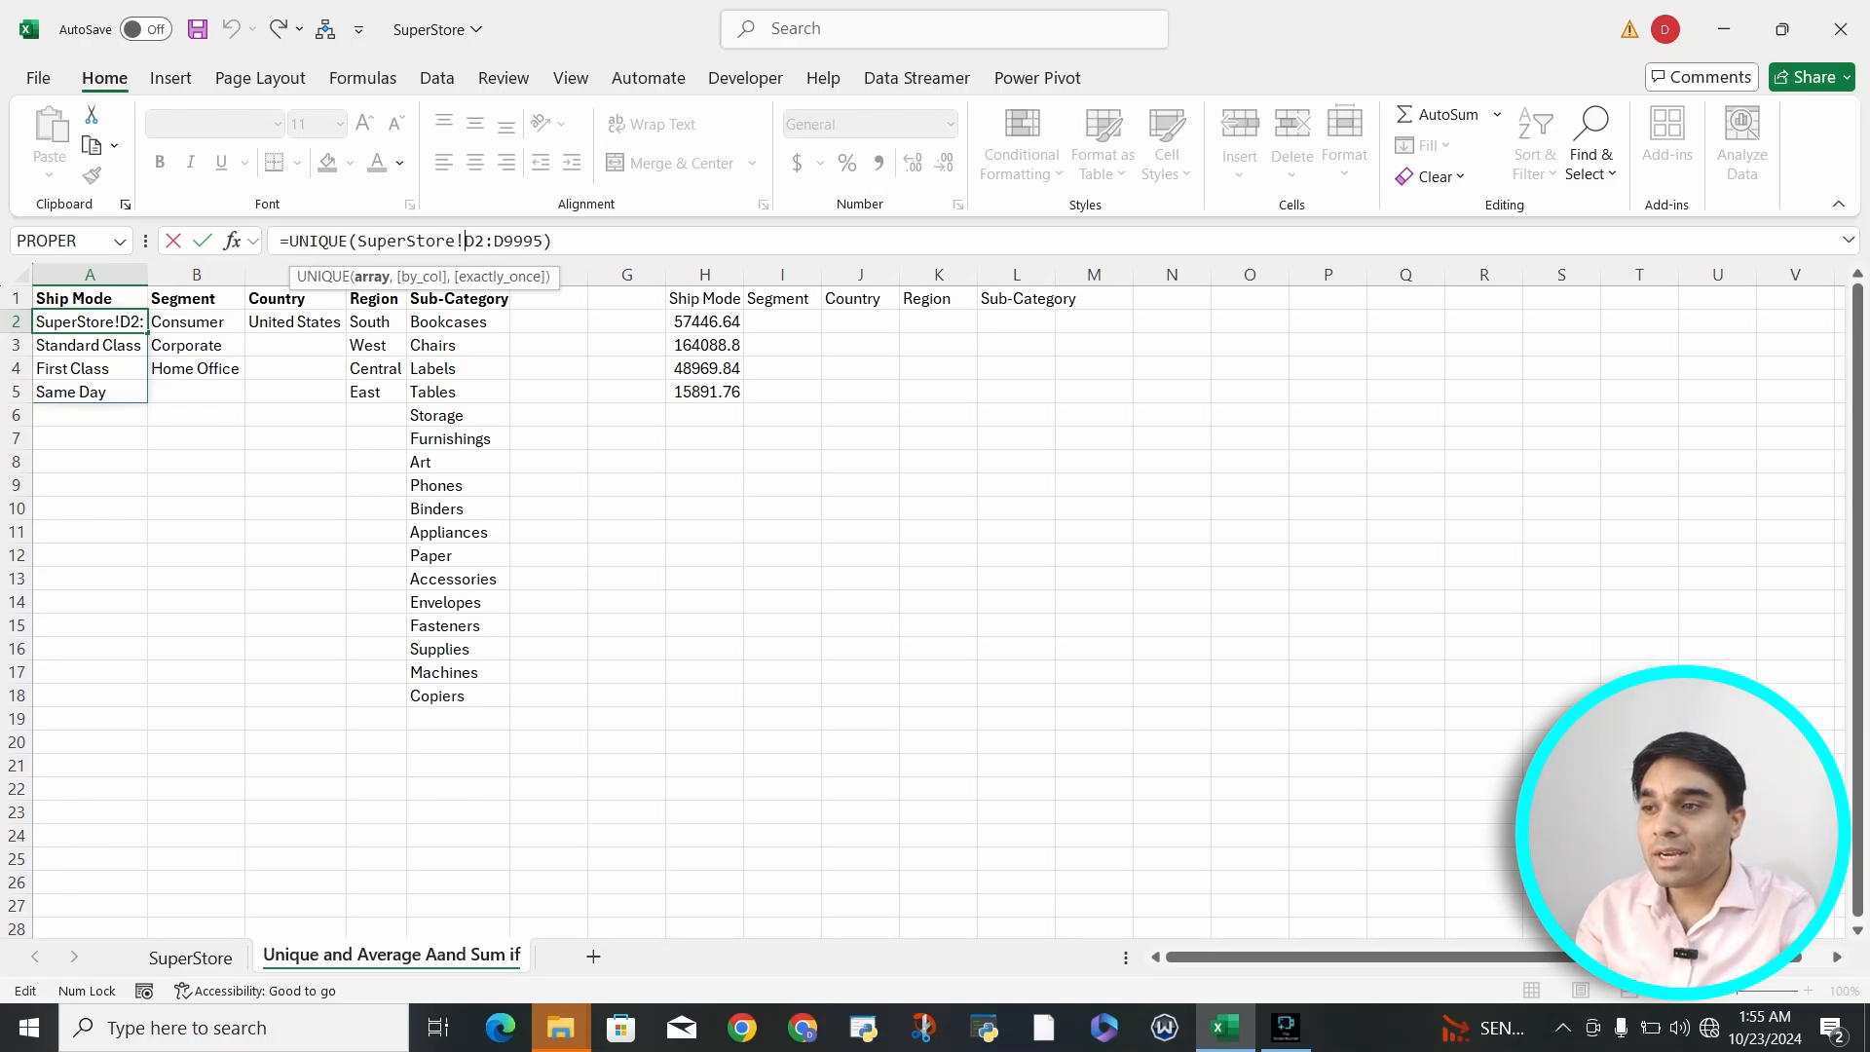
{"action": "left_click_drag", "start_coordinate": [463, 240], "coordinate": [542, 241]}
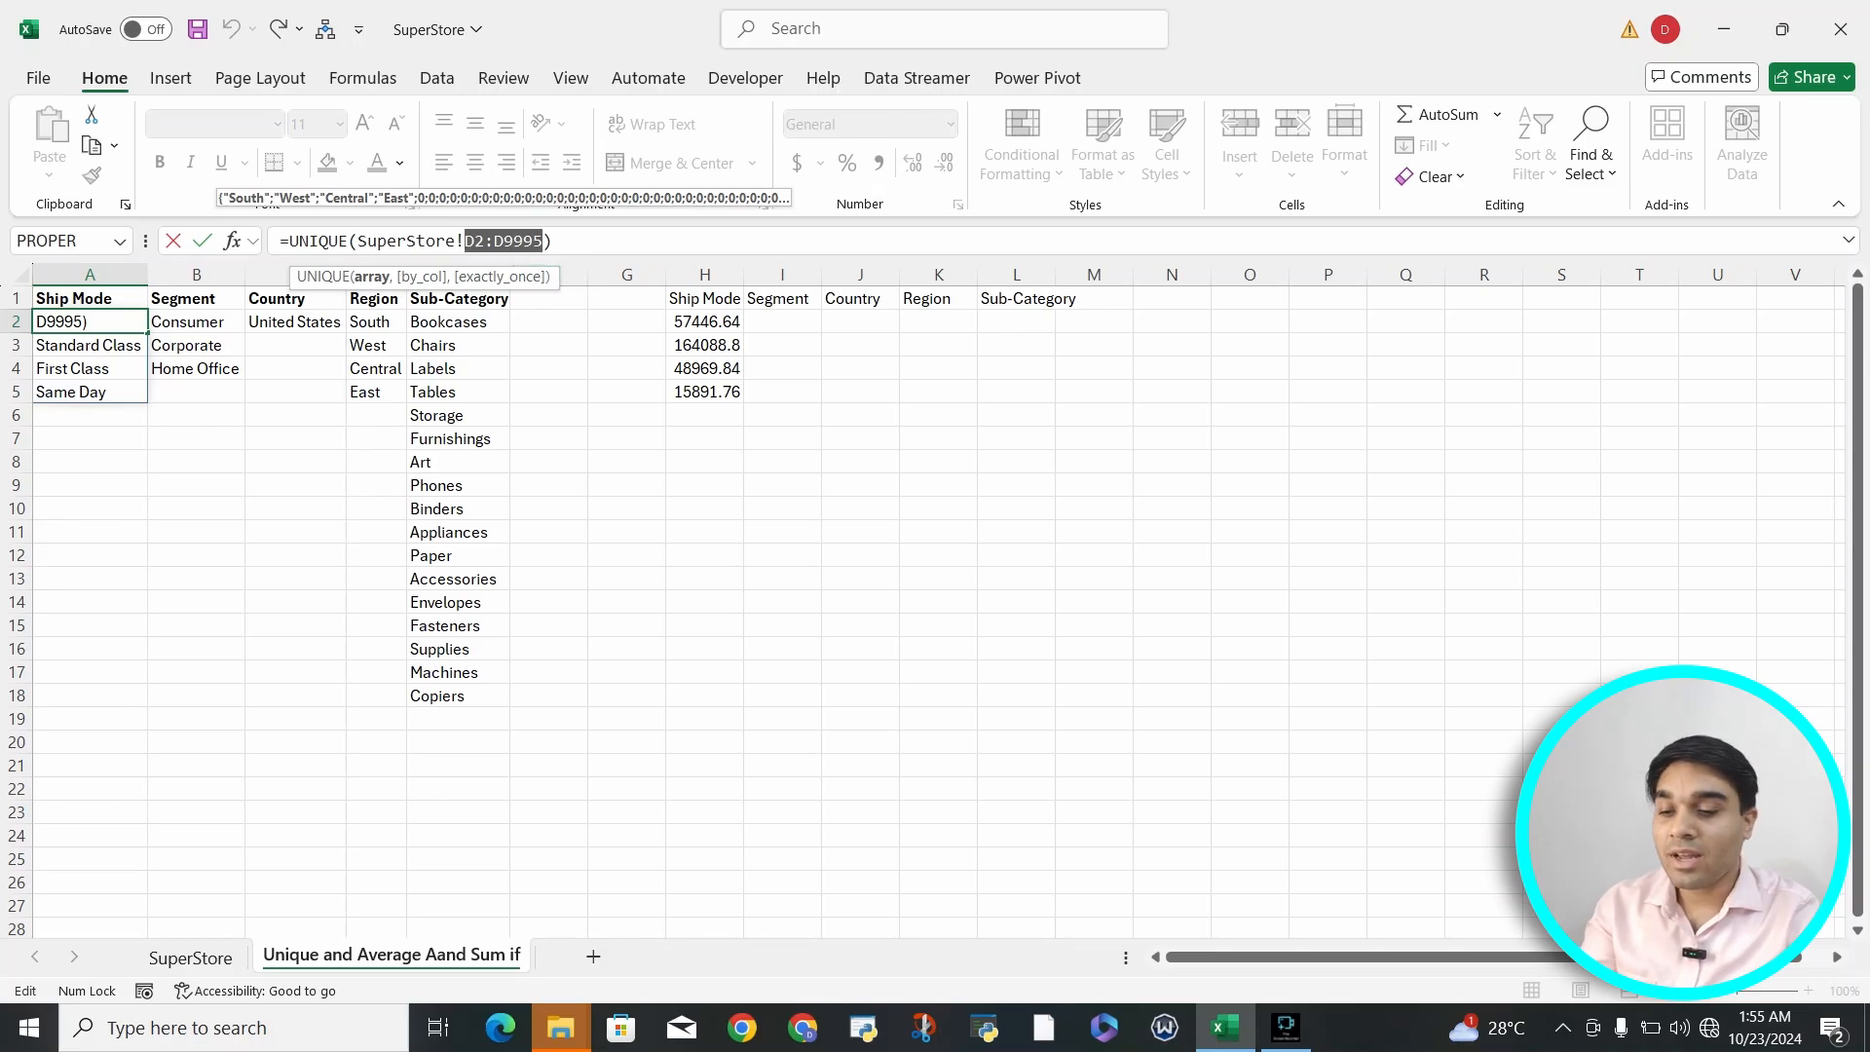
{"action": "key", "text": "Return"}
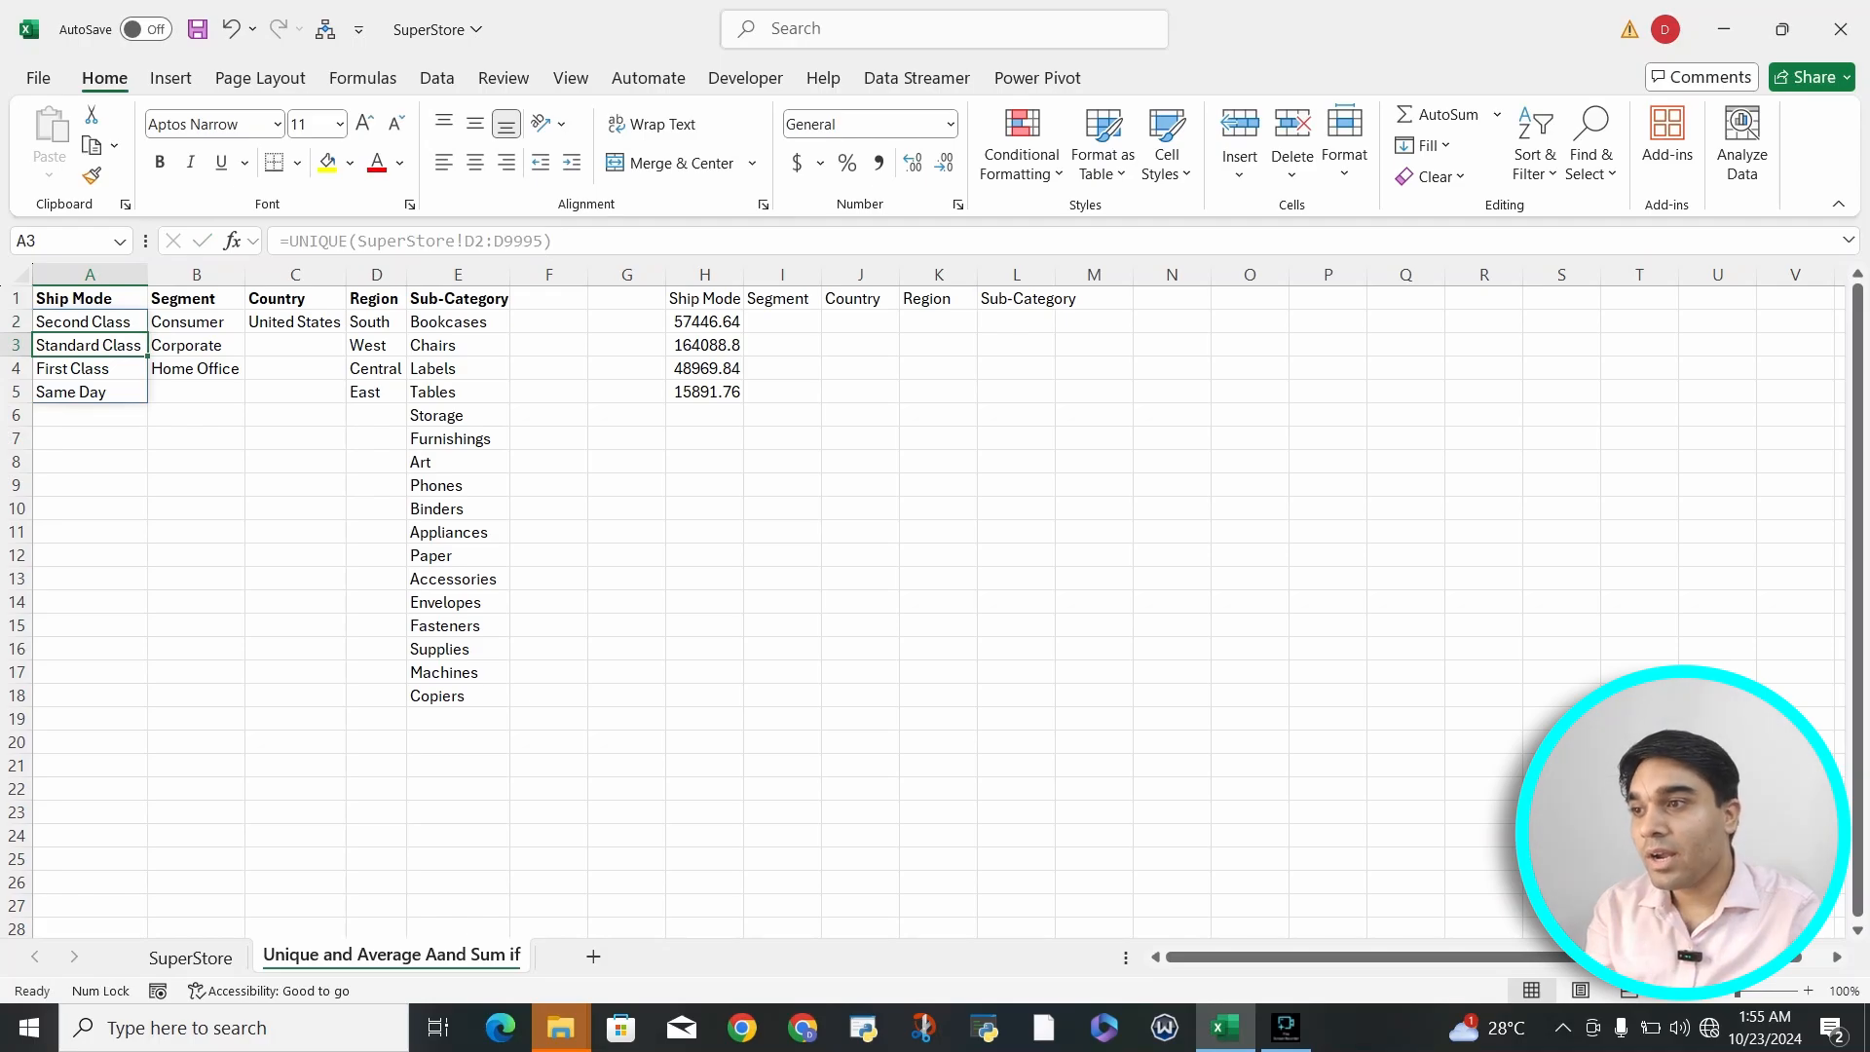
{"action": "key", "text": "Up"}
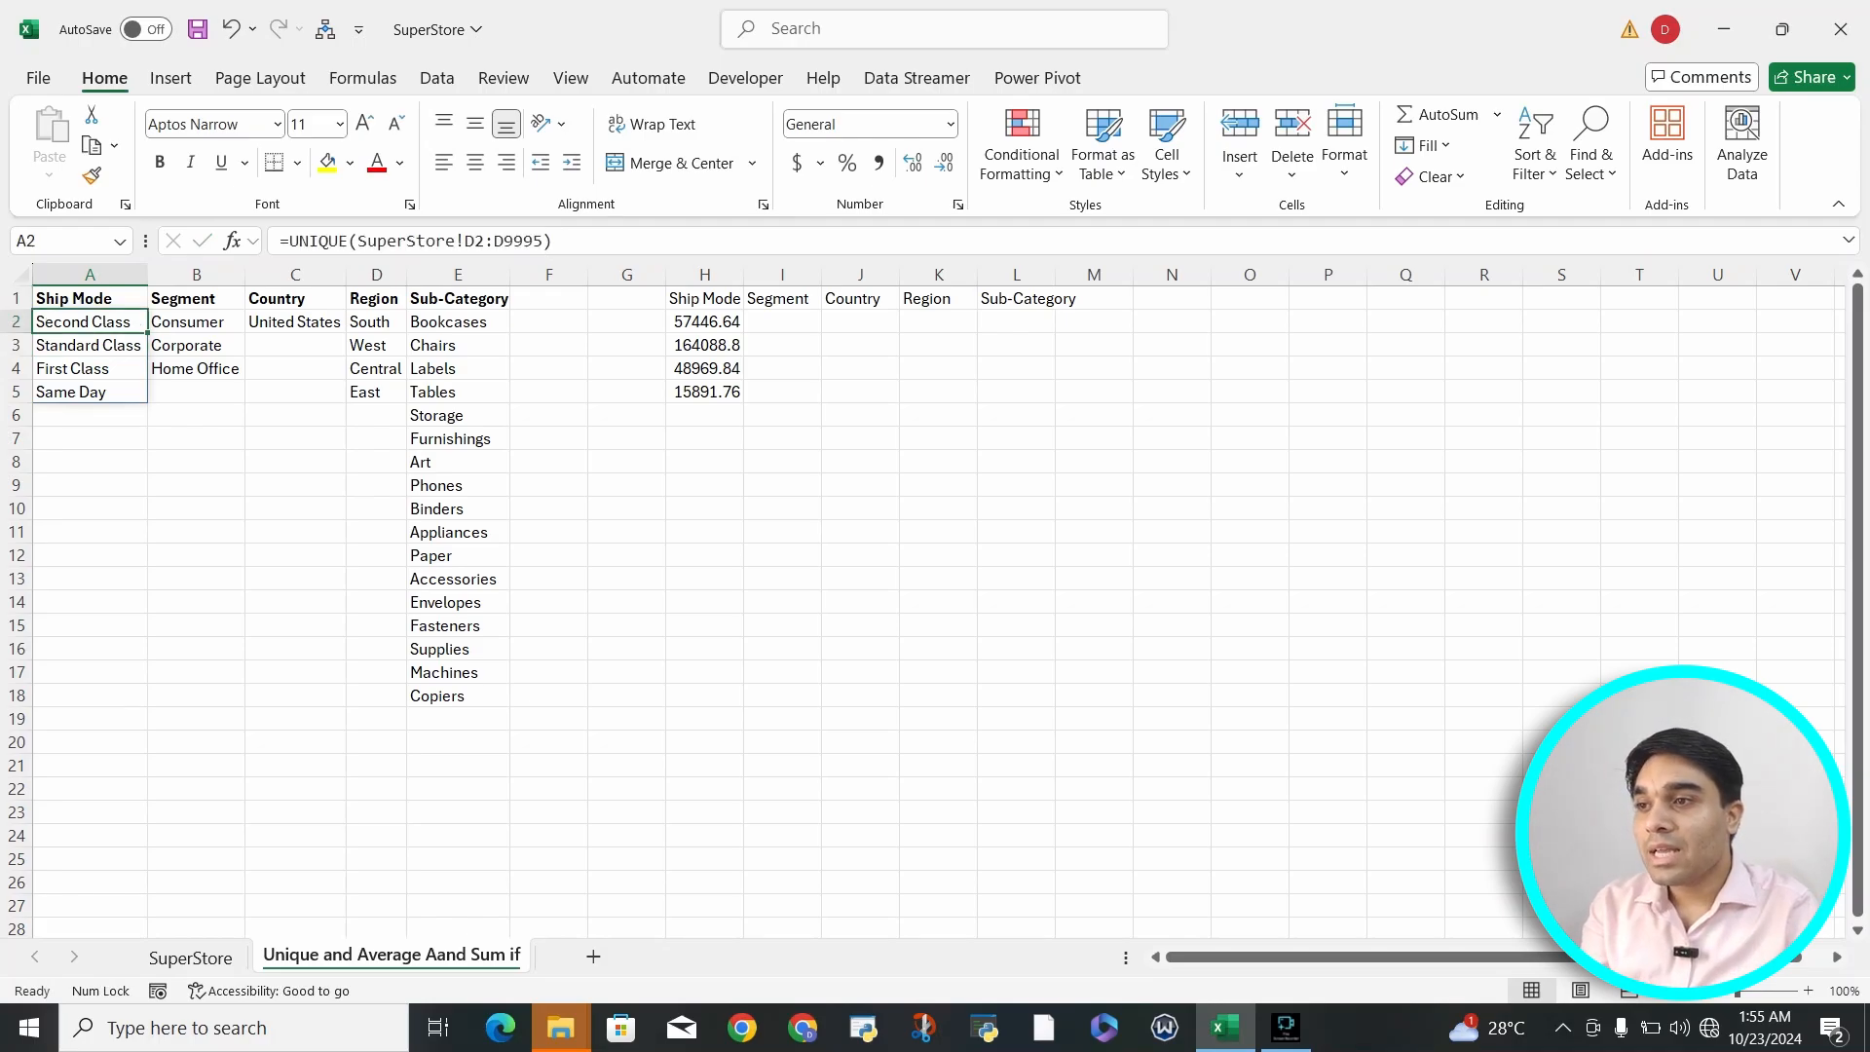
{"action": "left_click_drag", "start_coordinate": [545, 240], "coordinate": [357, 240]}
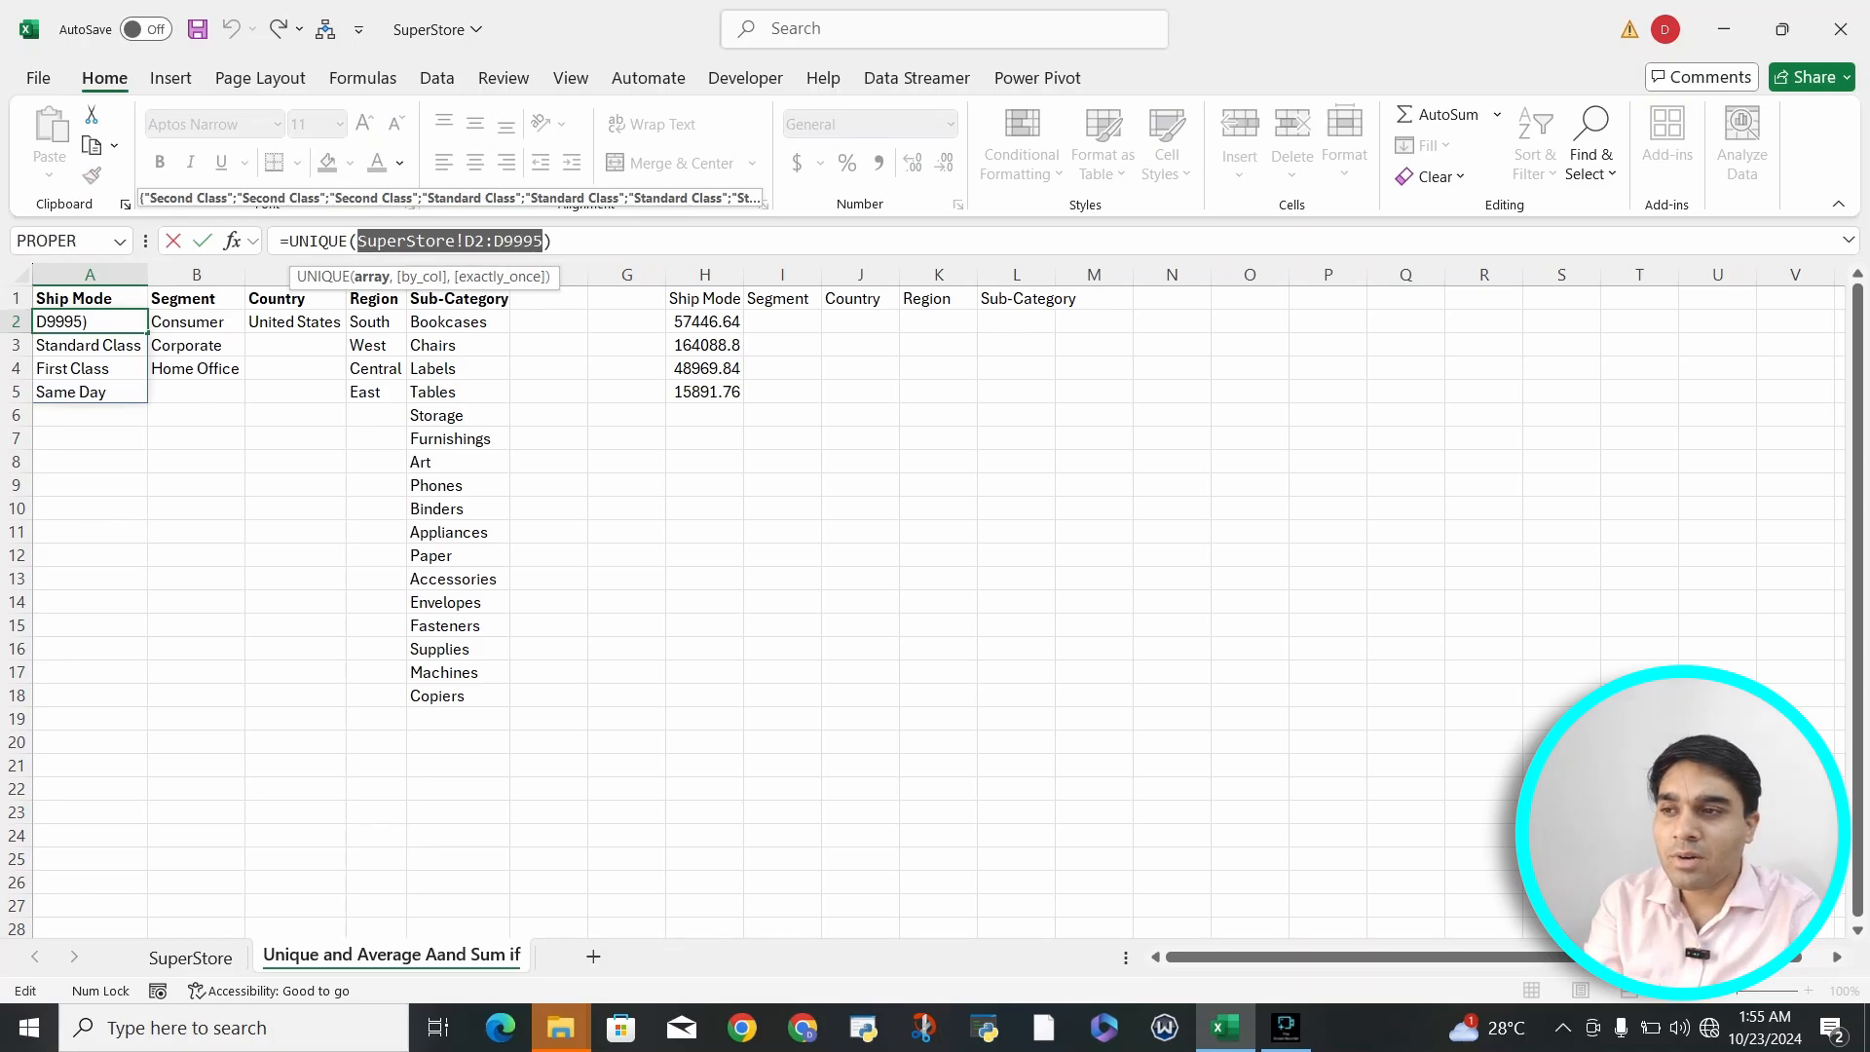
{"action": "left_click", "coordinate": [419, 240]}
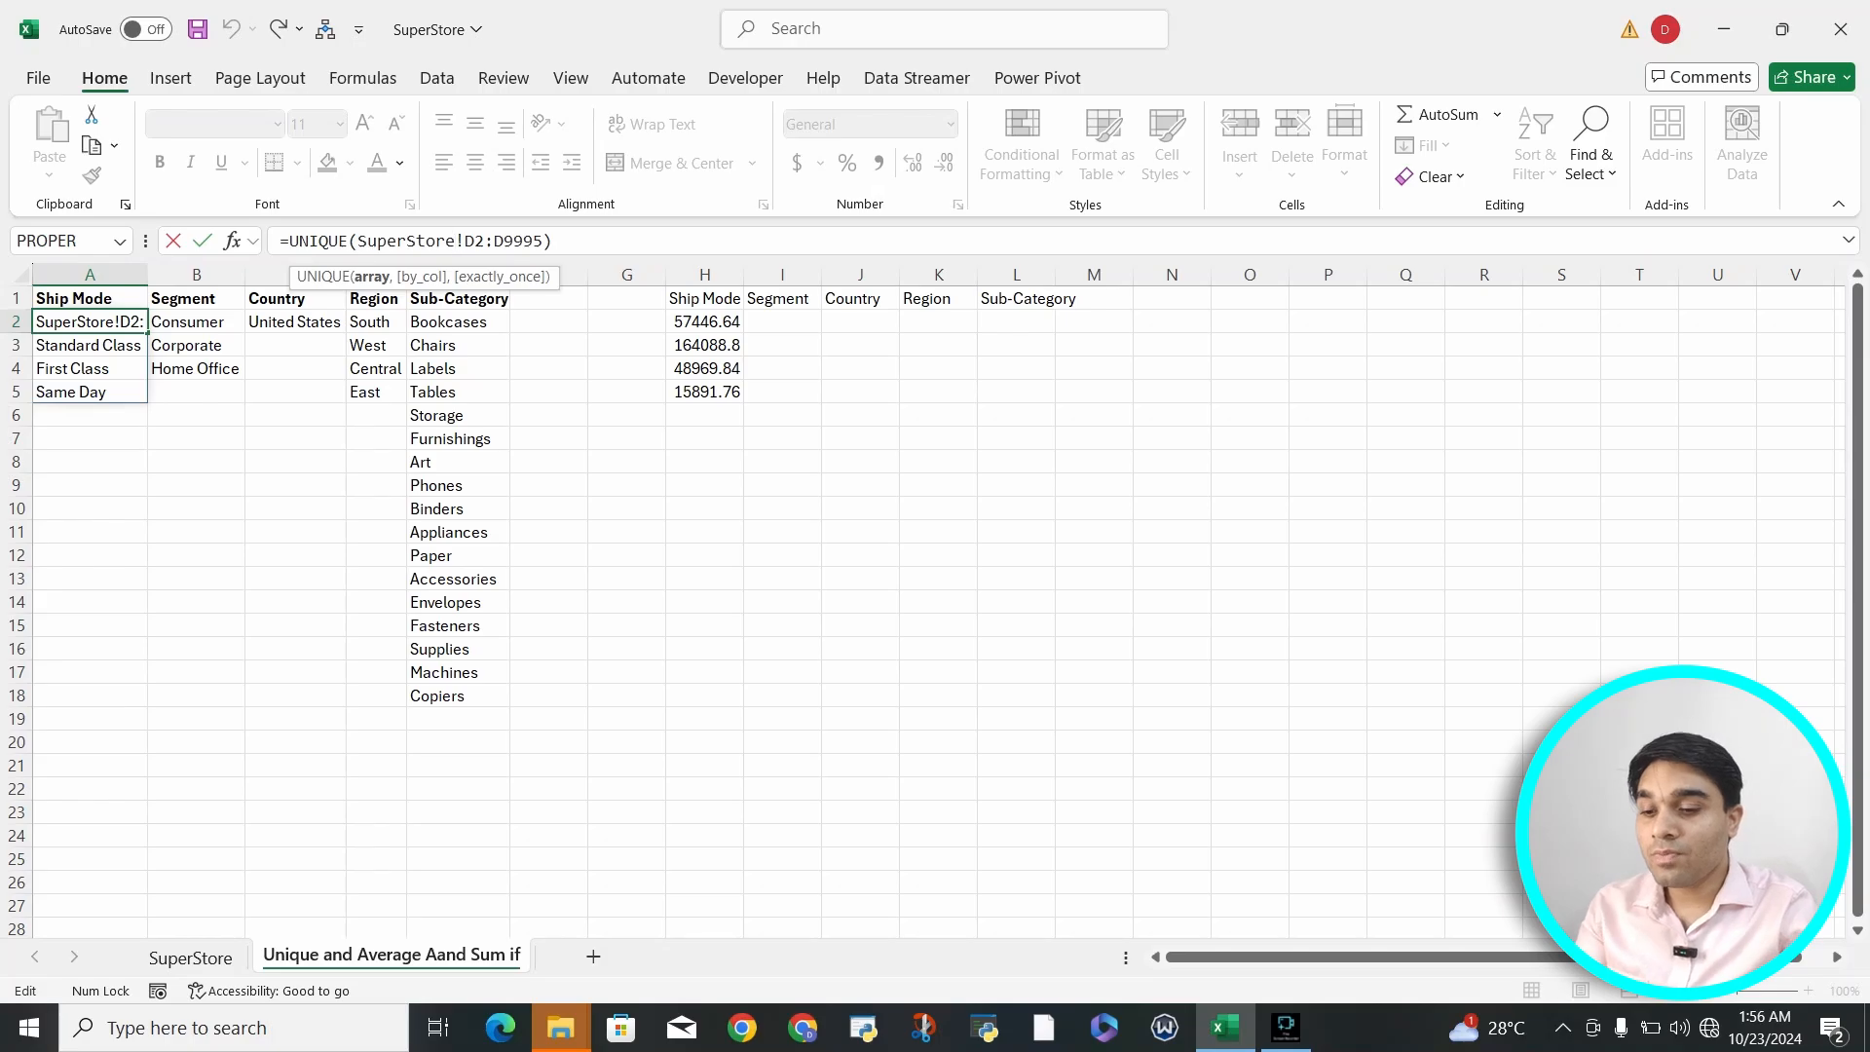
{"action": "key", "text": "Return"}
Step: Go to the SuperStore sheet and locate the Product Name column header in P1
{"action": "left_click", "coordinate": [1171, 322]}
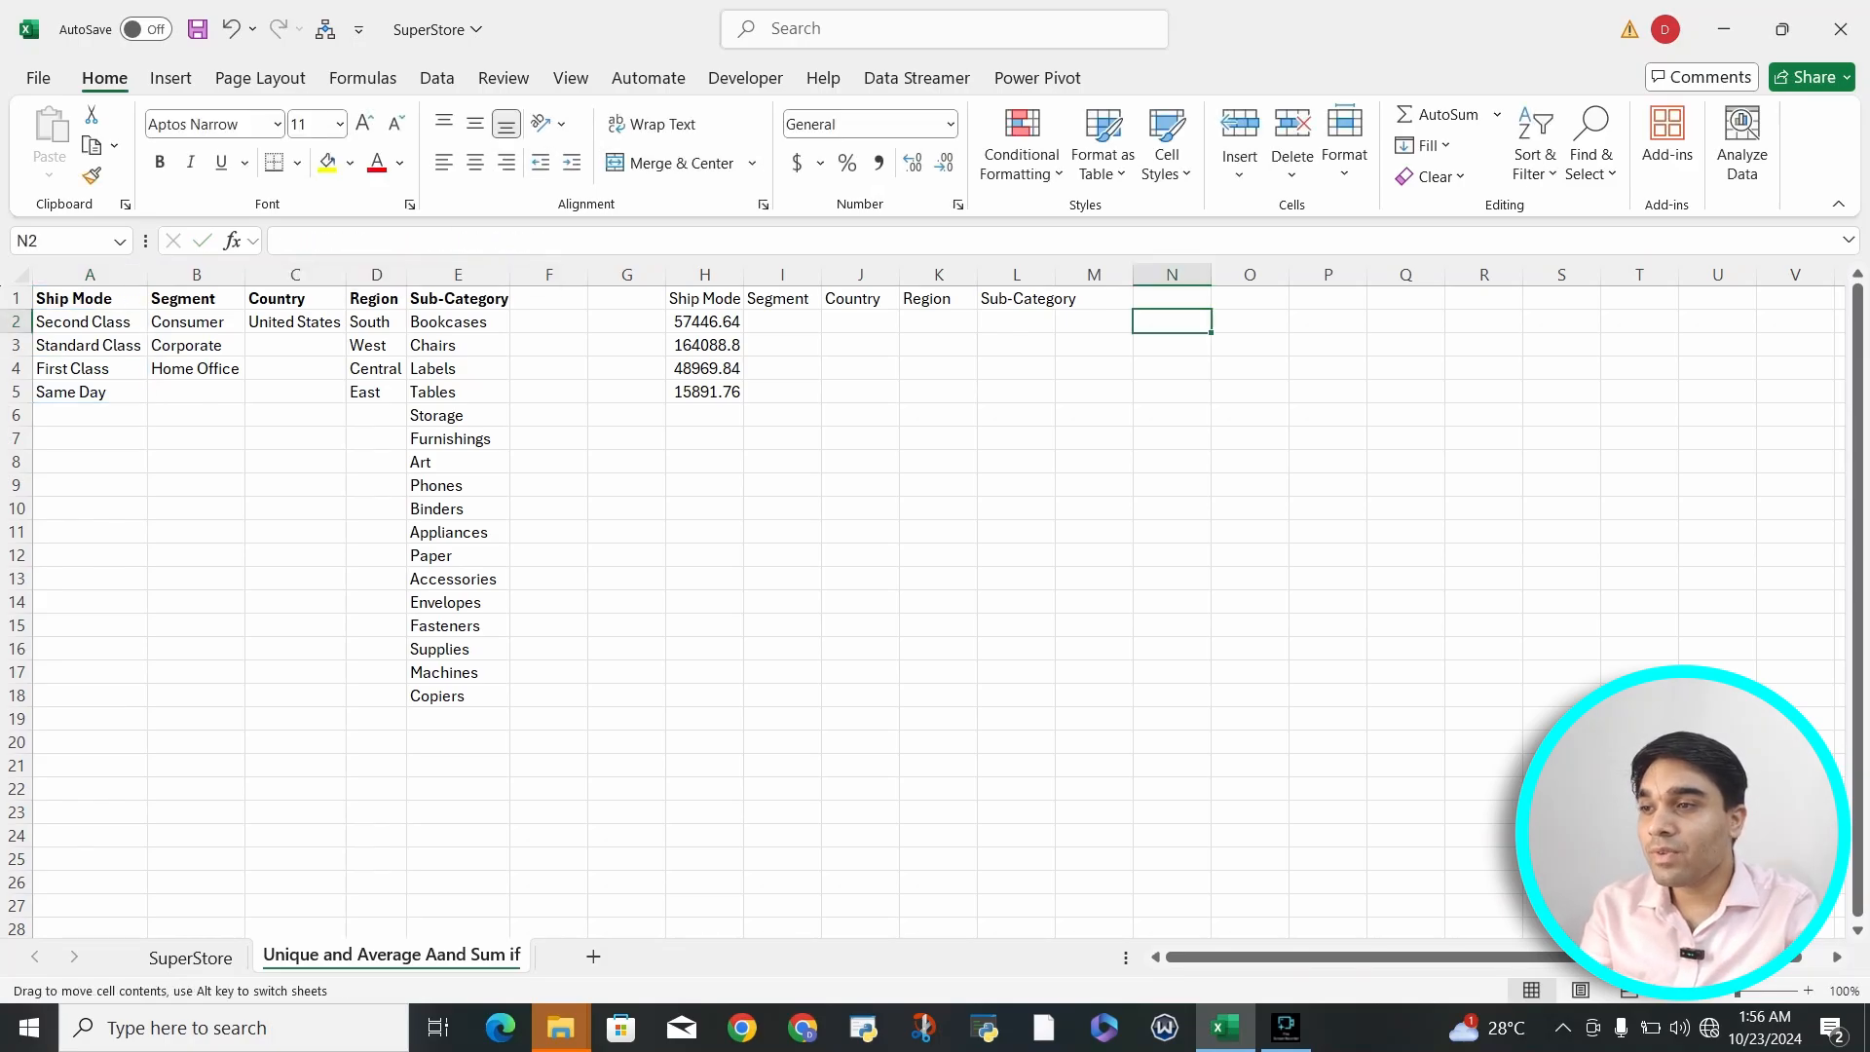
{"action": "key", "text": "ctrl+Page_Up"}
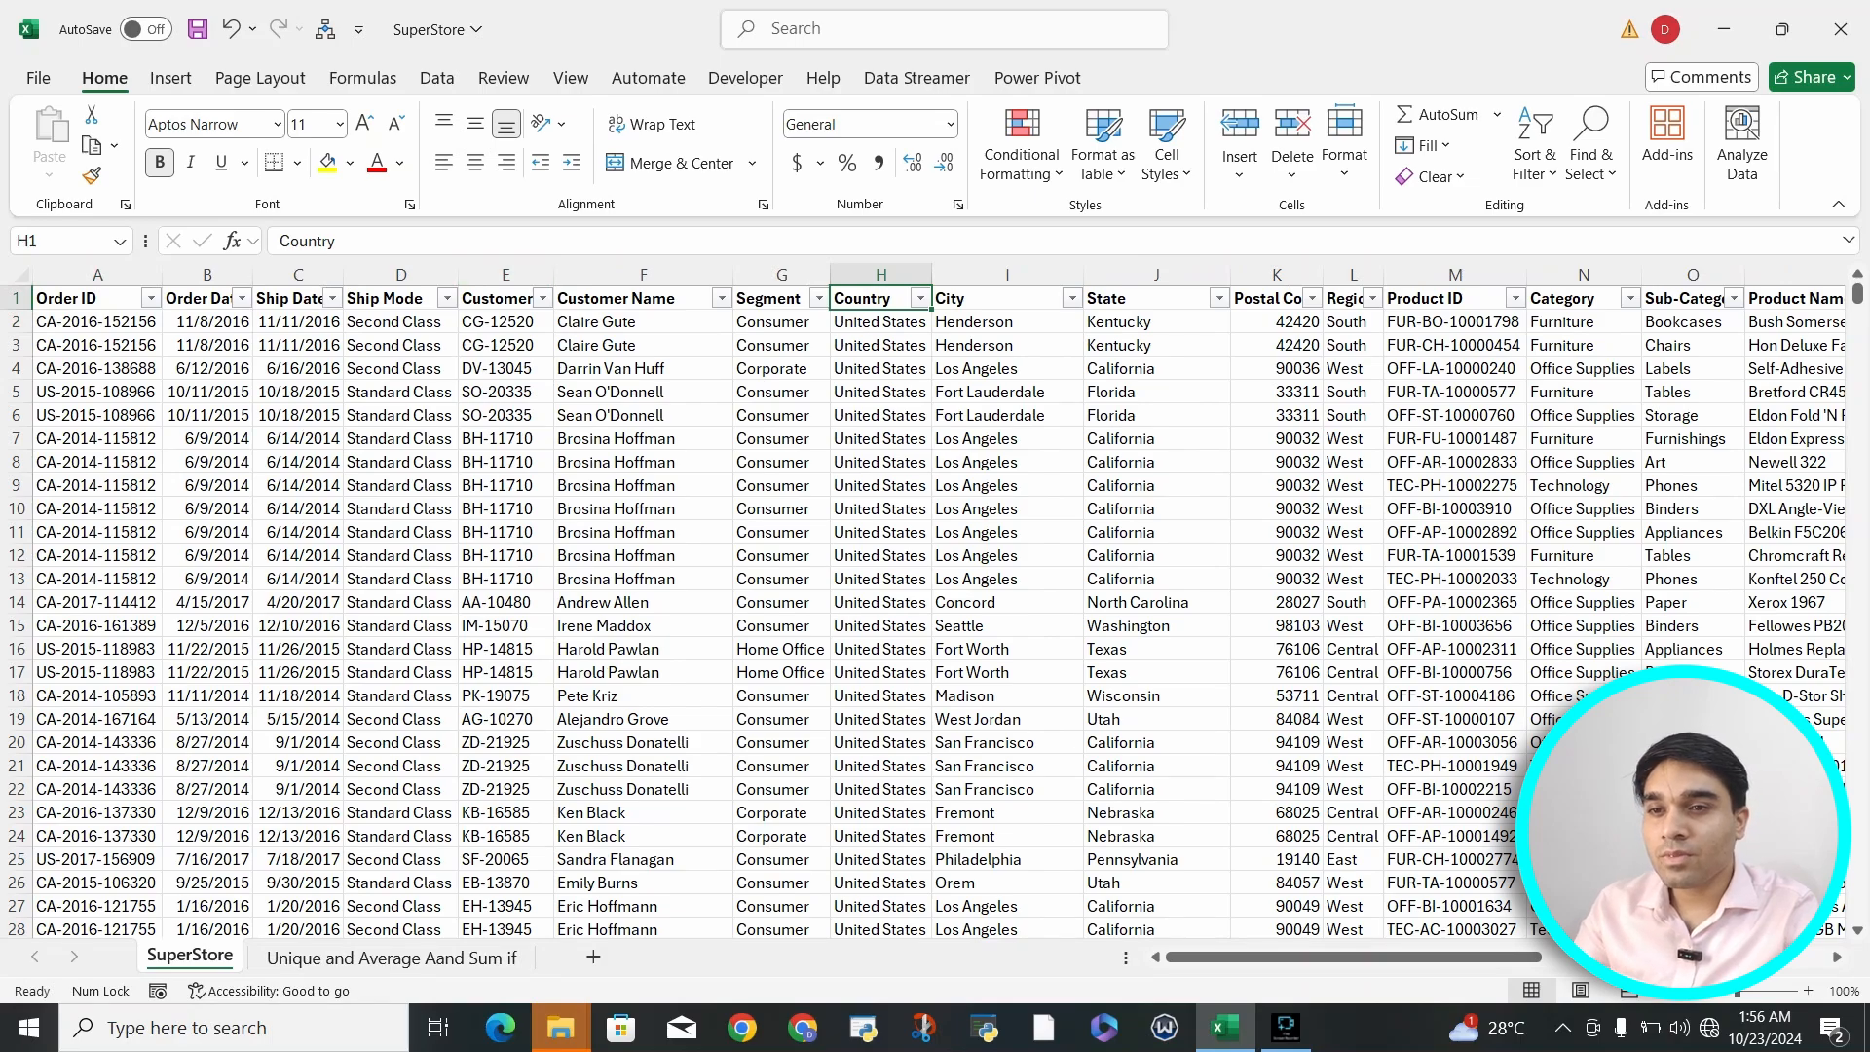
{"action": "scroll", "coordinate": [939, 600], "scroll_direction": "right", "scroll_amount": 5}
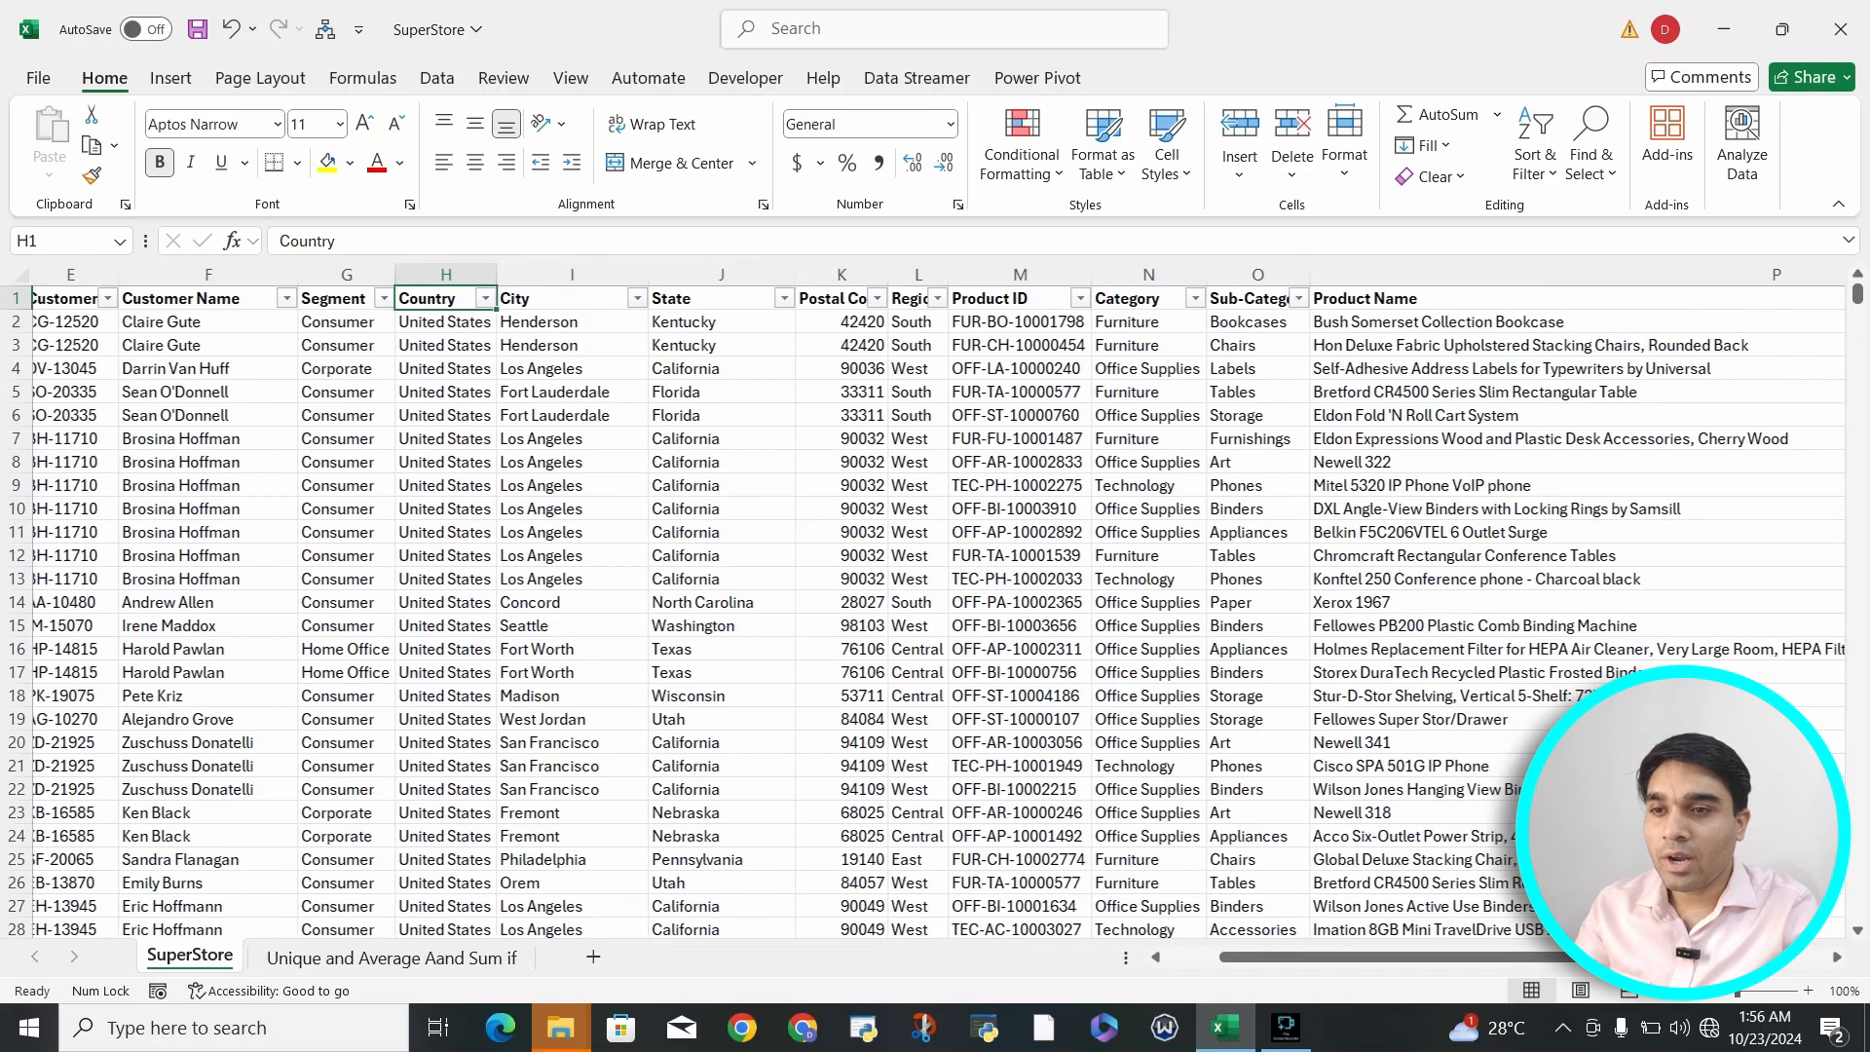
{"action": "key", "text": "Right"}
{"action": "key", "text": "Right"}
{"action": "key", "text": "Right"}
{"action": "key", "text": "Right"}
{"action": "key", "text": "Right"}
{"action": "key", "text": "Right"}
{"action": "key", "text": "Right"}
{"action": "key", "text": "Right"}
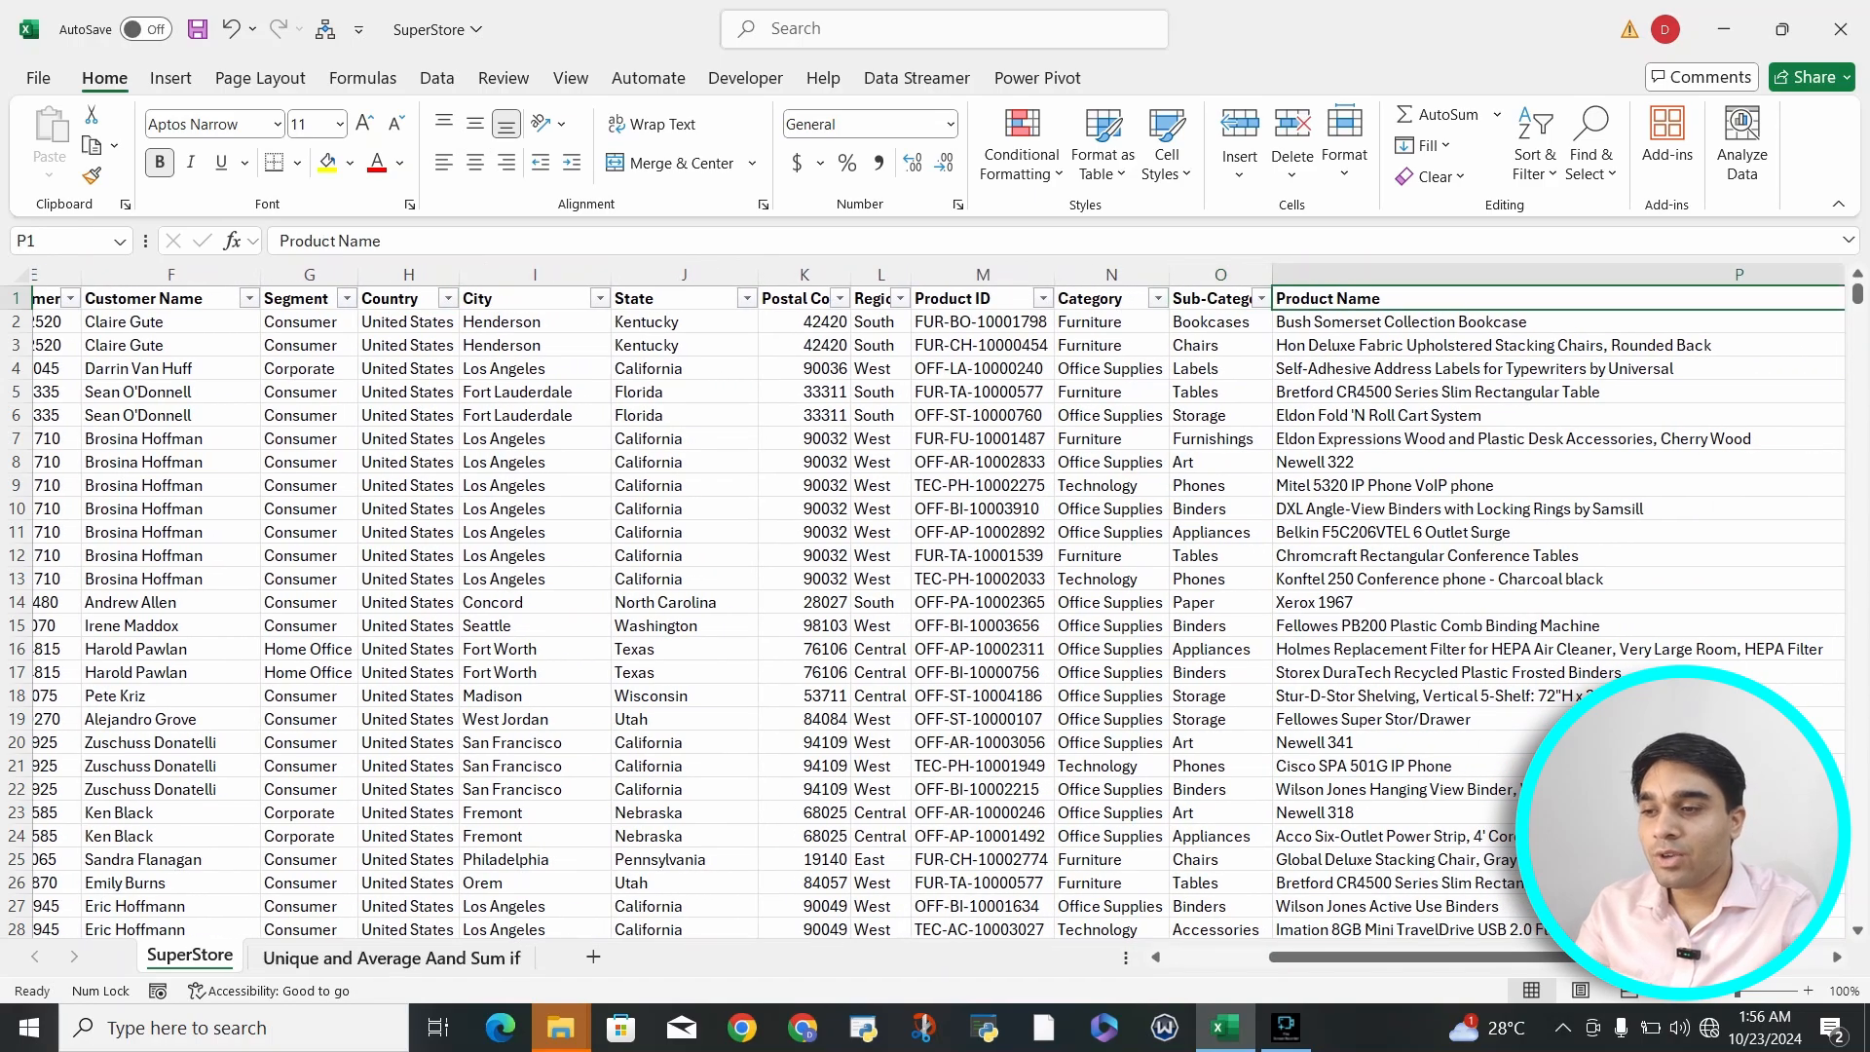
Step: Enter the heading "Unique Products" in N1 of the "Unique and Average Aand Sum if" sheet
{"action": "key", "text": "ctrl+Page_Down"}
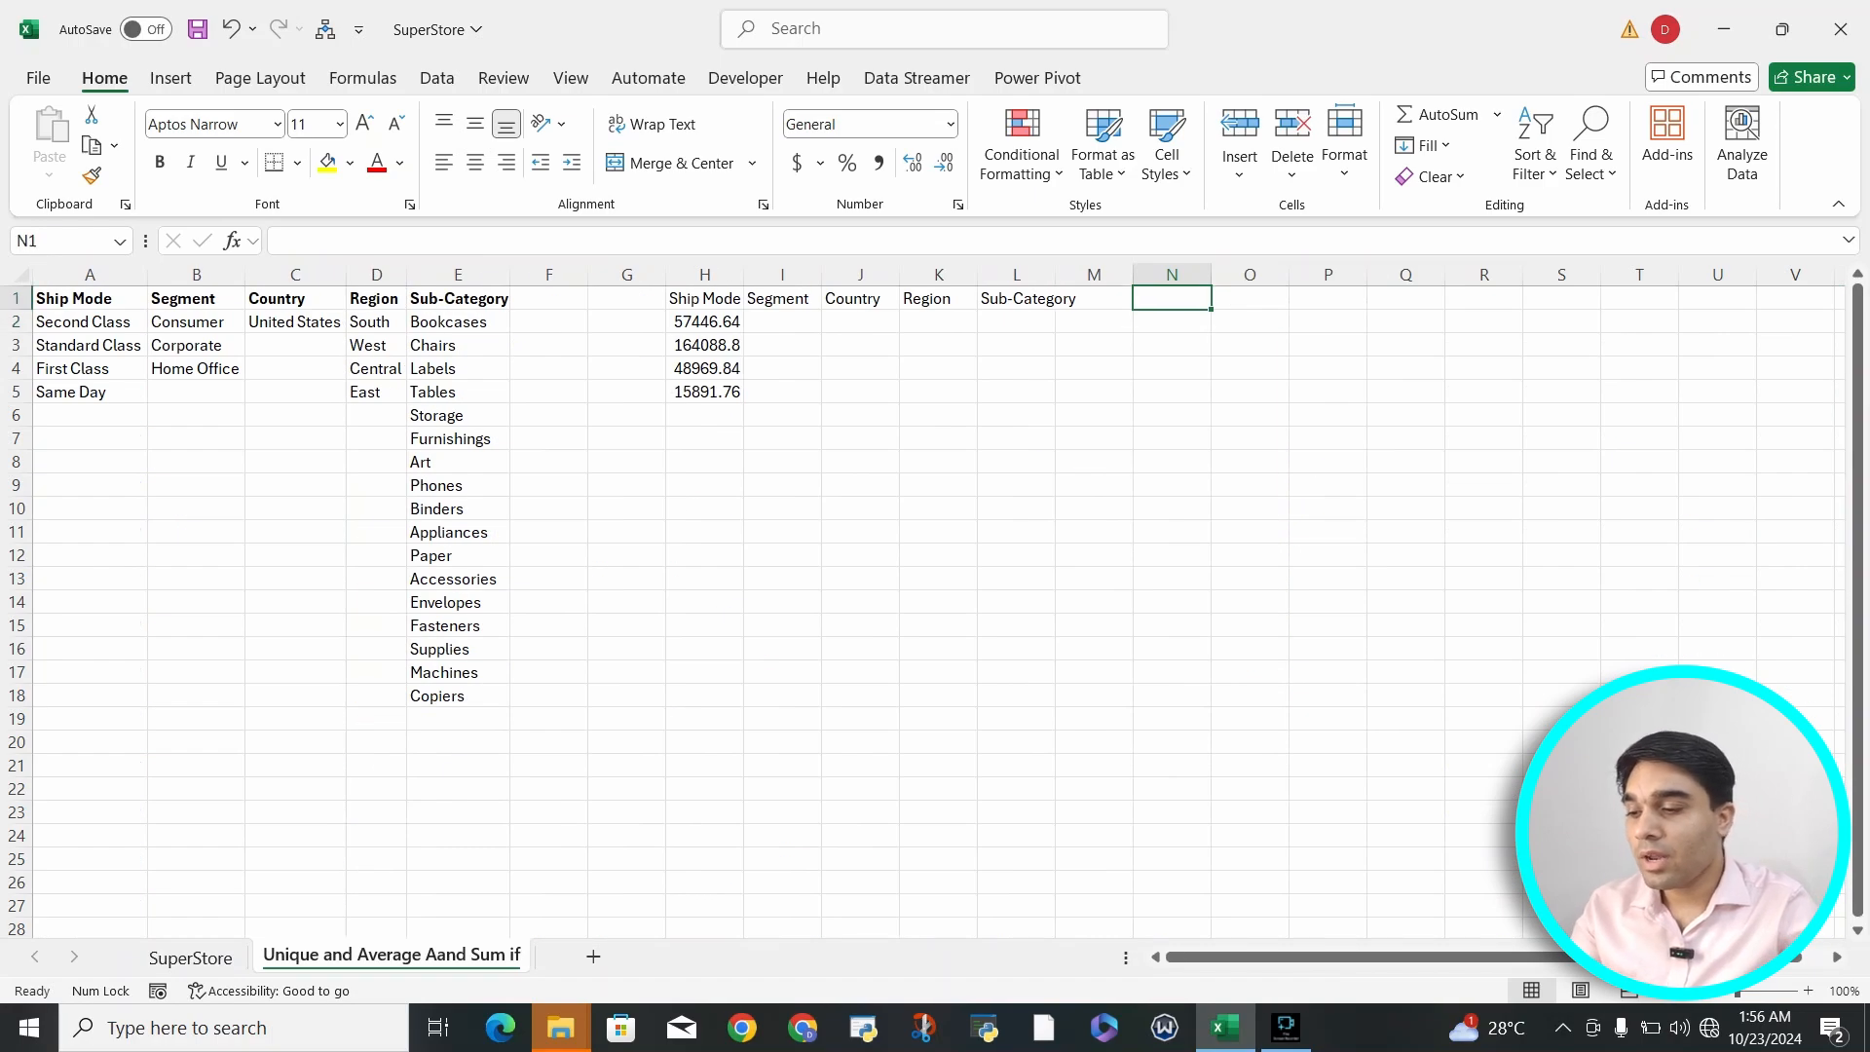
{"action": "type", "text": "Unique"}
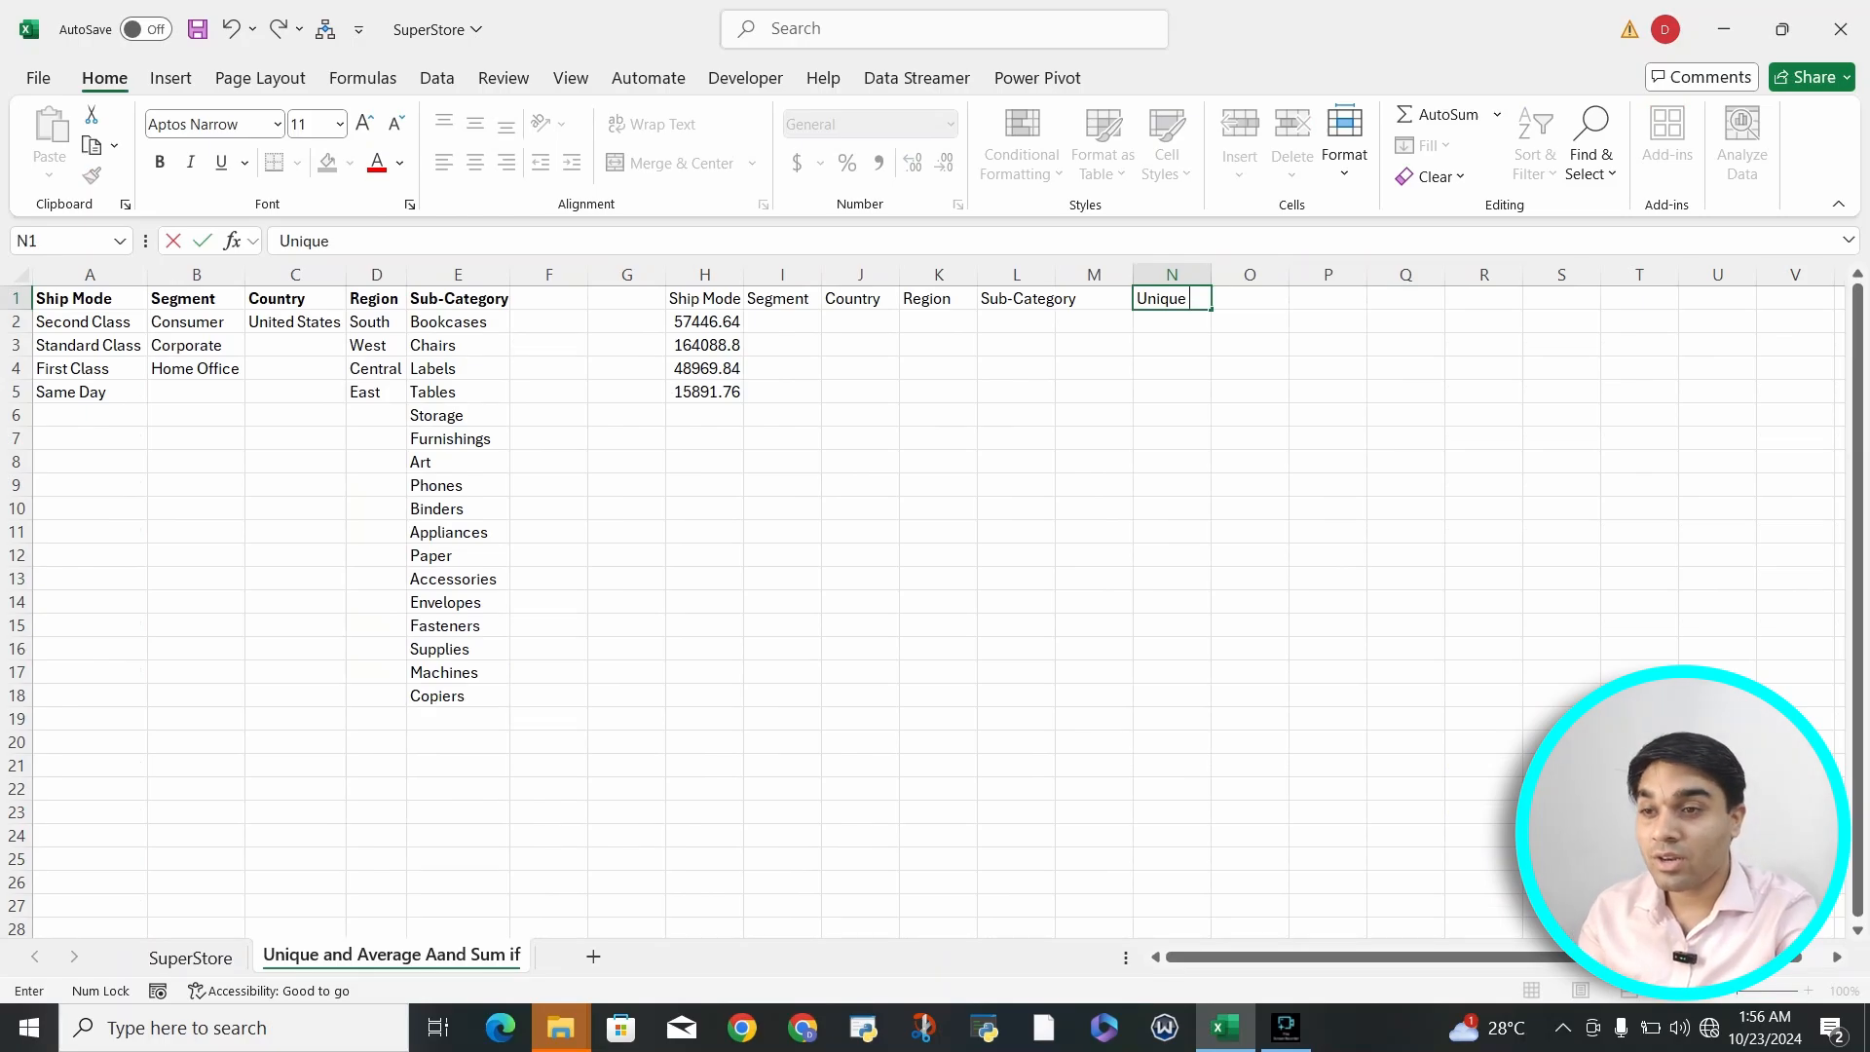
{"action": "type", "text": "Products"}
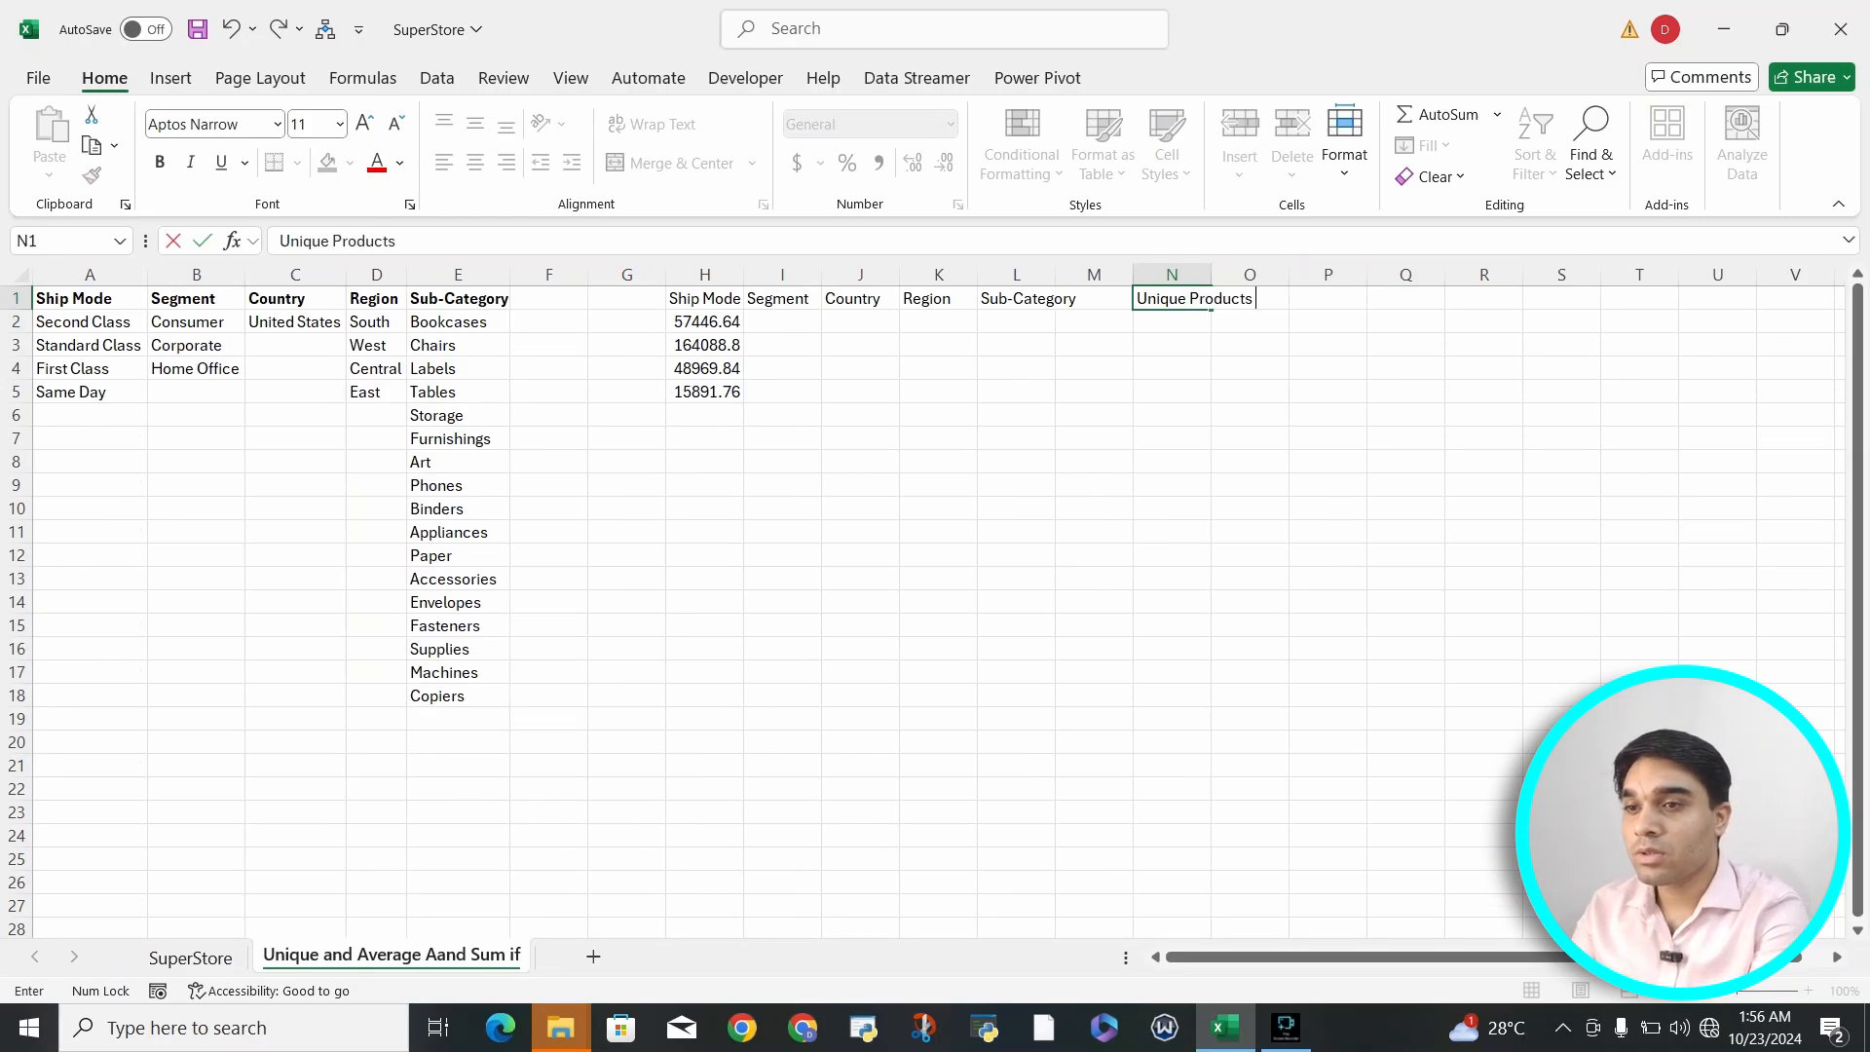
{"action": "key", "text": "Return"}
Step: List the distinct product names in N2 with the formula =UNIQUE(SuperStore!P2:P9995)
{"action": "type", "text": "=uni"}
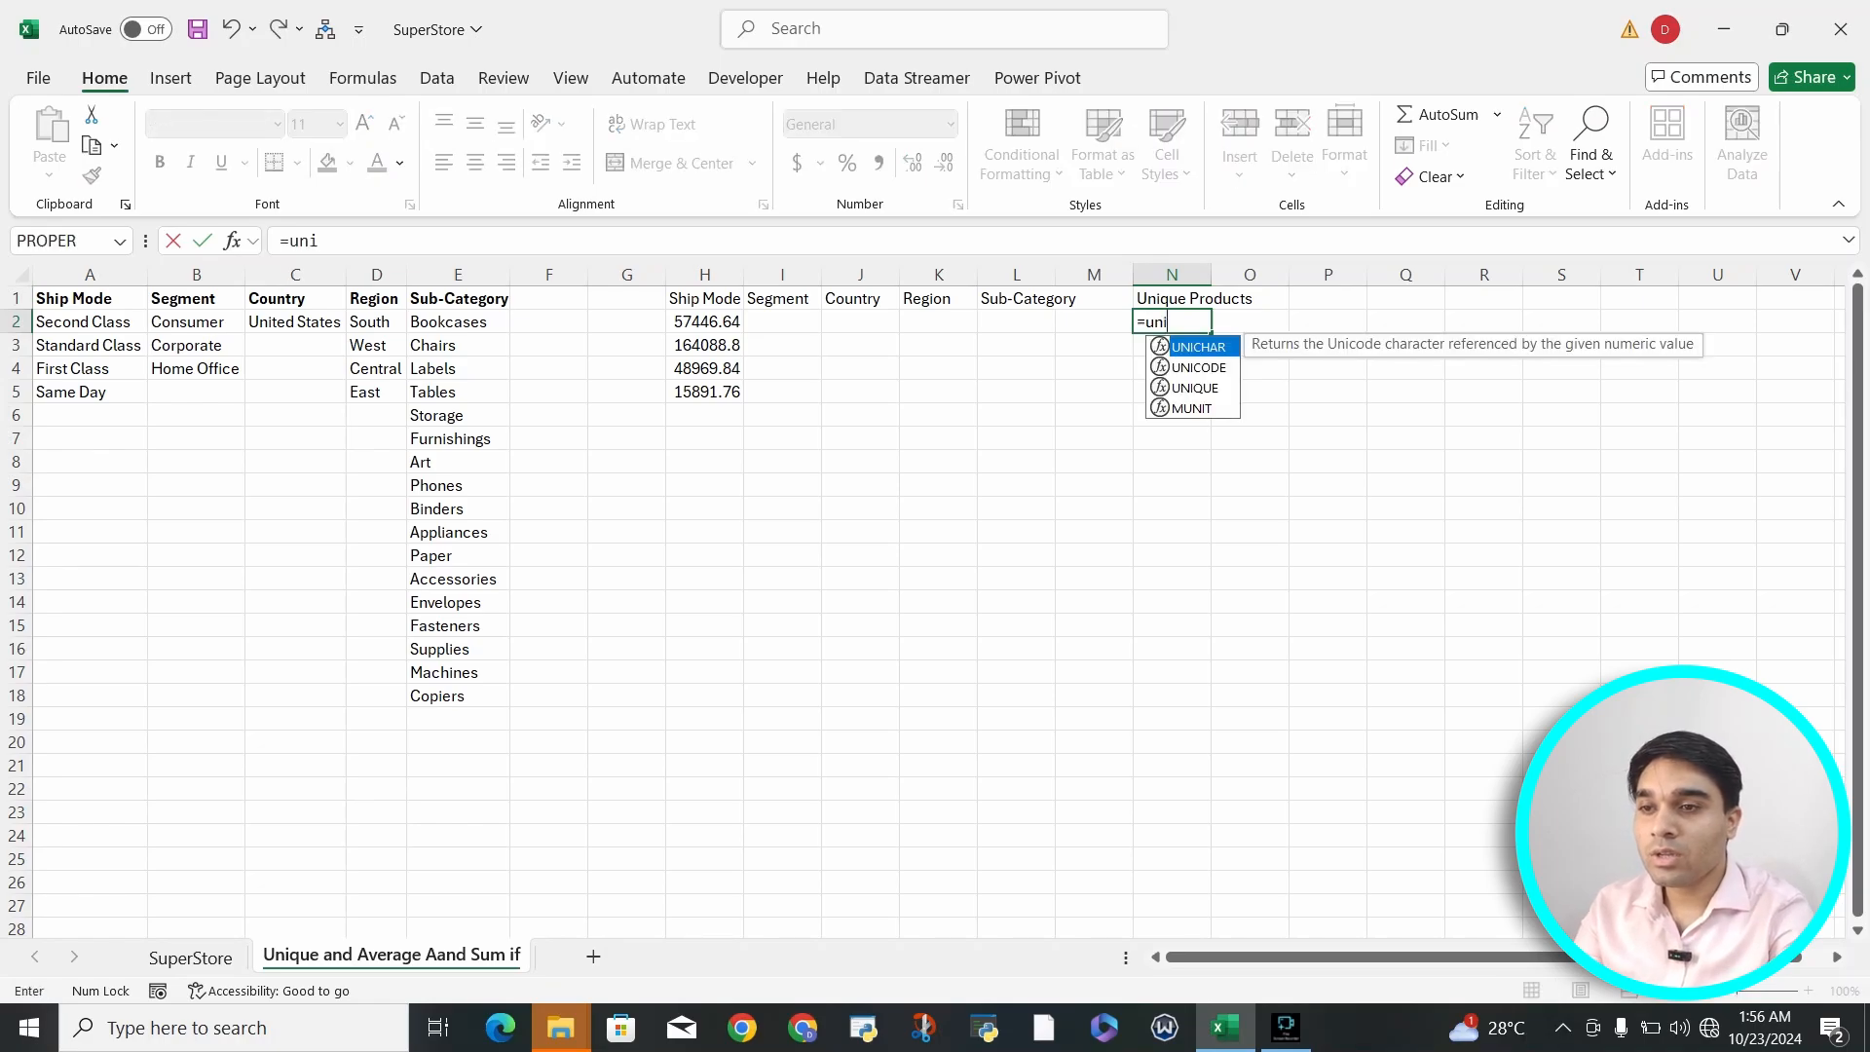
{"action": "key", "text": "Down"}
{"action": "key", "text": "Down"}
{"action": "key", "text": "Tab"}
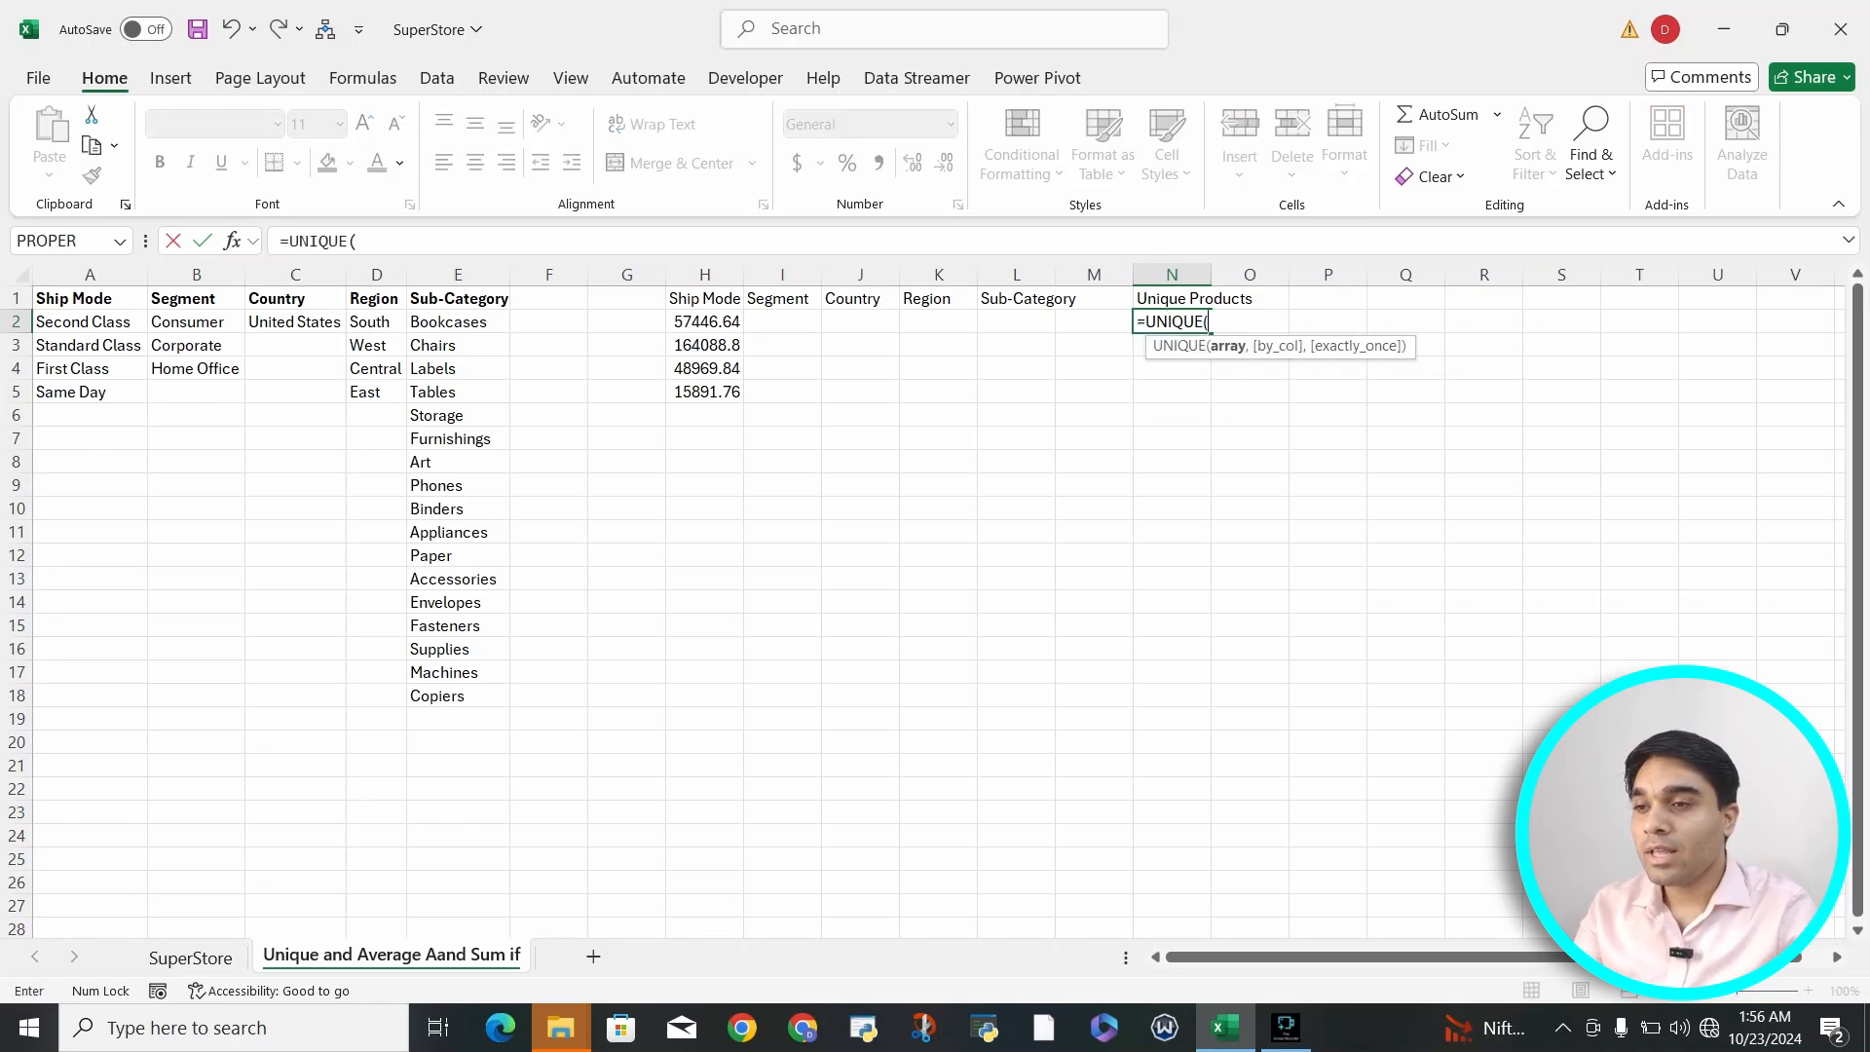
{"action": "left_click", "coordinate": [190, 957]}
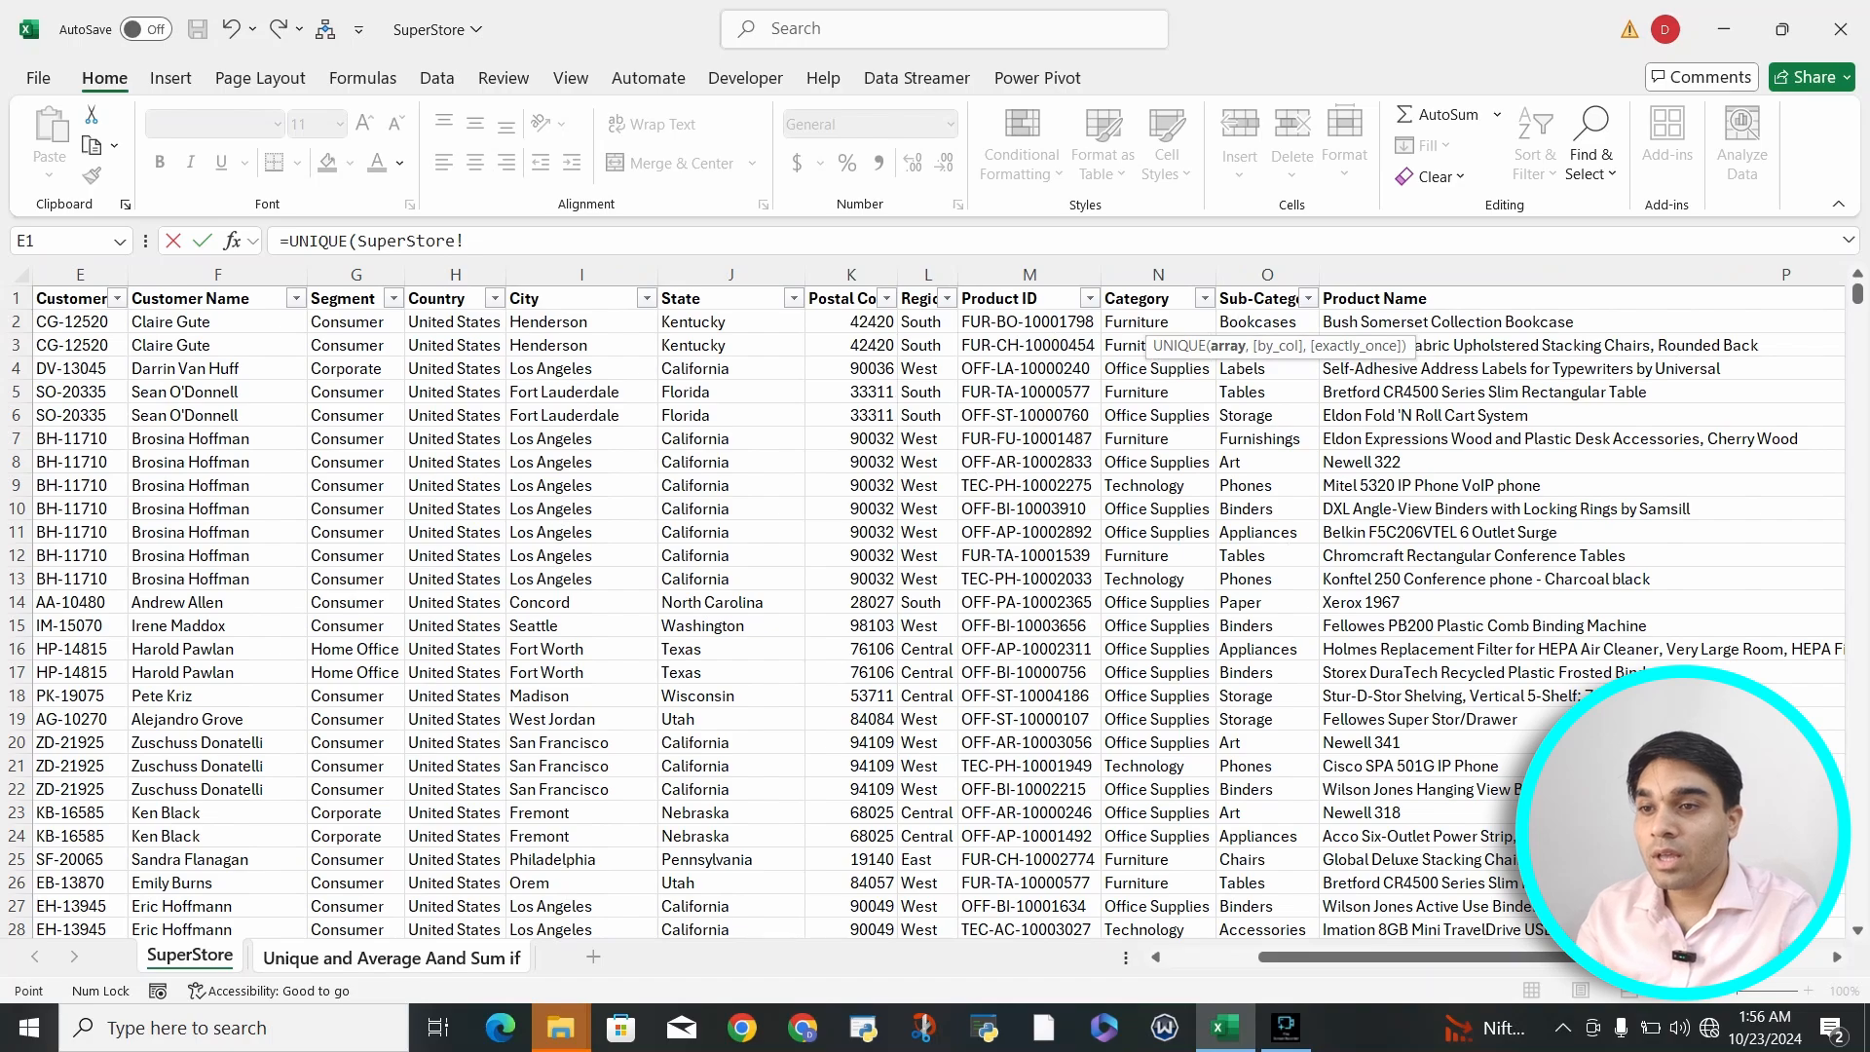
{"action": "left_click", "coordinate": [1447, 322]}
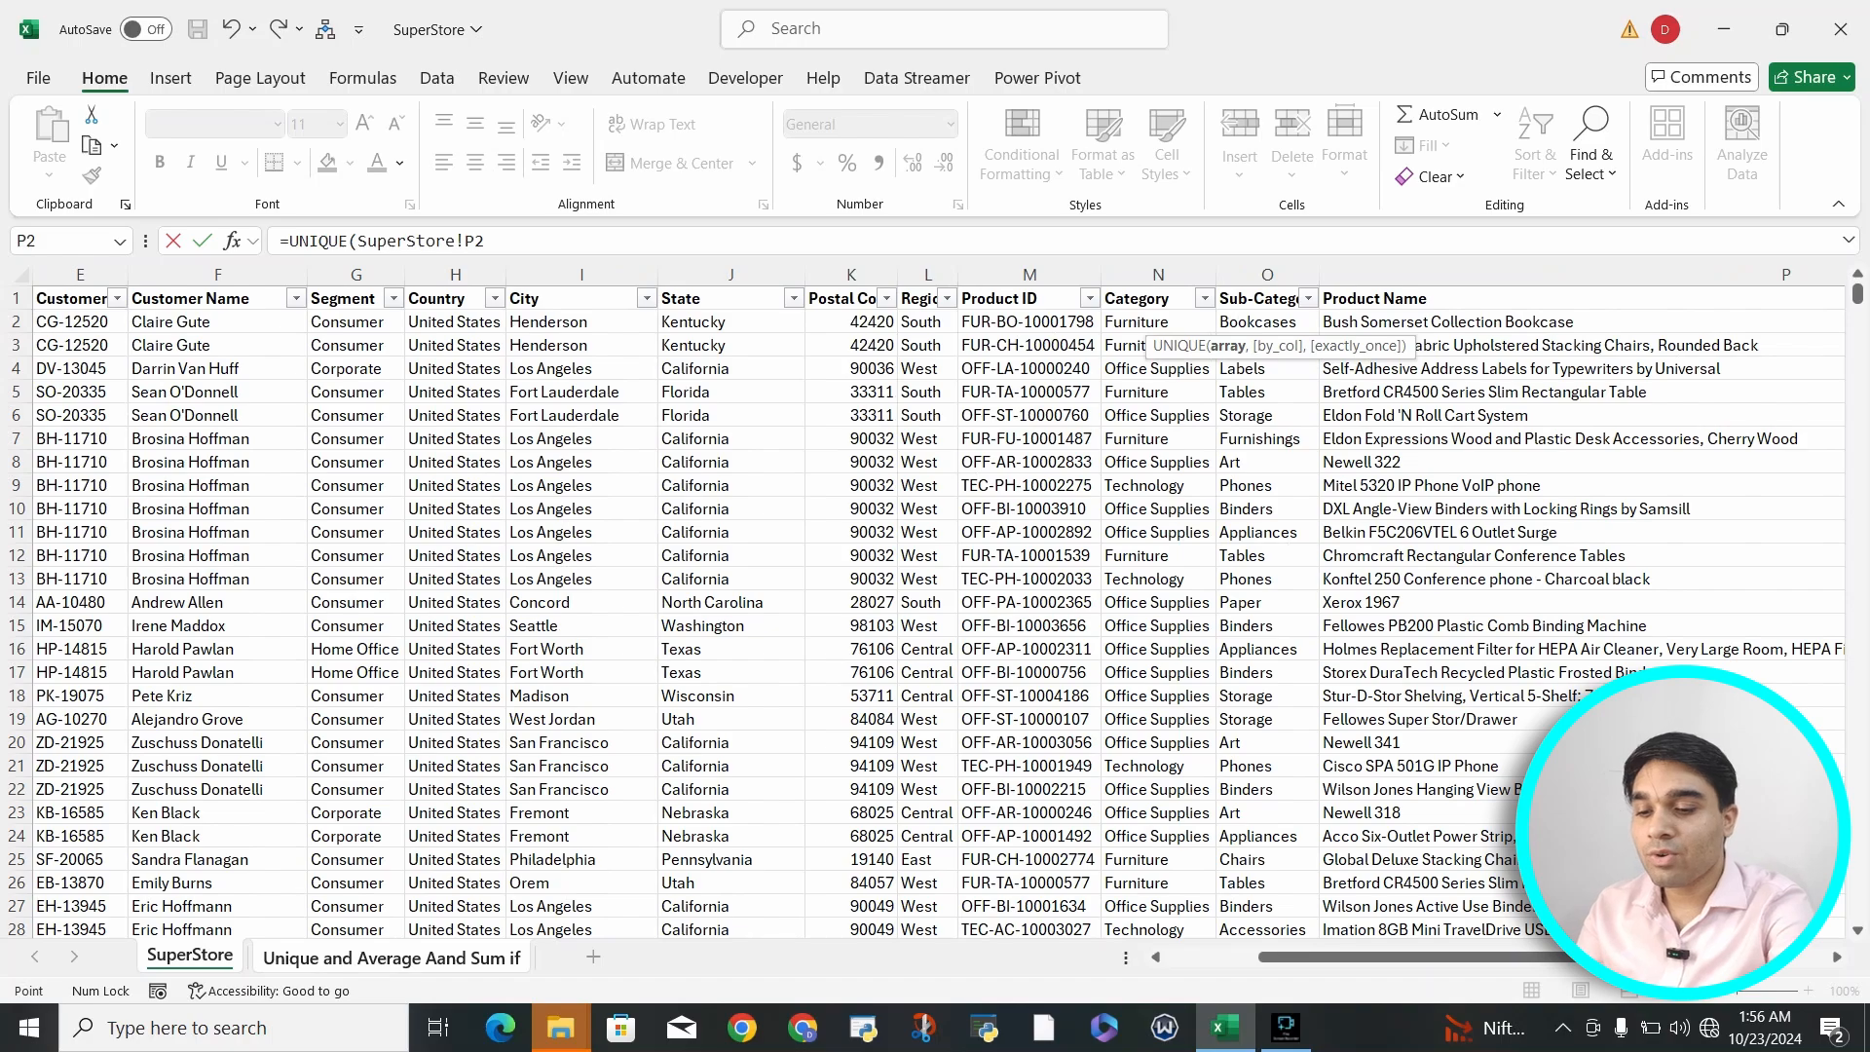
{"action": "key", "text": "ctrl+shift+Down"}
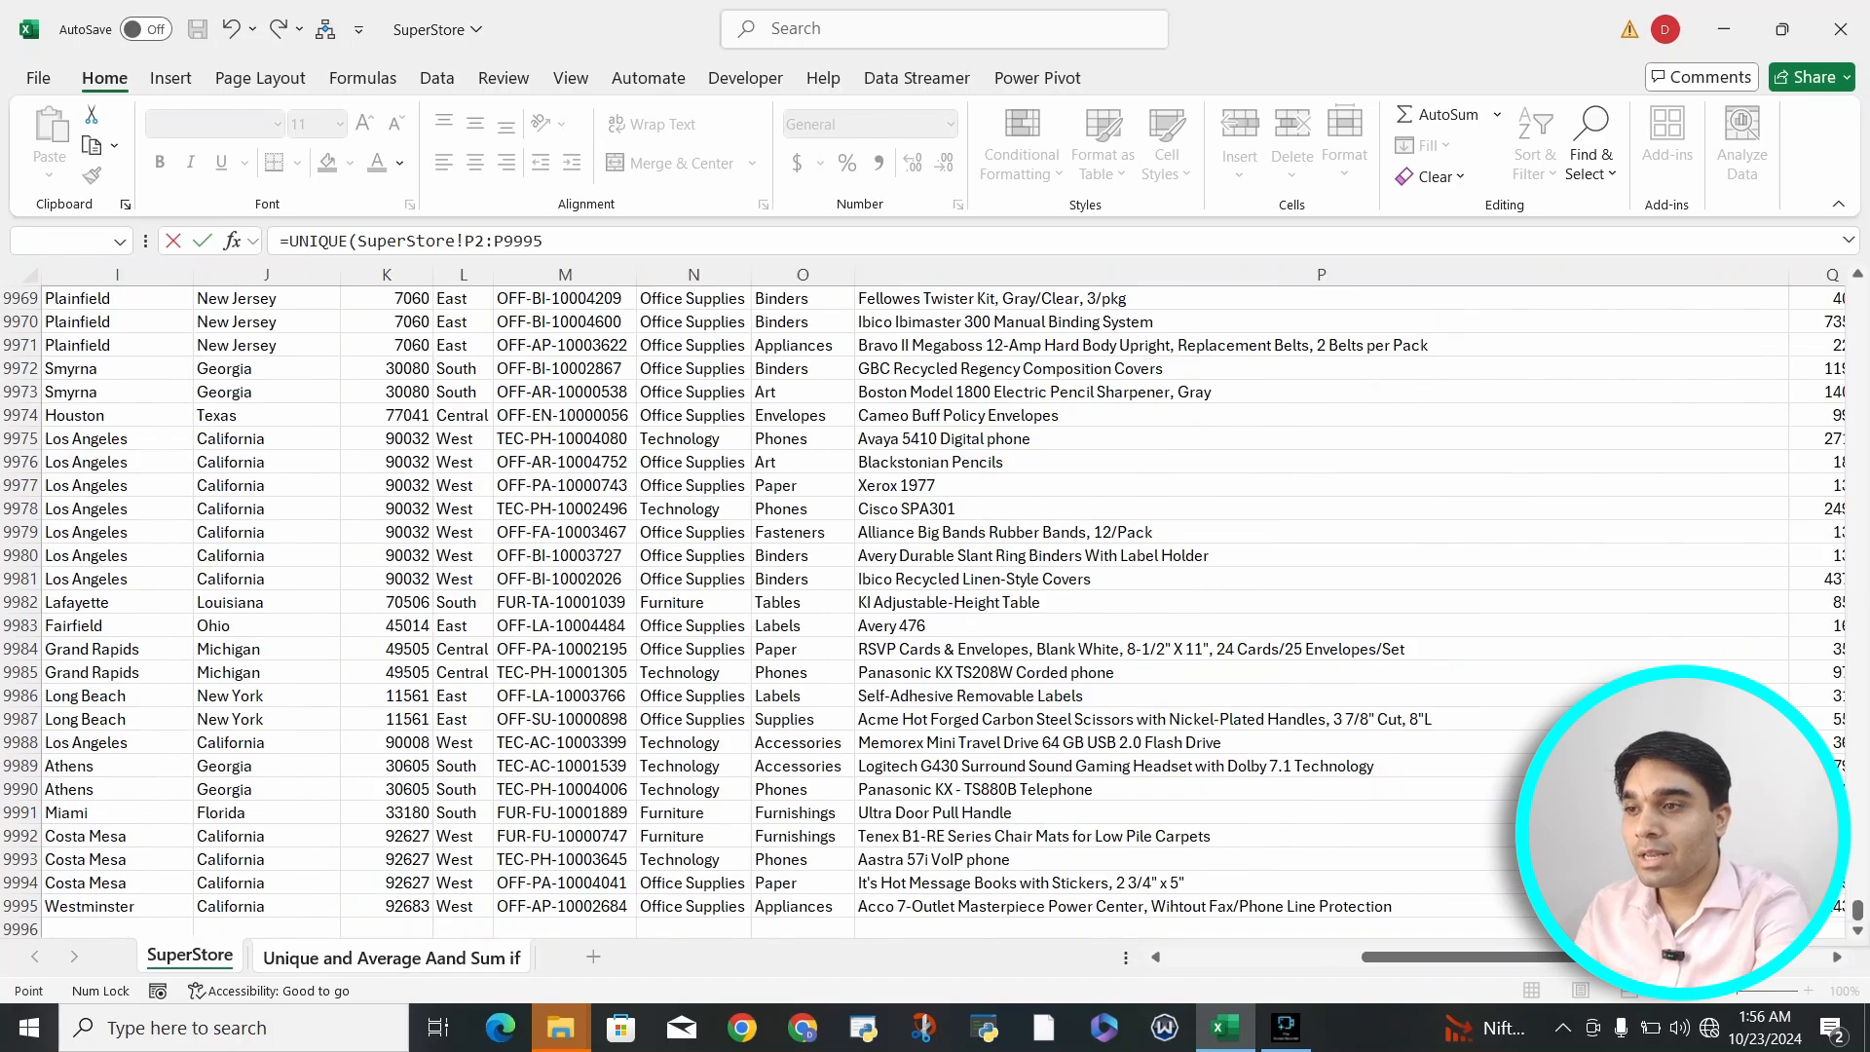
{"action": "key", "text": "Return"}
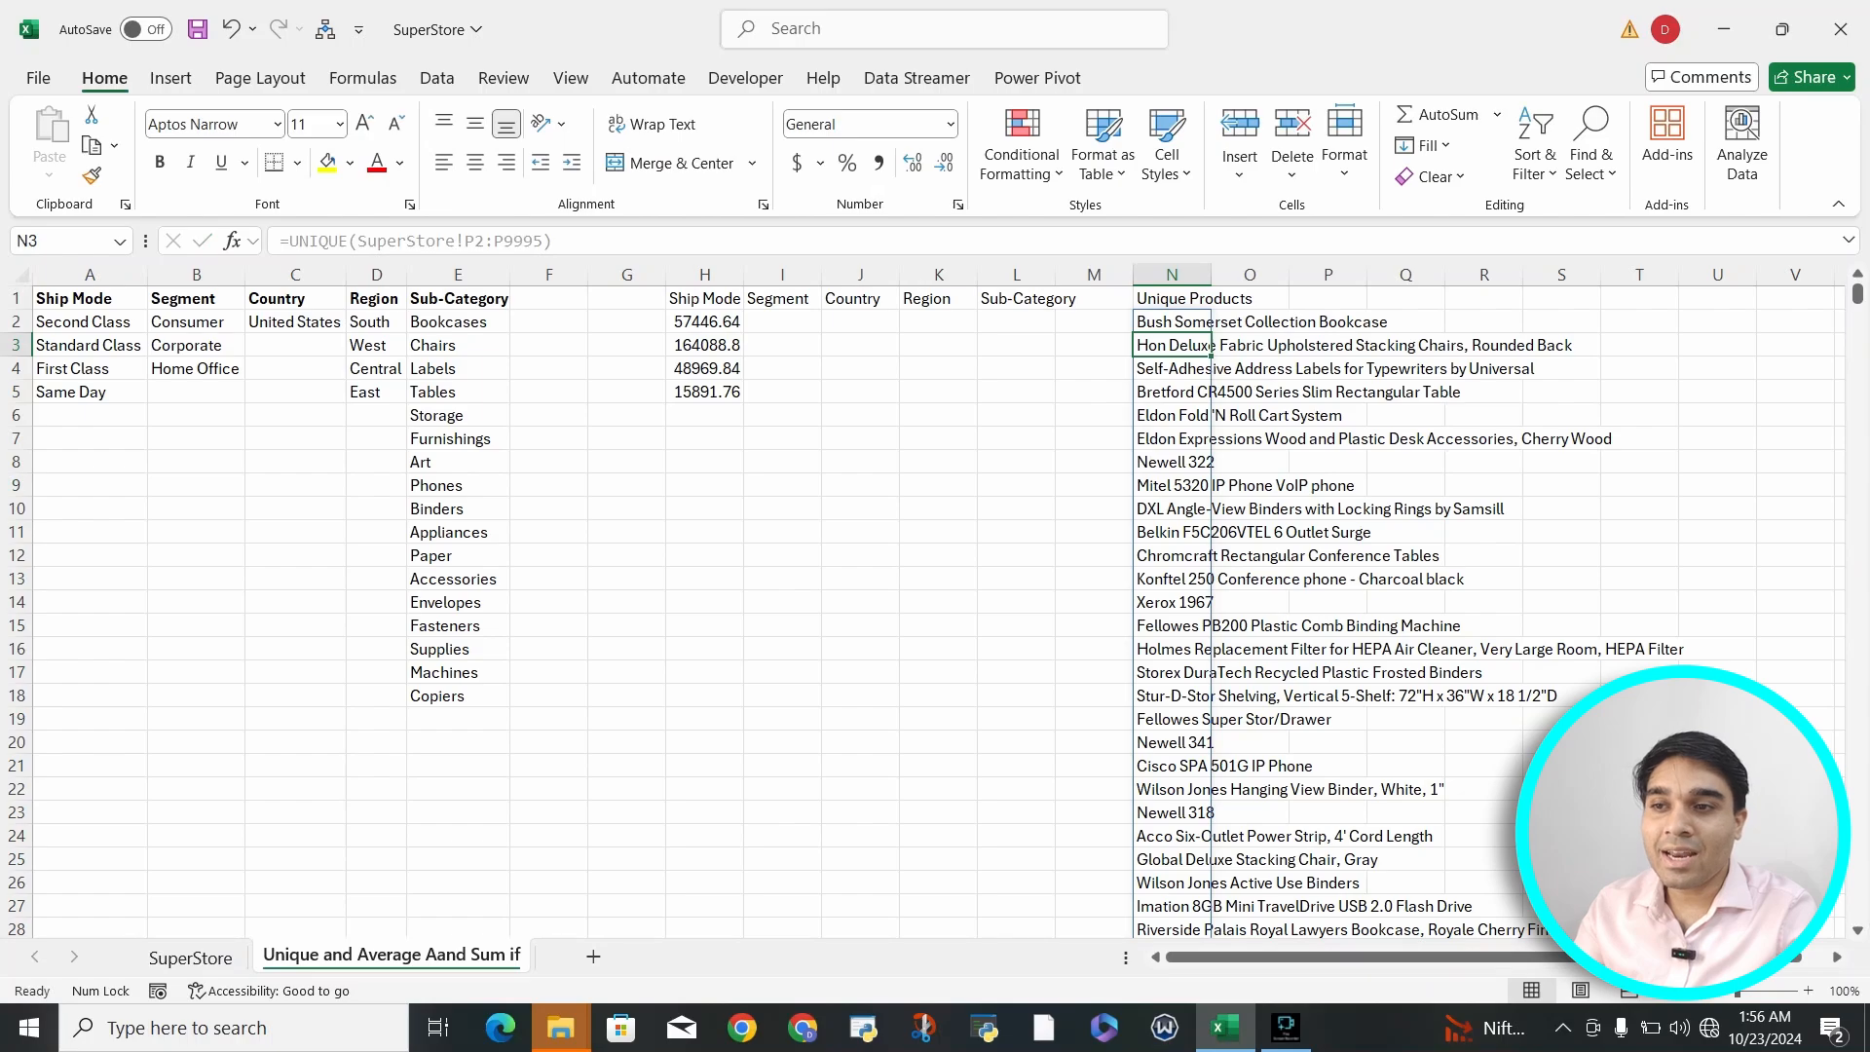
Step: Look through the spilled product names under the "Unique Products" heading, starting from N2
{"action": "key", "text": "Up"}
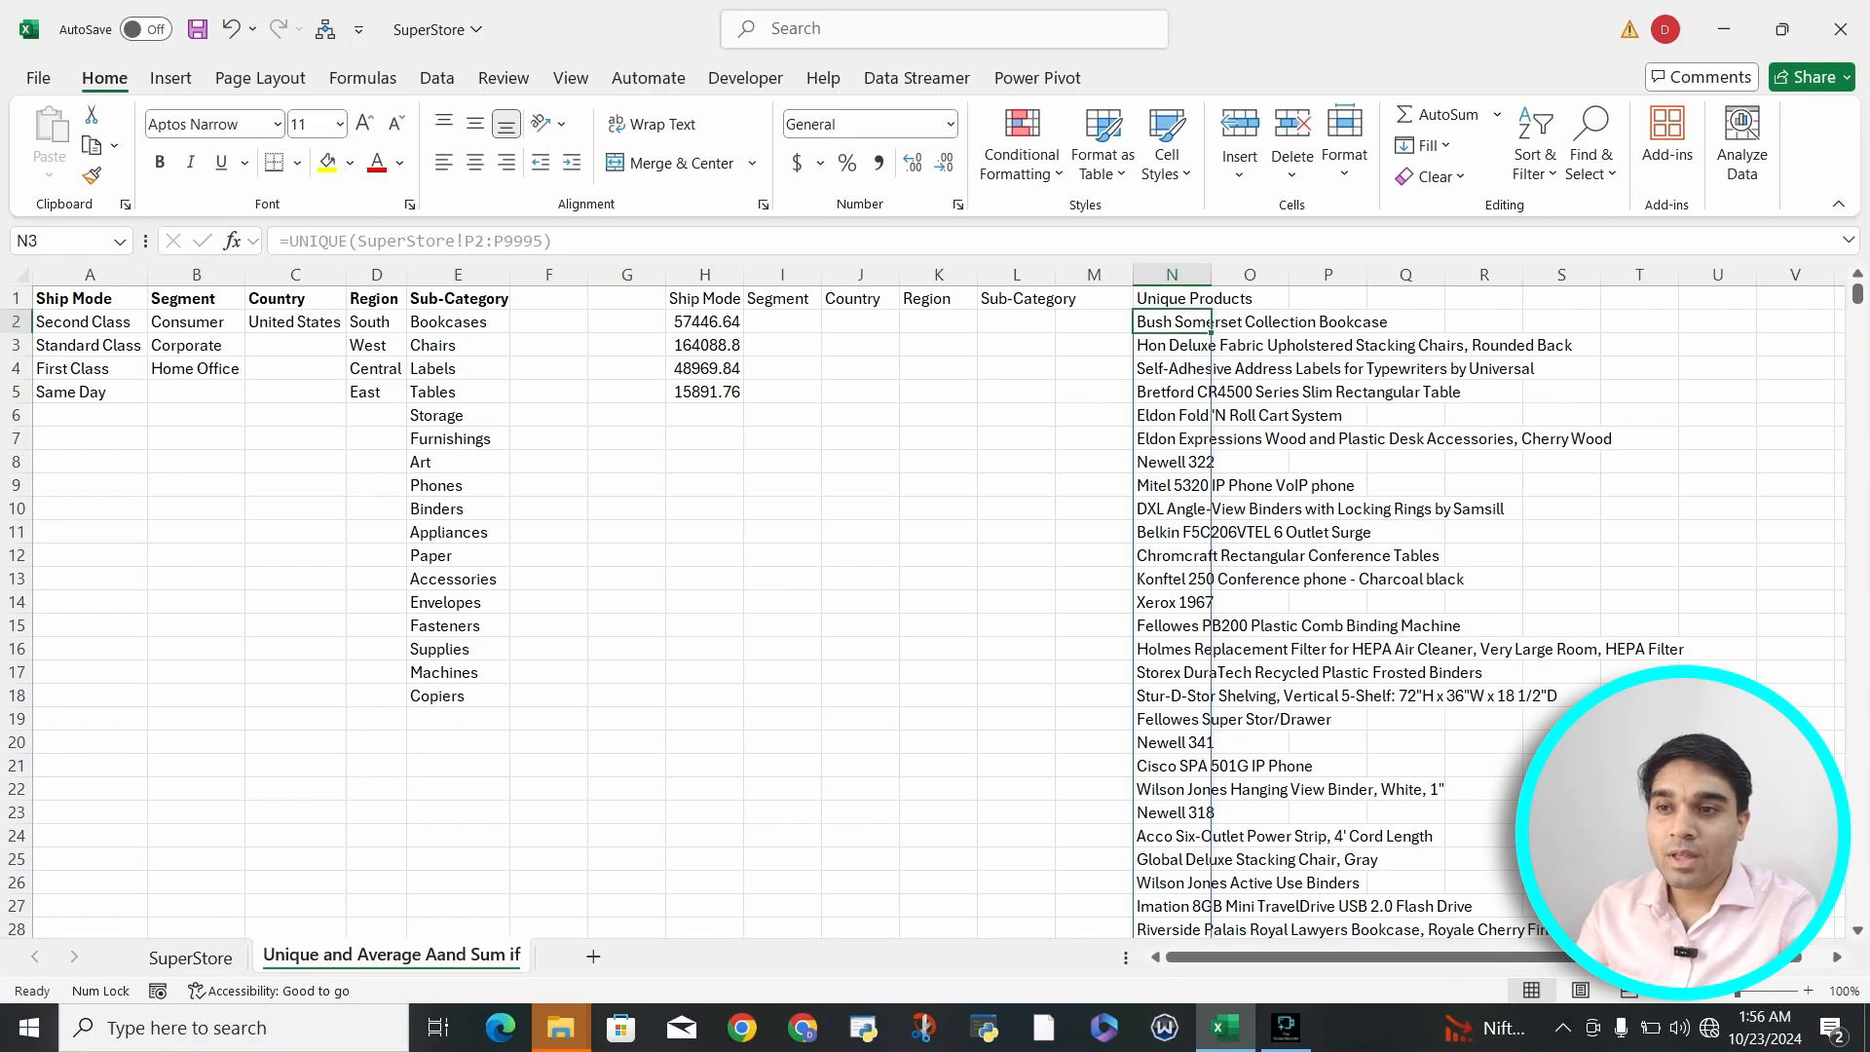
{"action": "key", "text": "Down"}
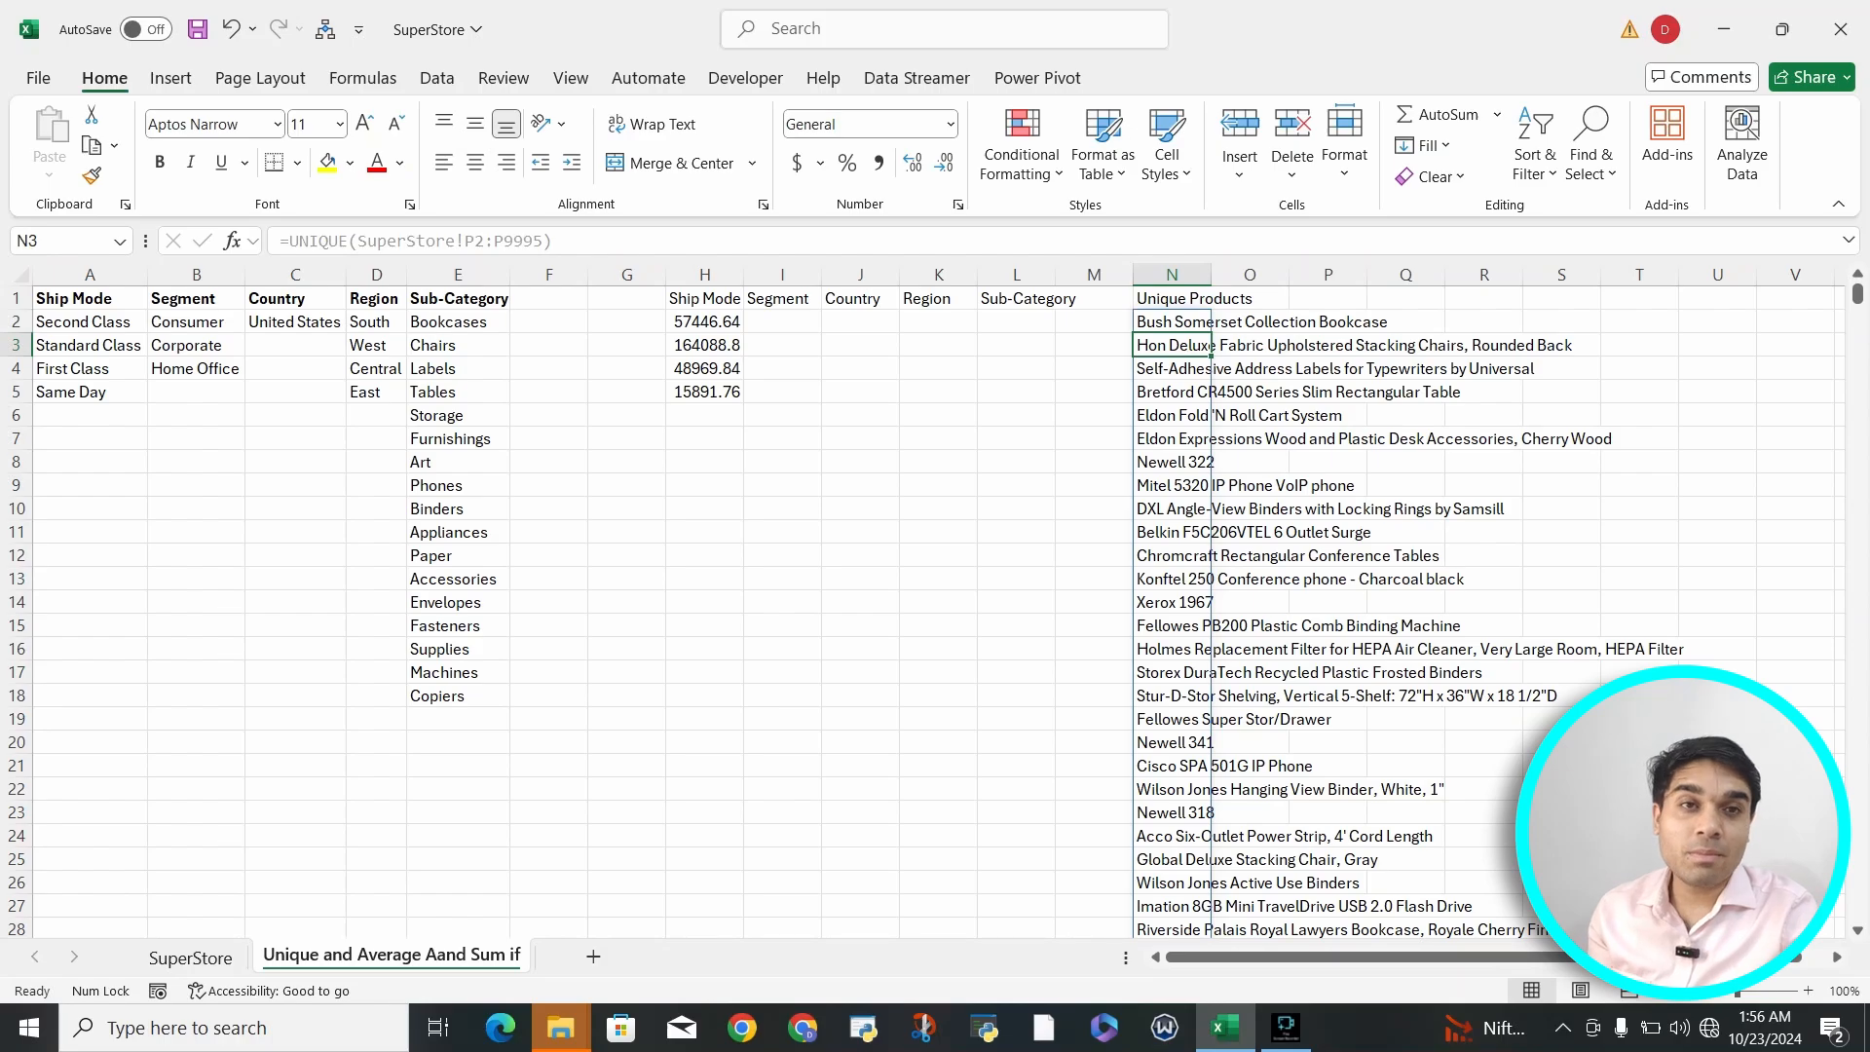
{"action": "key", "text": "Up"}
{"action": "key", "text": "shift+Down"}
{"action": "key", "text": "shift+Down"}
{"action": "key", "text": "shift+Down"}
{"action": "key", "text": "shift+Down"}
{"action": "key", "text": "shift+Down"}
{"action": "key", "text": "shift+Down"}
{"action": "key", "text": "shift+Down"}
{"action": "key", "text": "shift+Down"}
{"action": "key", "text": "shift+Down"}
{"action": "key", "text": "shift+Down"}
{"action": "key", "text": "shift+Down"}
{"action": "key", "text": "shift+Down"}
{"action": "key", "text": "shift+Down"}
{"action": "key", "text": "shift+Down"}
{"action": "key", "text": "shift+Down"}
{"action": "key", "text": "shift+Down"}
{"action": "key", "text": "shift+Down"}
{"action": "key", "text": "shift+Down"}
{"action": "key", "text": "shift+Down"}
{"action": "key", "text": "shift+Down"}
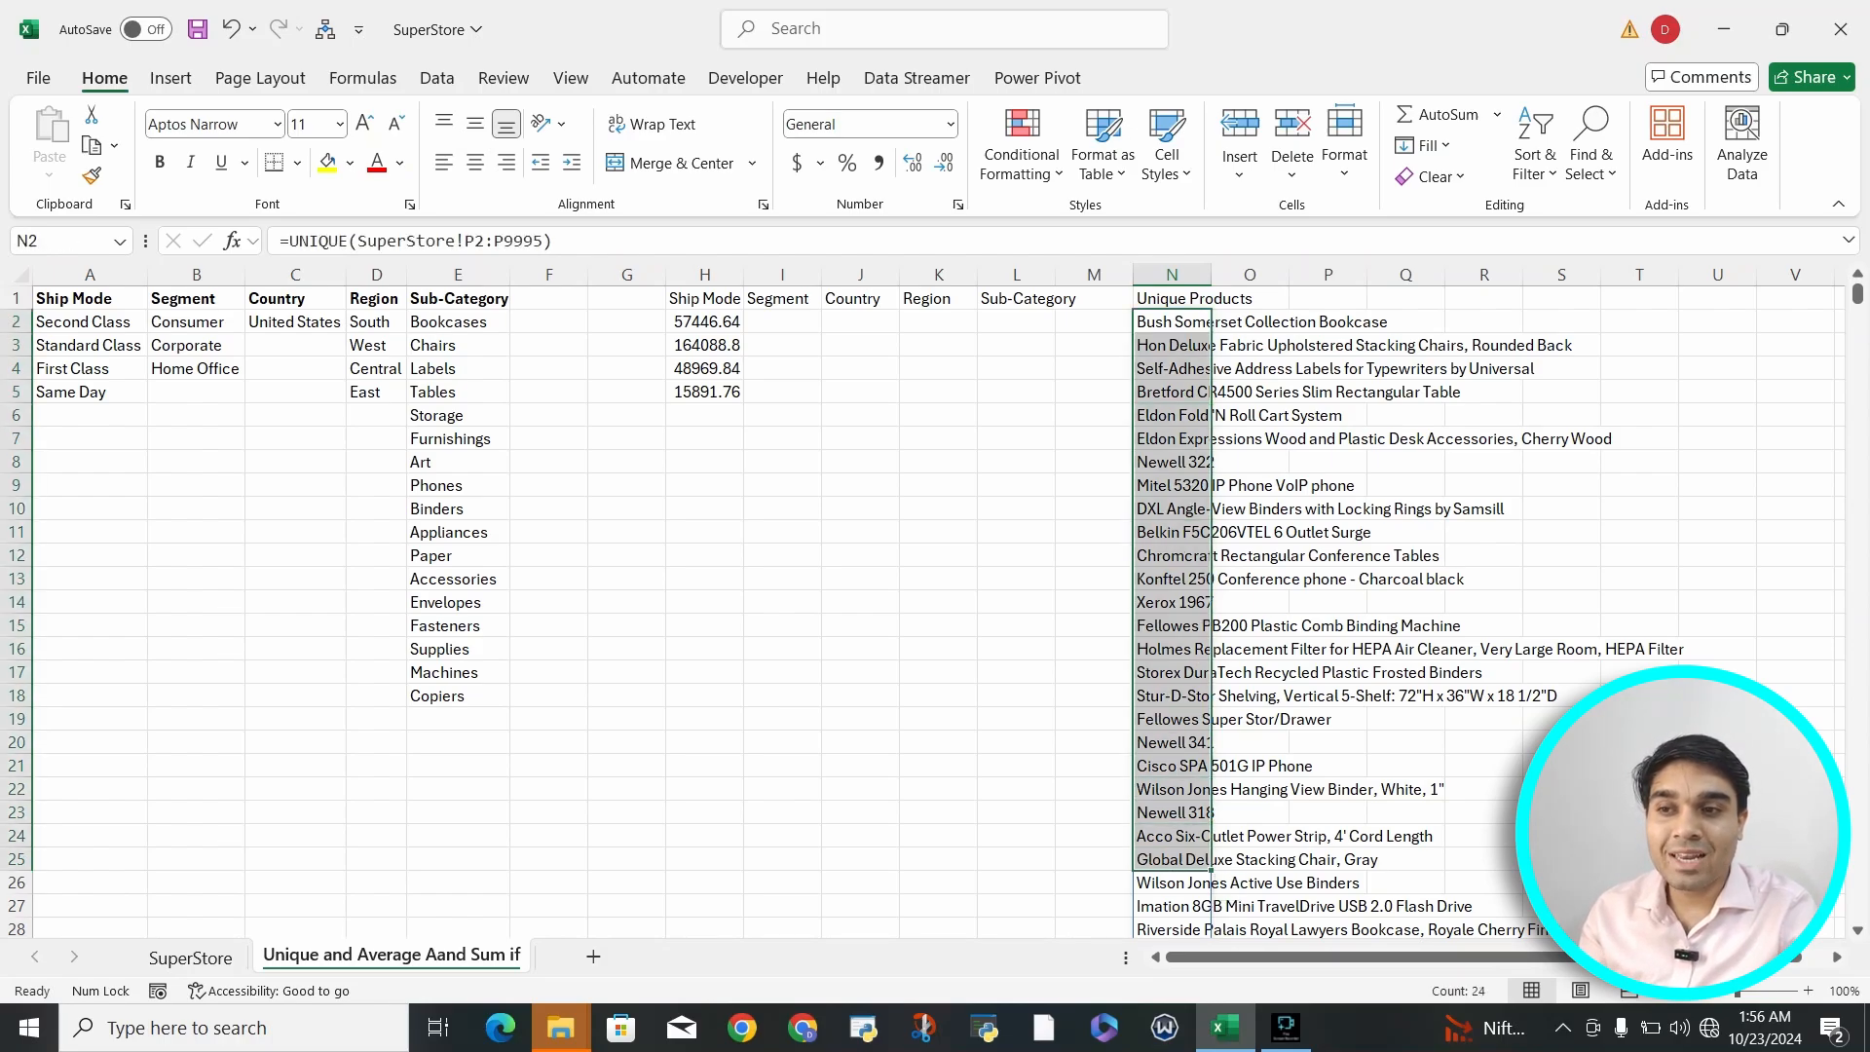
{"action": "left_click", "coordinate": [1172, 322]}
{"action": "scroll", "coordinate": [934, 612], "scroll_direction": "down", "scroll_amount": 19}
{"action": "scroll", "coordinate": [935, 611], "scroll_direction": "up", "scroll_amount": 19}
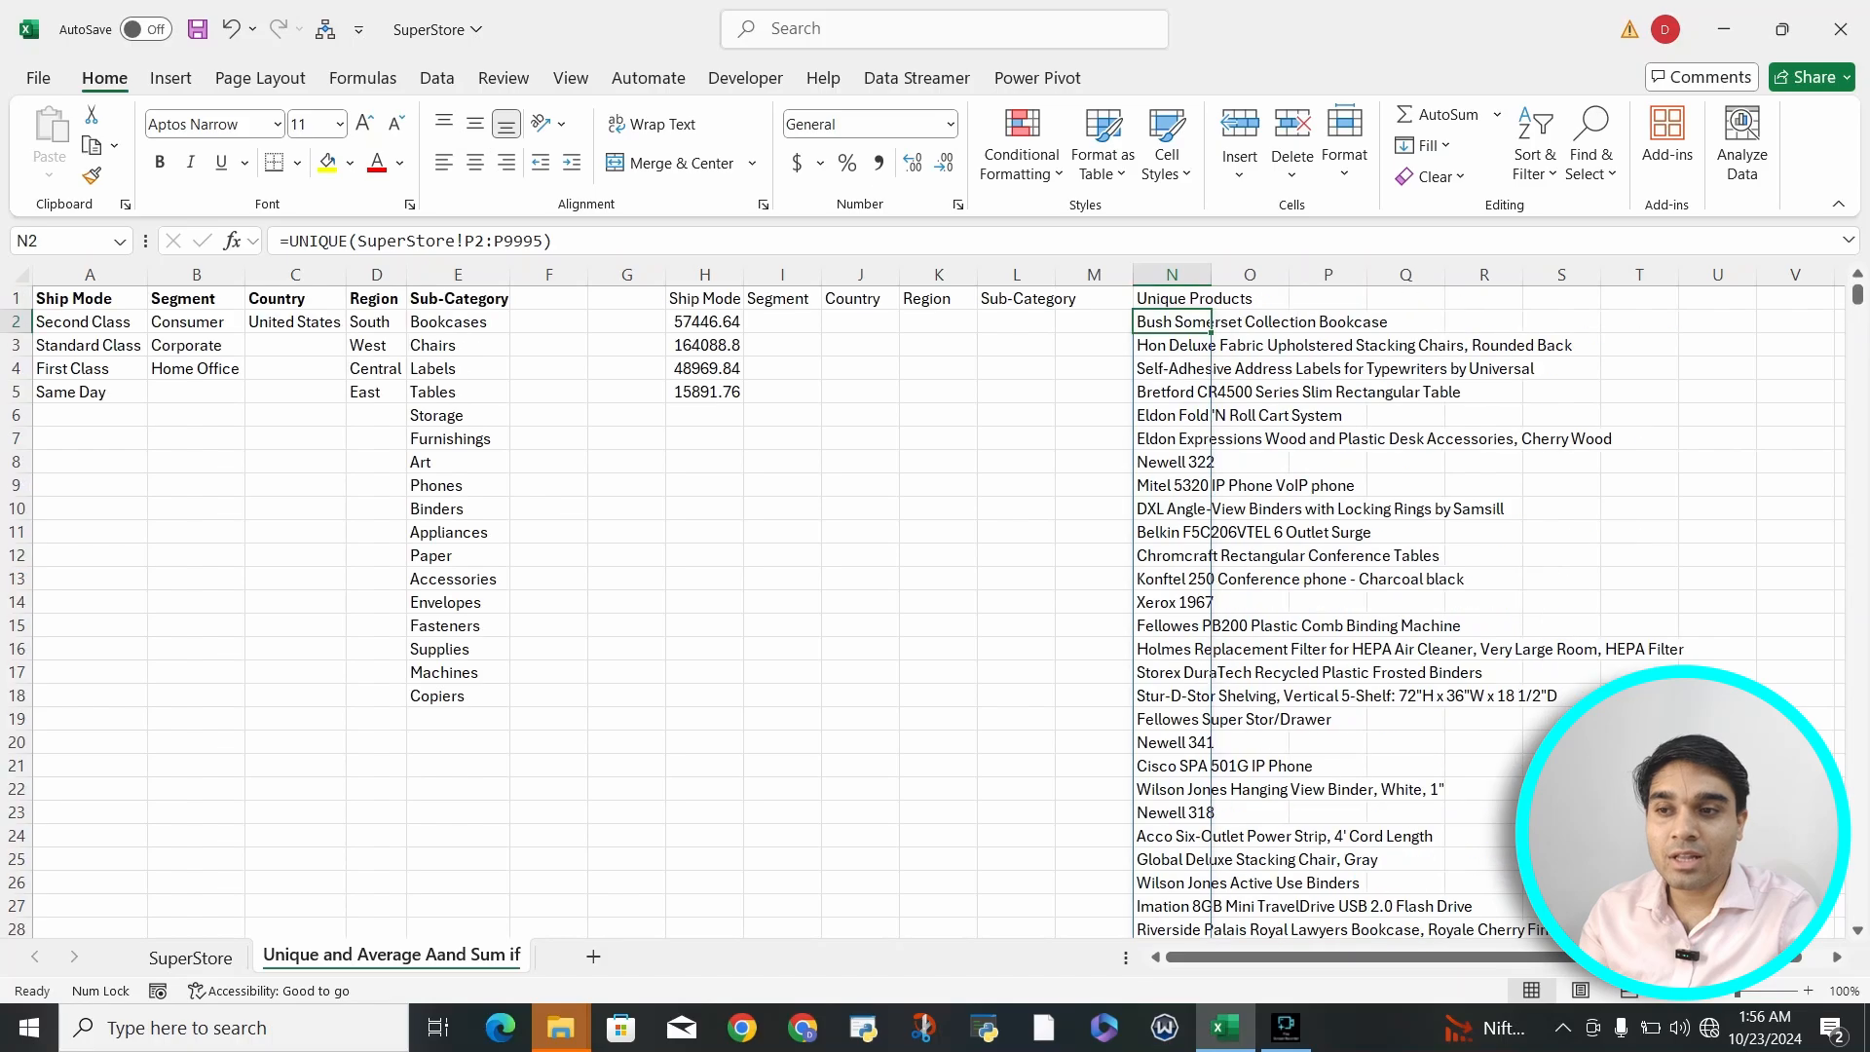
Step: Inspect the UNIQUE formula in N2 and compare it with the spilled cell N3, leaving both unchanged
{"action": "left_click_drag", "start_coordinate": [553, 241], "coordinate": [279, 240]}
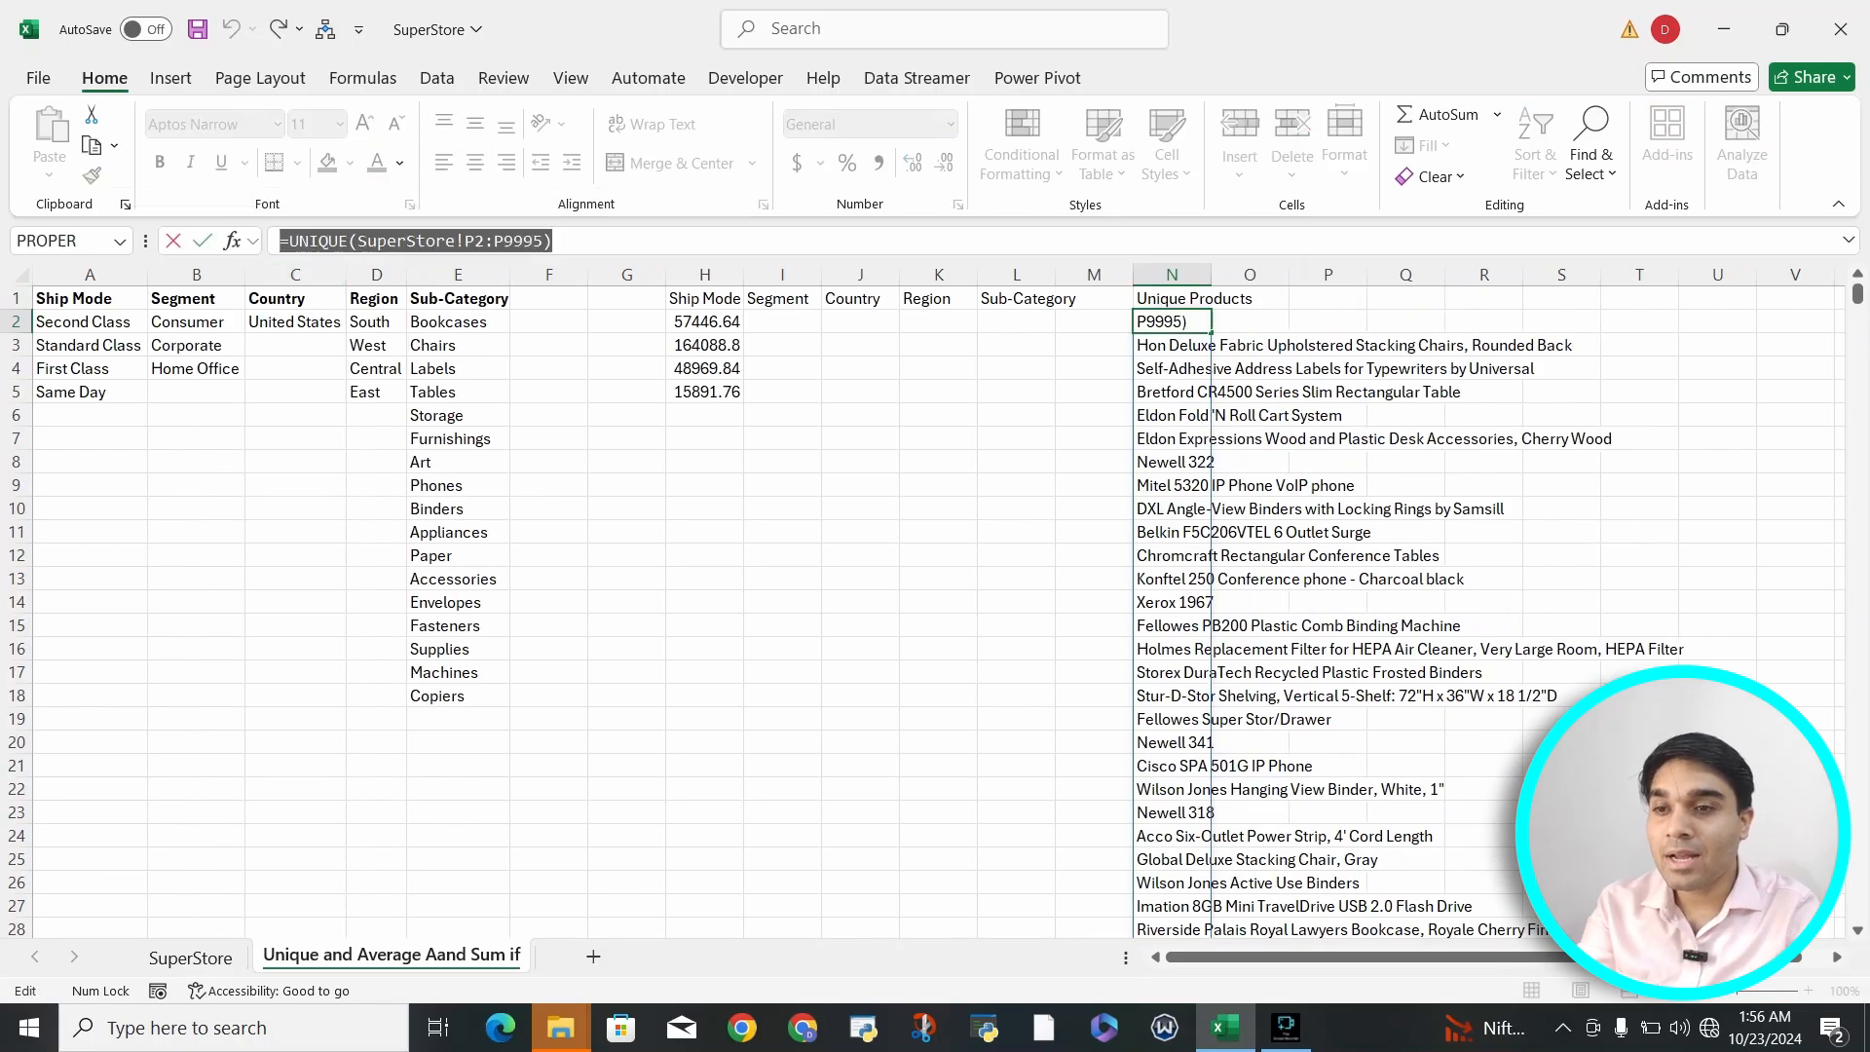
{"action": "key", "text": "Return"}
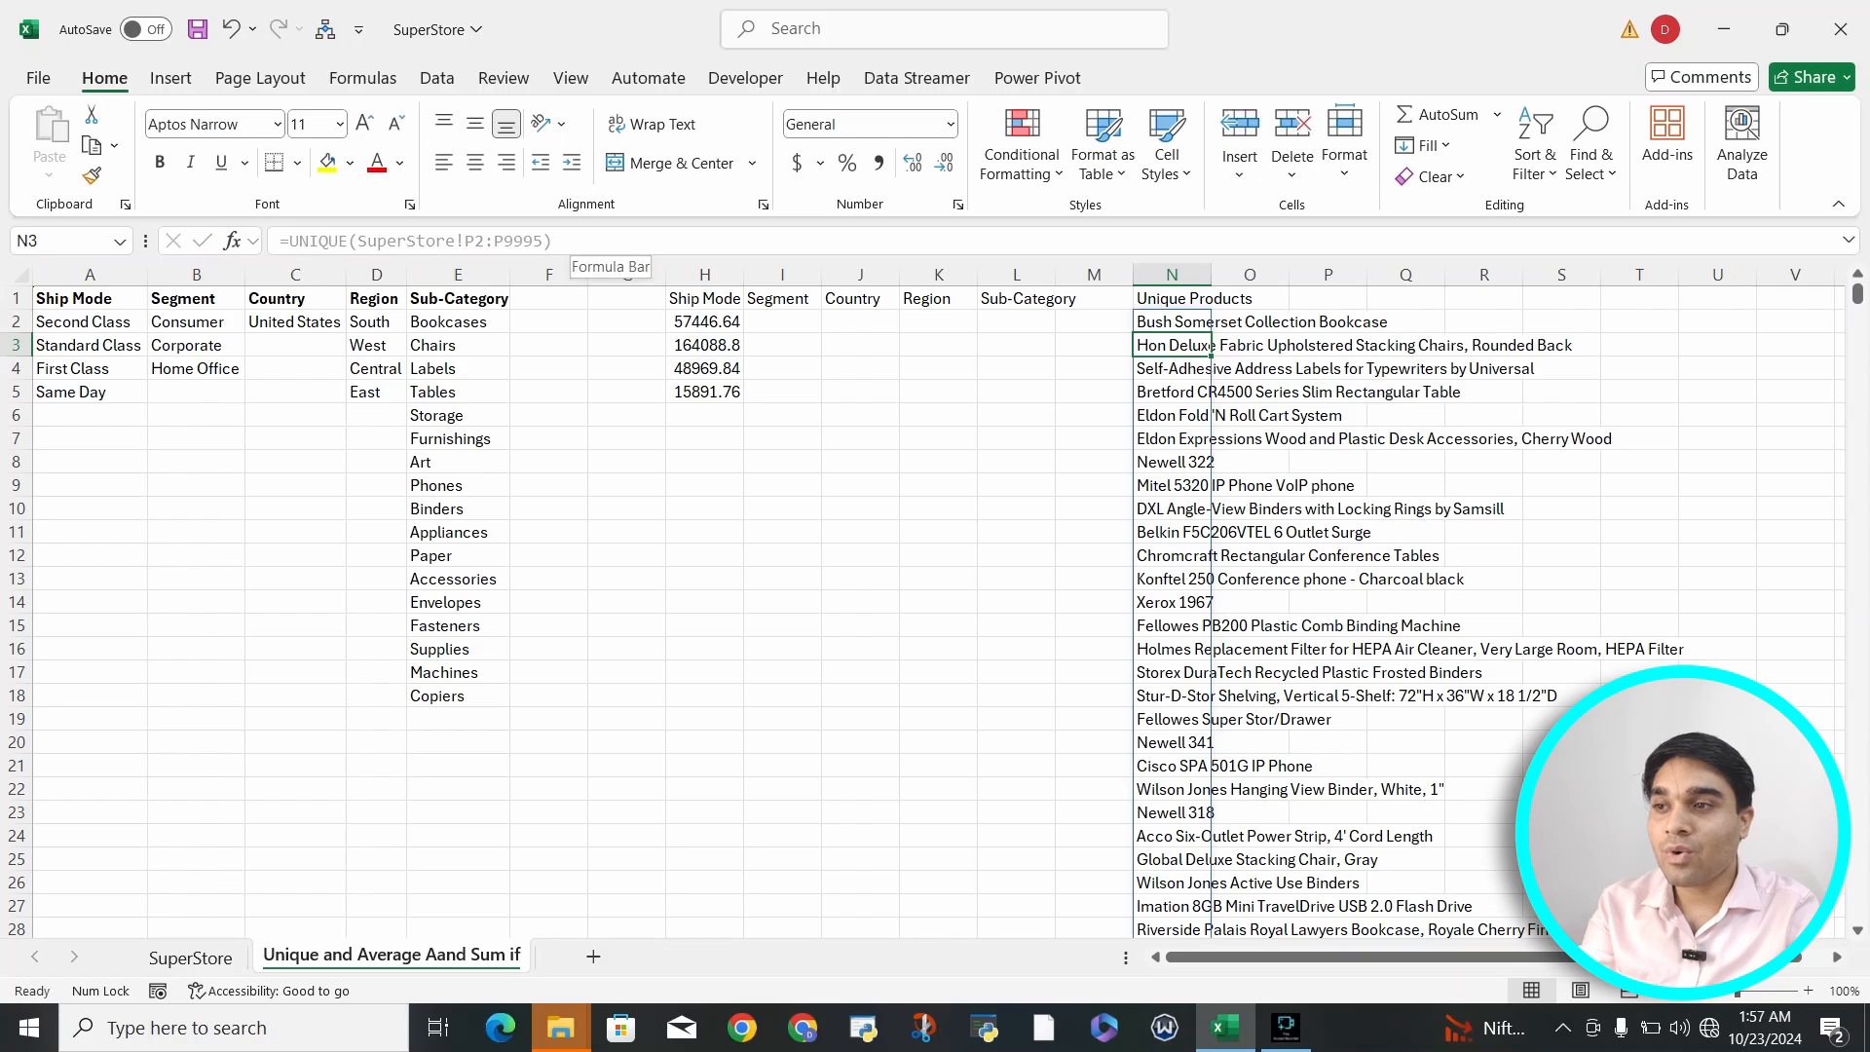
{"action": "key", "text": "Down"}
{"action": "key", "text": "Up"}
{"action": "key", "text": "Up"}
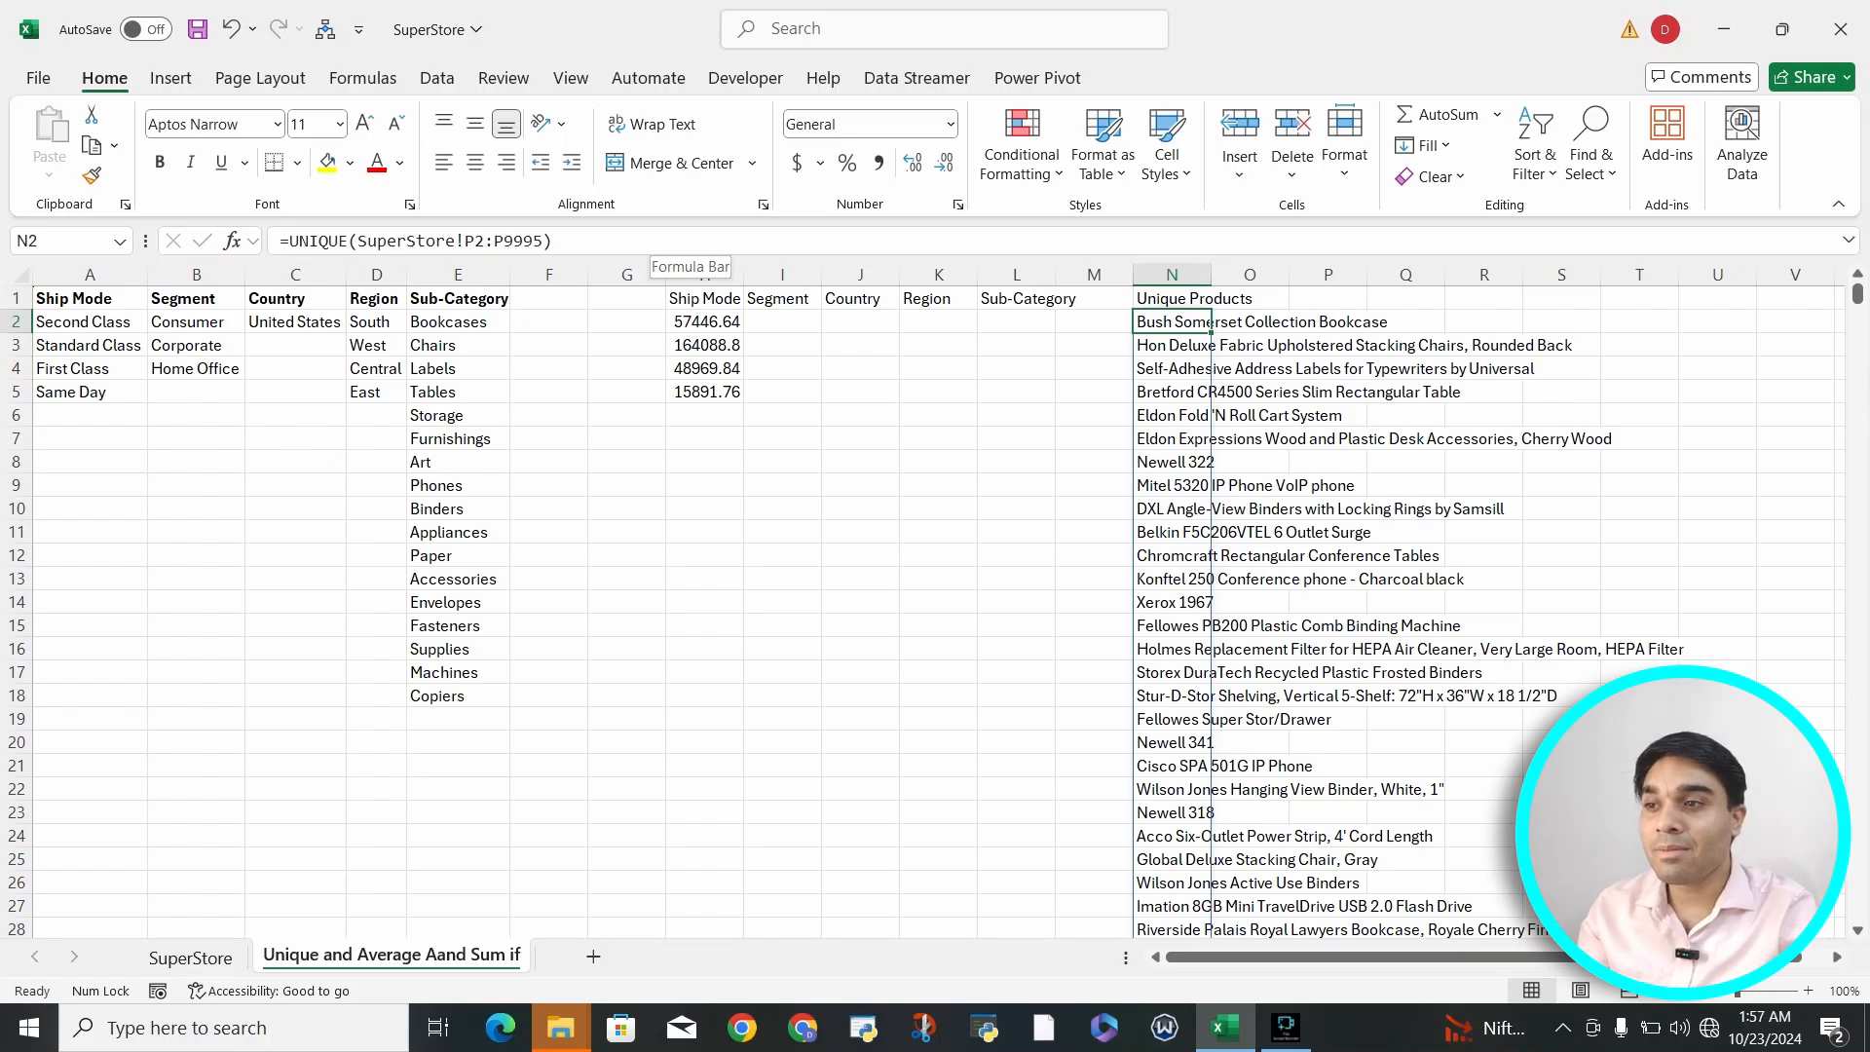
{"action": "left_click_drag", "start_coordinate": [552, 241], "coordinate": [279, 240]}
{"action": "key", "text": "Return"}
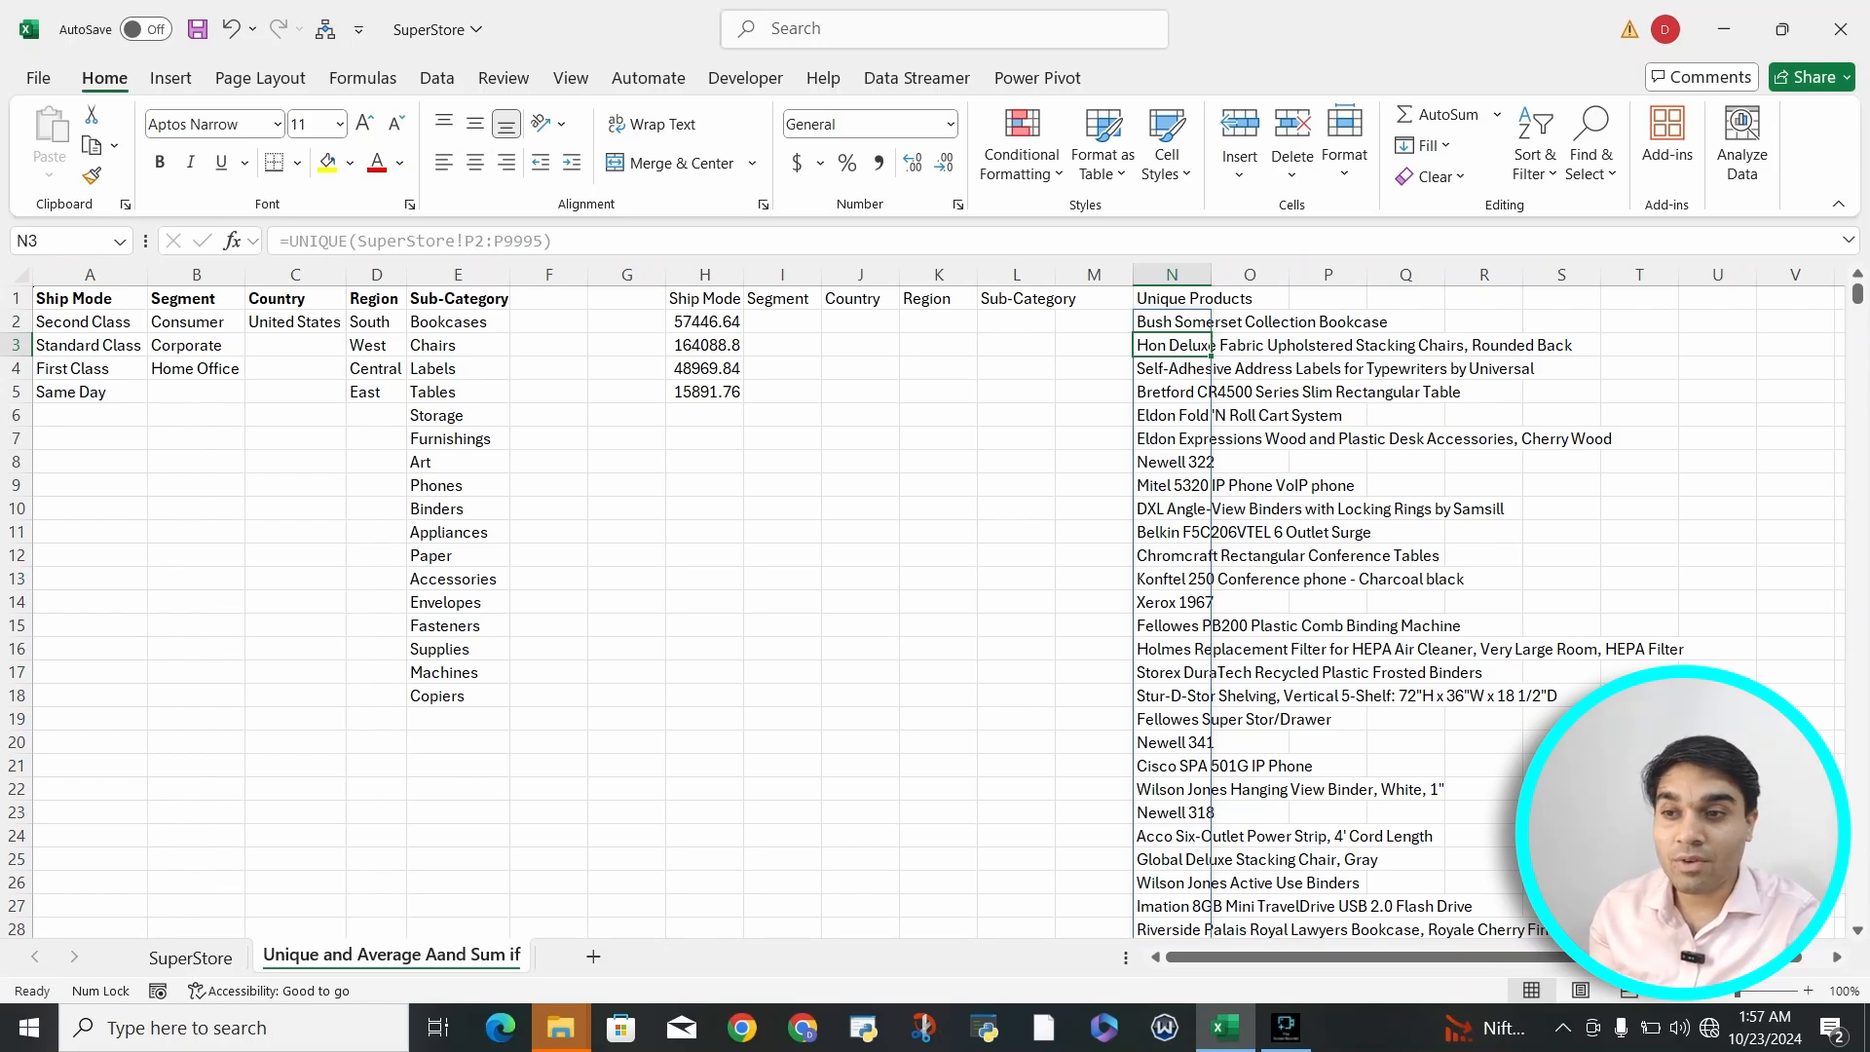
{"action": "left_click", "coordinate": [1171, 323]}
{"action": "left_click", "coordinate": [1171, 345]}
{"action": "left_click", "coordinate": [1171, 322]}
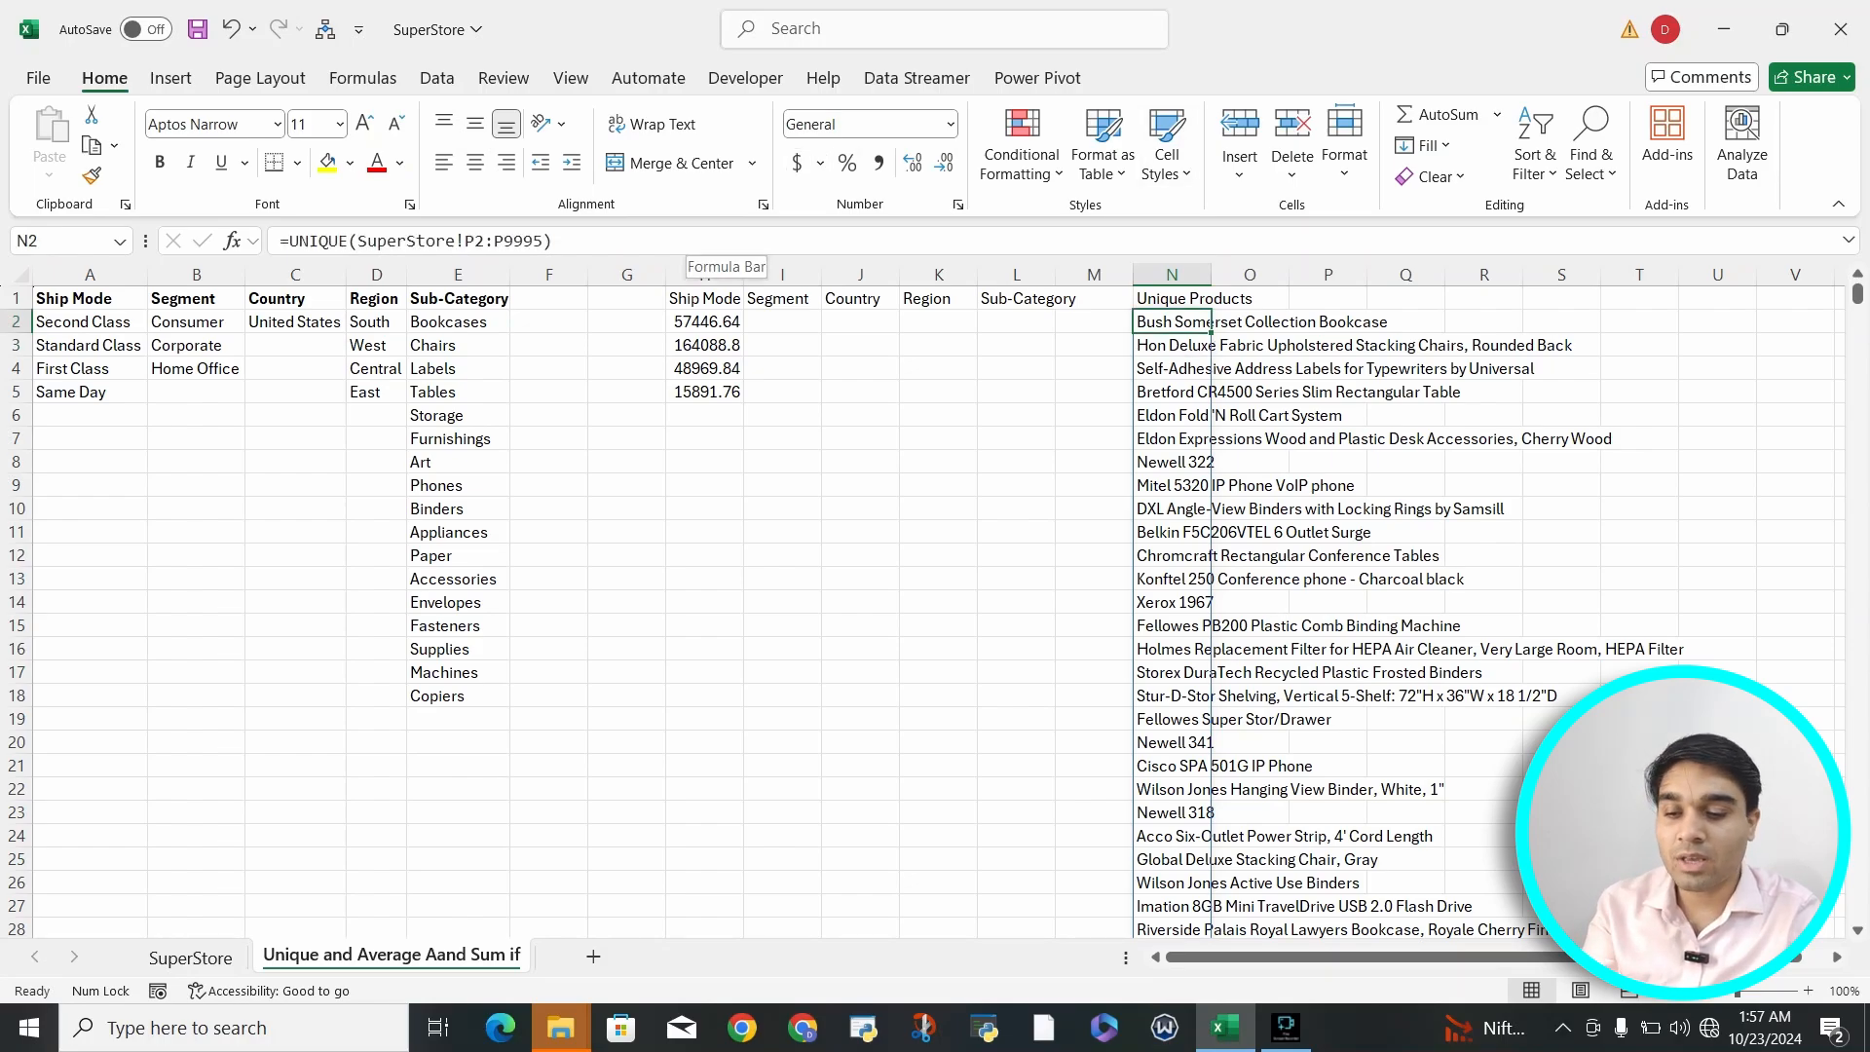
{"action": "key", "text": "Down"}
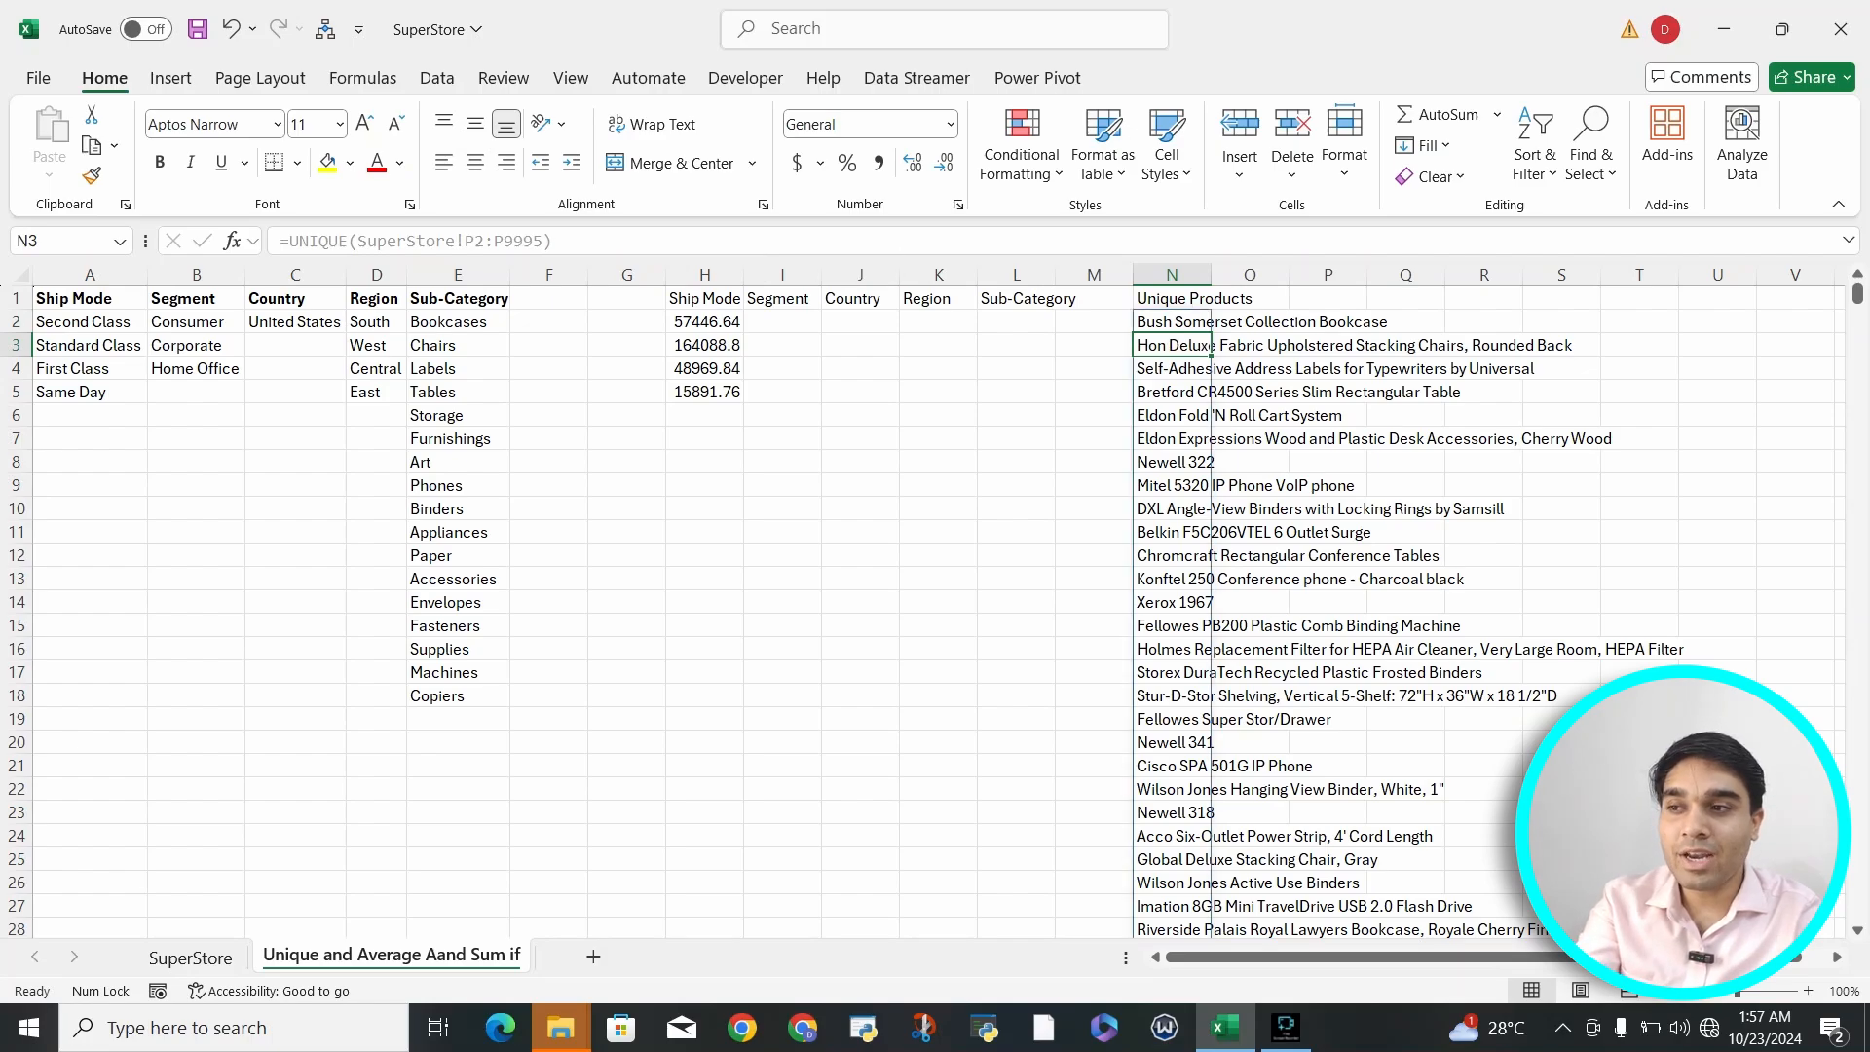
Step: Delete the UNIQUE formula in N2 and undo the deletion to restore the spilled product list
{"action": "key", "text": "Up"}
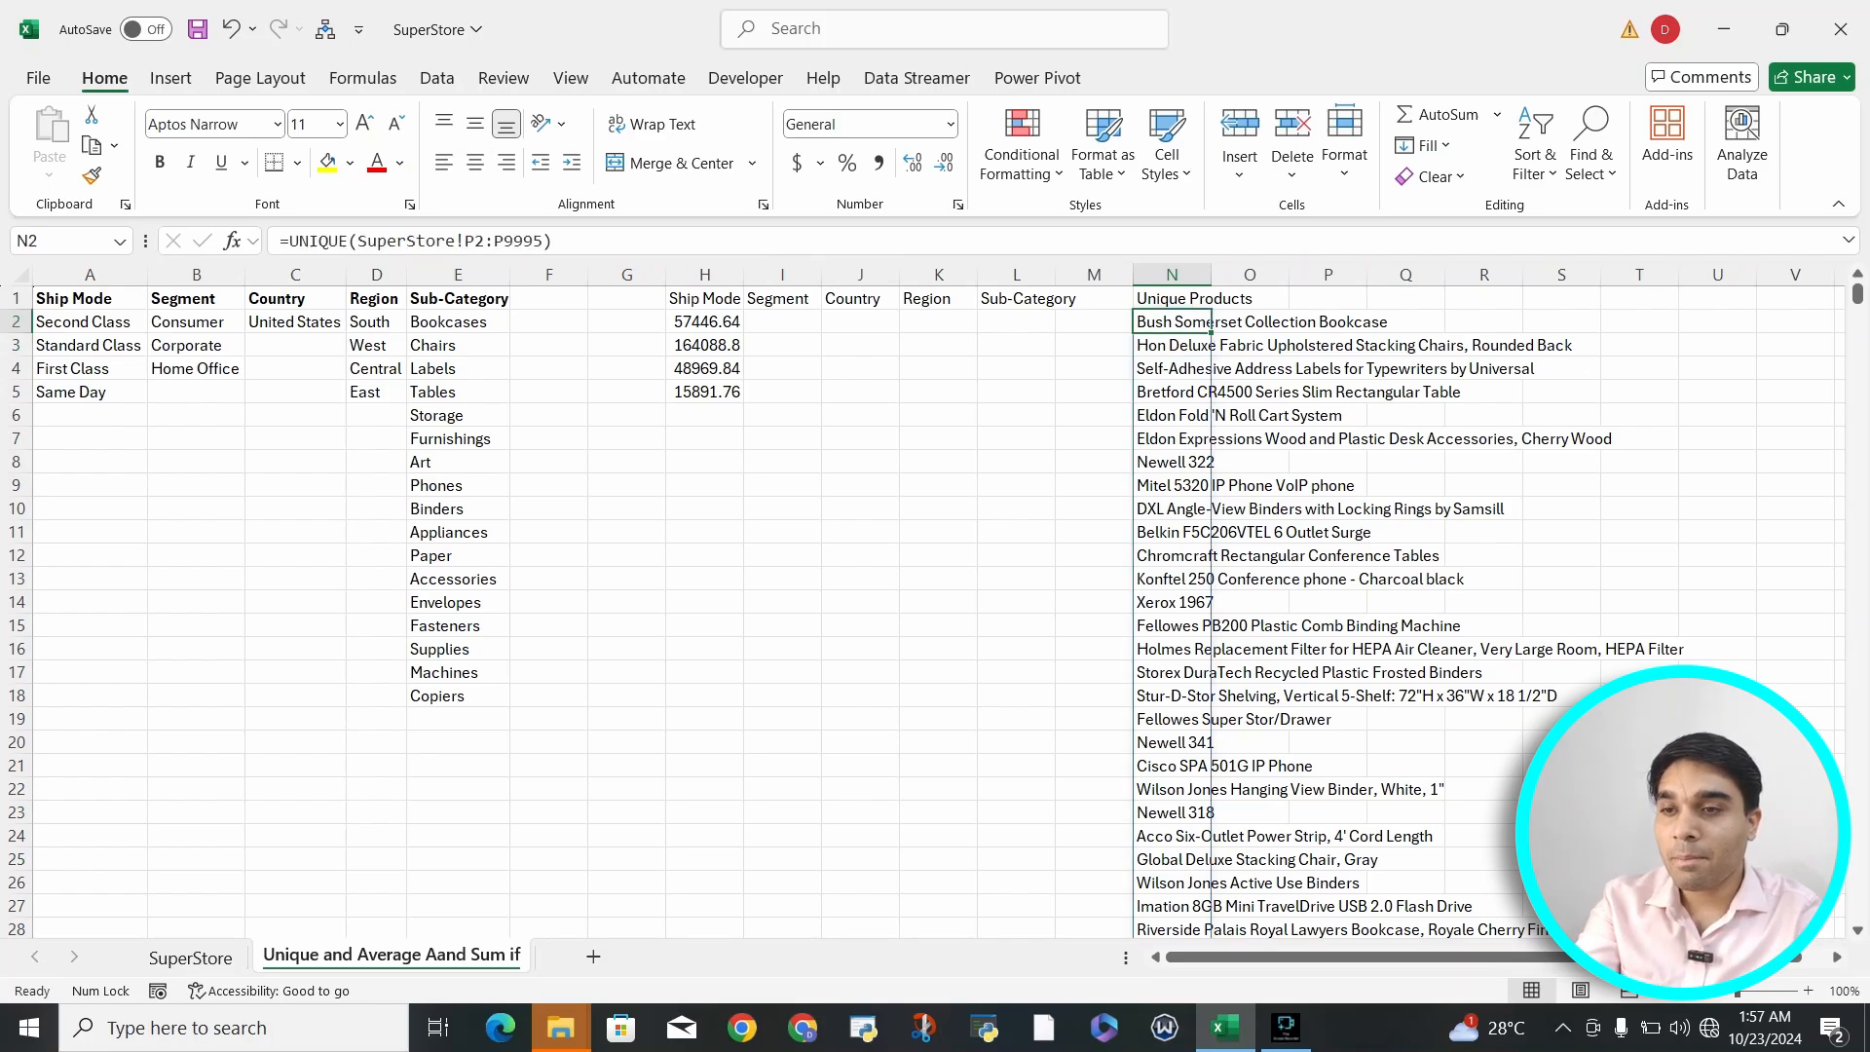
{"action": "key", "text": "Delete"}
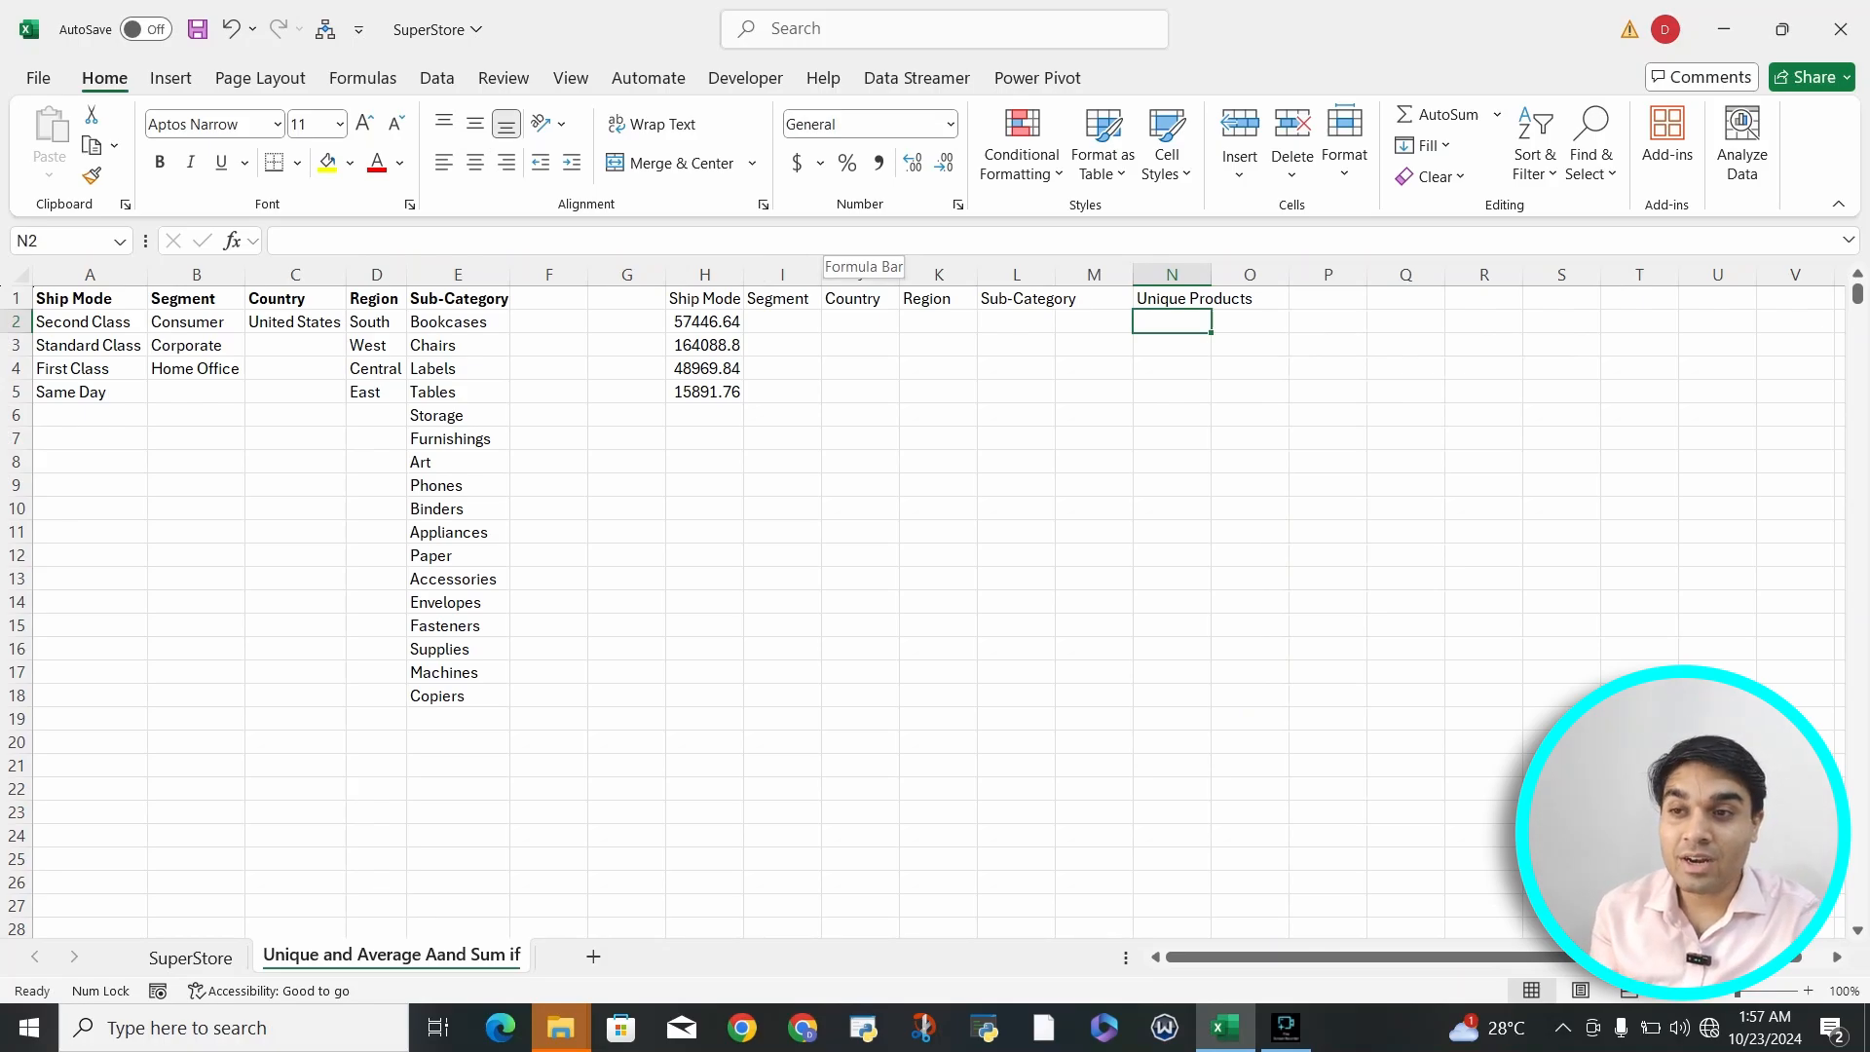
{"action": "key", "text": "ctrl+z"}
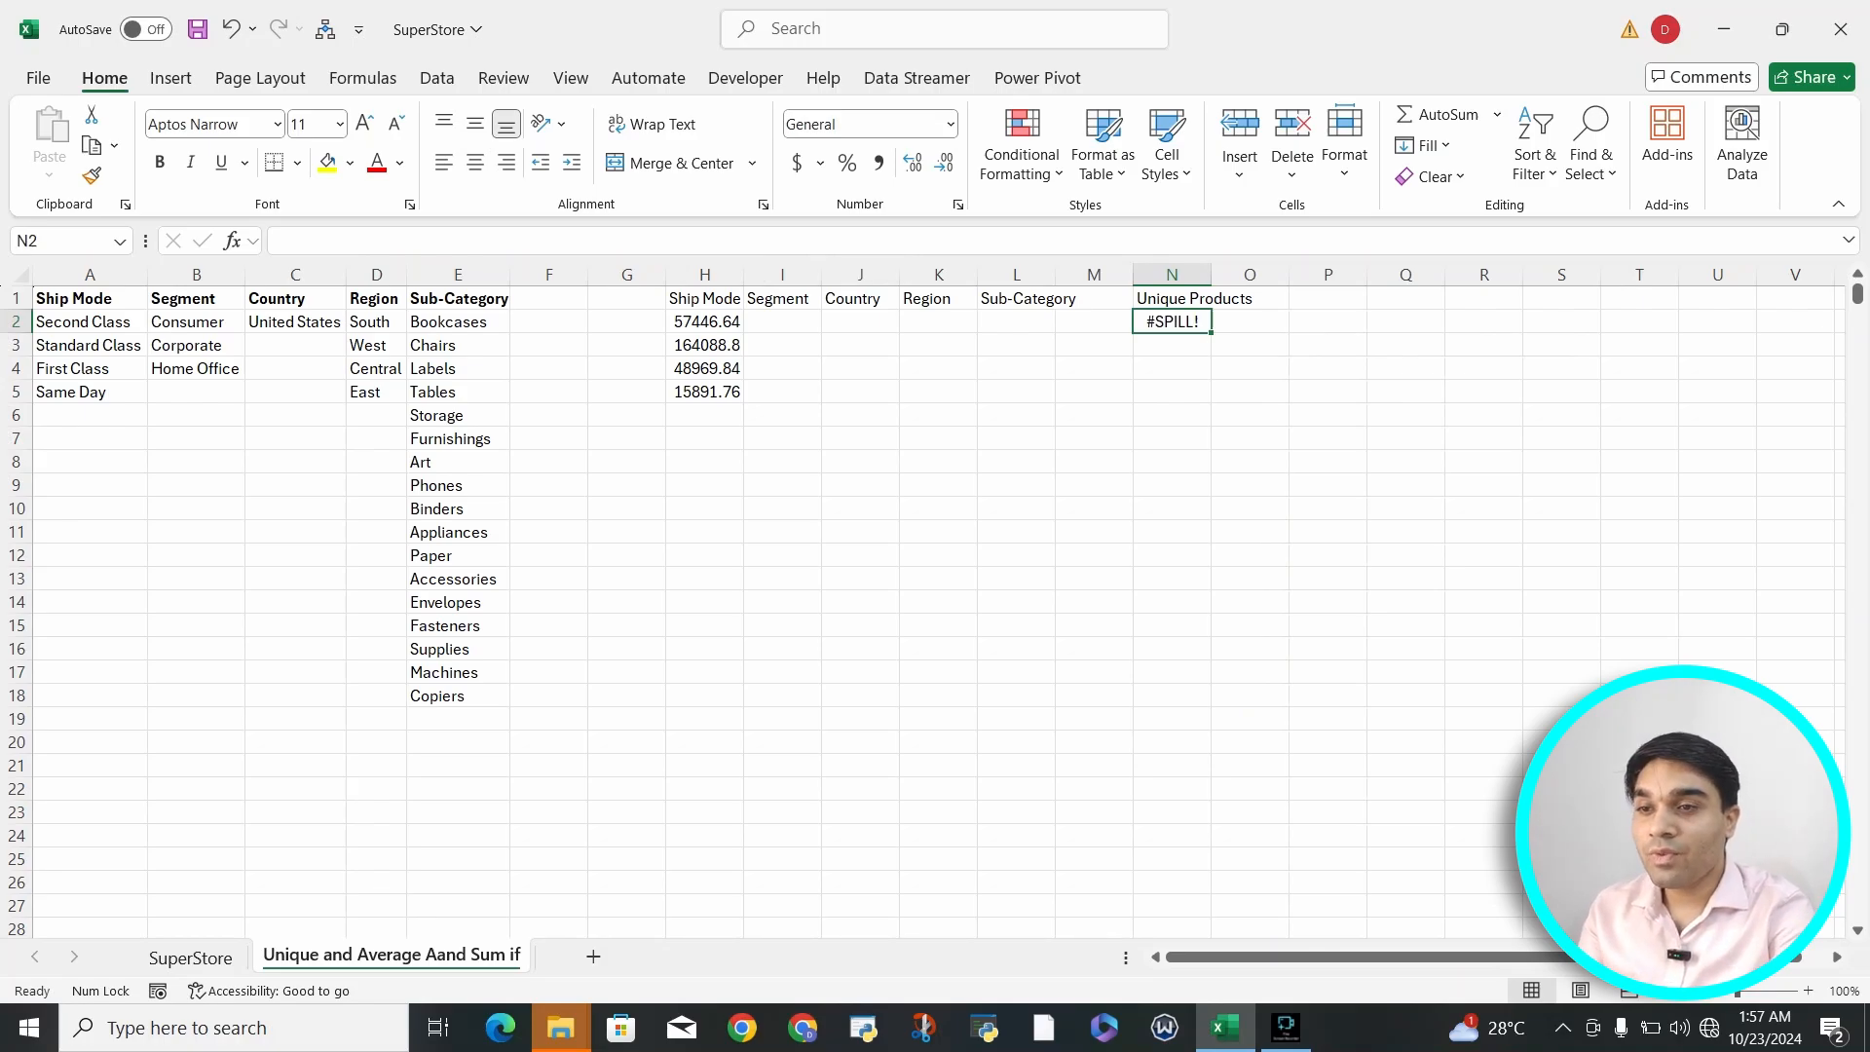
Step: Go back to the category lists and inspect the Ship Mode UNIQUE formula in A2
{"action": "key", "text": "Up"}
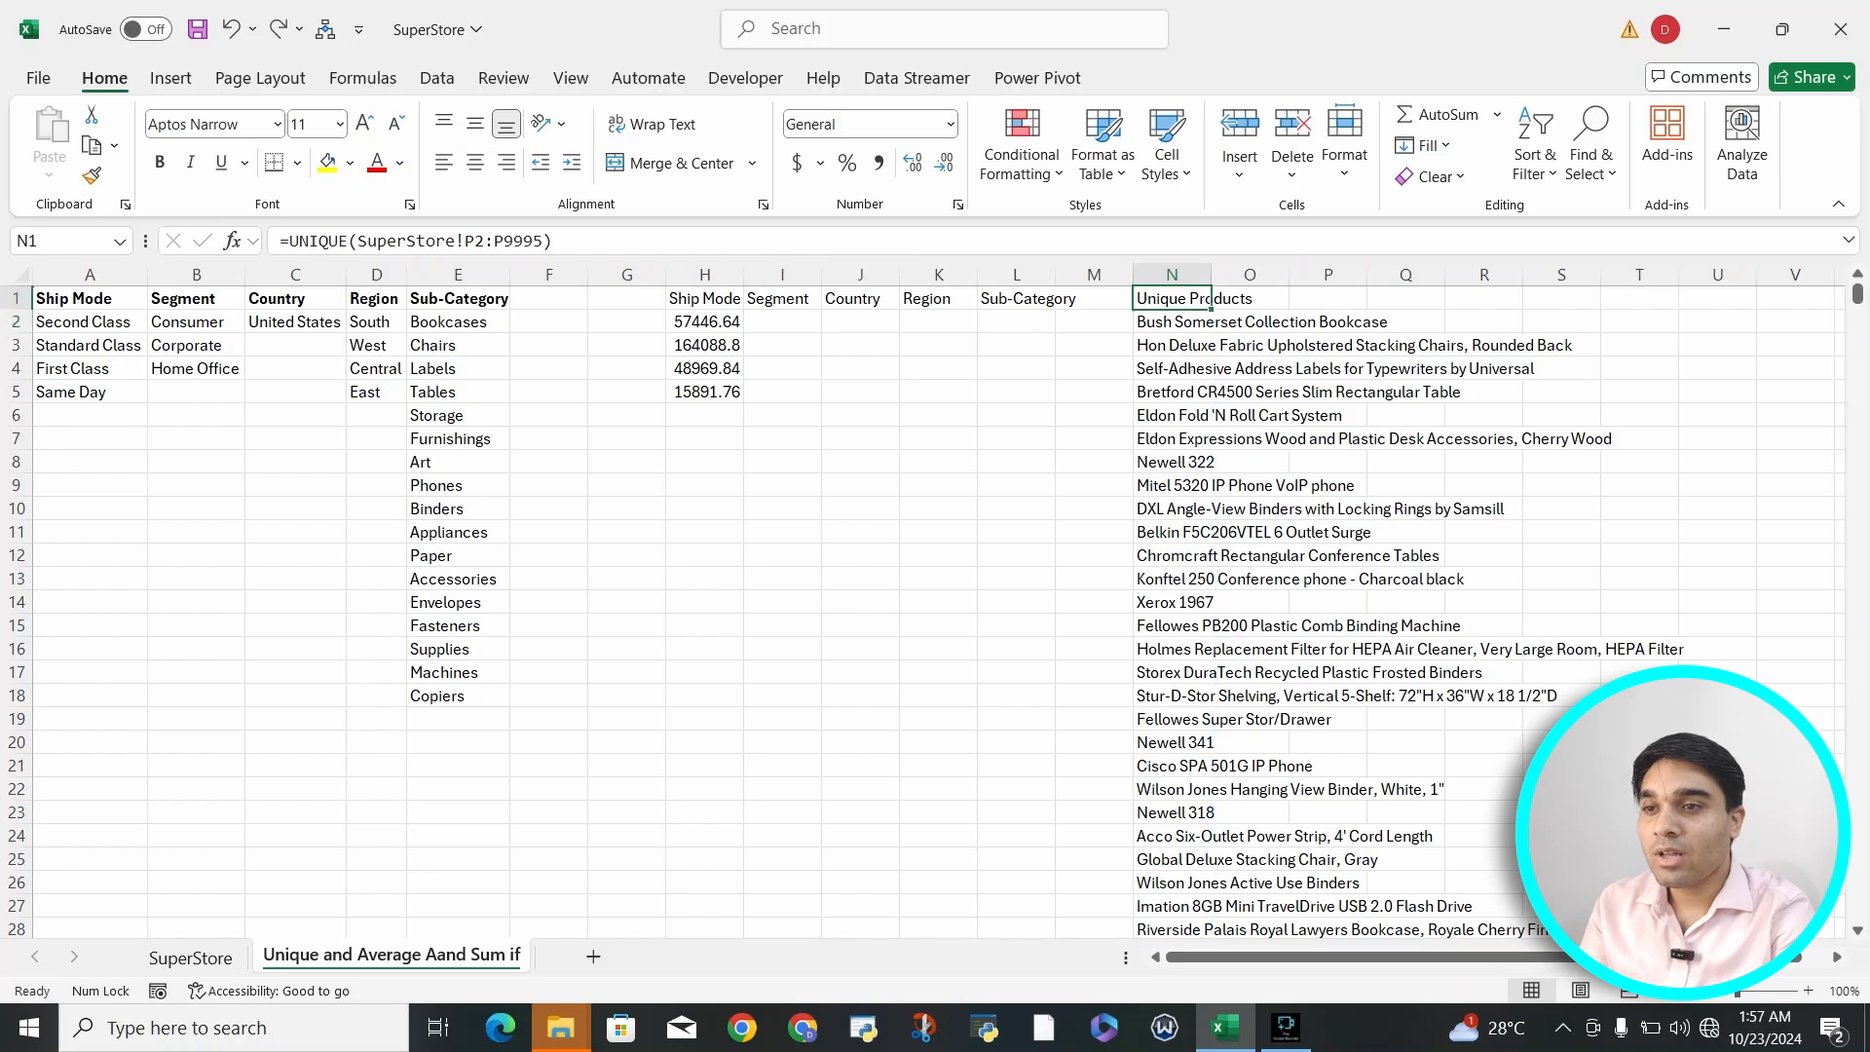
{"action": "key", "text": "Left"}
{"action": "key", "text": "Left"}
{"action": "key", "text": "Left"}
{"action": "key", "text": "Left"}
{"action": "key", "text": "Left"}
{"action": "key", "text": "Left"}
{"action": "key", "text": "Left"}
{"action": "key", "text": "Left"}
{"action": "key", "text": "Left"}
{"action": "key", "text": "Left"}
{"action": "key", "text": "Left"}
{"action": "key", "text": "Left"}
{"action": "key", "text": "Left"}
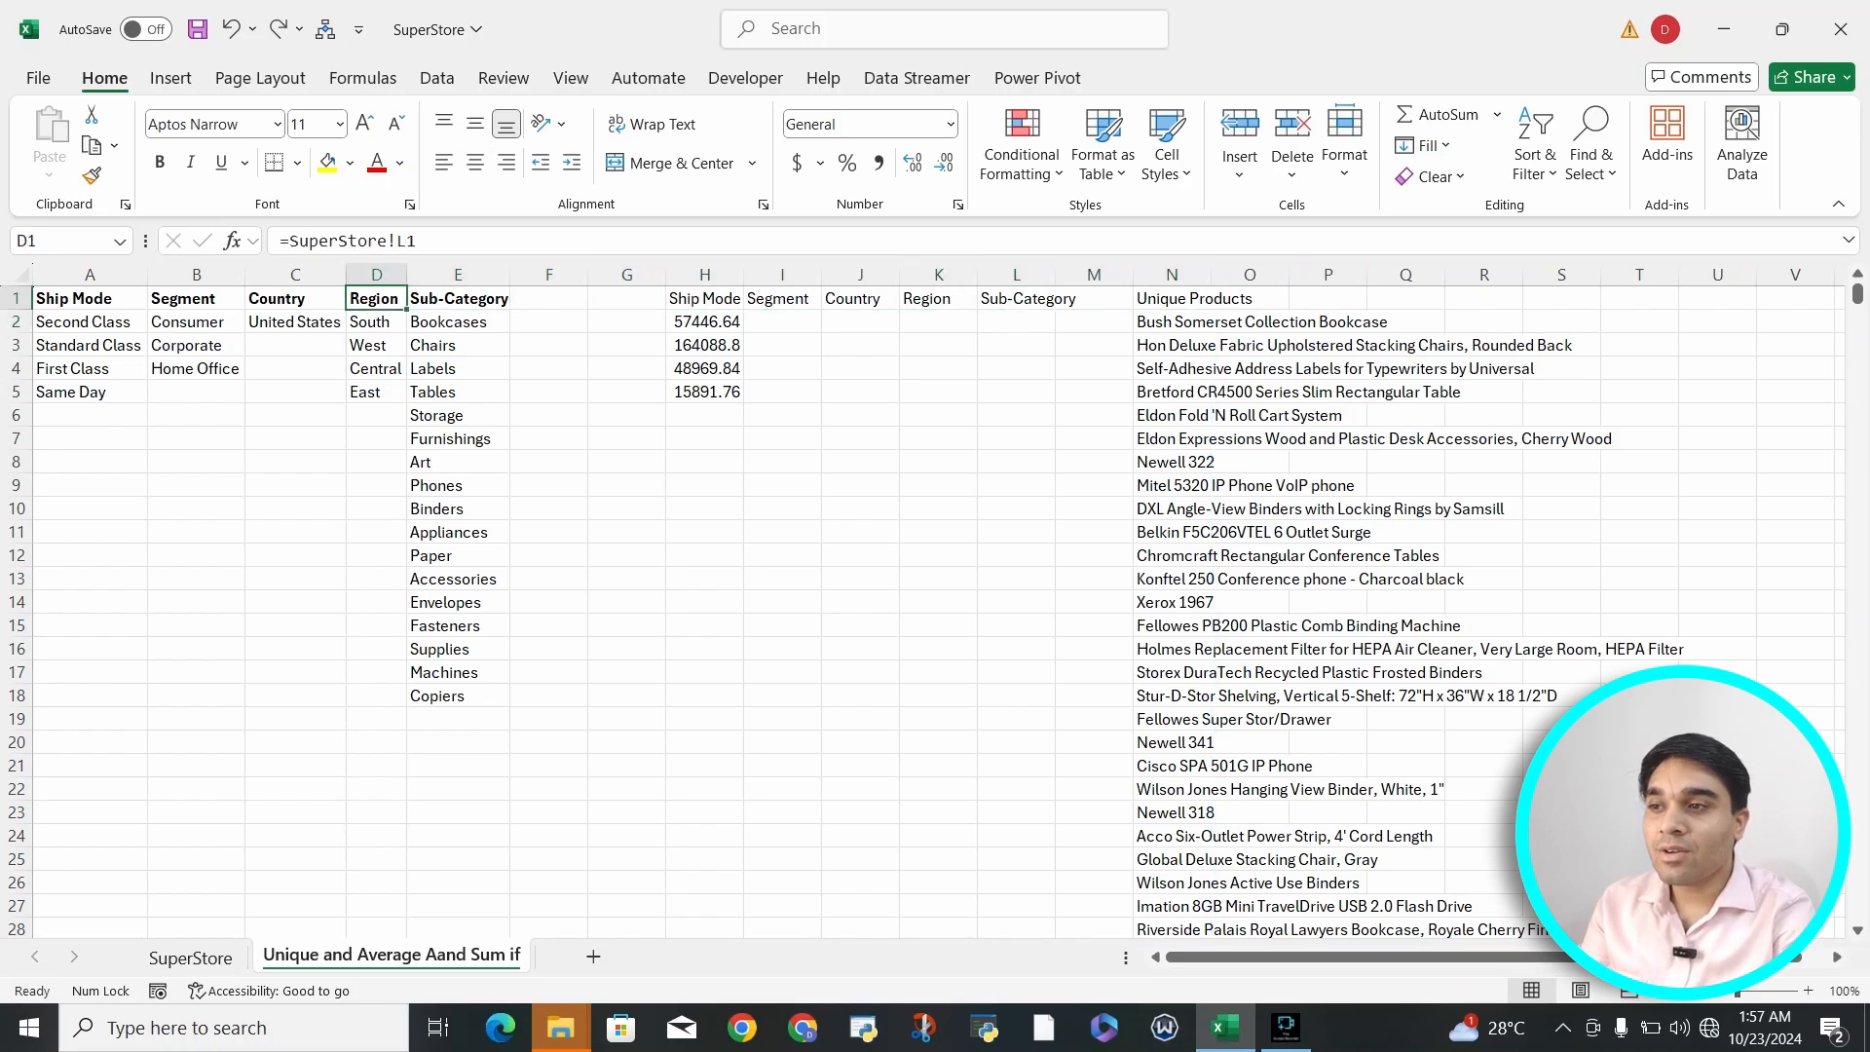
{"action": "key", "text": "Down"}
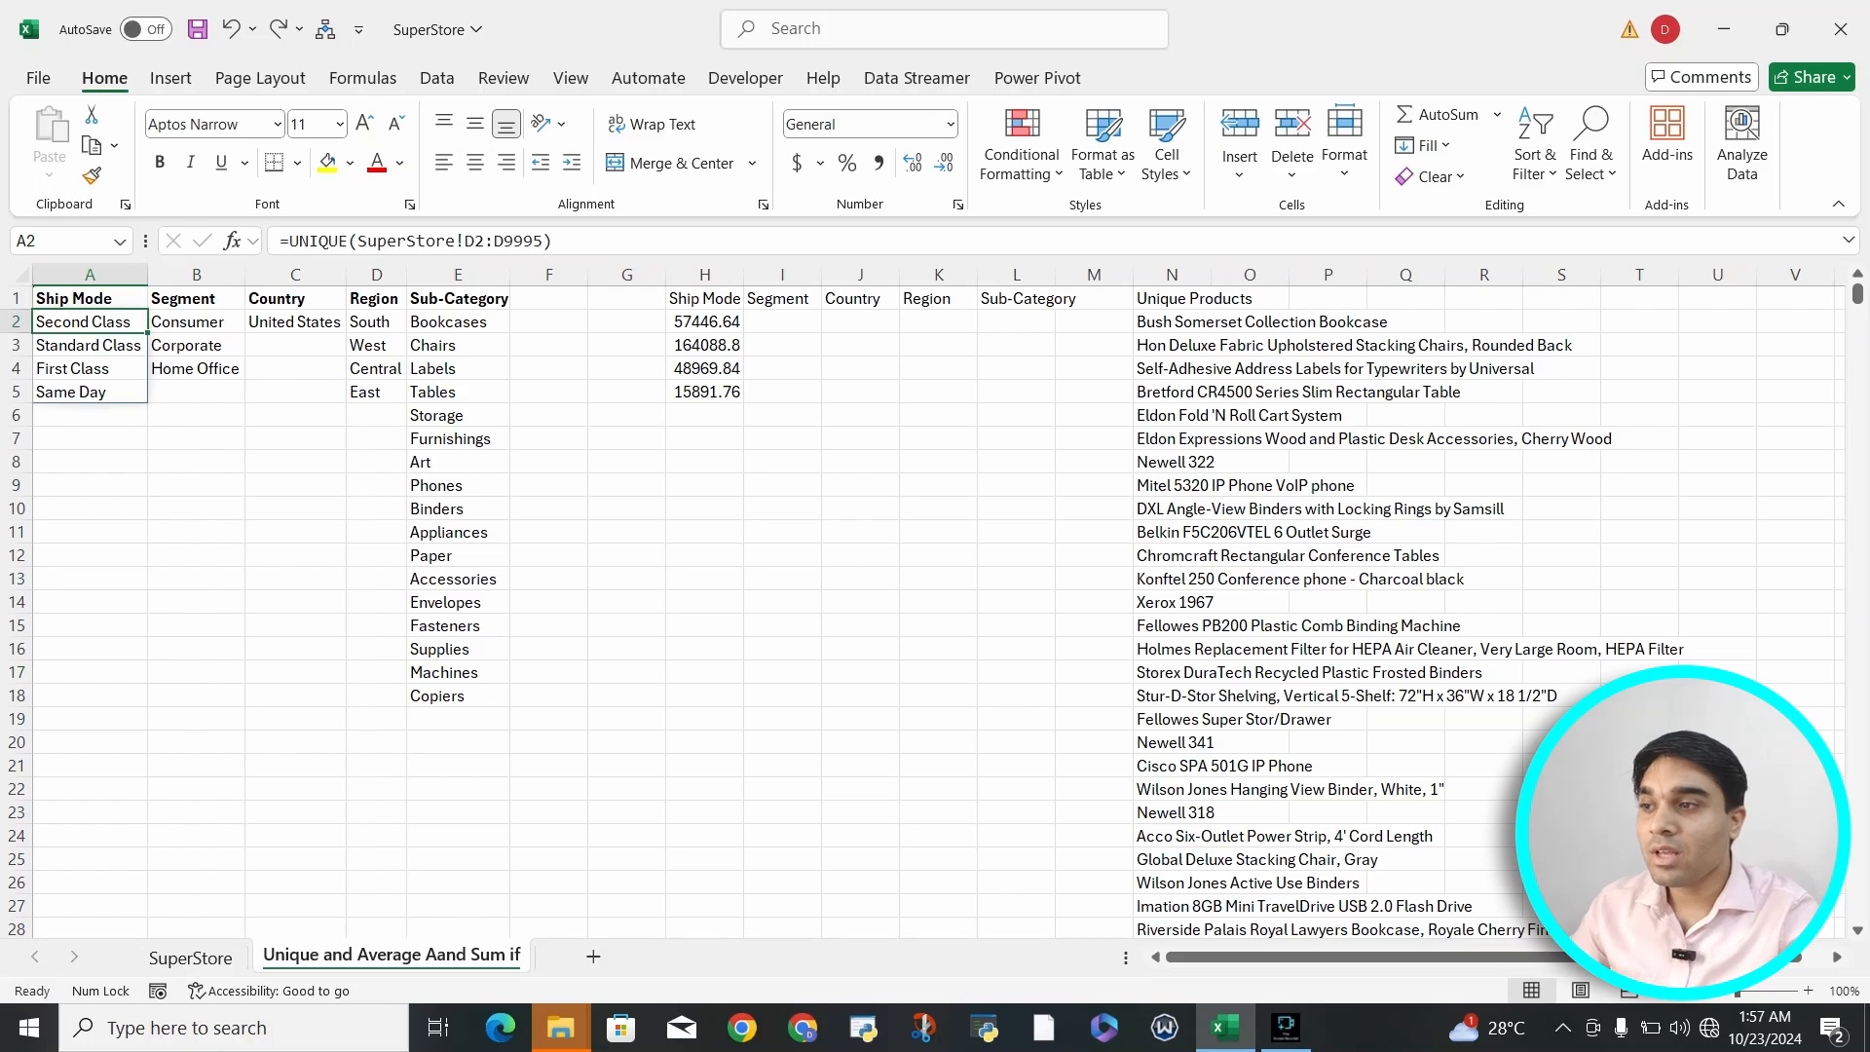
Step: Review the source data on the SuperStore sheet from its header row and return to the summary sheet
{"action": "key", "text": "ctrl+Page_Up"}
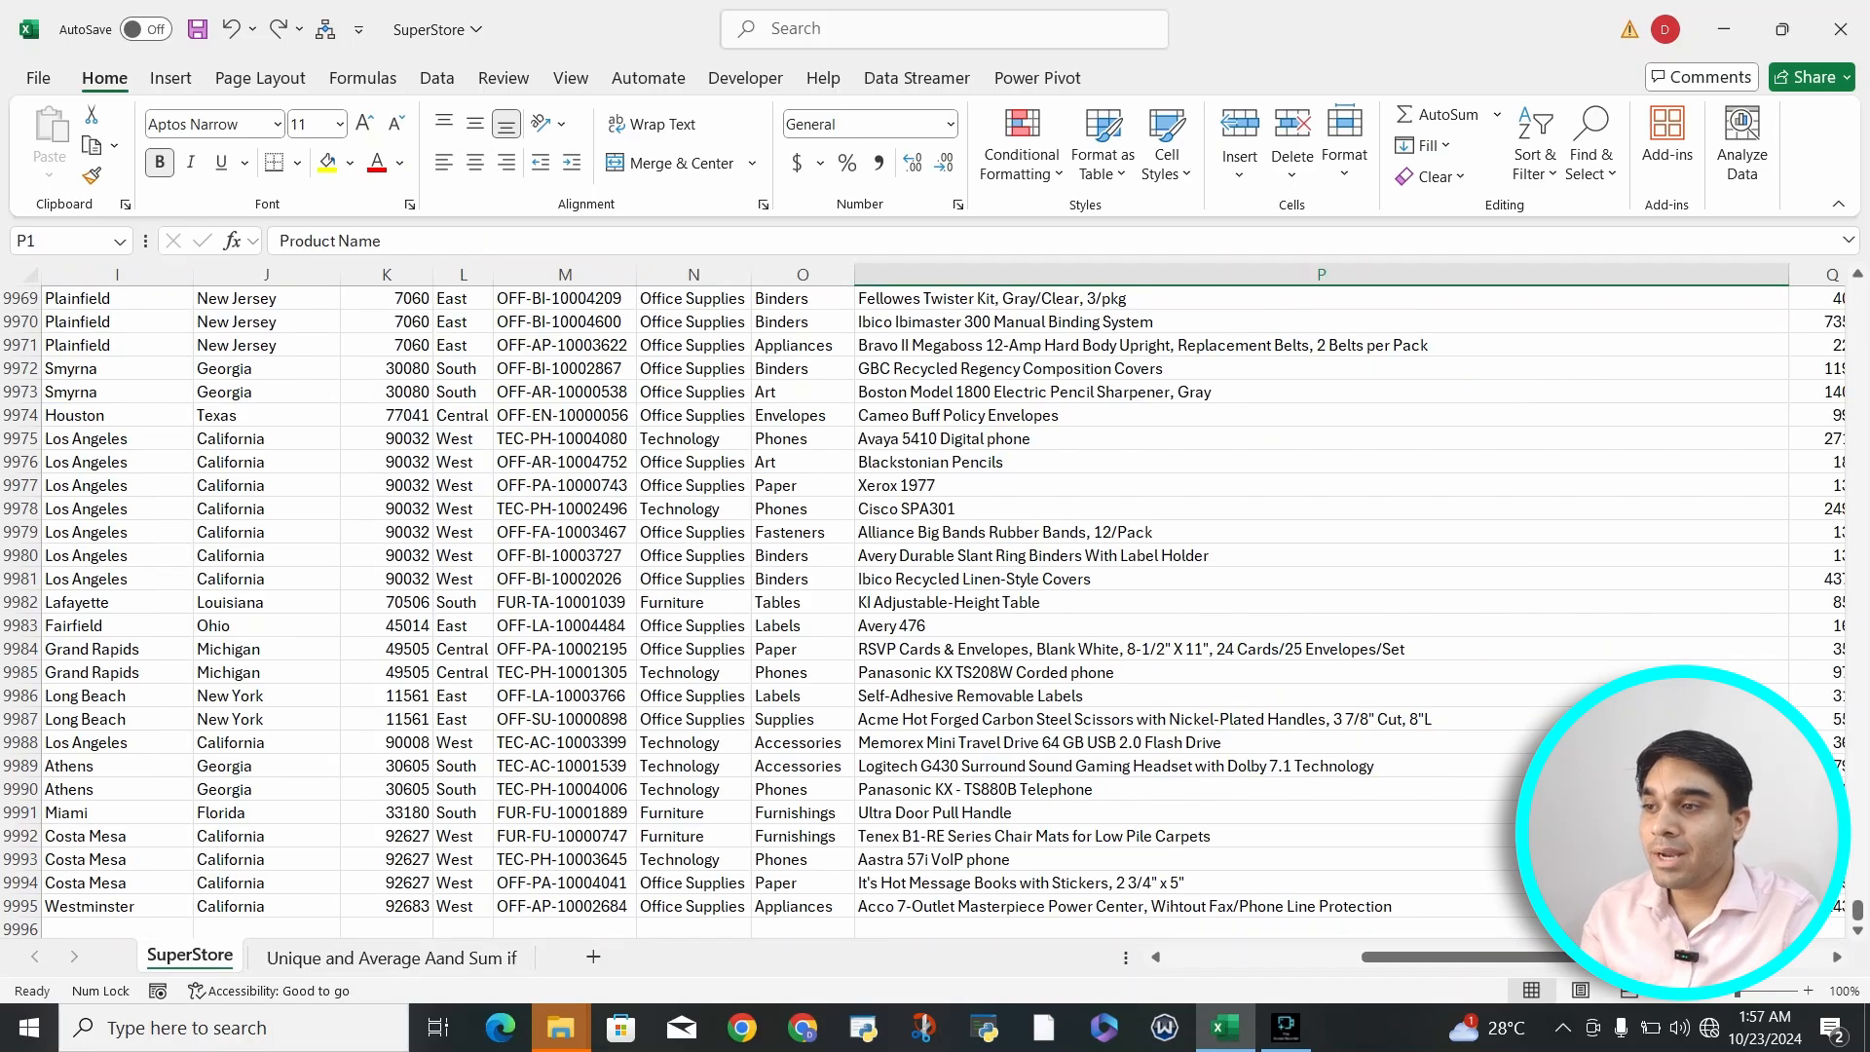
{"action": "scroll", "coordinate": [935, 612], "scroll_direction": "up", "scroll_amount": 20}
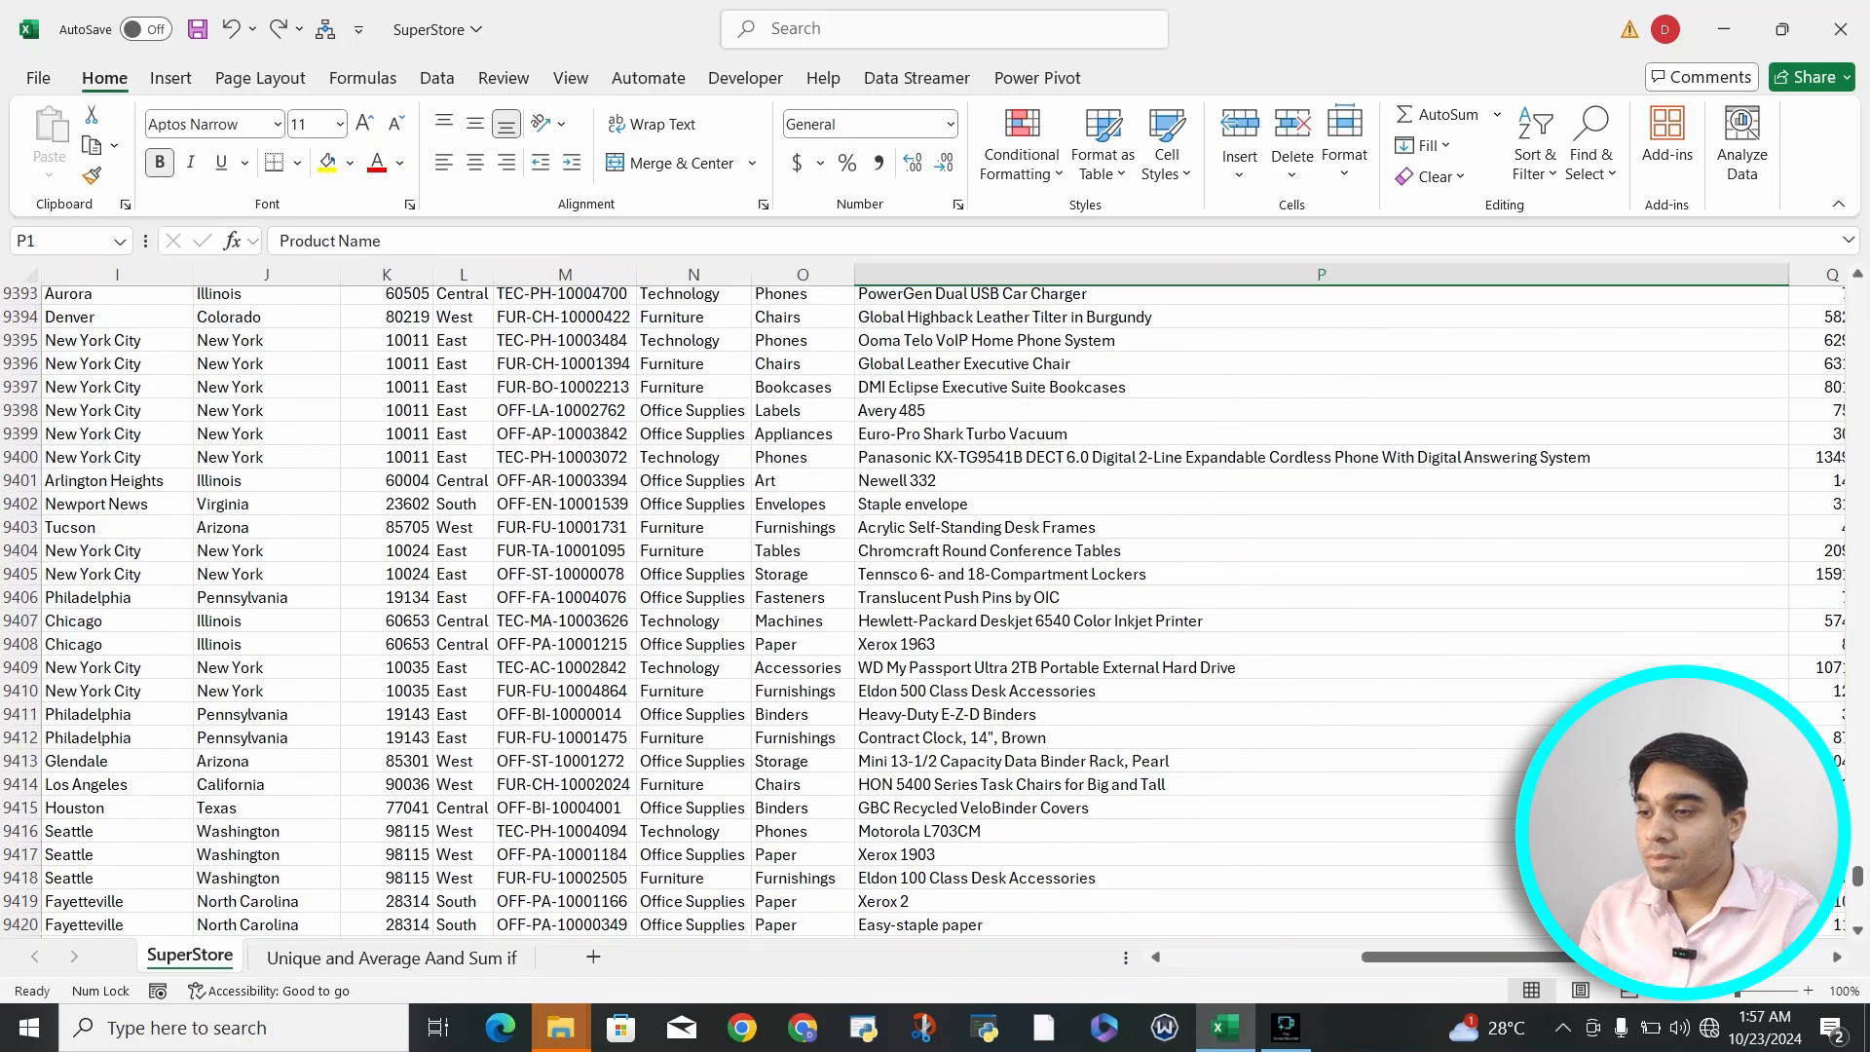
{"action": "scroll", "coordinate": [463, 612], "scroll_direction": "up", "scroll_amount": 20}
{"action": "left_click", "coordinate": [463, 611]}
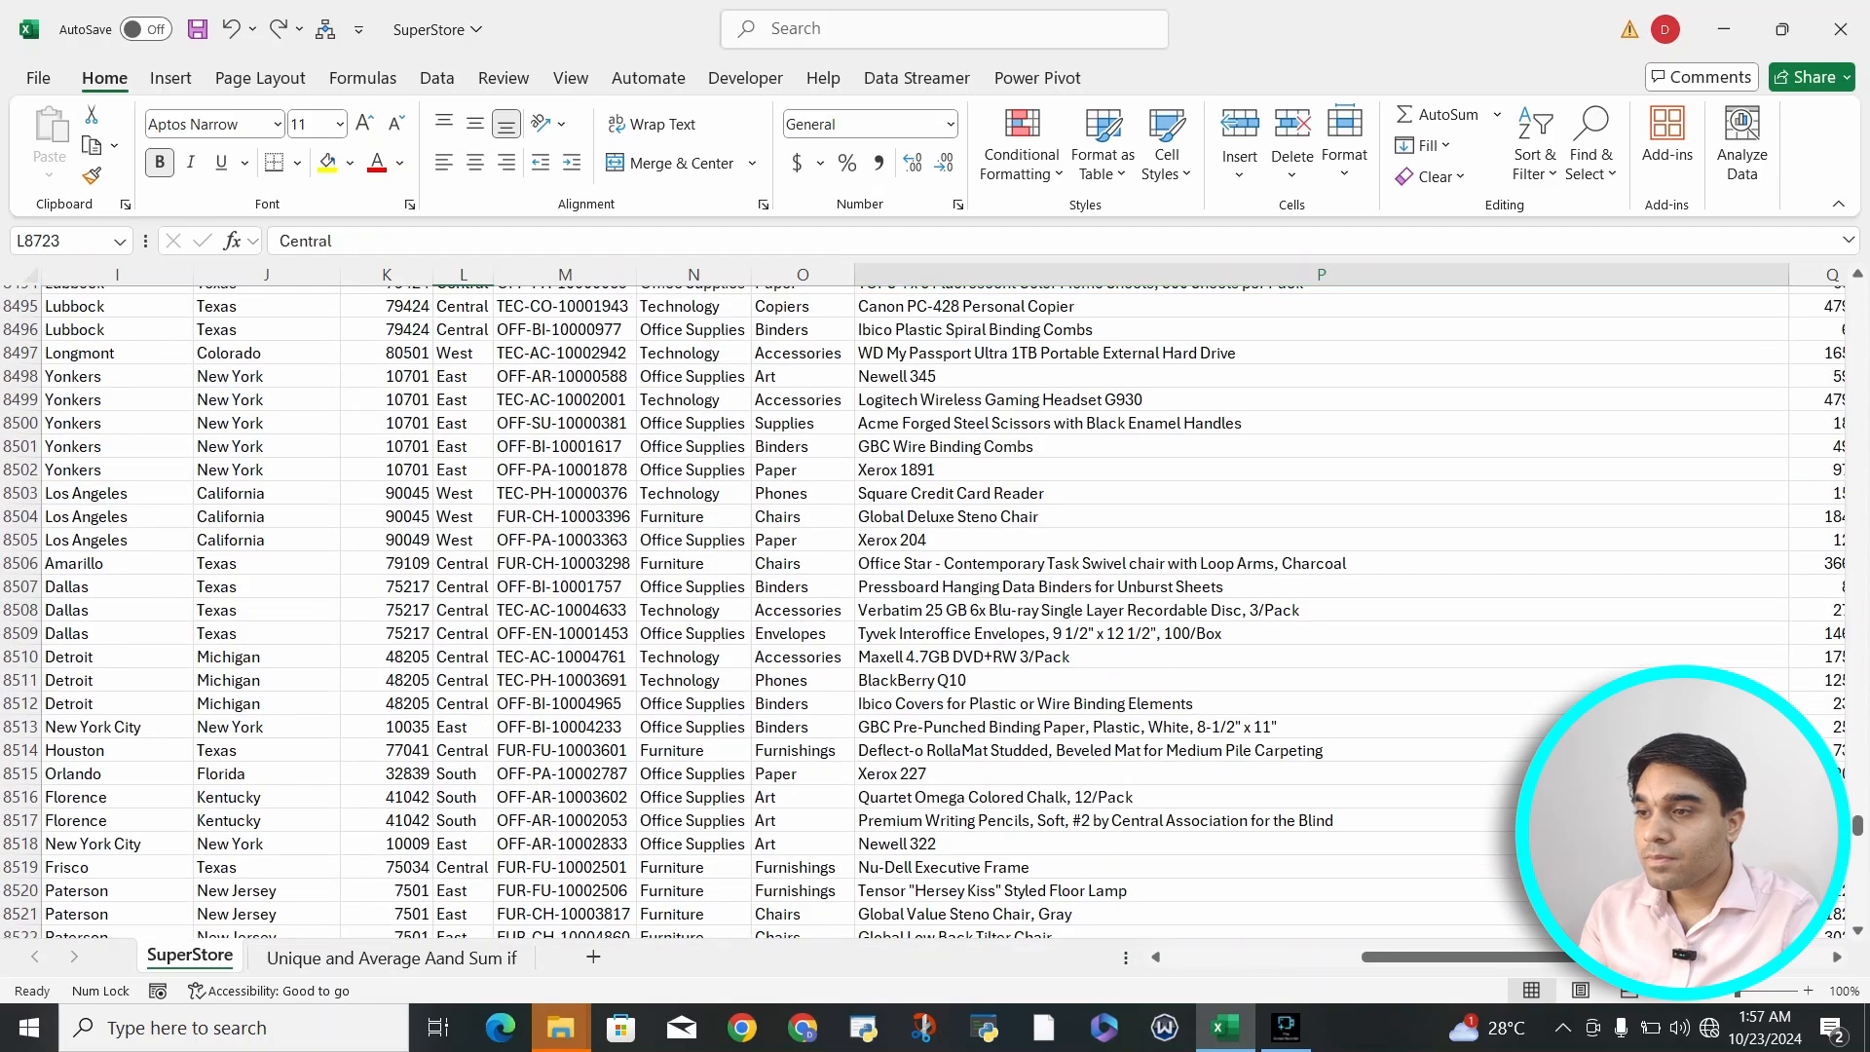
{"action": "key", "text": "ctrl+Up"}
{"action": "key", "text": "ctrl+Left"}
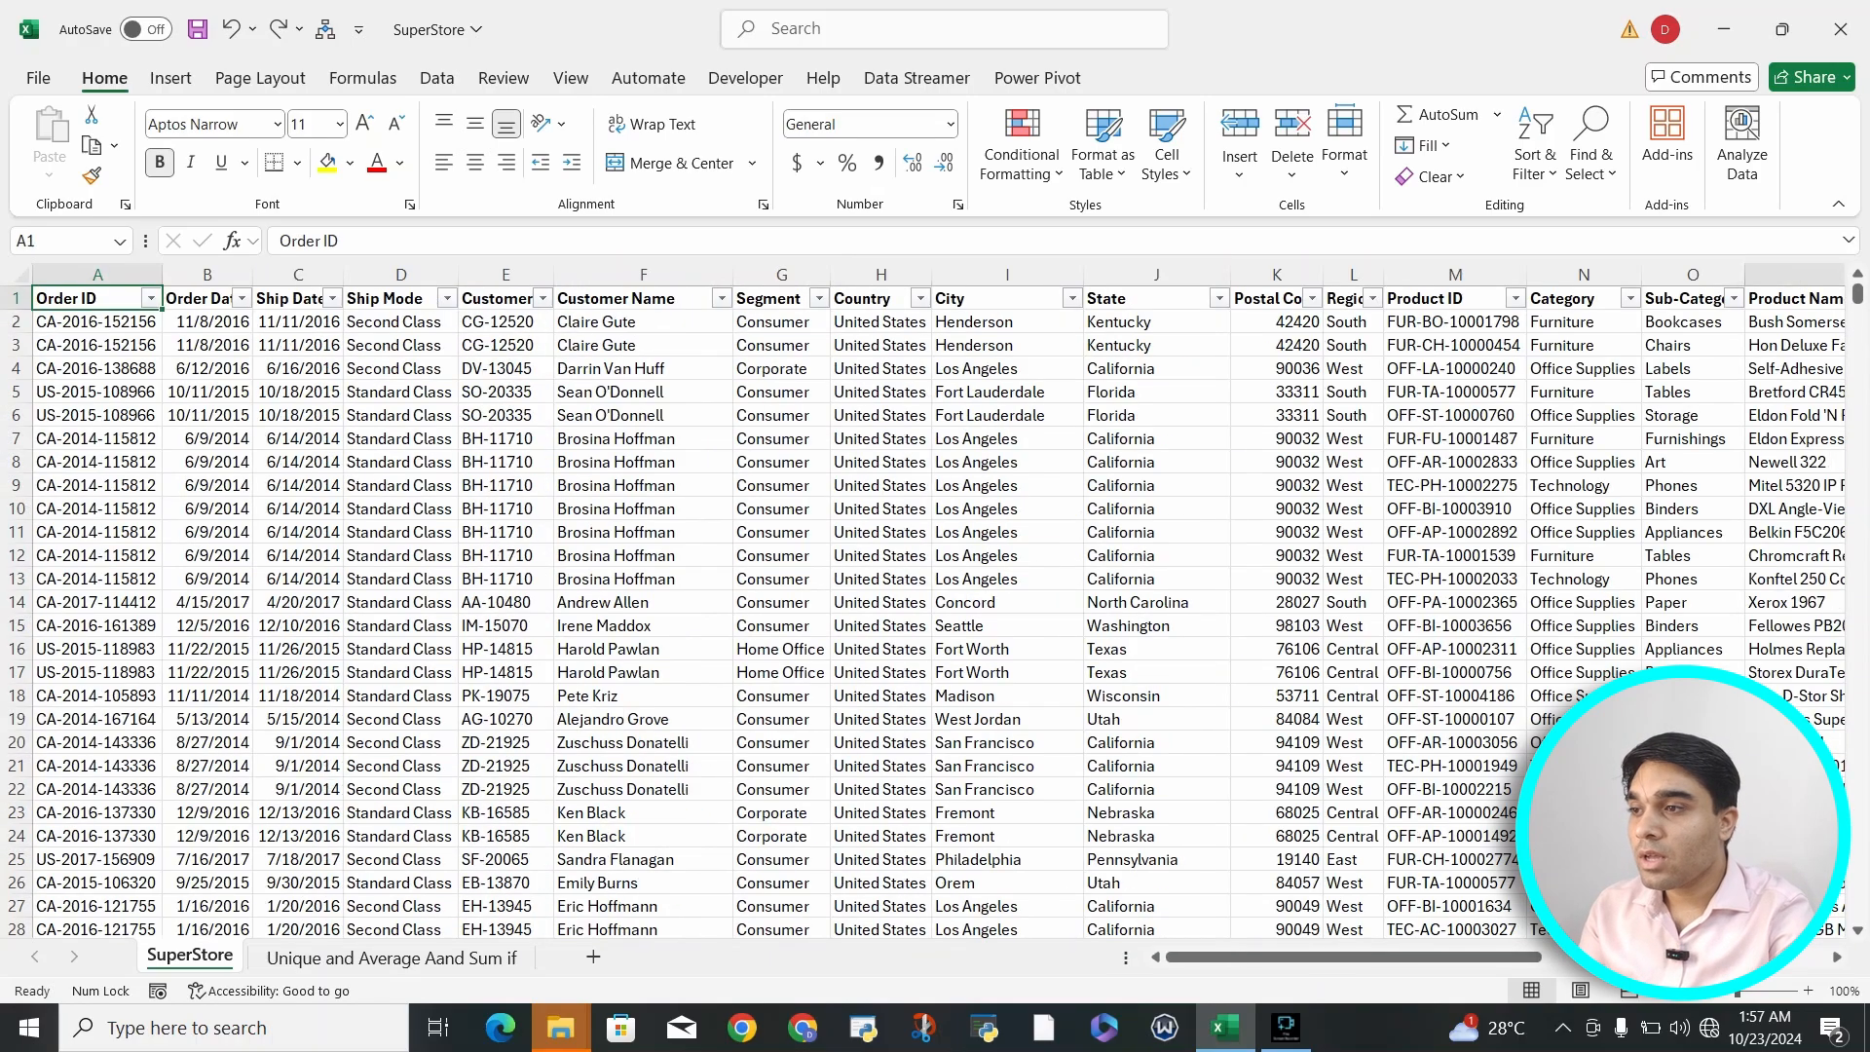
{"action": "key", "text": "ctrl+Page_Down"}
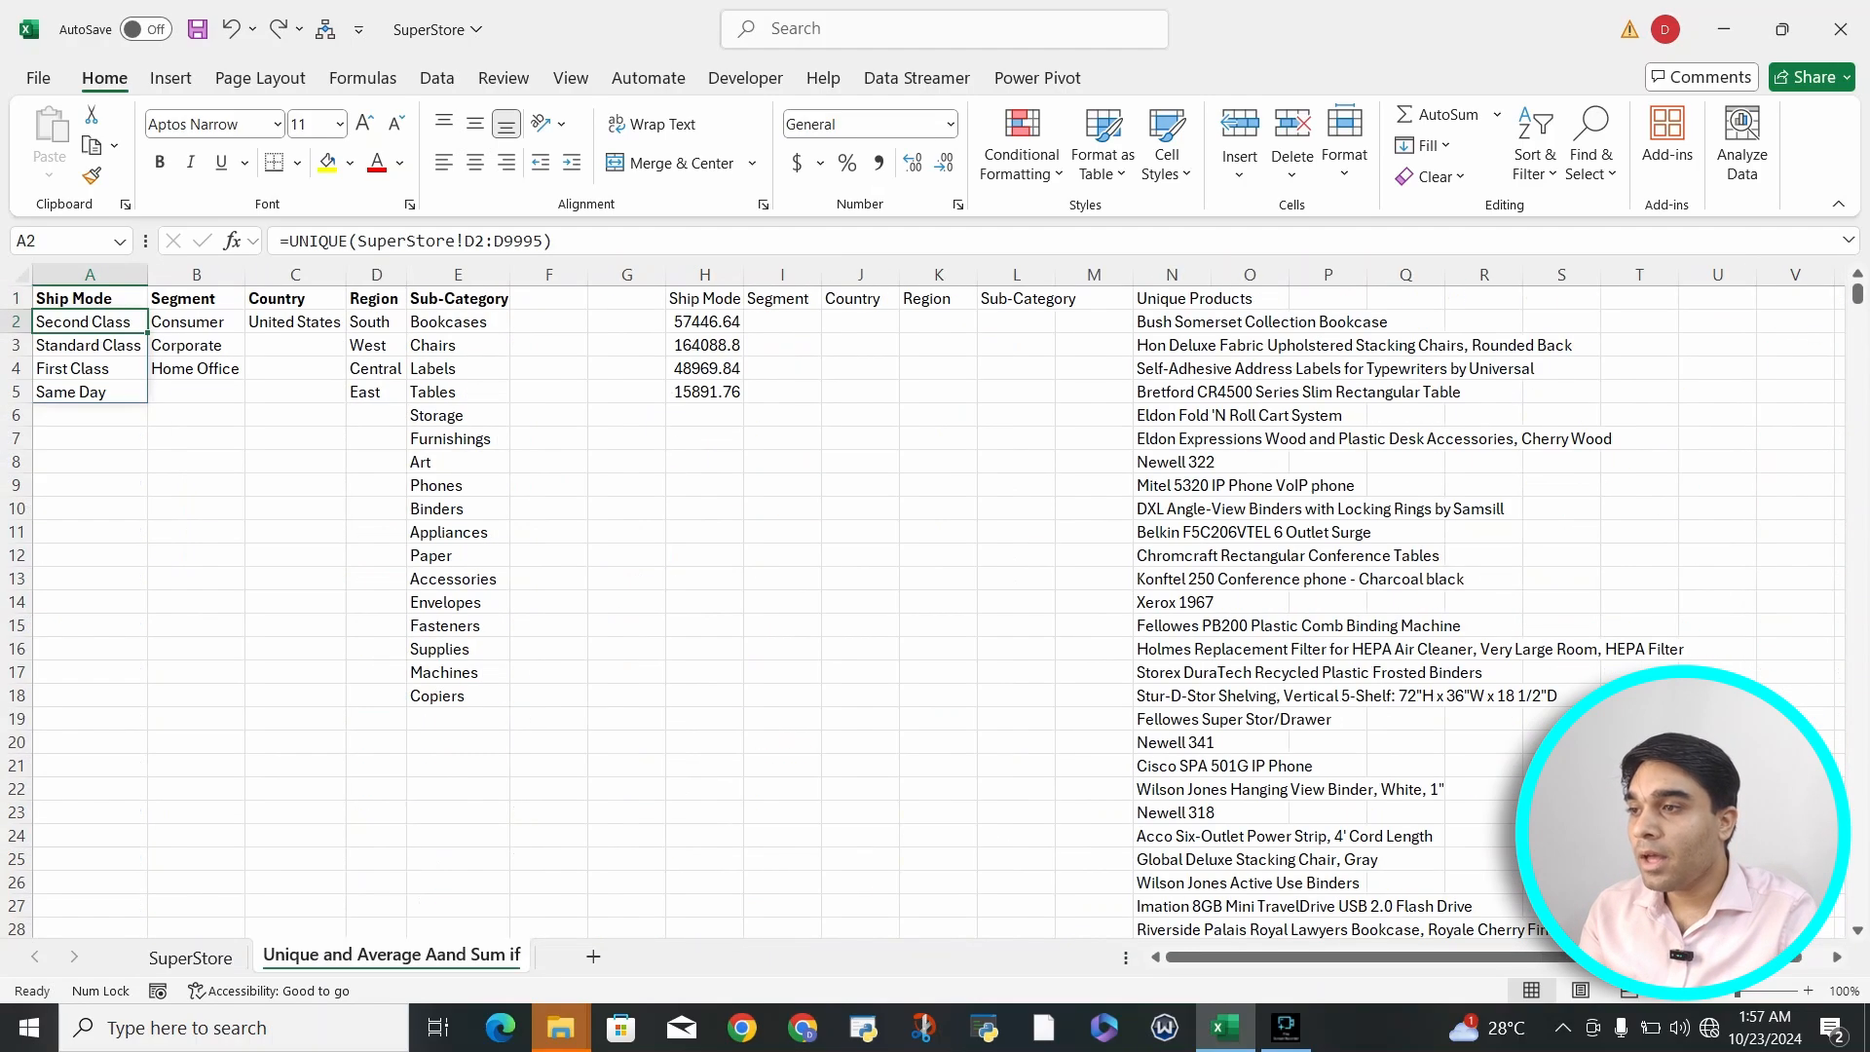
Step: Delete the entire Country column C from the unique-value lists beside the Segment column
{"action": "key", "text": "Up"}
{"action": "key", "text": "shift+Right"}
{"action": "key", "text": "shift+Right"}
{"action": "key", "text": "shift+Right"}
{"action": "key", "text": "shift+Right"}
{"action": "key", "text": "shift+Right"}
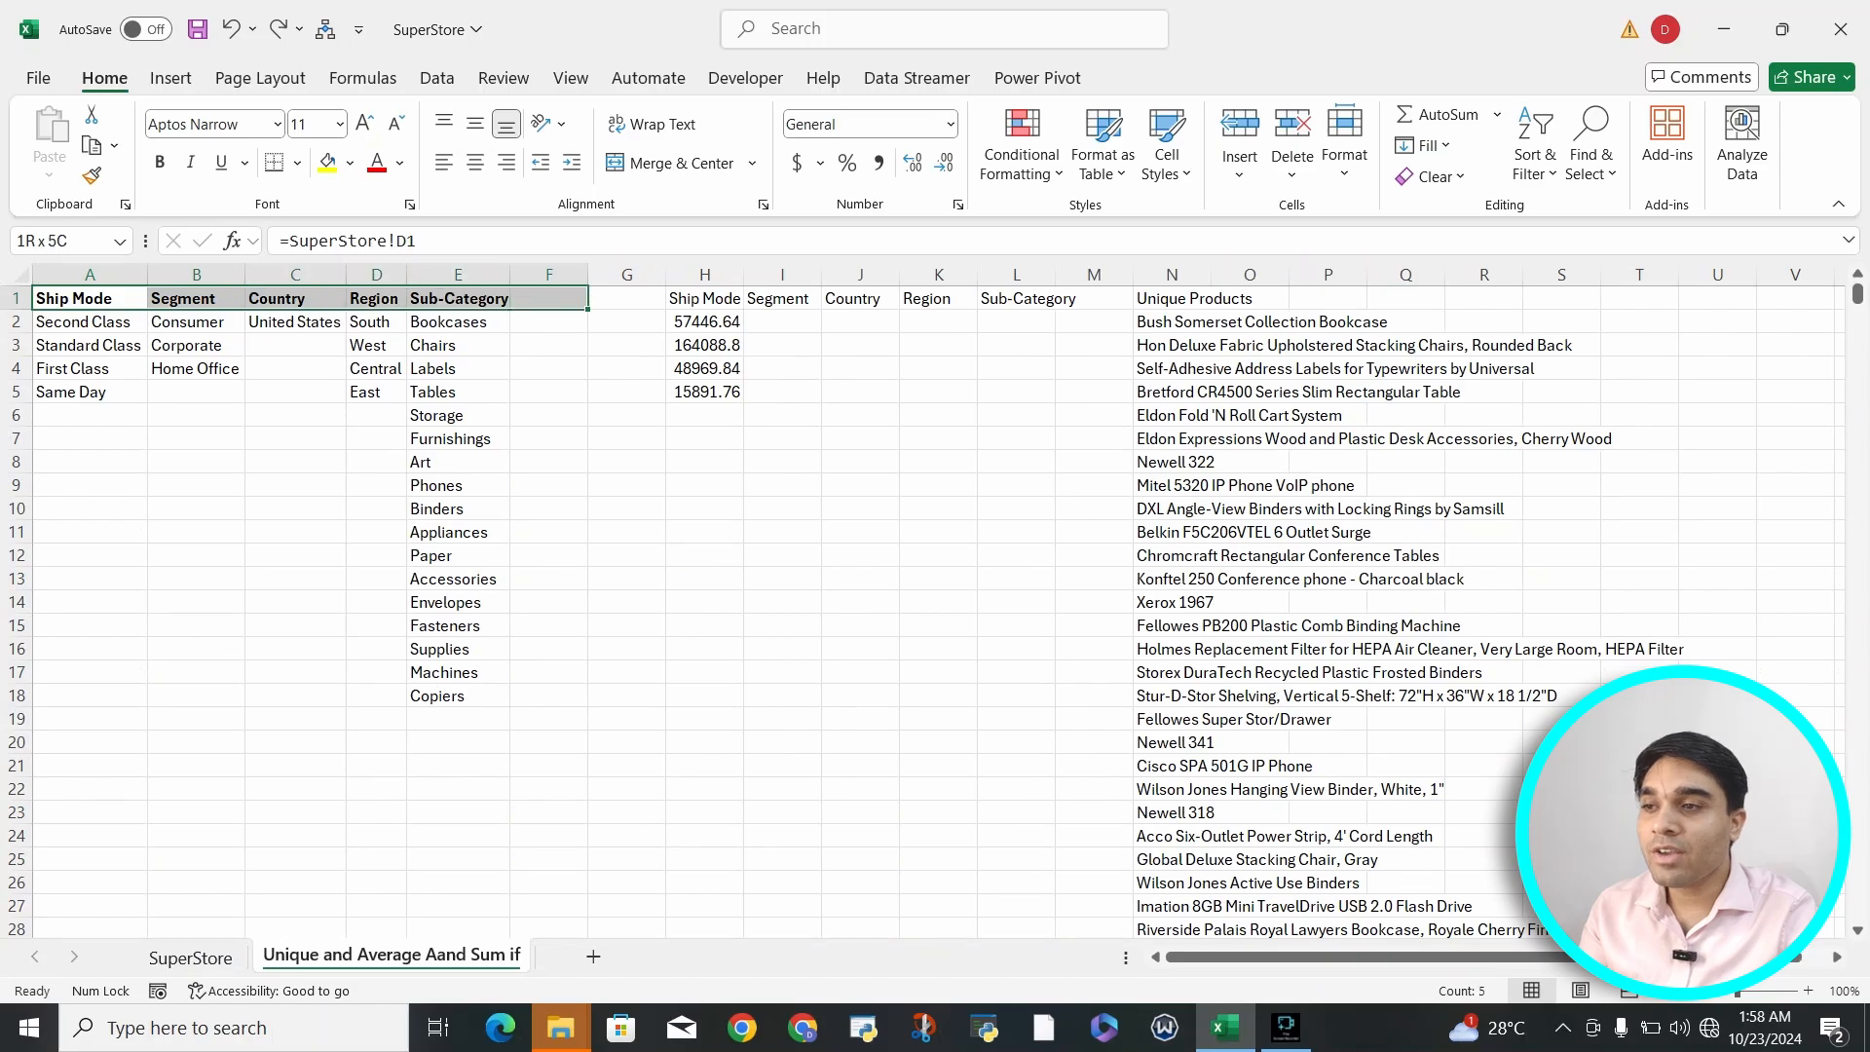
{"action": "left_click", "coordinate": [295, 274]}
{"action": "right_click", "coordinate": [295, 276]}
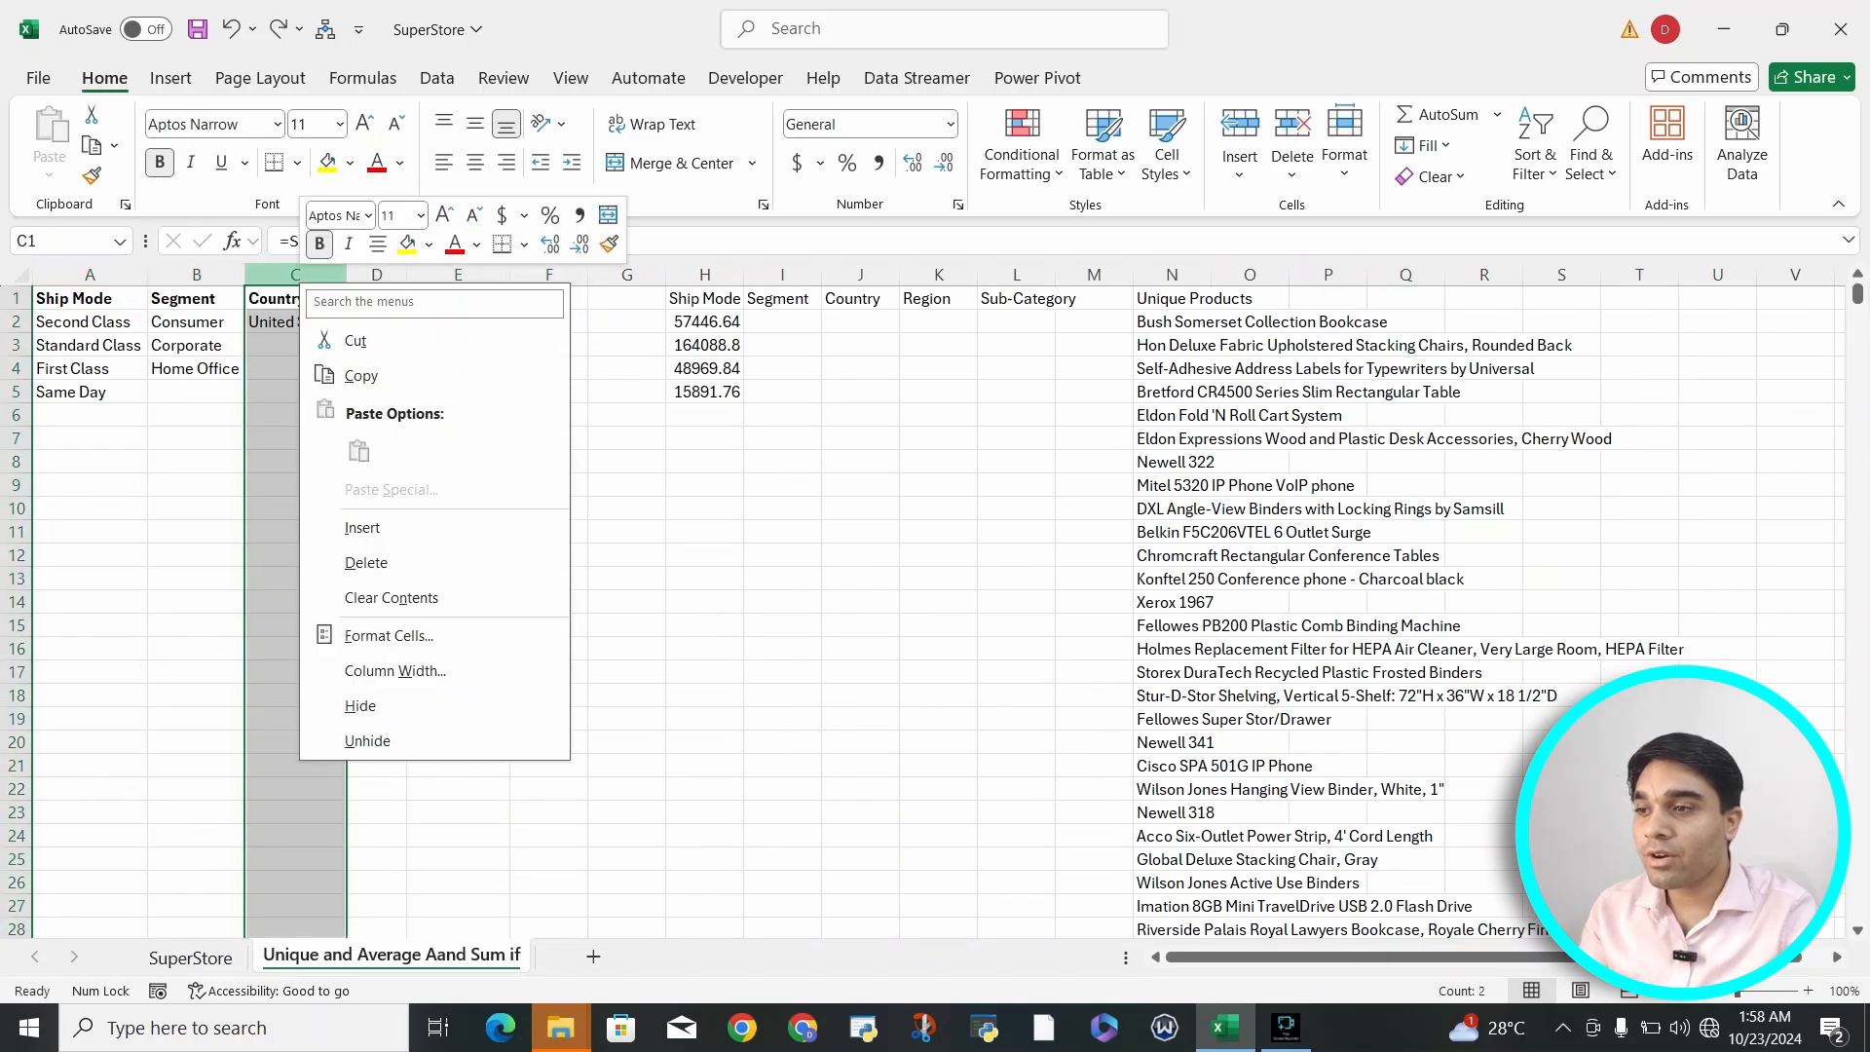
{"action": "left_click", "coordinate": [365, 562]}
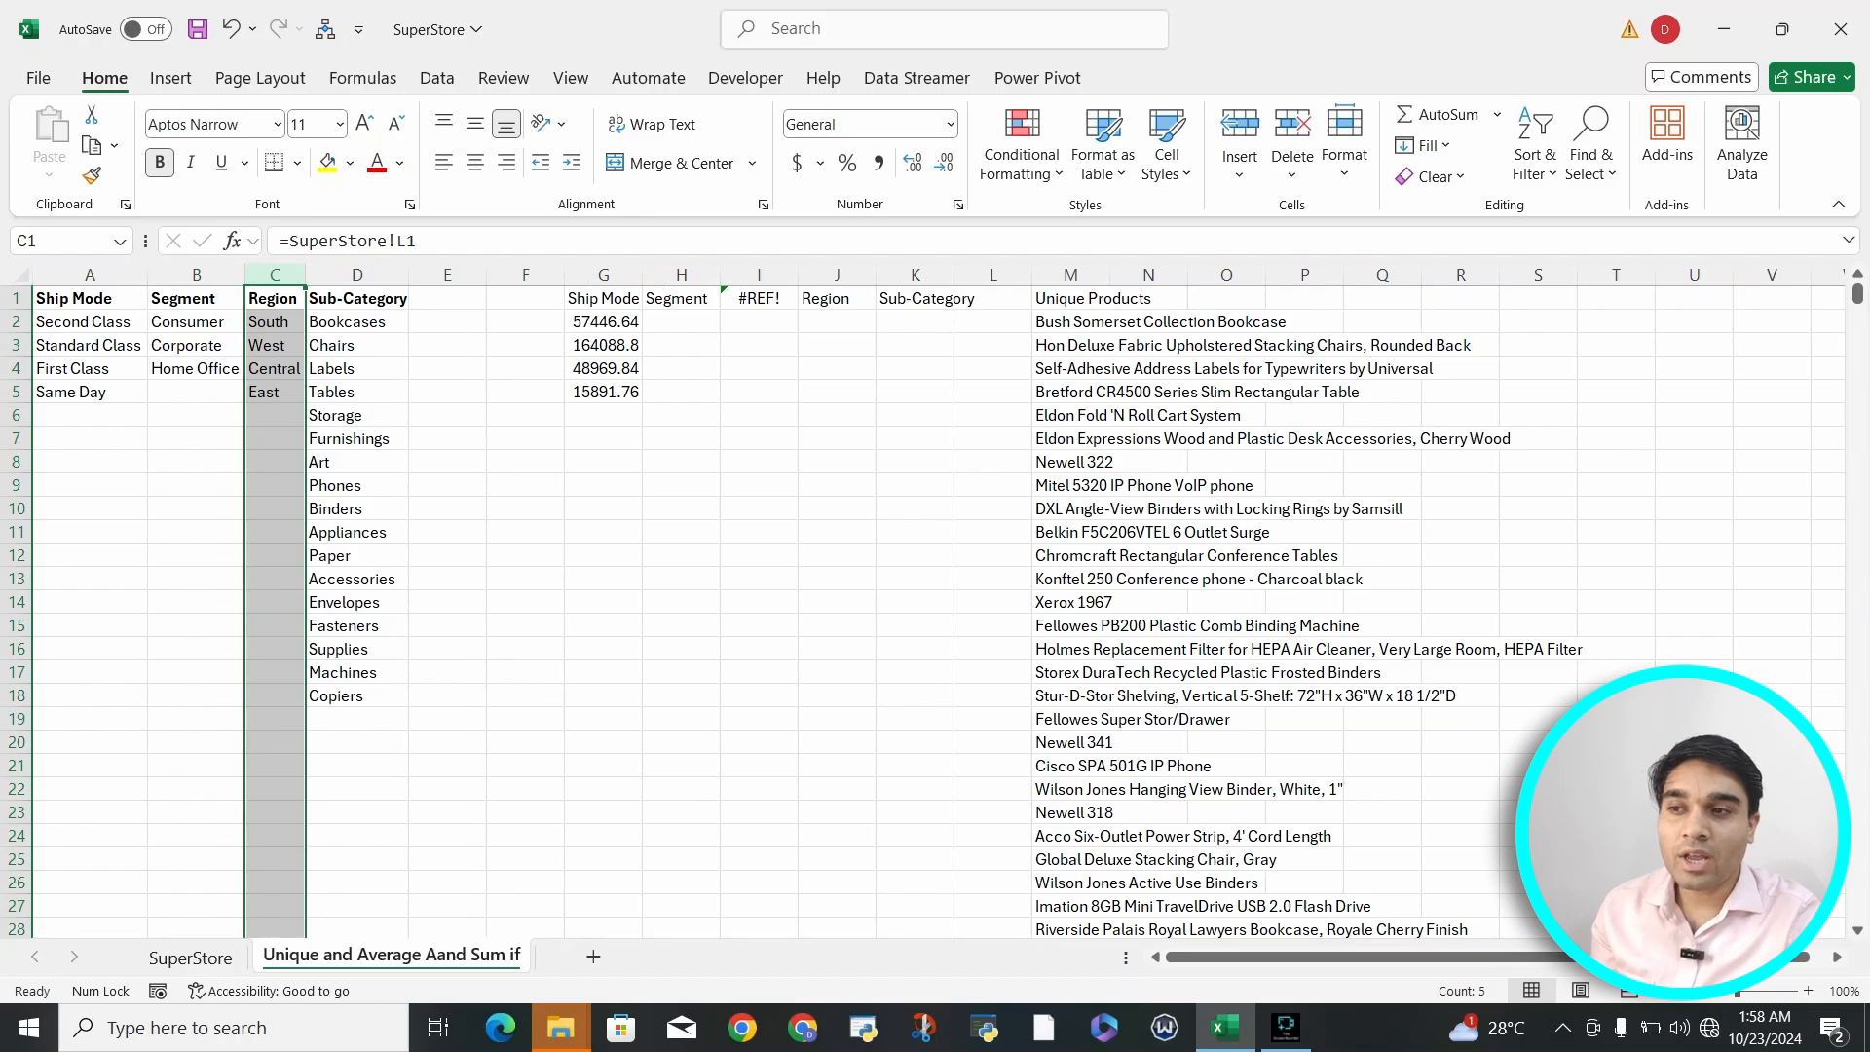
Step: Delete column I, whose header shows #REF!, from the Ship Mode, Segment and Region summary headings
{"action": "left_click", "coordinate": [759, 274]}
{"action": "right_click", "coordinate": [759, 276]}
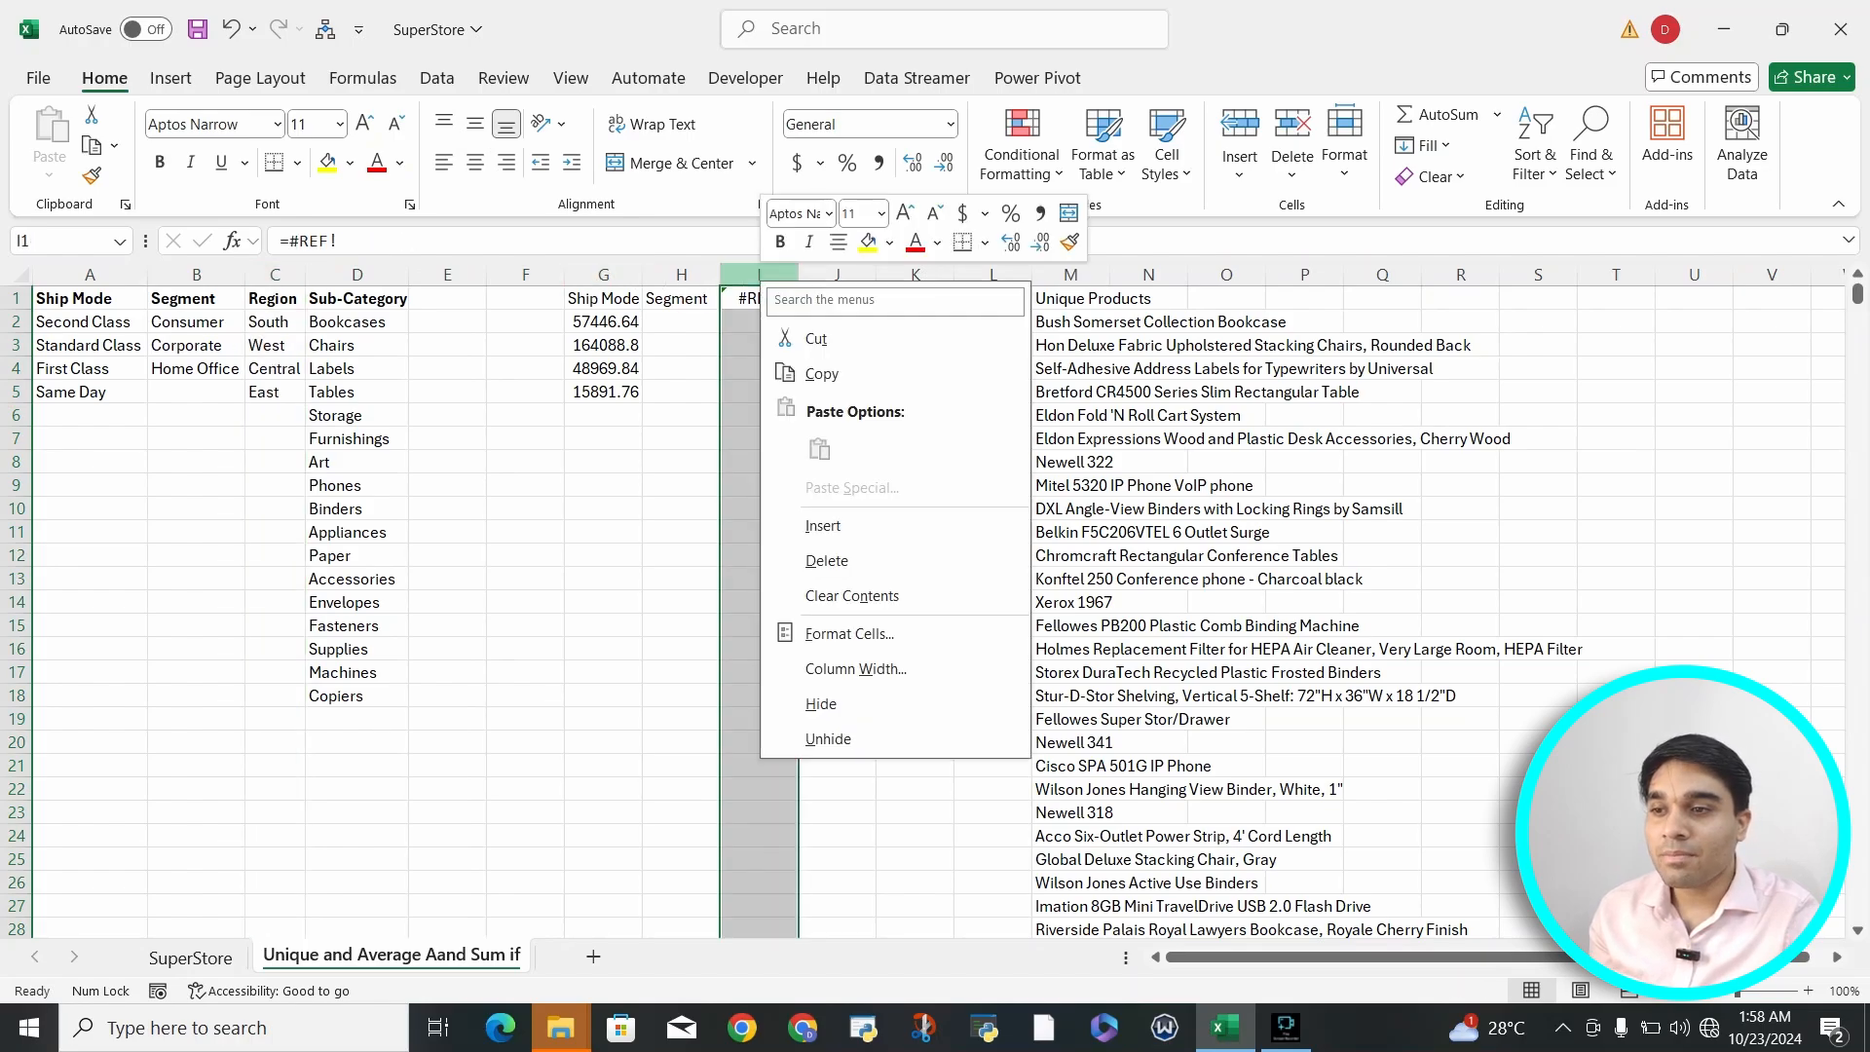
{"action": "left_click", "coordinate": [827, 562]}
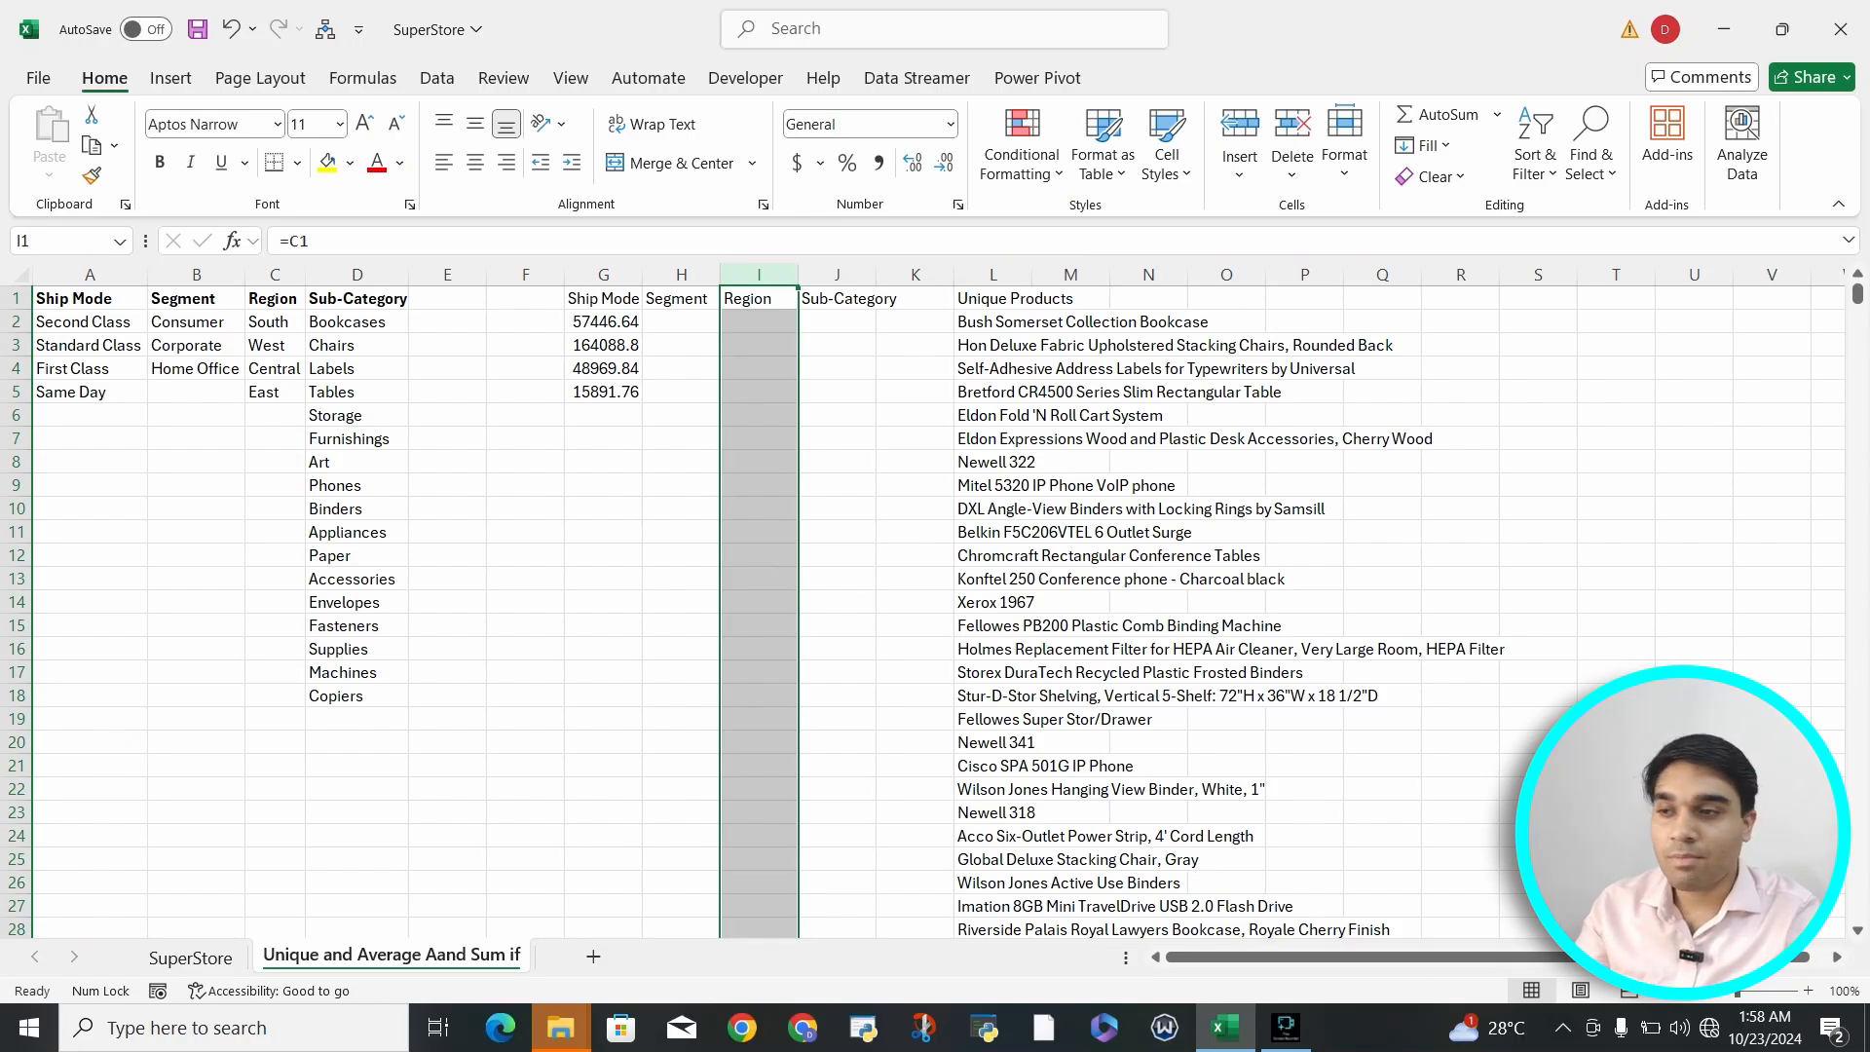
Step: Inspect the SUMIF formula in G2 and the UNIQUE formulas for Ship Mode, Segment, Region and Sub-Category in row 2
{"action": "left_click", "coordinate": [604, 321]}
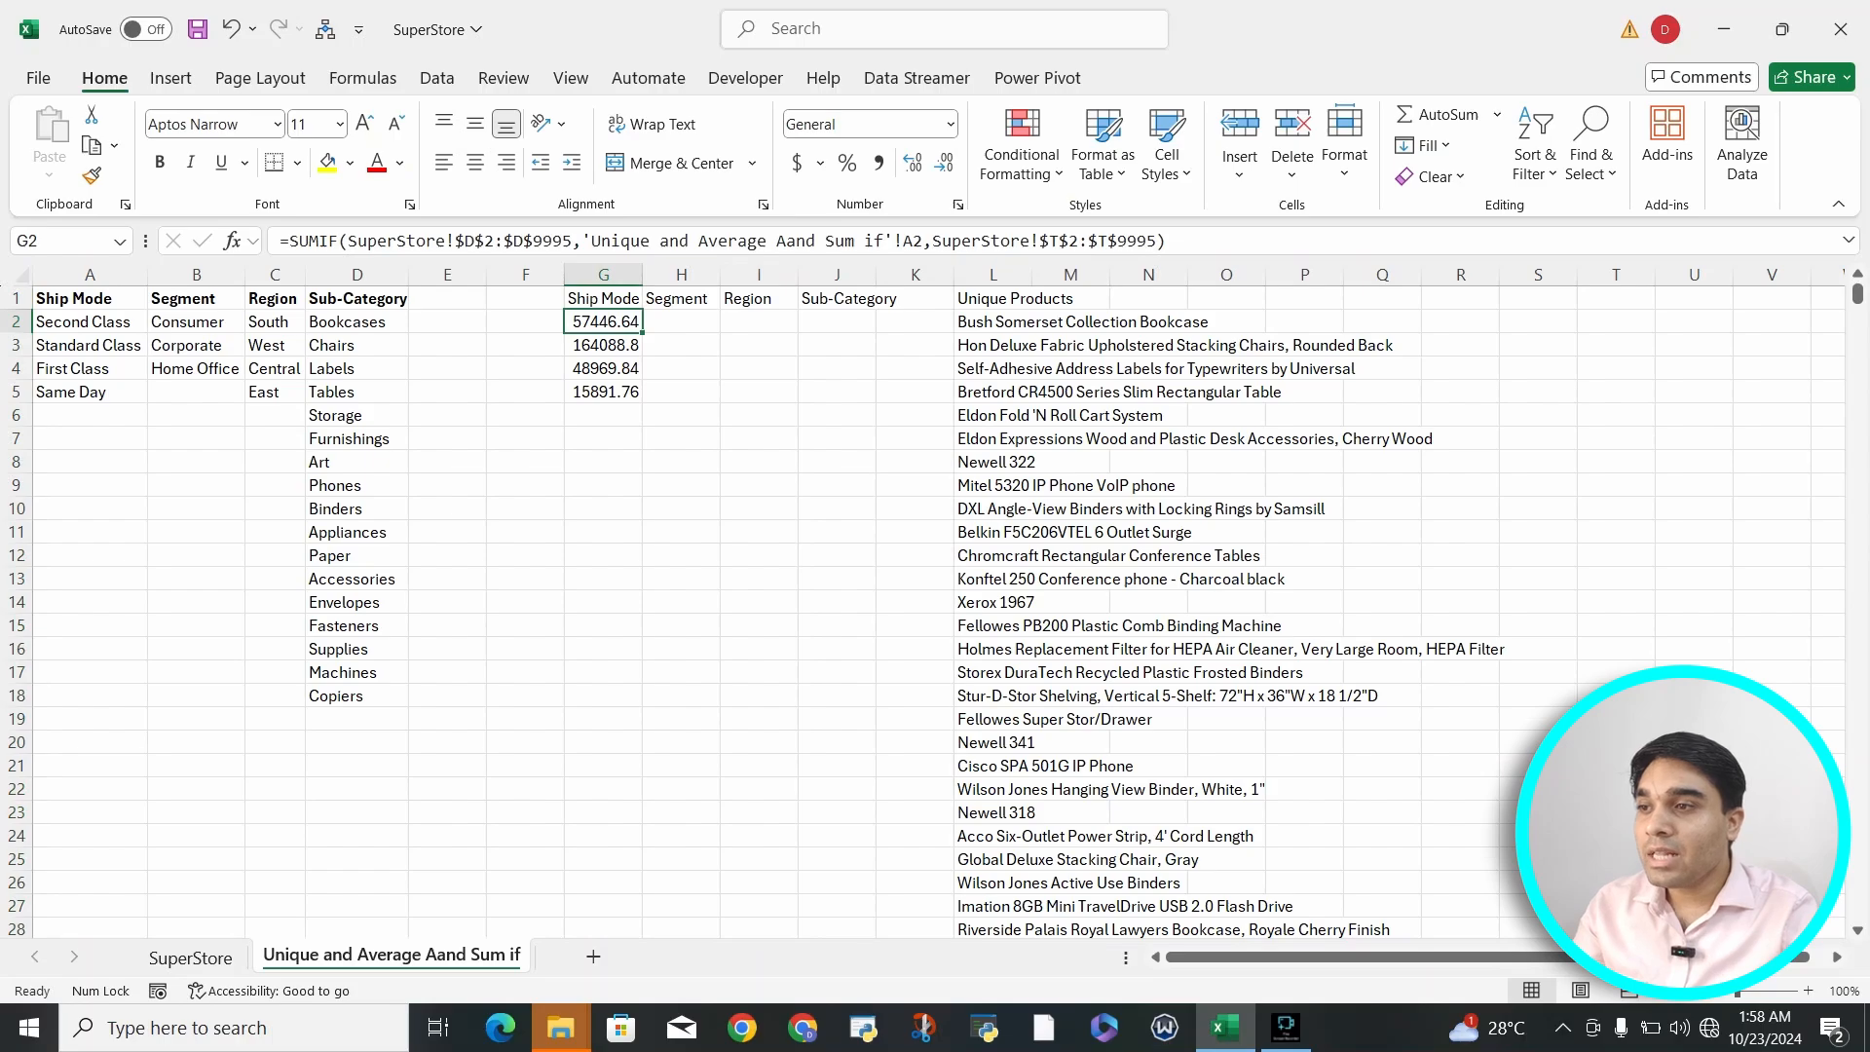
{"action": "left_click_drag", "start_coordinate": [89, 321], "coordinate": [187, 344]}
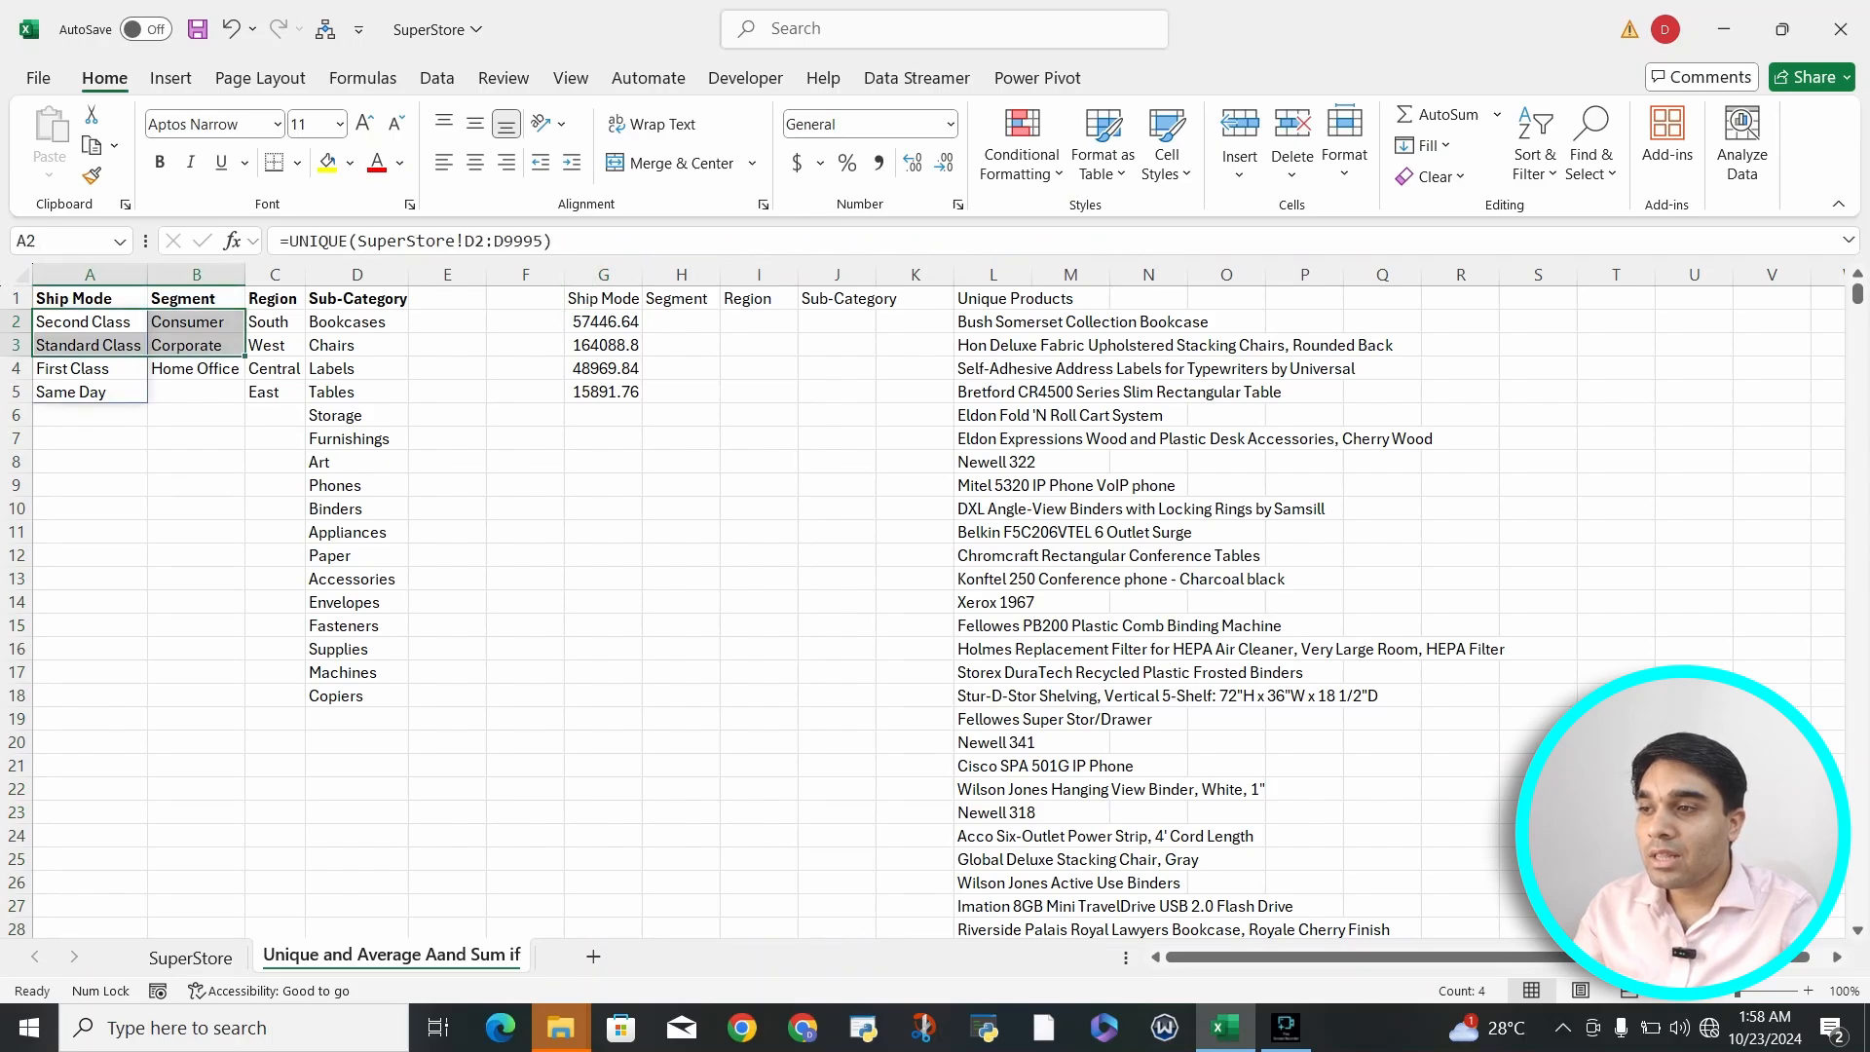
{"action": "left_click", "coordinate": [195, 321]}
{"action": "left_click", "coordinate": [275, 321]}
{"action": "left_click", "coordinate": [357, 321]}
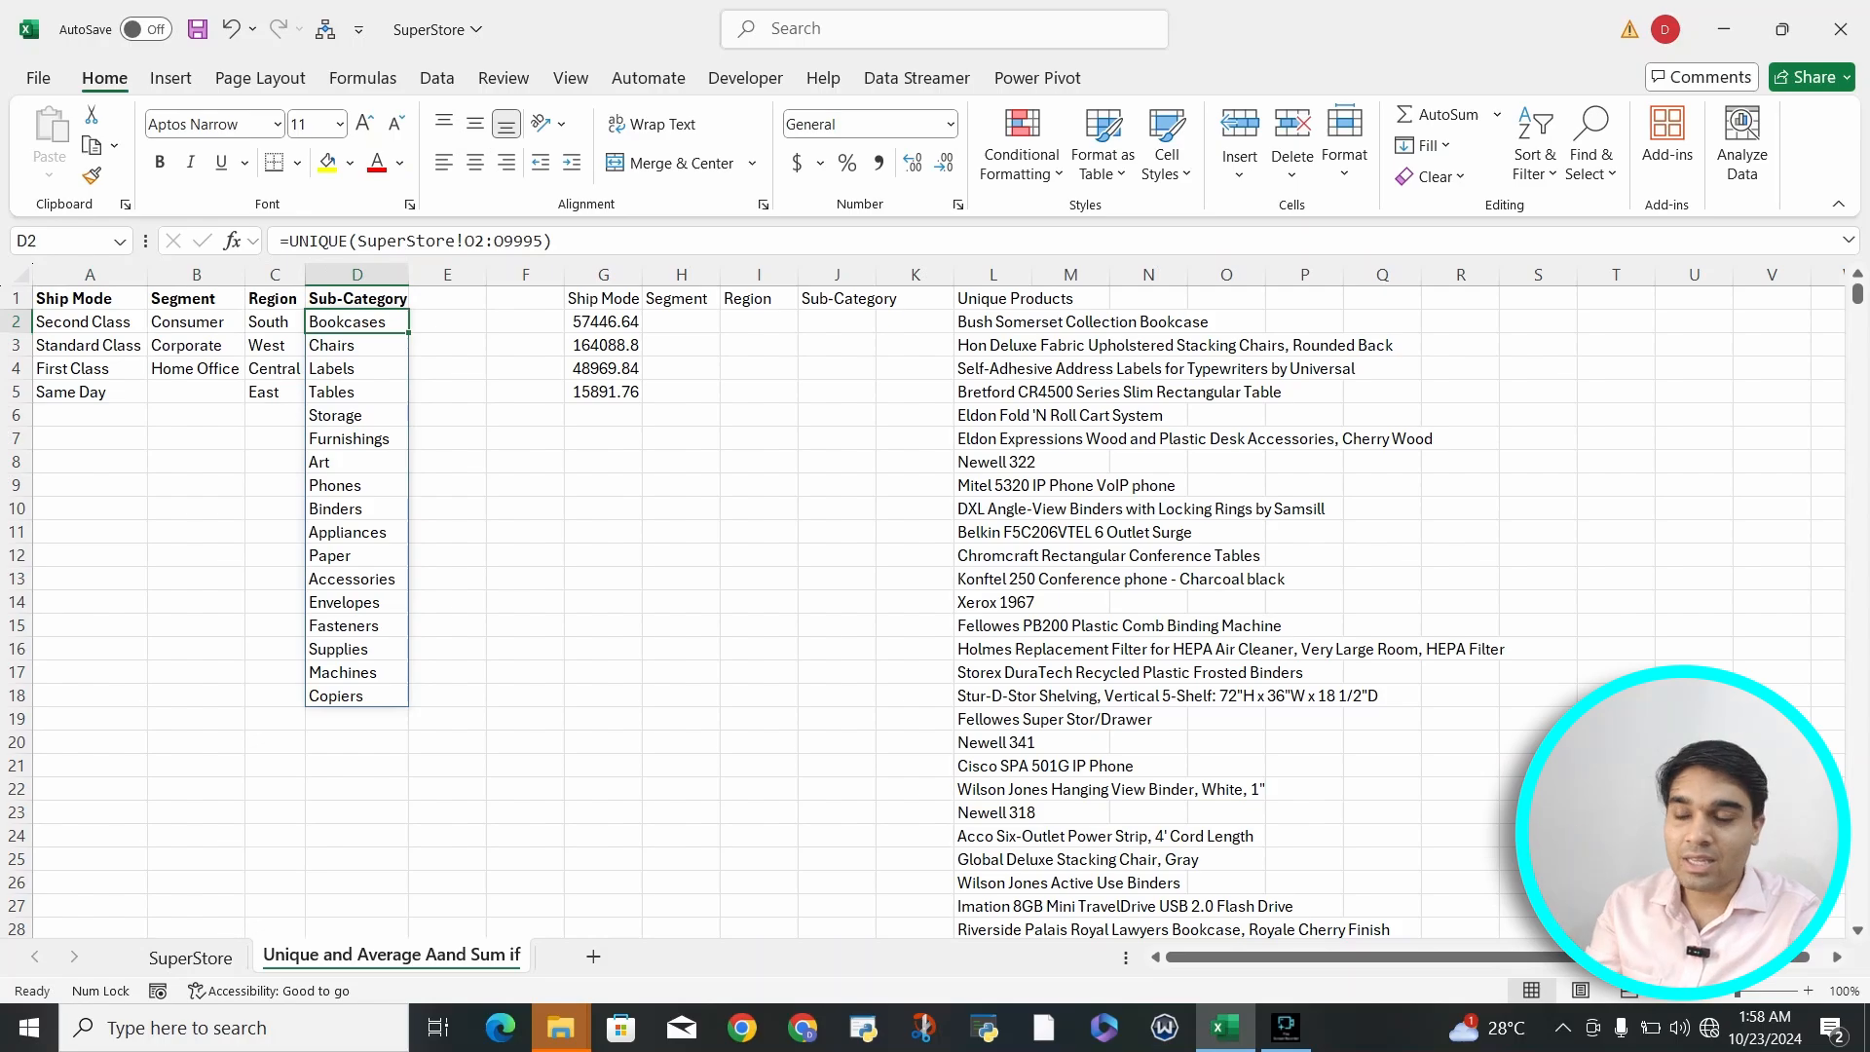
Step: Check the Order Date header on the SuperStore sheet and examine the Segment UNIQUE formula in B2 of the summary sheet
{"action": "key", "text": "ctrl+Page_Up"}
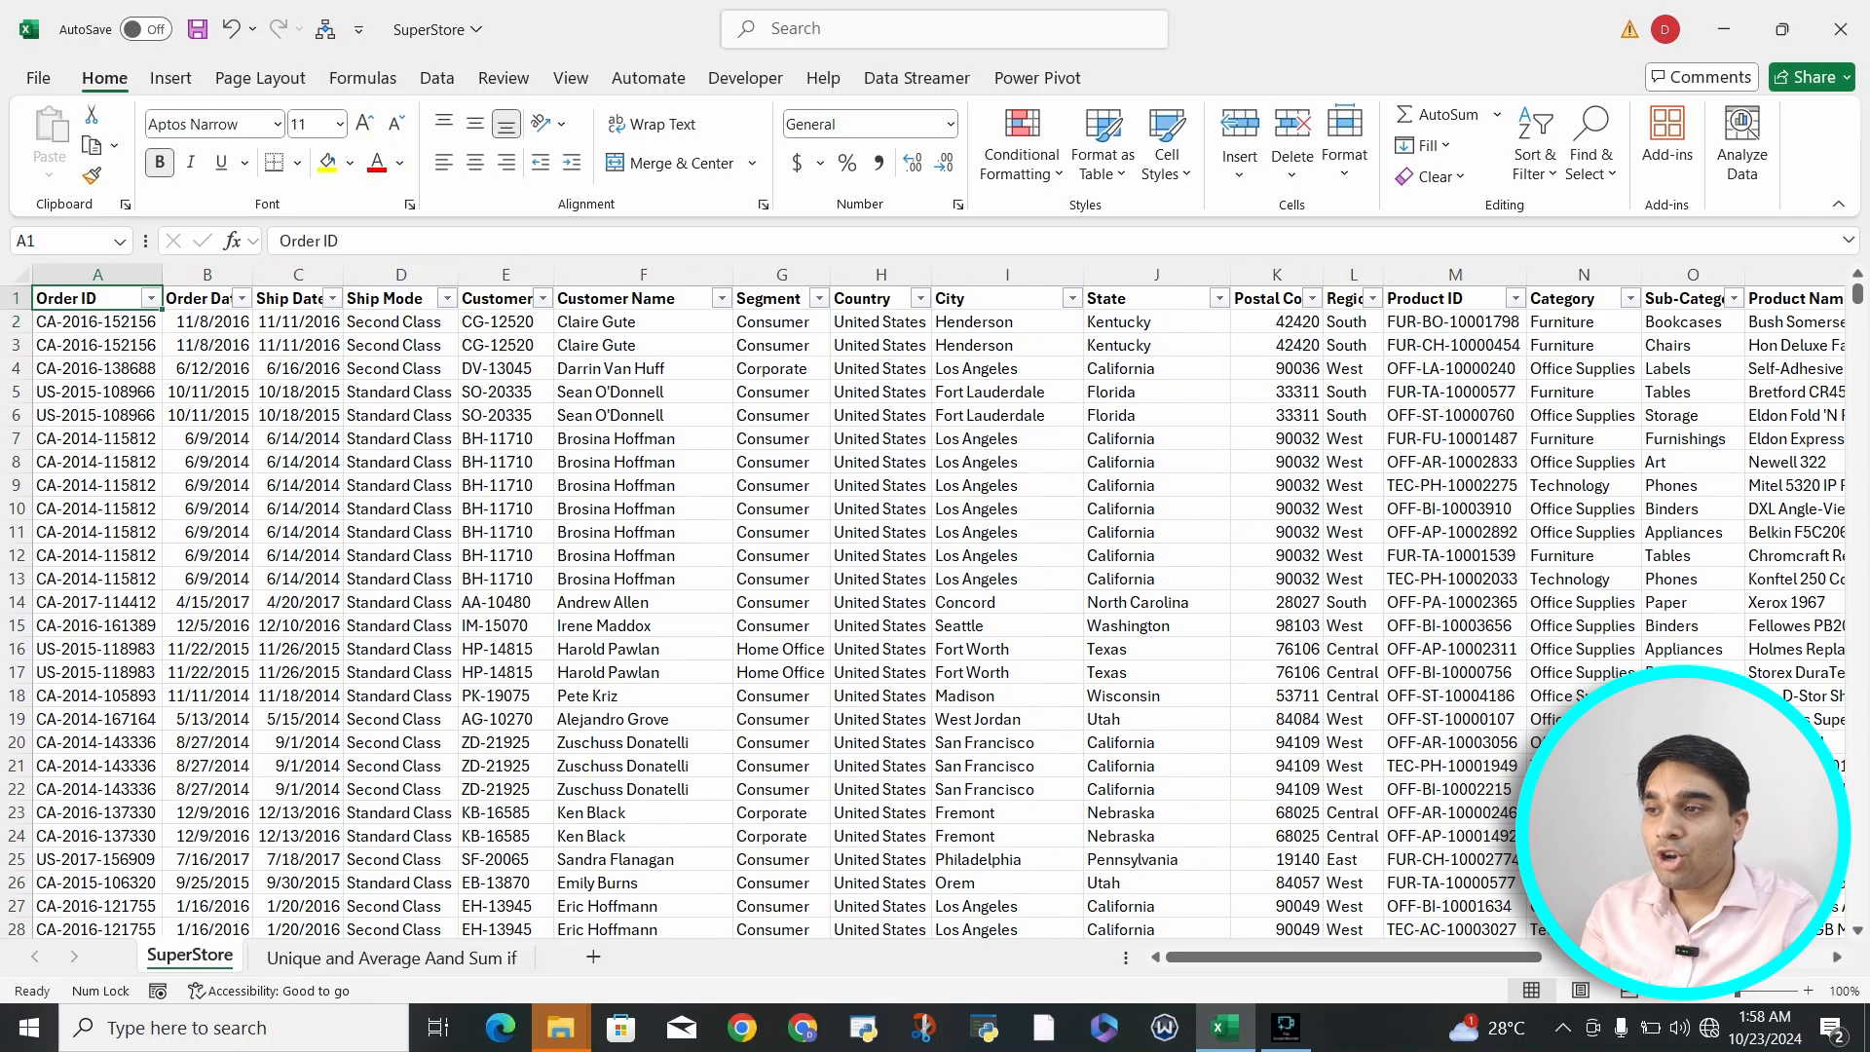
{"action": "left_click", "coordinate": [199, 298]}
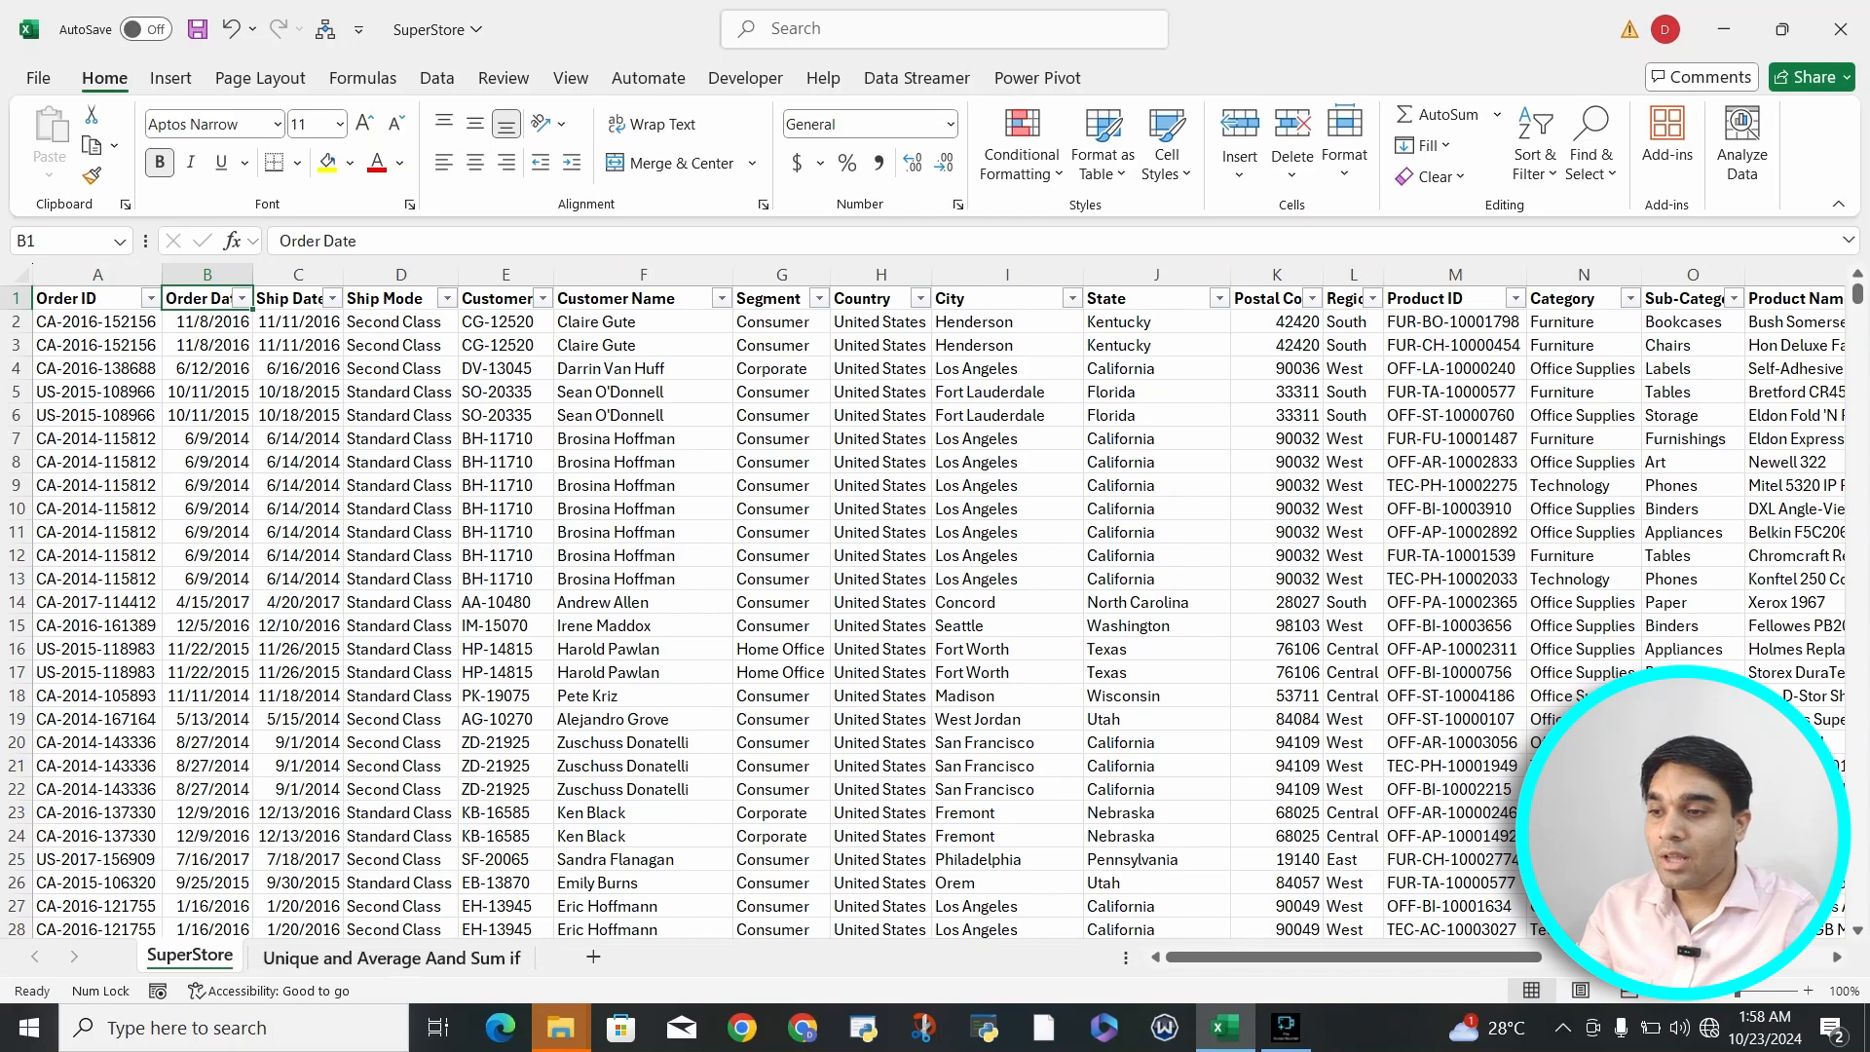
{"action": "key", "text": "ctrl+Page_Down"}
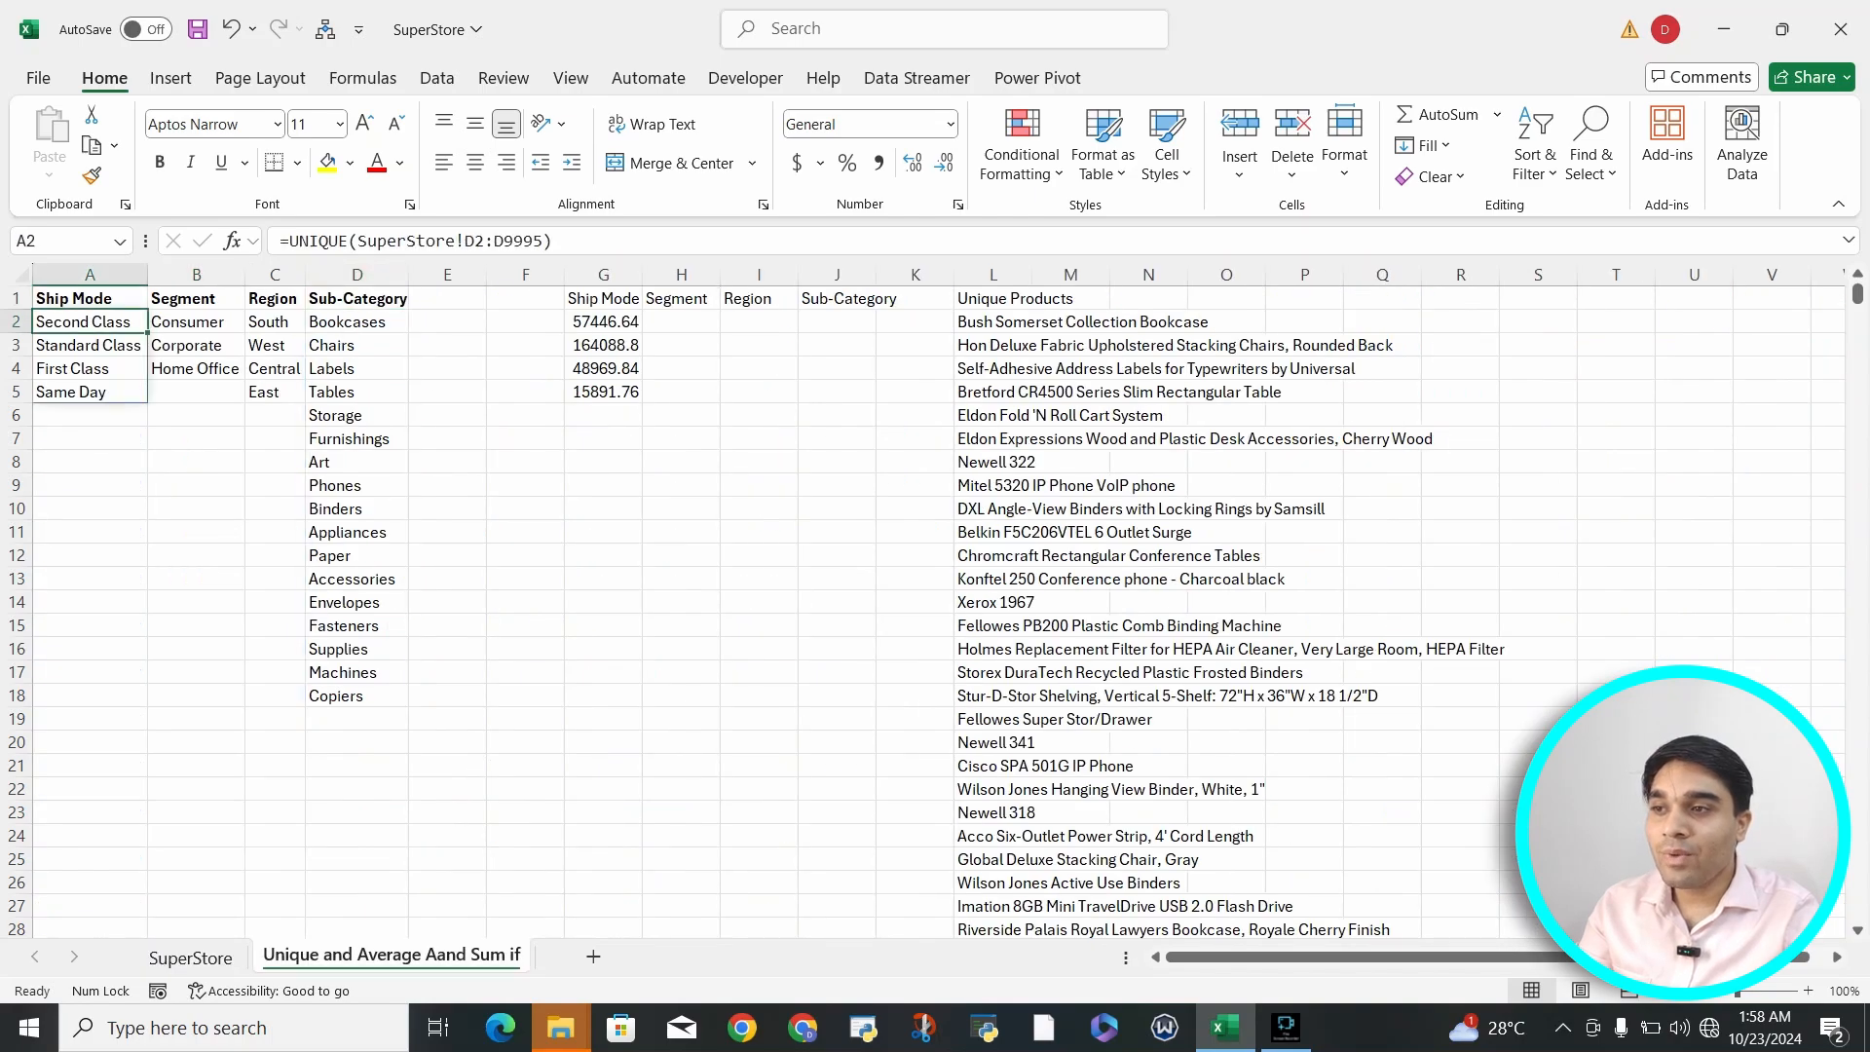
{"action": "left_click", "coordinate": [197, 323]}
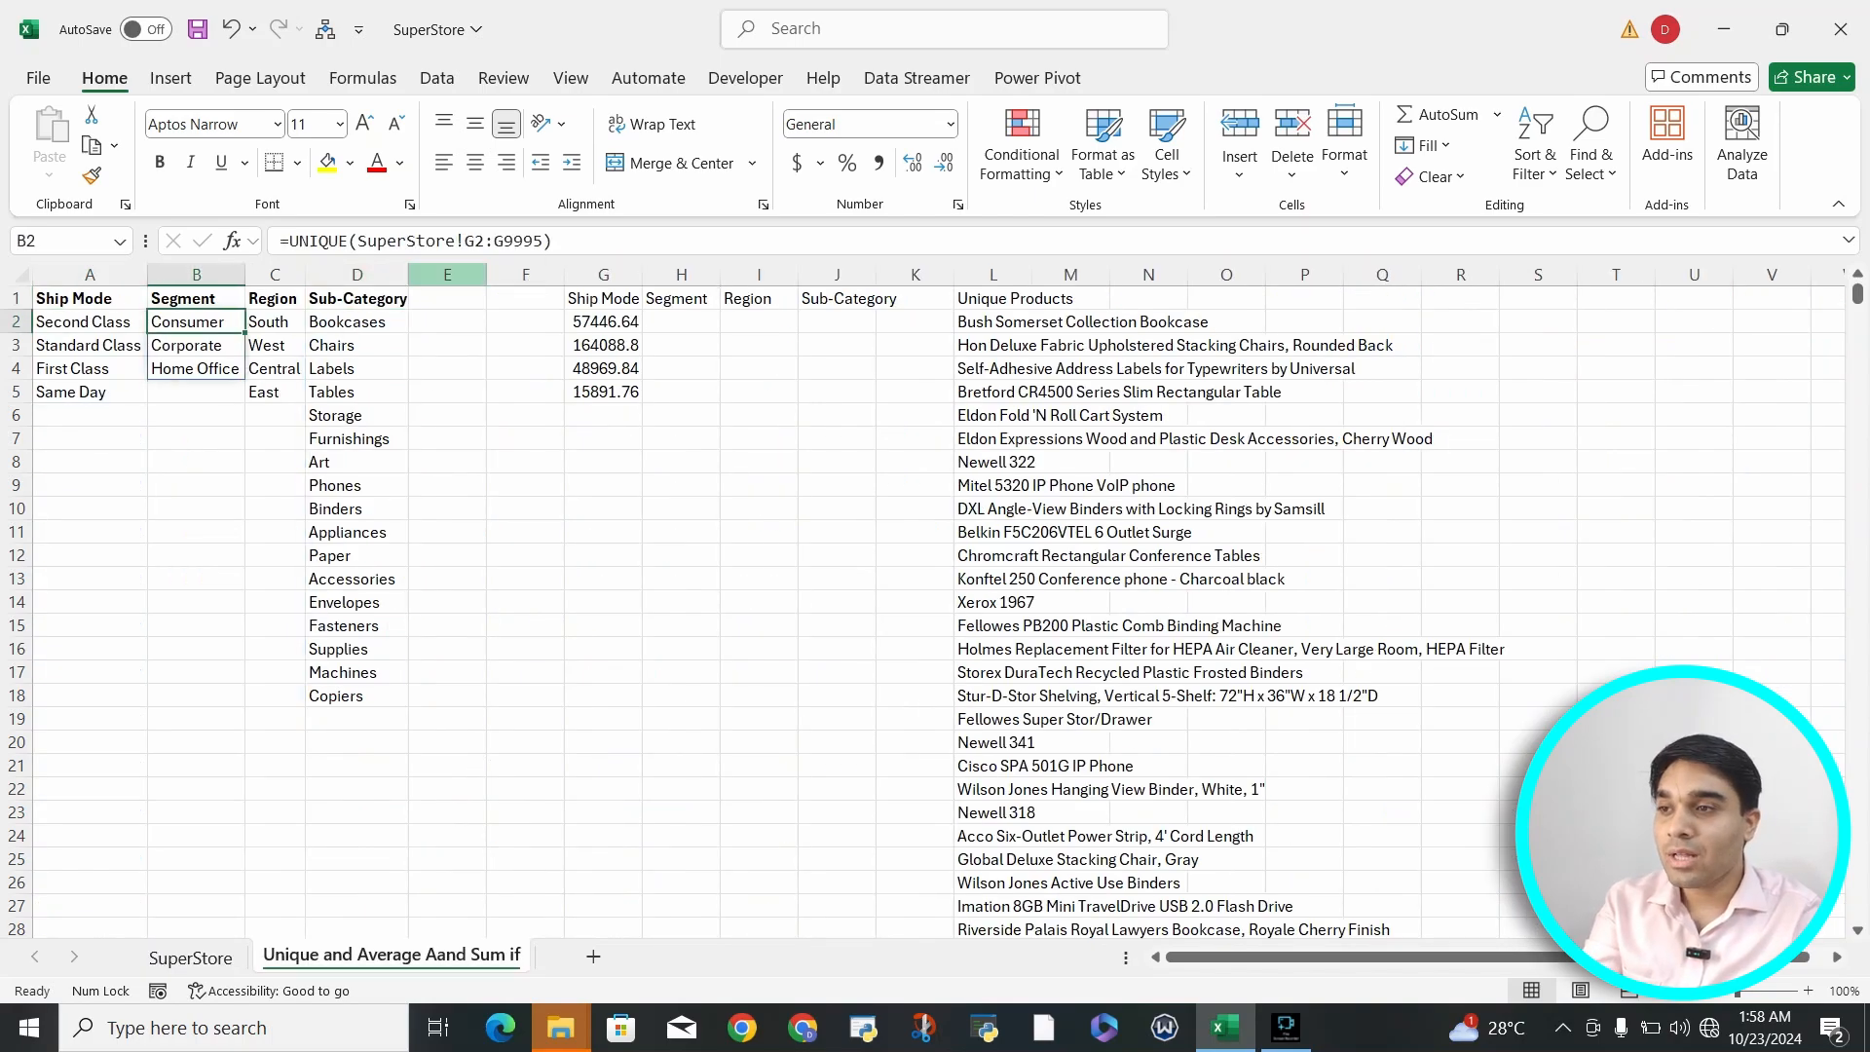
{"action": "left_click", "coordinate": [487, 242]}
{"action": "key", "text": "Return"}
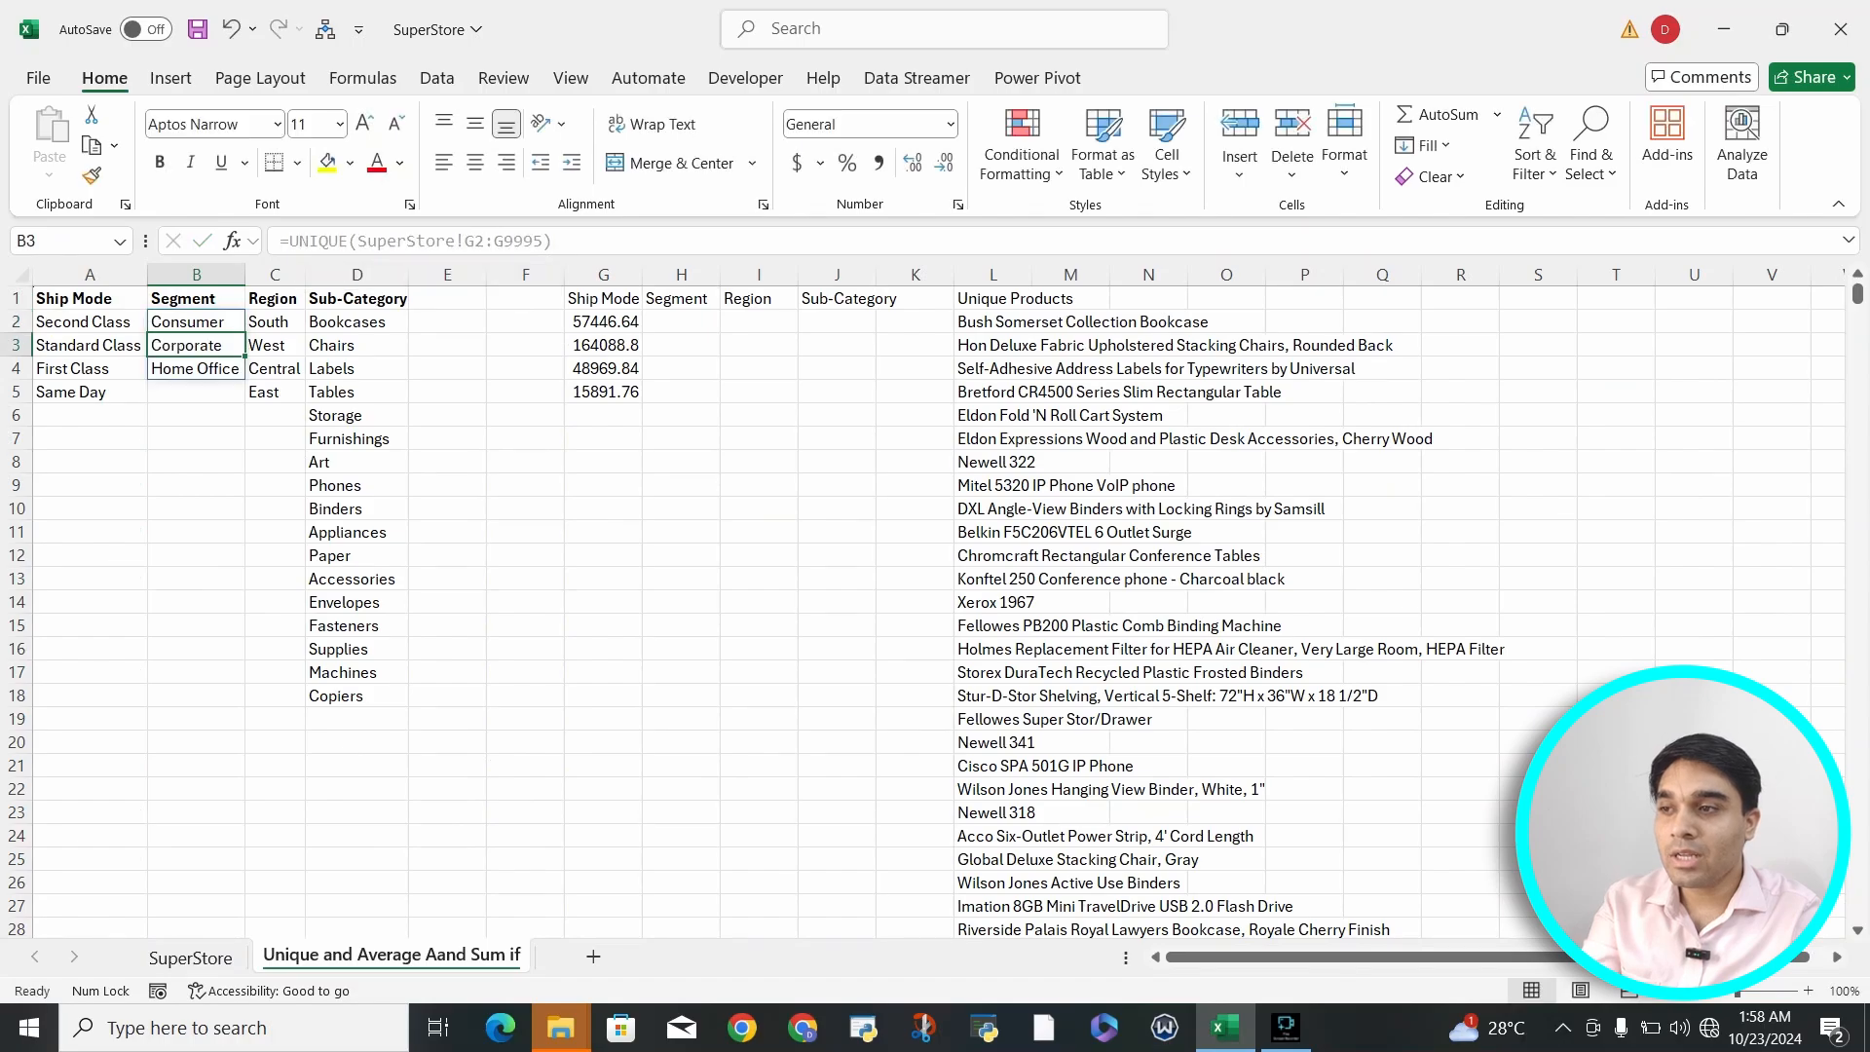
Step: Change the Region formula in C2 to =UNIQUE(SuperStore!L1:L9995) and undo the change
{"action": "key", "text": "Up"}
{"action": "key", "text": "Right"}
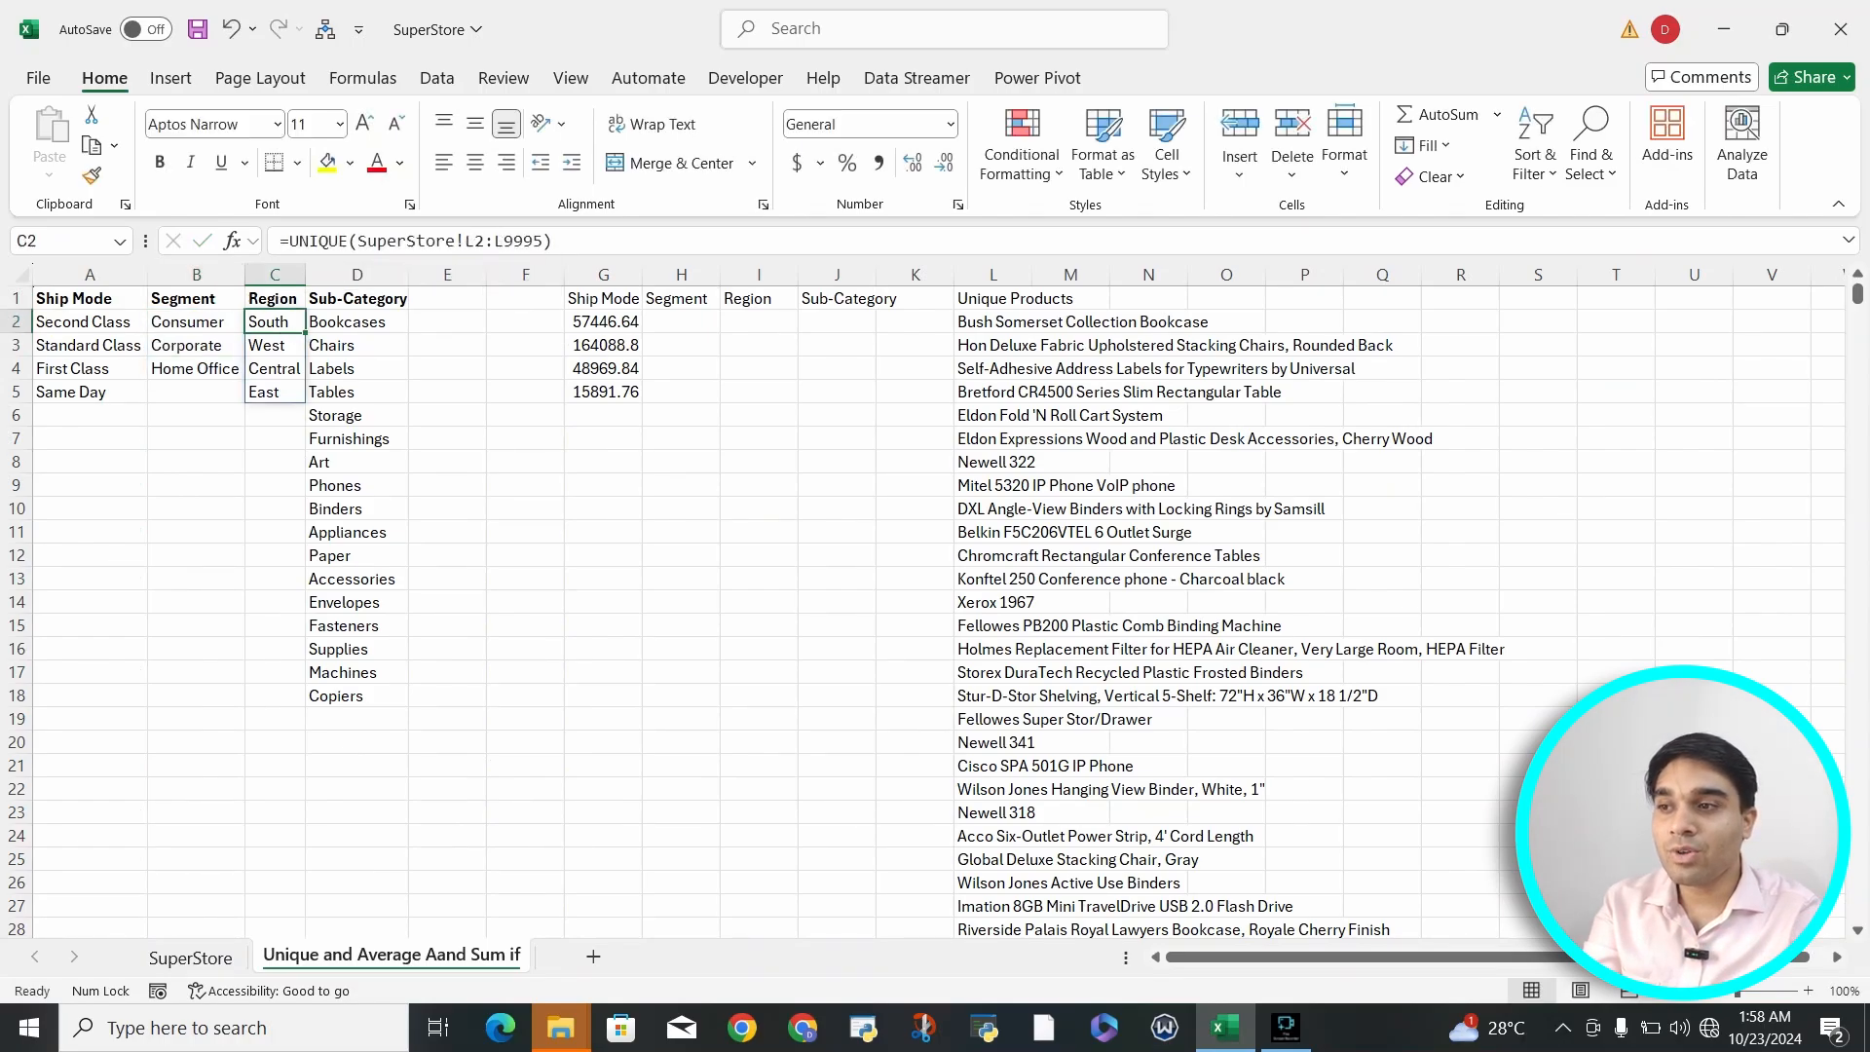
{"action": "left_click", "coordinate": [477, 241]}
{"action": "key", "text": "Right"}
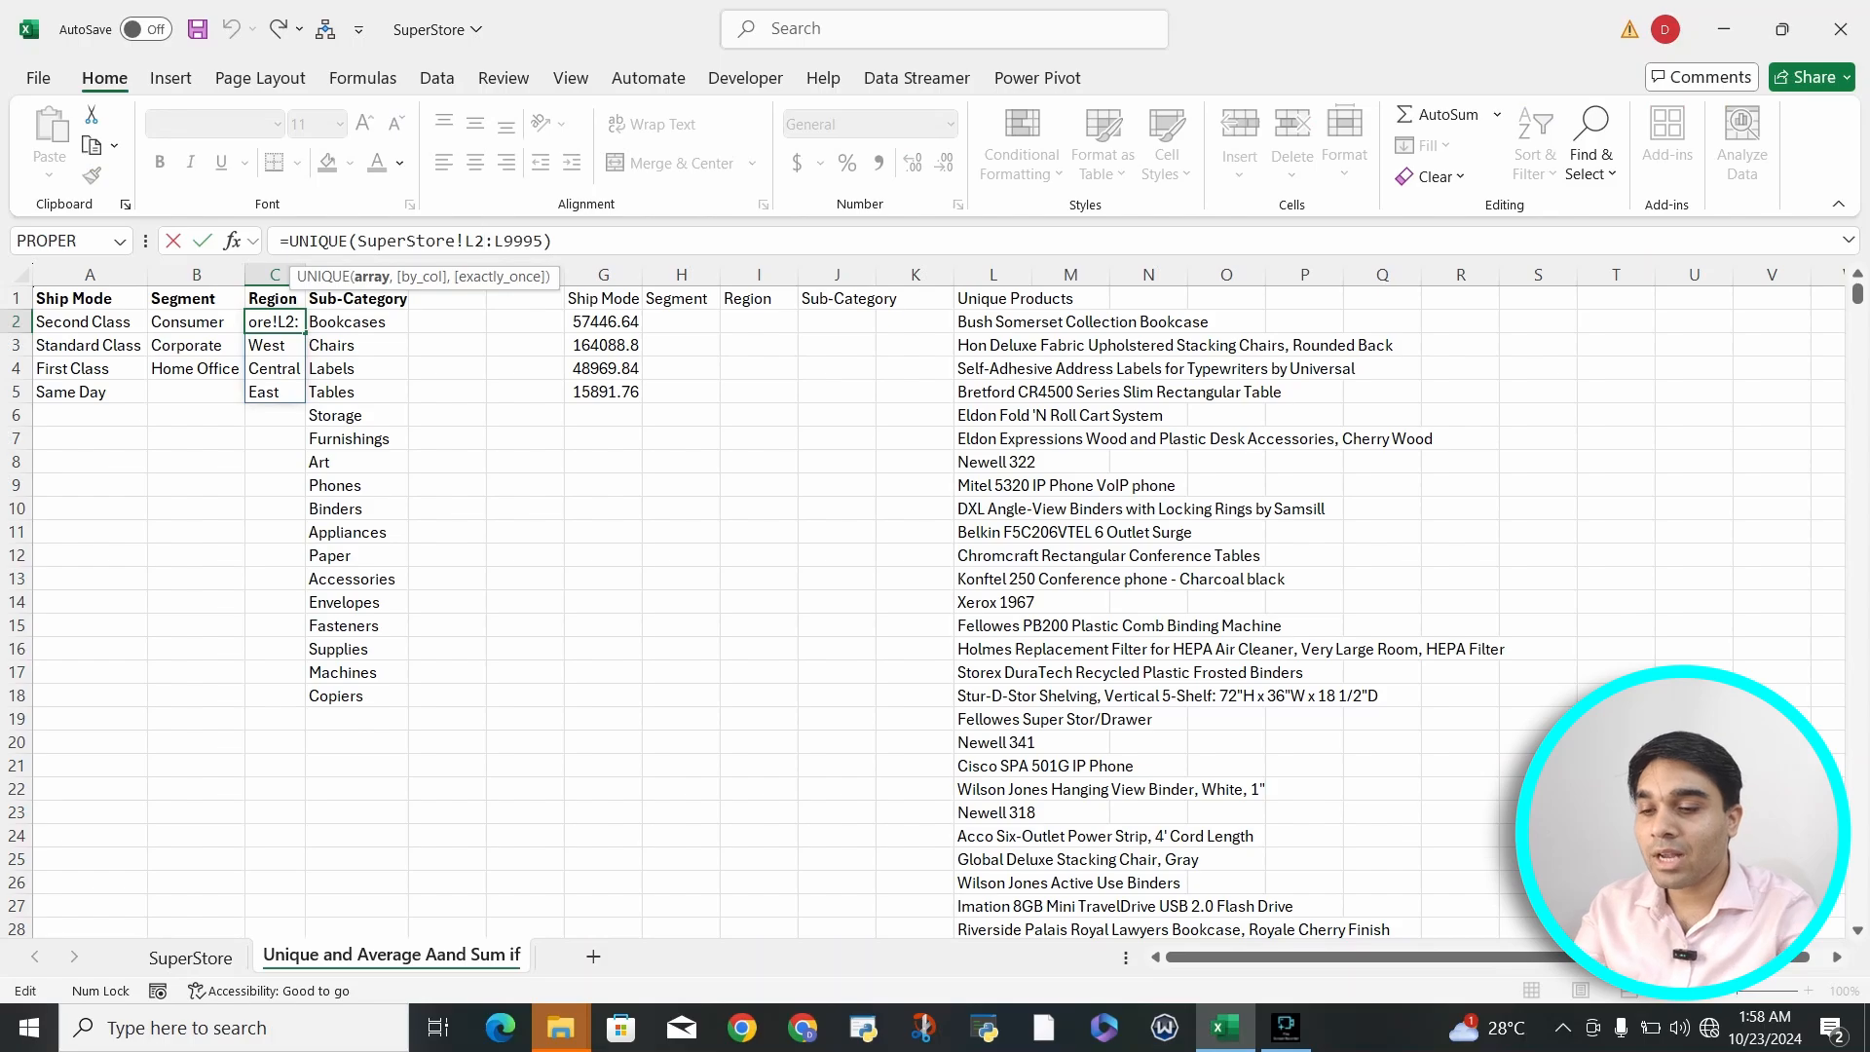
{"action": "key", "text": "BackSpace"}
{"action": "type", "text": "1"}
{"action": "key", "text": "Return"}
{"action": "key", "text": "Up"}
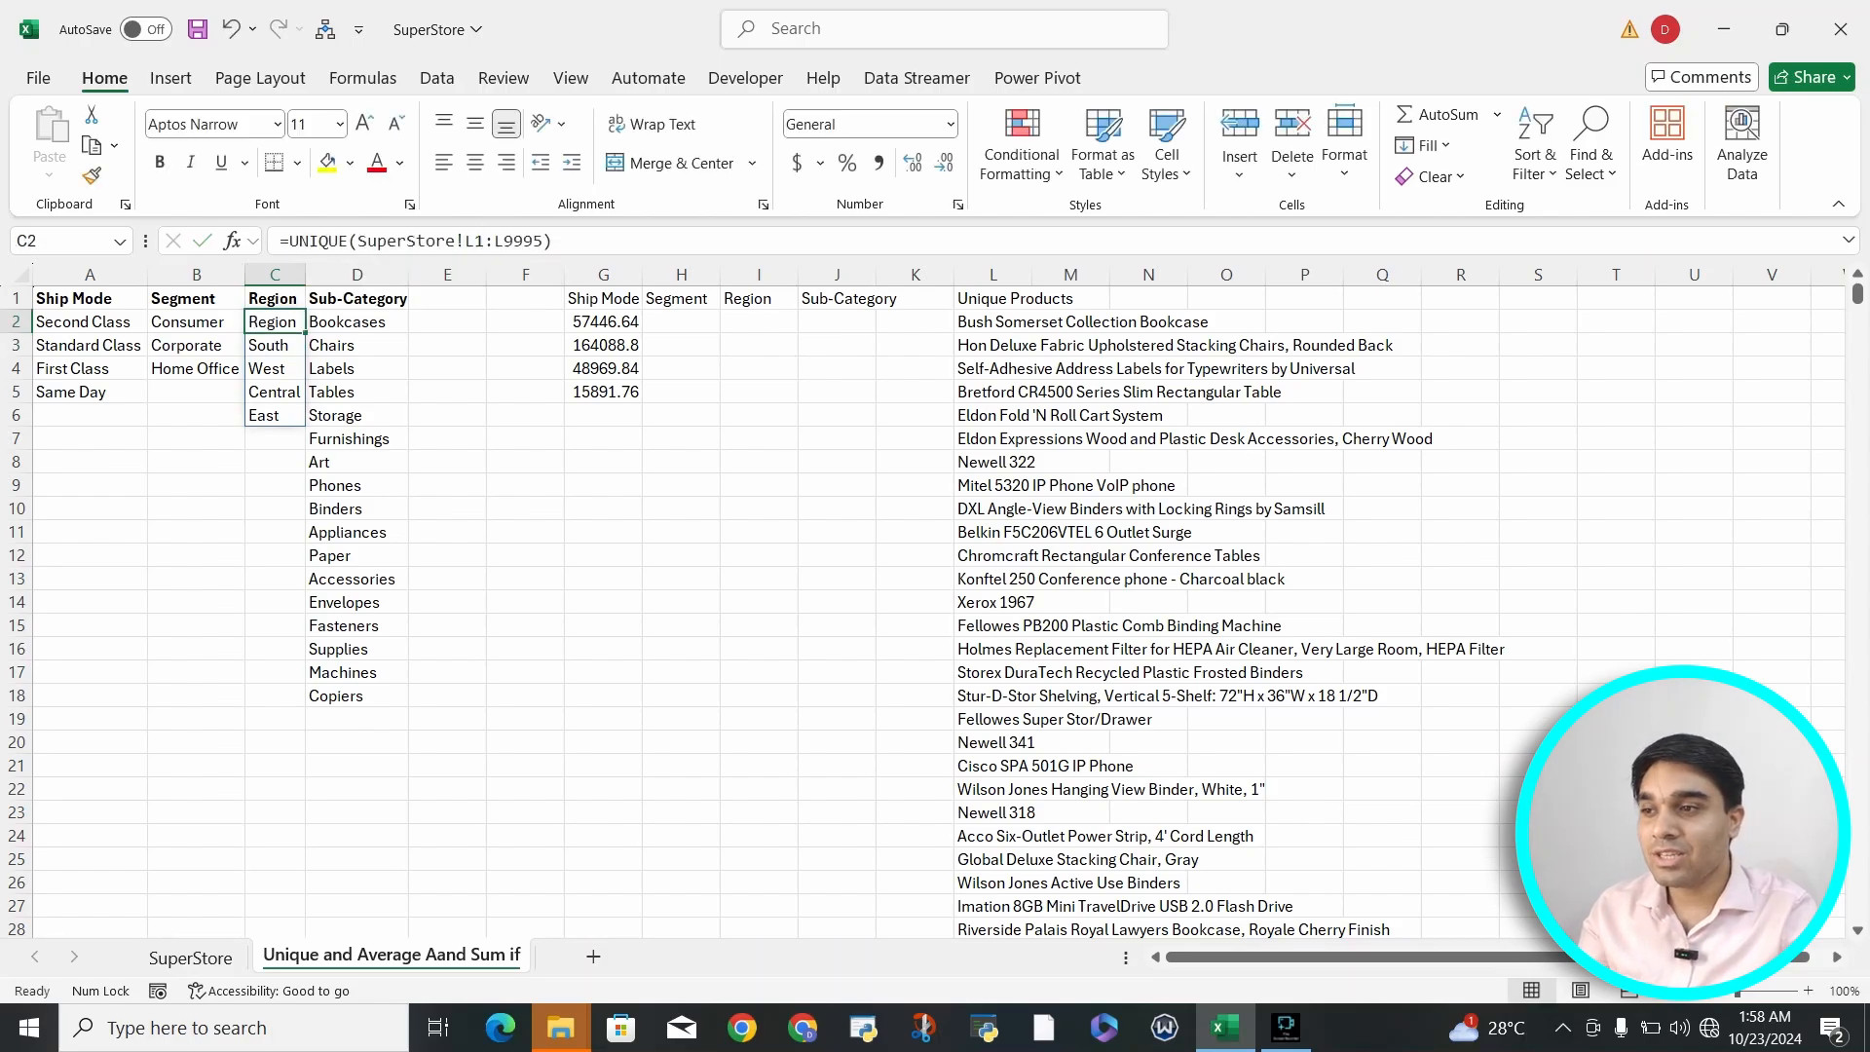
{"action": "key", "text": "ctrl+z"}
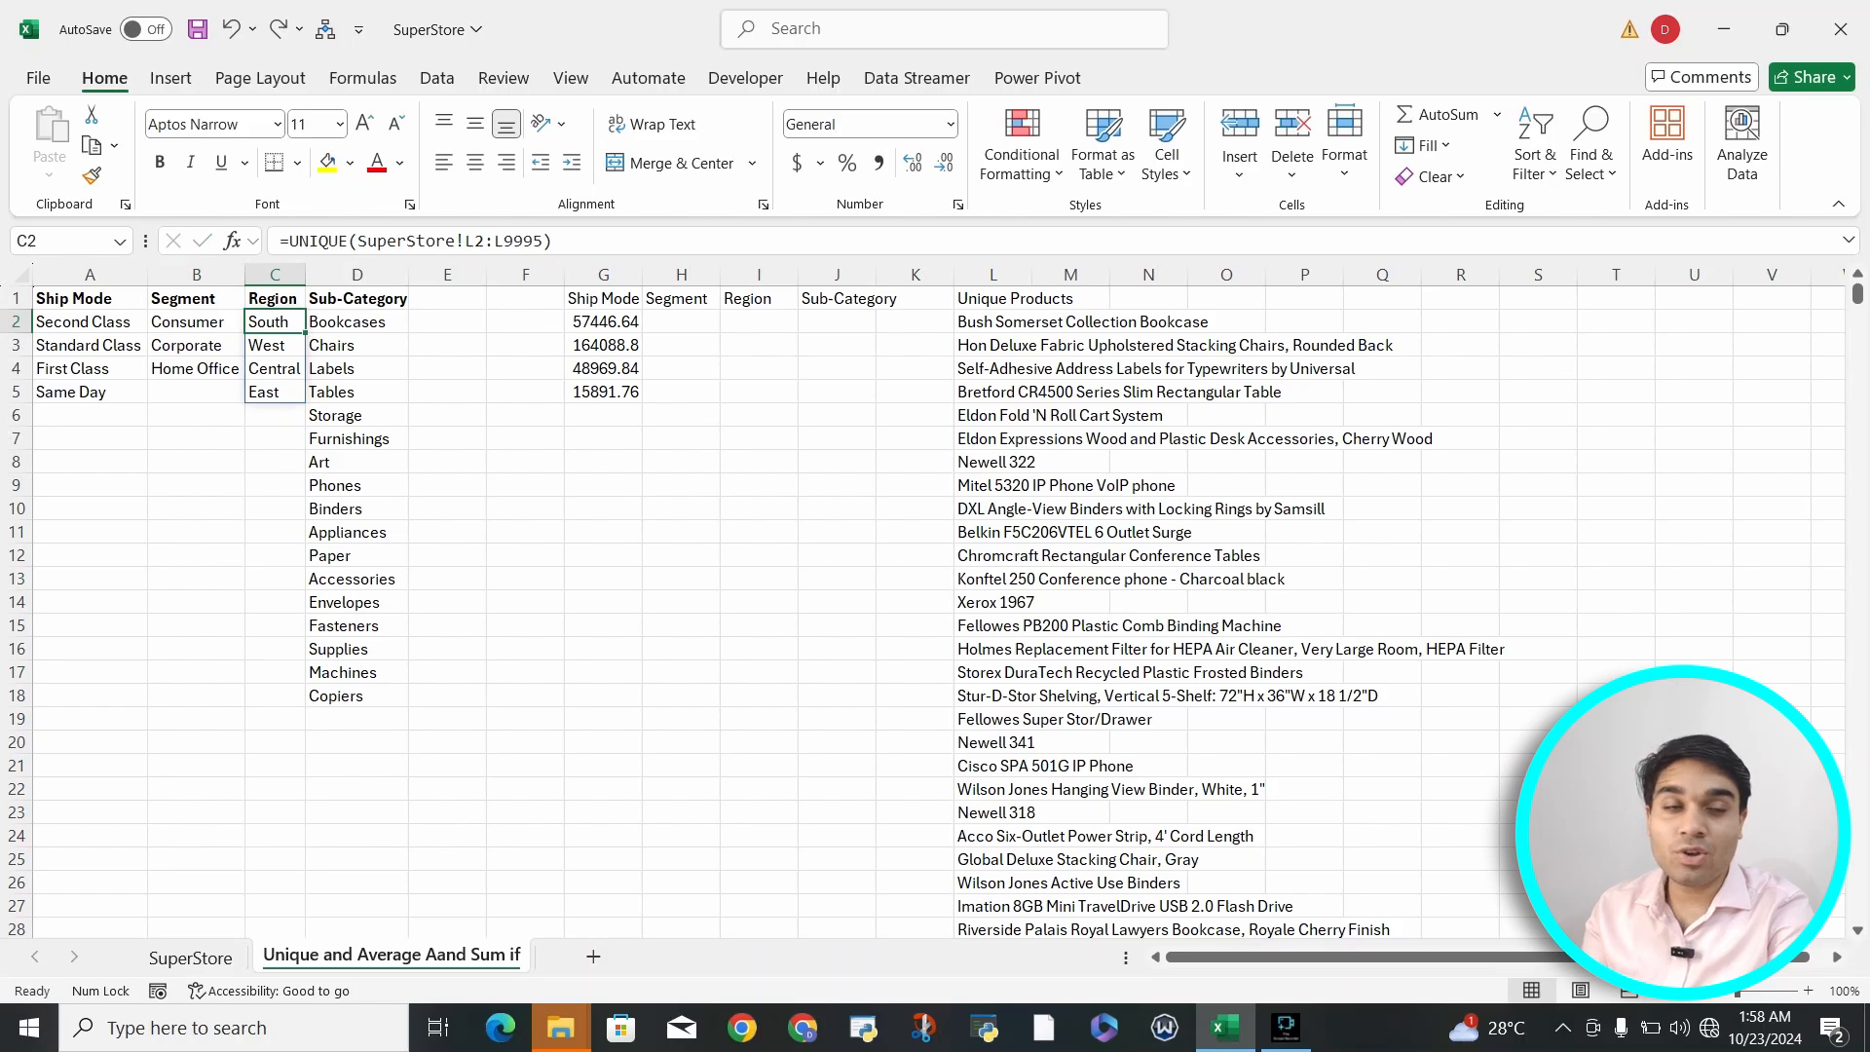
Step: Examine the range, criteria and sum range arguments of the Ship Mode SUMIF formula in G2
{"action": "key", "text": "Right"}
{"action": "key", "text": "Right"}
{"action": "key", "text": "Right"}
{"action": "key", "text": "Right"}
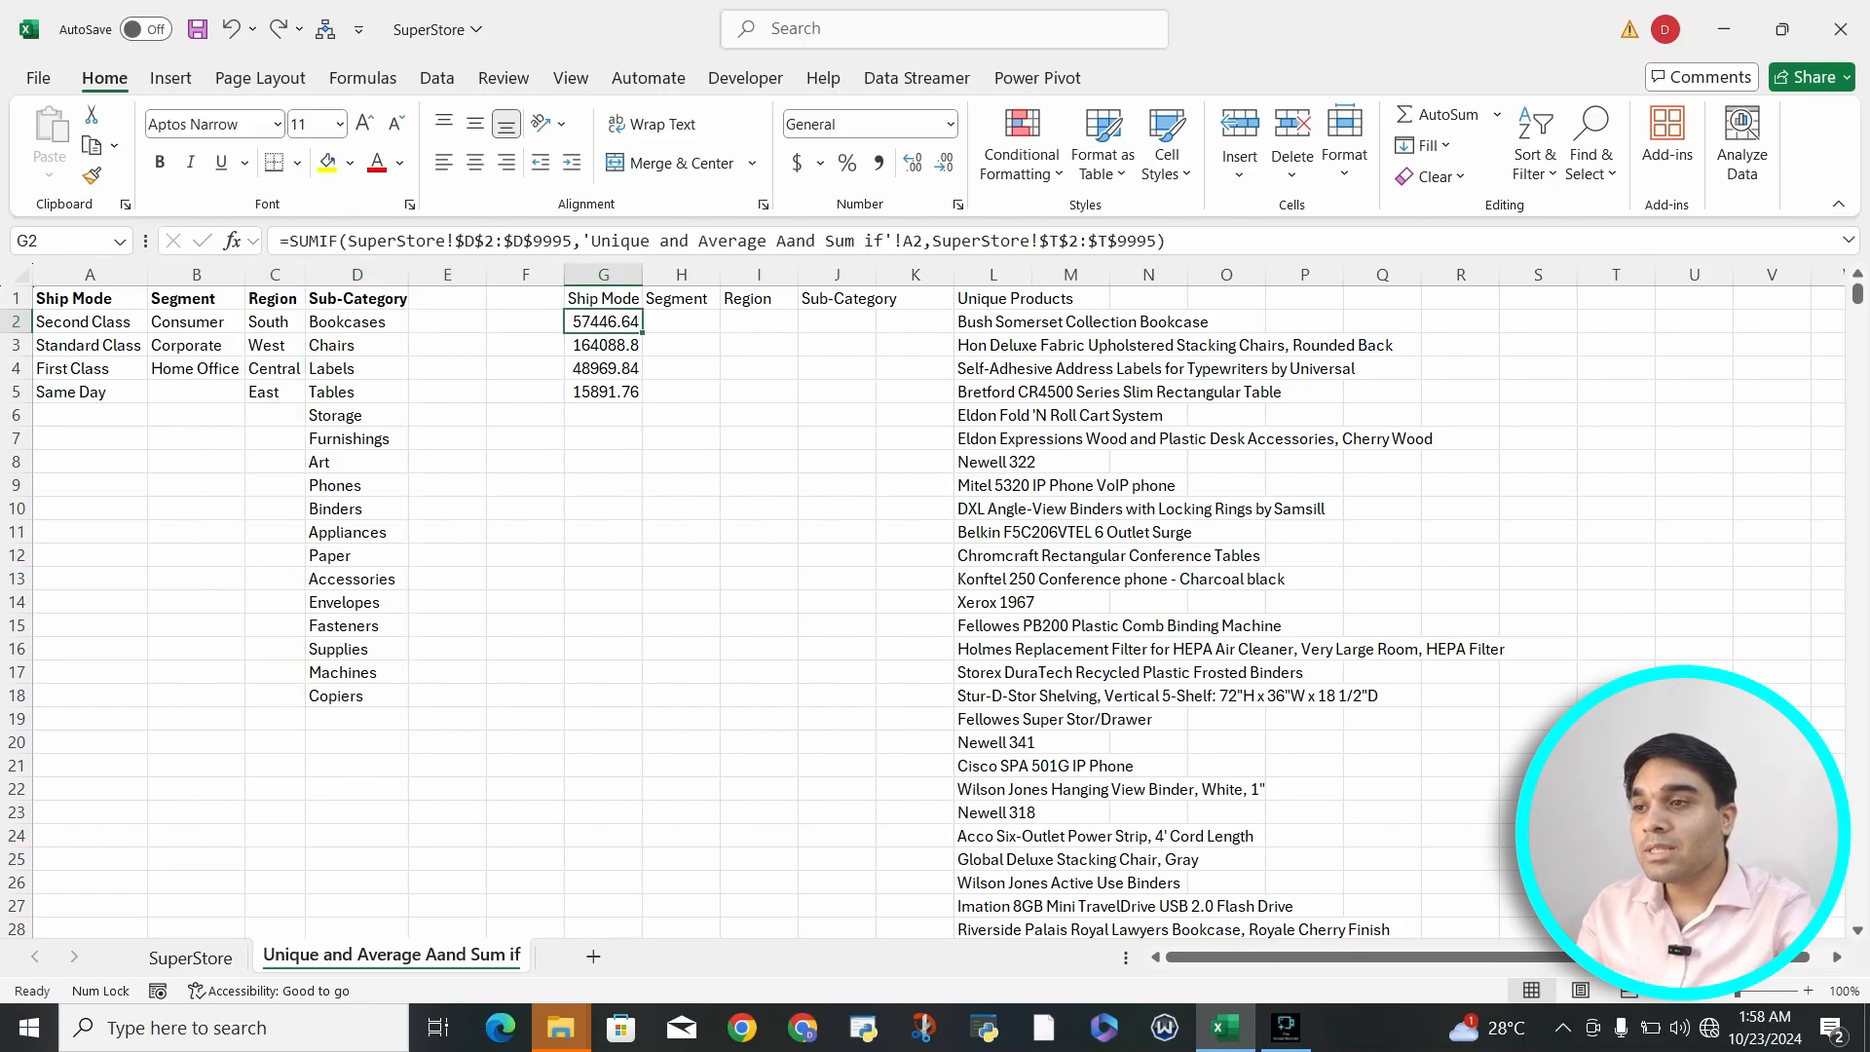
{"action": "left_click_drag", "start_coordinate": [1172, 241], "coordinate": [289, 241]}
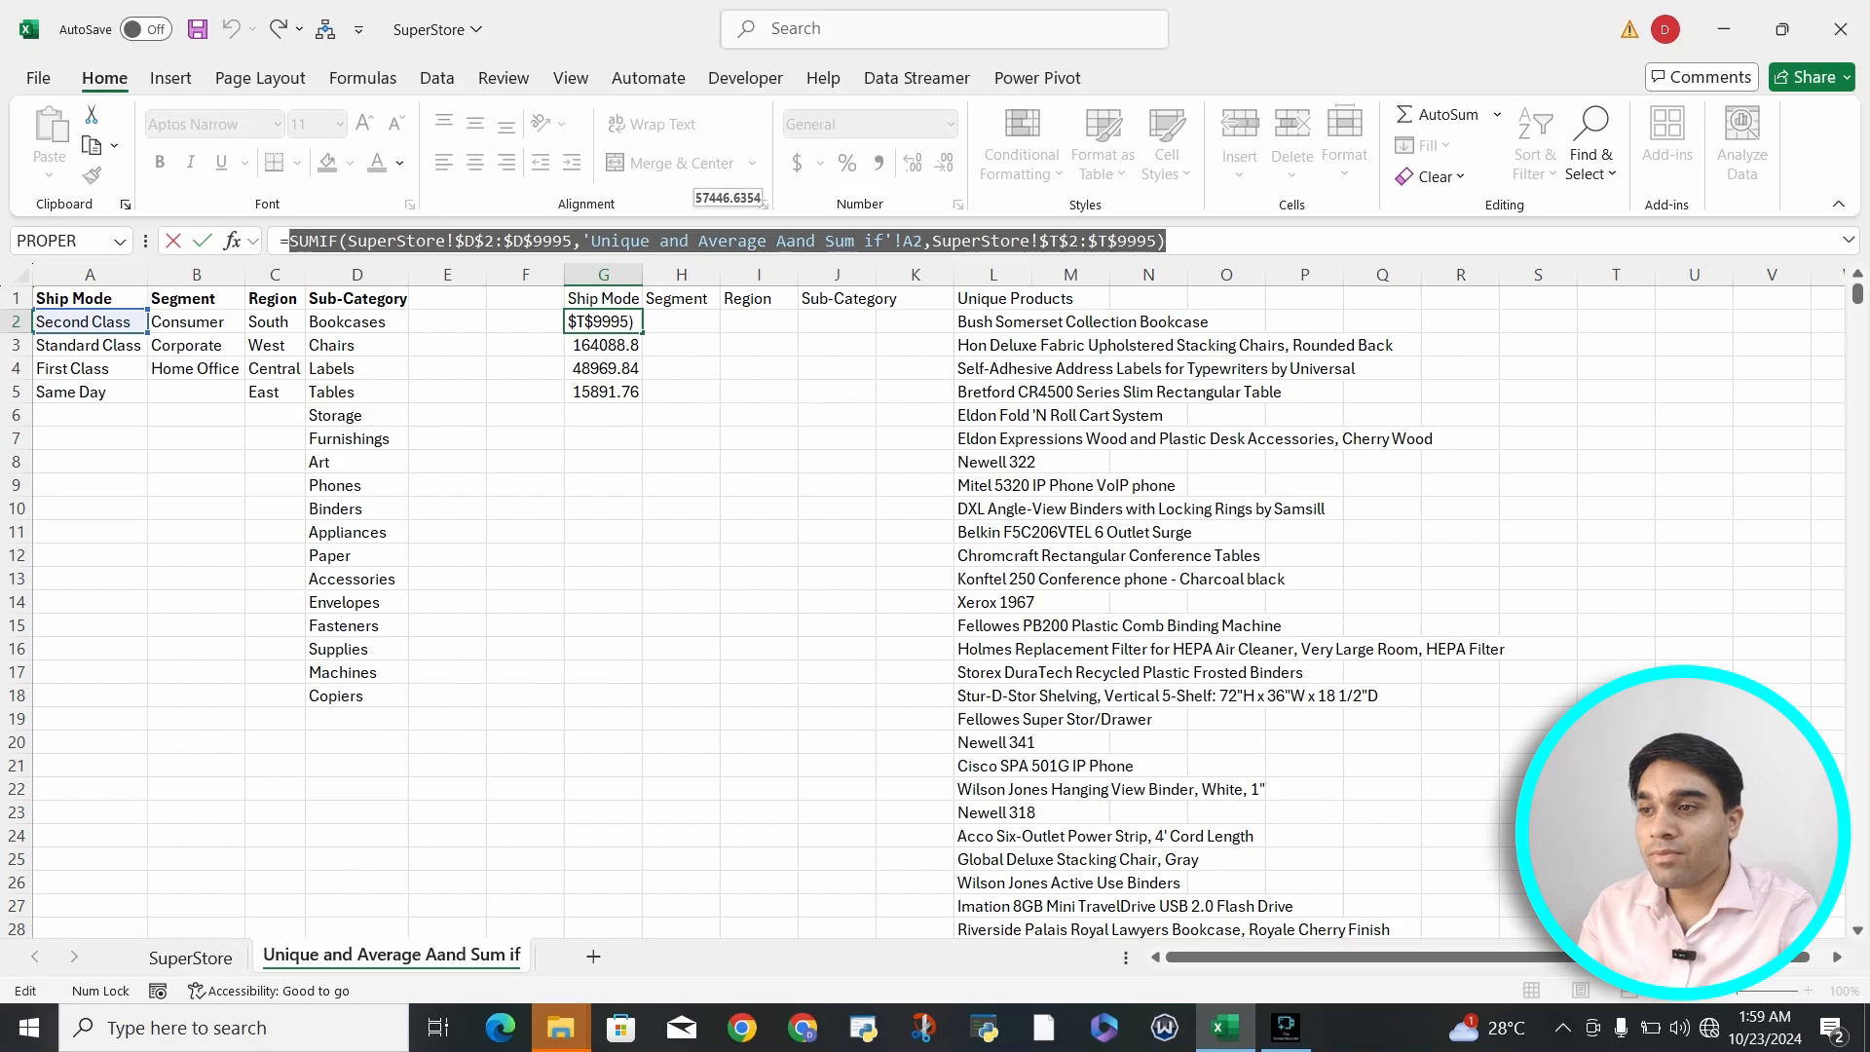
{"action": "left_click", "coordinate": [392, 241]}
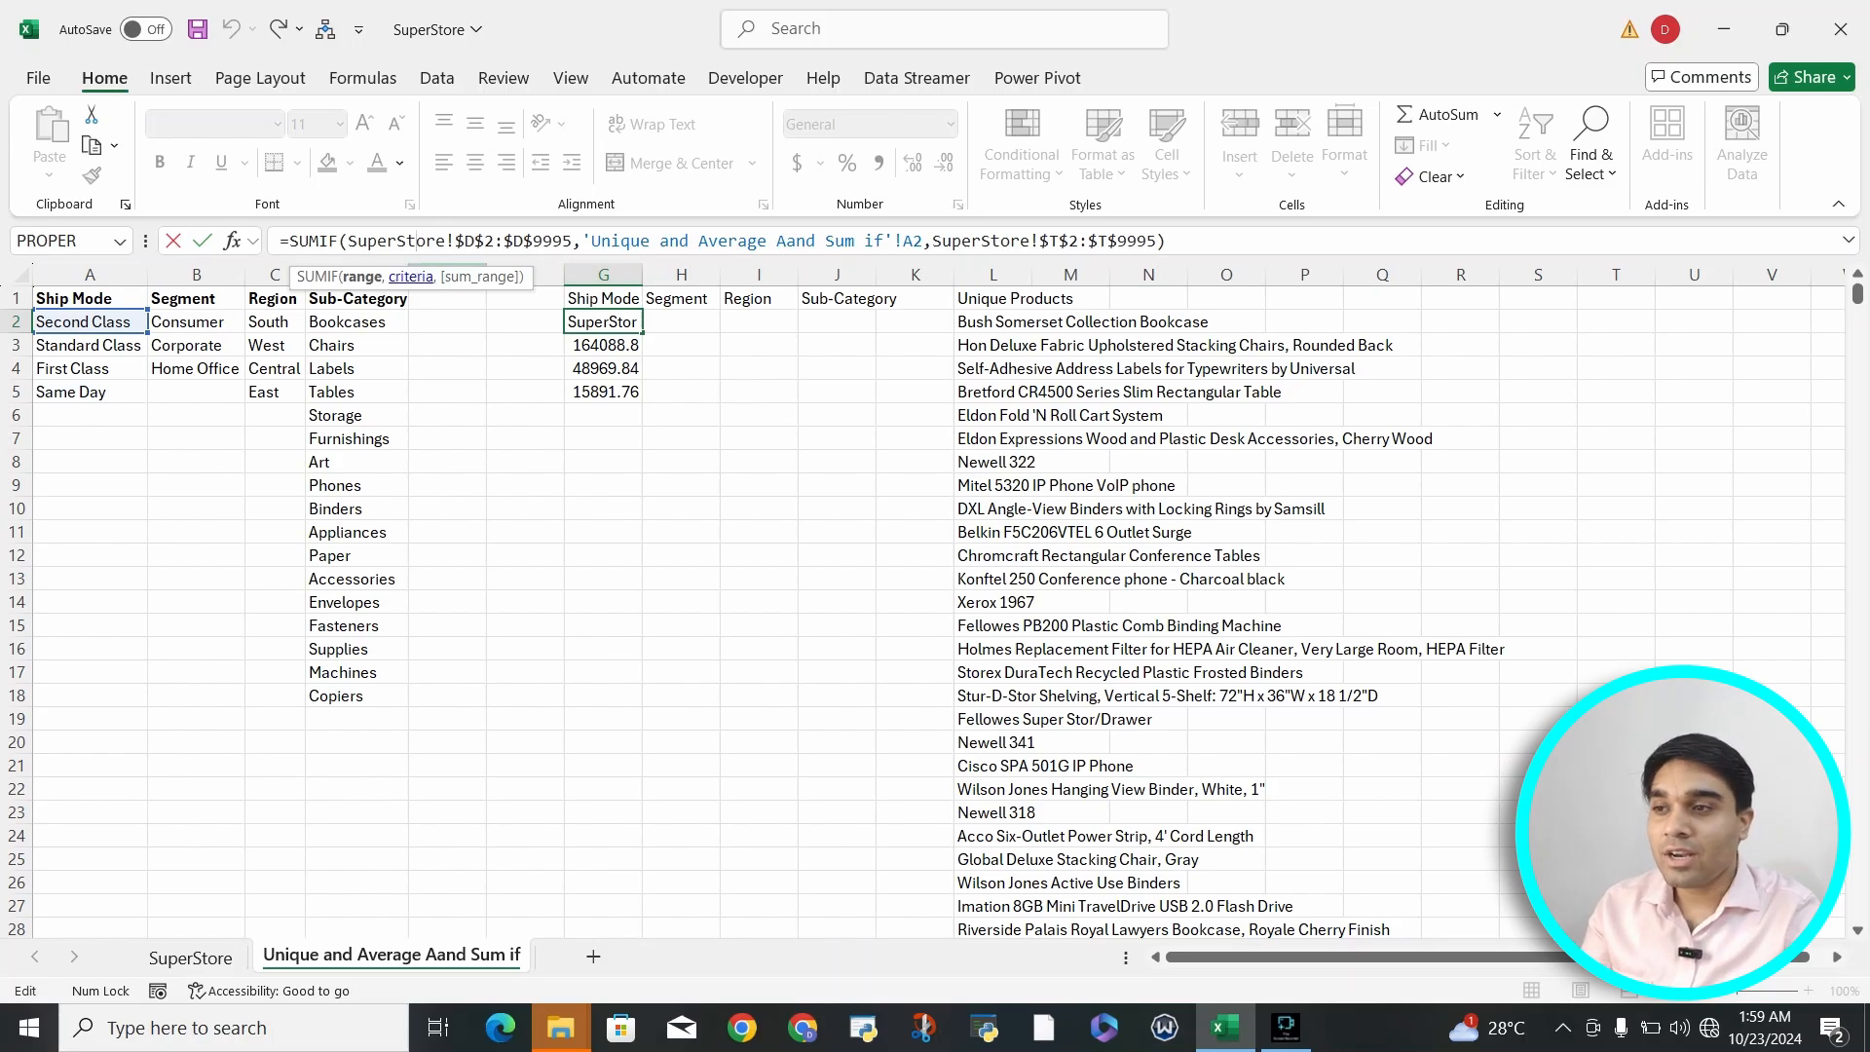
{"action": "left_click_drag", "start_coordinate": [358, 240], "coordinate": [1156, 240]}
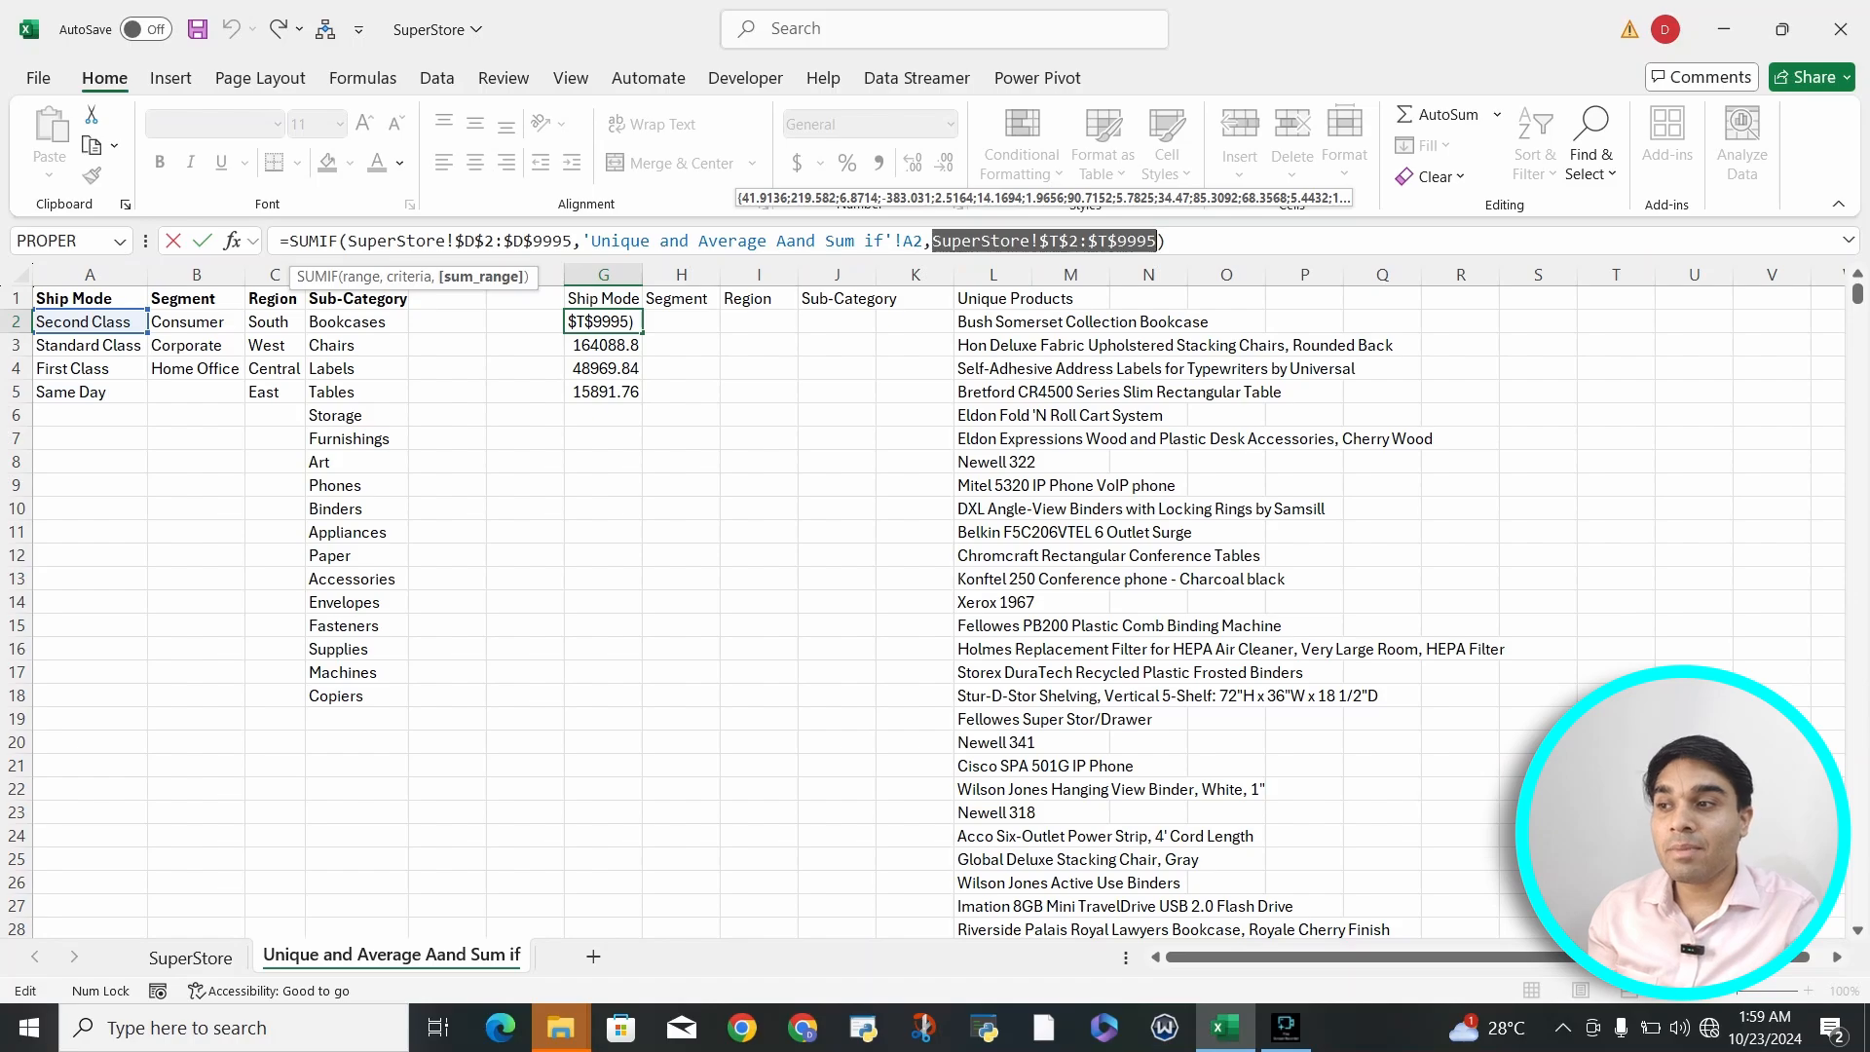
{"action": "key", "text": "Return"}
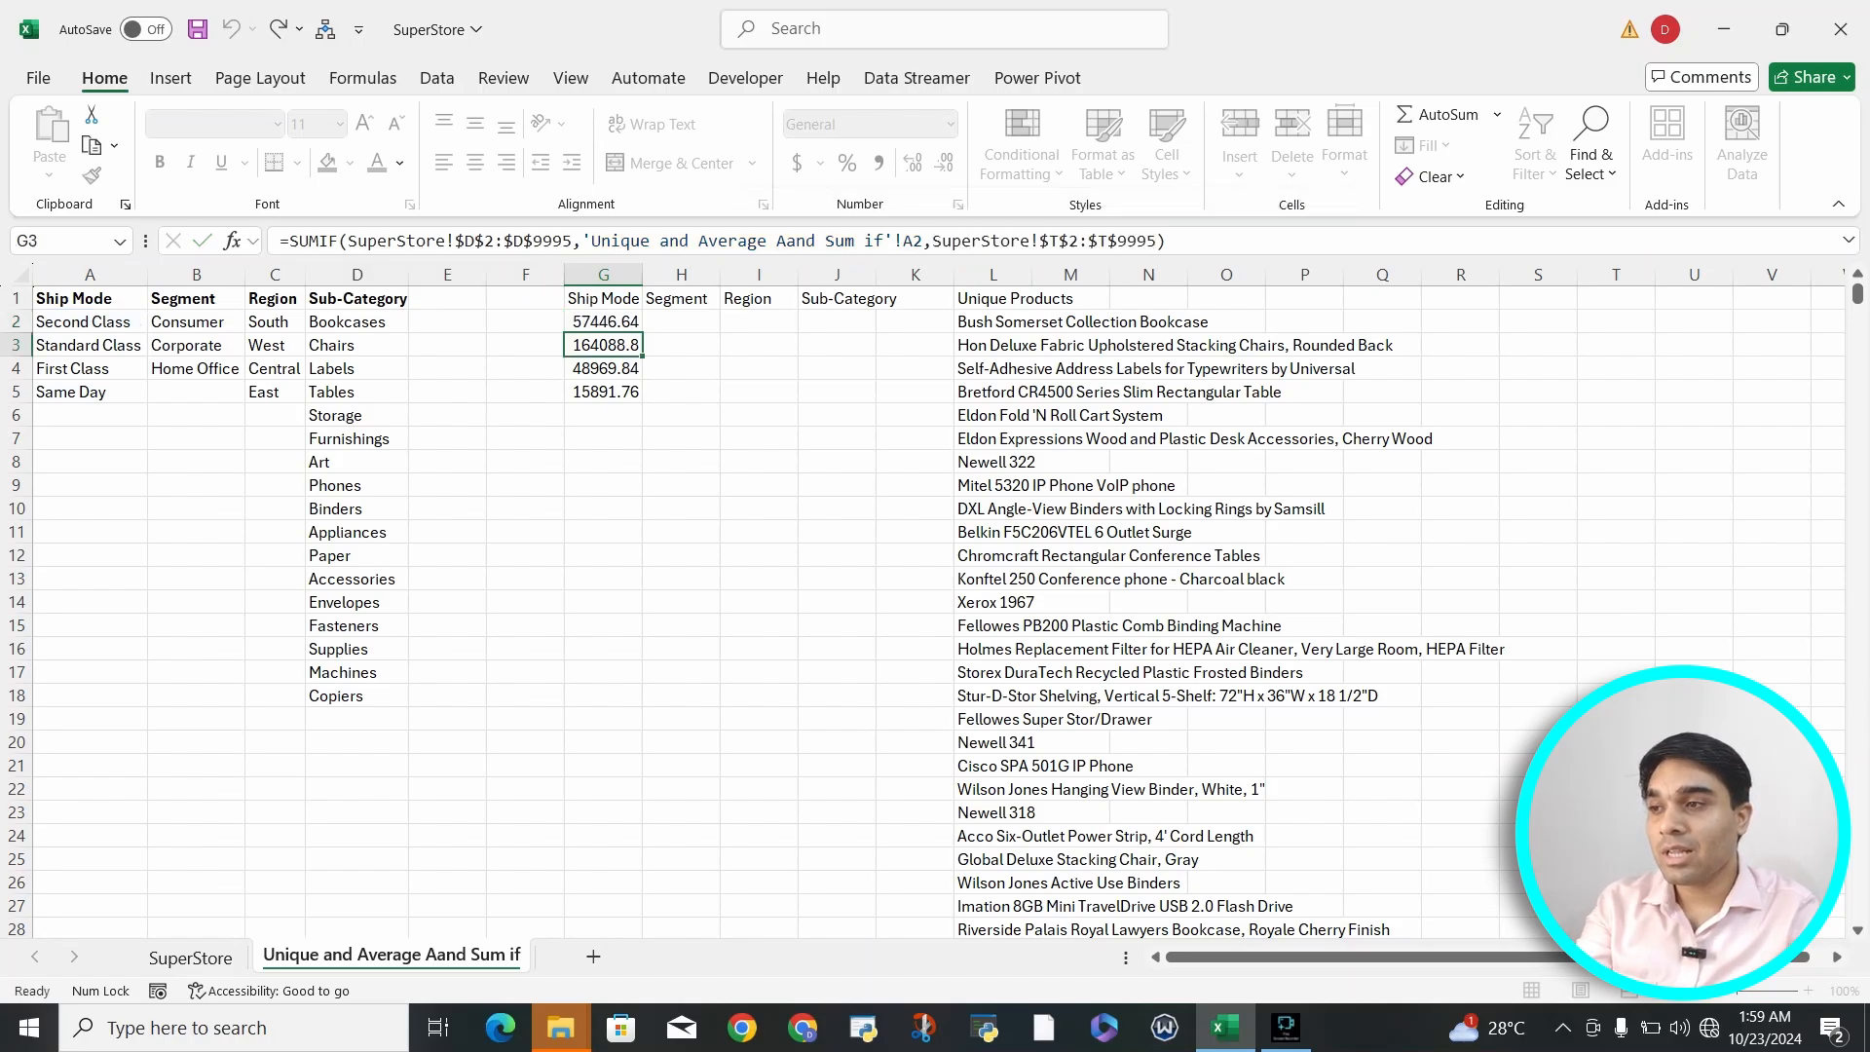
Step: Look through the Ship Mode criteria values in column A and select the SUMIF formula cell G2 again
{"action": "key", "text": "Home"}
{"action": "key", "text": "Down"}
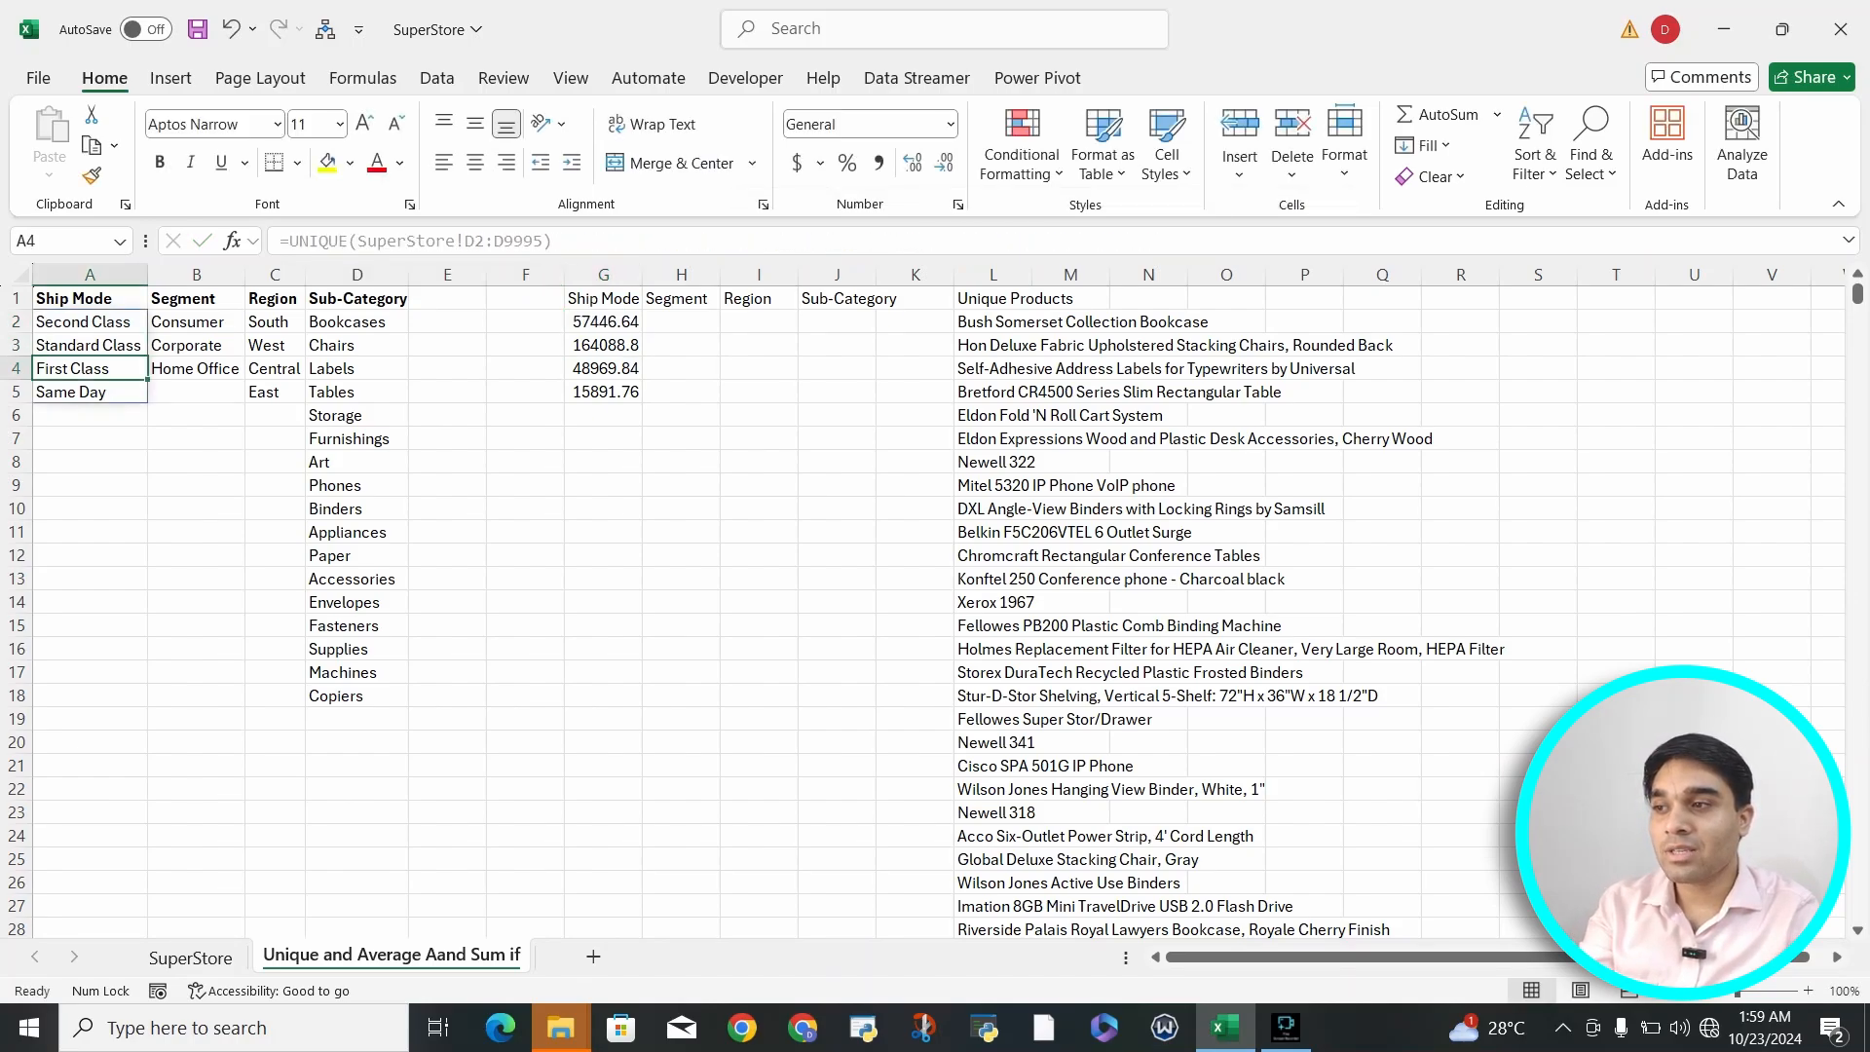
{"action": "key", "text": "Down"}
{"action": "left_click", "coordinate": [603, 321]}
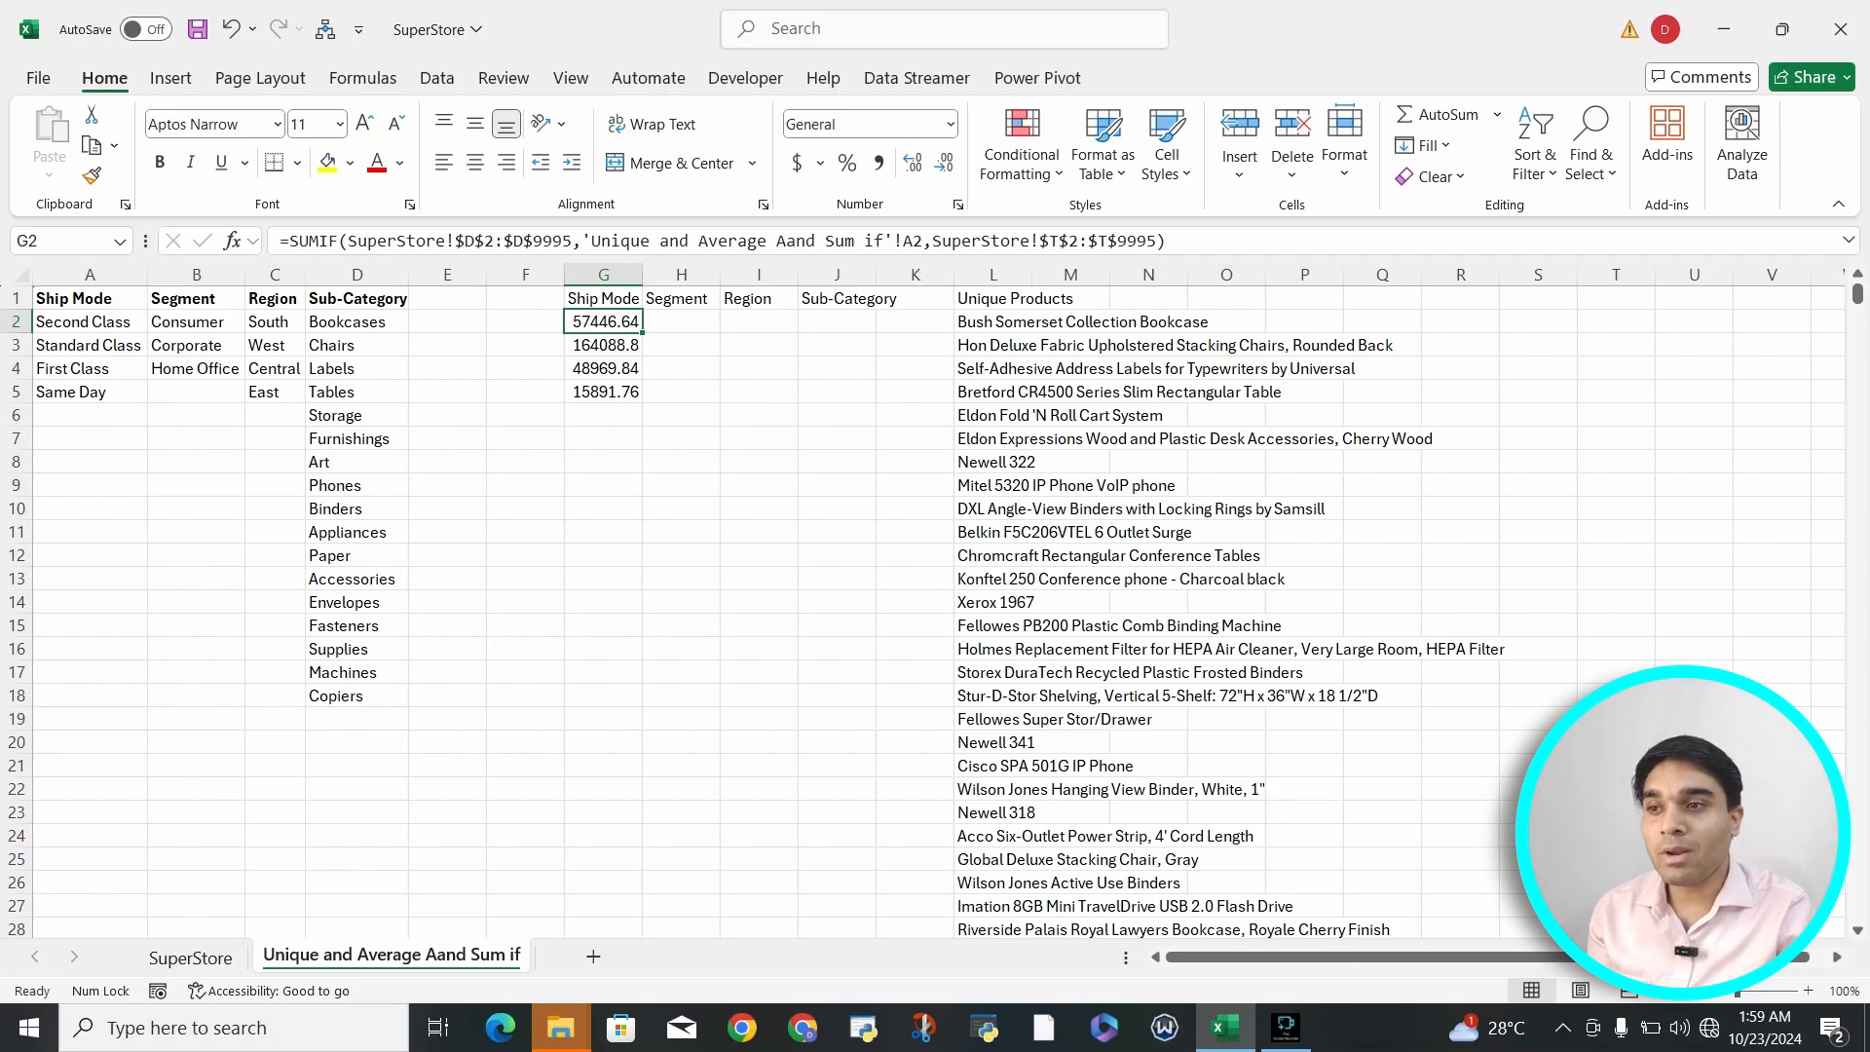
Step: Examine the range argument of the SUMIF formula in G2, the Ship Mode data in SuperStore column D, and the criteria cell A2
{"action": "left_click", "coordinate": [806, 242]}
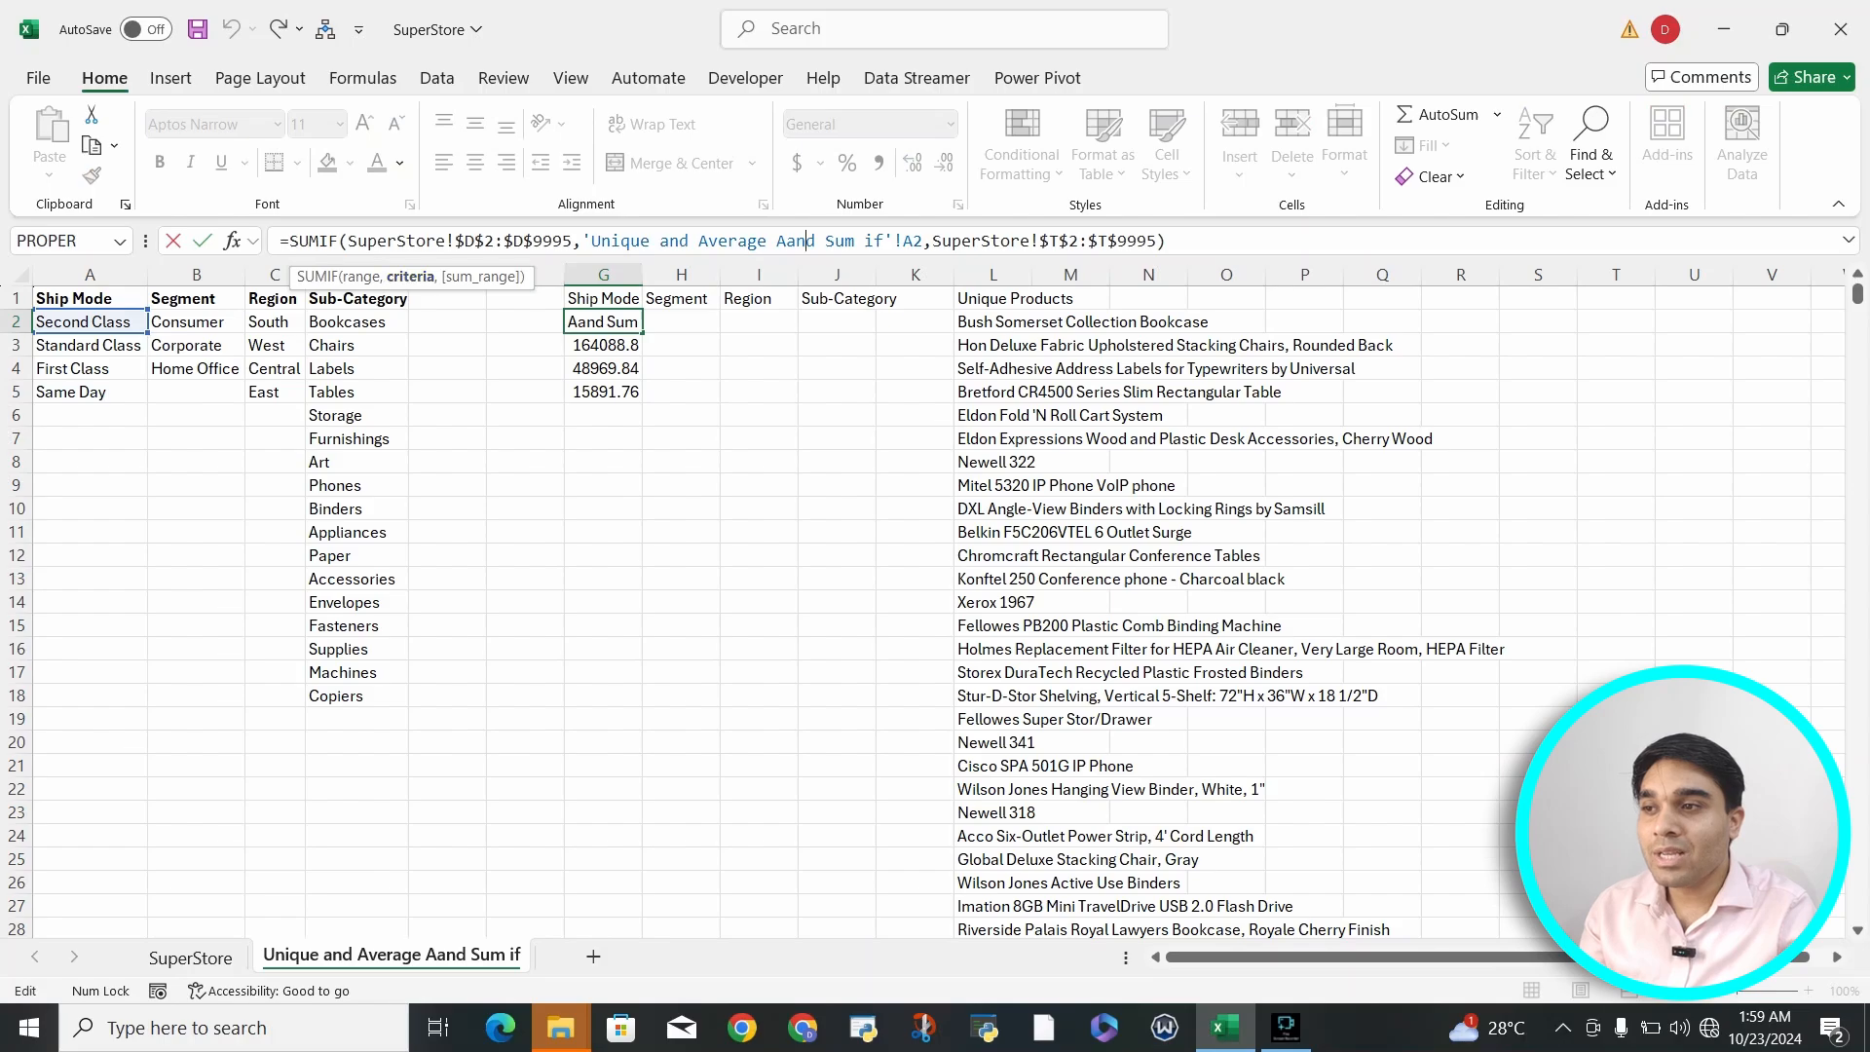
{"action": "left_click_drag", "start_coordinate": [348, 241], "coordinate": [573, 241]}
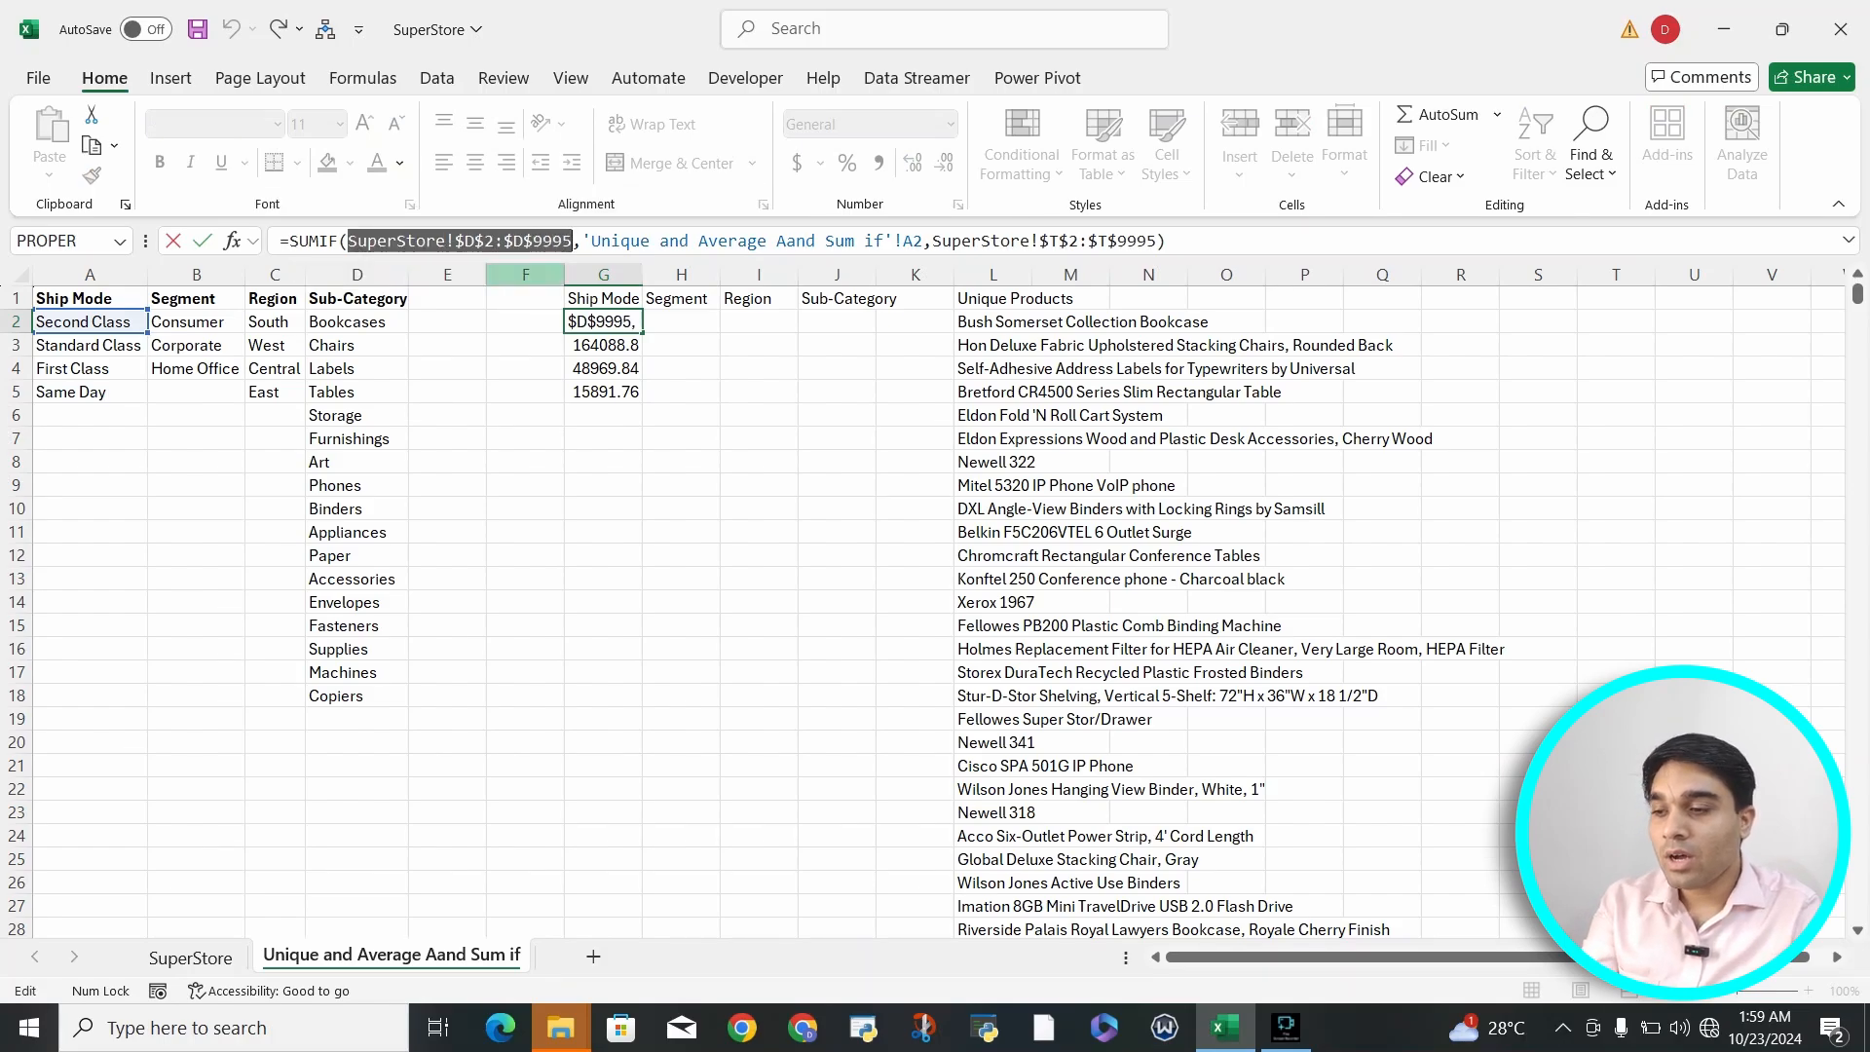
{"action": "key", "text": "Return"}
{"action": "left_click", "coordinate": [190, 958]}
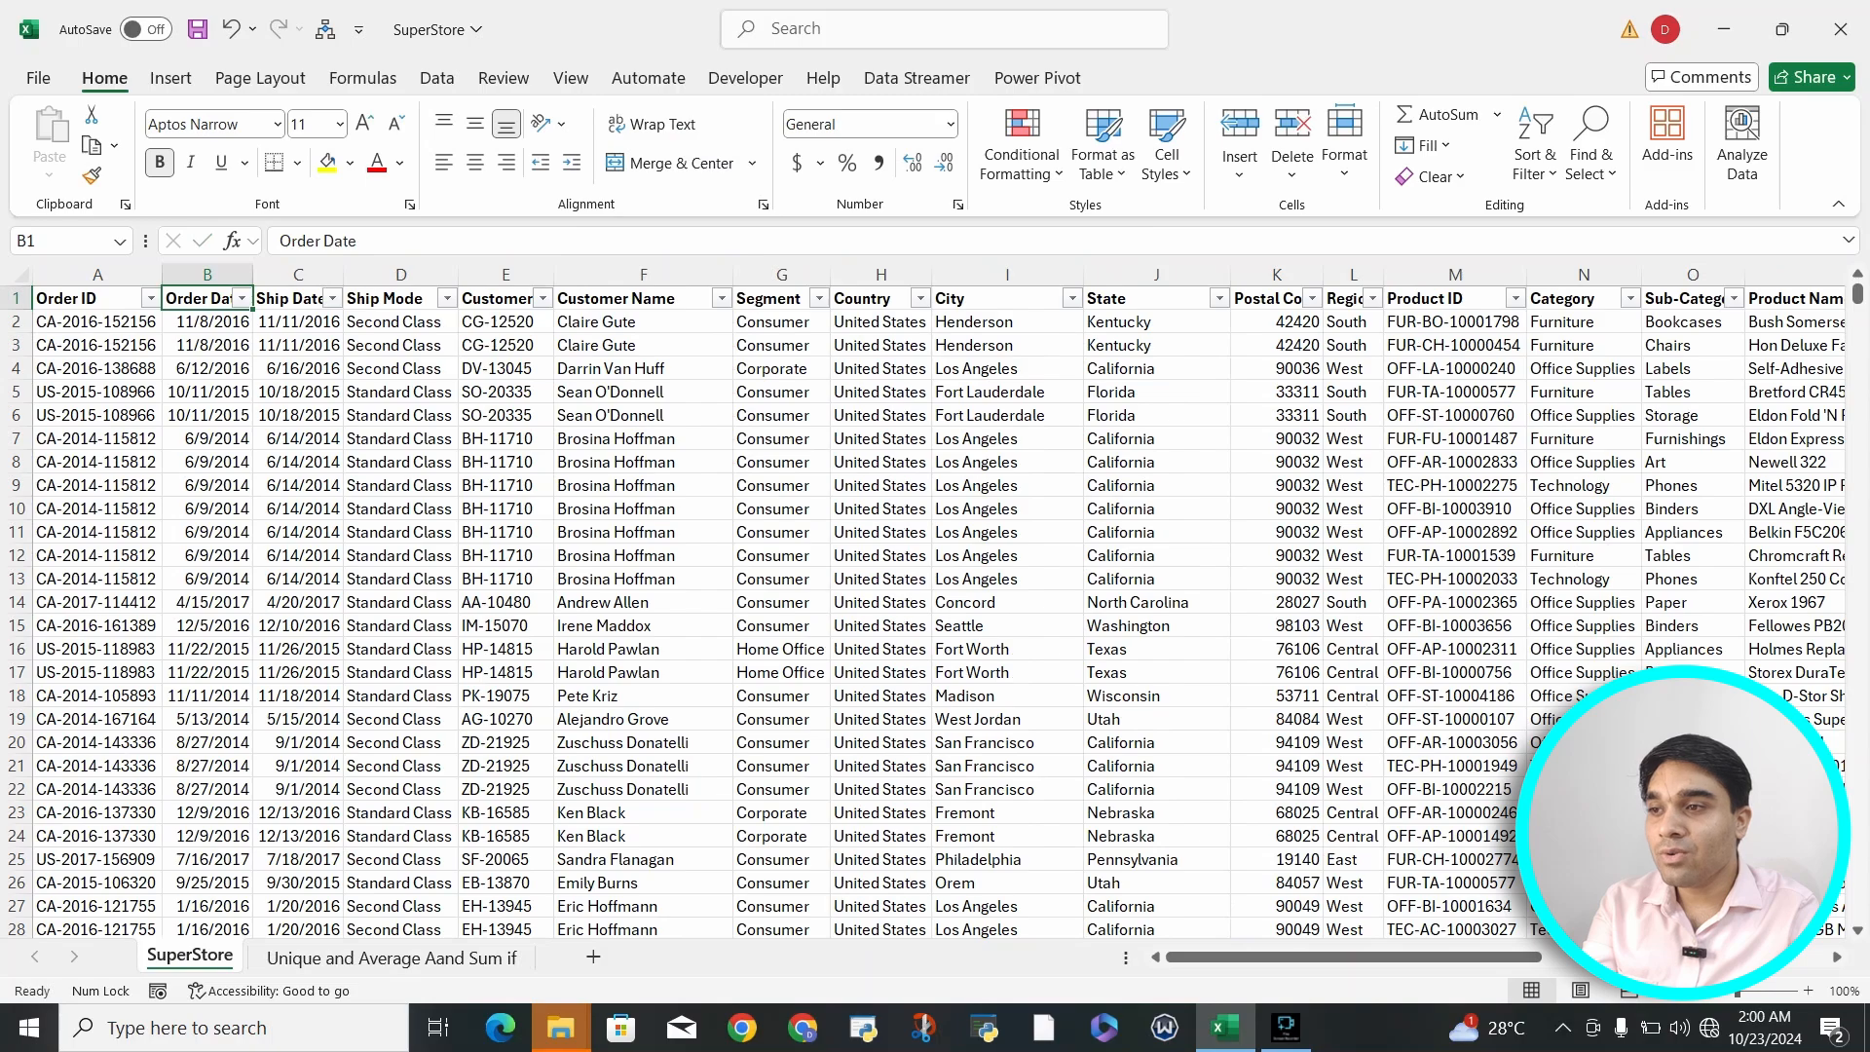
{"action": "left_click", "coordinate": [400, 322]}
{"action": "key", "text": "ctrl+shift+Down"}
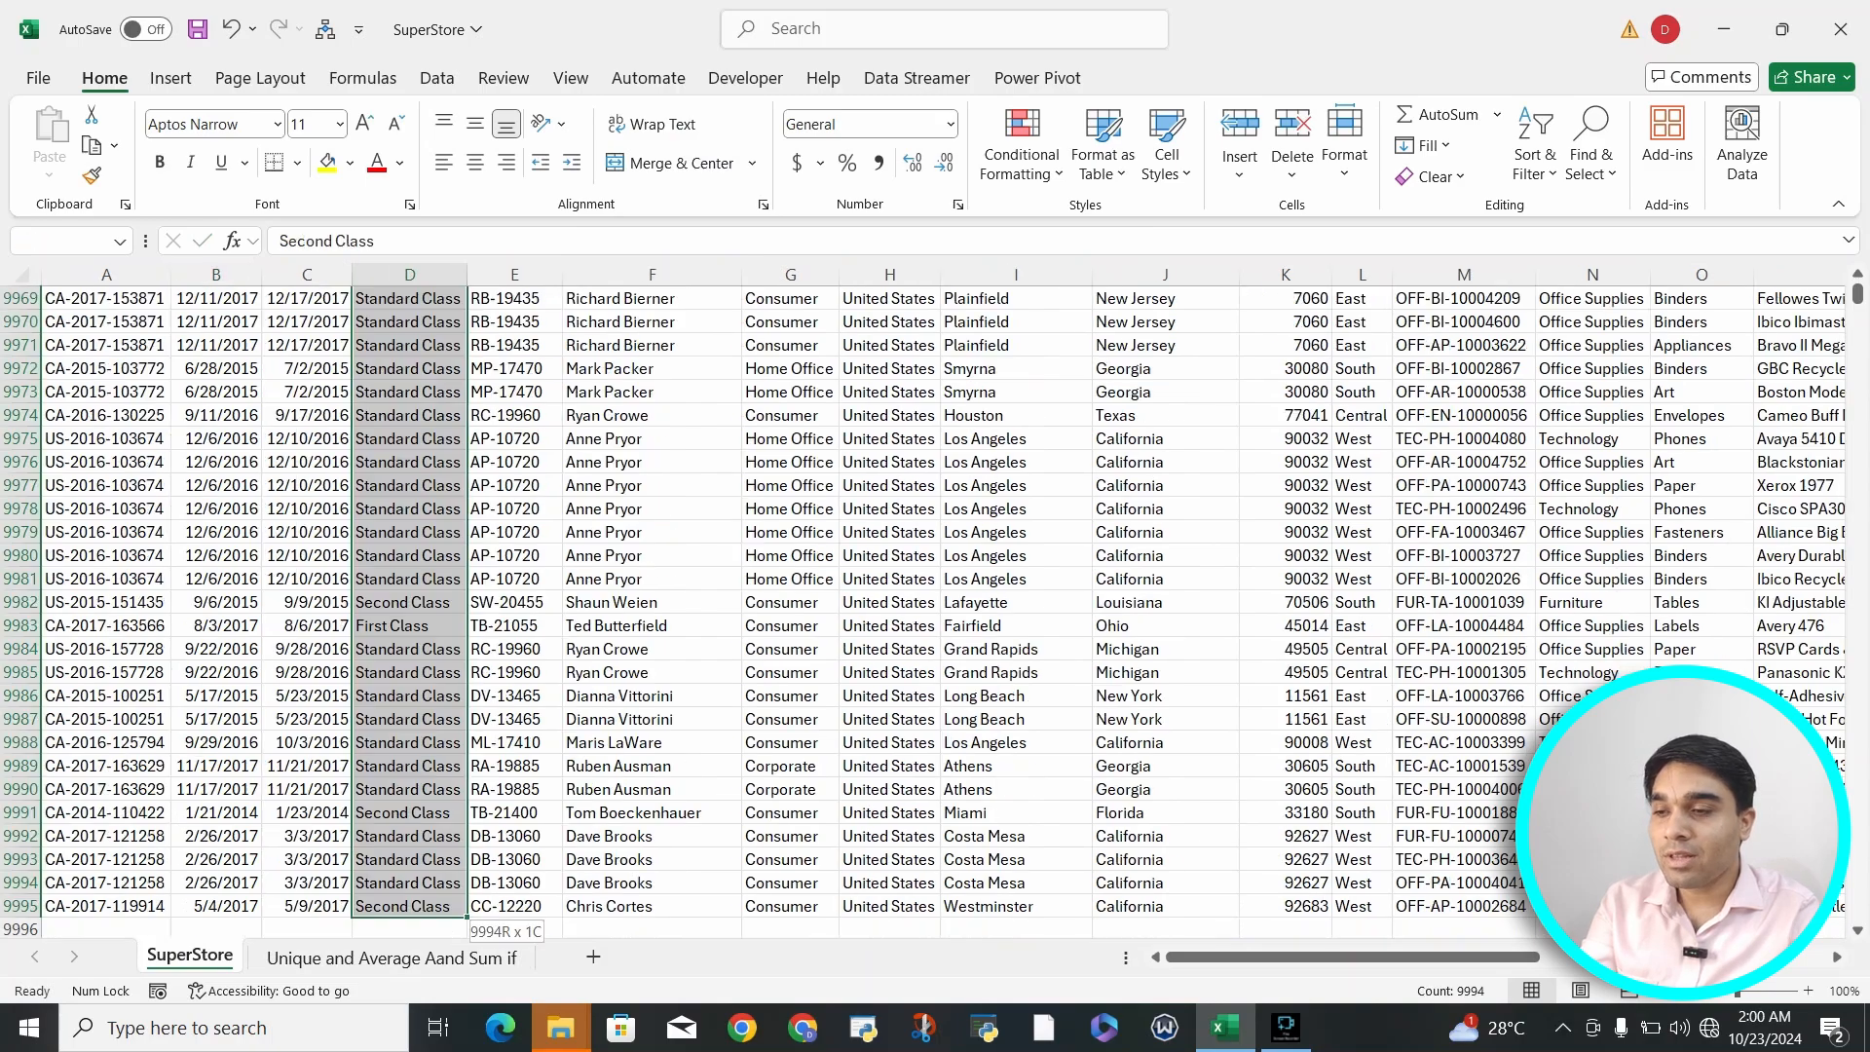
{"action": "left_click", "coordinate": [391, 957]}
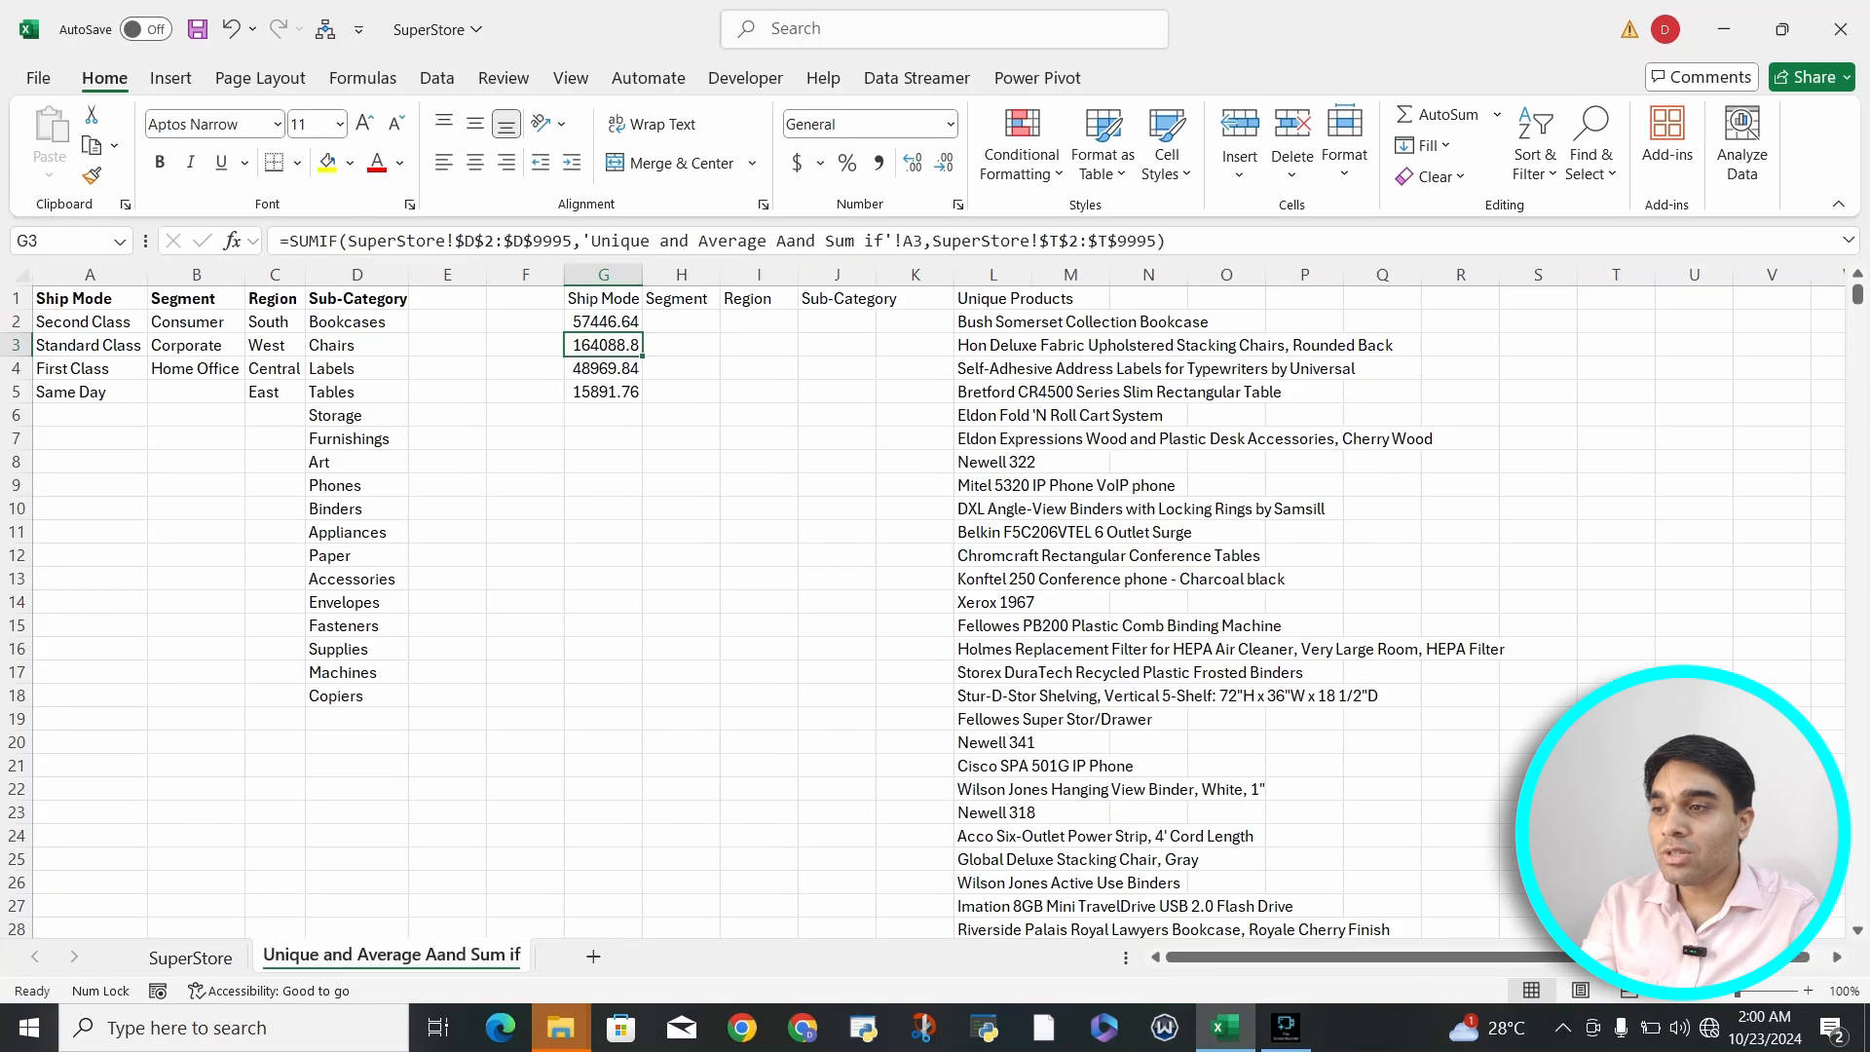
{"action": "left_click", "coordinate": [89, 322]}
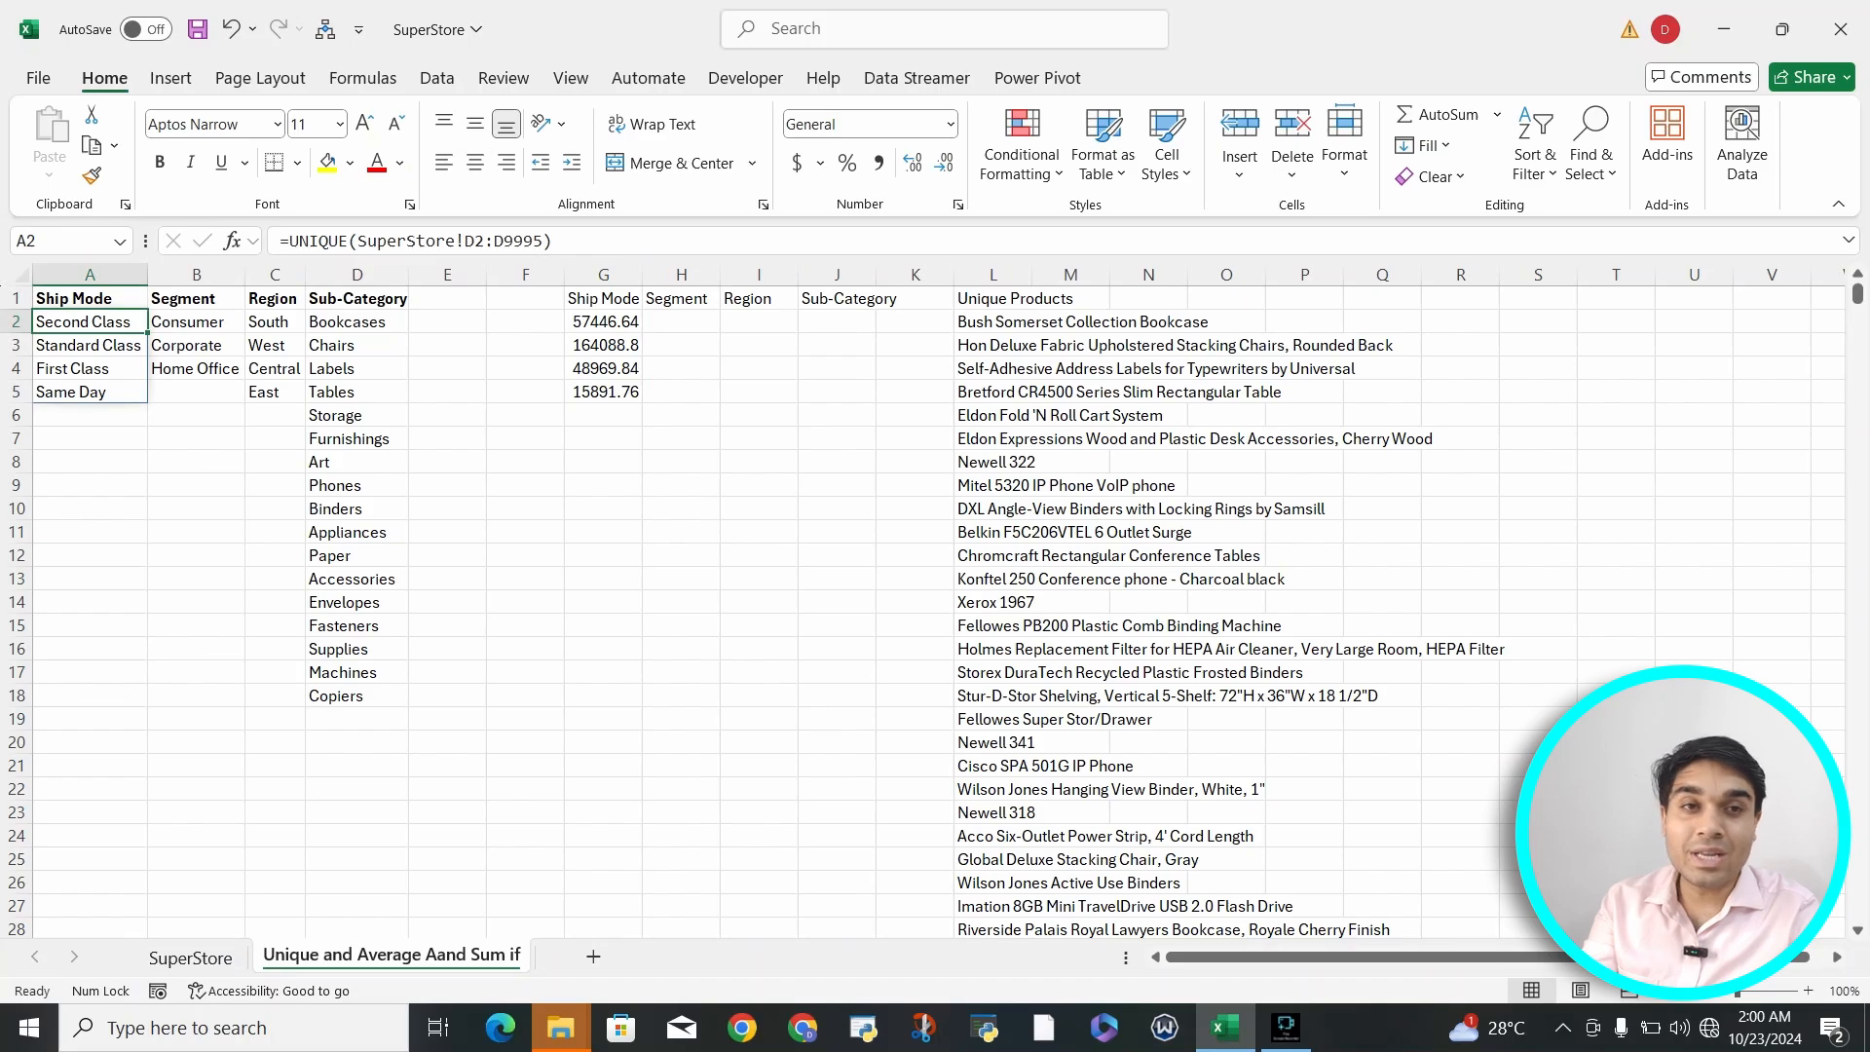
Step: Examine the sum range argument of the SUMIF formula in G2 and the Profit column it refers to on the SuperStore sheet
{"action": "left_click", "coordinate": [604, 321]}
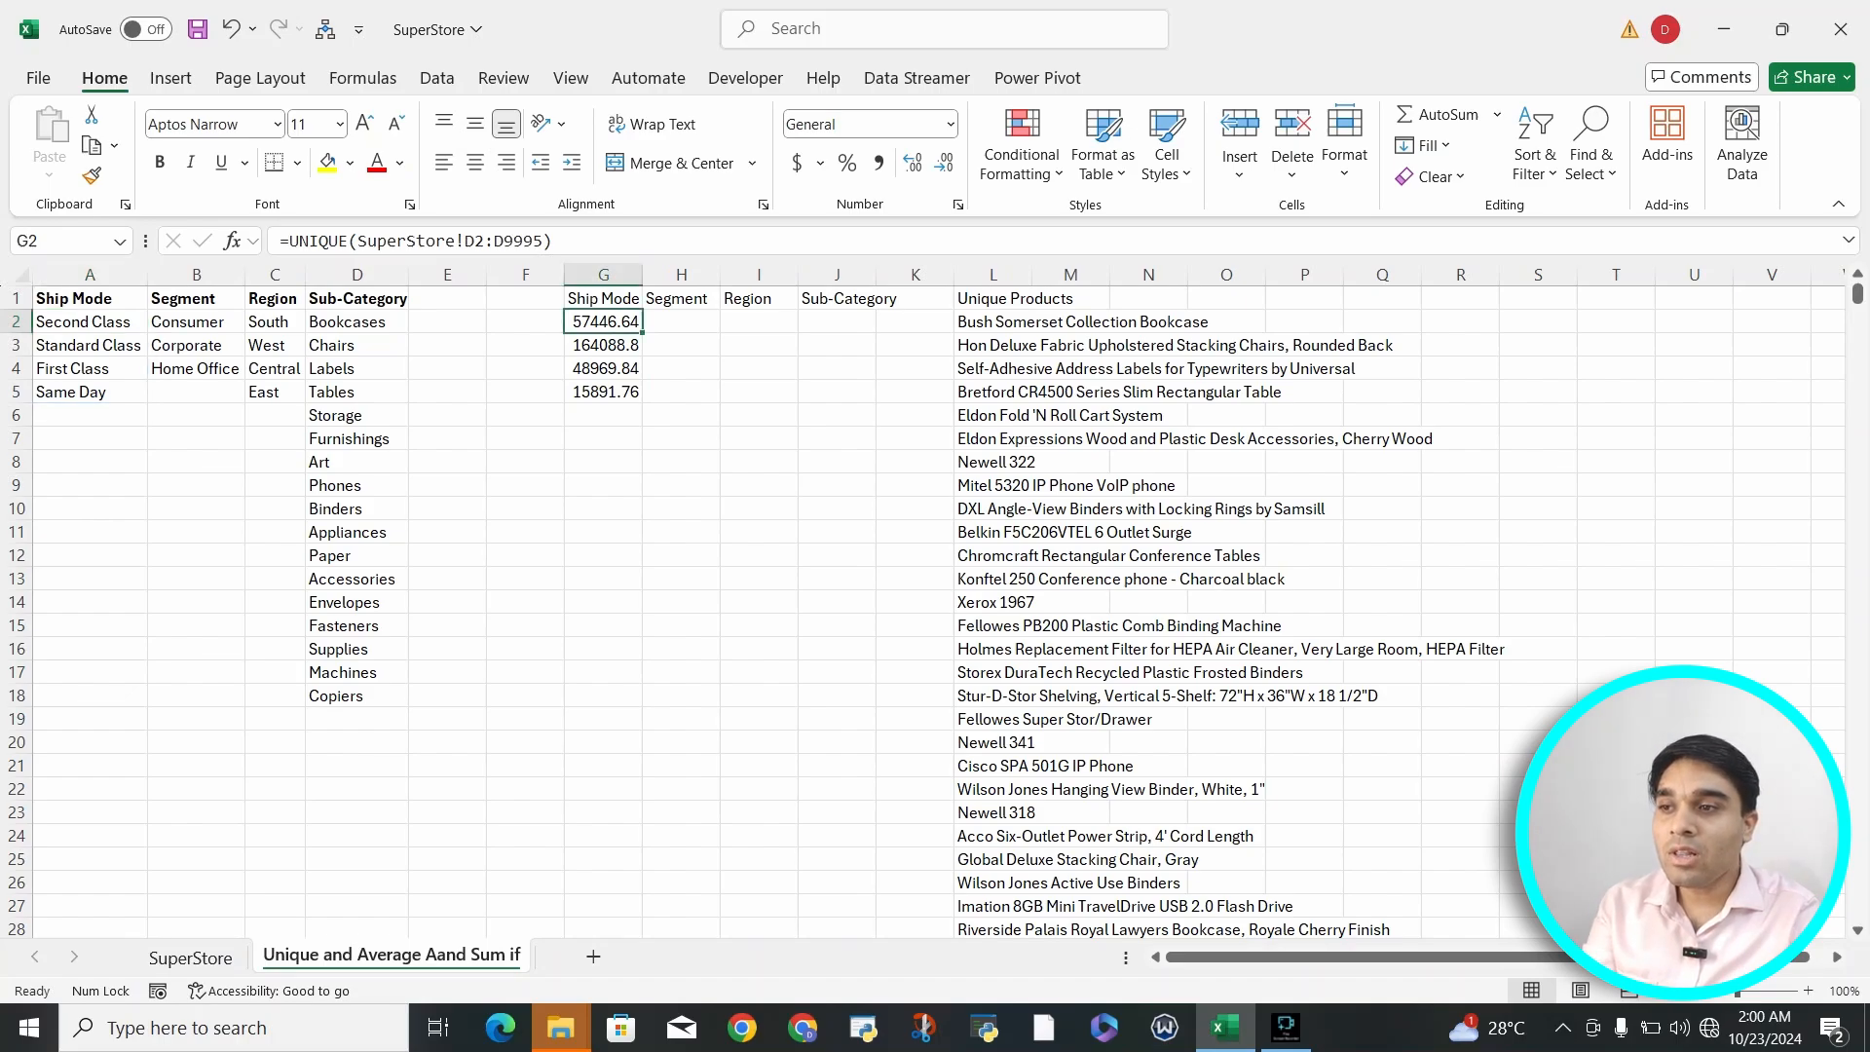
{"action": "left_click", "coordinate": [1001, 242]}
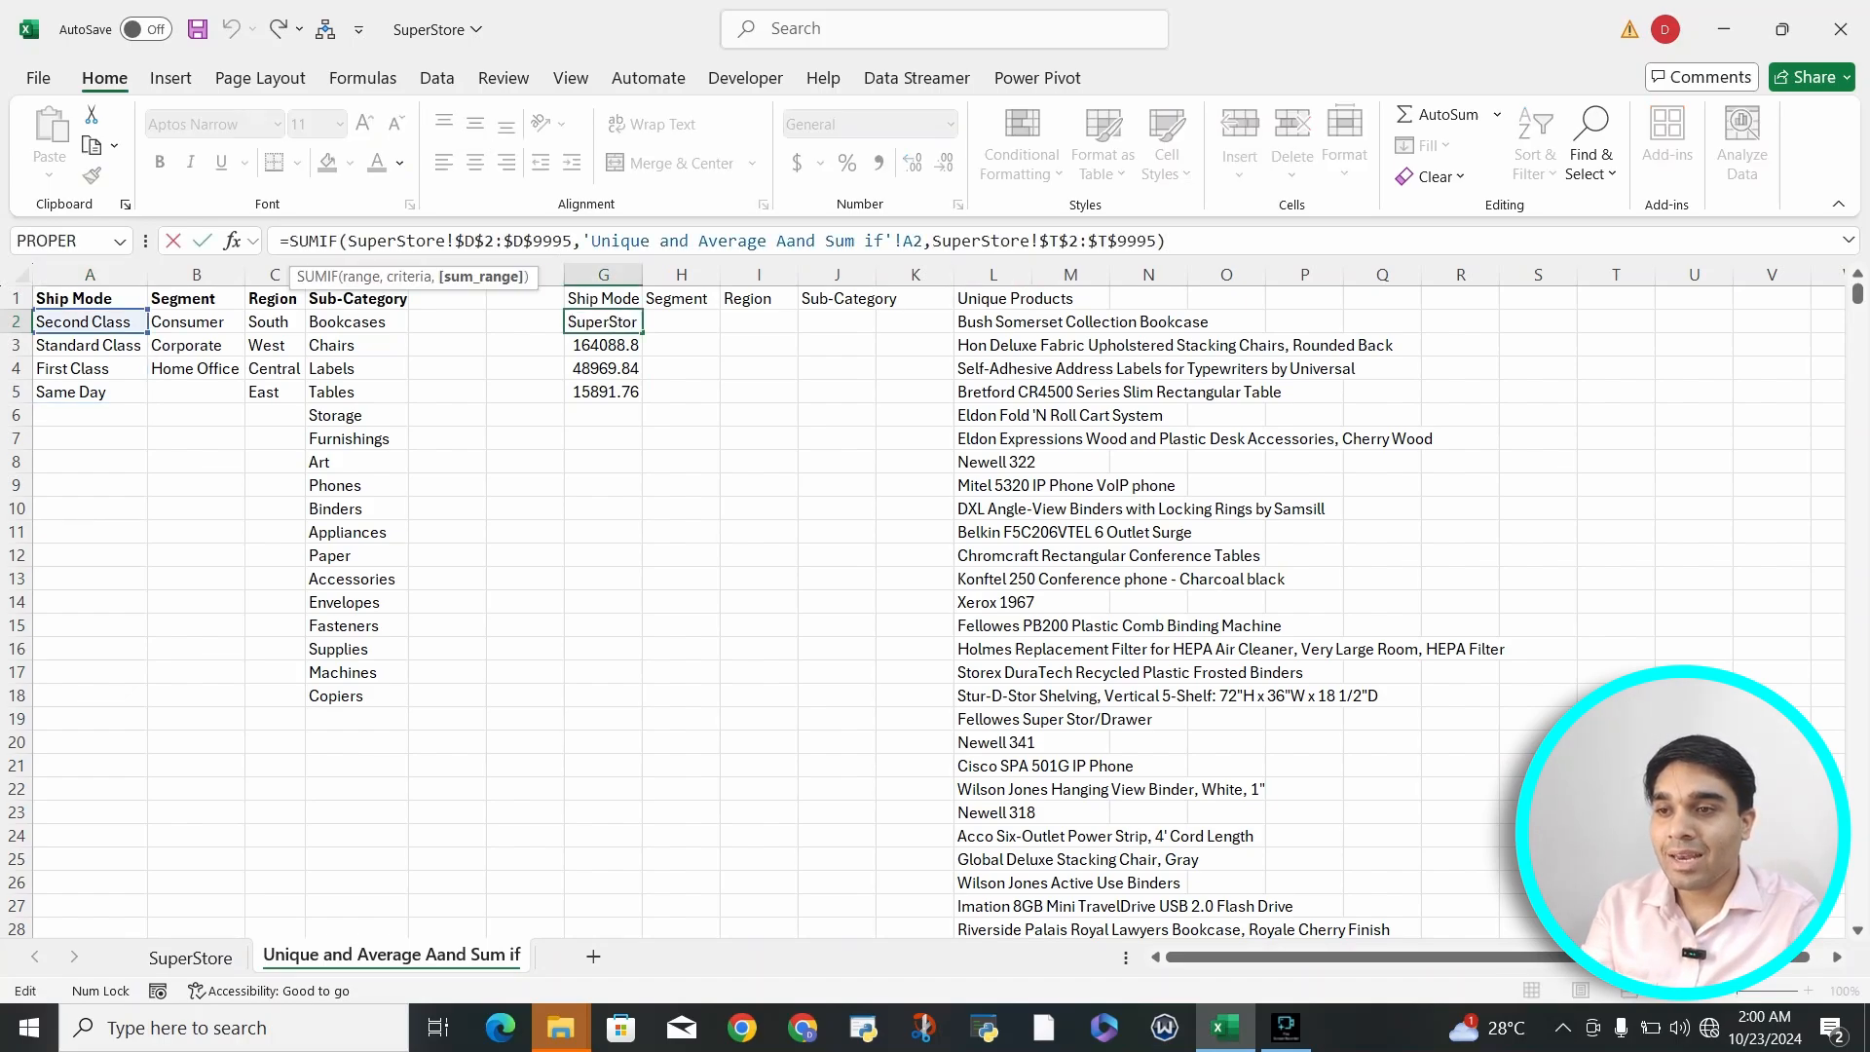
{"action": "left_click_drag", "start_coordinate": [1157, 241], "coordinate": [971, 241]}
{"action": "key", "text": "Return"}
{"action": "left_click", "coordinate": [190, 957]}
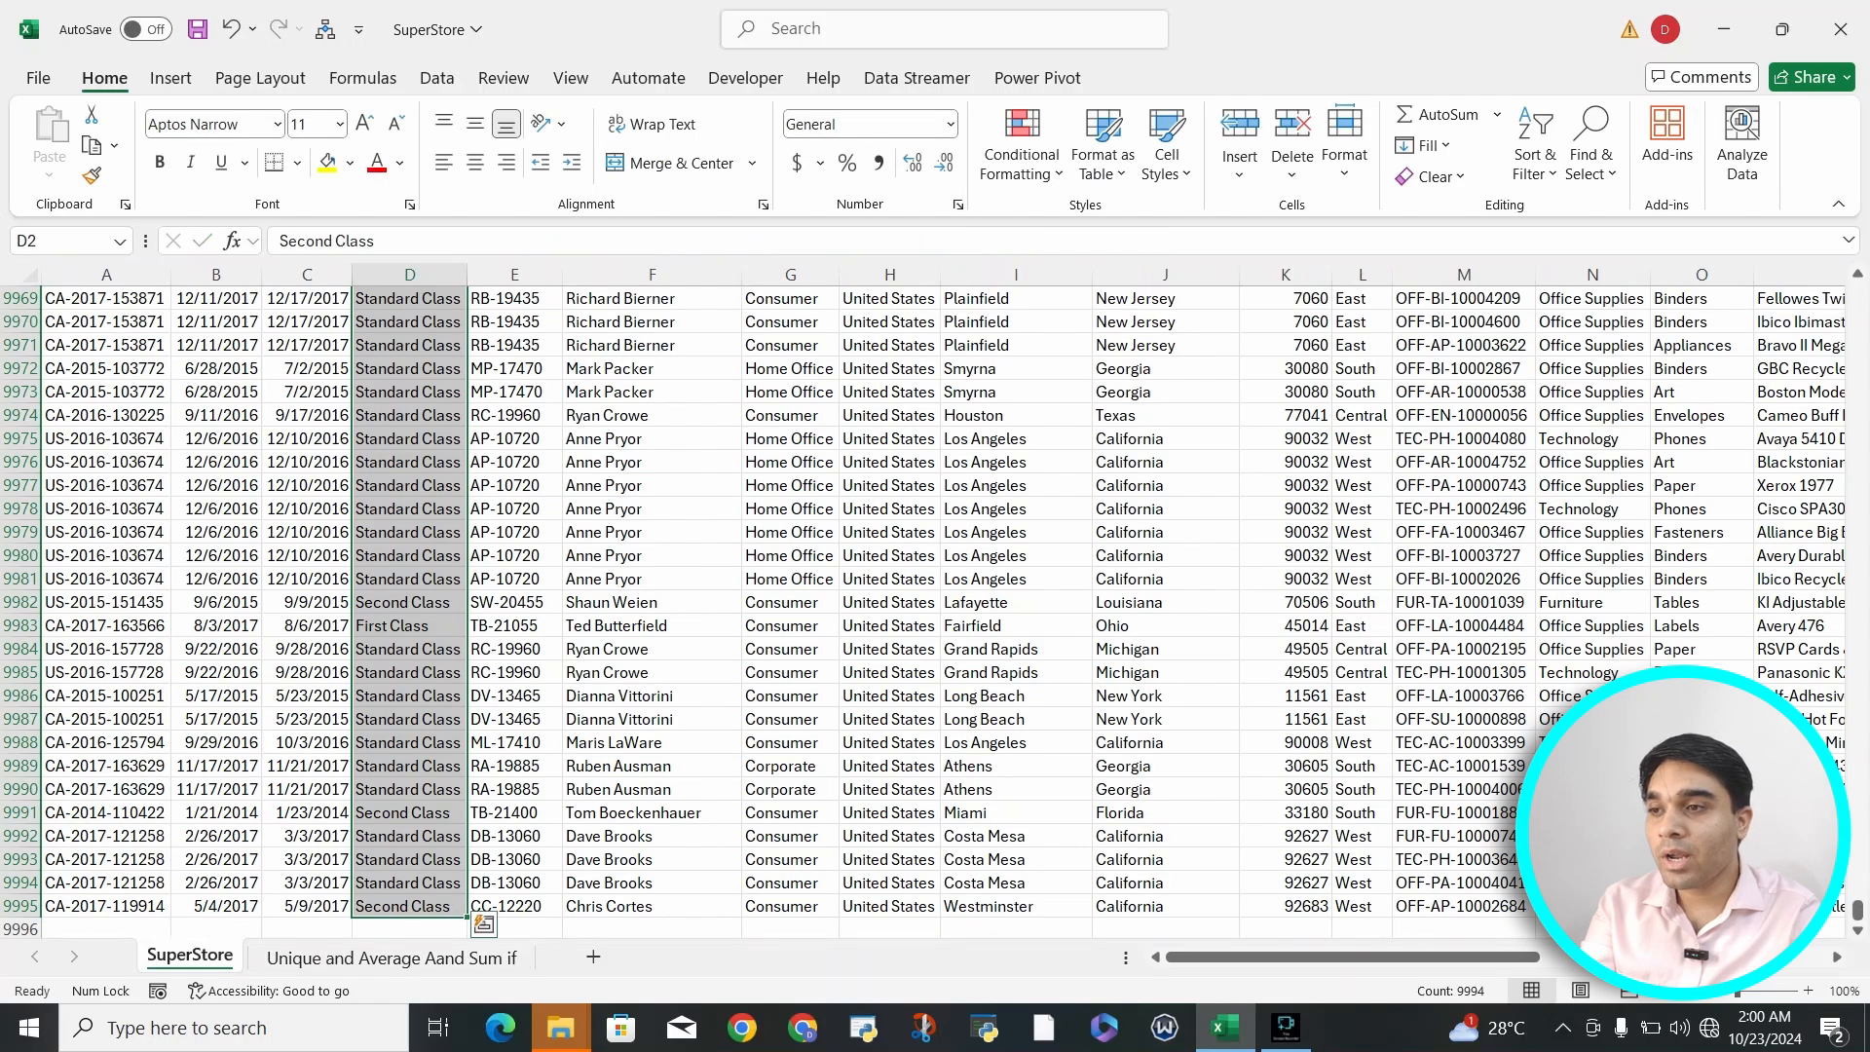
{"action": "scroll", "coordinate": [935, 603], "scroll_direction": "up", "scroll_amount": 3}
{"action": "scroll", "coordinate": [935, 604], "scroll_direction": "right", "scroll_amount": 15}
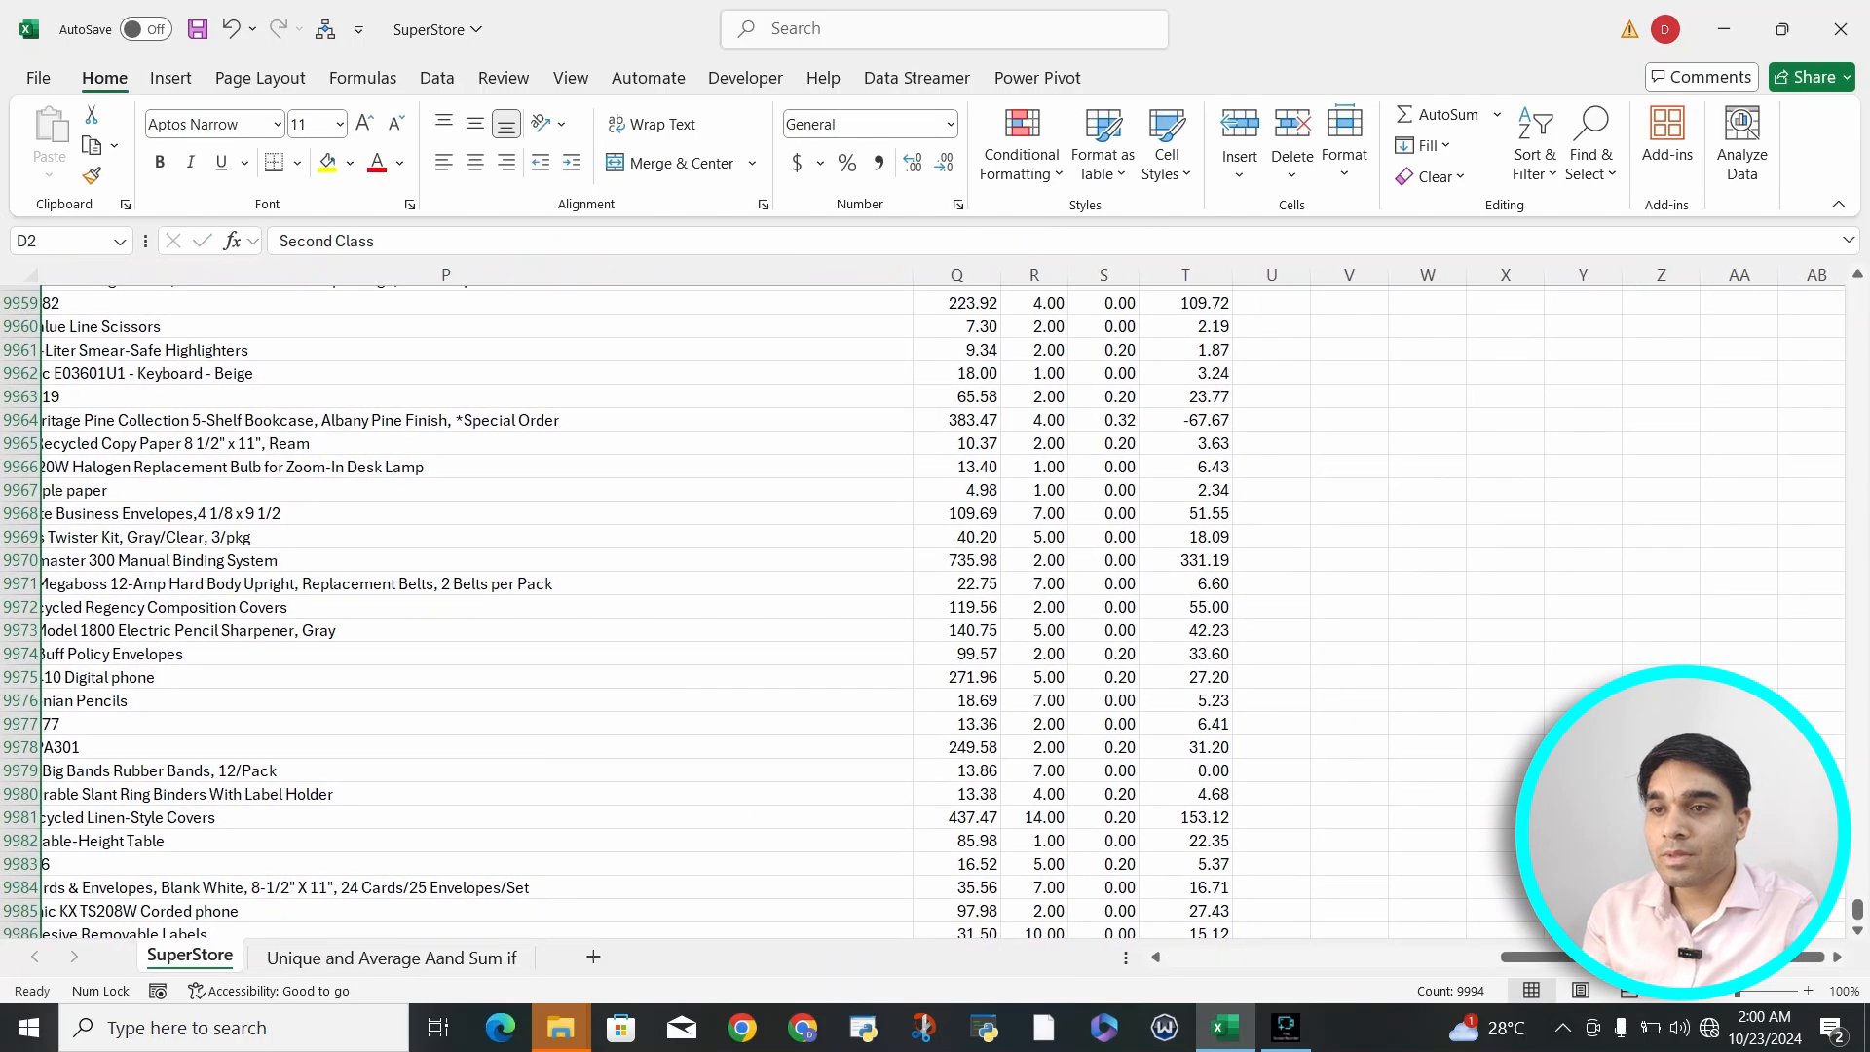
{"action": "scroll", "coordinate": [584, 603], "scroll_direction": "up", "scroll_amount": 20}
{"action": "right_click", "coordinate": [1159, 343]}
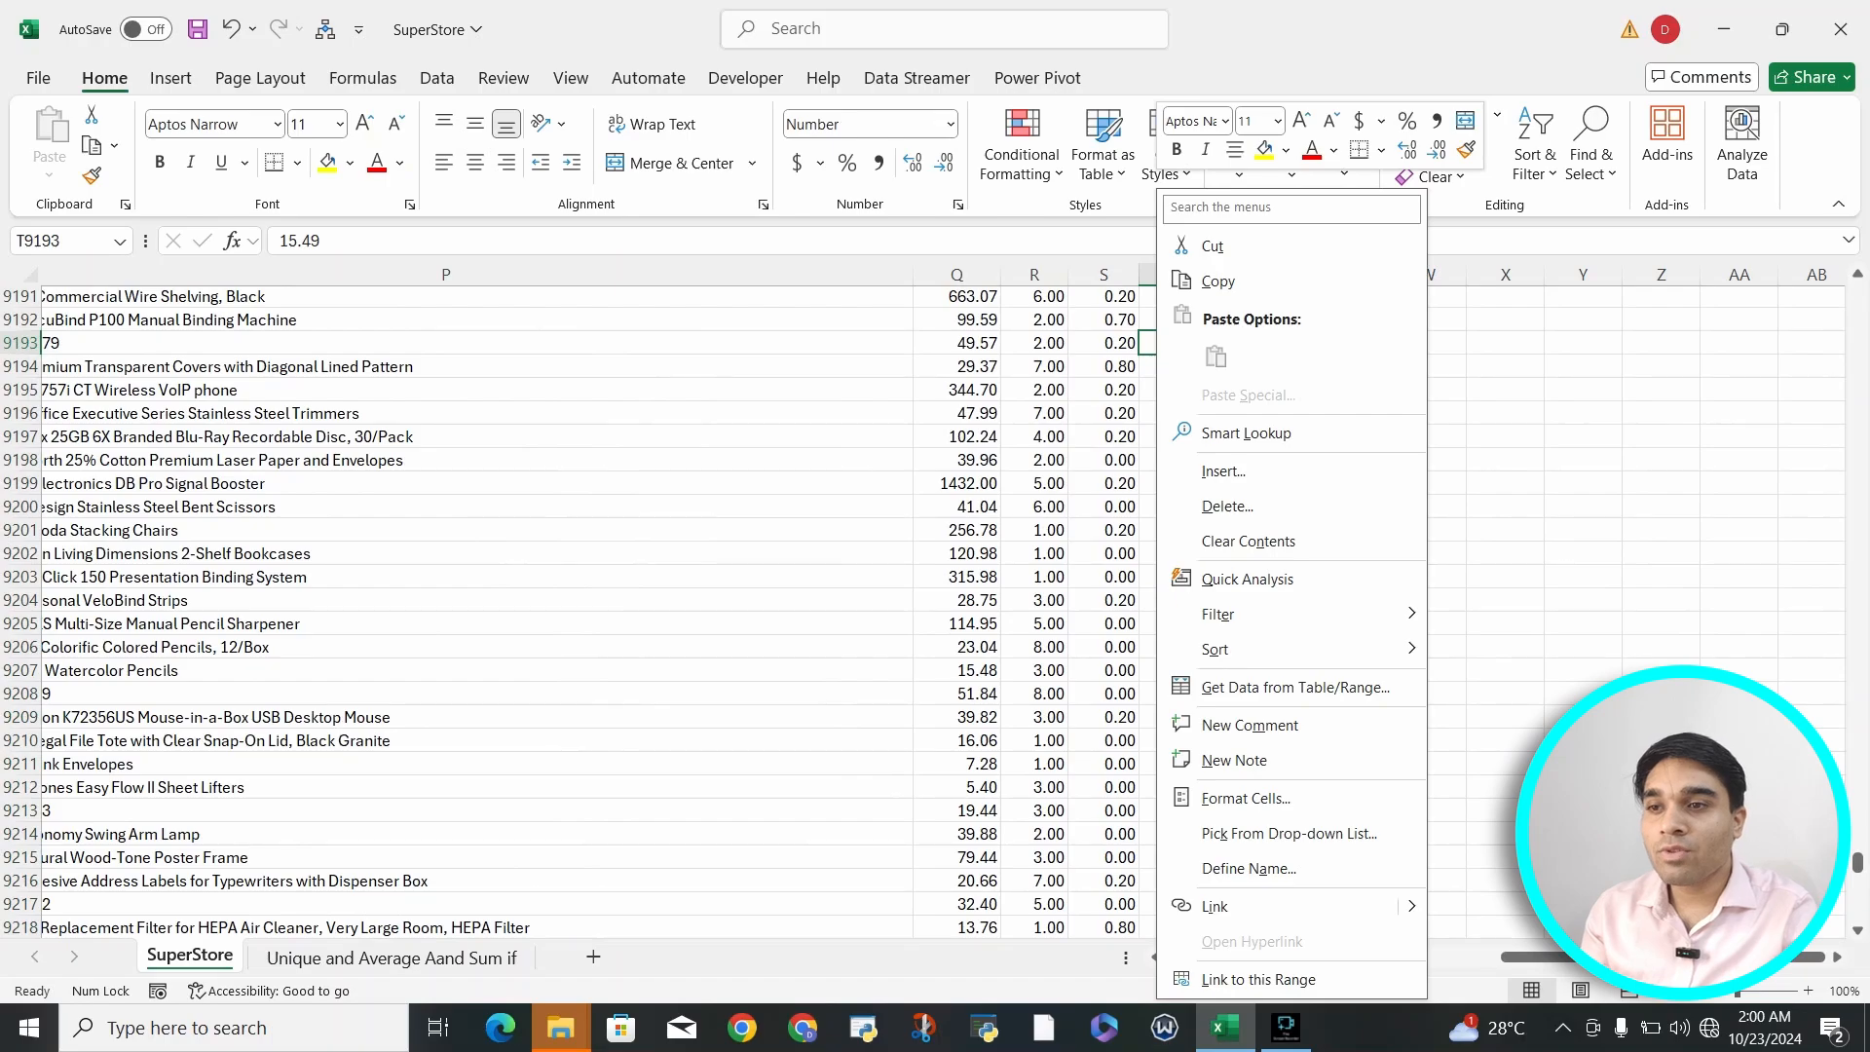
{"action": "key", "text": "Escape"}
{"action": "left_click", "coordinate": [1104, 366]}
{"action": "key", "text": "ctrl+Up"}
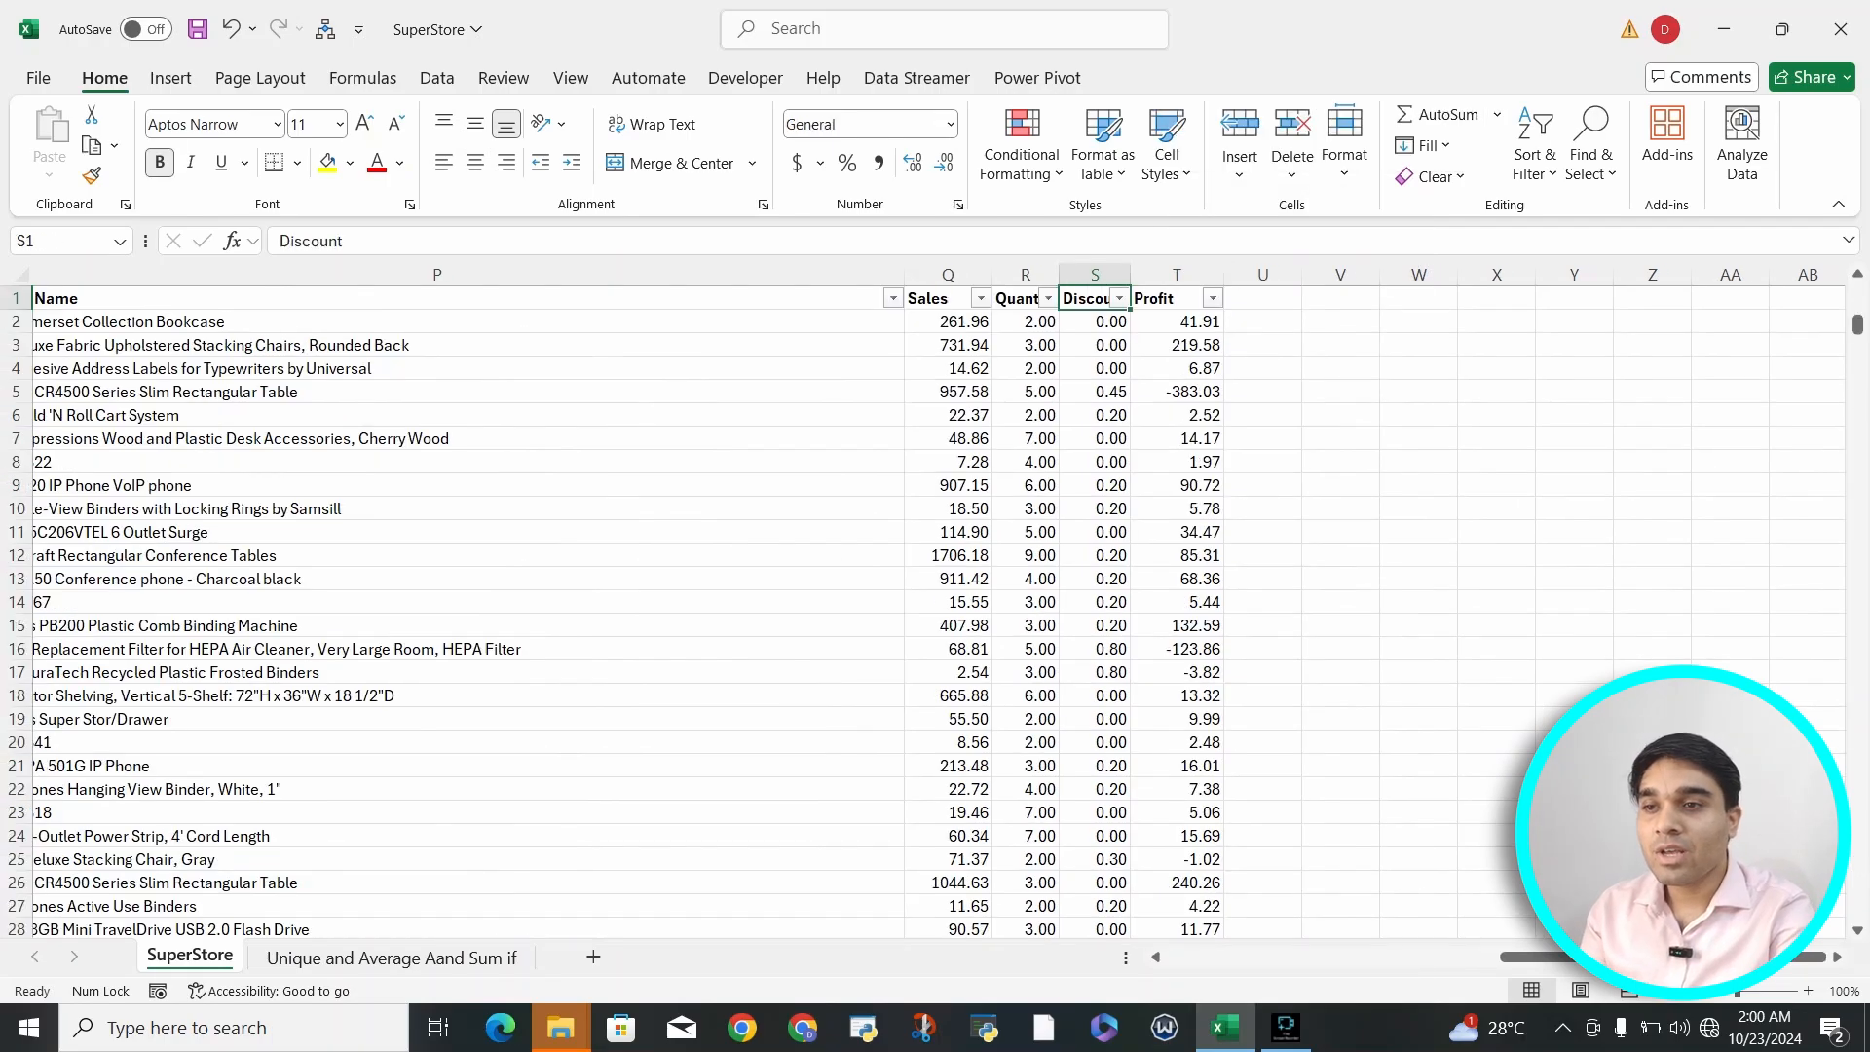
{"action": "key", "text": "Right"}
{"action": "key", "text": "ctrl+Page_Down"}
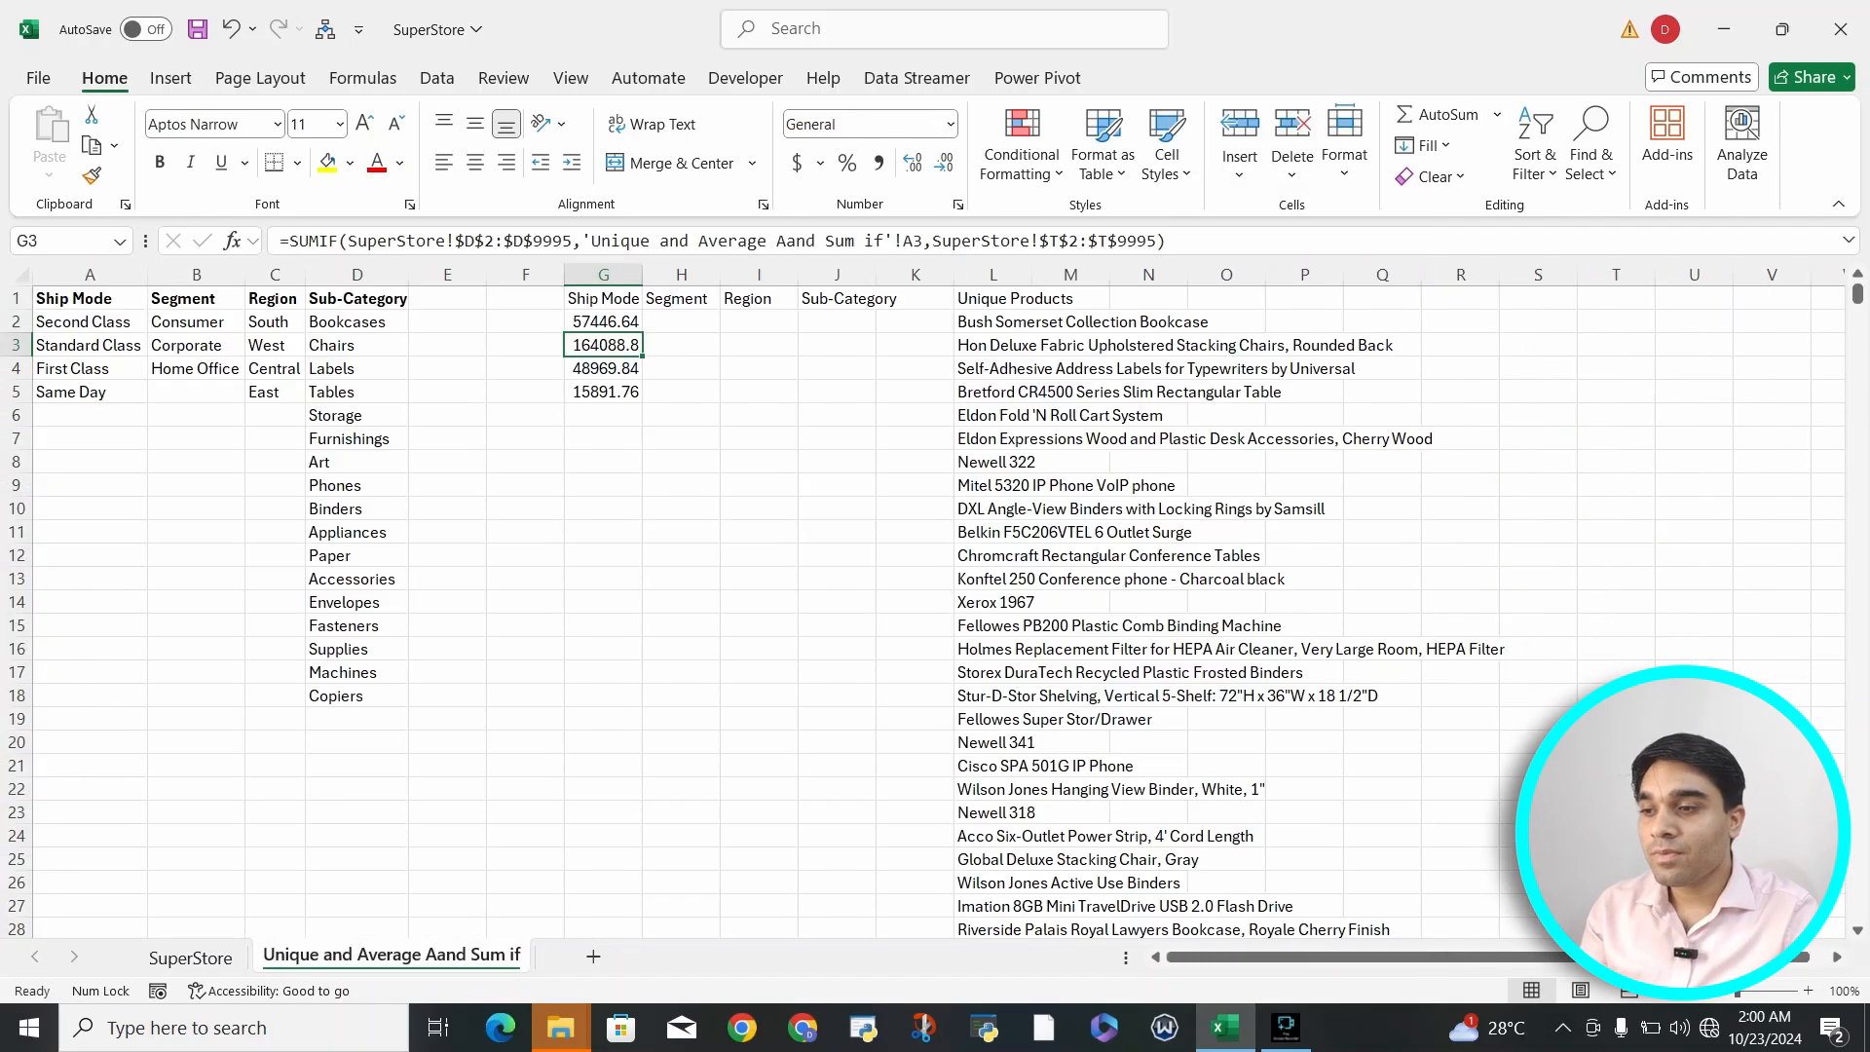
Step: Examine the sum range, range and criteria arguments of the Standard Class SUMIF formula in G3
{"action": "left_click", "coordinate": [90, 321]}
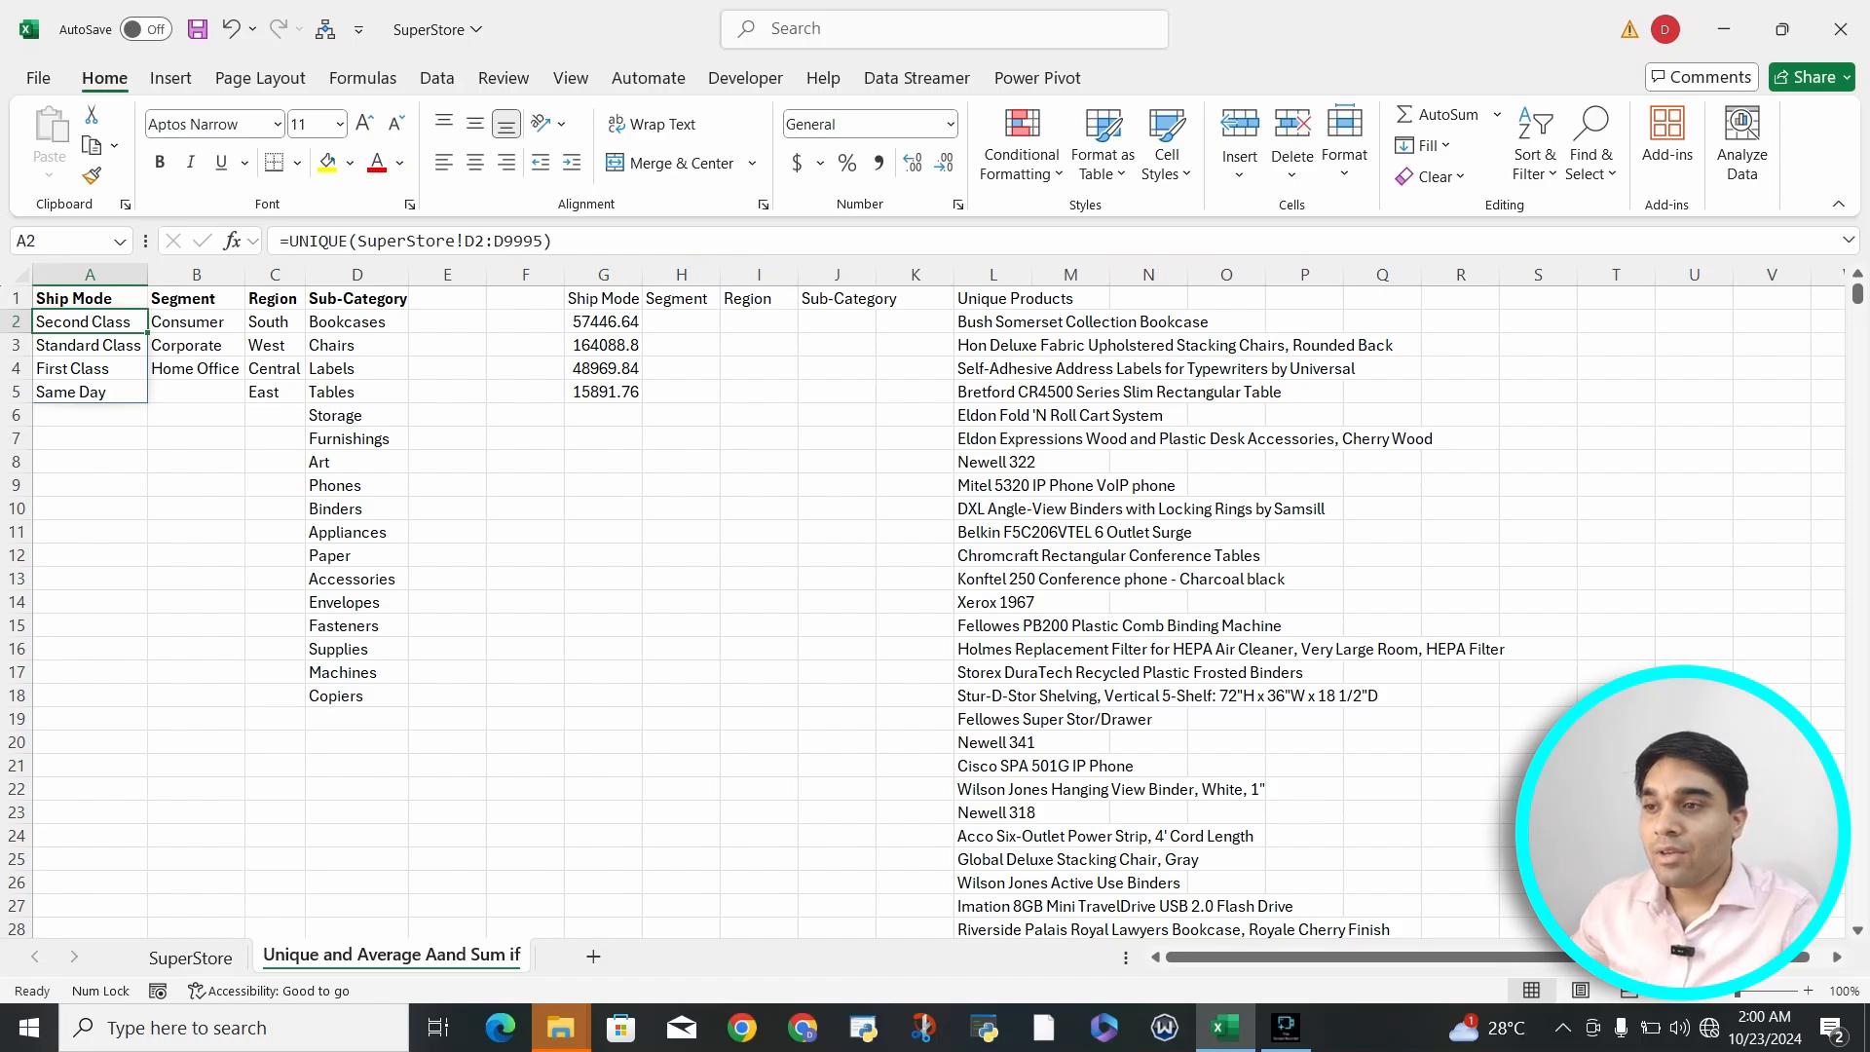
{"action": "left_click", "coordinate": [603, 321]}
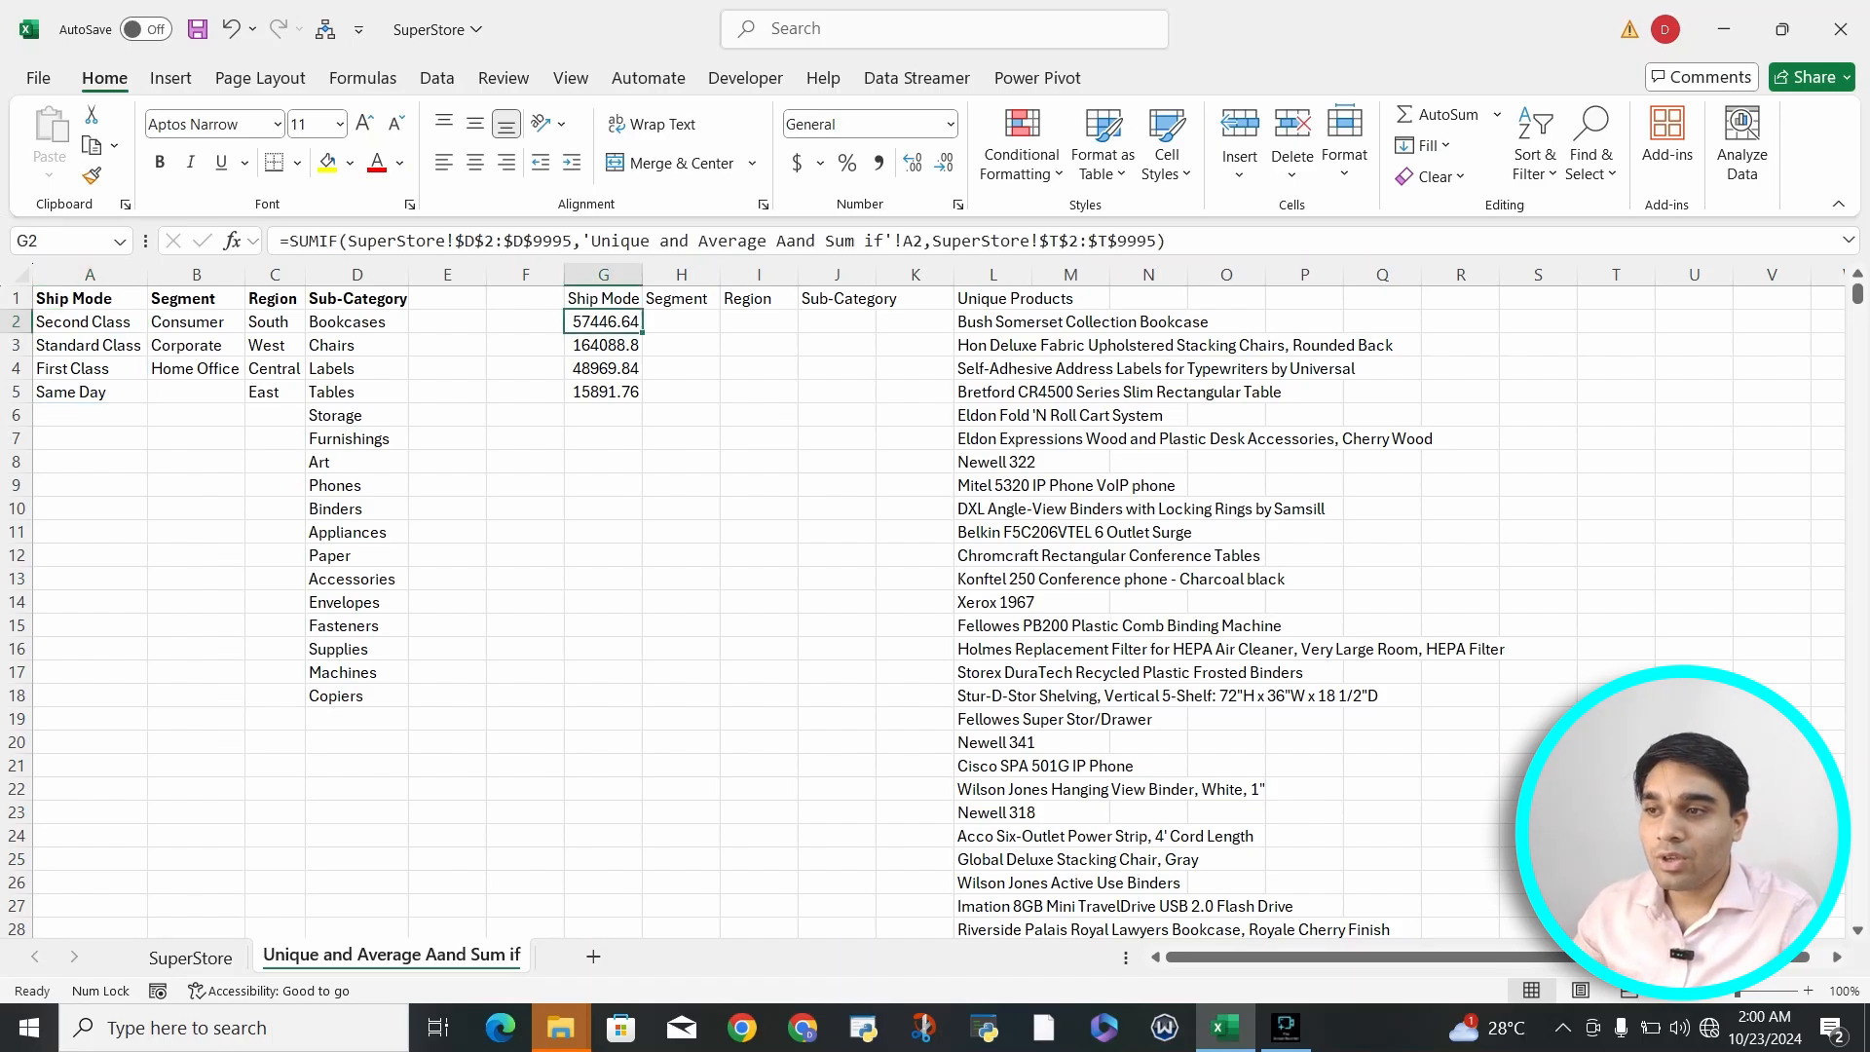
{"action": "left_click", "coordinate": [603, 345]}
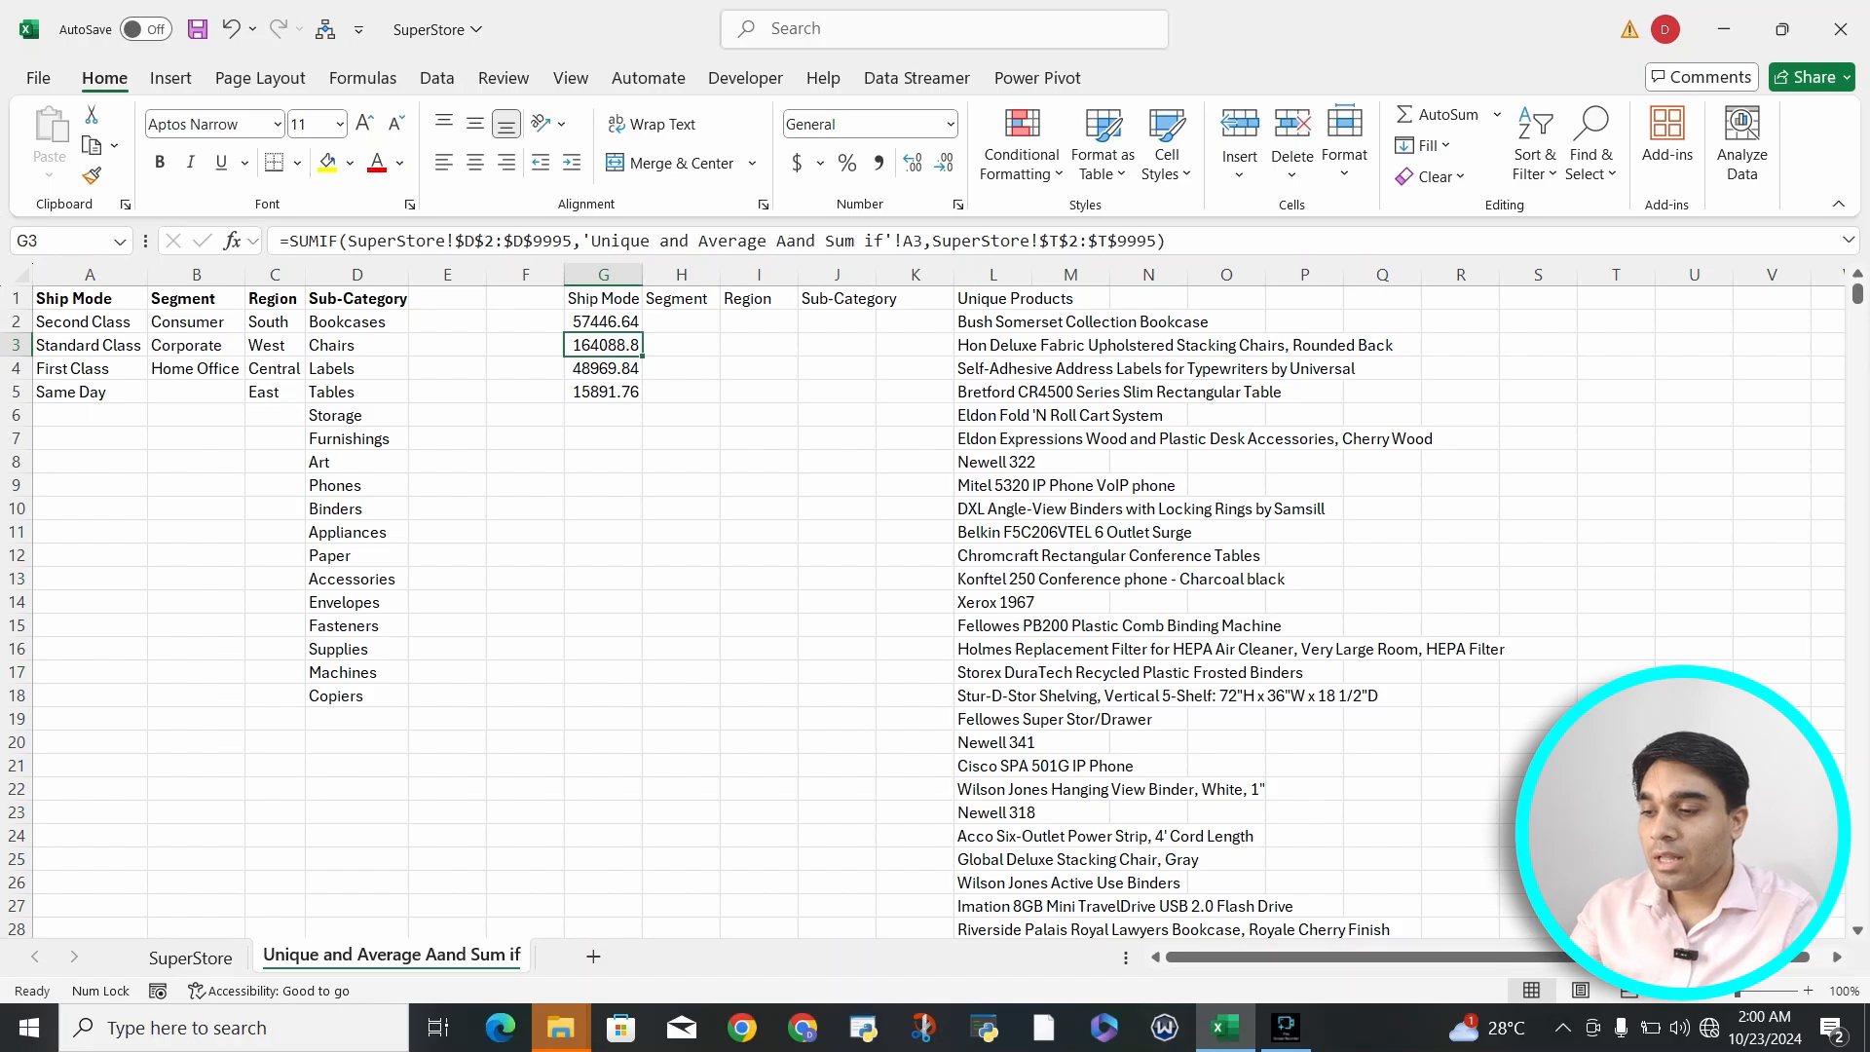
{"action": "key", "text": "F2"}
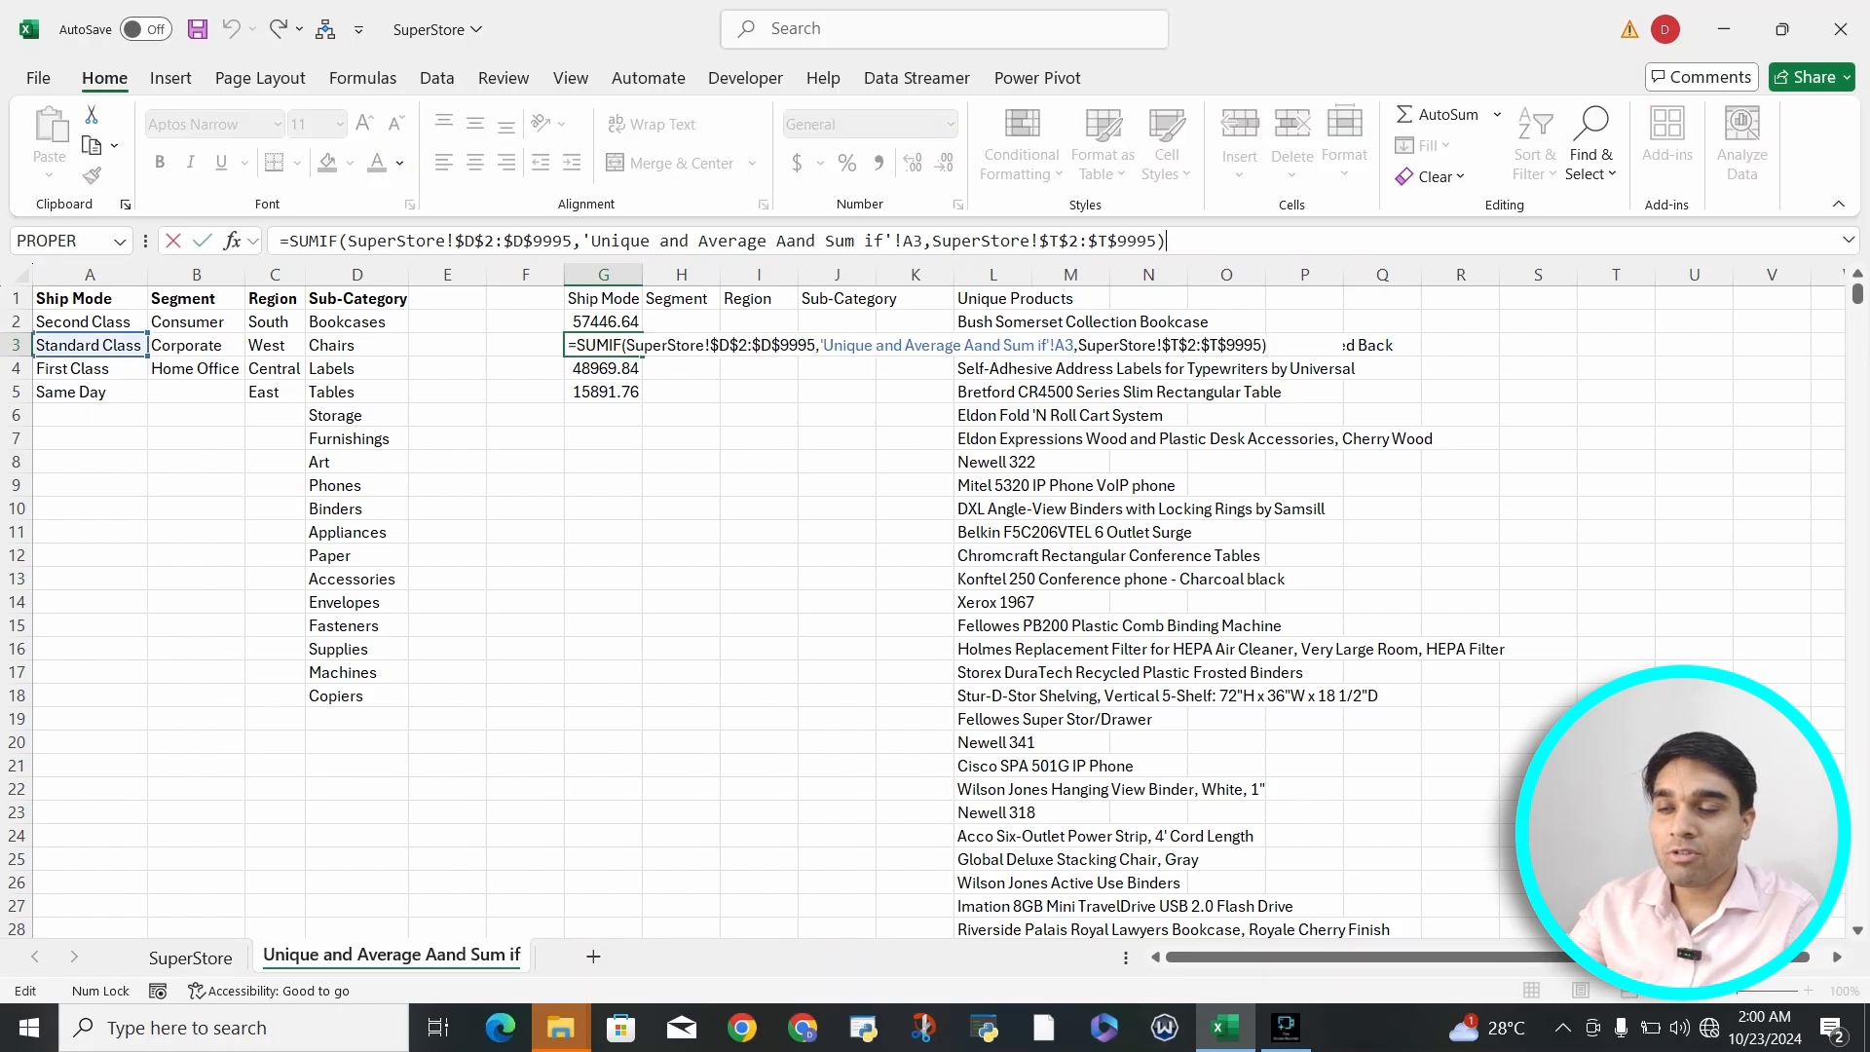
{"action": "left_click_drag", "start_coordinate": [1157, 241], "coordinate": [932, 240]}
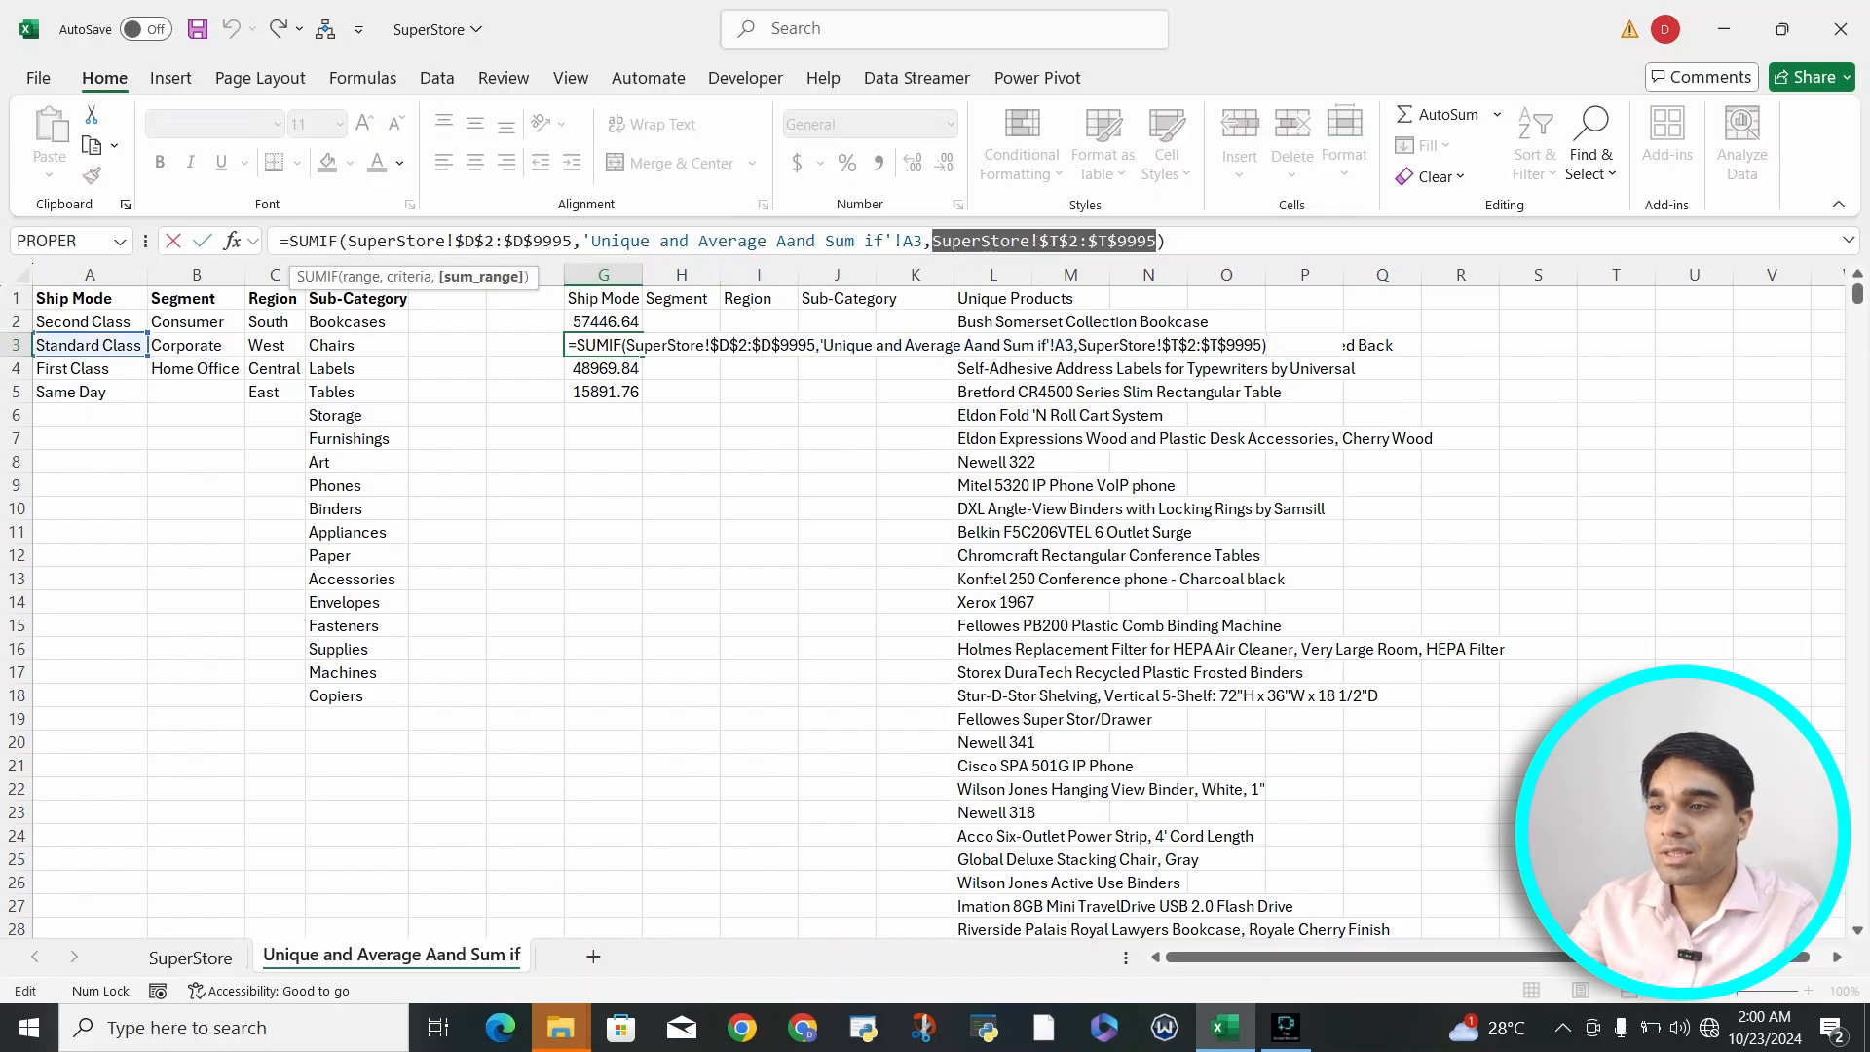
{"action": "left_click_drag", "start_coordinate": [573, 241], "coordinate": [348, 241]}
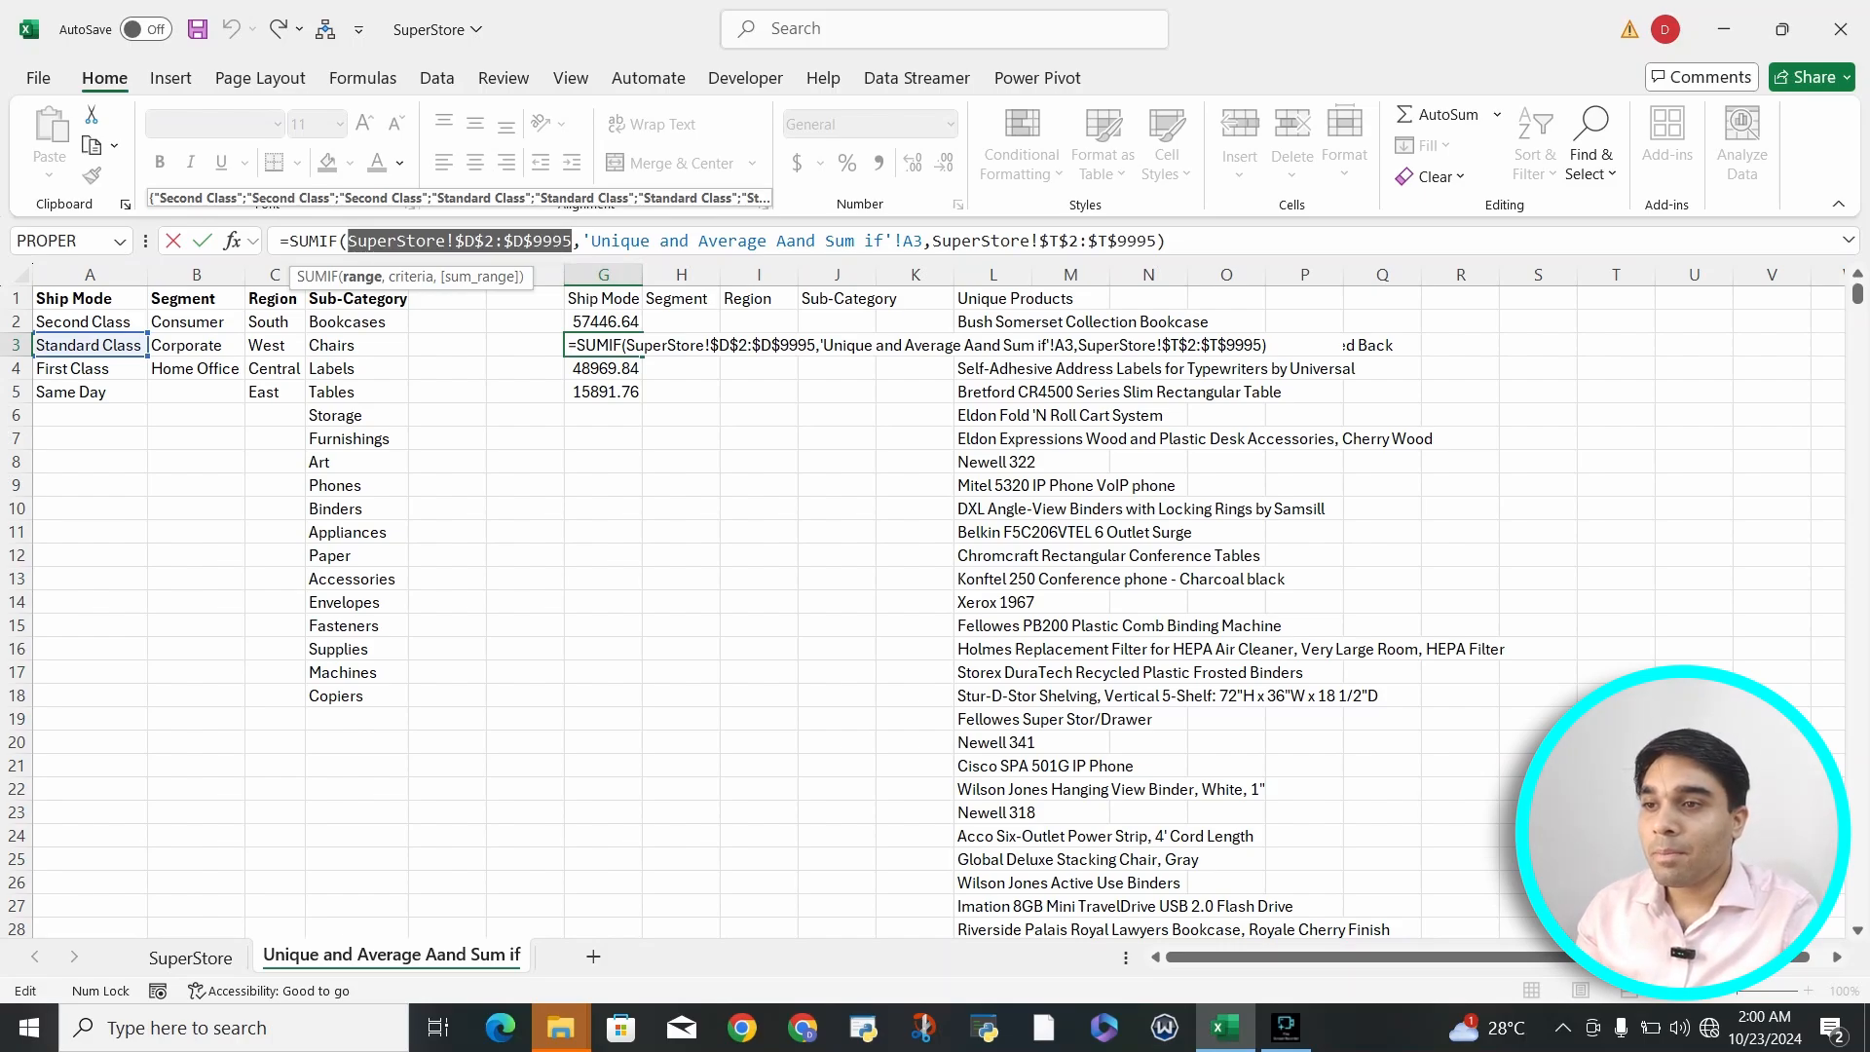
{"action": "left_click_drag", "start_coordinate": [591, 241], "coordinate": [923, 240]}
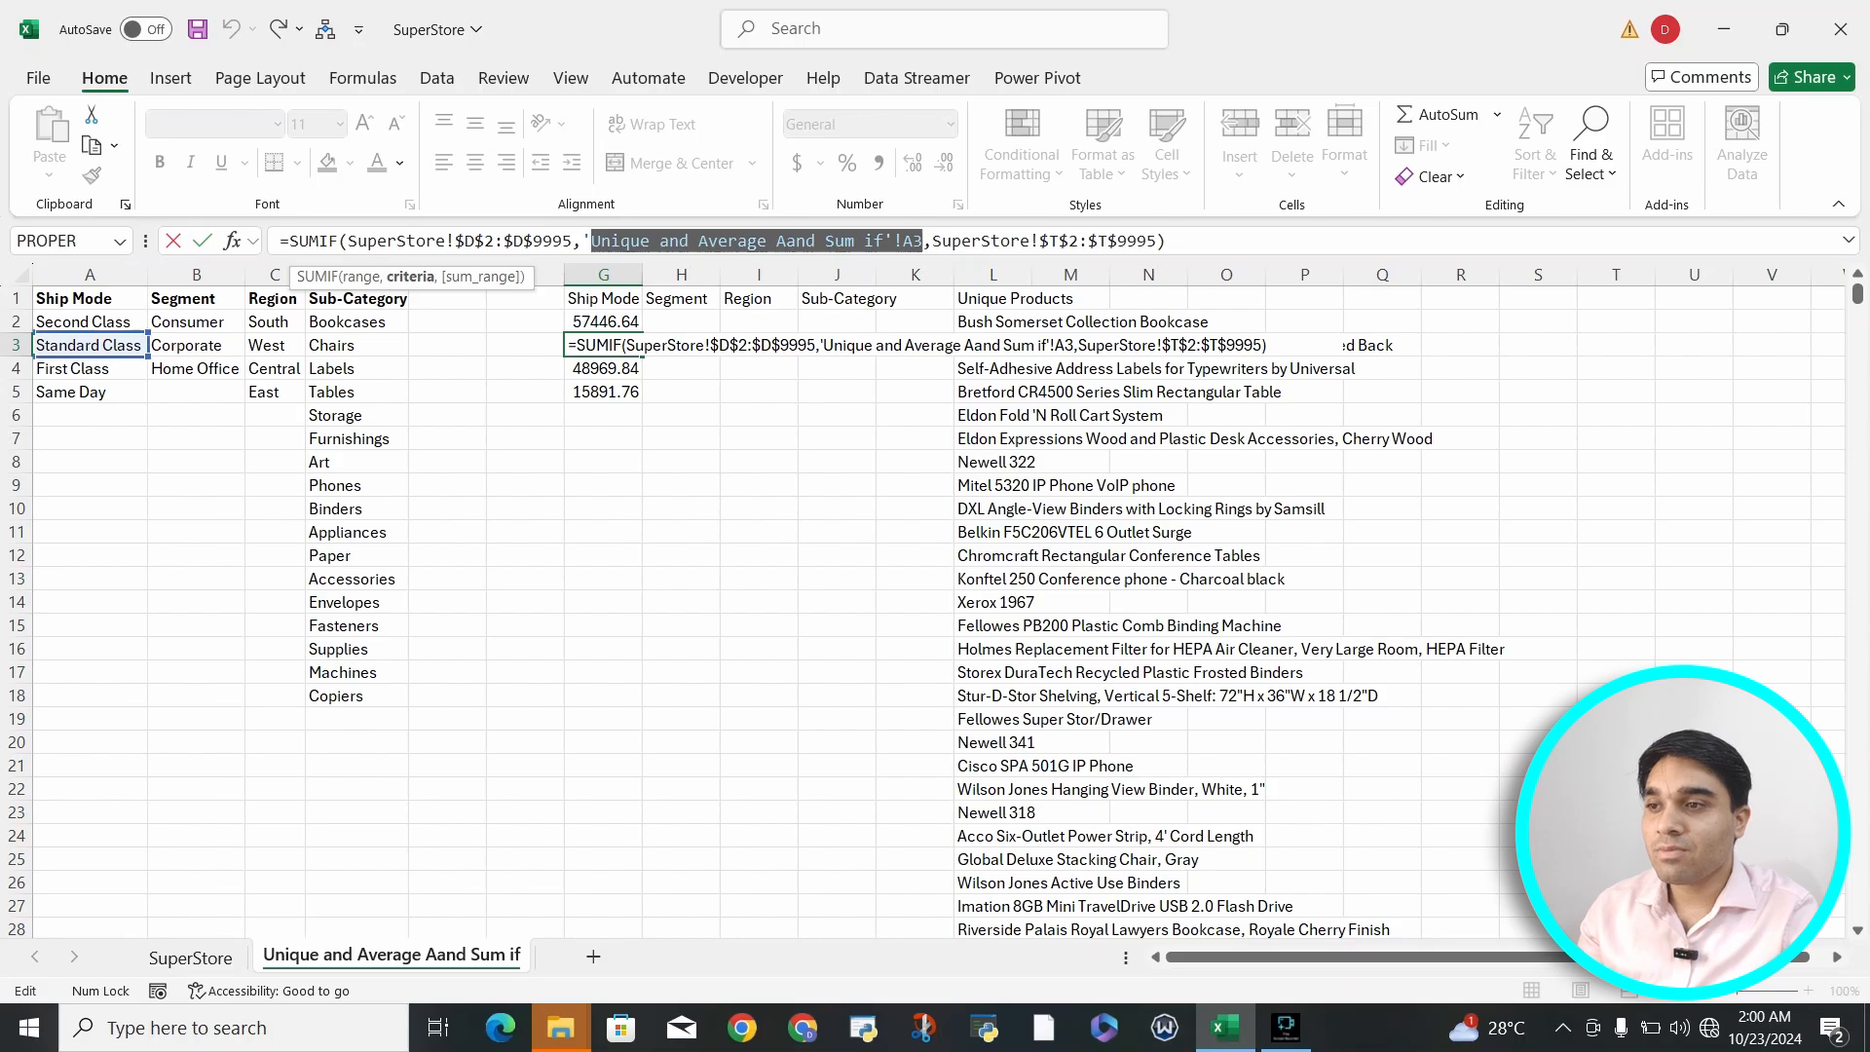
{"action": "key", "text": "Return"}
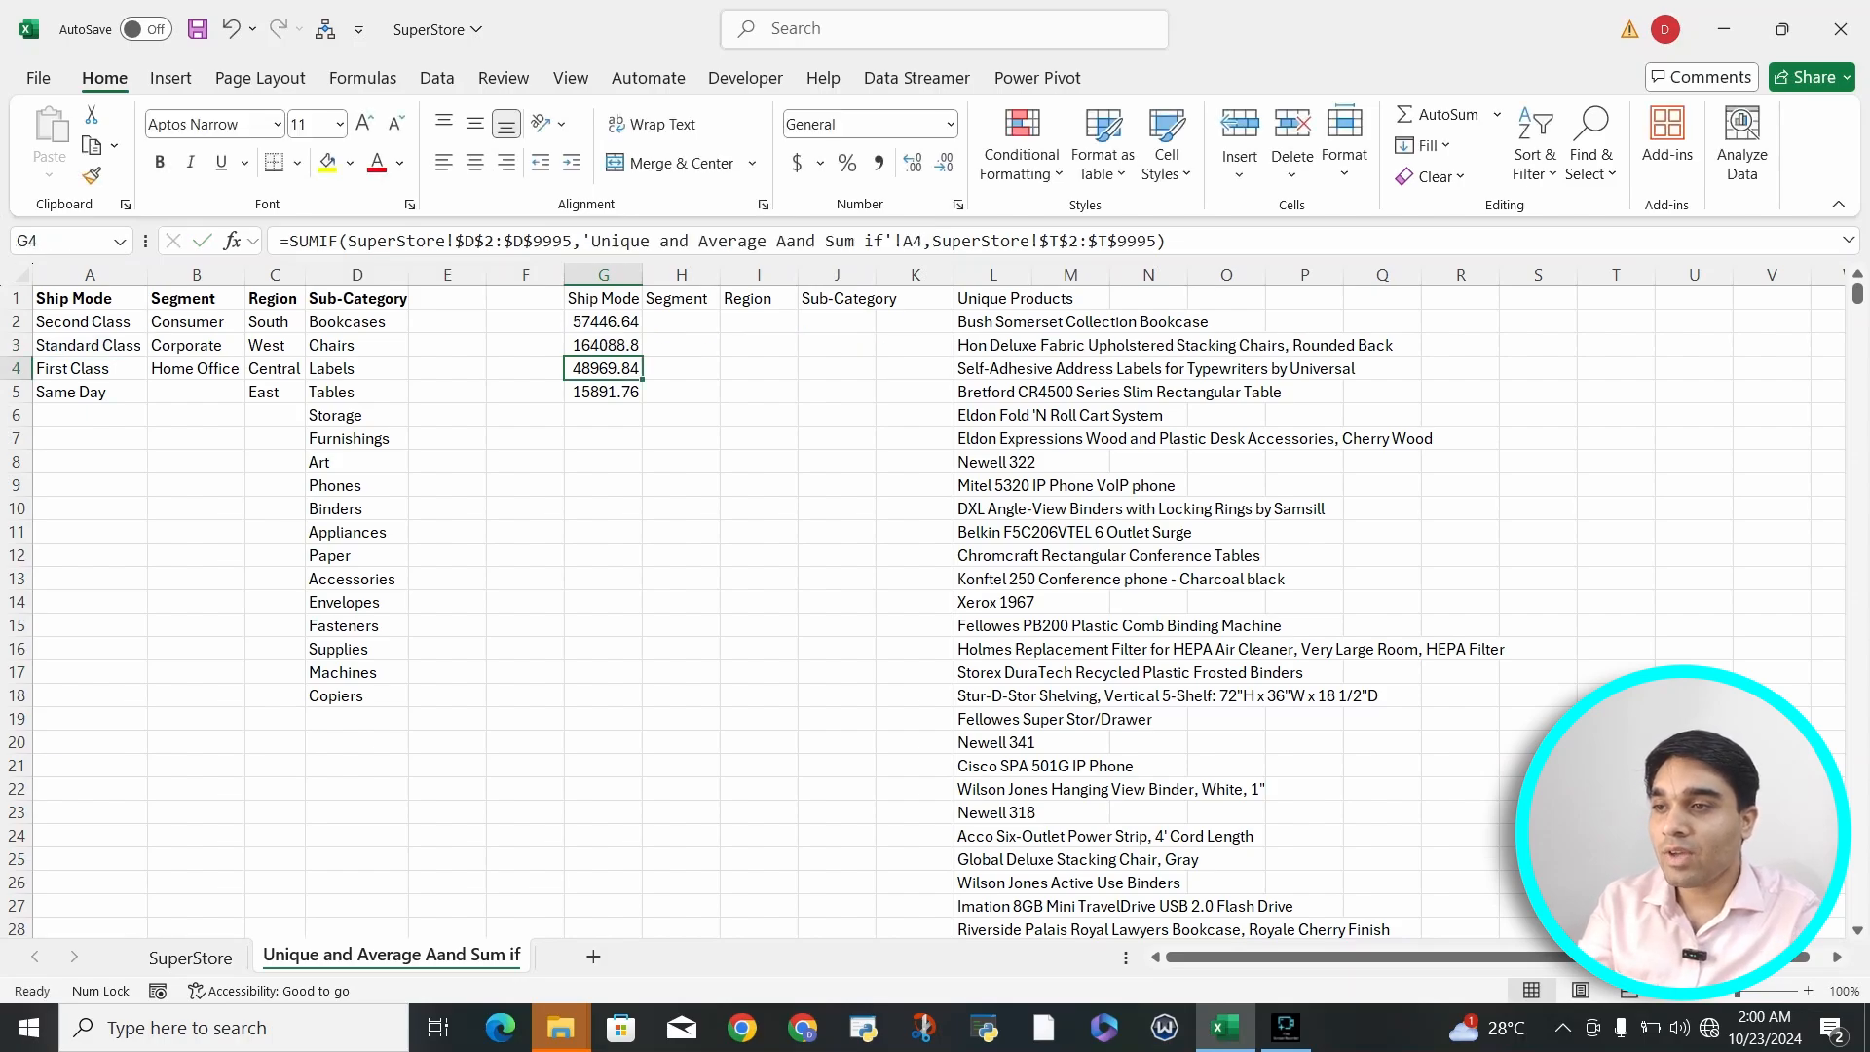
Step: Check the SUMIF formulas for First Class in G4 and Same Day in G5
{"action": "key", "text": "Up"}
{"action": "key", "text": "Down"}
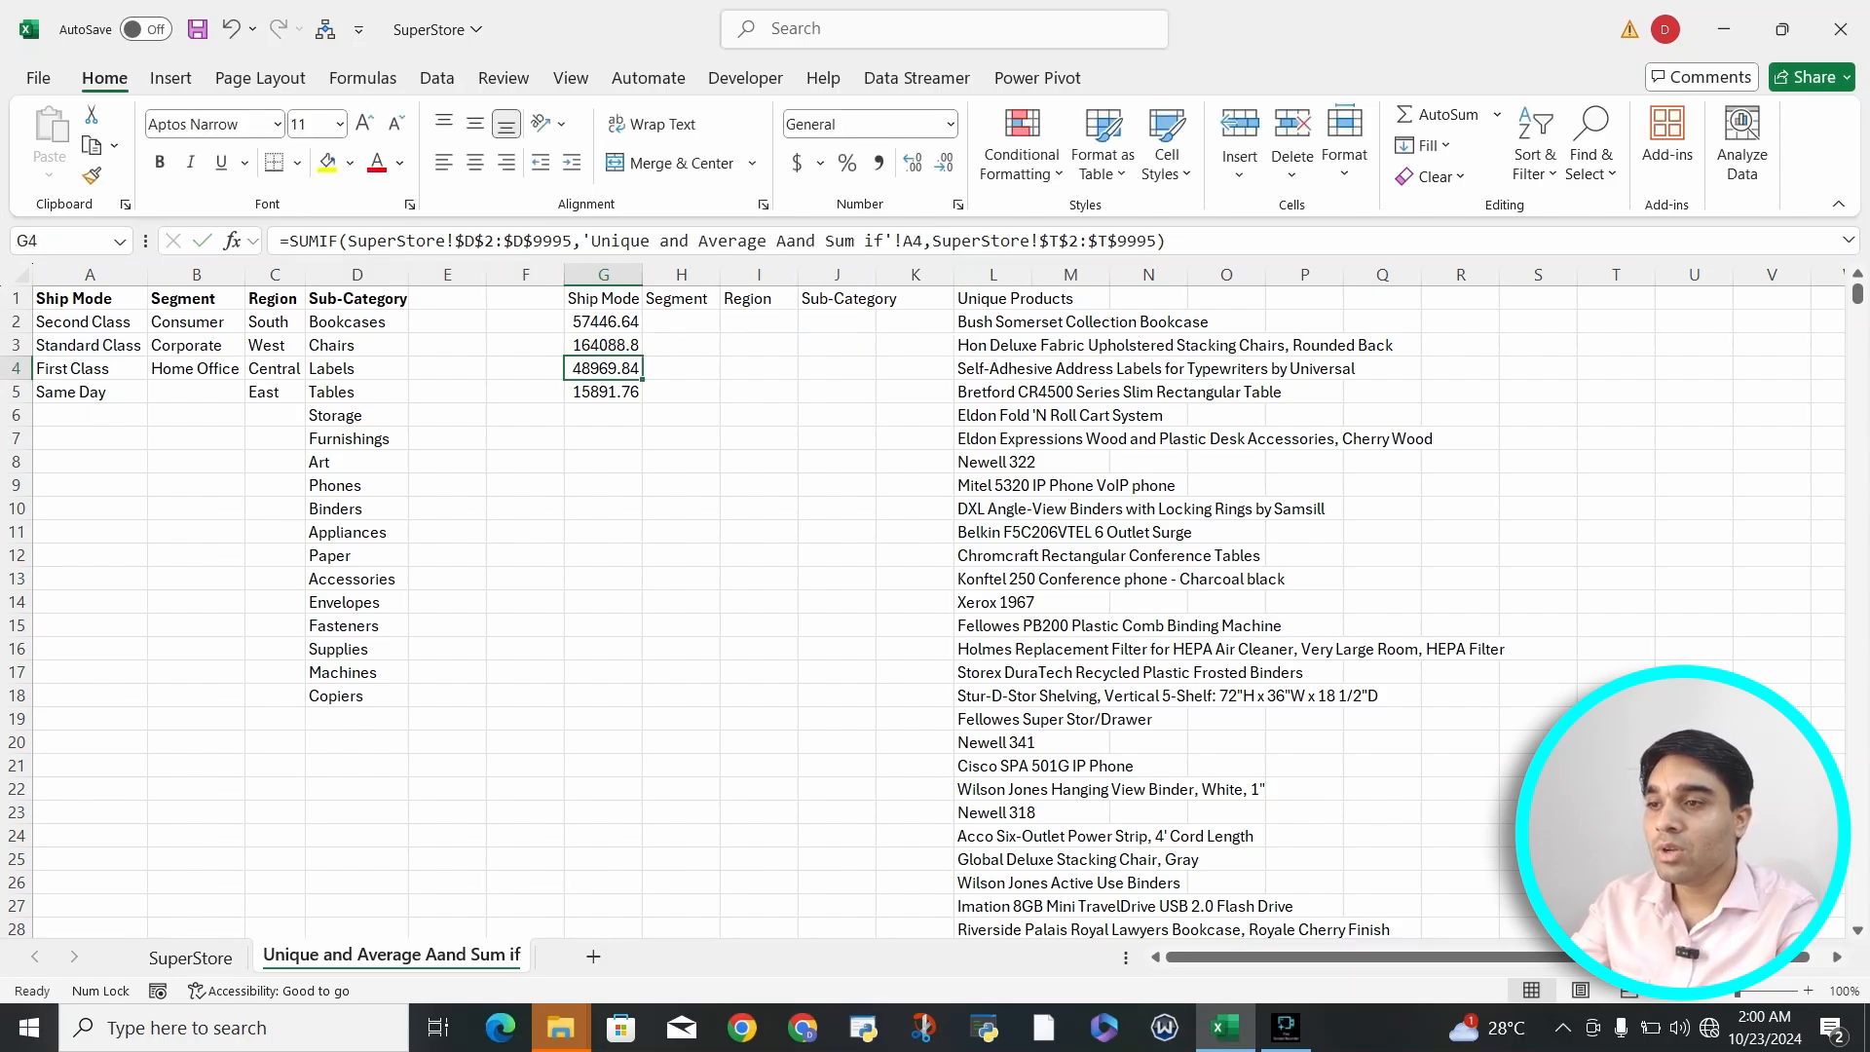
{"action": "key", "text": "F2"}
{"action": "key", "text": "Return"}
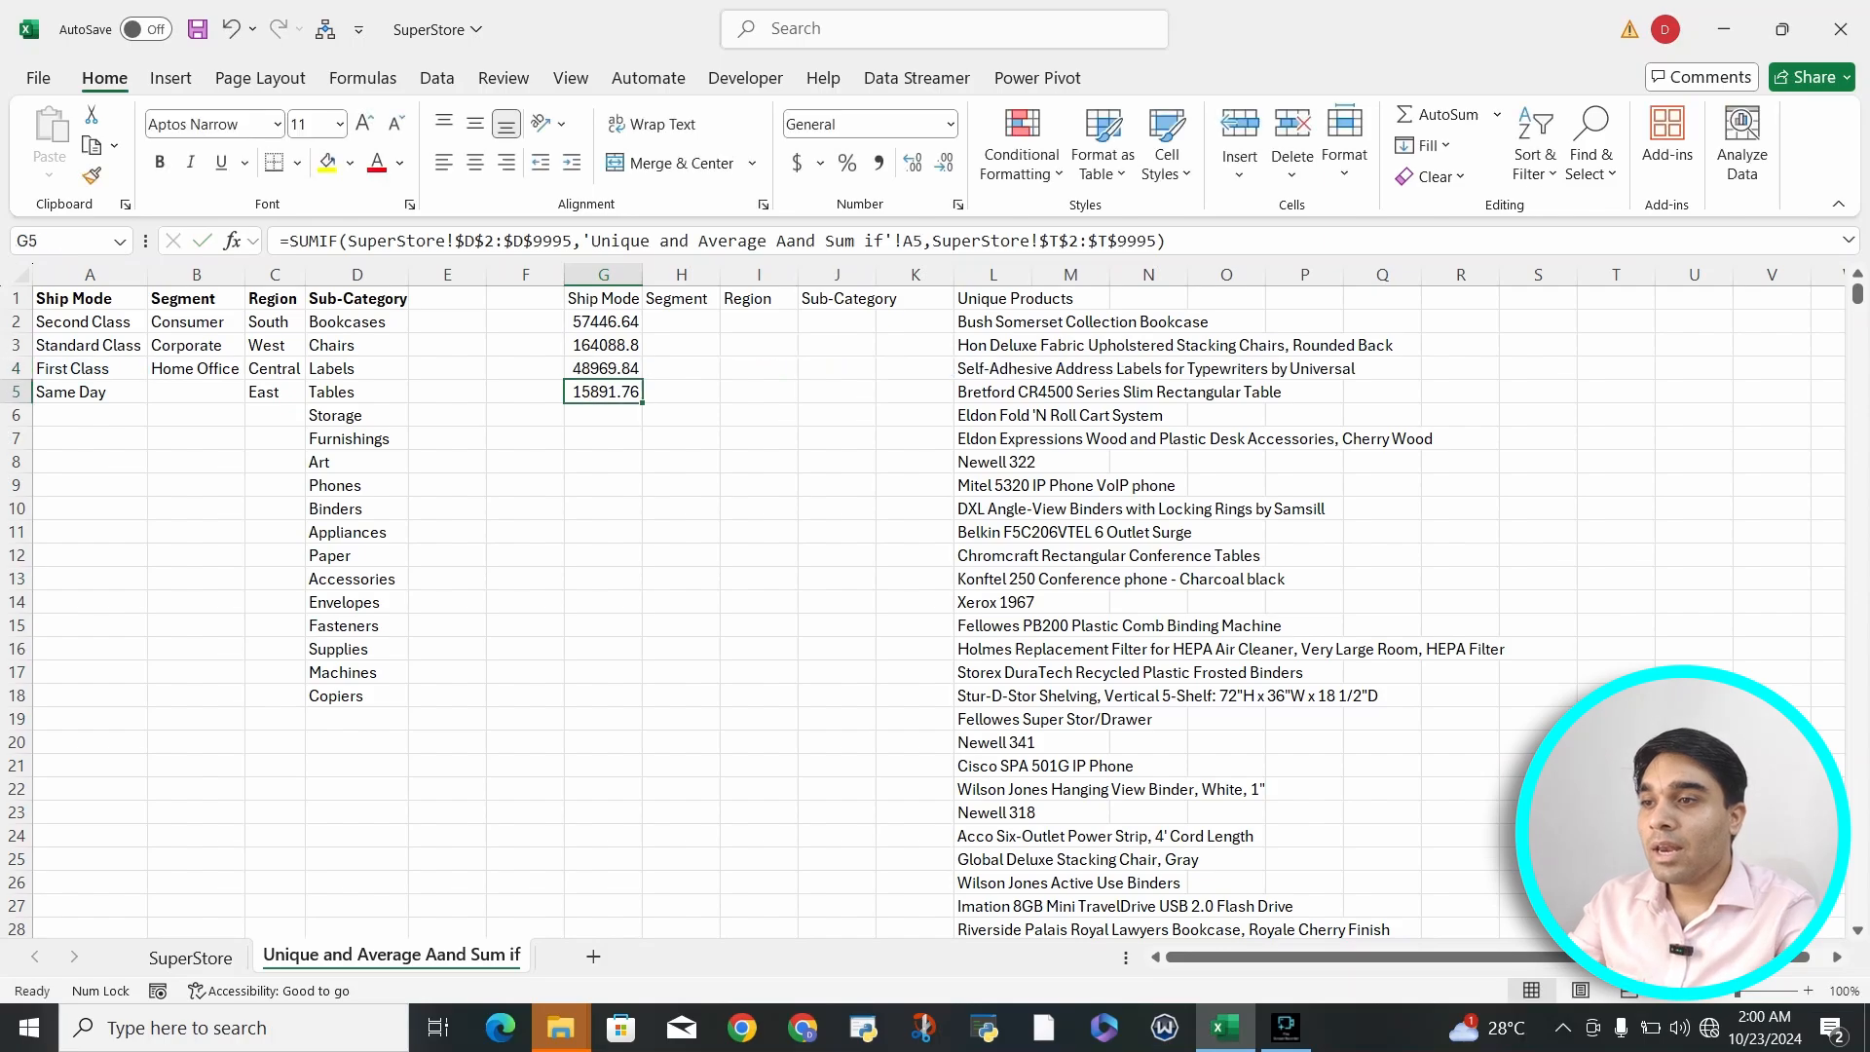
Step: Format the Ship Mode sums in G2:G5 as numbers with two decimal places
{"action": "key", "text": "Up"}
{"action": "key", "text": "Up"}
{"action": "key", "text": "Up"}
{"action": "key", "text": "ctrl+shift+Down"}
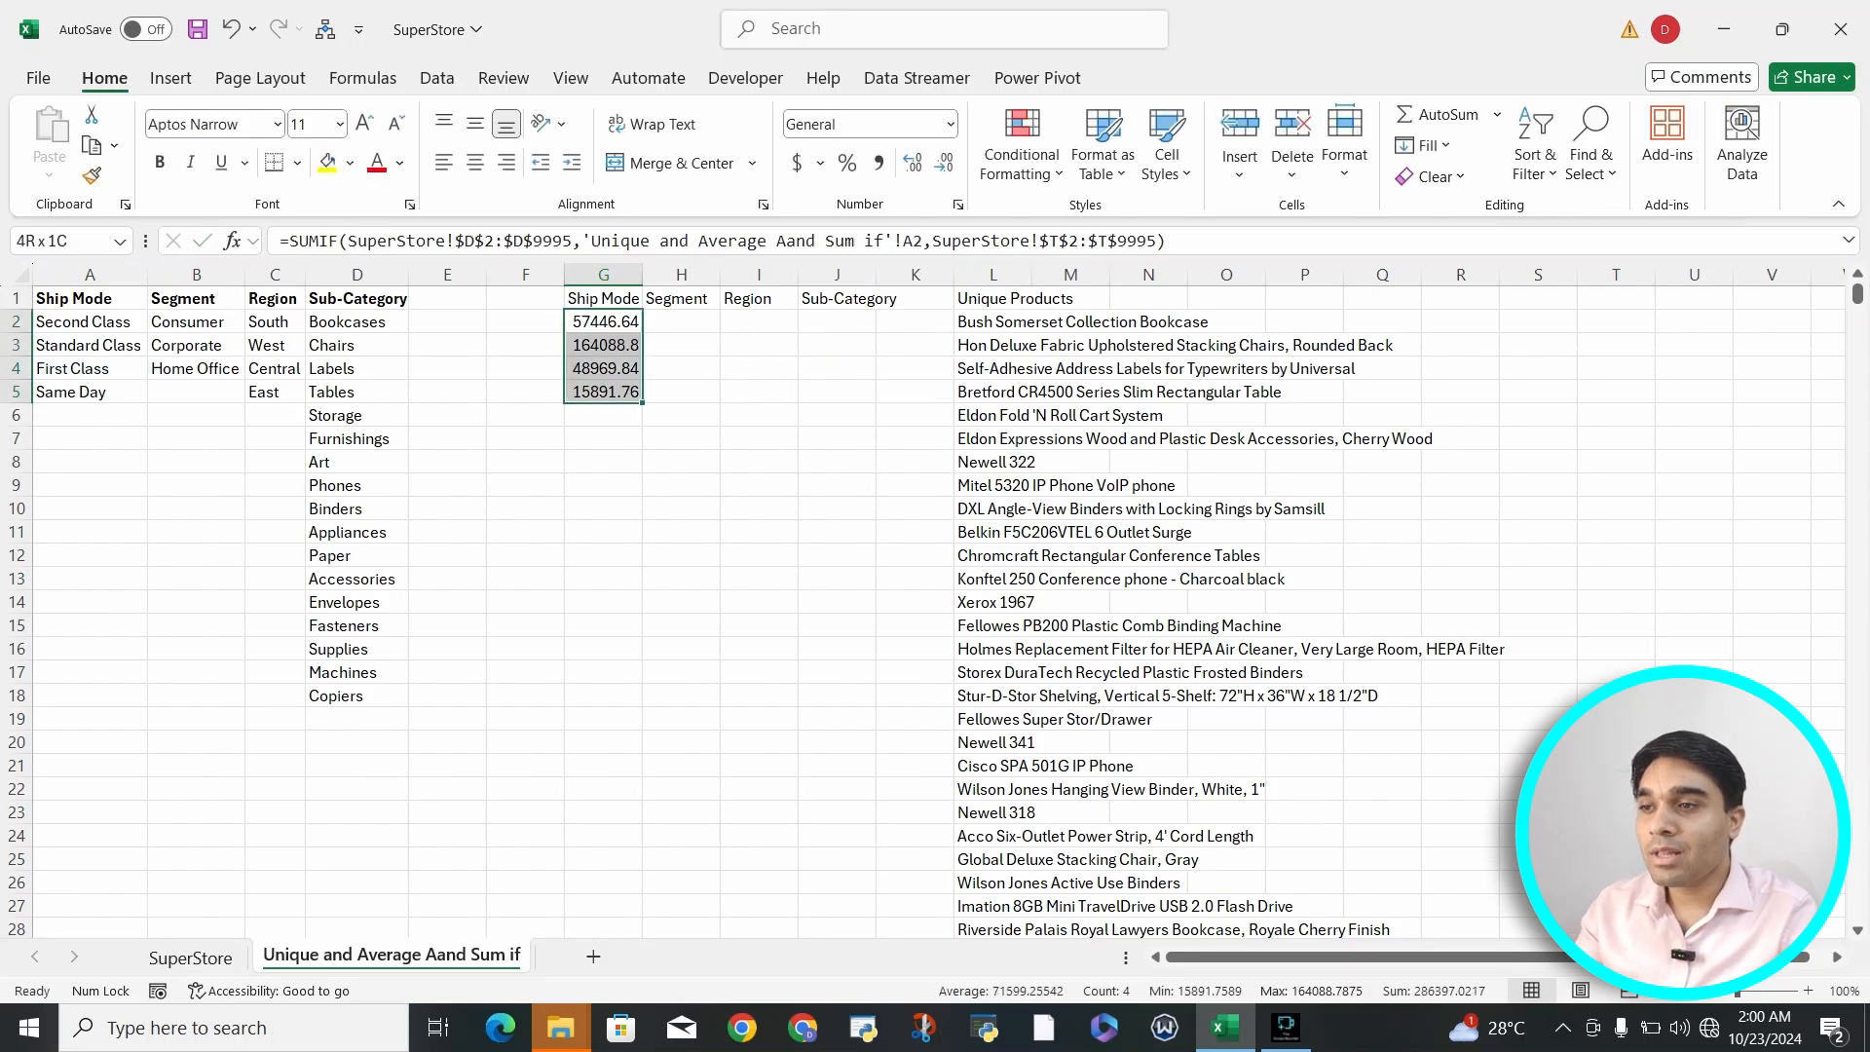
{"action": "left_click", "coordinate": [912, 162]}
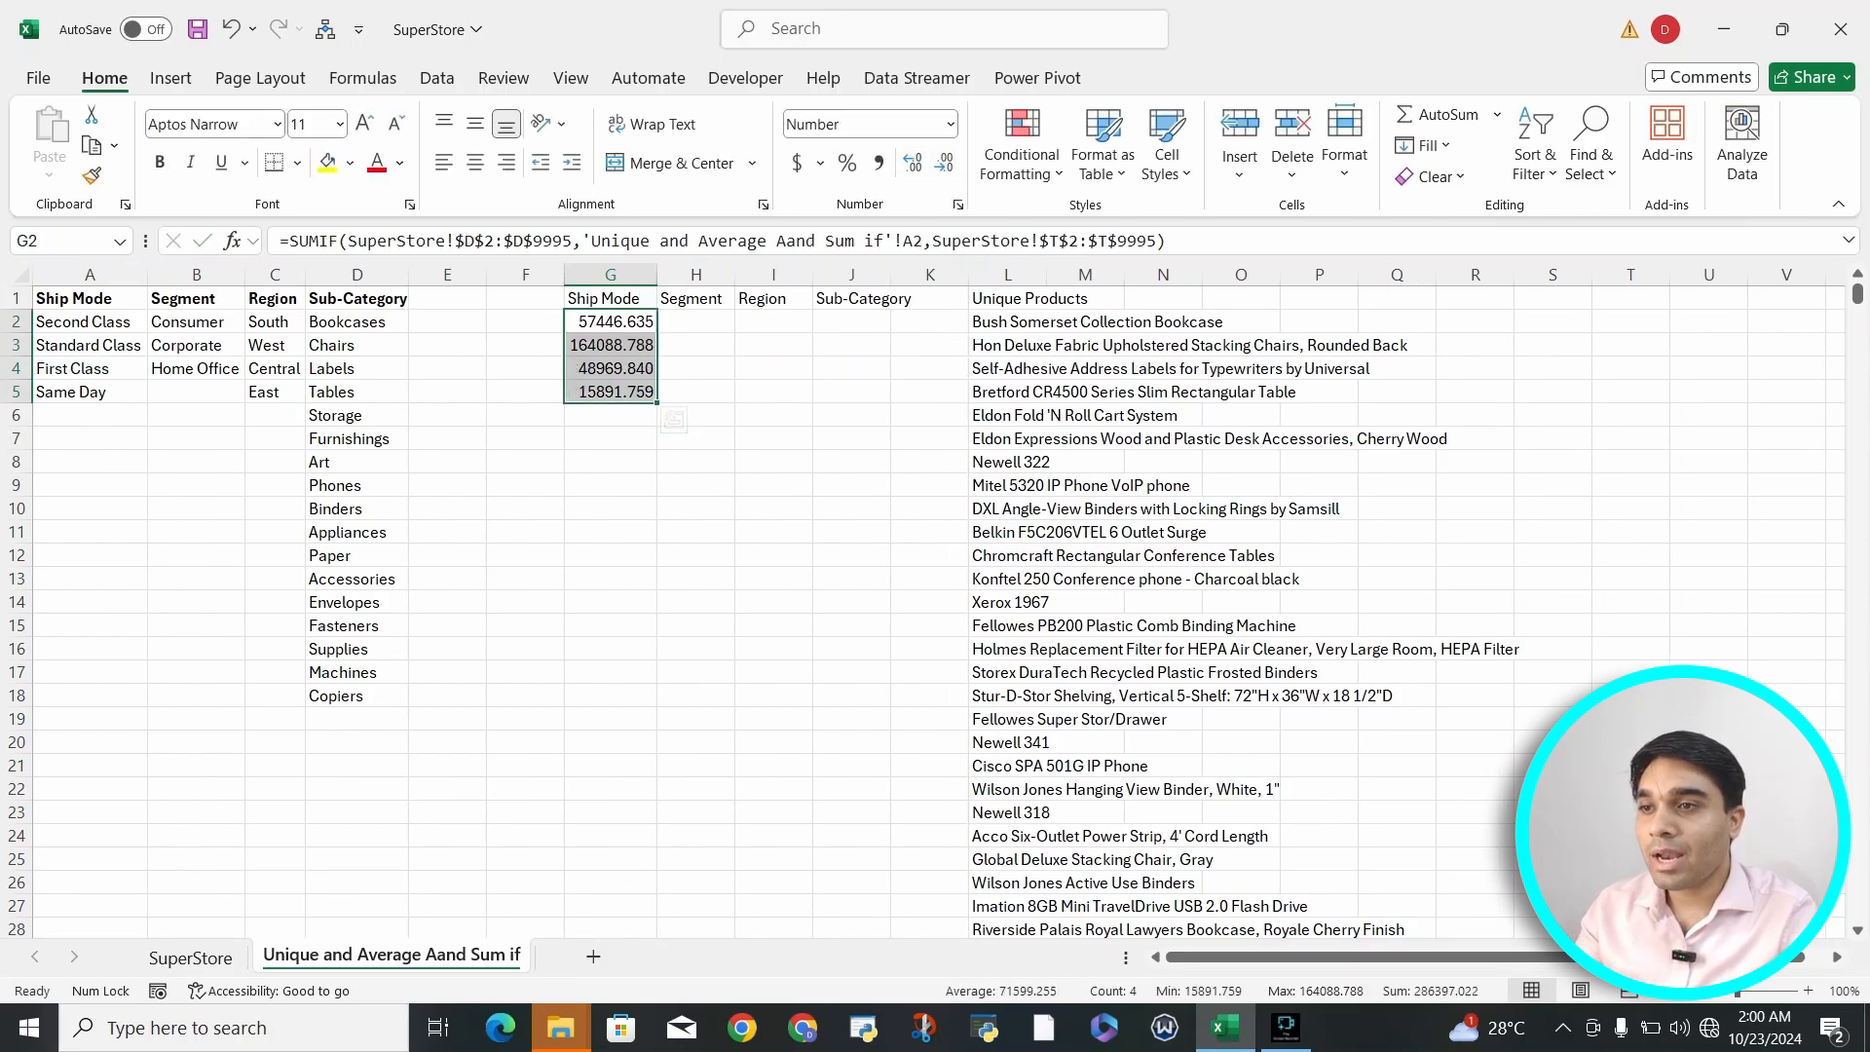
{"action": "left_click", "coordinate": [944, 162]}
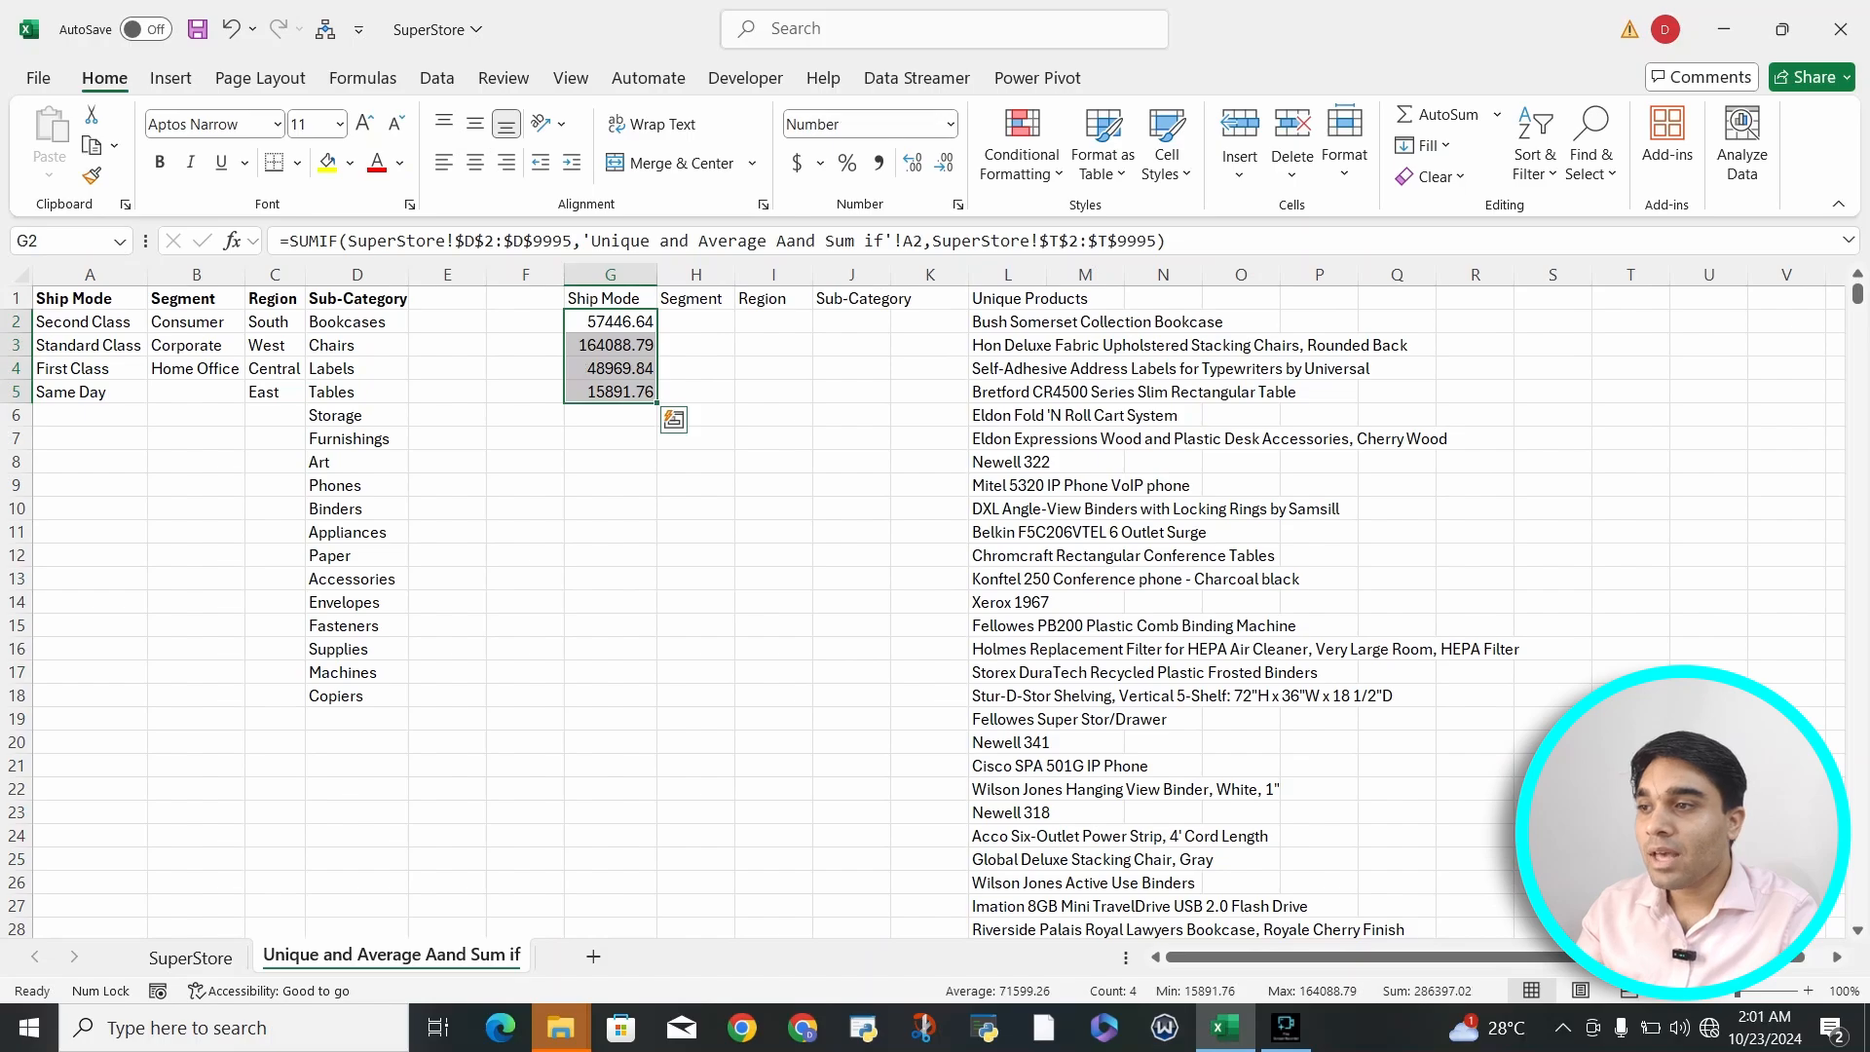
Step: Look through the Unique Products list and check its UNIQUE formula in L2
{"action": "left_click", "coordinate": [611, 345]}
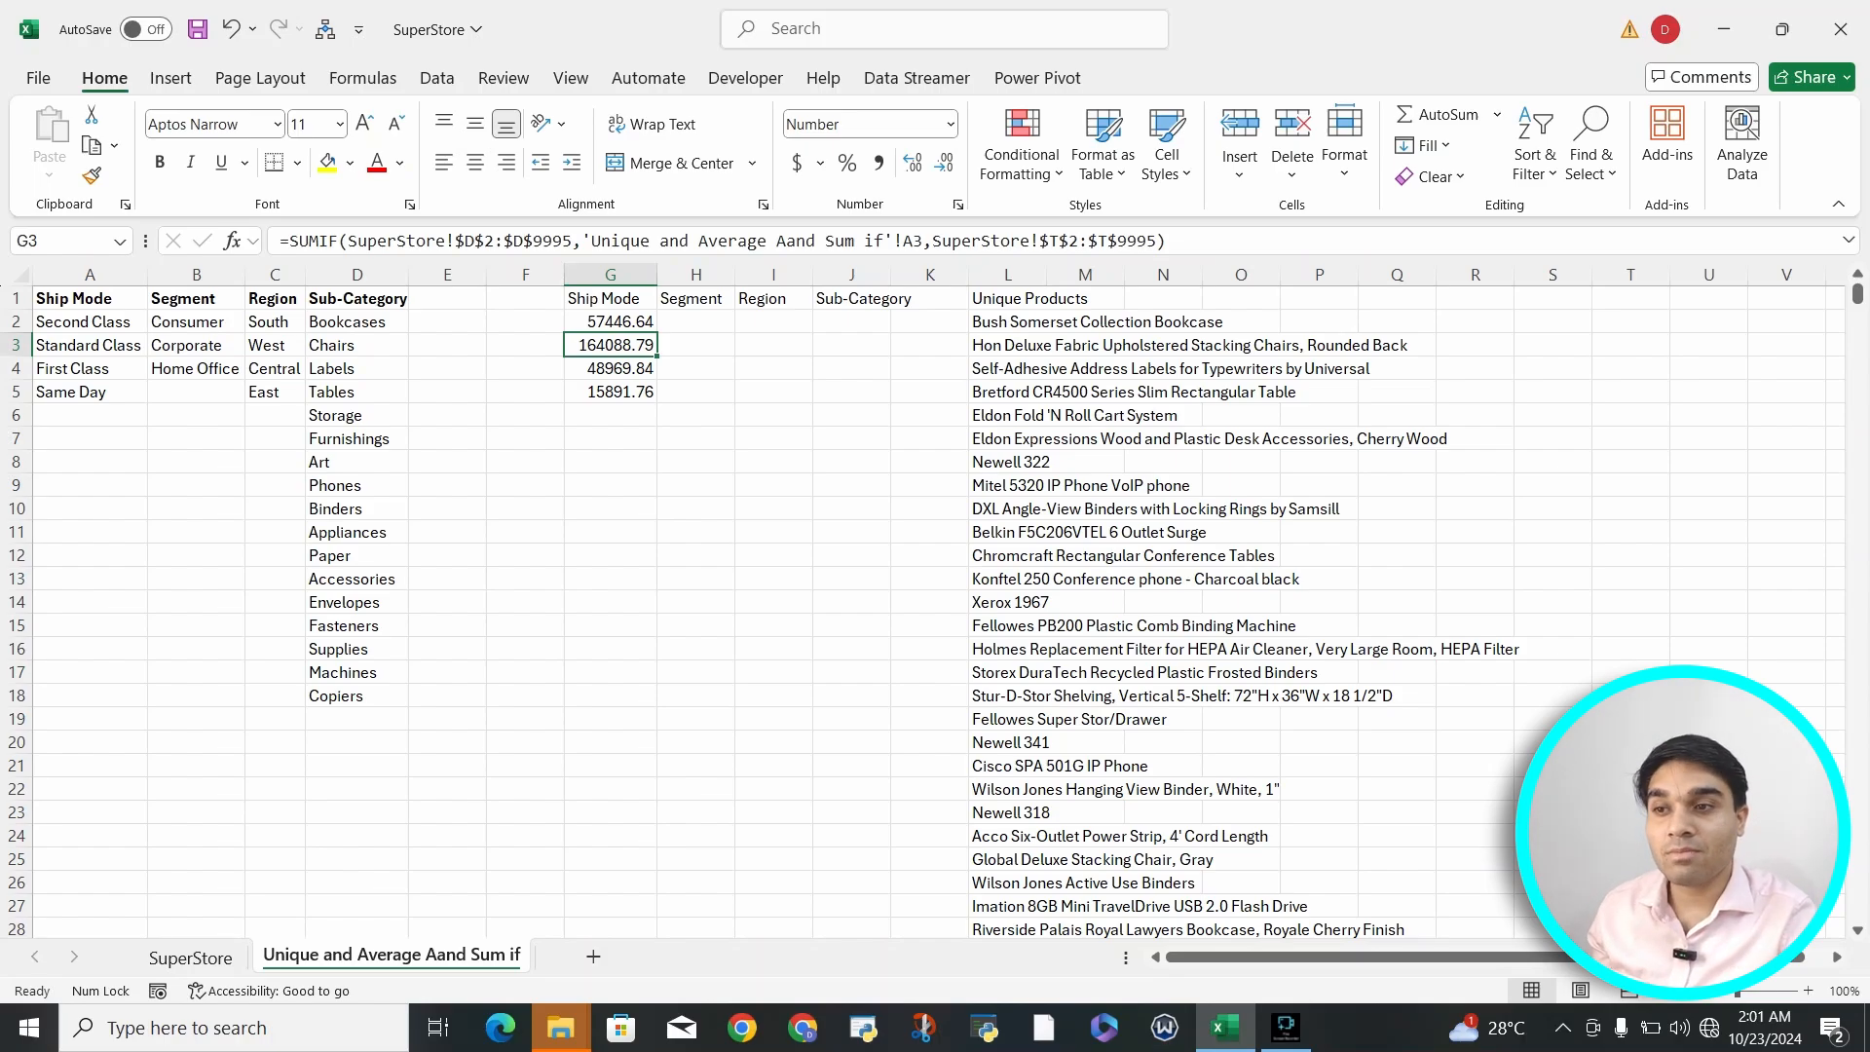
{"action": "scroll", "coordinate": [935, 612], "scroll_direction": "down", "scroll_amount": 7}
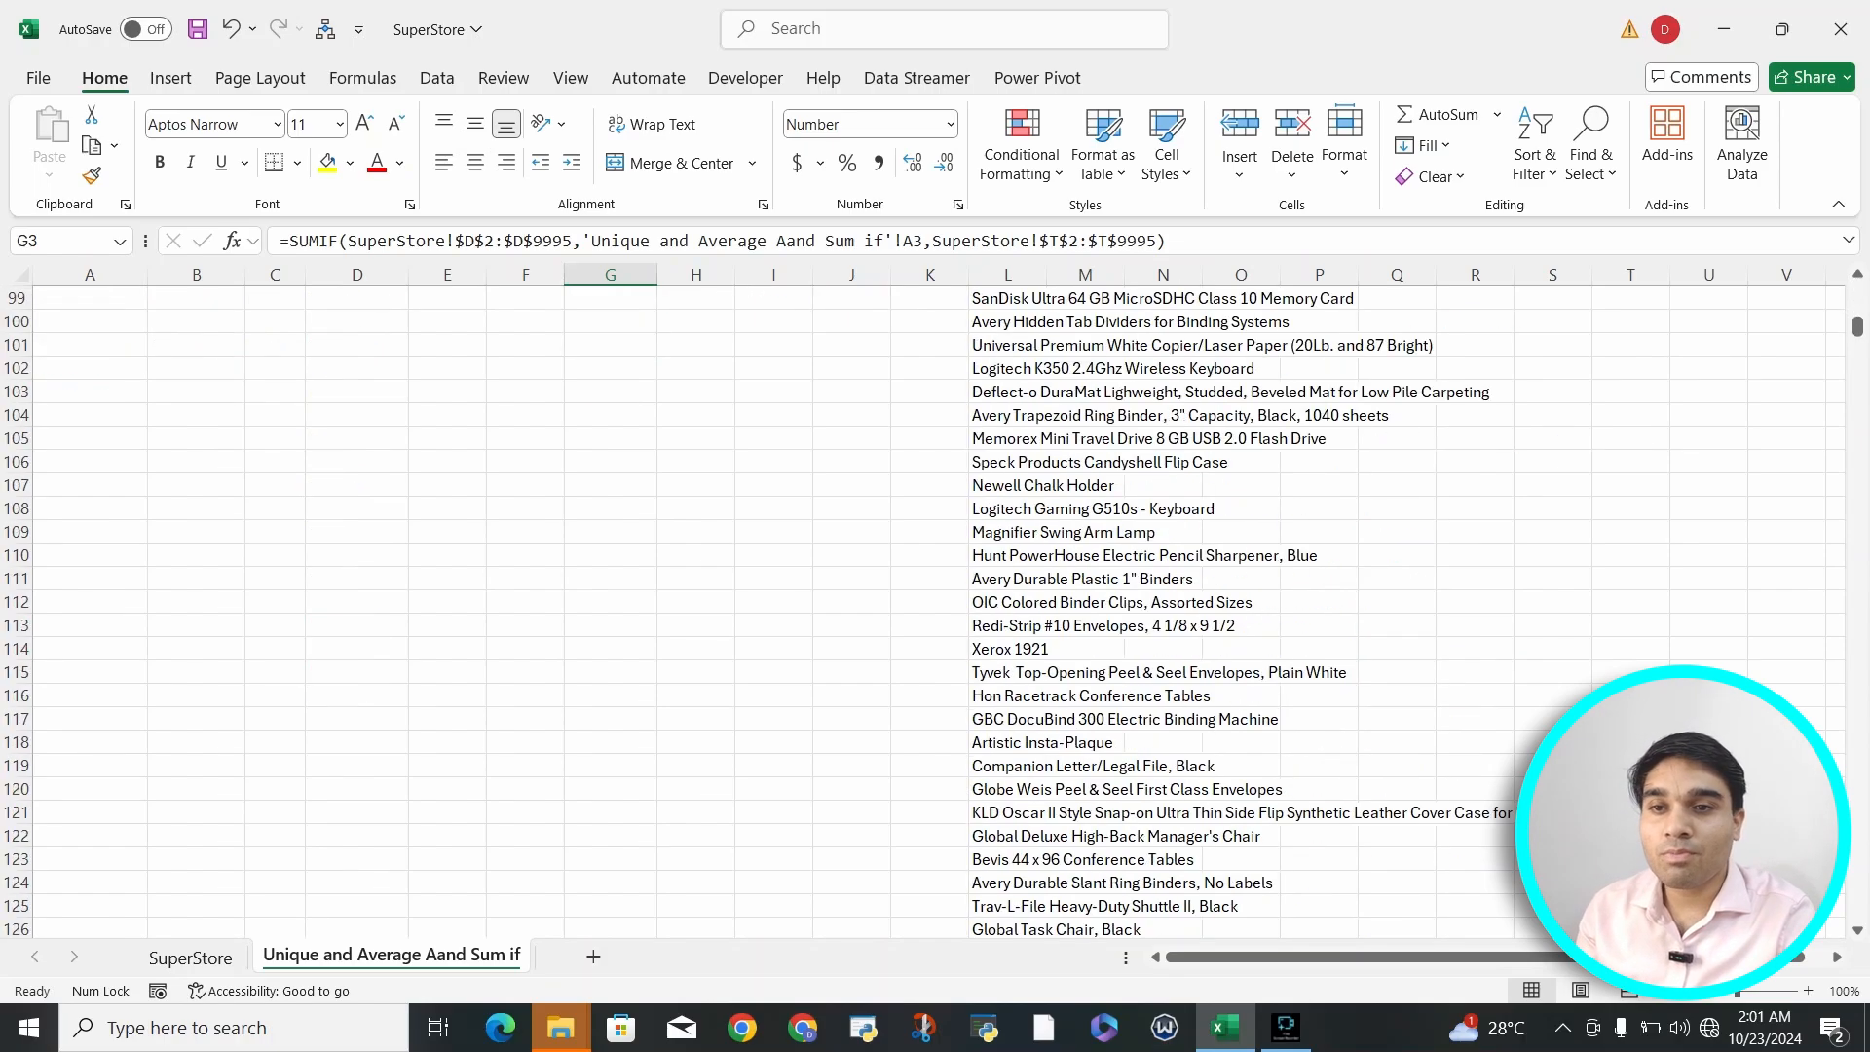
{"action": "scroll", "coordinate": [934, 611], "scroll_direction": "up", "scroll_amount": 6}
{"action": "scroll", "coordinate": [934, 612], "scroll_direction": "up", "scroll_amount": 5}
{"action": "left_click", "coordinate": [1007, 322]}
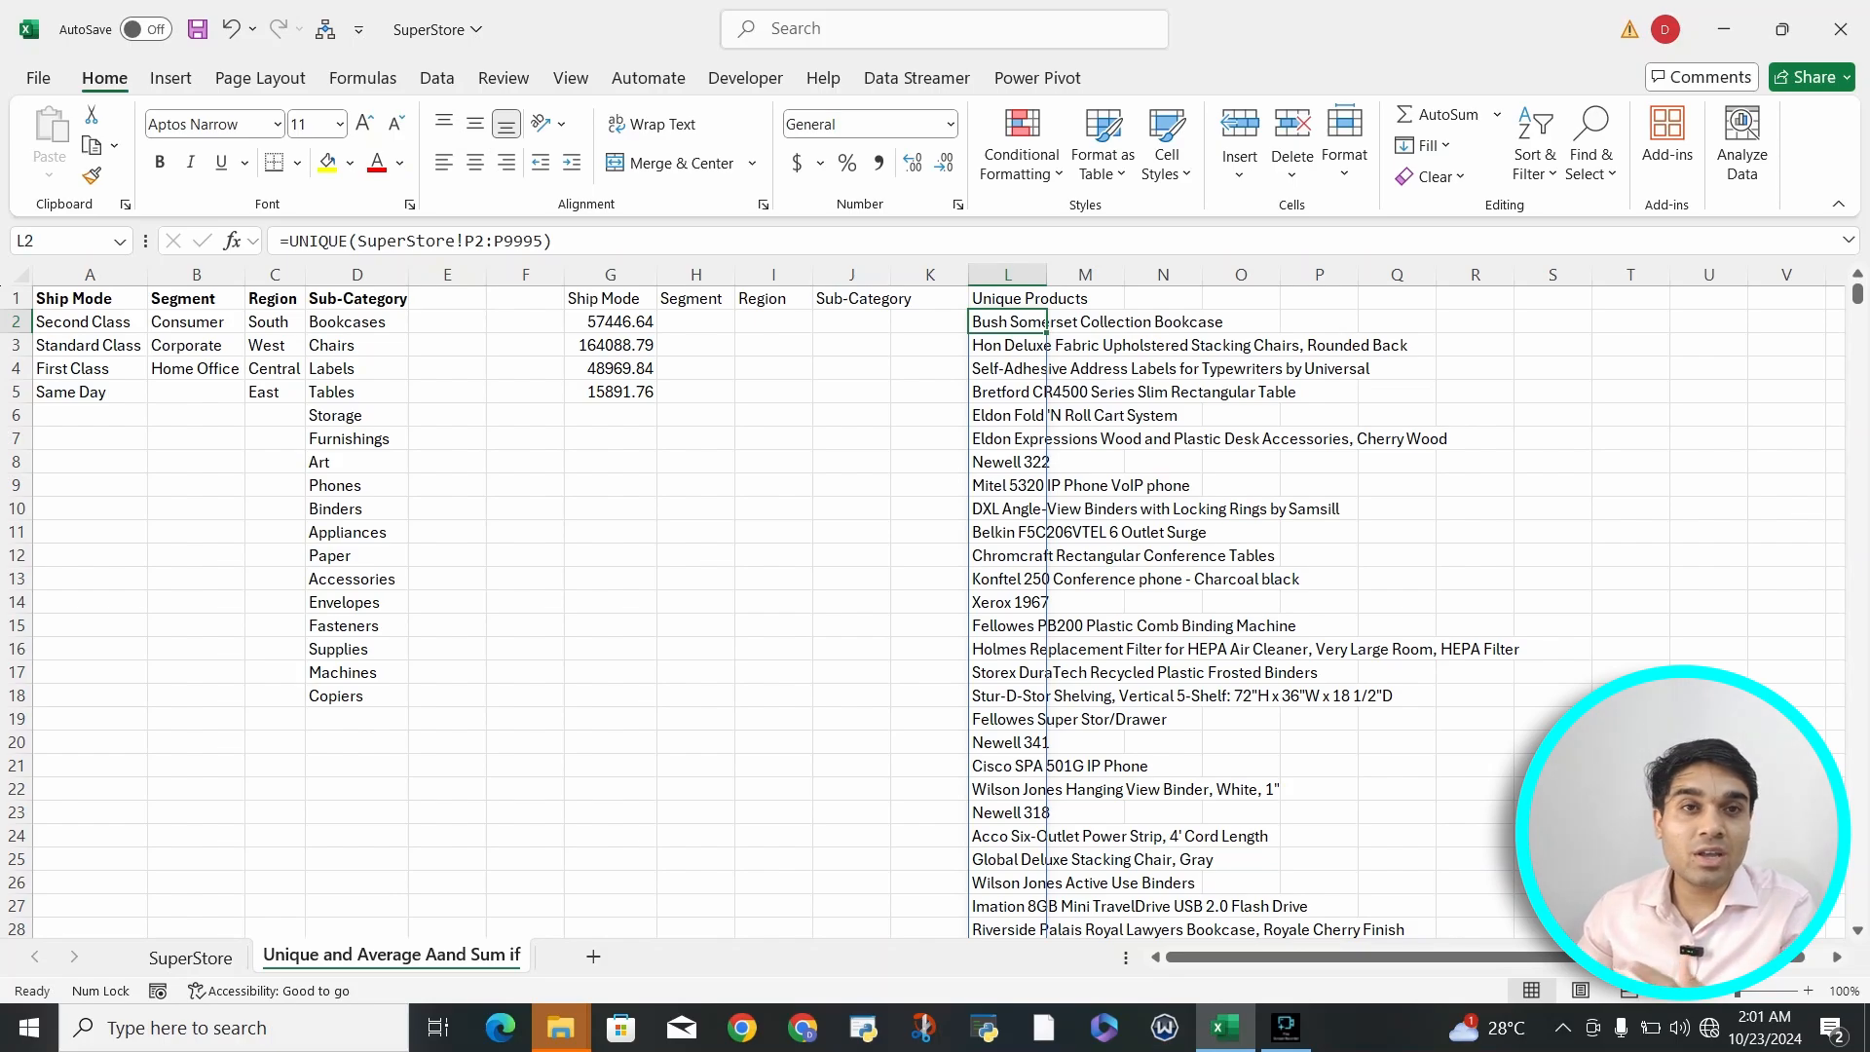
{"action": "left_click", "coordinate": [696, 322]}
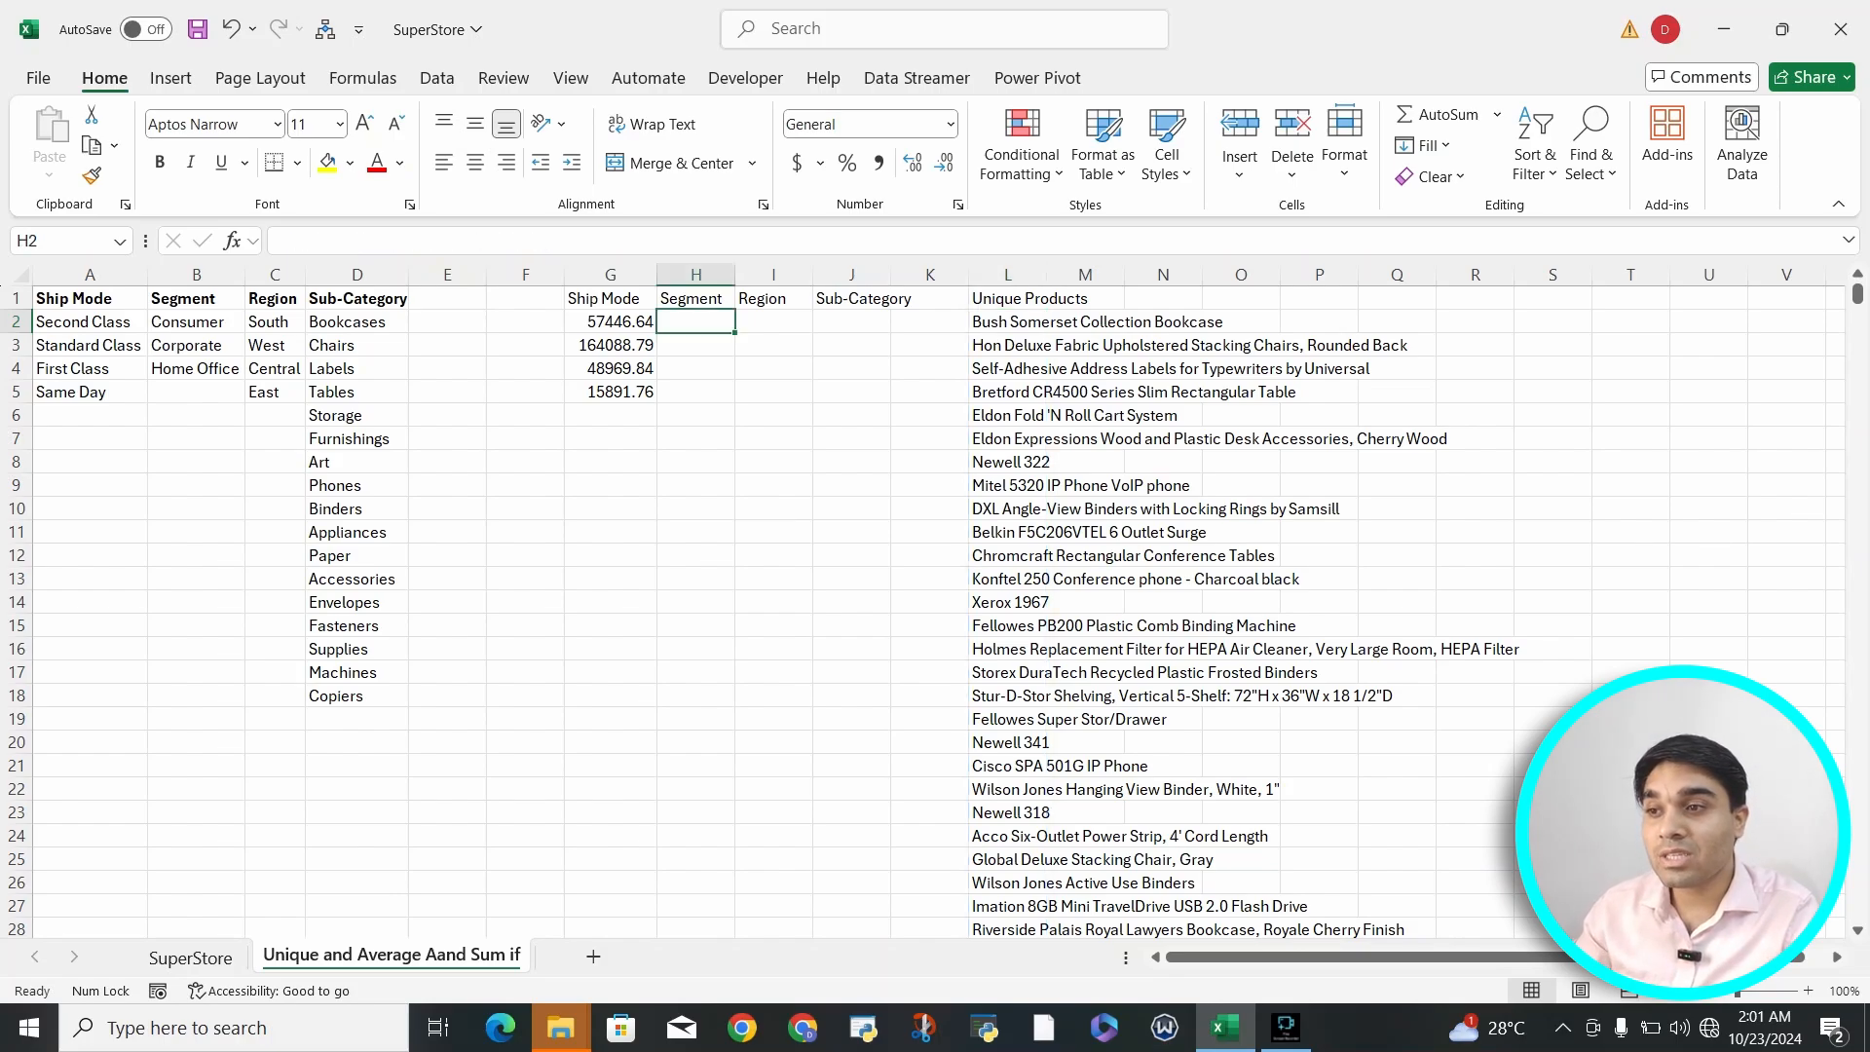
{"action": "type", "text": "="}
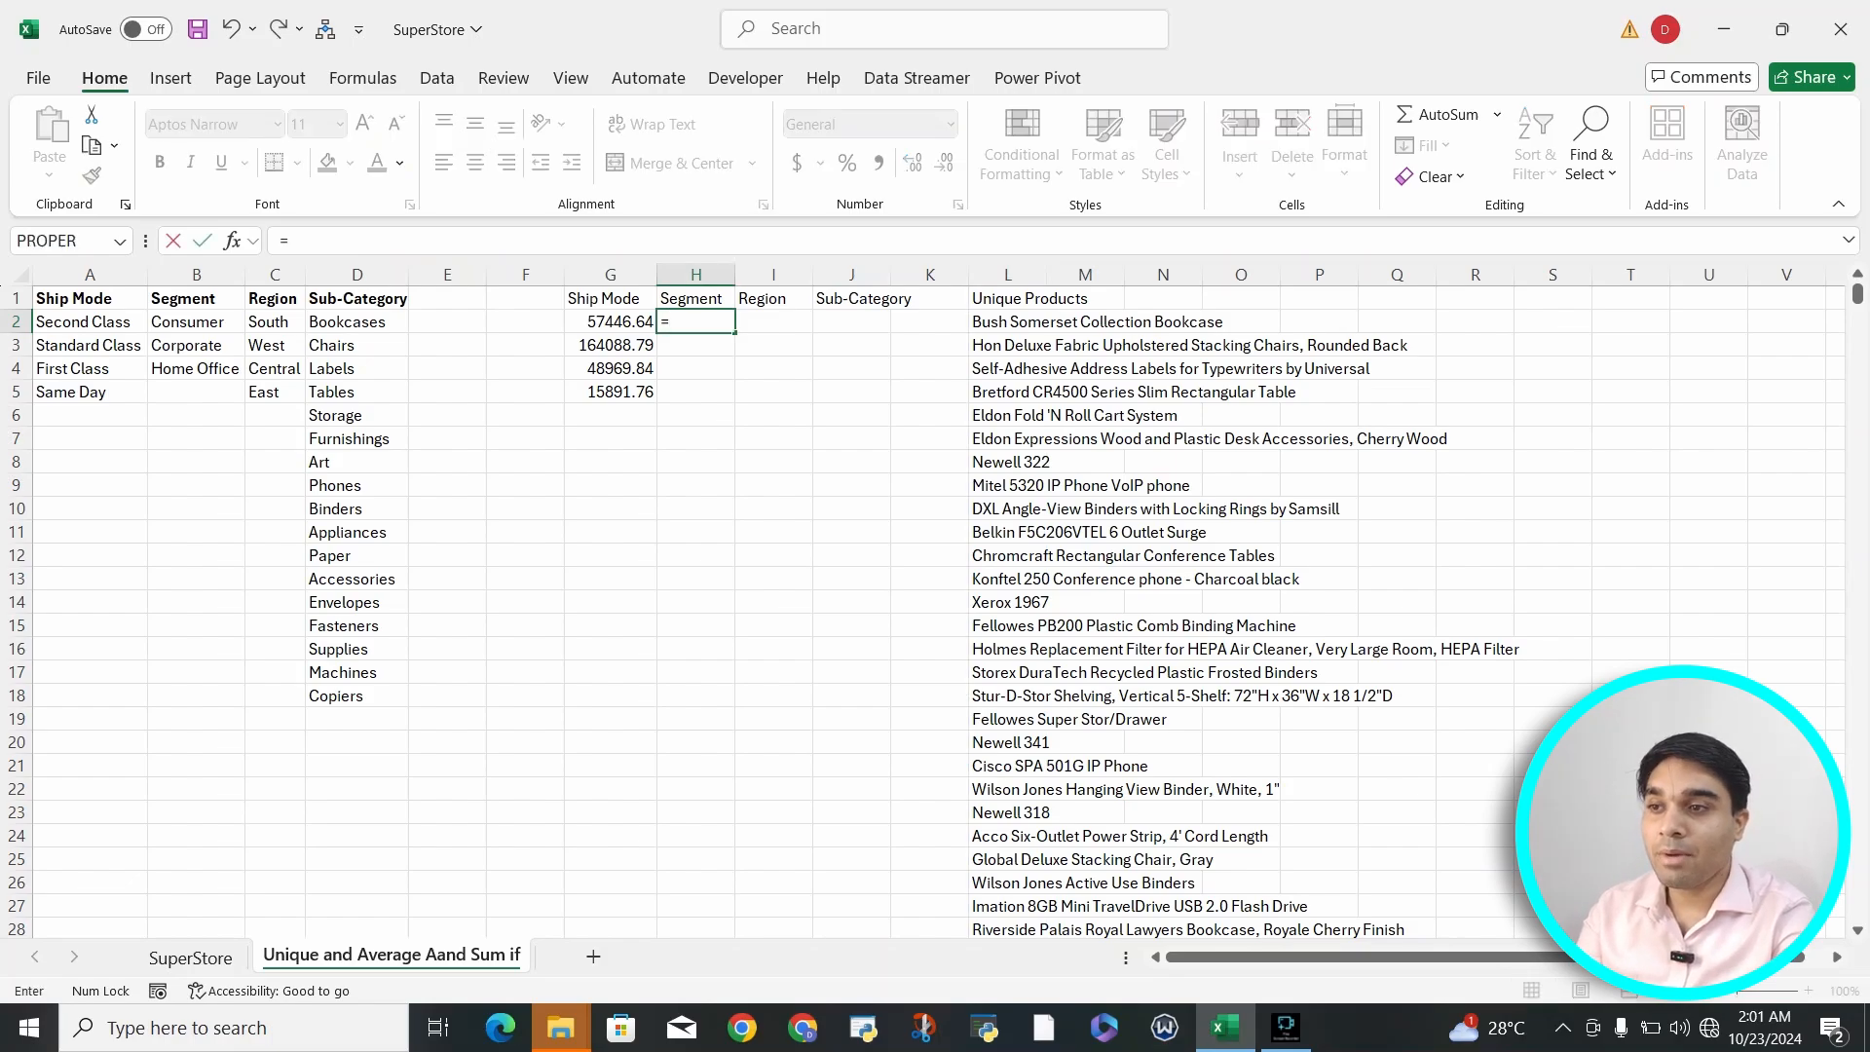
{"action": "key", "text": "Return"}
{"action": "key", "text": "Up"}
{"action": "key", "text": "Left"}
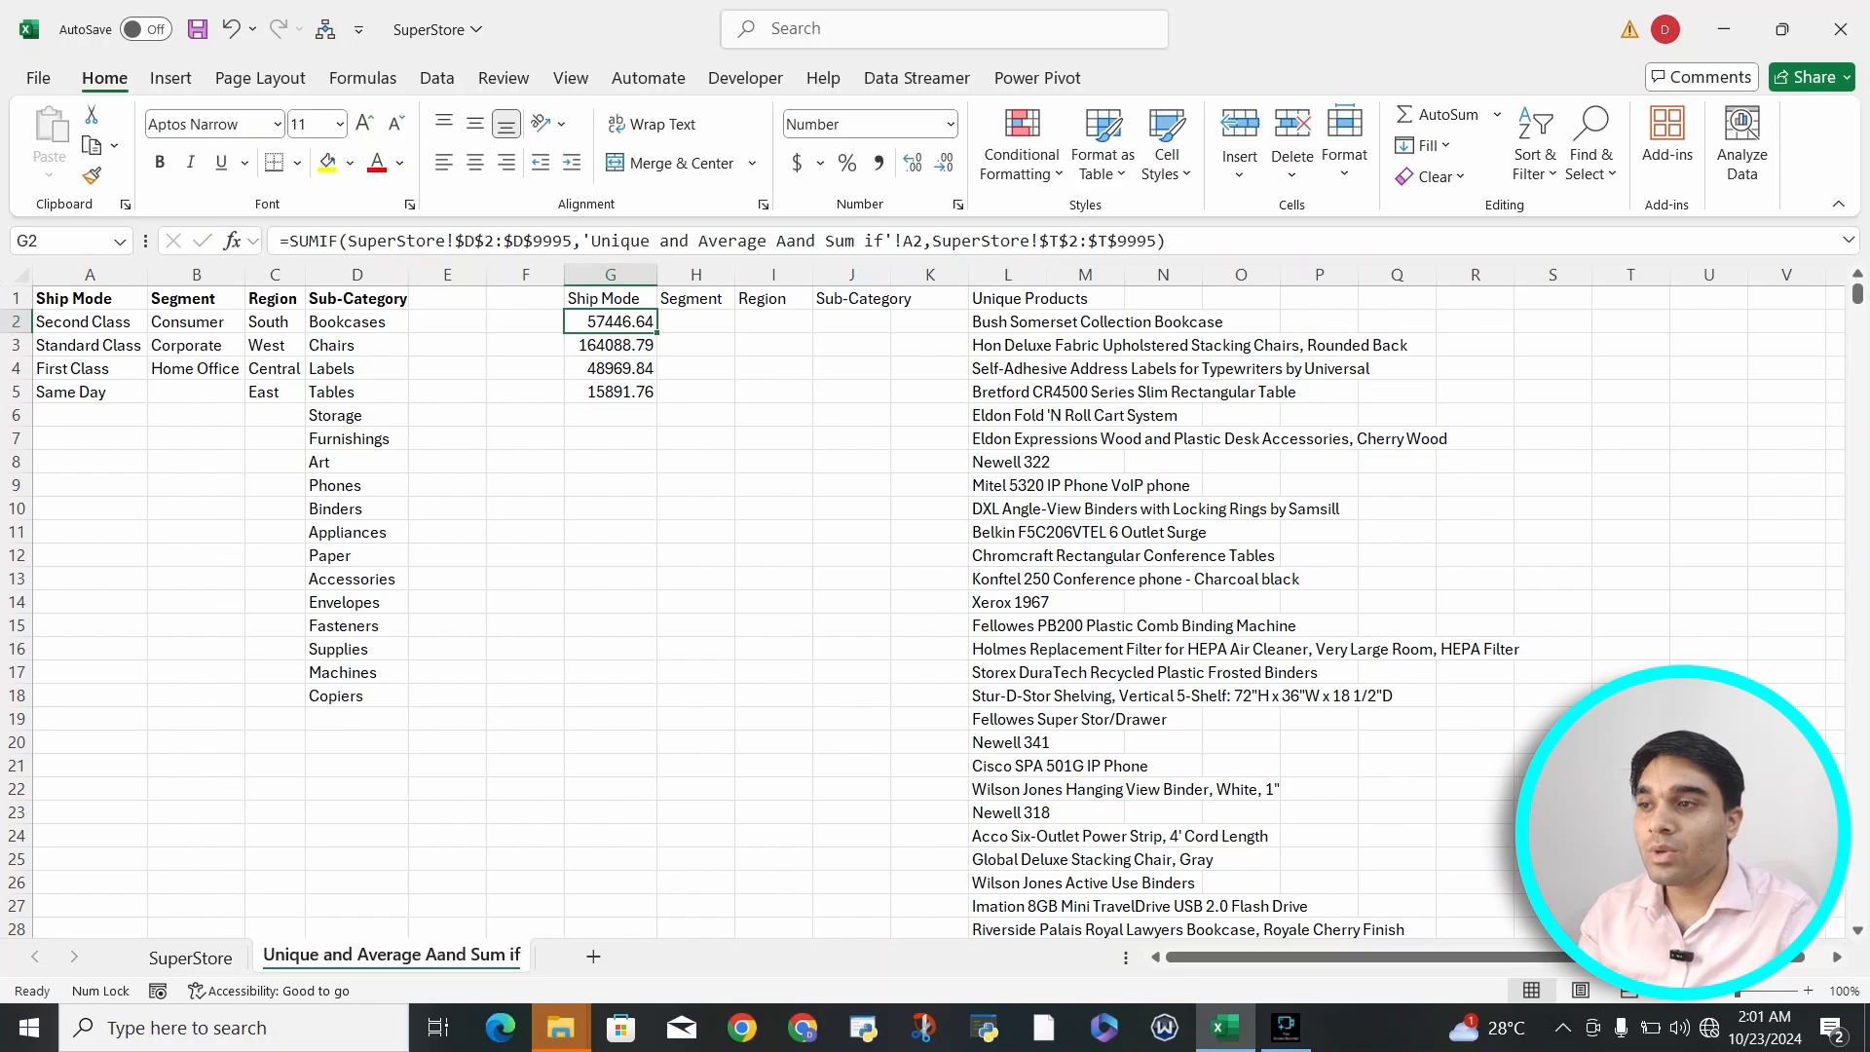
Step: Start an AVERAGEIF formula in H2 under Segment and go to the SuperStore sheet for its range
{"action": "key", "text": "Right"}
{"action": "type", "text": "="}
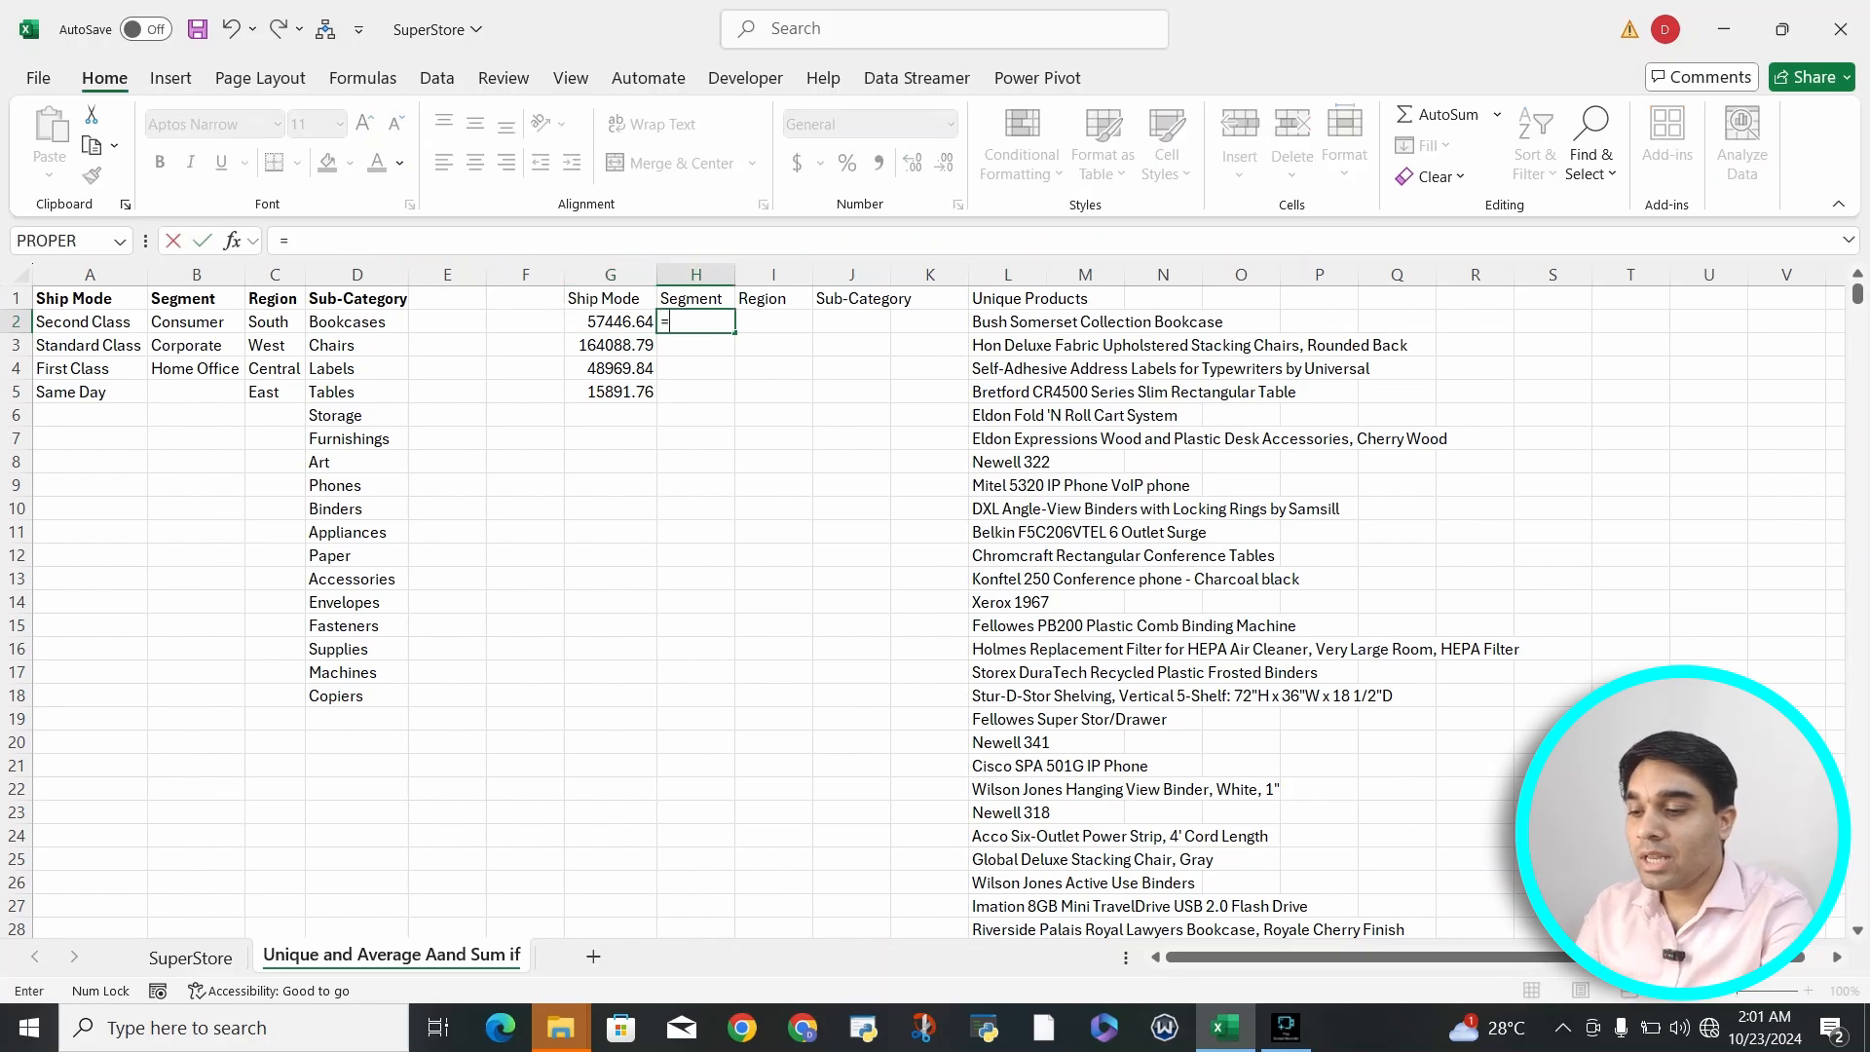
{"action": "type", "text": "aver"}
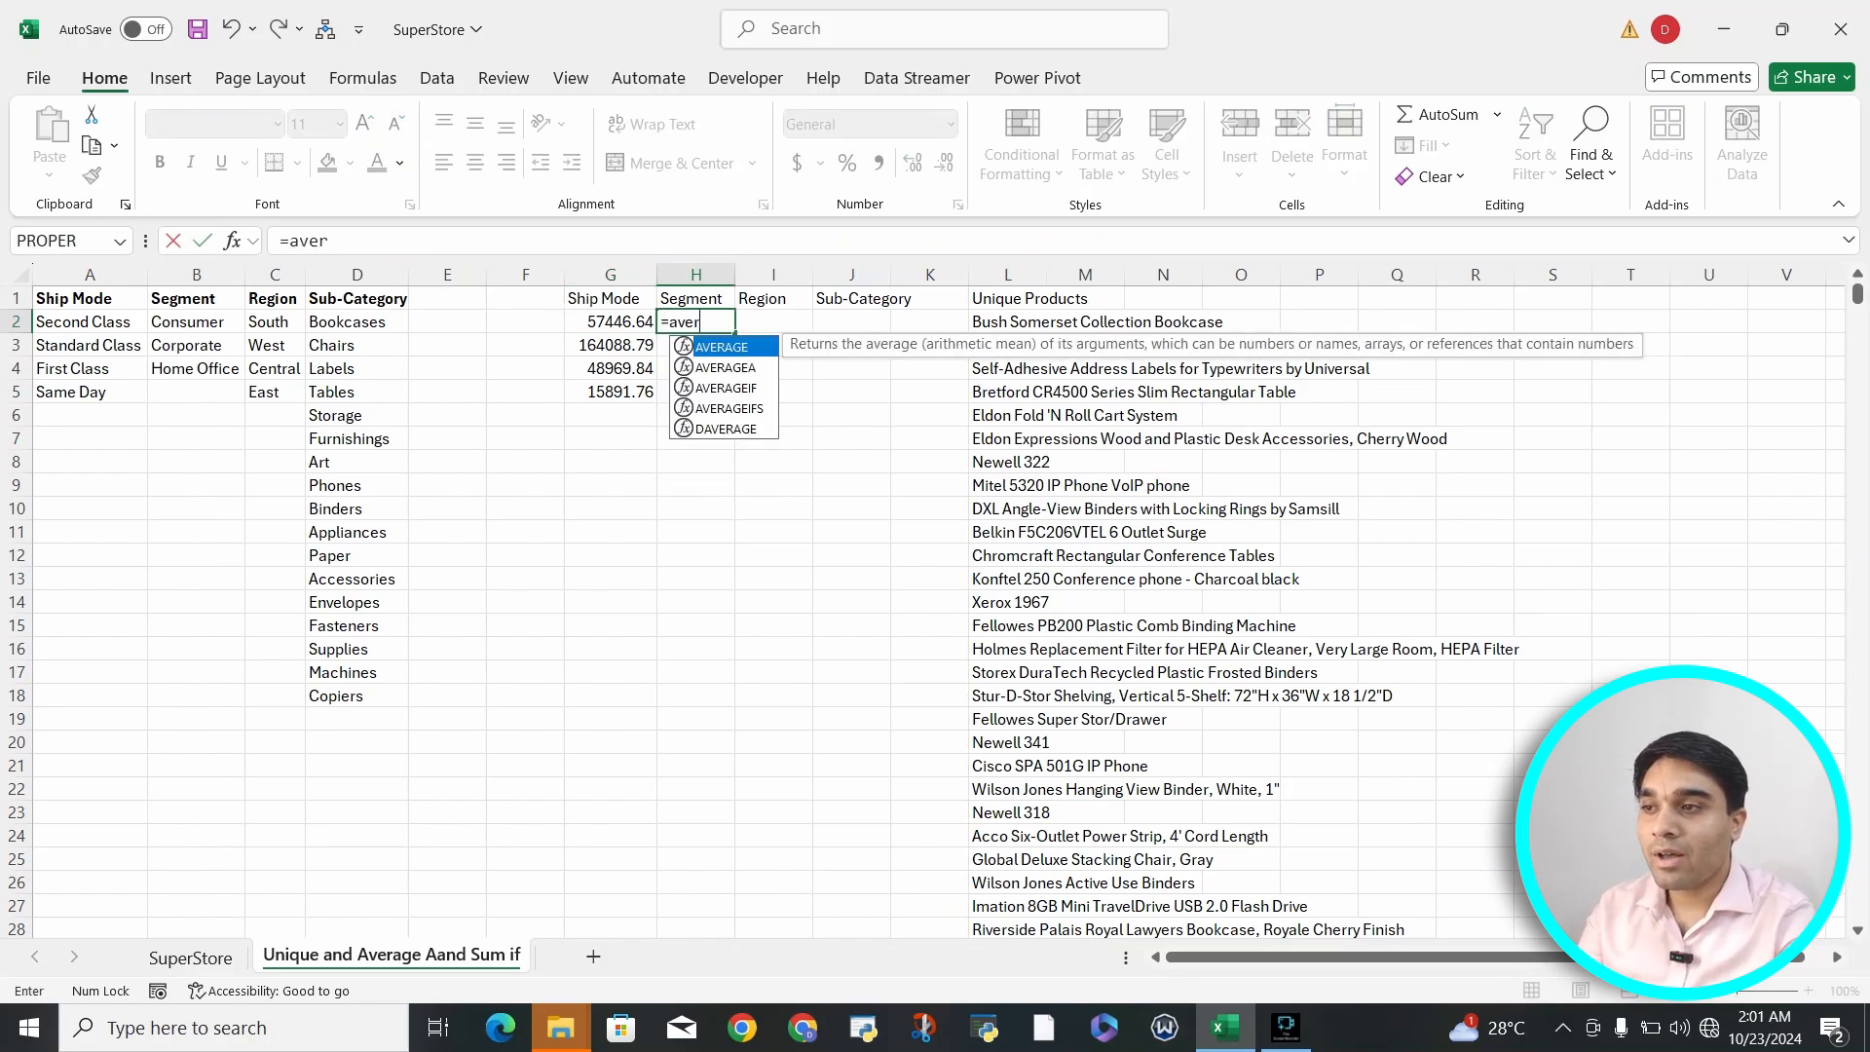
{"action": "key", "text": "Down"}
{"action": "key", "text": "Down"}
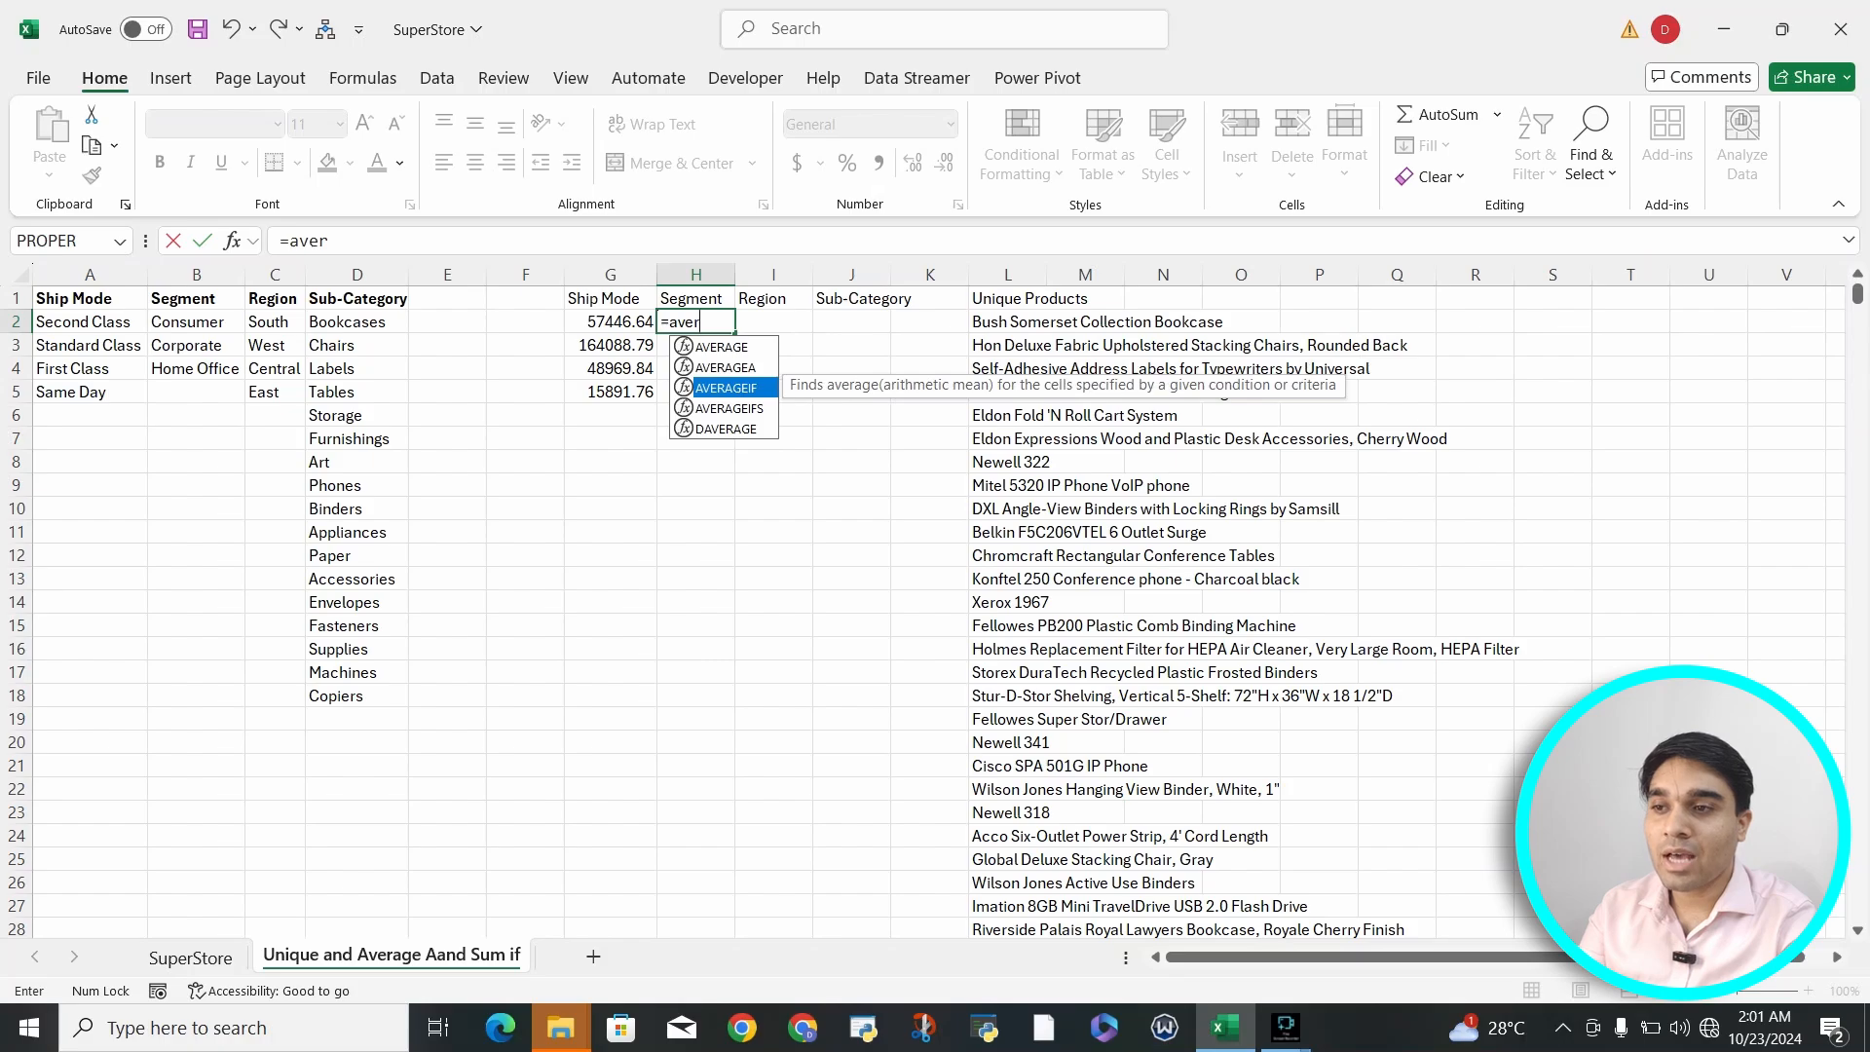
{"action": "key", "text": "Tab"}
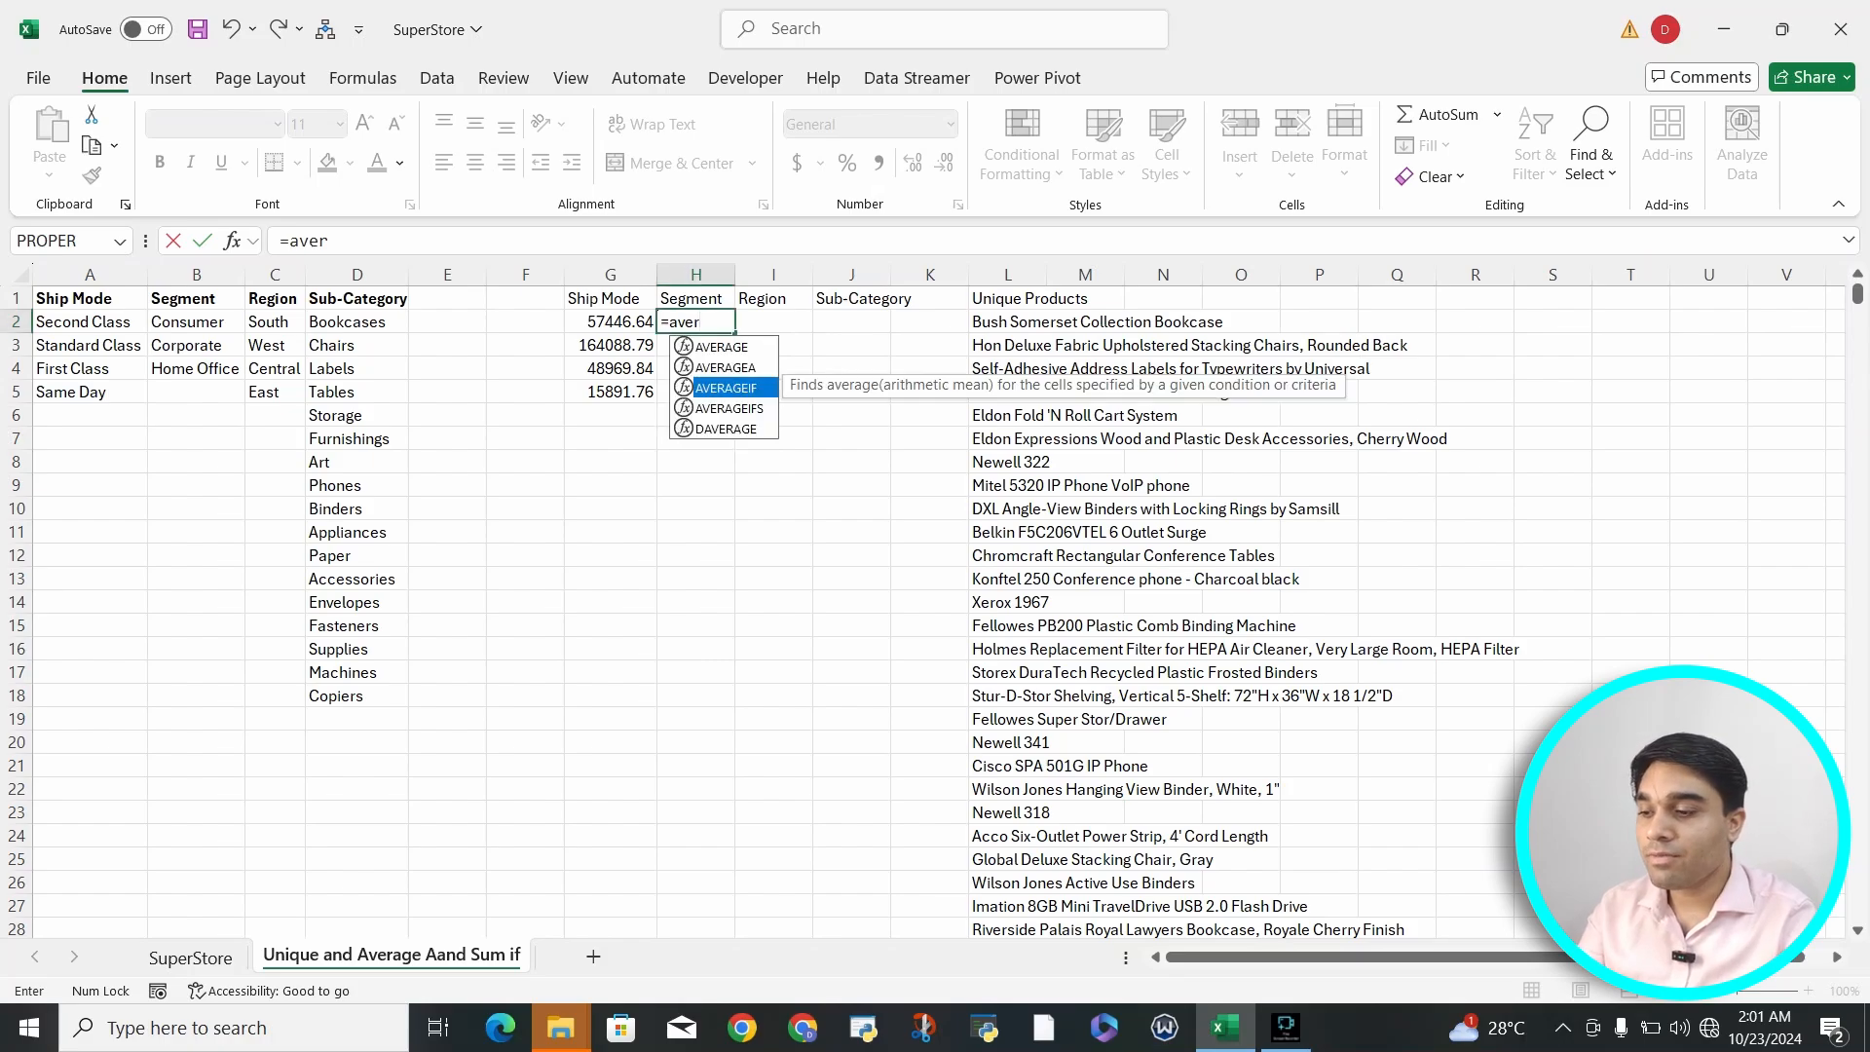
{"action": "key", "text": "Tab"}
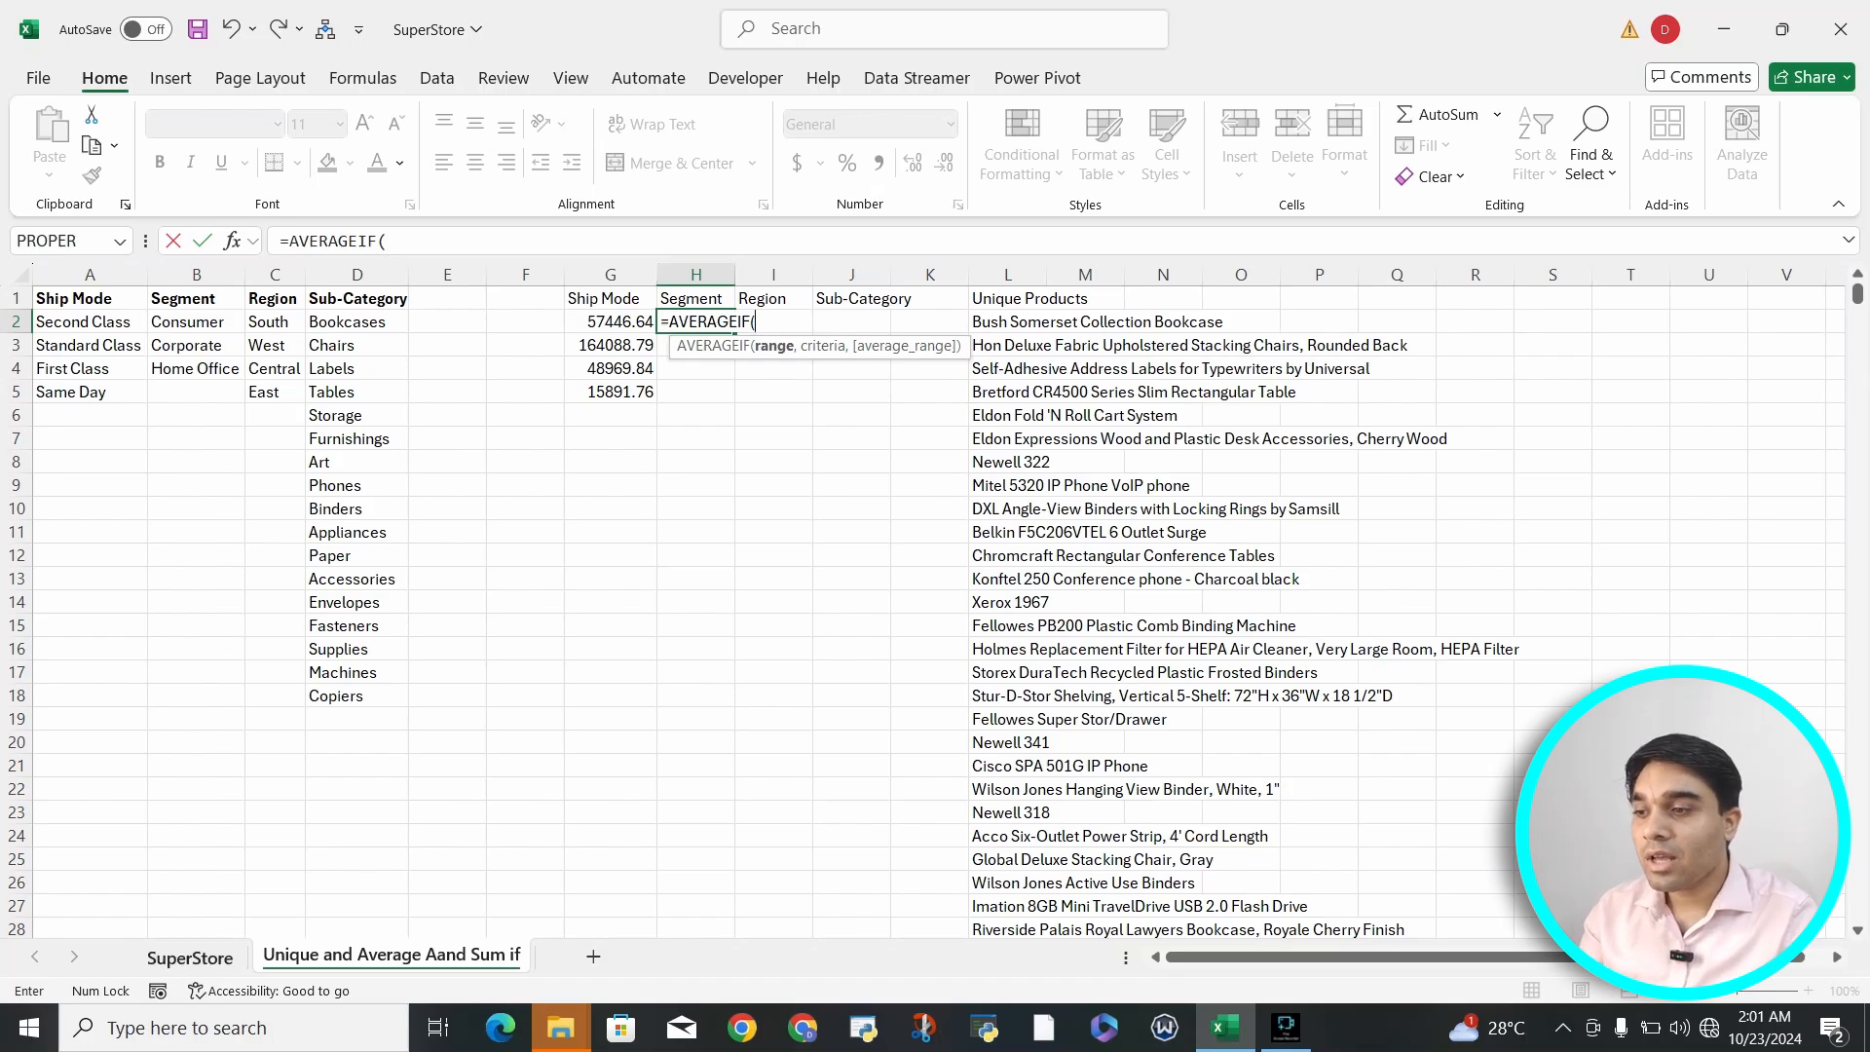
{"action": "left_click", "coordinate": [190, 958]}
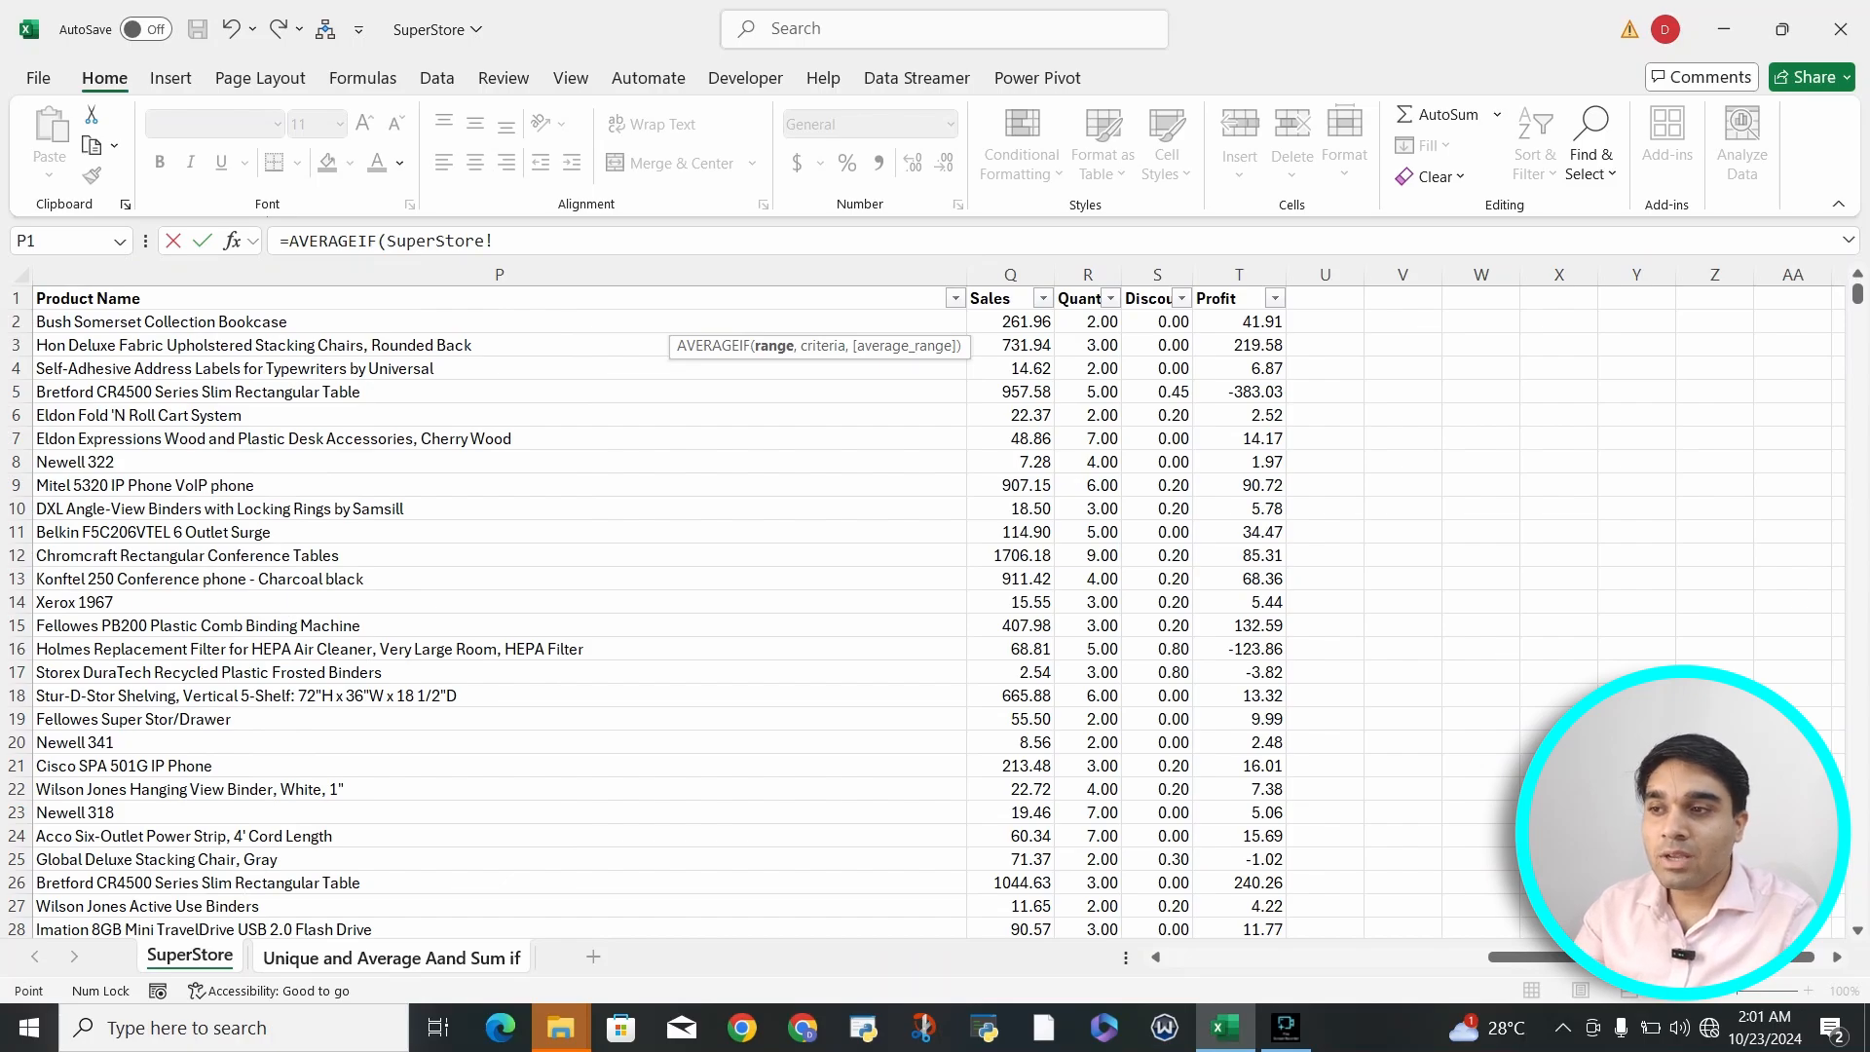
{"action": "left_click", "coordinate": [495, 240]}
{"action": "scroll", "coordinate": [935, 604], "scroll_direction": "left", "scroll_amount": 10}
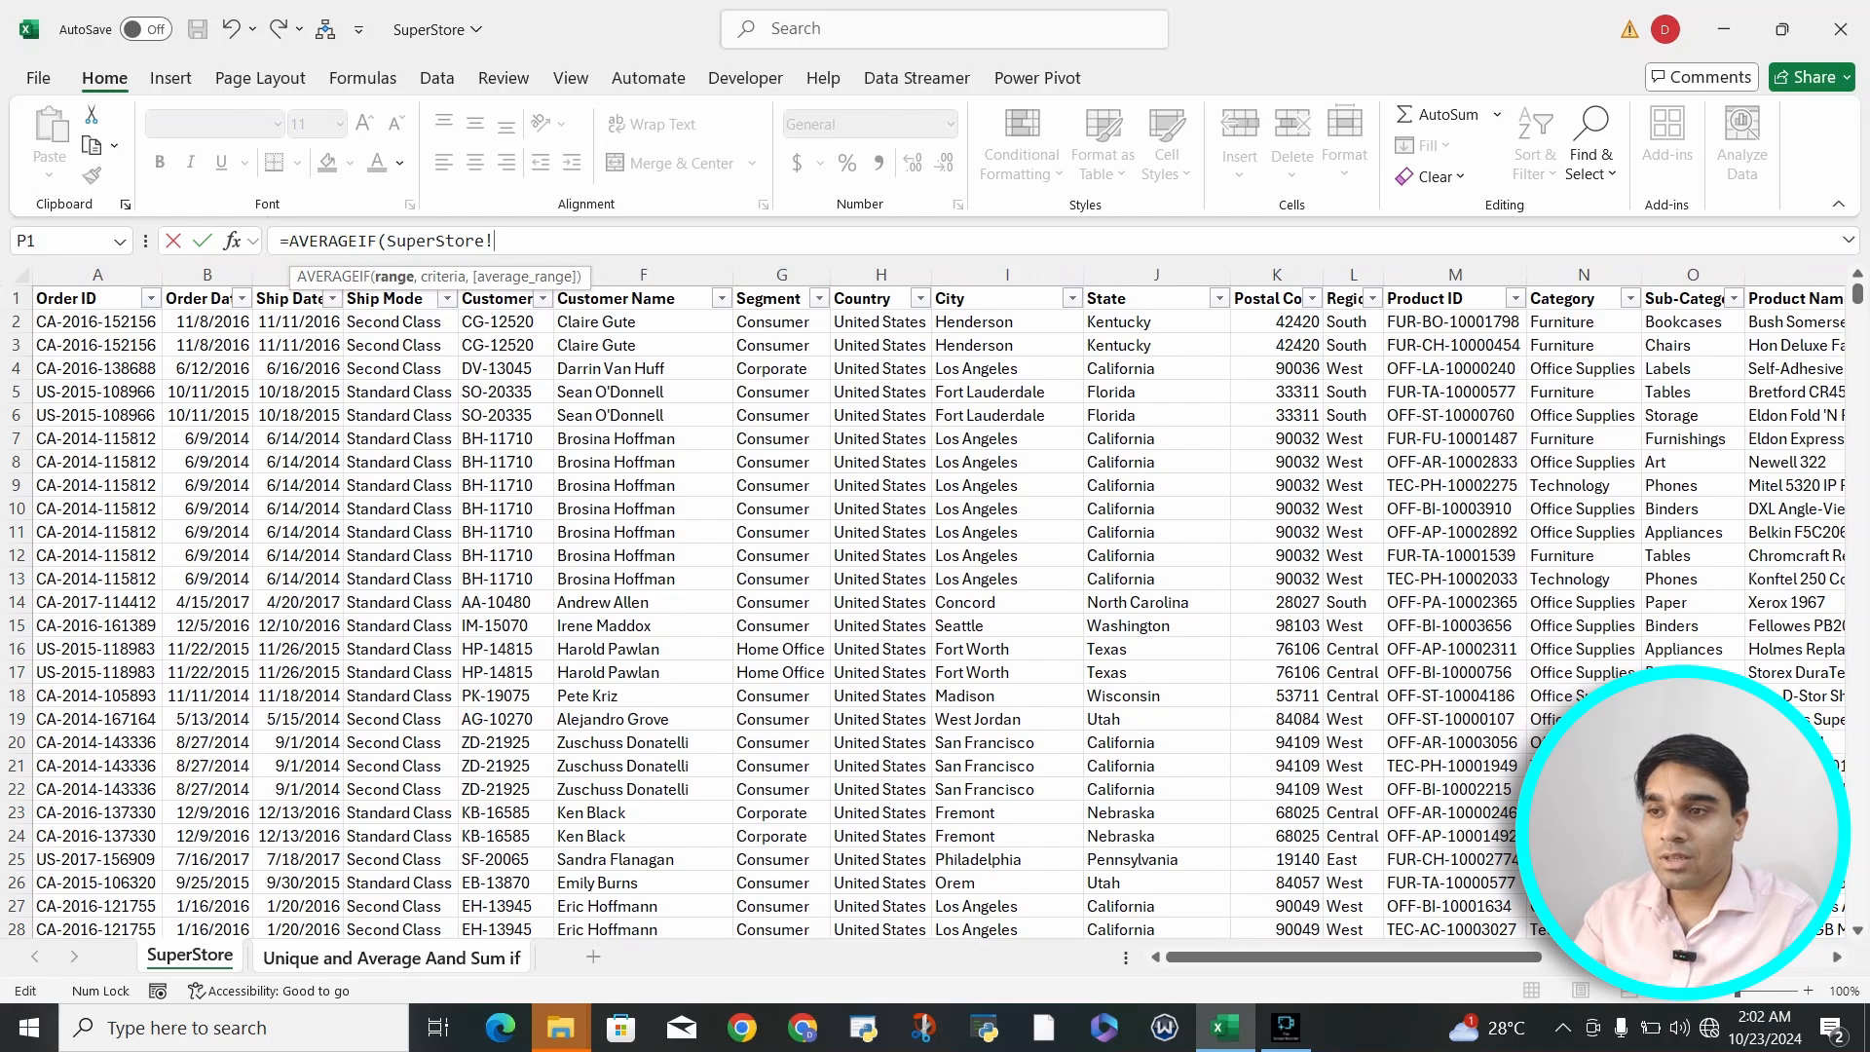
{"action": "left_click", "coordinate": [781, 322]}
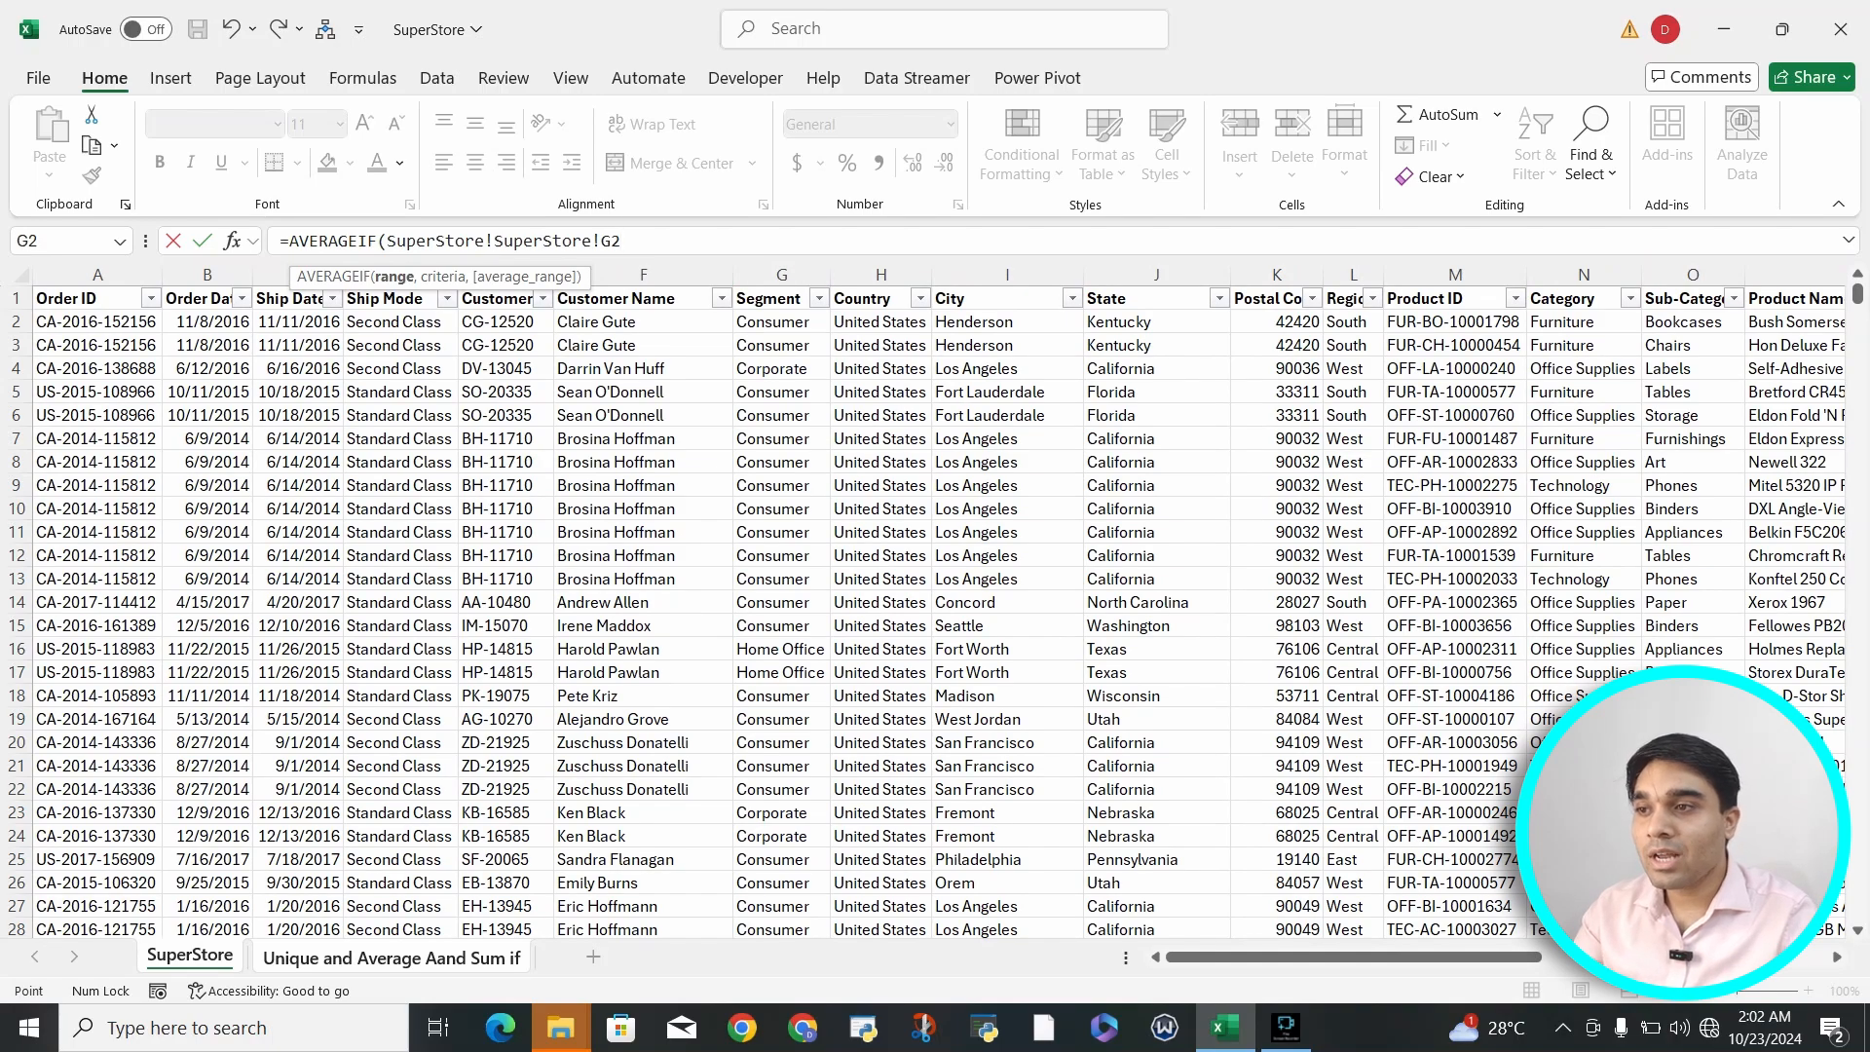
{"action": "left_click_drag", "start_coordinate": [494, 240], "coordinate": [387, 241]}
{"action": "key", "text": "BackSpace"}
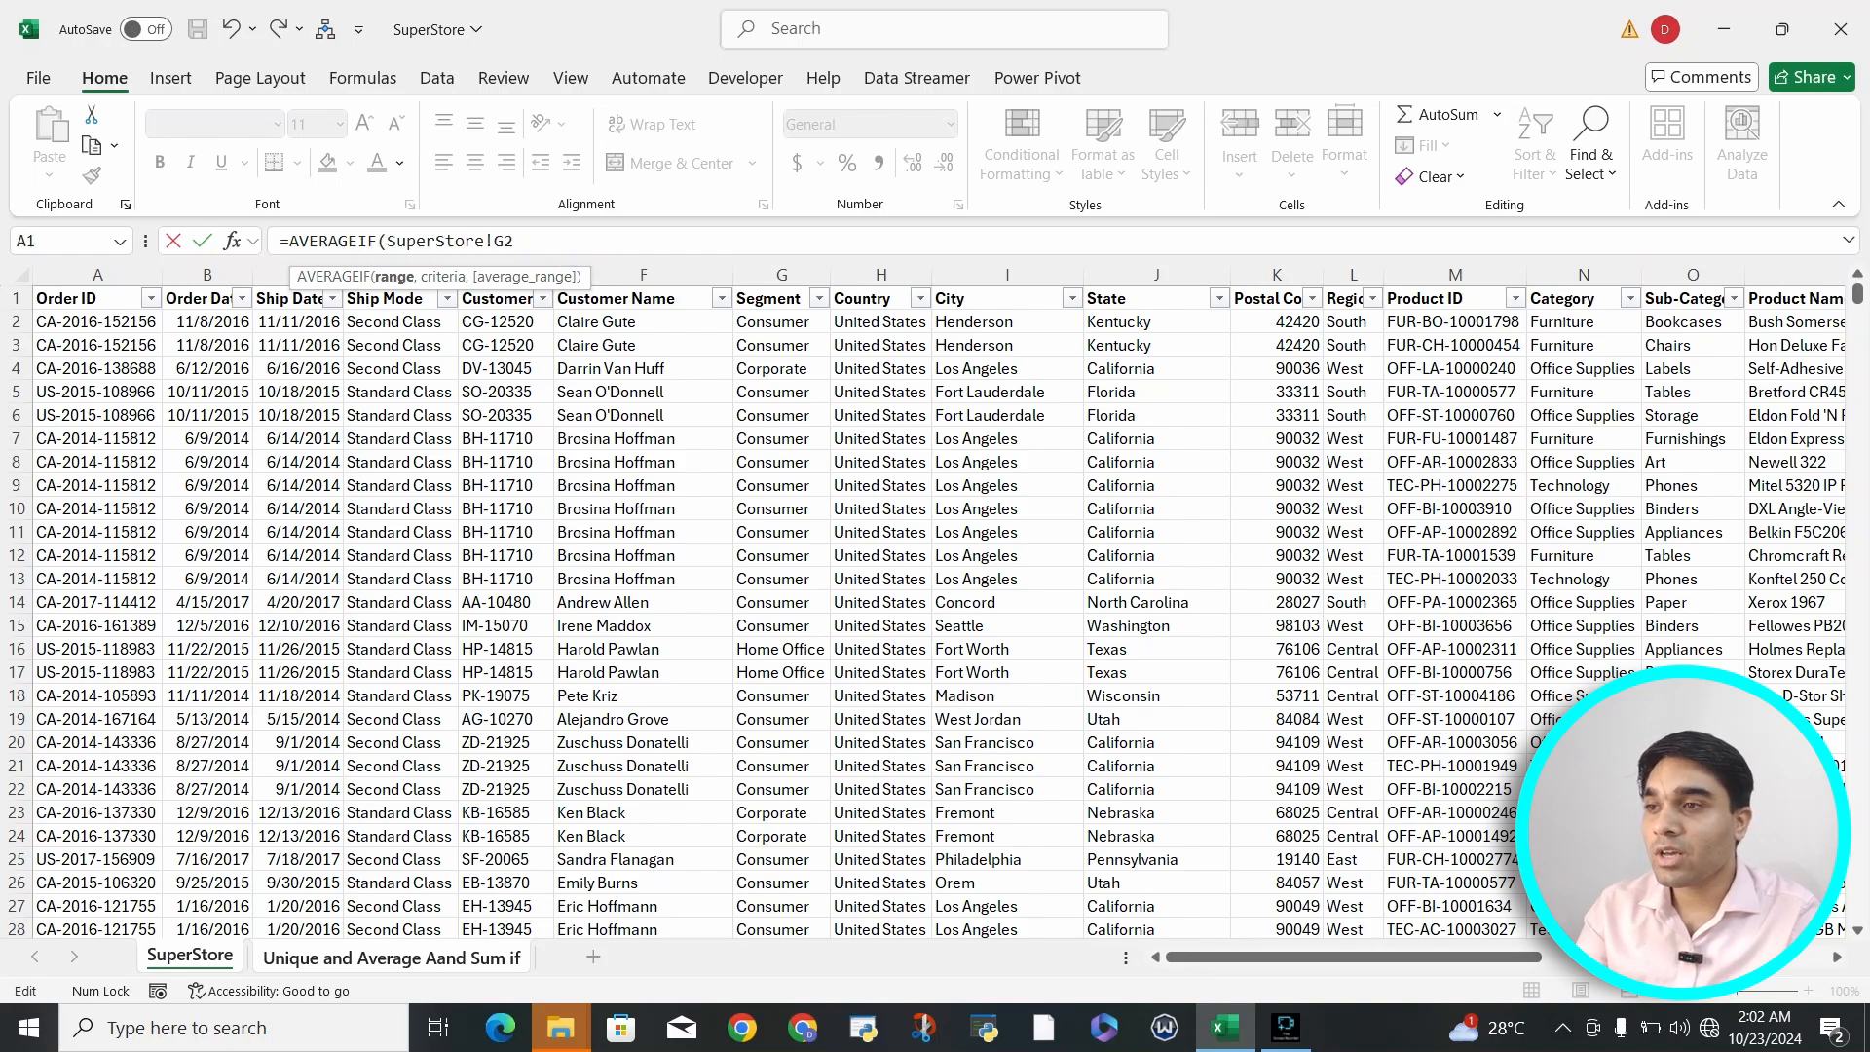
{"action": "left_click_drag", "start_coordinate": [513, 241], "coordinate": [387, 240]}
{"action": "key", "text": "BackSpace"}
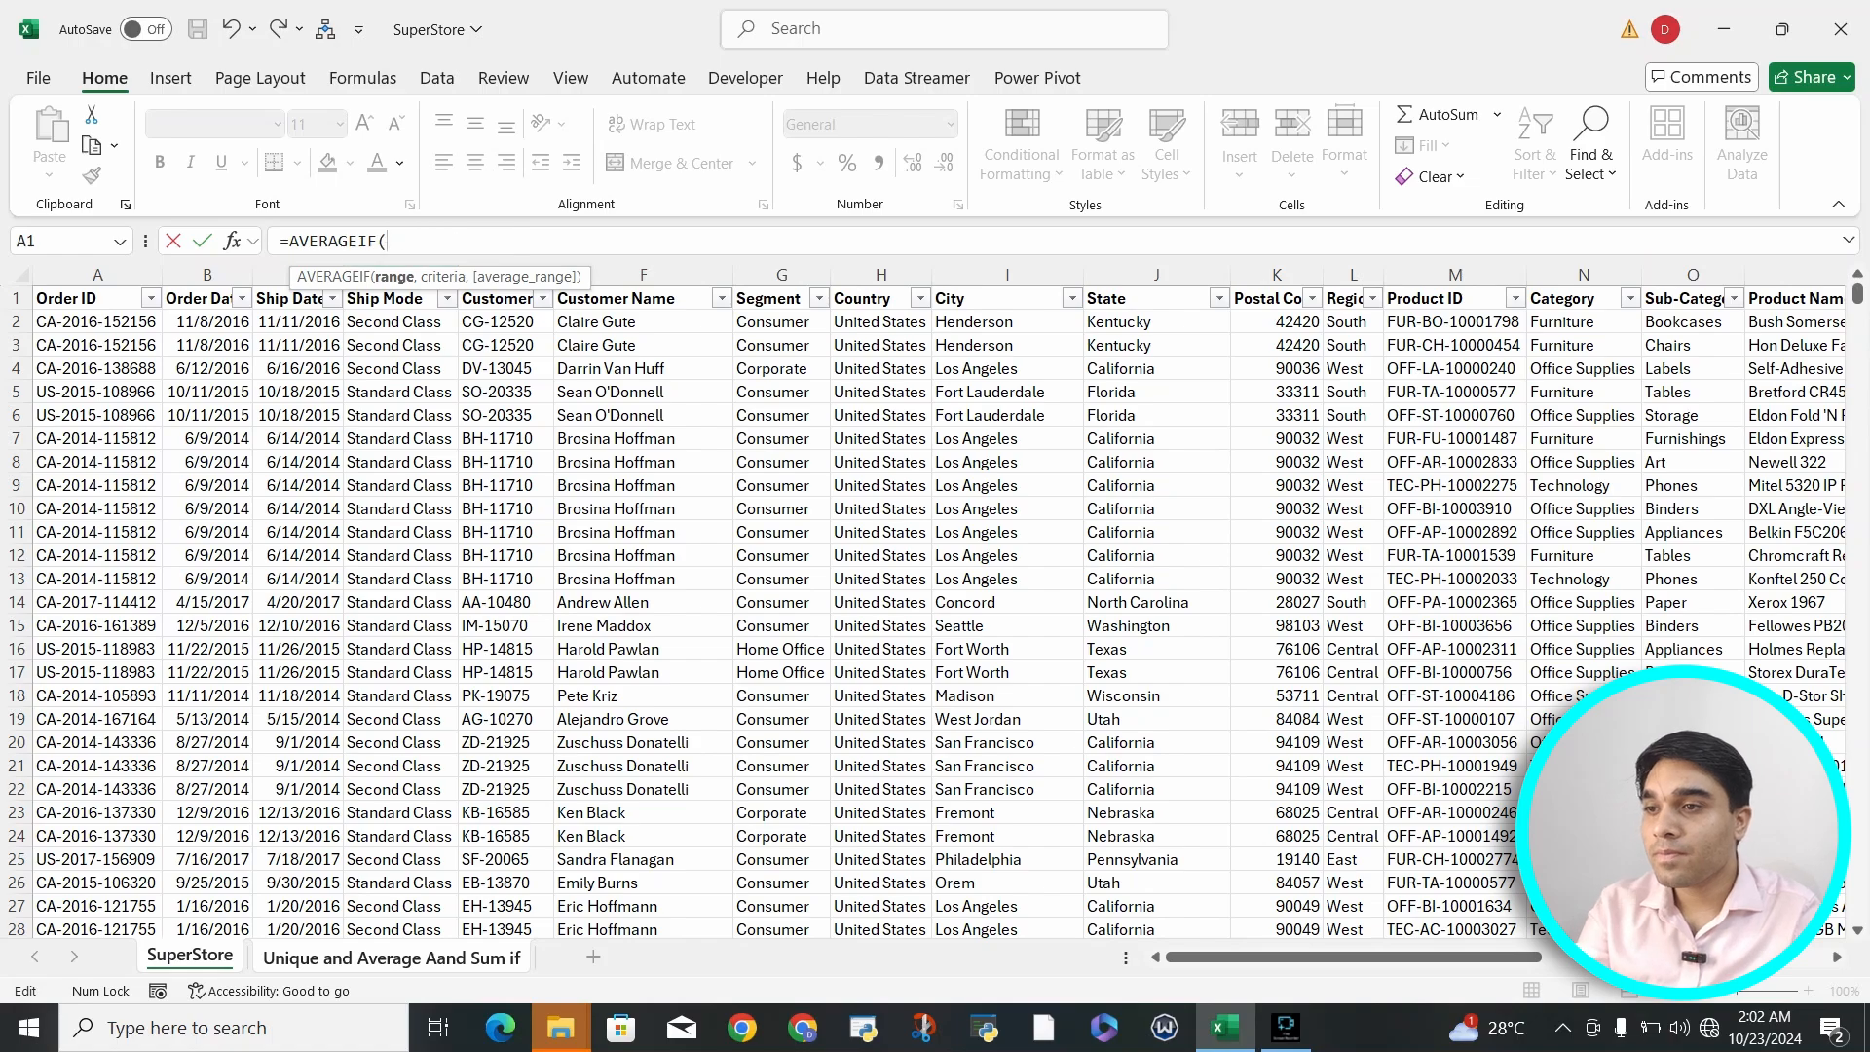
Step: Use the SuperStore Segment values G2:G9995 as the AVERAGEIF range and the Consumer cell B2 as the criteria
{"action": "left_click", "coordinate": [782, 323]}
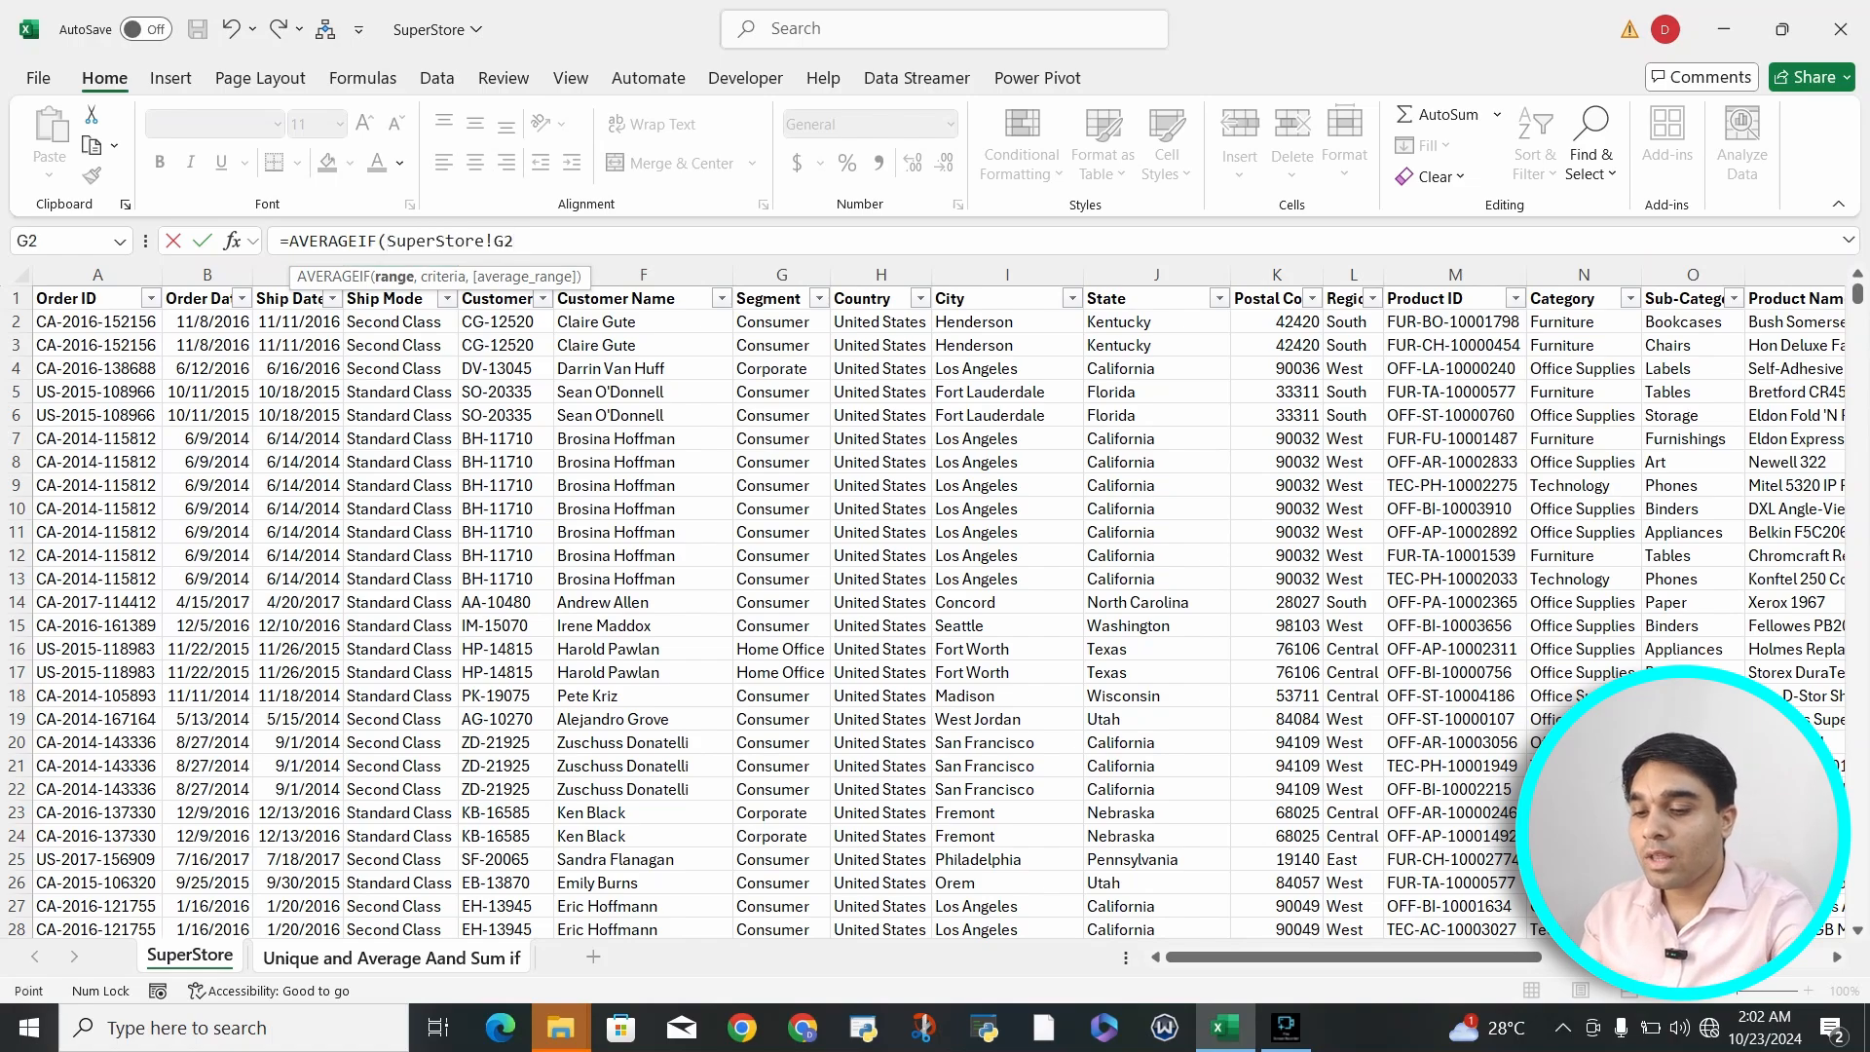
{"action": "key", "text": "ctrl+shift+Down"}
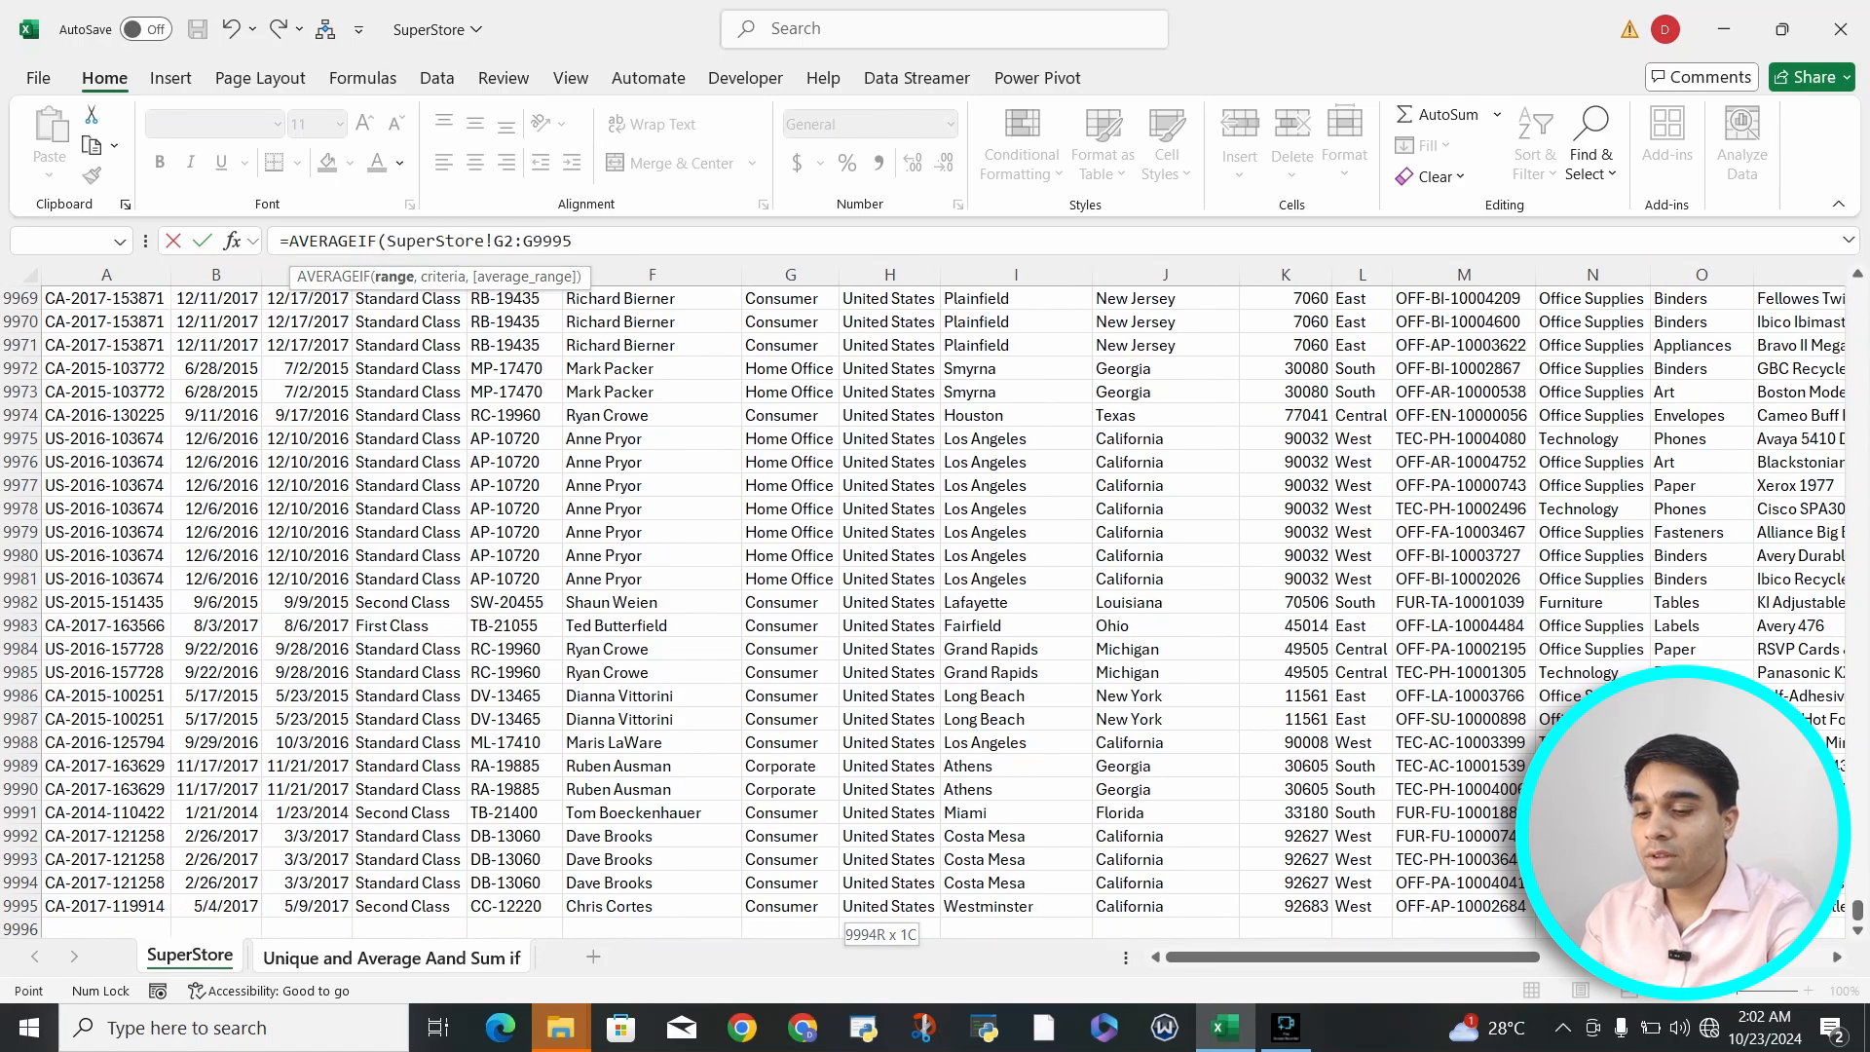
{"action": "type", "text": ","}
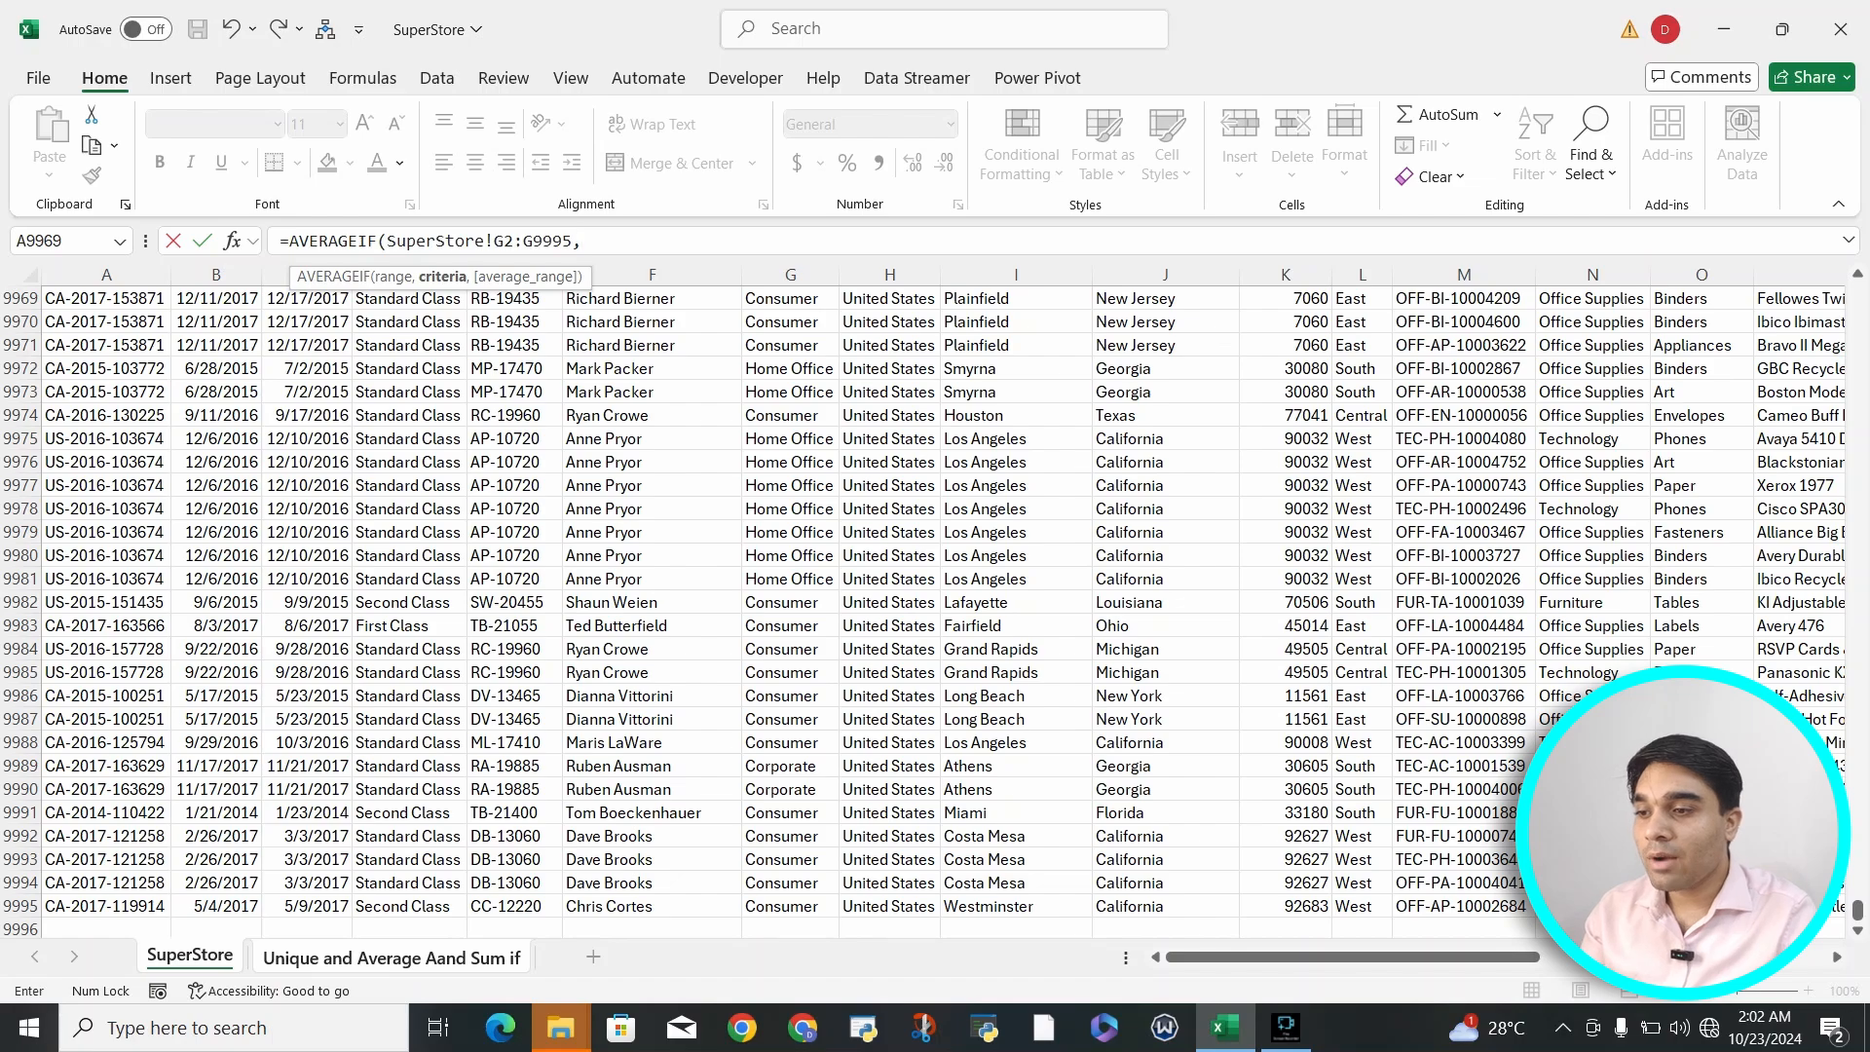
{"action": "key", "text": "ctrl+Page_Down"}
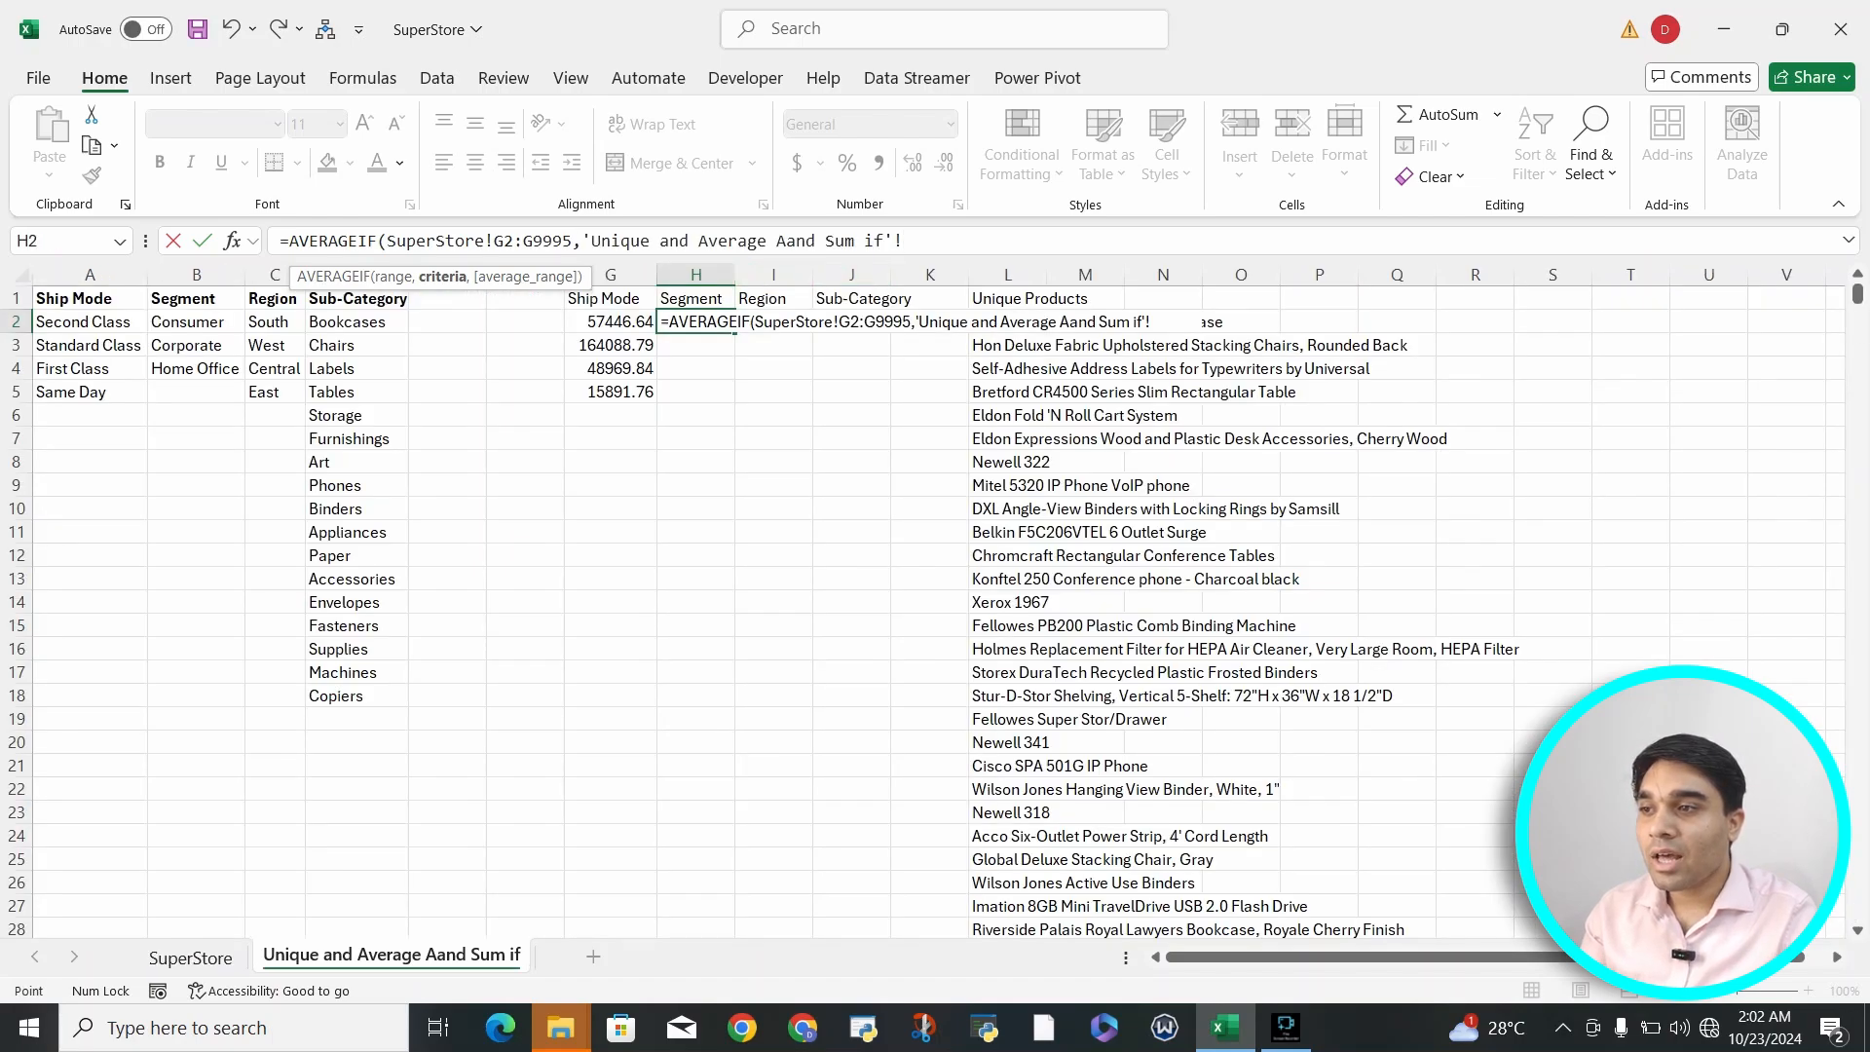
{"action": "left_click", "coordinate": [196, 322]}
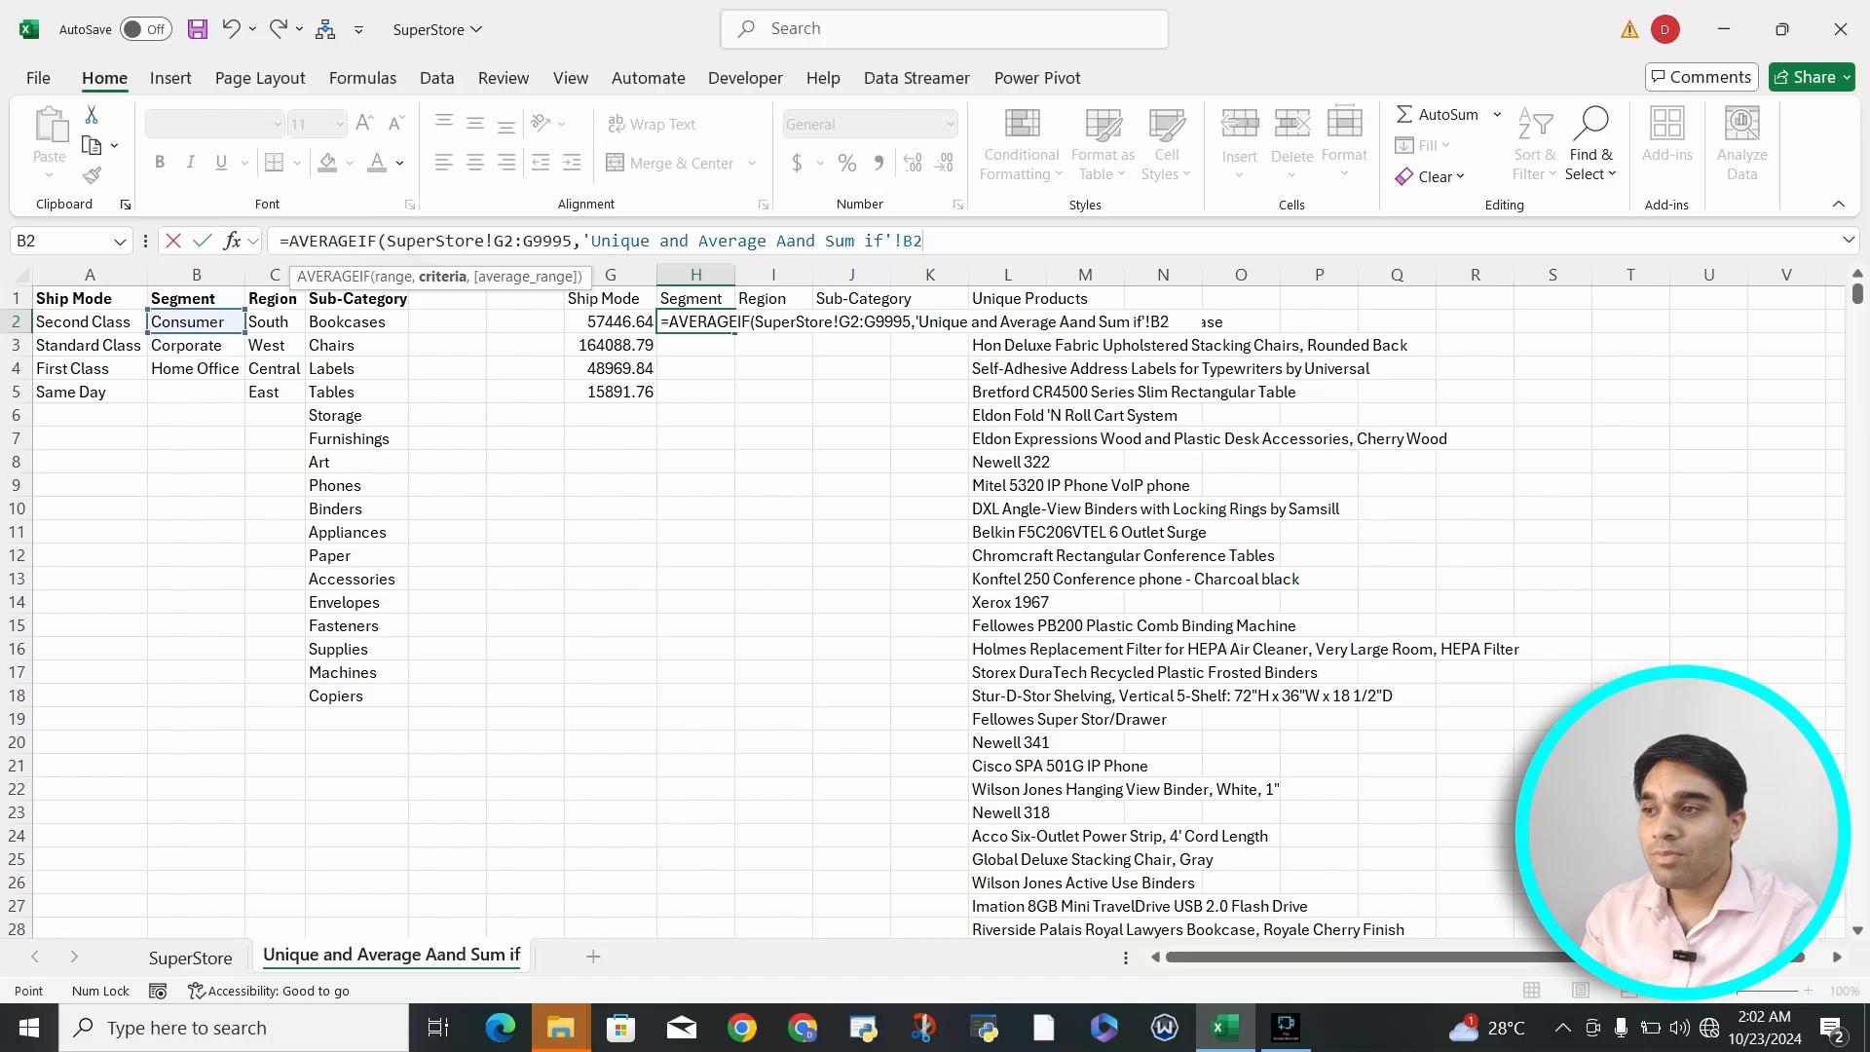
{"action": "type", "text": ","}
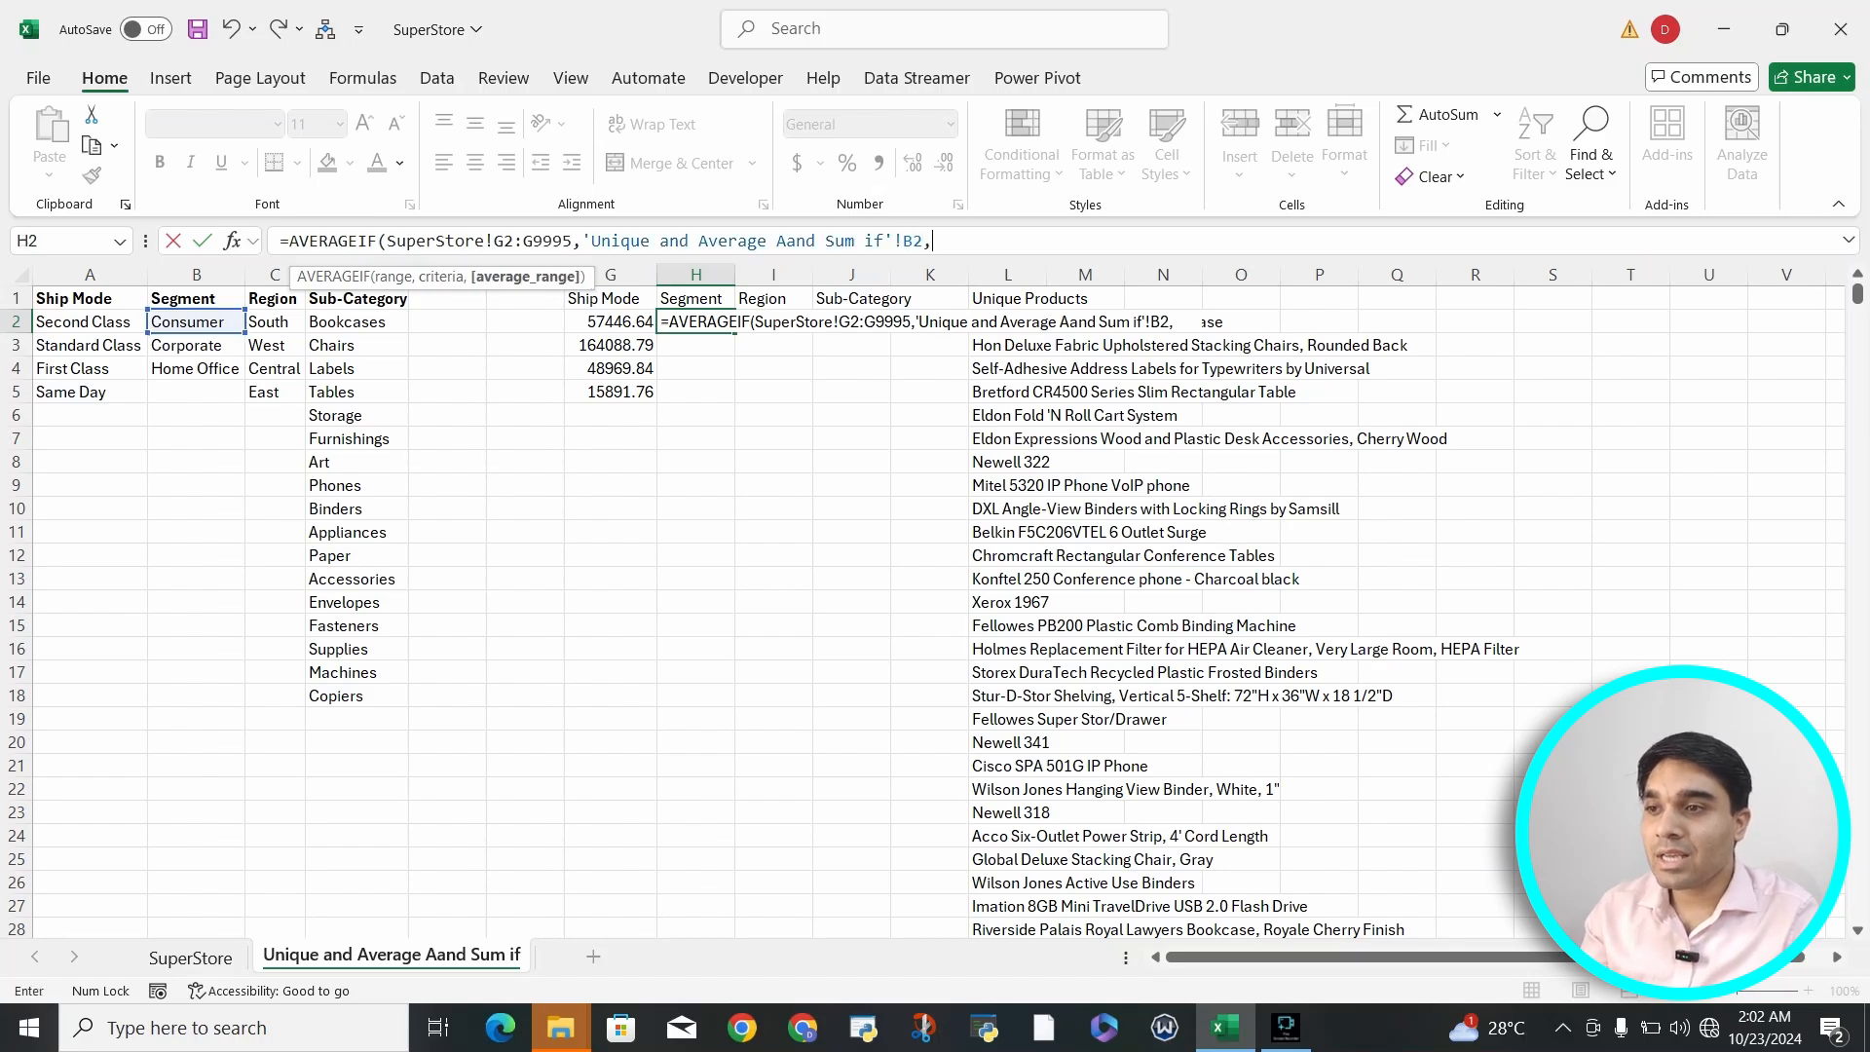
Step: Set the average range to the Sales values Q2:Q9995 on the SuperStore sheet and complete the formula
{"action": "left_click", "coordinate": [189, 957]}
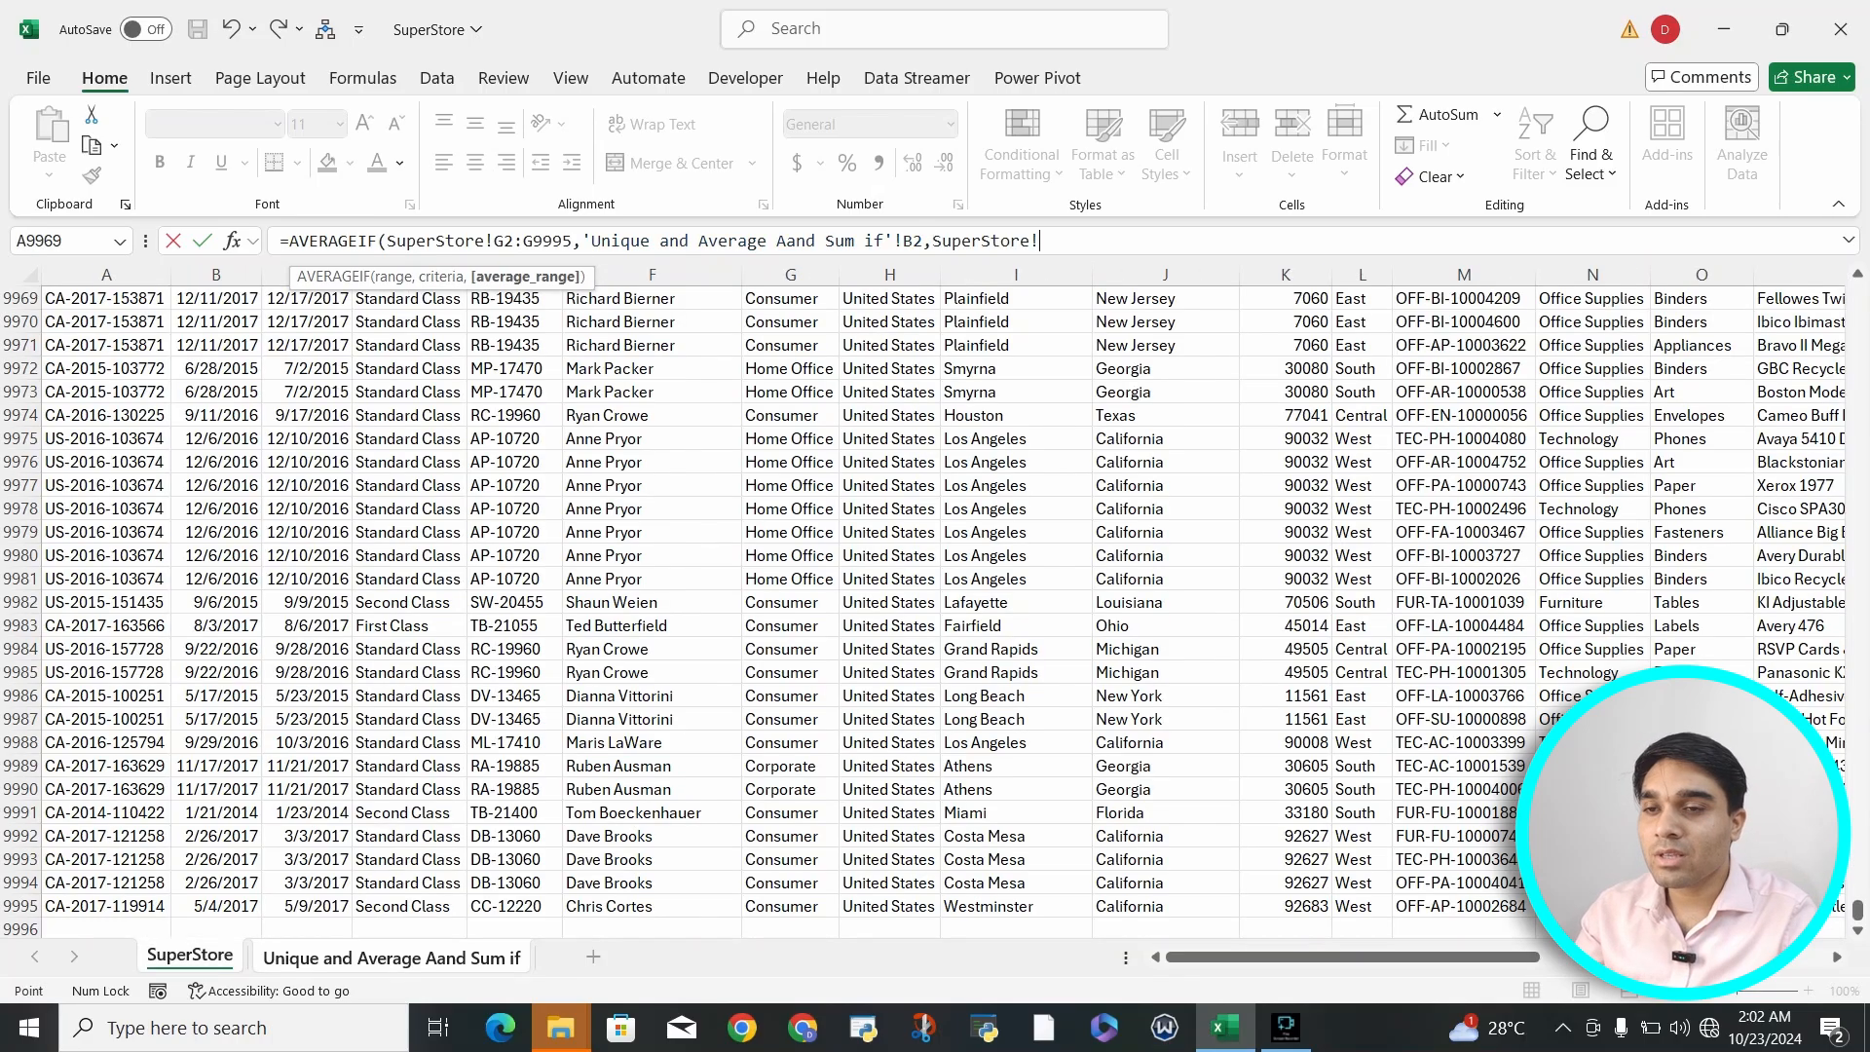
{"action": "scroll", "coordinate": [943, 611], "scroll_direction": "right", "scroll_amount": 7}
{"action": "scroll", "coordinate": [943, 611], "scroll_direction": "up", "scroll_amount": 20}
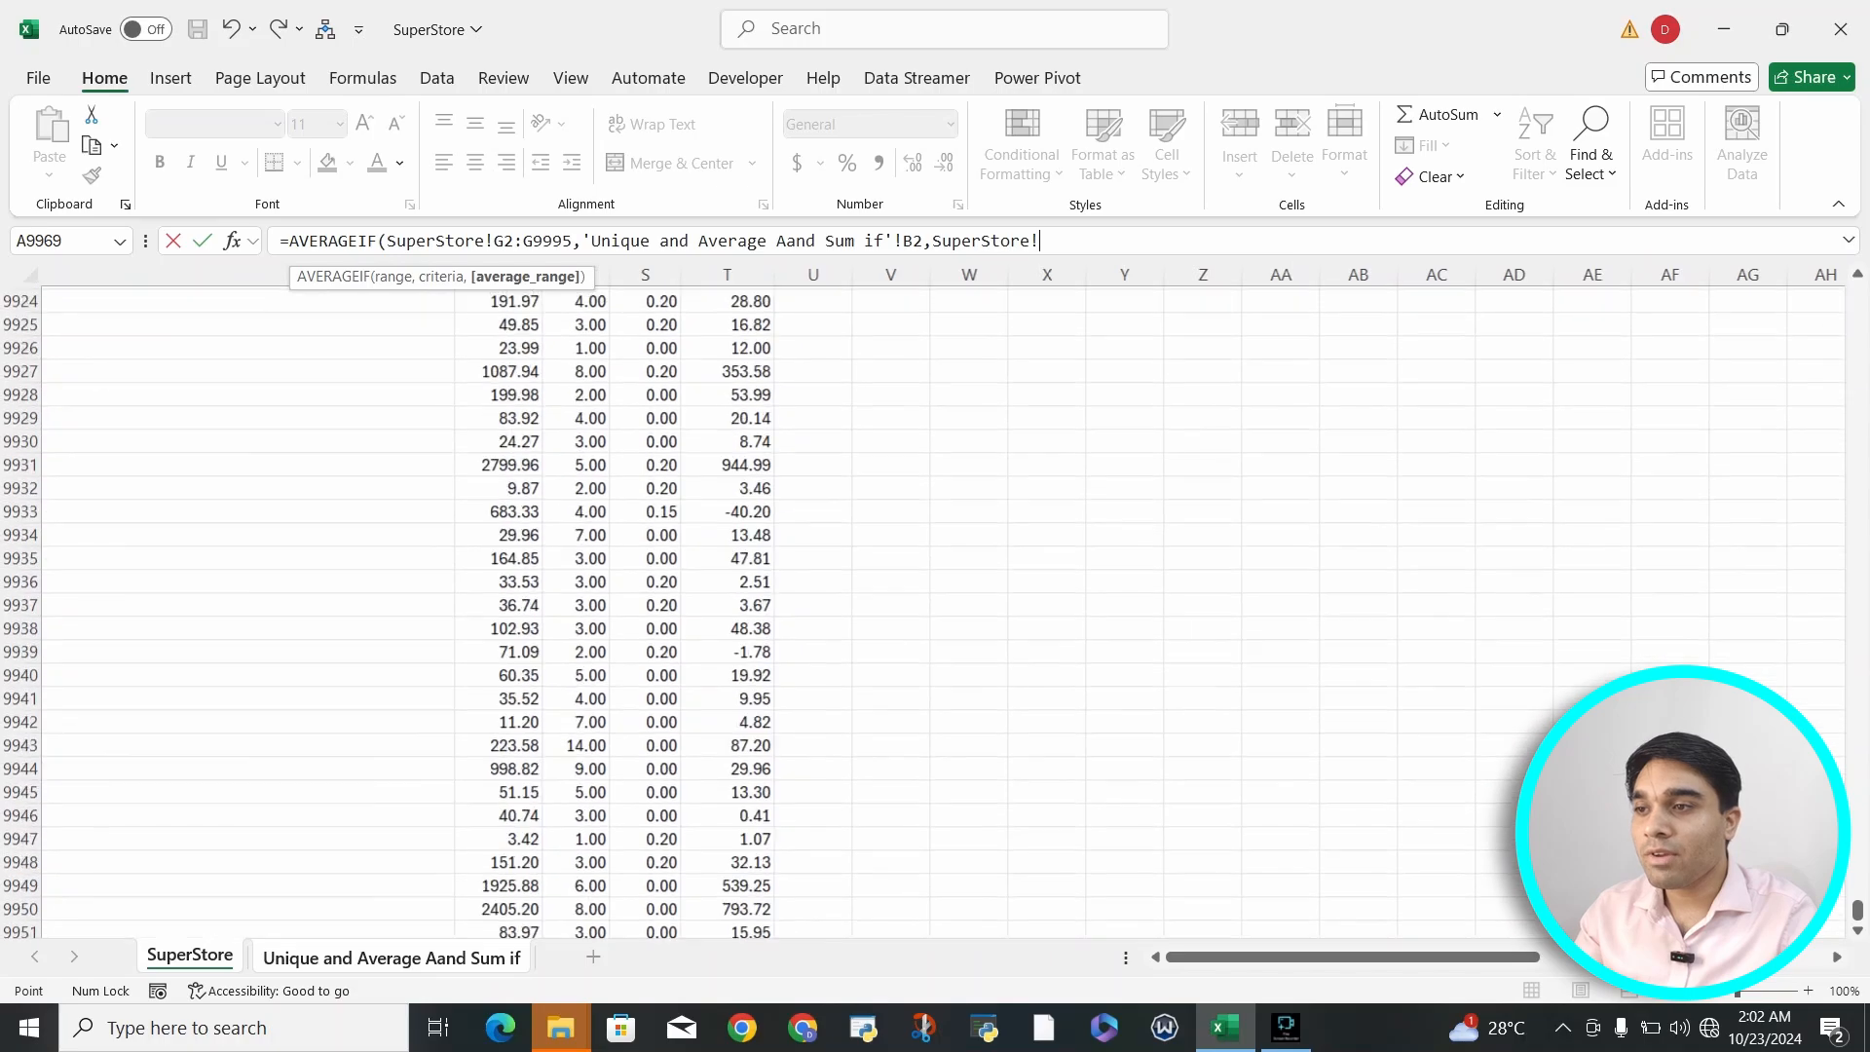
{"action": "scroll", "coordinate": [943, 612], "scroll_direction": "up", "scroll_amount": 20}
{"action": "key", "text": "Up"}
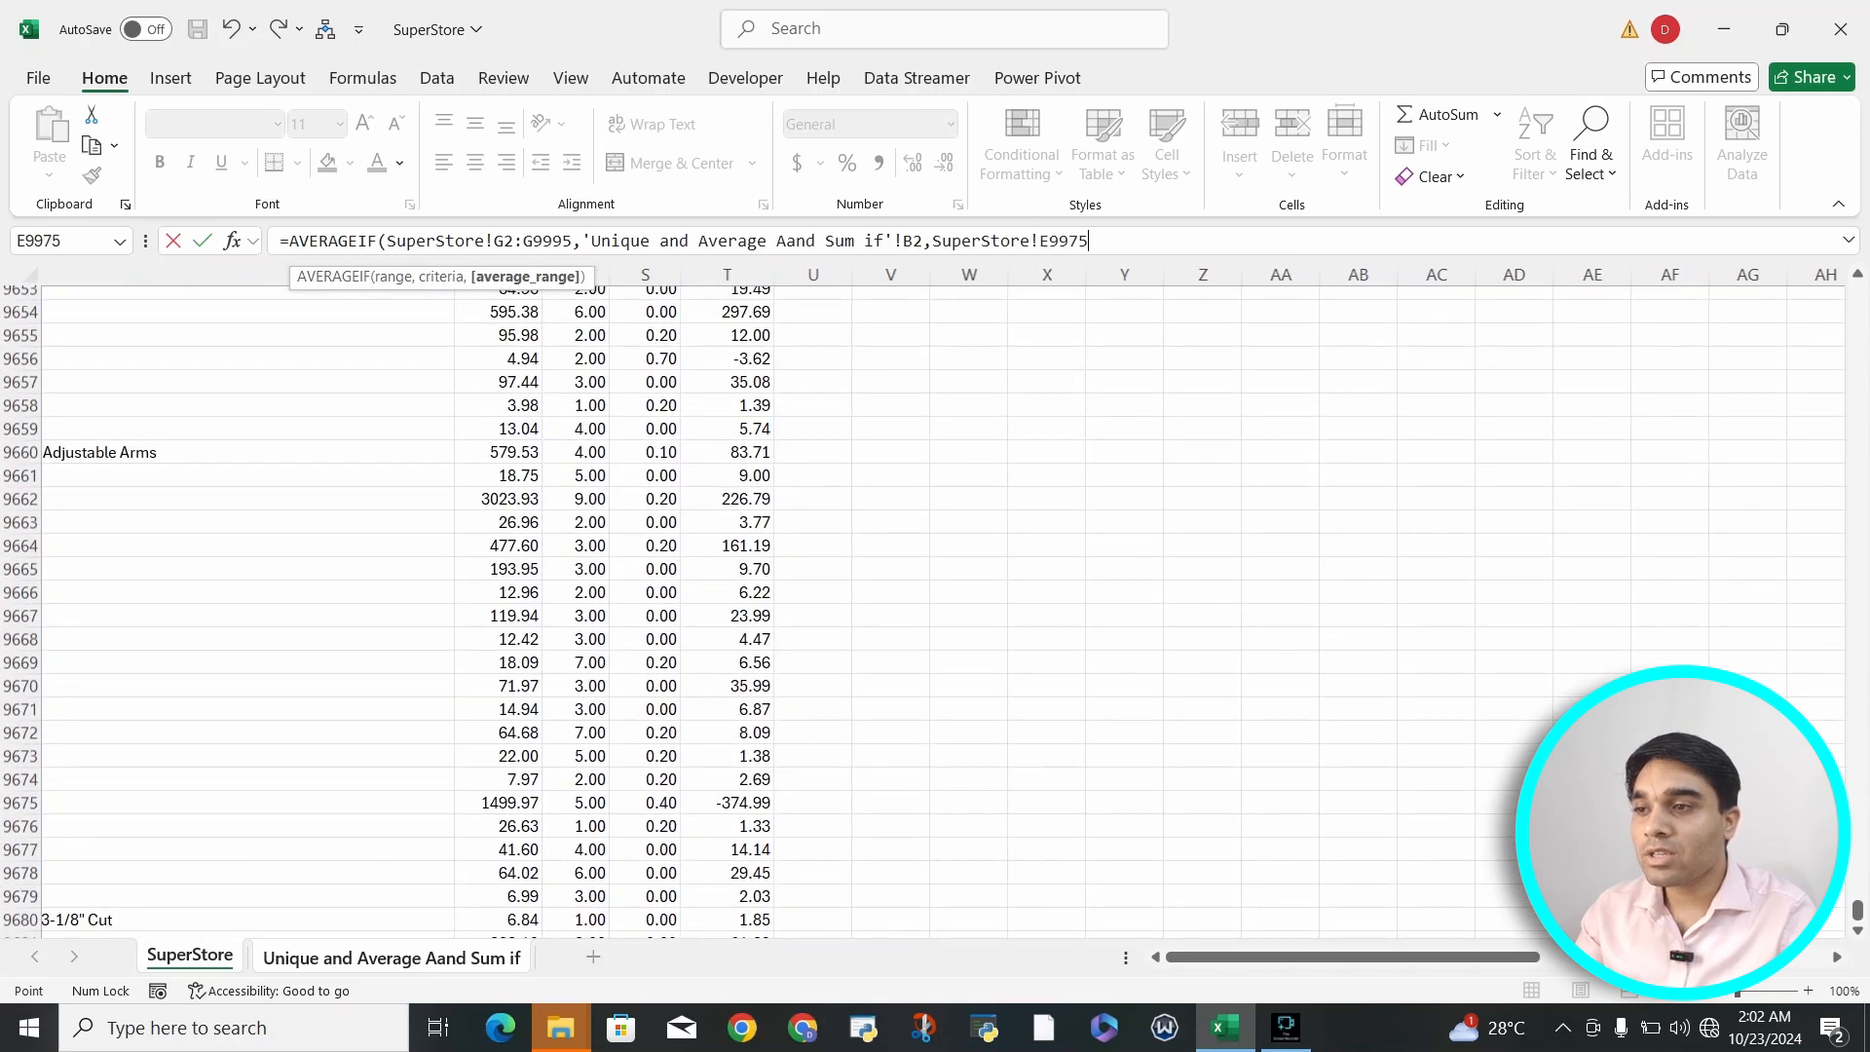
{"action": "key", "text": "ctrl+Up"}
{"action": "key", "text": "Down"}
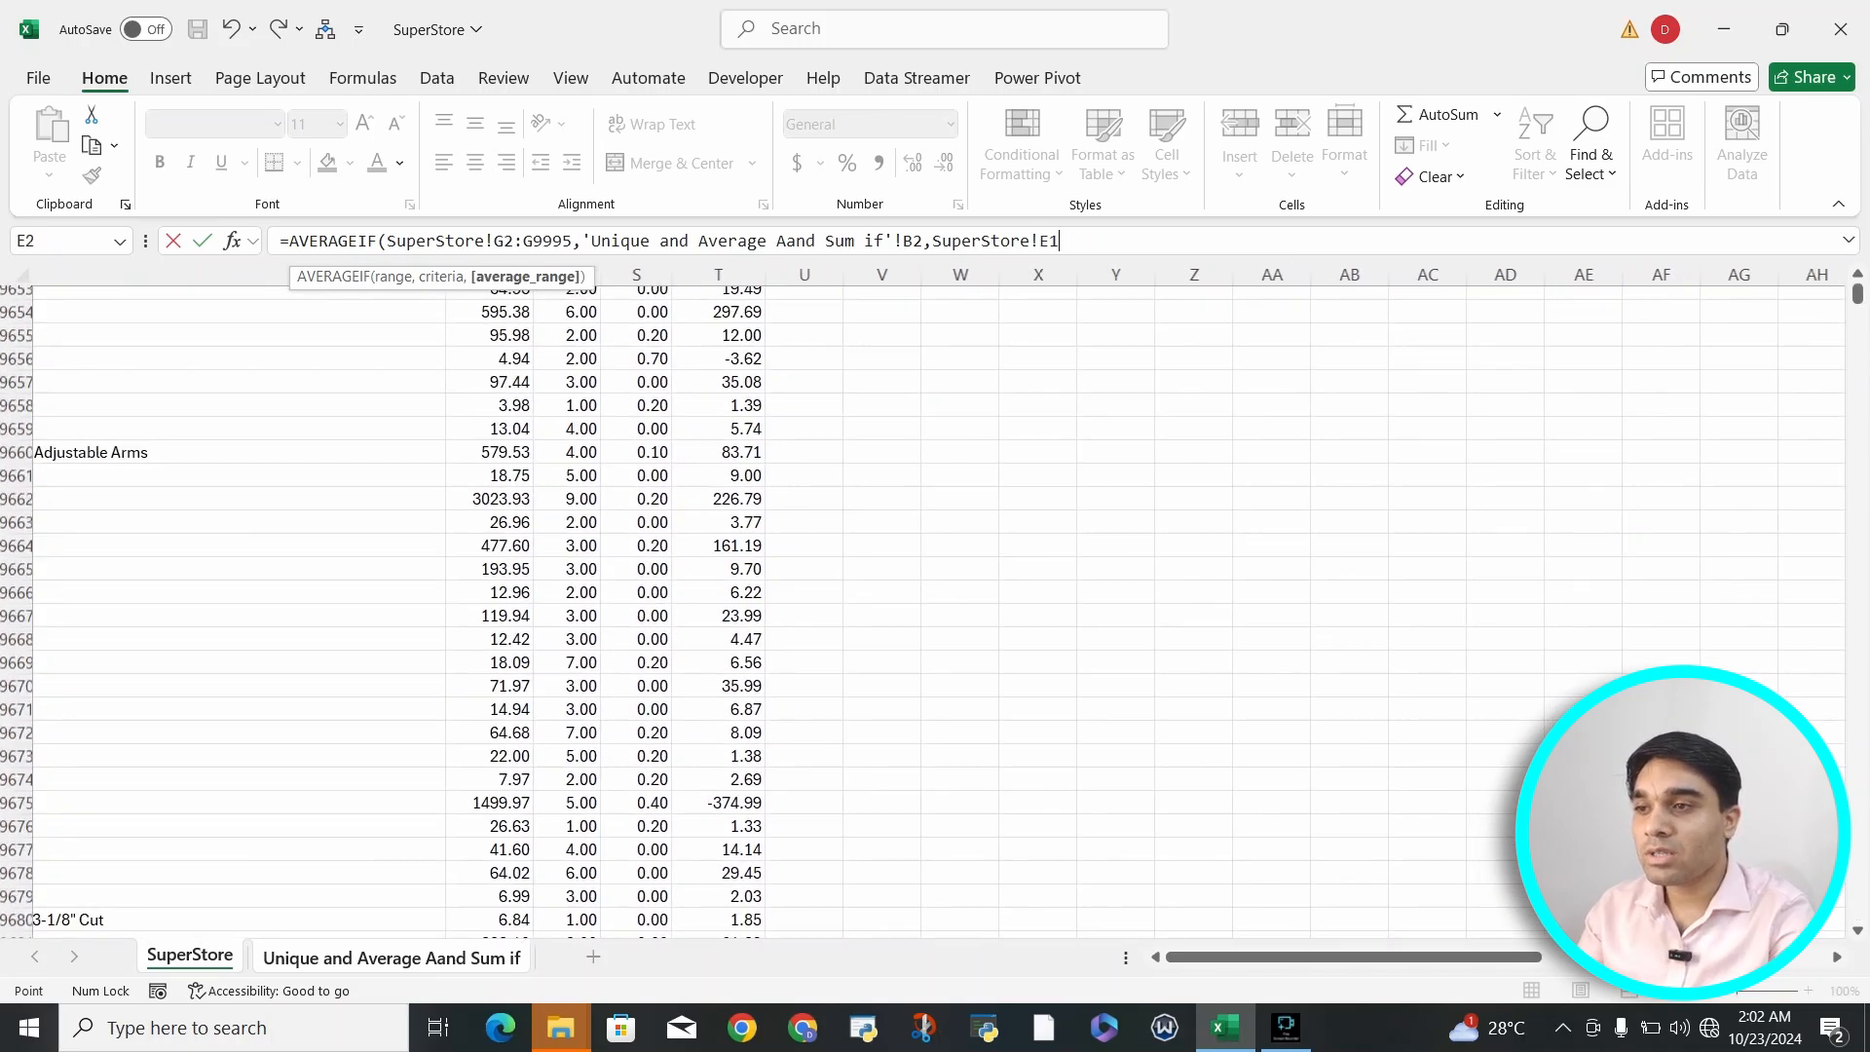
{"action": "key", "text": "Up"}
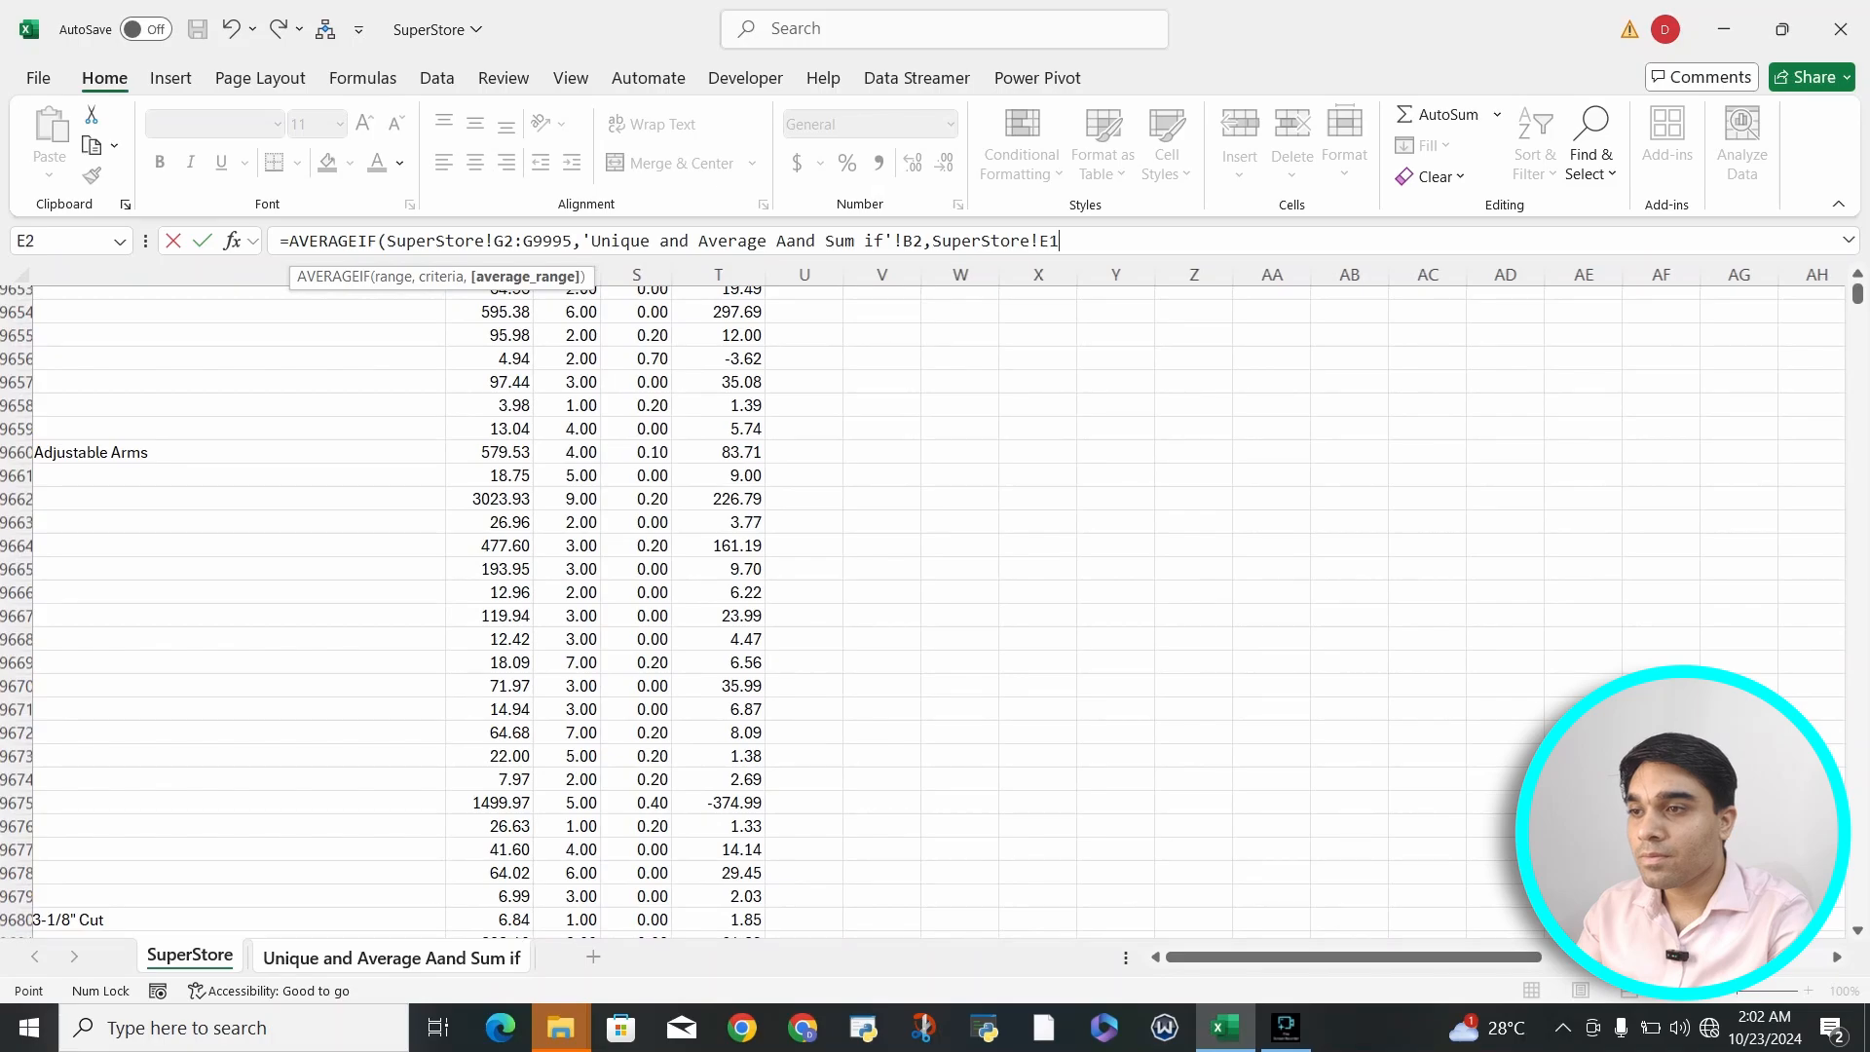
{"action": "key", "text": "Down"}
{"action": "scroll", "coordinate": [935, 614], "scroll_direction": "up", "scroll_amount": 20}
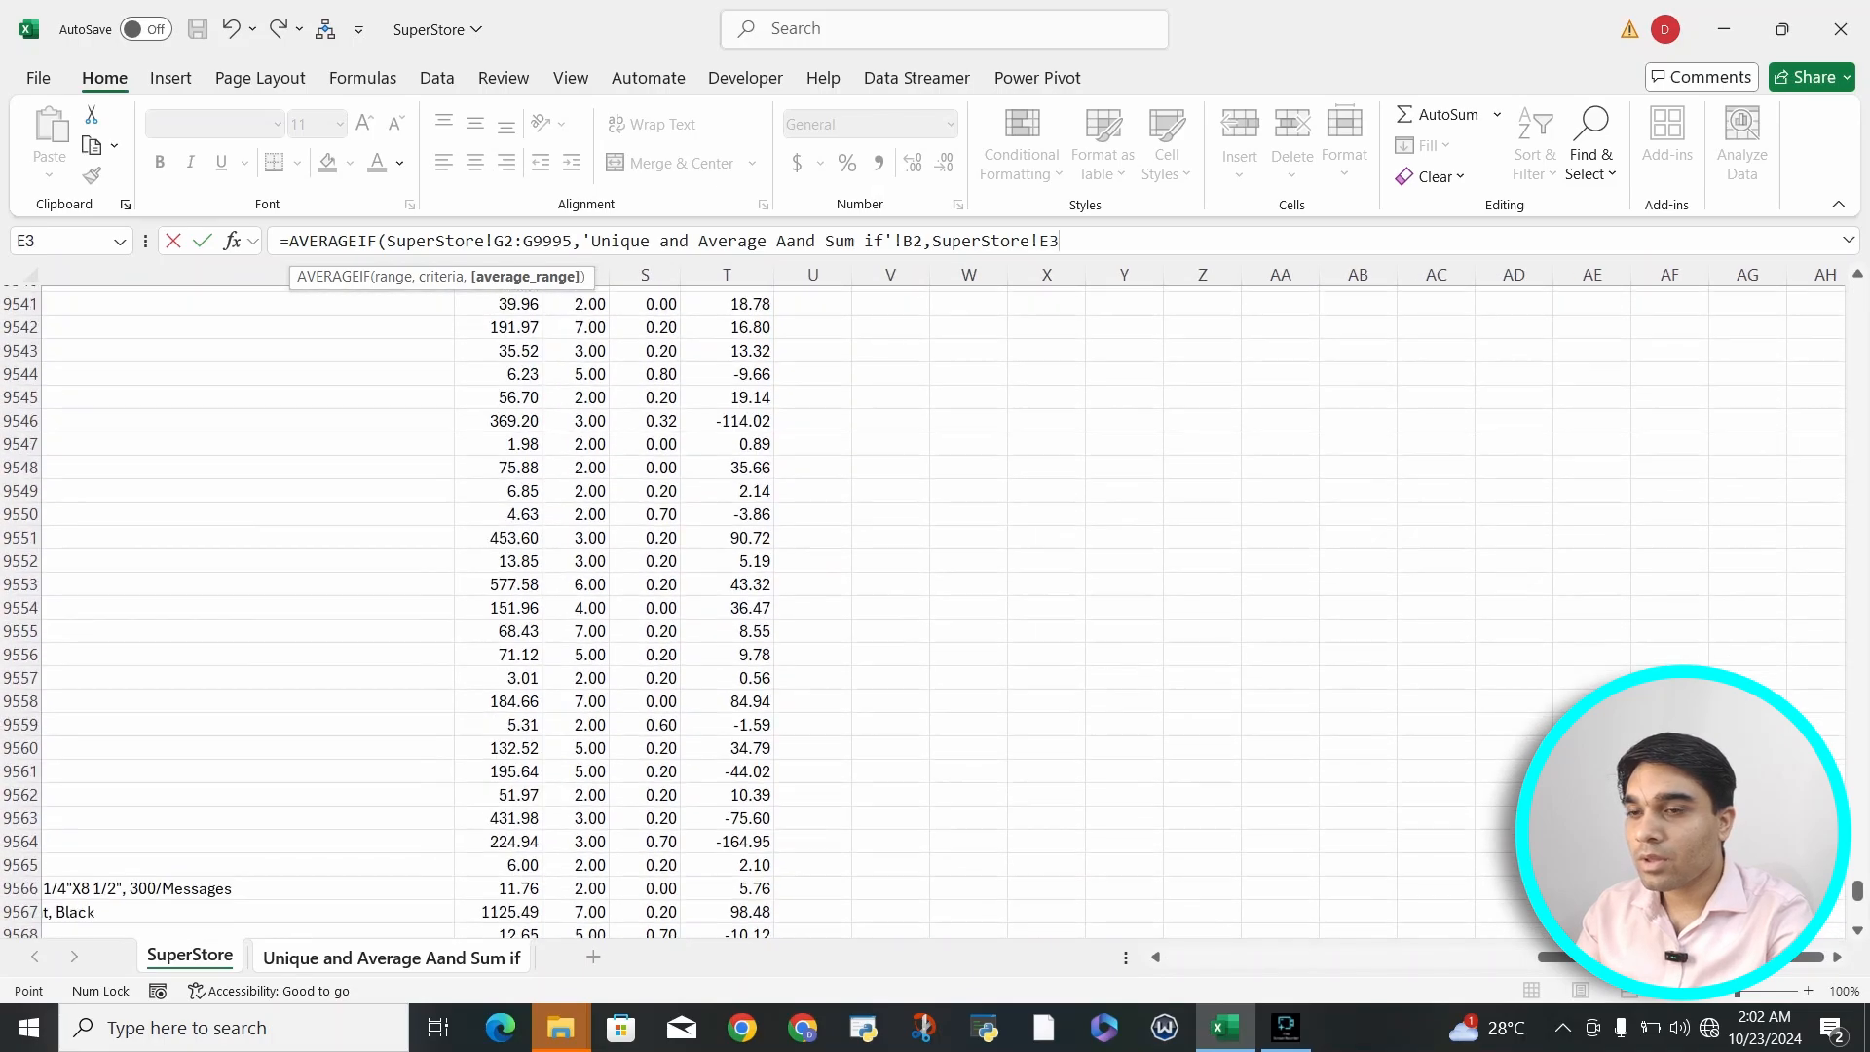
{"action": "left_click_drag", "start_coordinate": [1856, 888], "coordinate": [1857, 292]}
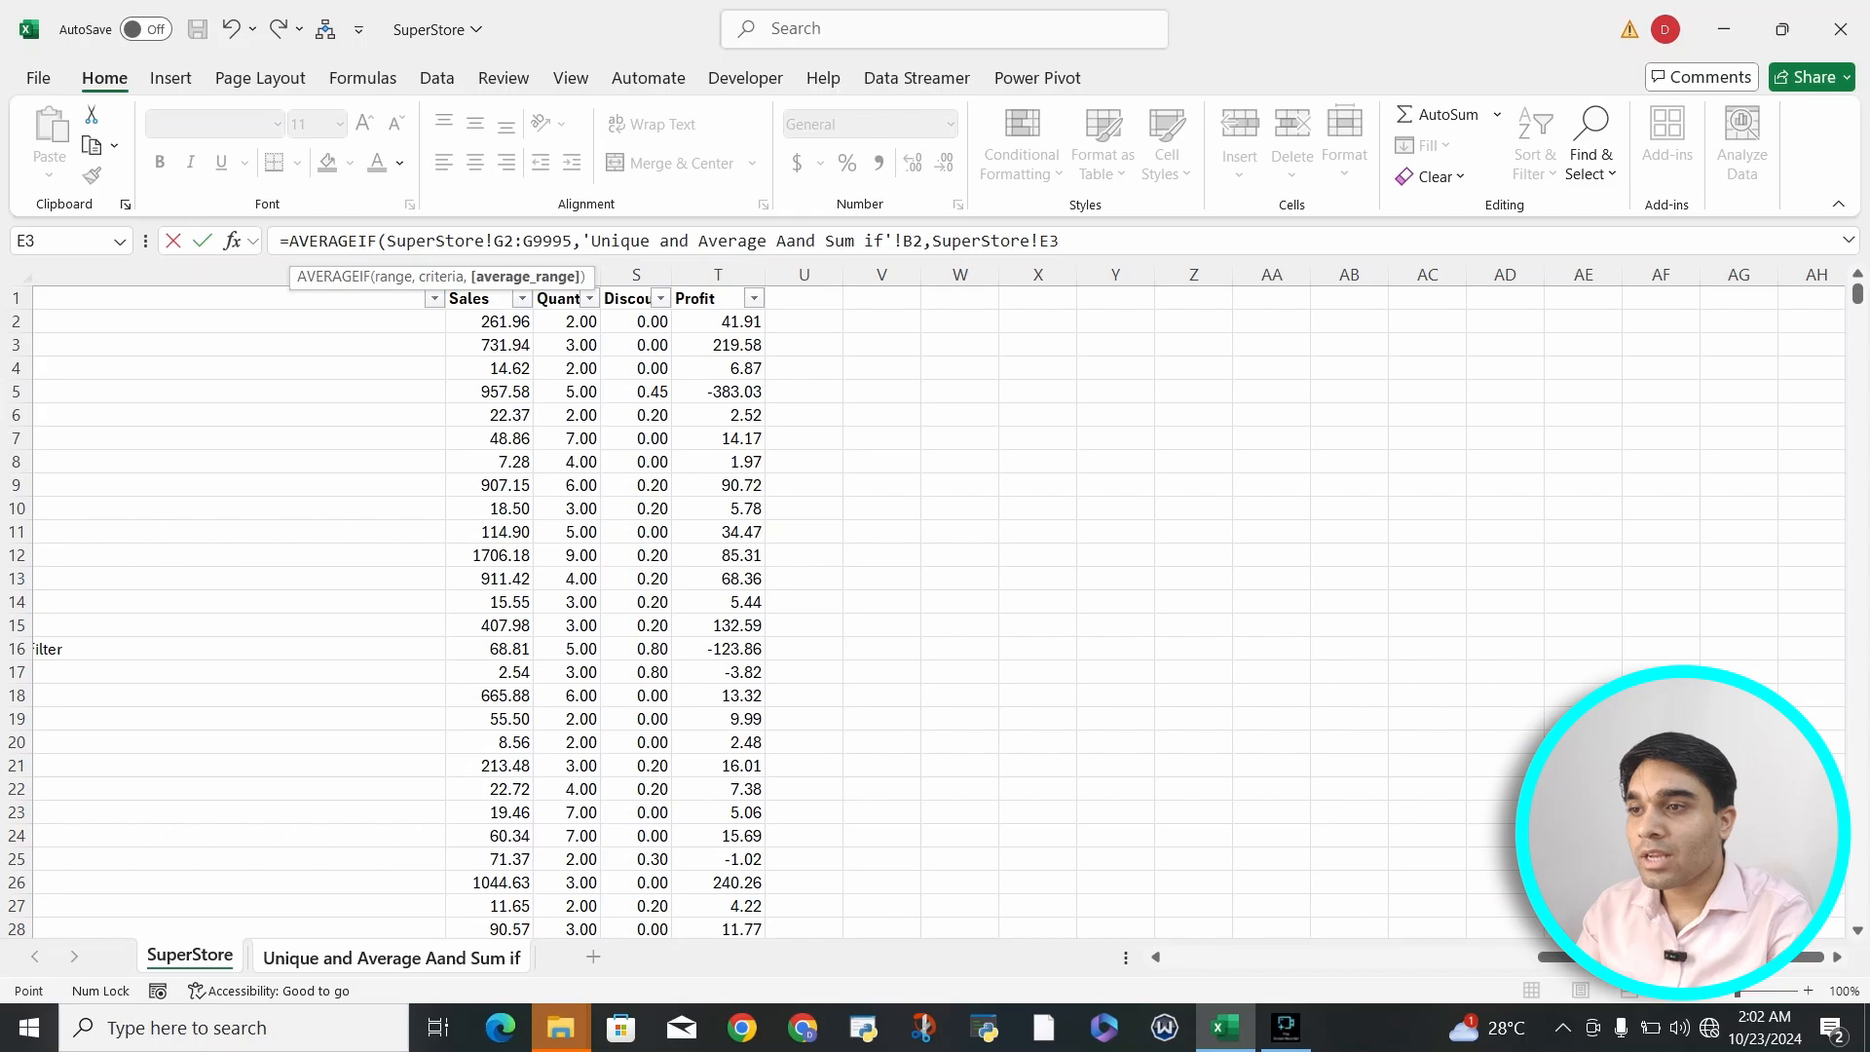
{"action": "left_click", "coordinate": [489, 321]}
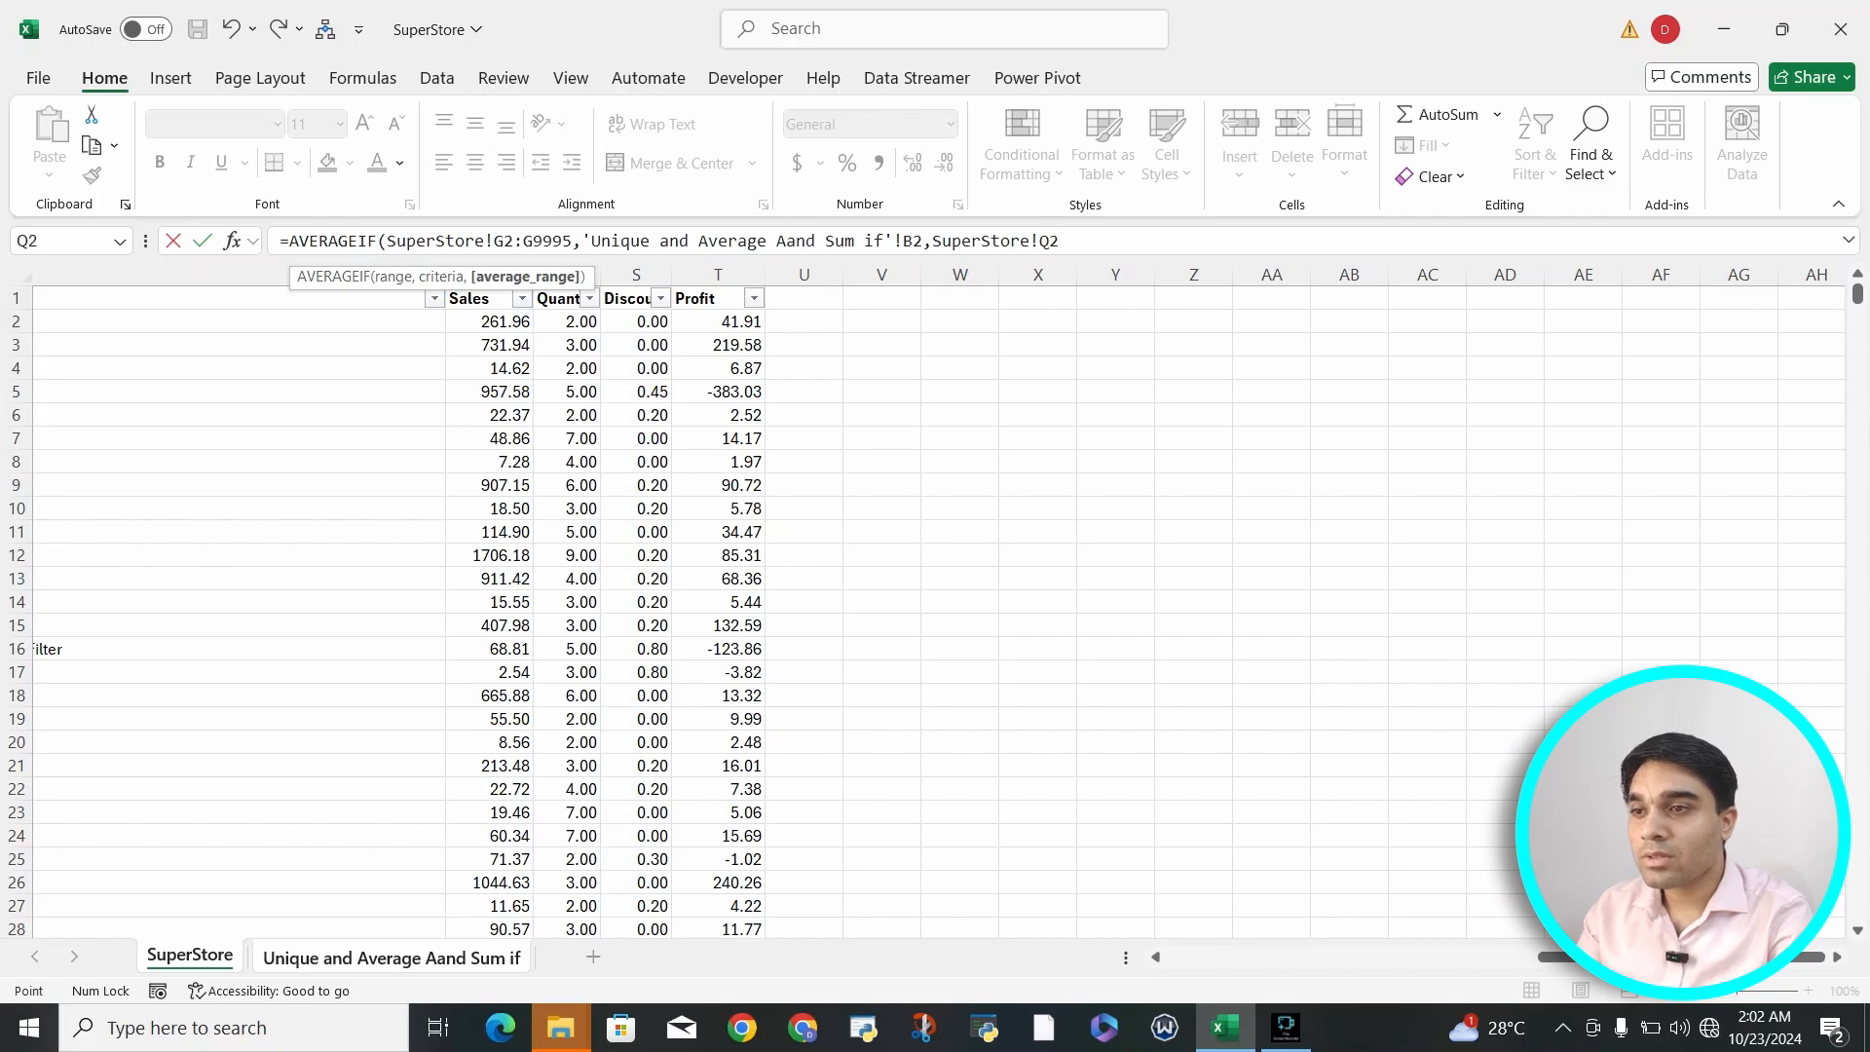
{"action": "key", "text": "ctrl+shift+Down"}
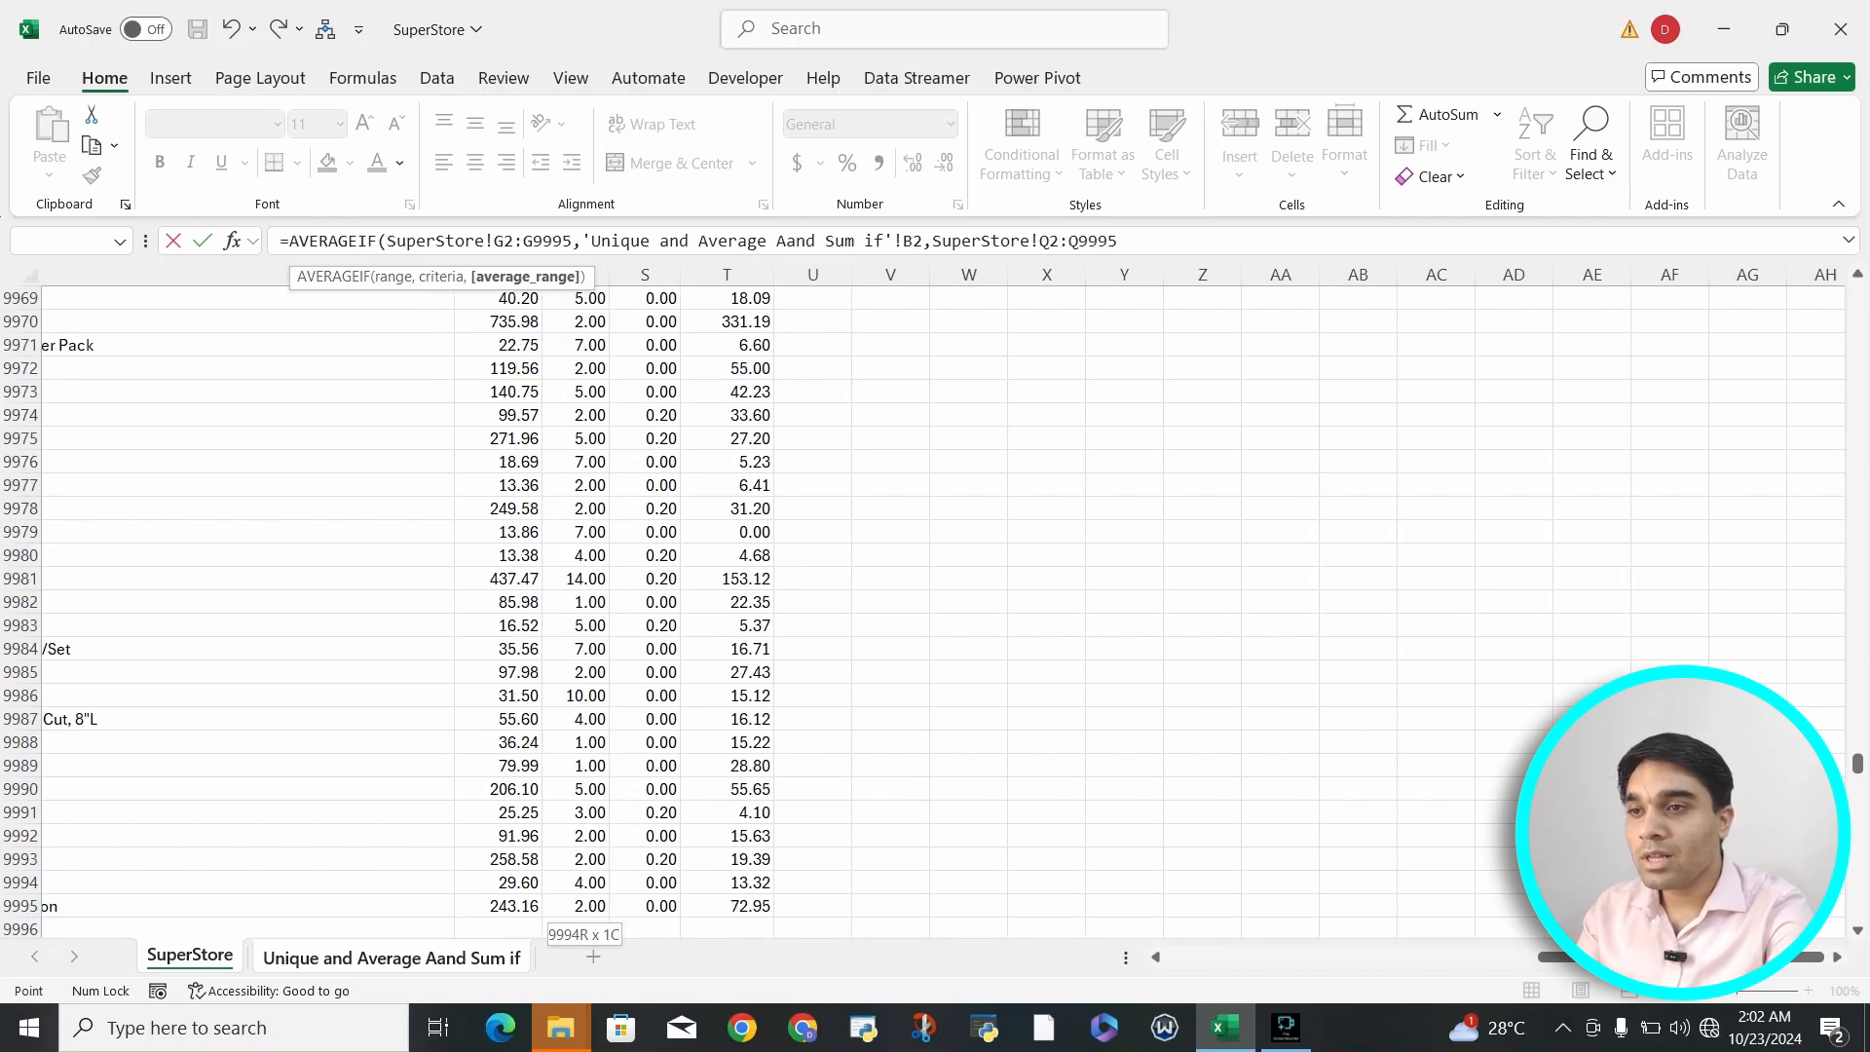
{"action": "key", "text": "Return"}
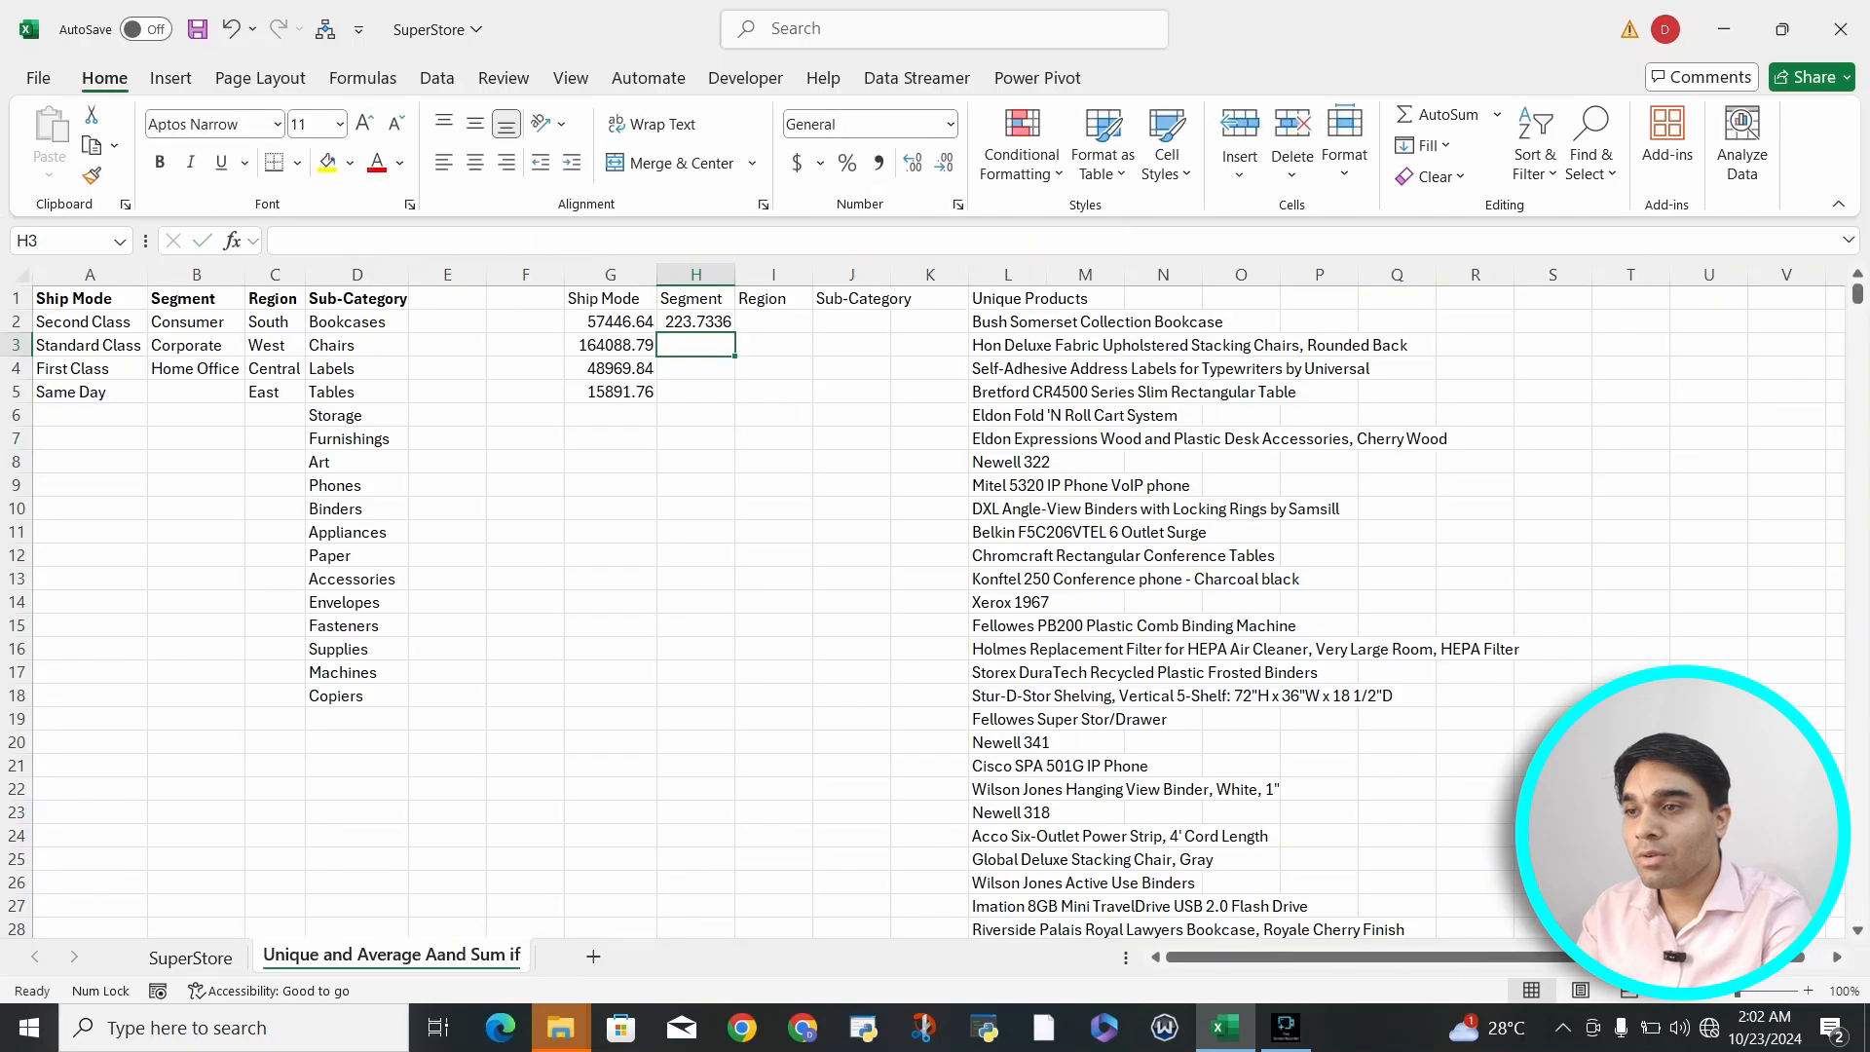
Step: Copy the Consumer AVERAGEIF formula from H2 down to H3 for the Corporate segment
{"action": "key", "text": "Up"}
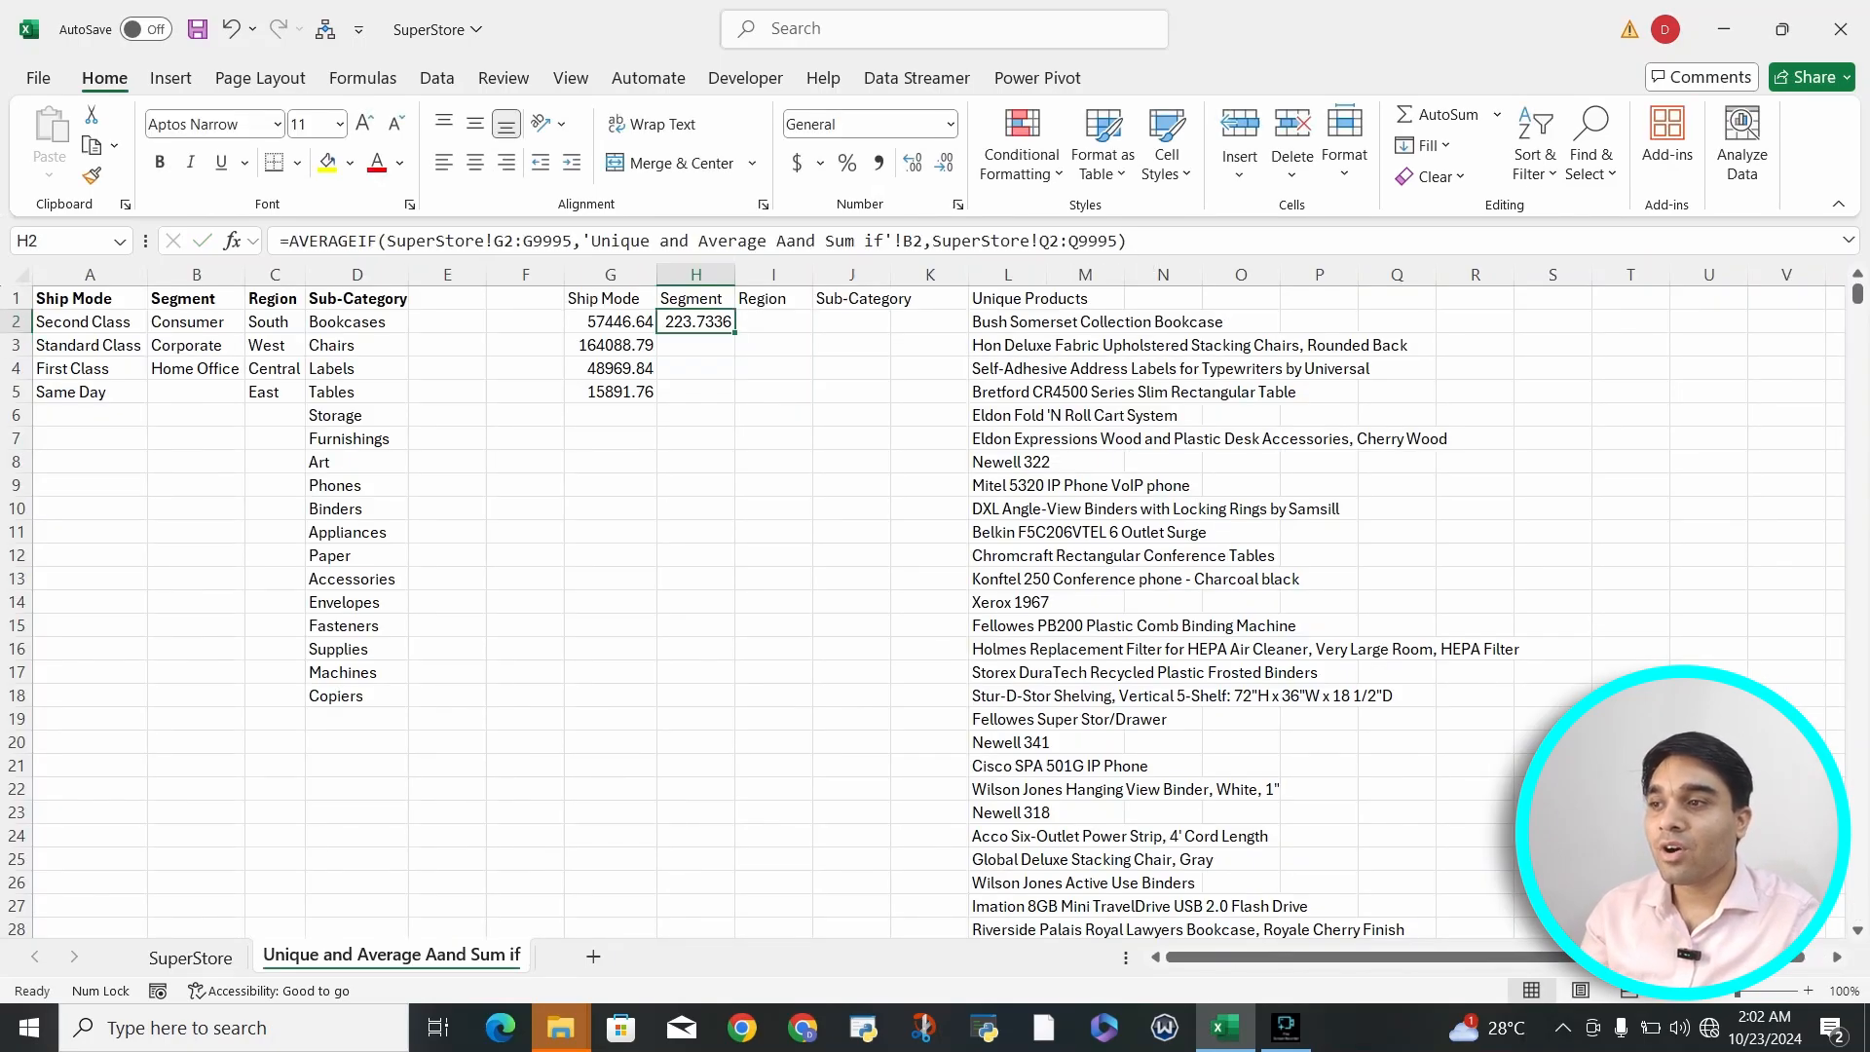
{"action": "left_click", "coordinate": [195, 322]}
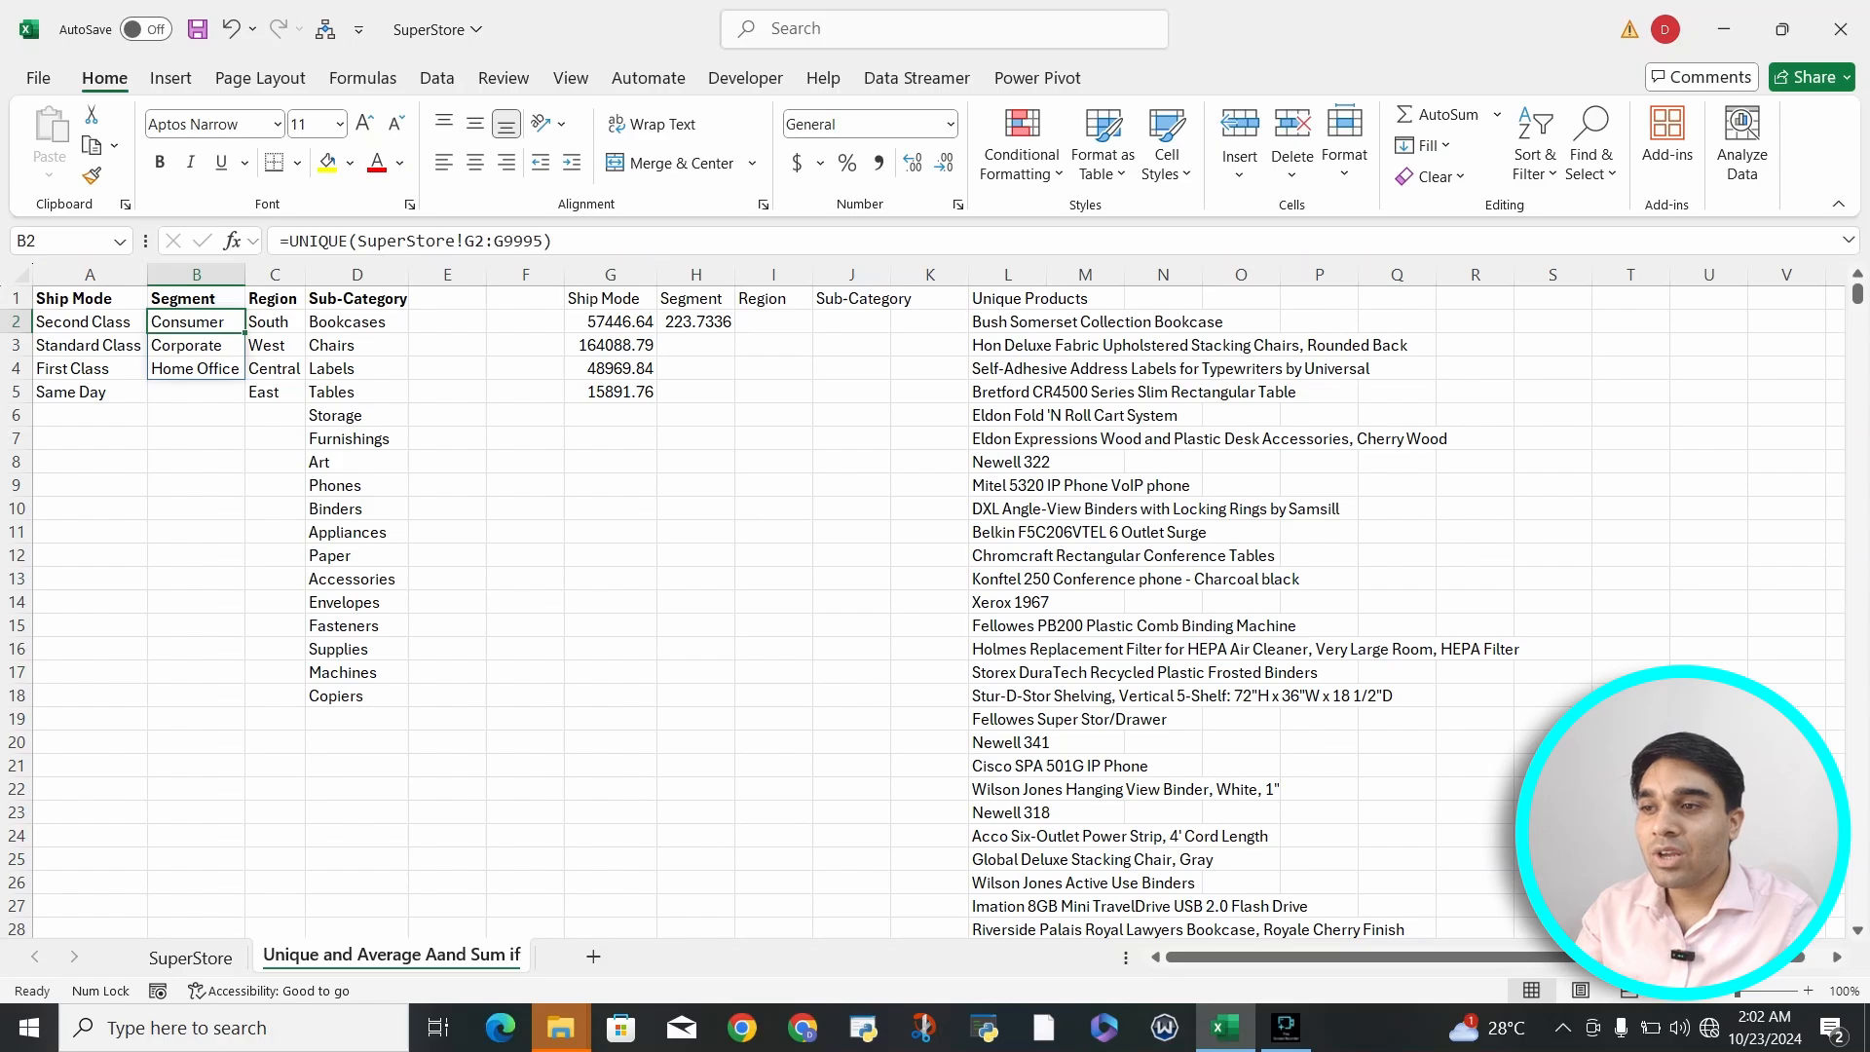
{"action": "left_click", "coordinate": [695, 322]}
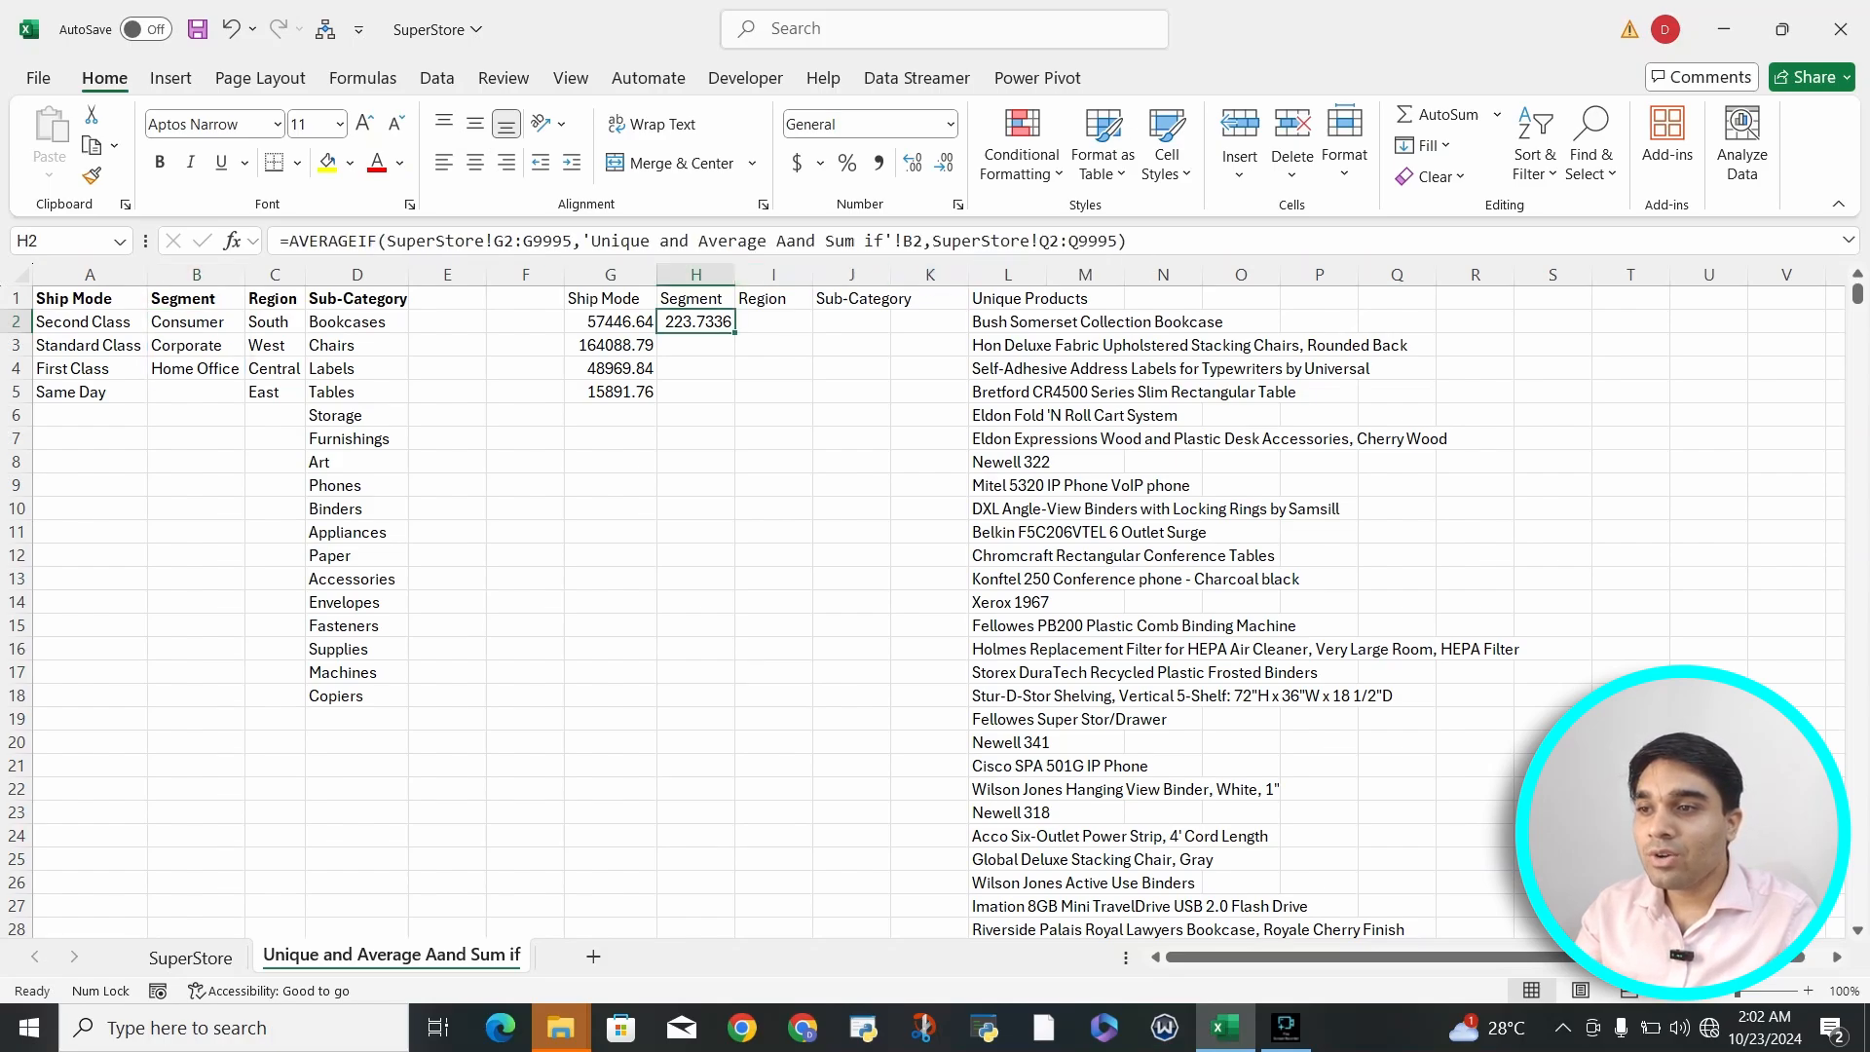
{"action": "key", "text": "shift+Down"}
{"action": "left_click_drag", "start_coordinate": [732, 353], "coordinate": [732, 352]}
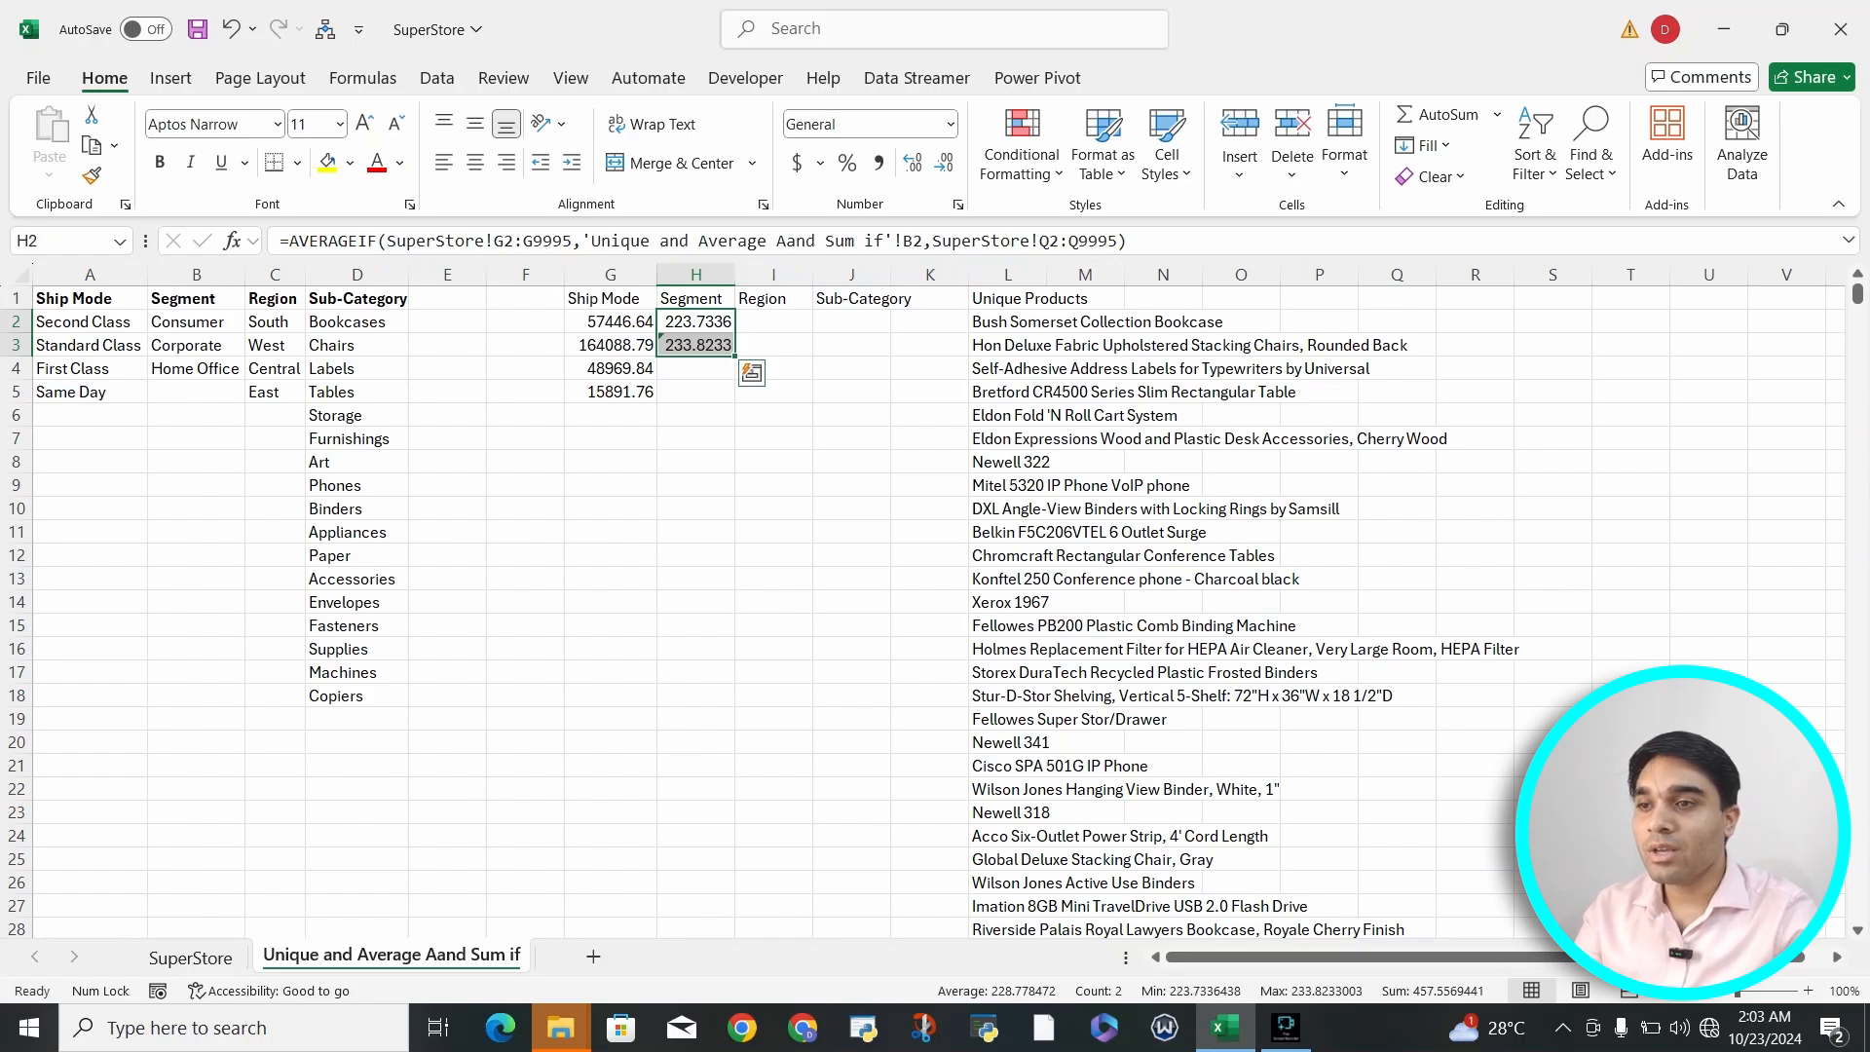
Step: Examine the range, criteria and average range references in the copied AVERAGEIF formula in H3
{"action": "left_click", "coordinate": [695, 346]}
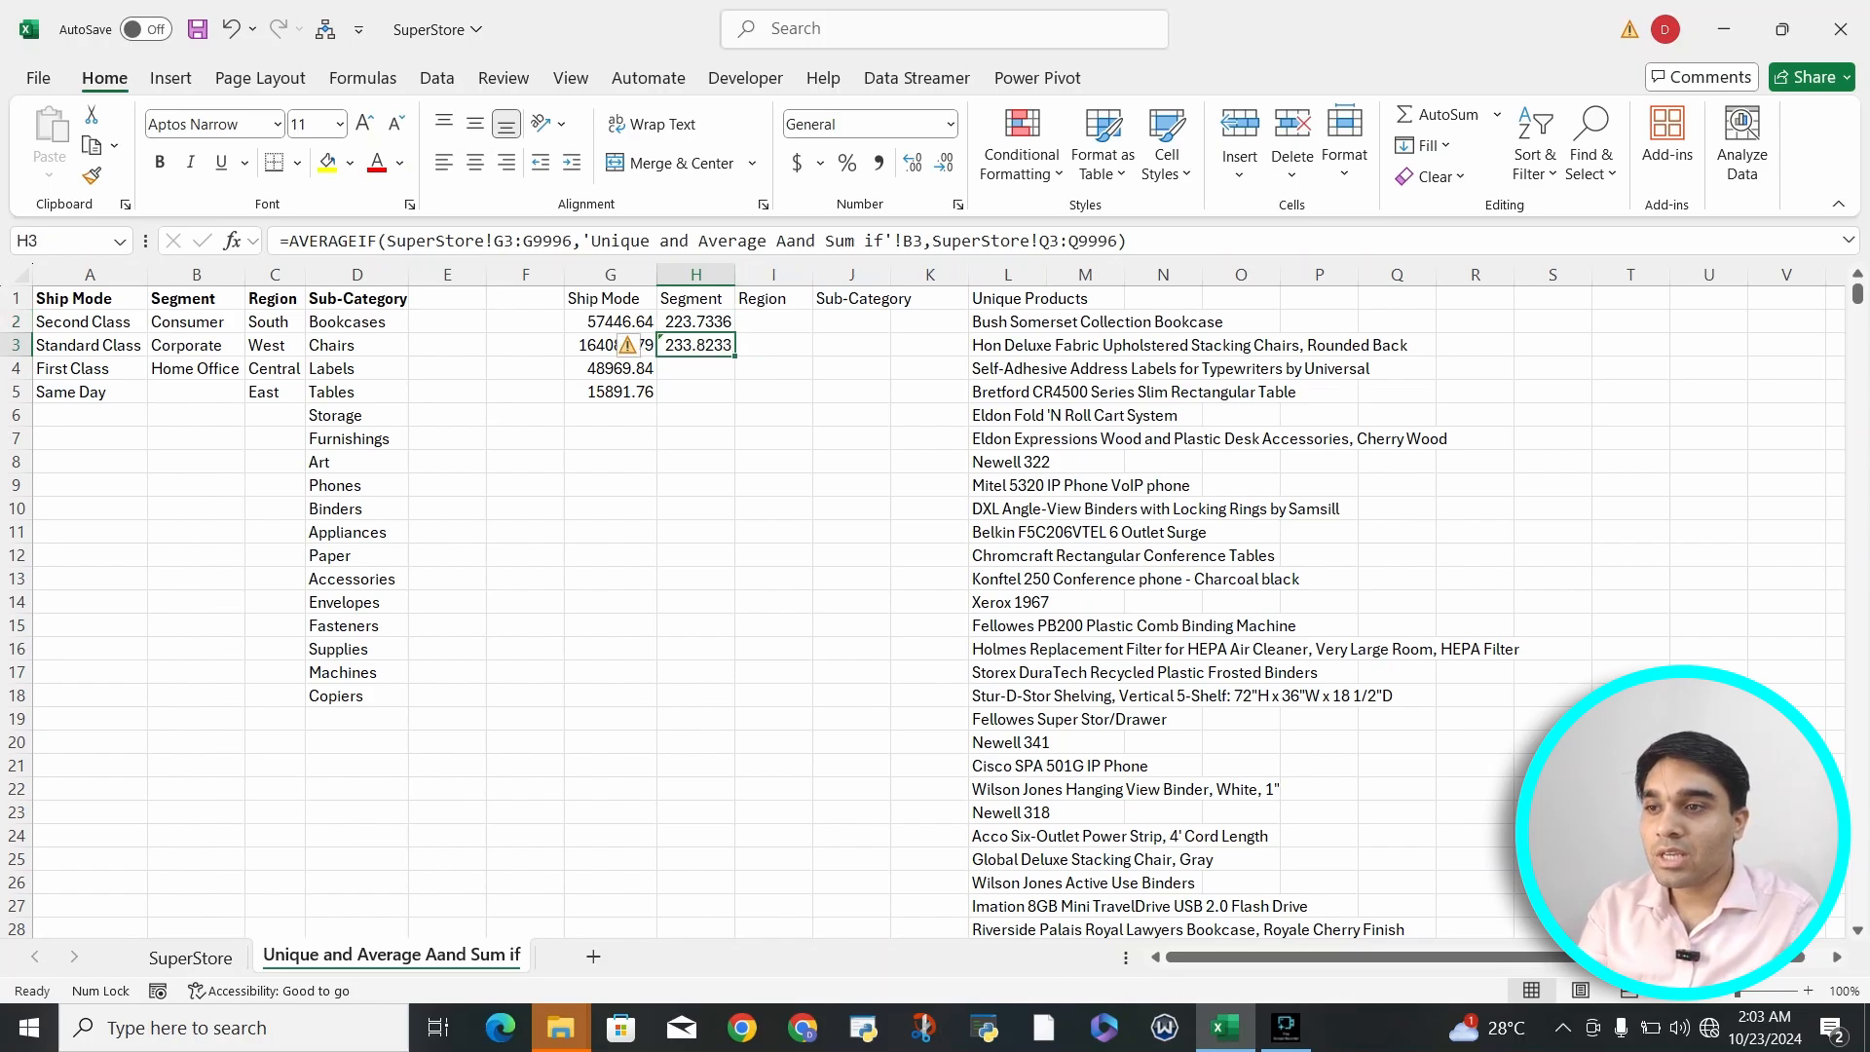
{"action": "key", "text": "F2"}
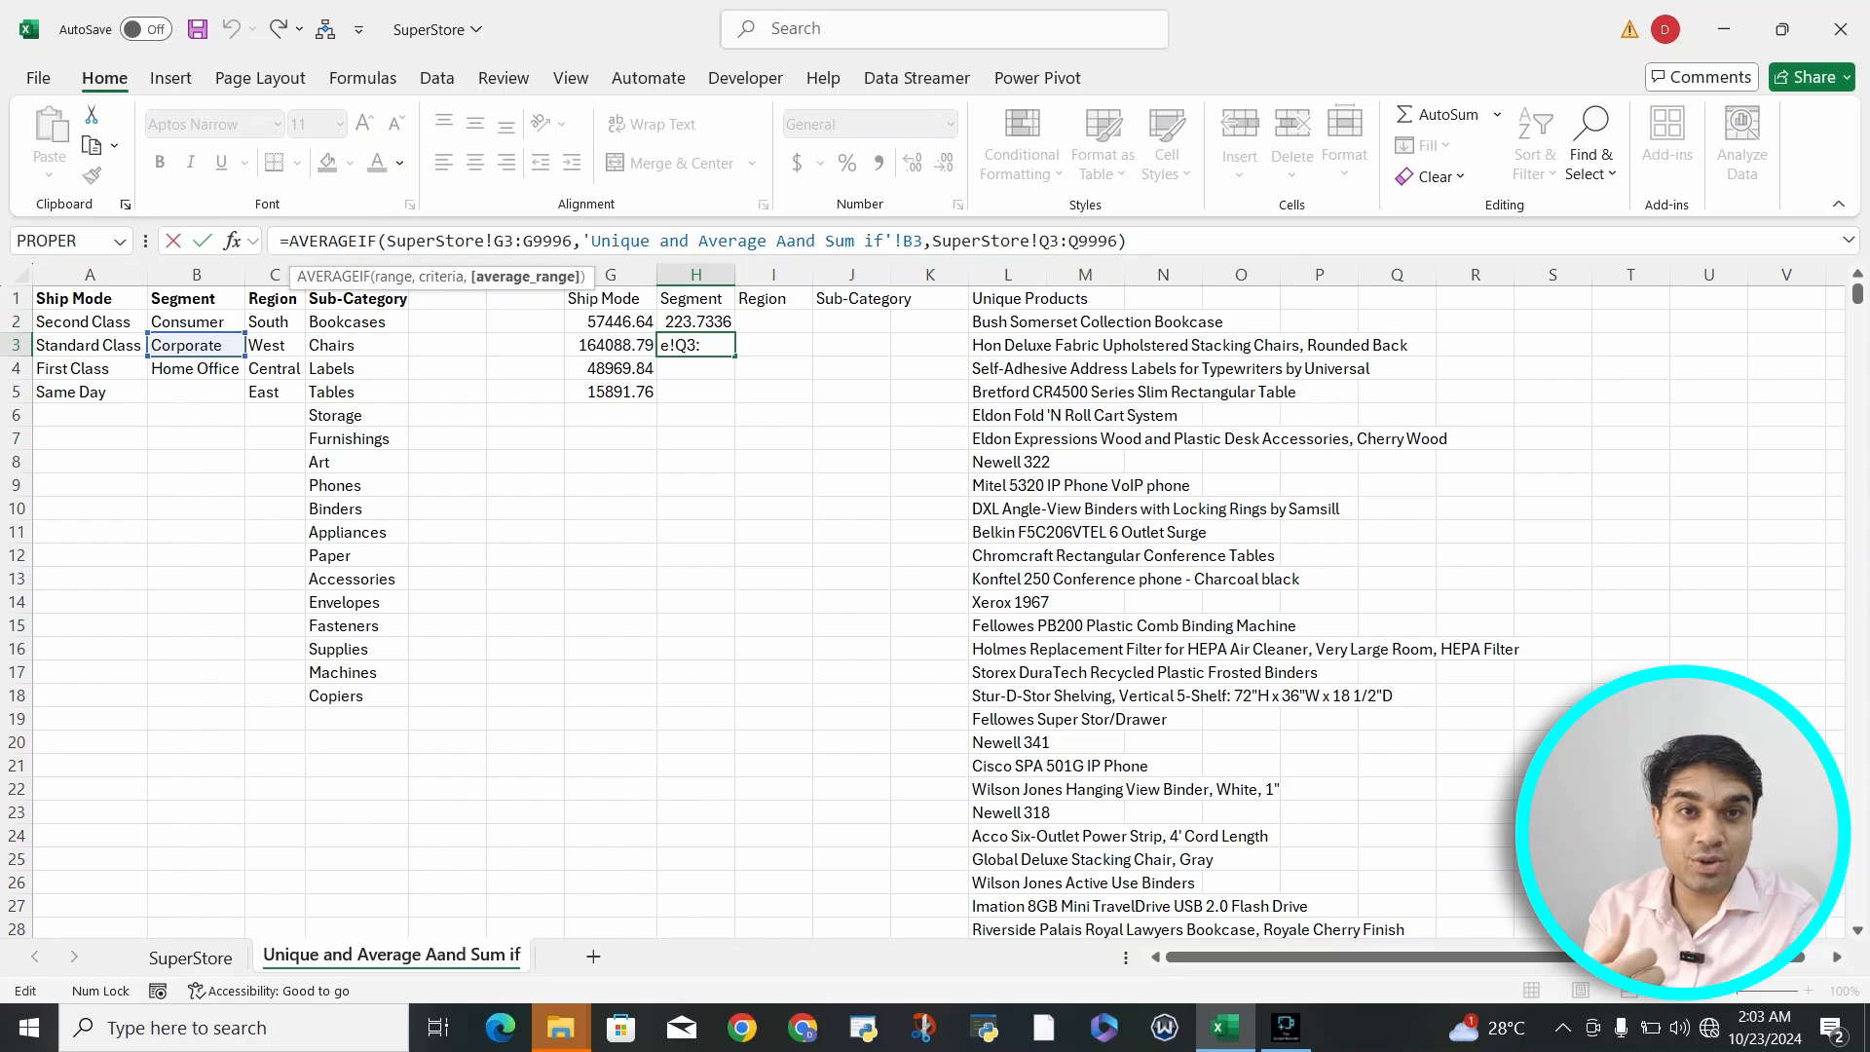
{"action": "left_click", "coordinate": [280, 241]}
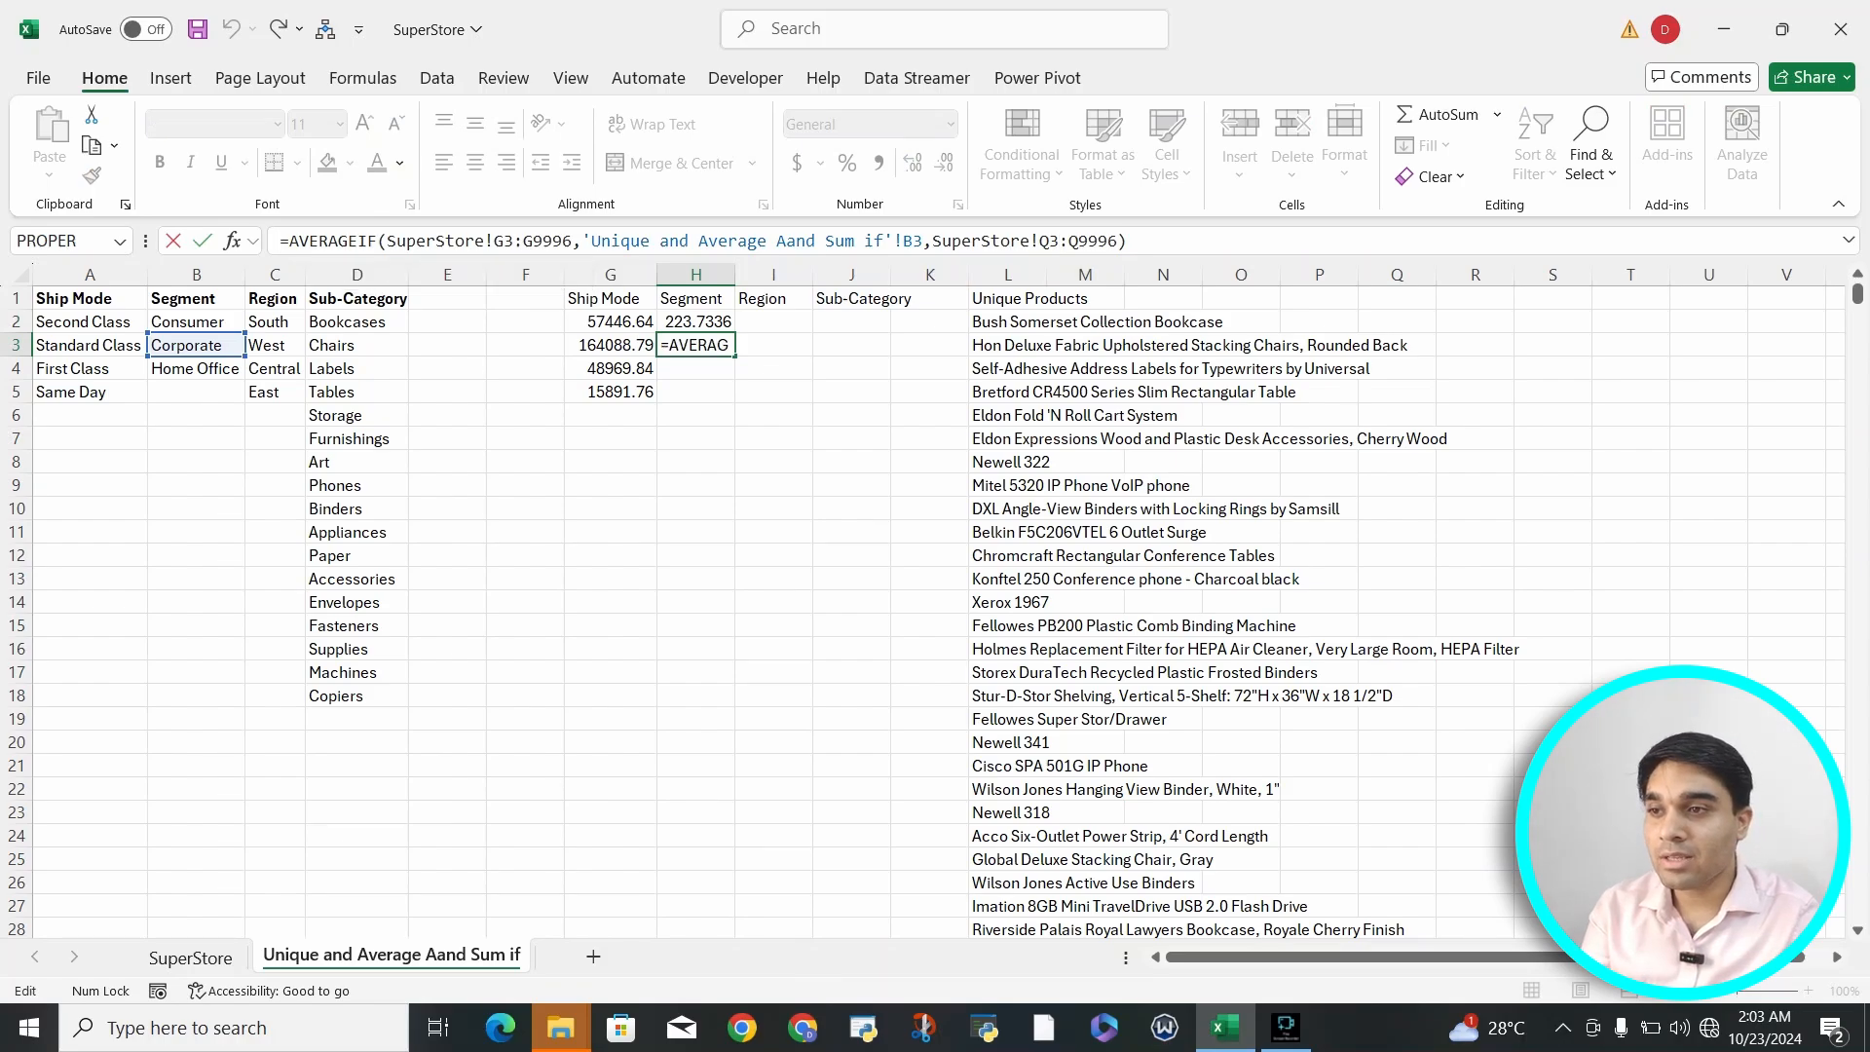
{"action": "key", "text": "Return"}
Step: Make the Segment criteria range in H2's AVERAGEIF formula absolute as SuperStore!$G$2:$G$9995
{"action": "key", "text": "Up"}
{"action": "key", "text": "Up"}
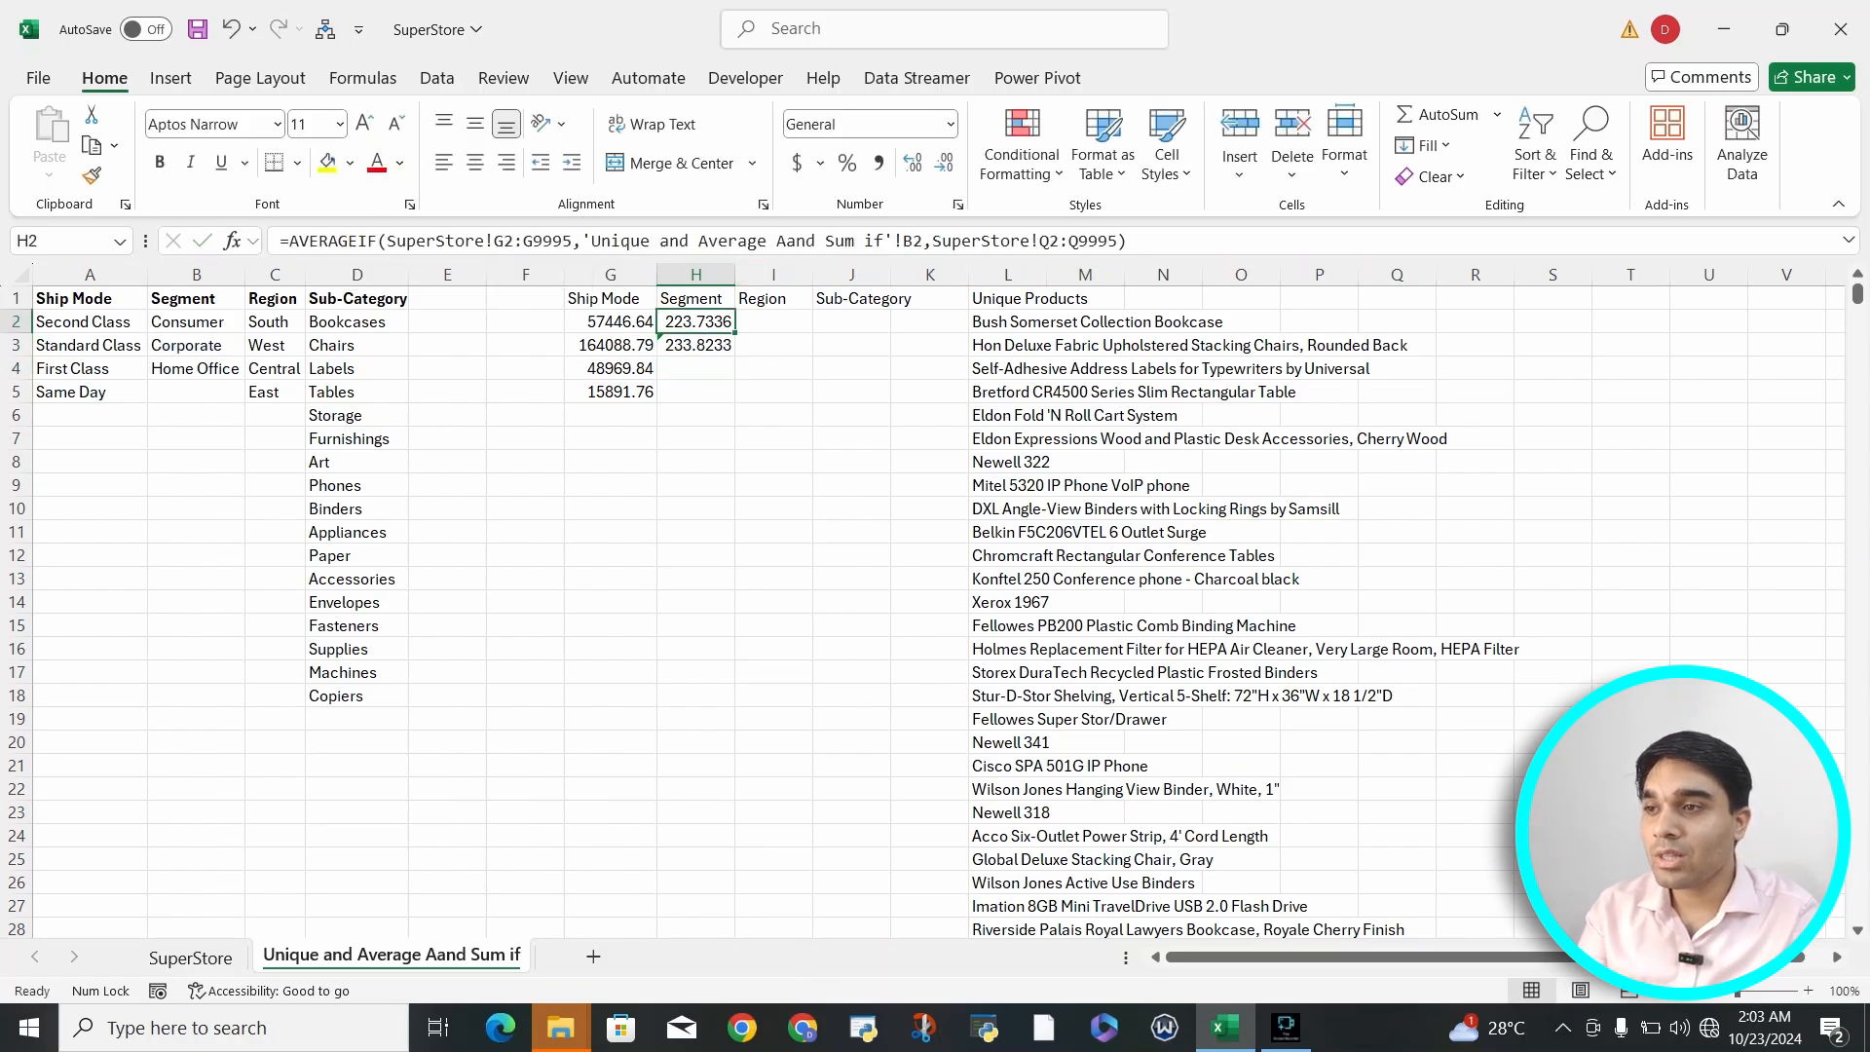
{"action": "left_click", "coordinate": [493, 240]}
{"action": "type", "text": "$"}
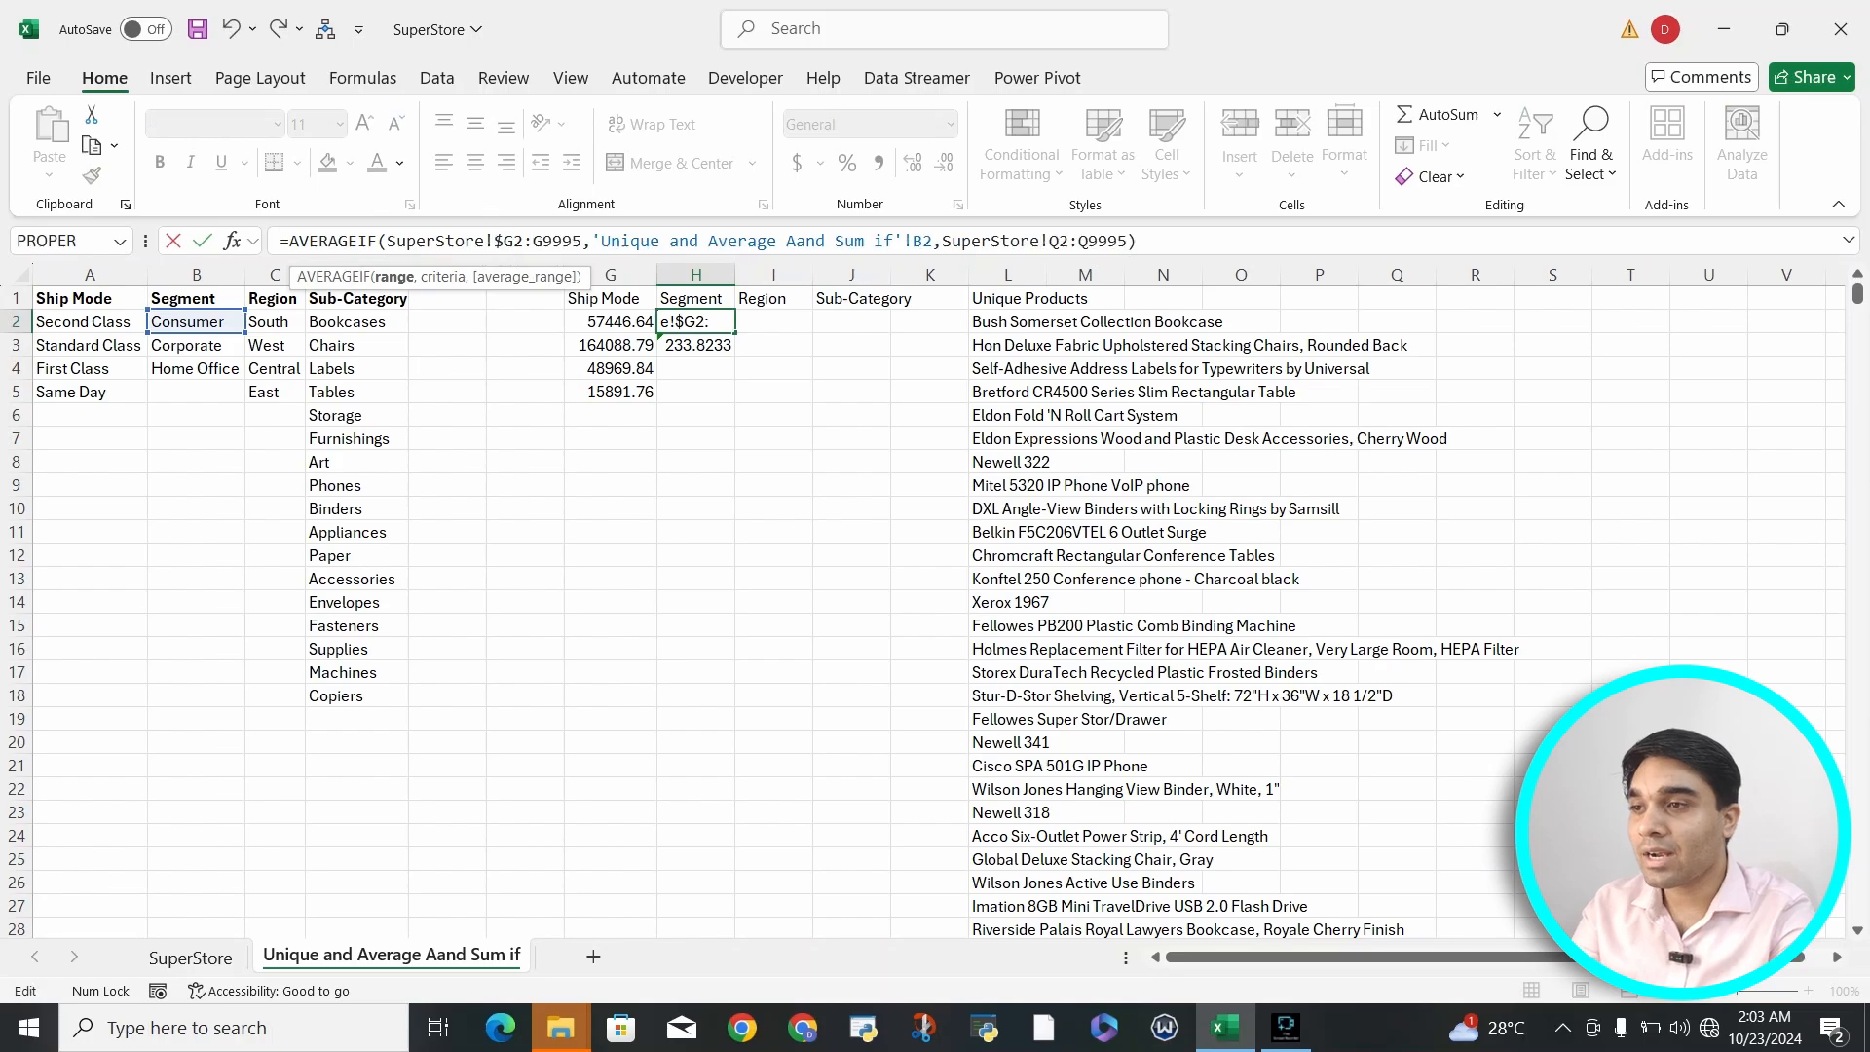
{"action": "key", "text": "Right"}
{"action": "type", "text": "$G$"}
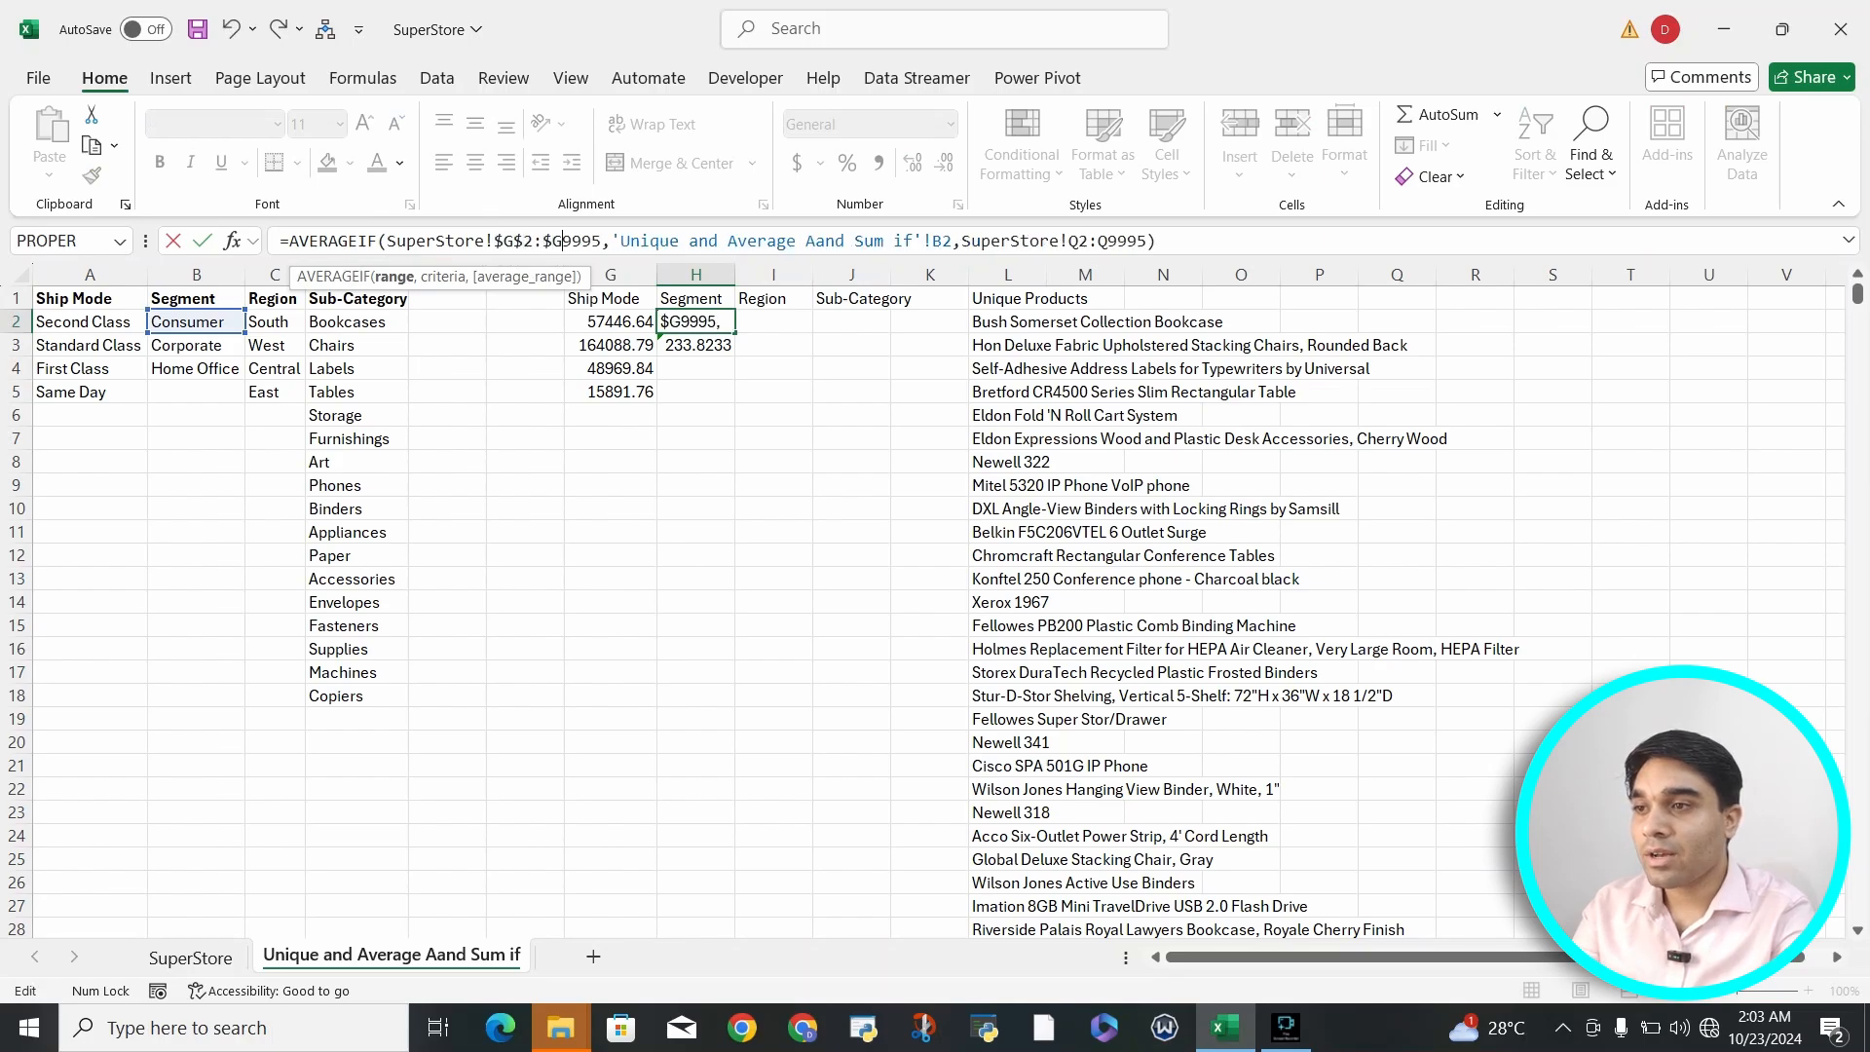
{"action": "key", "text": "Right"}
{"action": "type", "text": "$"}
Step: Make the Sales average range in the H2 formula absolute as SuperStore!$Q$2:$Q$9995 and commit the formula
{"action": "key", "text": "Right"}
{"action": "key", "text": "Right"}
{"action": "key", "text": "Right"}
{"action": "key", "text": "Right"}
{"action": "key", "text": "Right"}
{"action": "key", "text": "Right"}
{"action": "key", "text": "Right"}
{"action": "key", "text": "Right"}
{"action": "key", "text": "Right"}
{"action": "key", "text": "Right"}
{"action": "key", "text": "Right"}
{"action": "key", "text": "Right"}
{"action": "key", "text": "Right"}
{"action": "key", "text": "Right"}
{"action": "key", "text": "Right"}
{"action": "key", "text": "Right"}
{"action": "key", "text": "Right"}
{"action": "key", "text": "Right"}
{"action": "key", "text": "Right"}
{"action": "key", "text": "Right"}
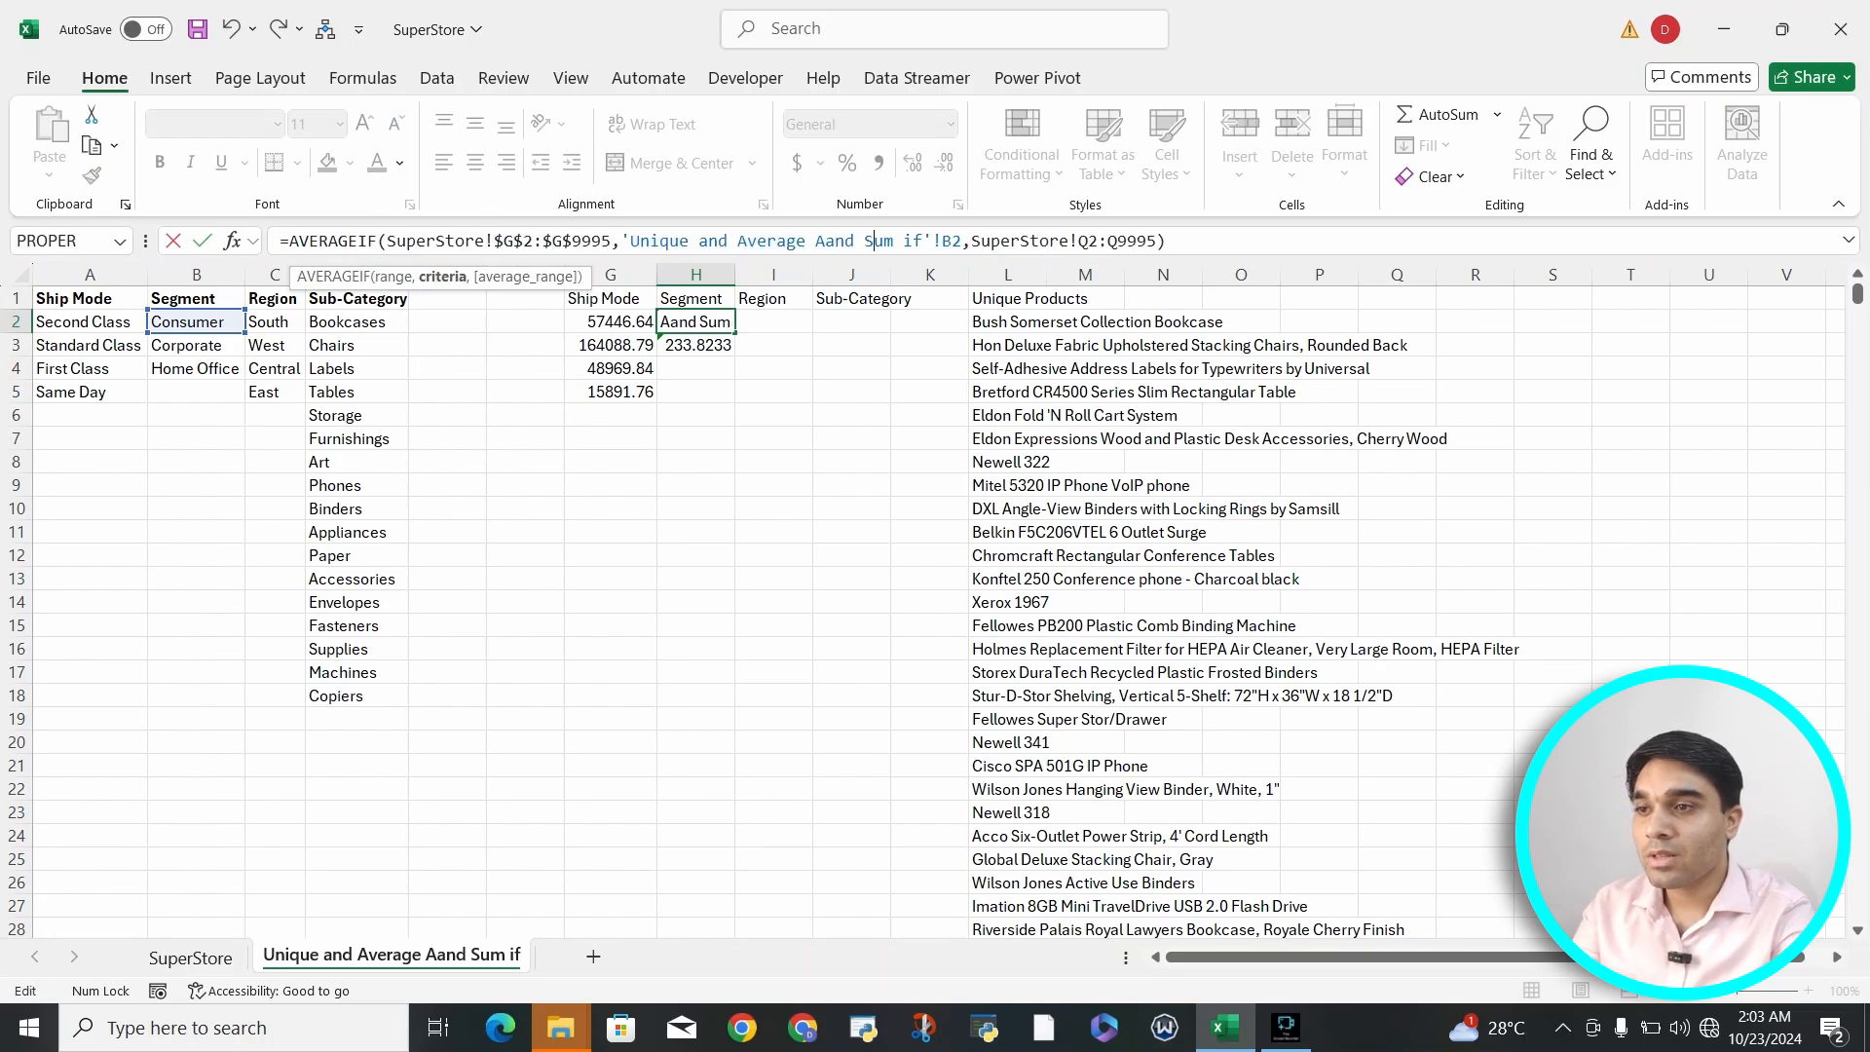
{"action": "key", "text": "Right"}
{"action": "key", "text": "Right"}
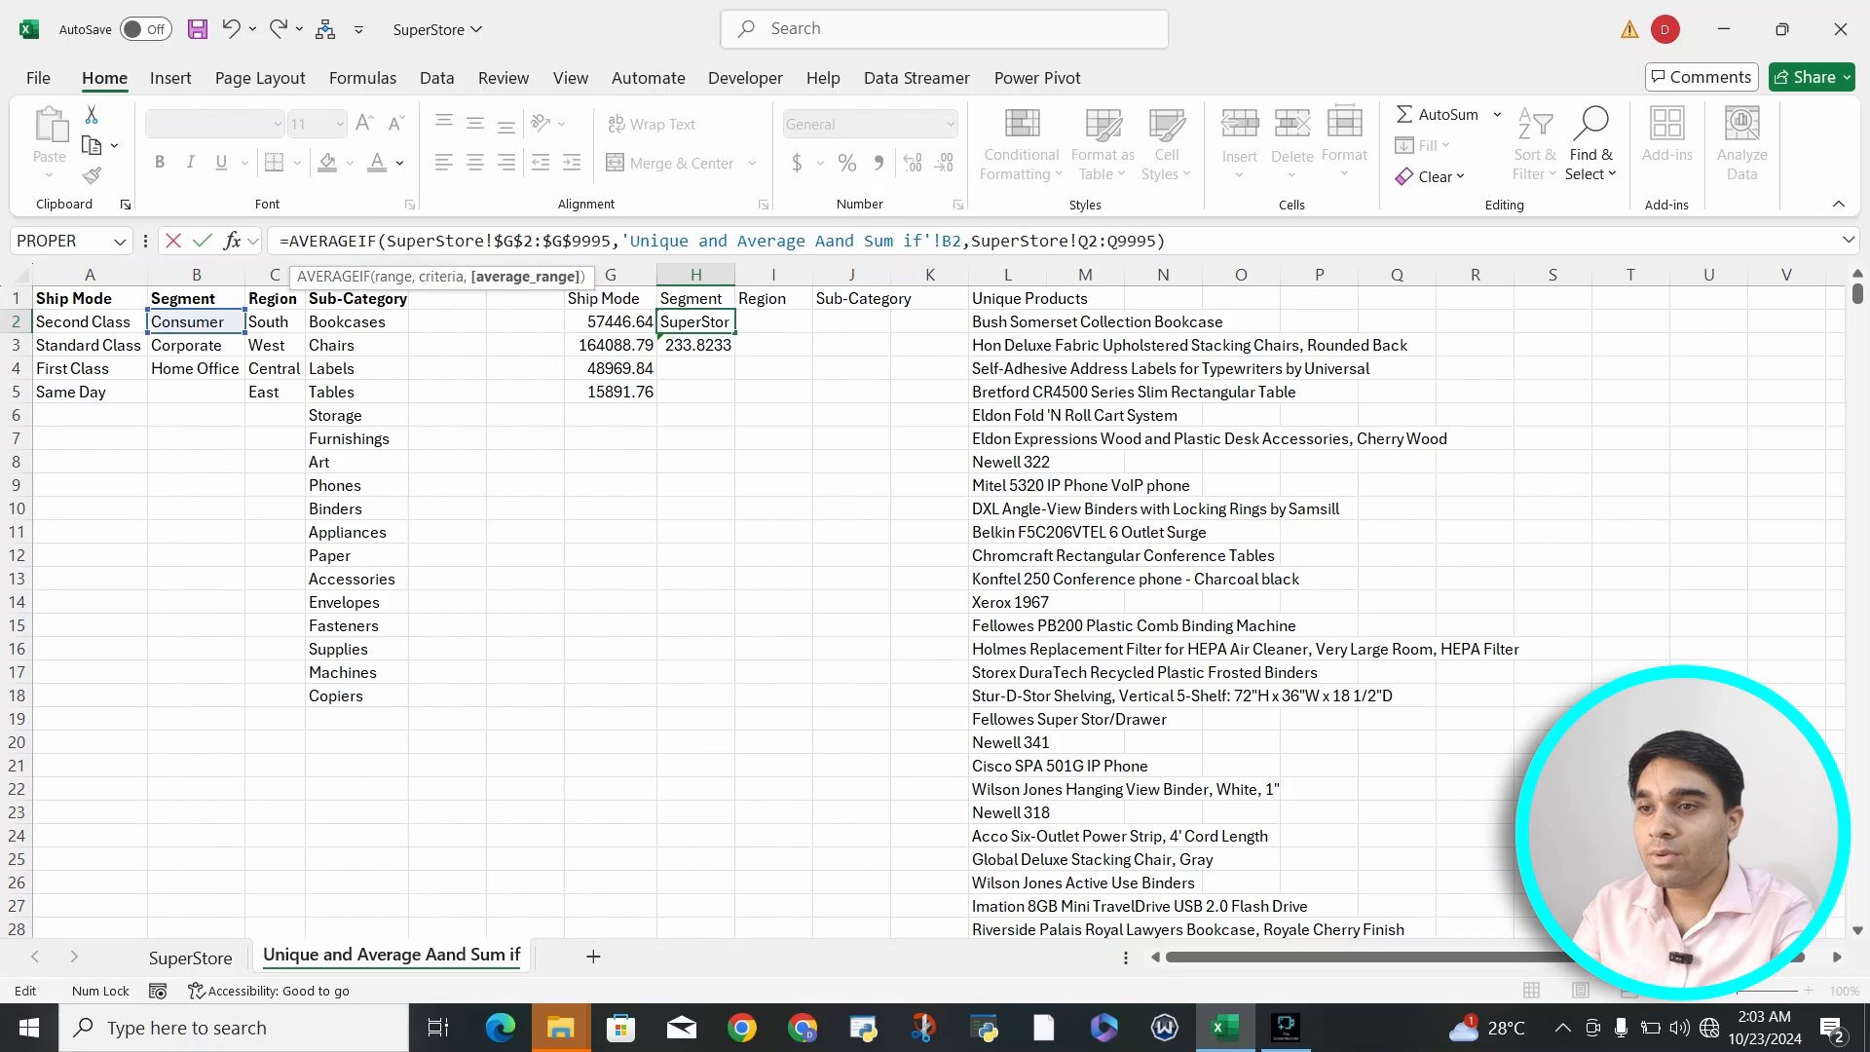
{"action": "key", "text": "Right"}
{"action": "key", "text": "Right"}
{"action": "key", "text": "Right"}
{"action": "key", "text": "Right"}
{"action": "key", "text": "Right"}
{"action": "key", "text": "Right"}
{"action": "key", "text": "Right"}
{"action": "key", "text": "Right"}
{"action": "key", "text": "Right"}
{"action": "key", "text": "Right"}
{"action": "key", "text": "Right"}
{"action": "key", "text": "Right"}
{"action": "key", "text": "Right"}
{"action": "key", "text": "F4"}
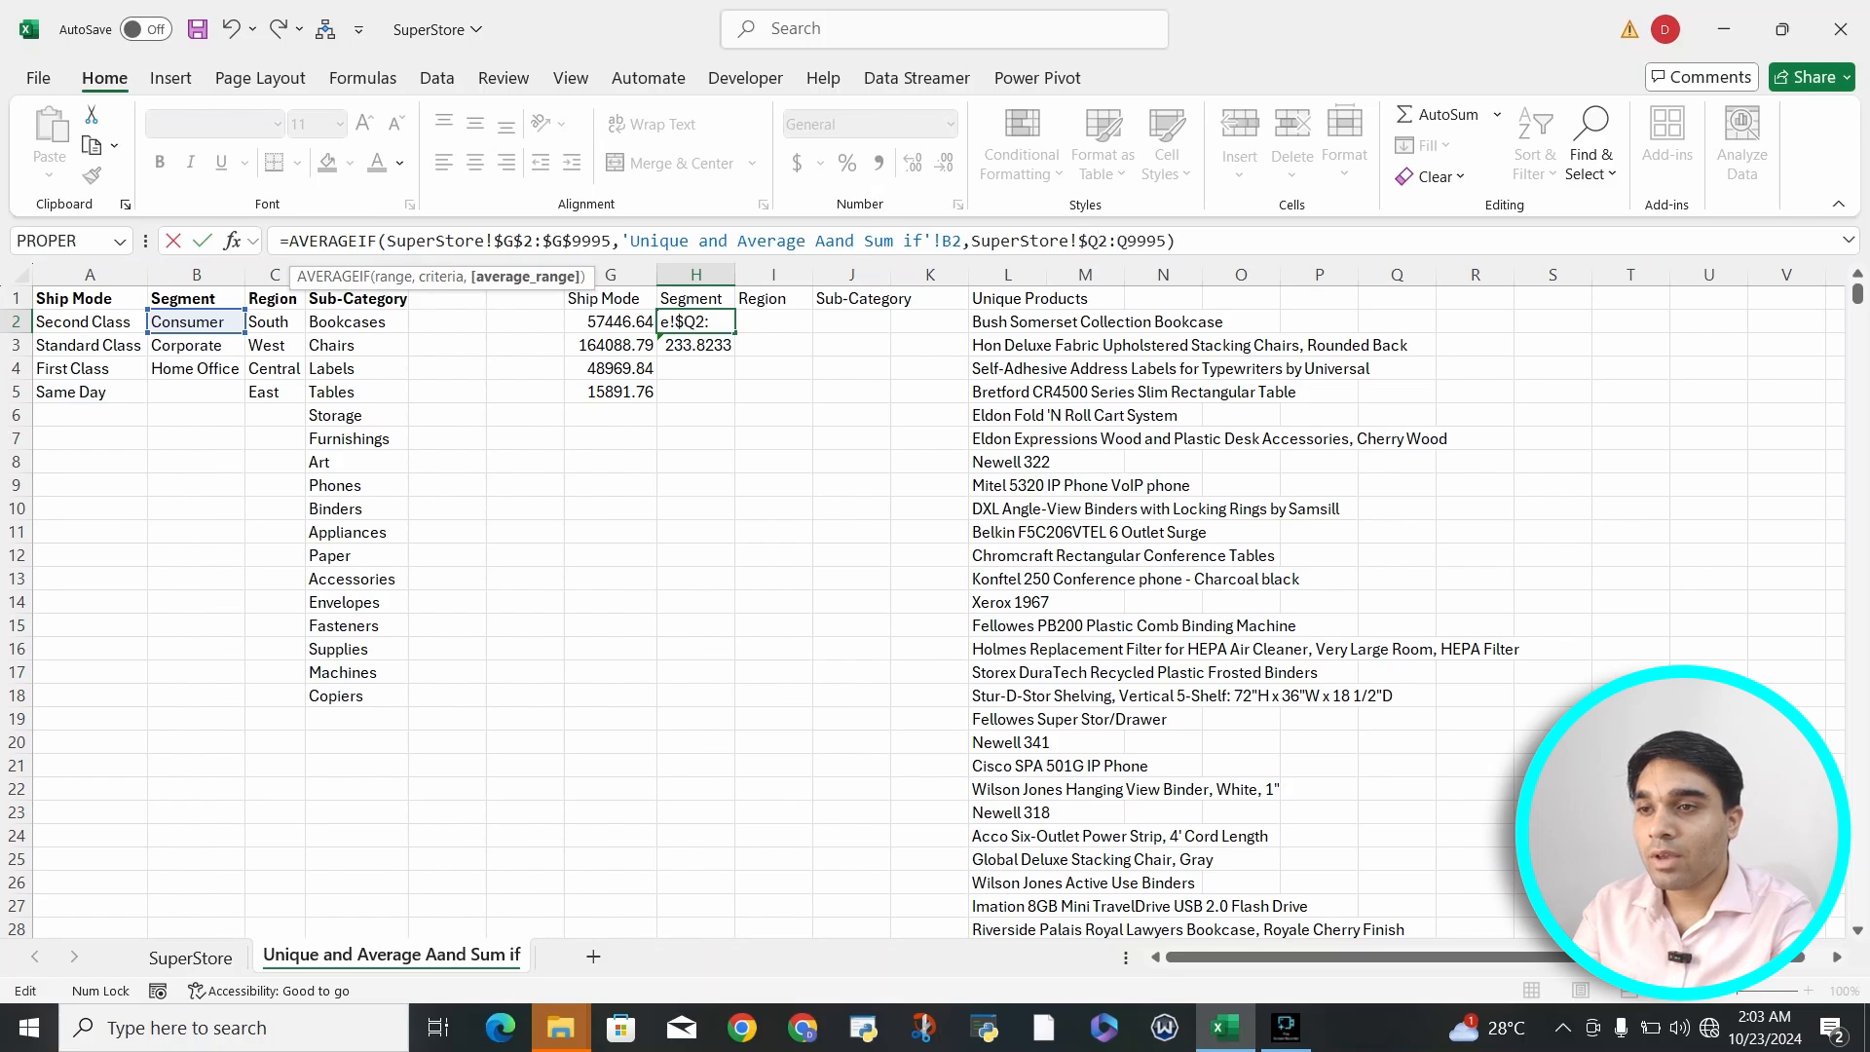
{"action": "key", "text": "Right"}
{"action": "key", "text": "F4"}
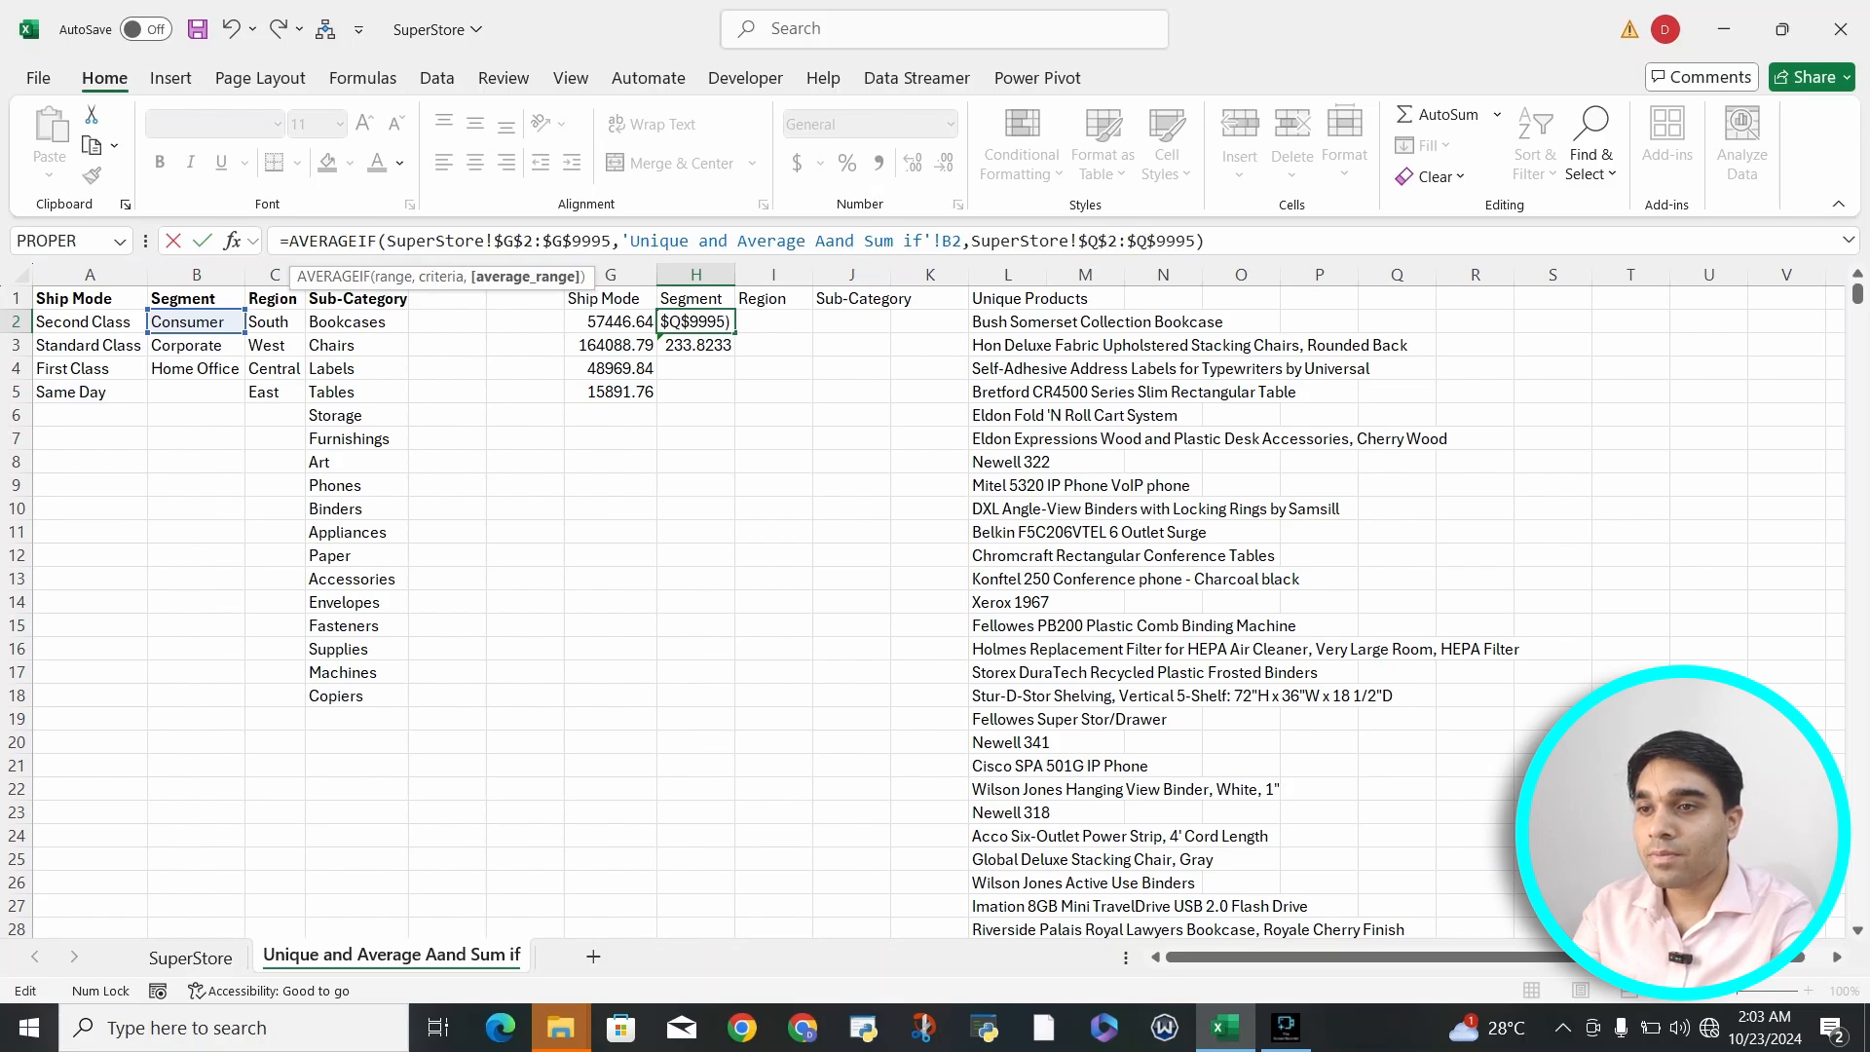
{"action": "key", "text": "ctrl+Return"}
Step: Fill the H2 AVERAGEIF formula down through H4 and format the Segment averages to two decimal places
{"action": "key", "text": "shift+Down"}
{"action": "key", "text": "shift+Down"}
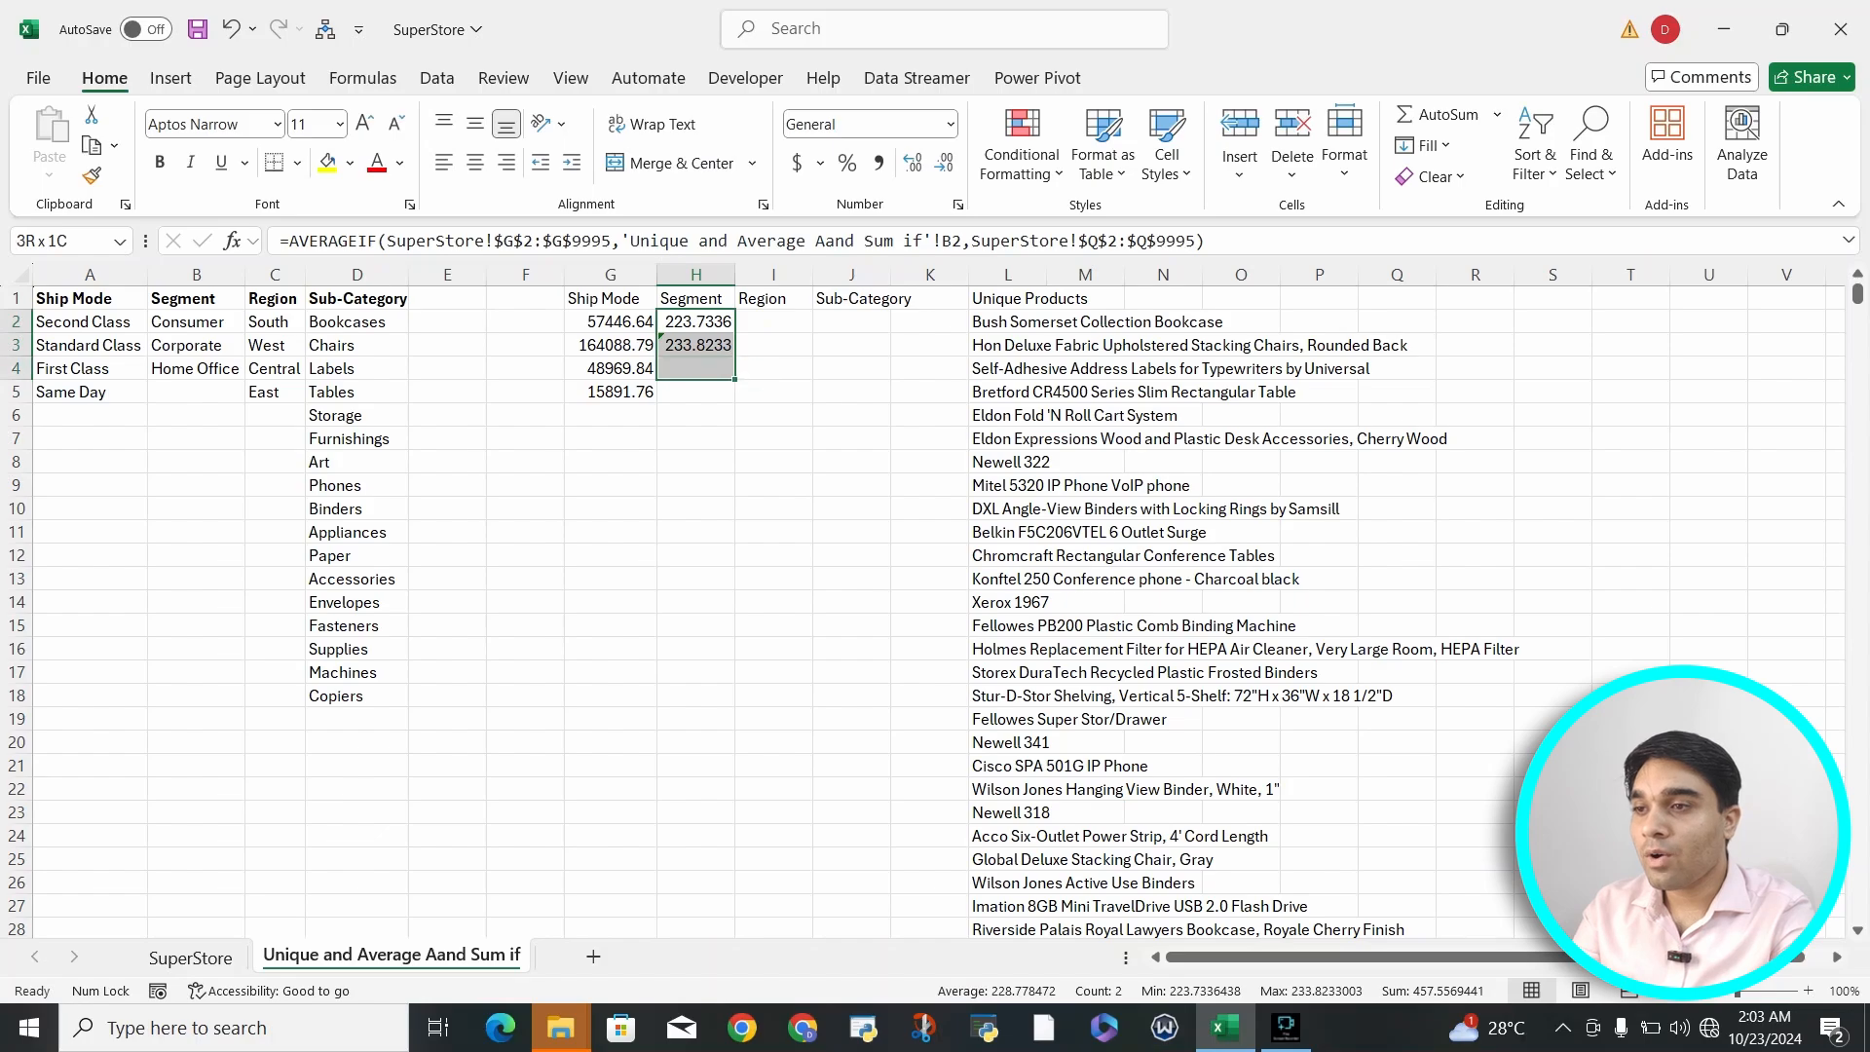
{"action": "key", "text": "ctrl+d"}
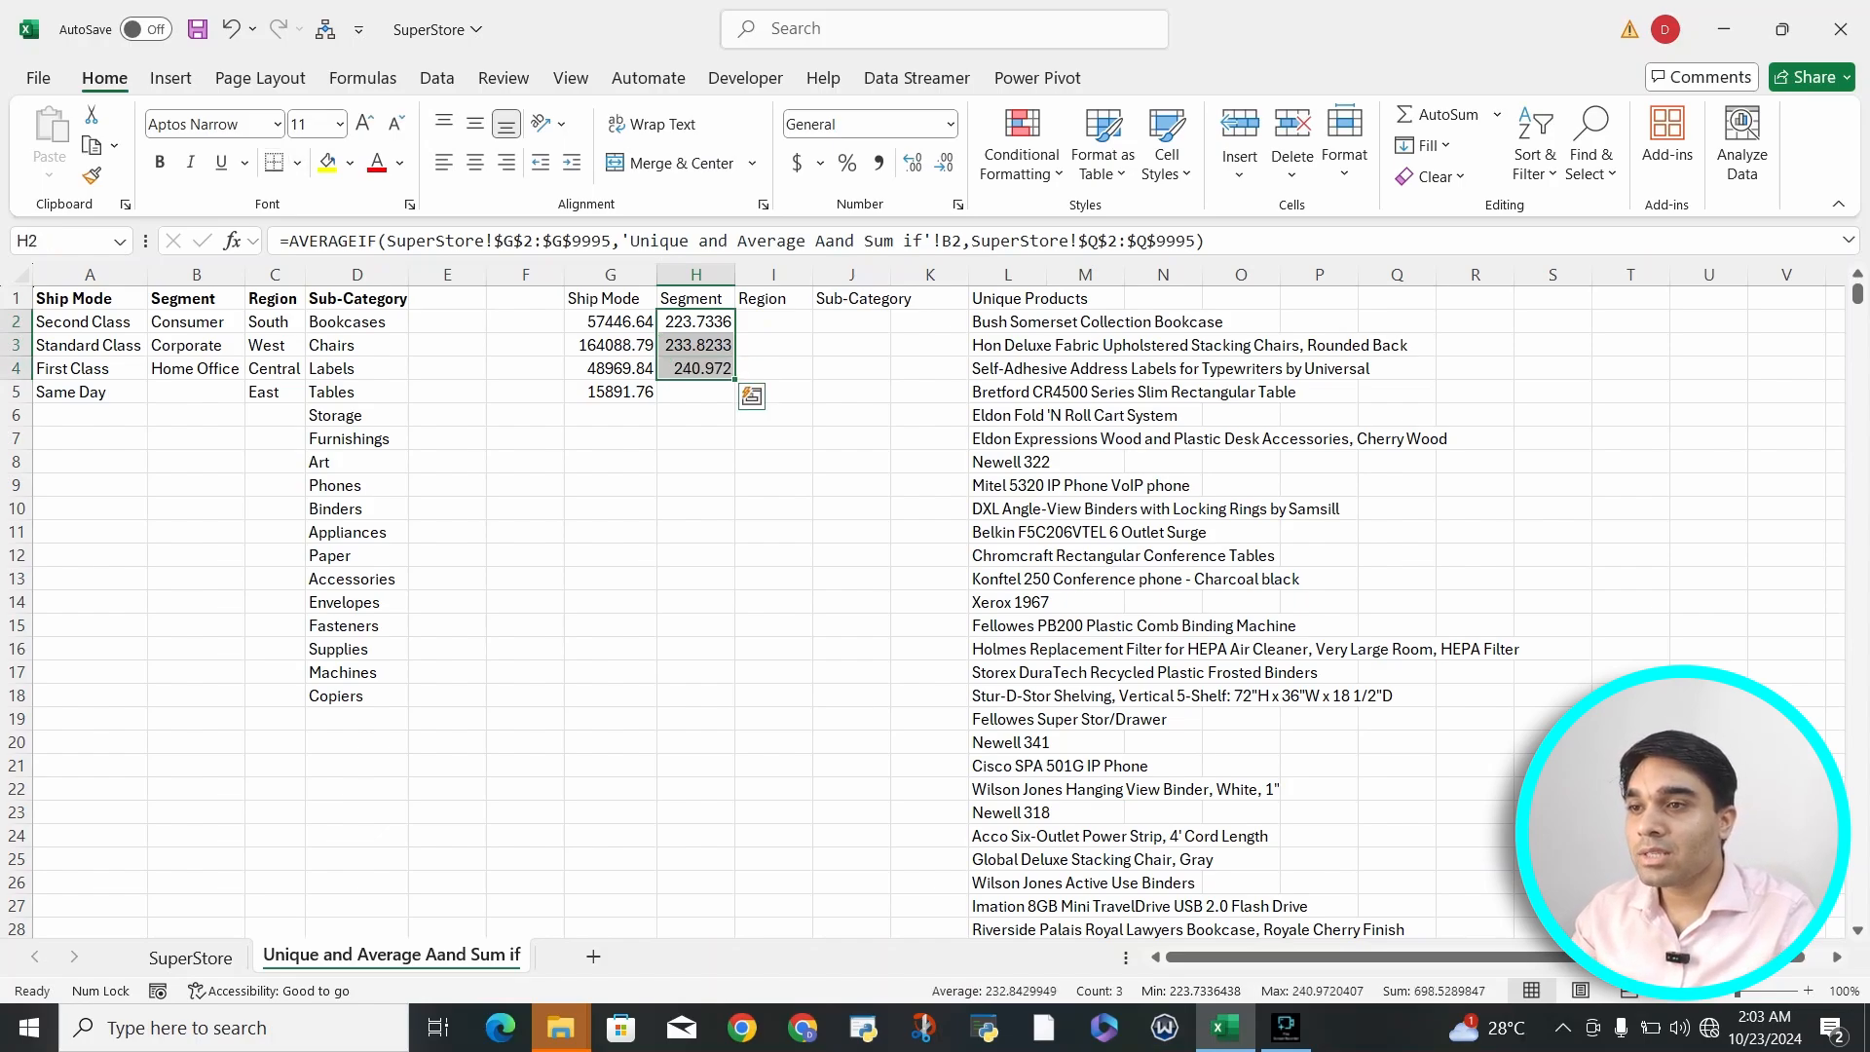
{"action": "left_click", "coordinate": [943, 161]}
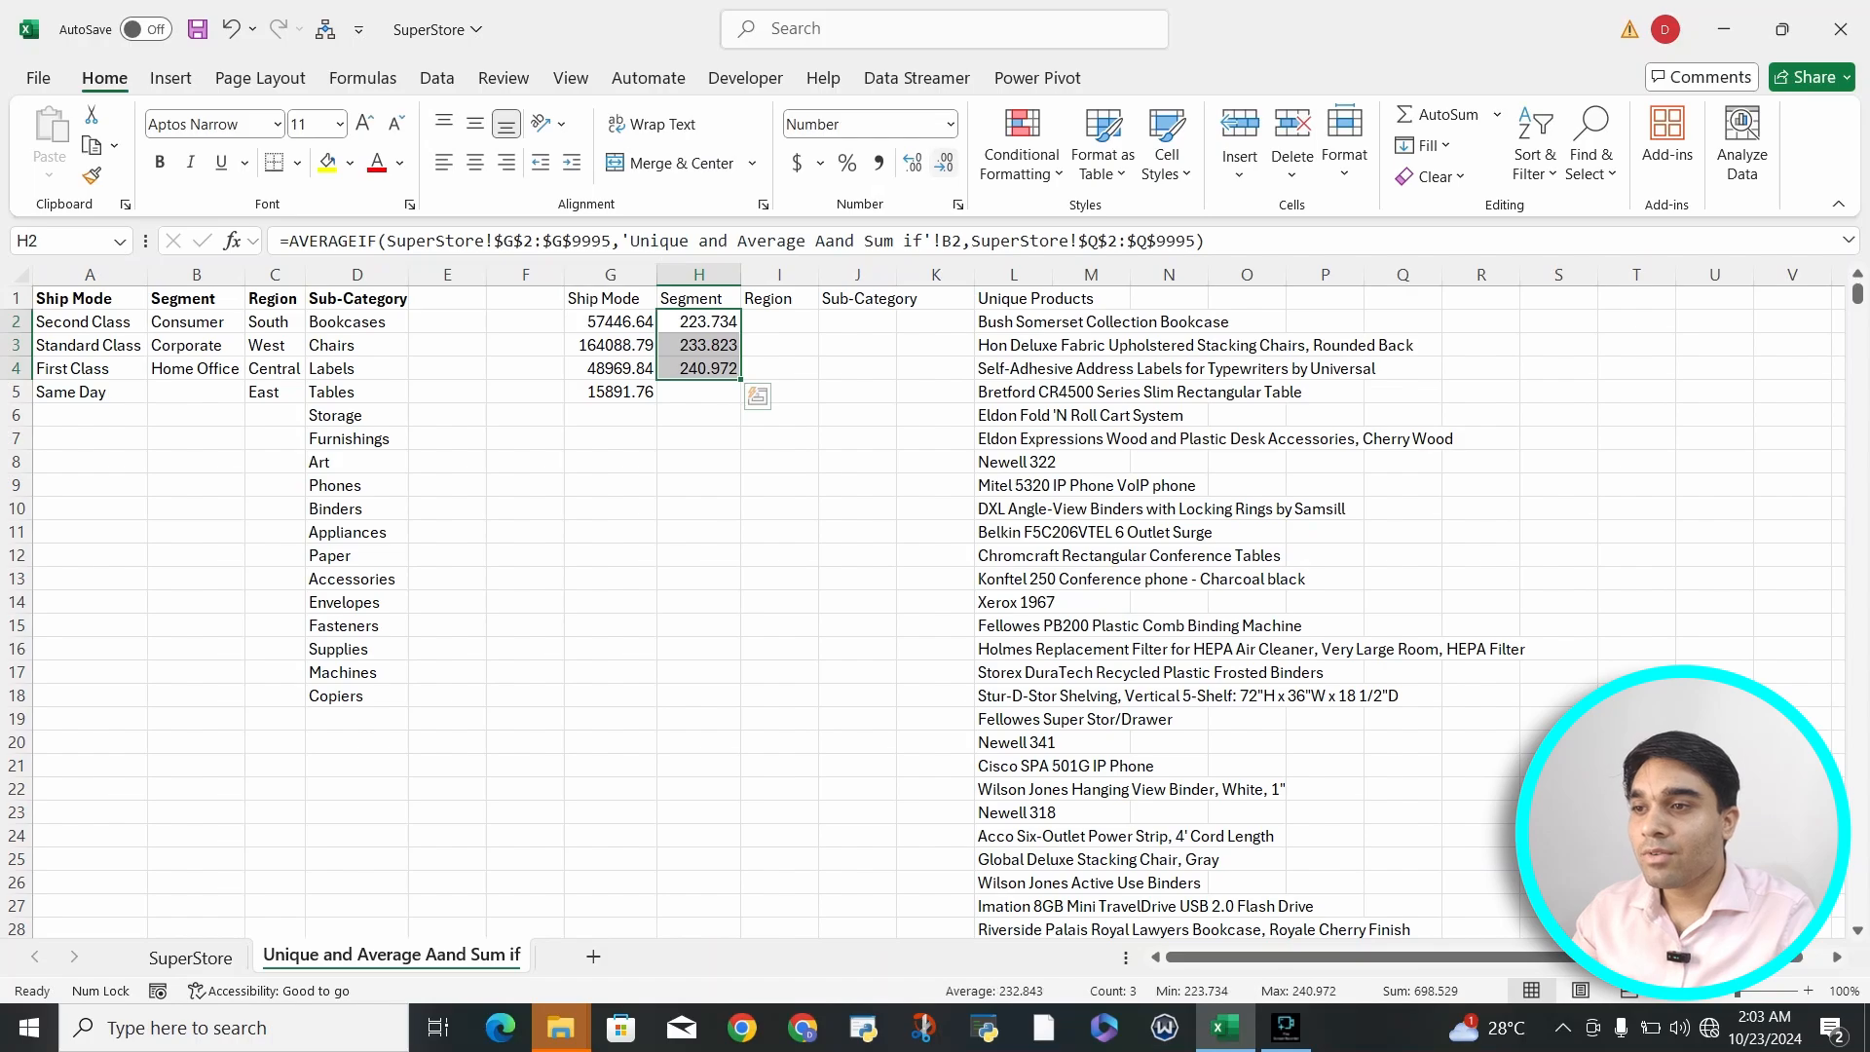
{"action": "left_click", "coordinate": [944, 161]}
{"action": "left_click_drag", "start_coordinate": [196, 322], "coordinate": [195, 368]}
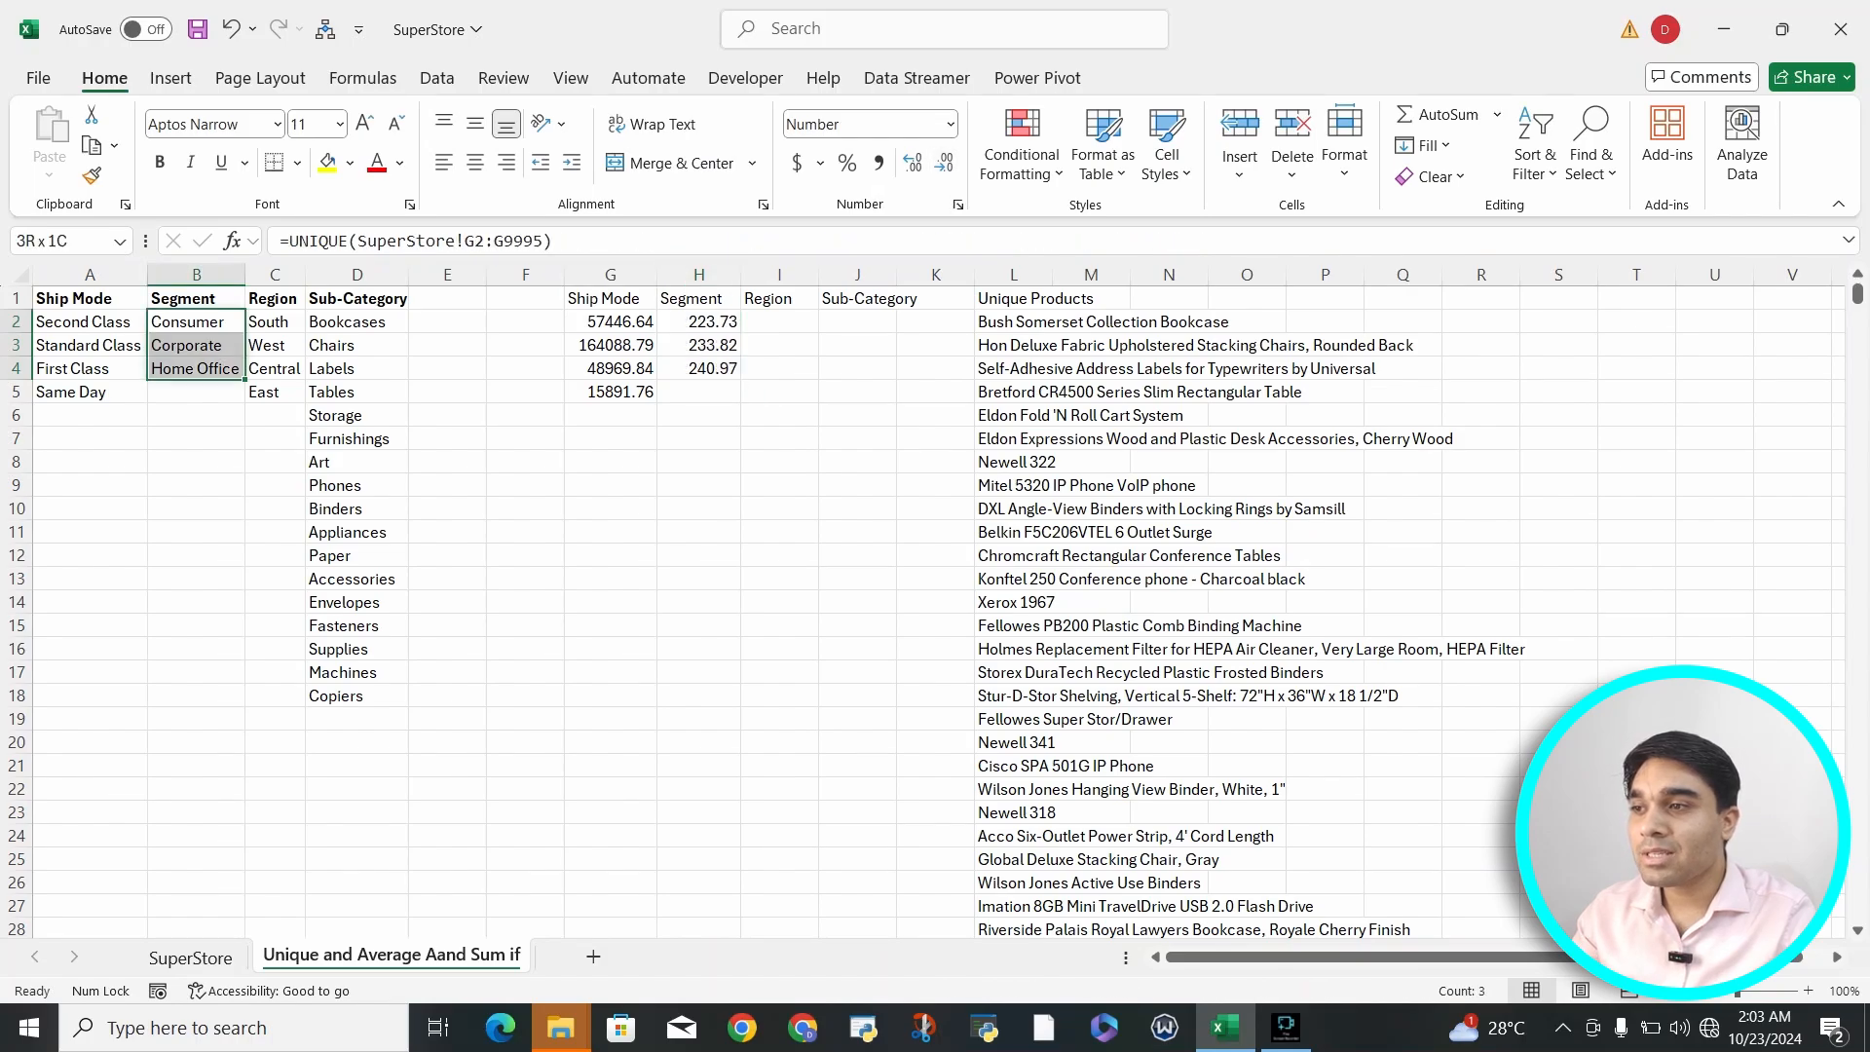
{"action": "left_click", "coordinate": [273, 322]}
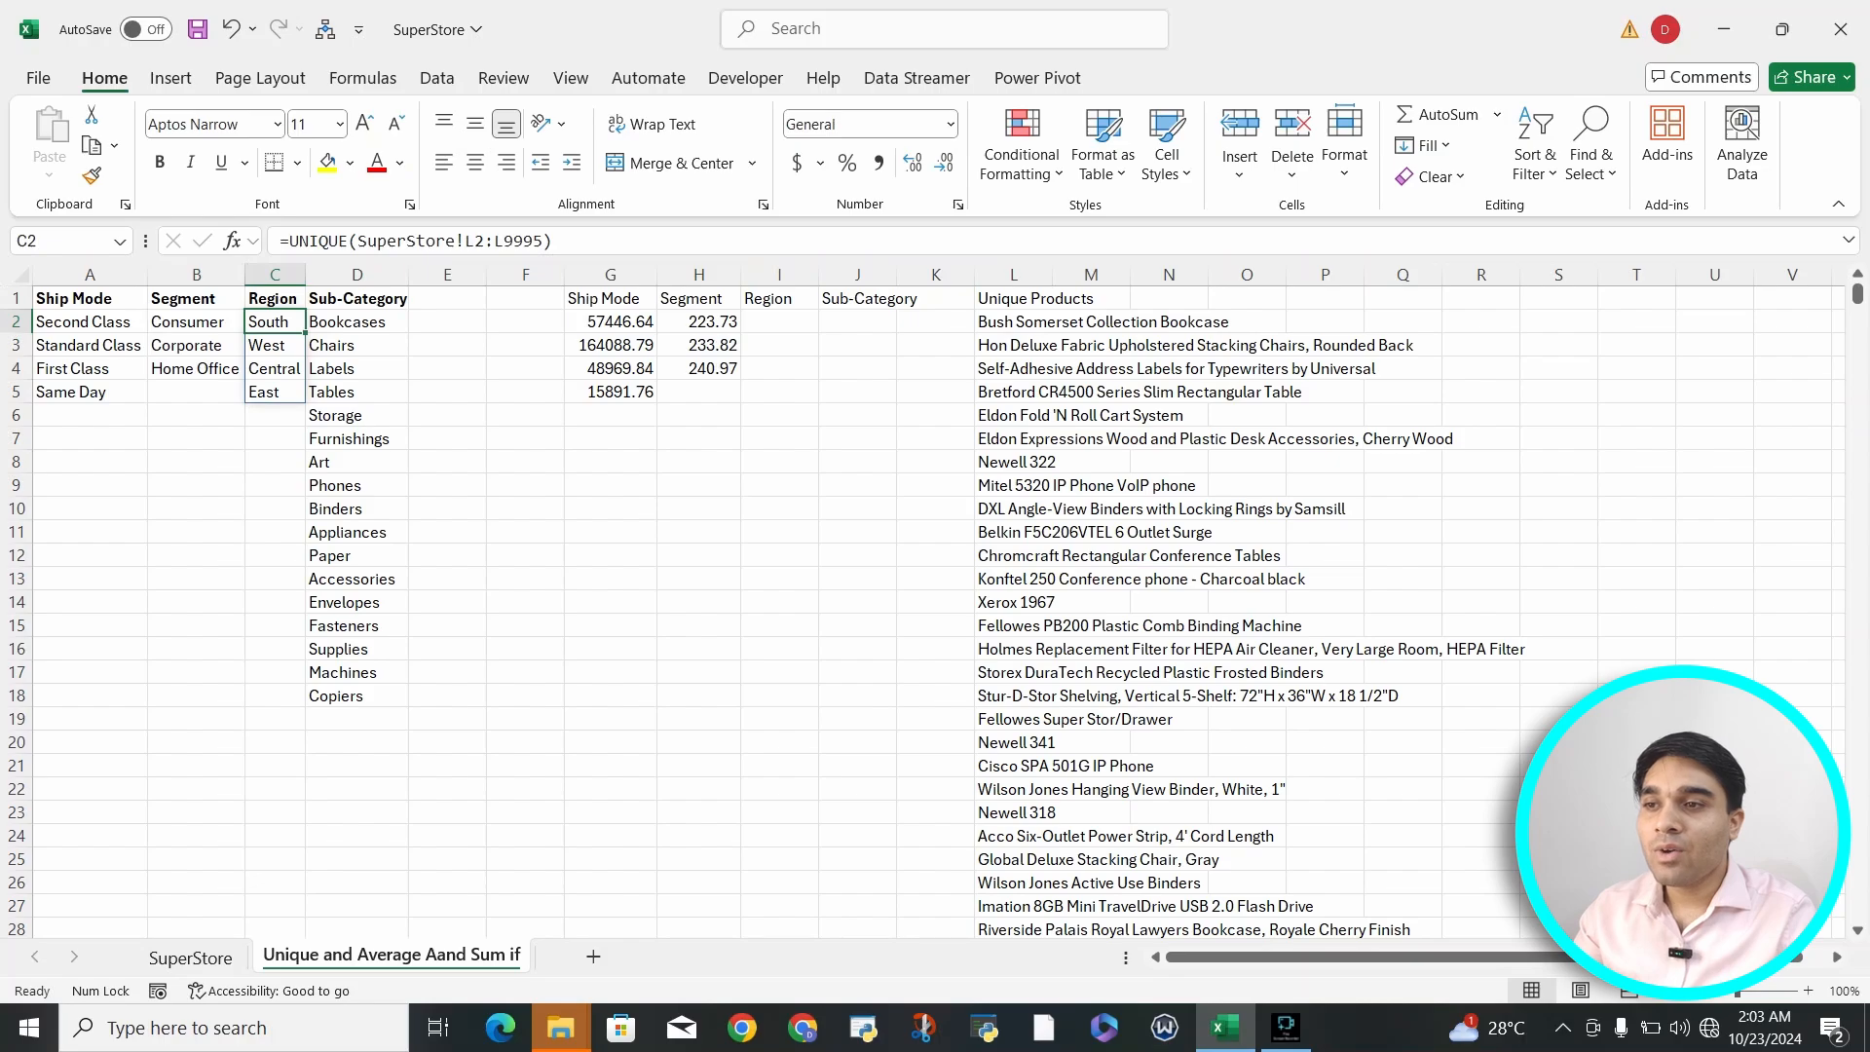
{"action": "left_click", "coordinate": [779, 322]}
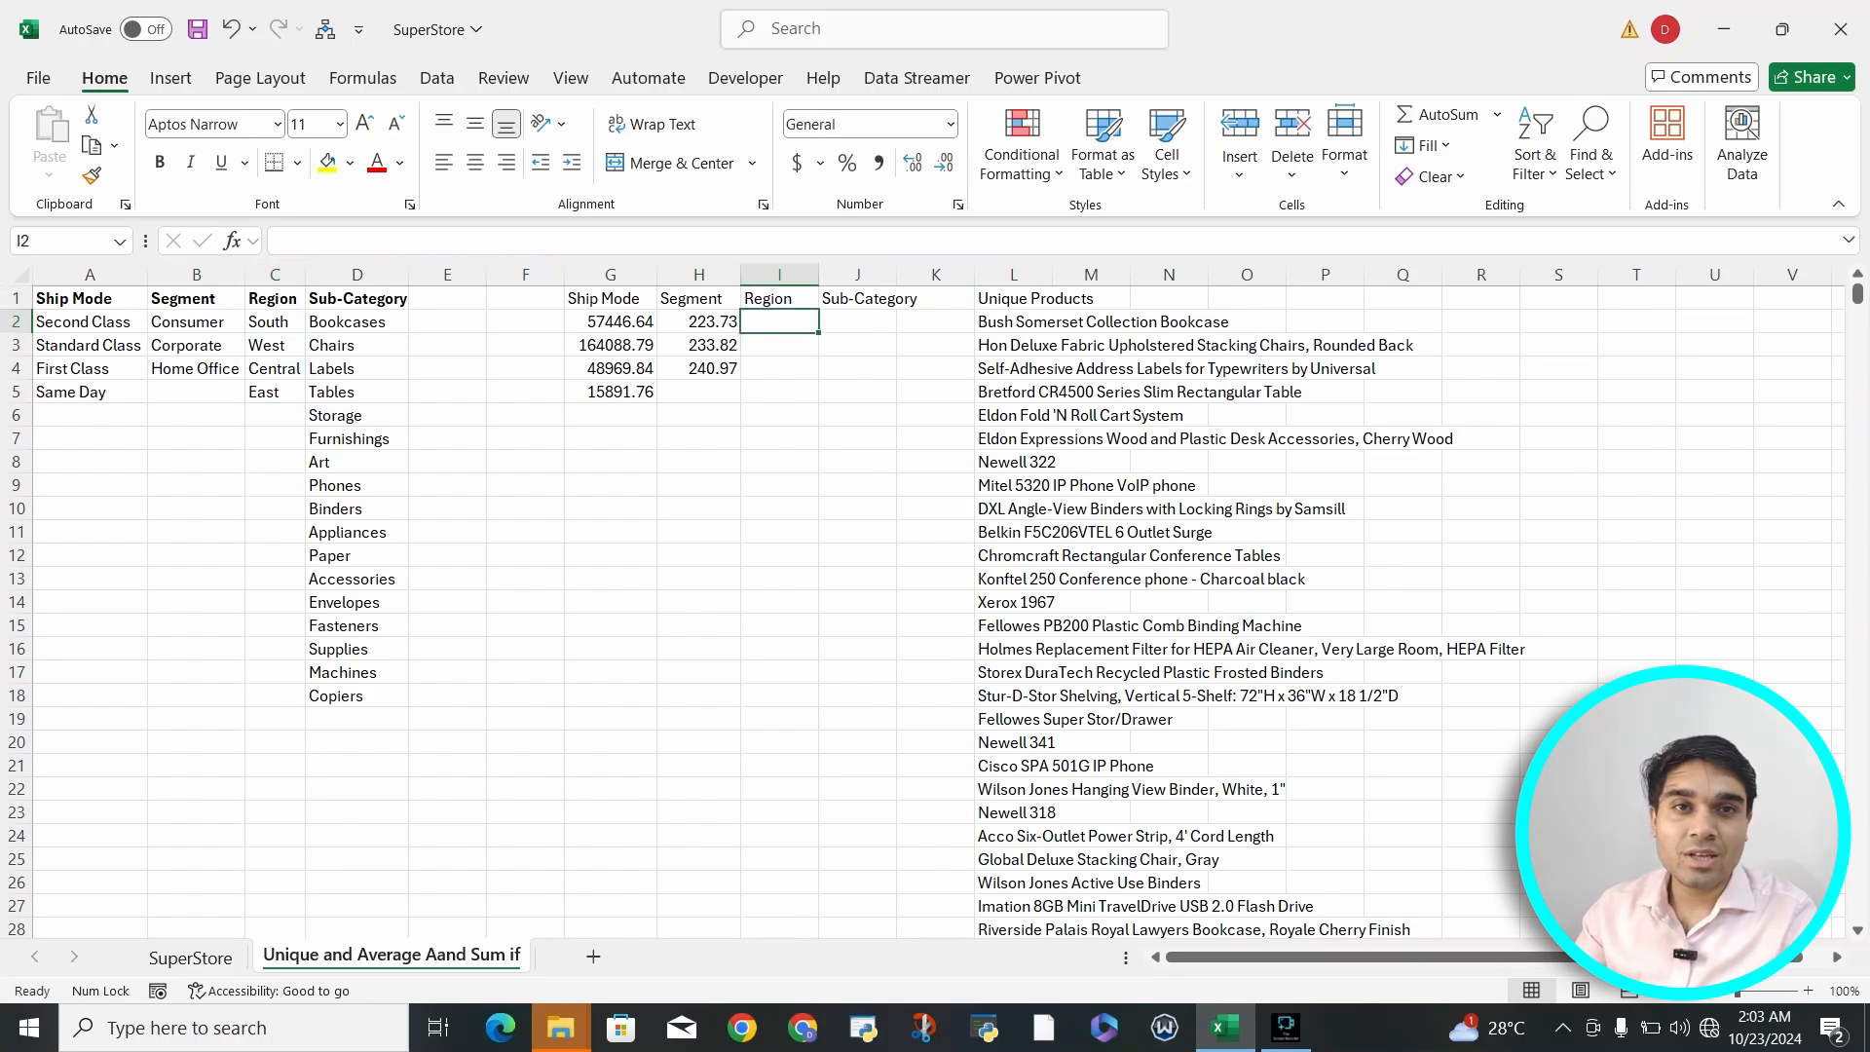
{"action": "type", "text": "=ave"}
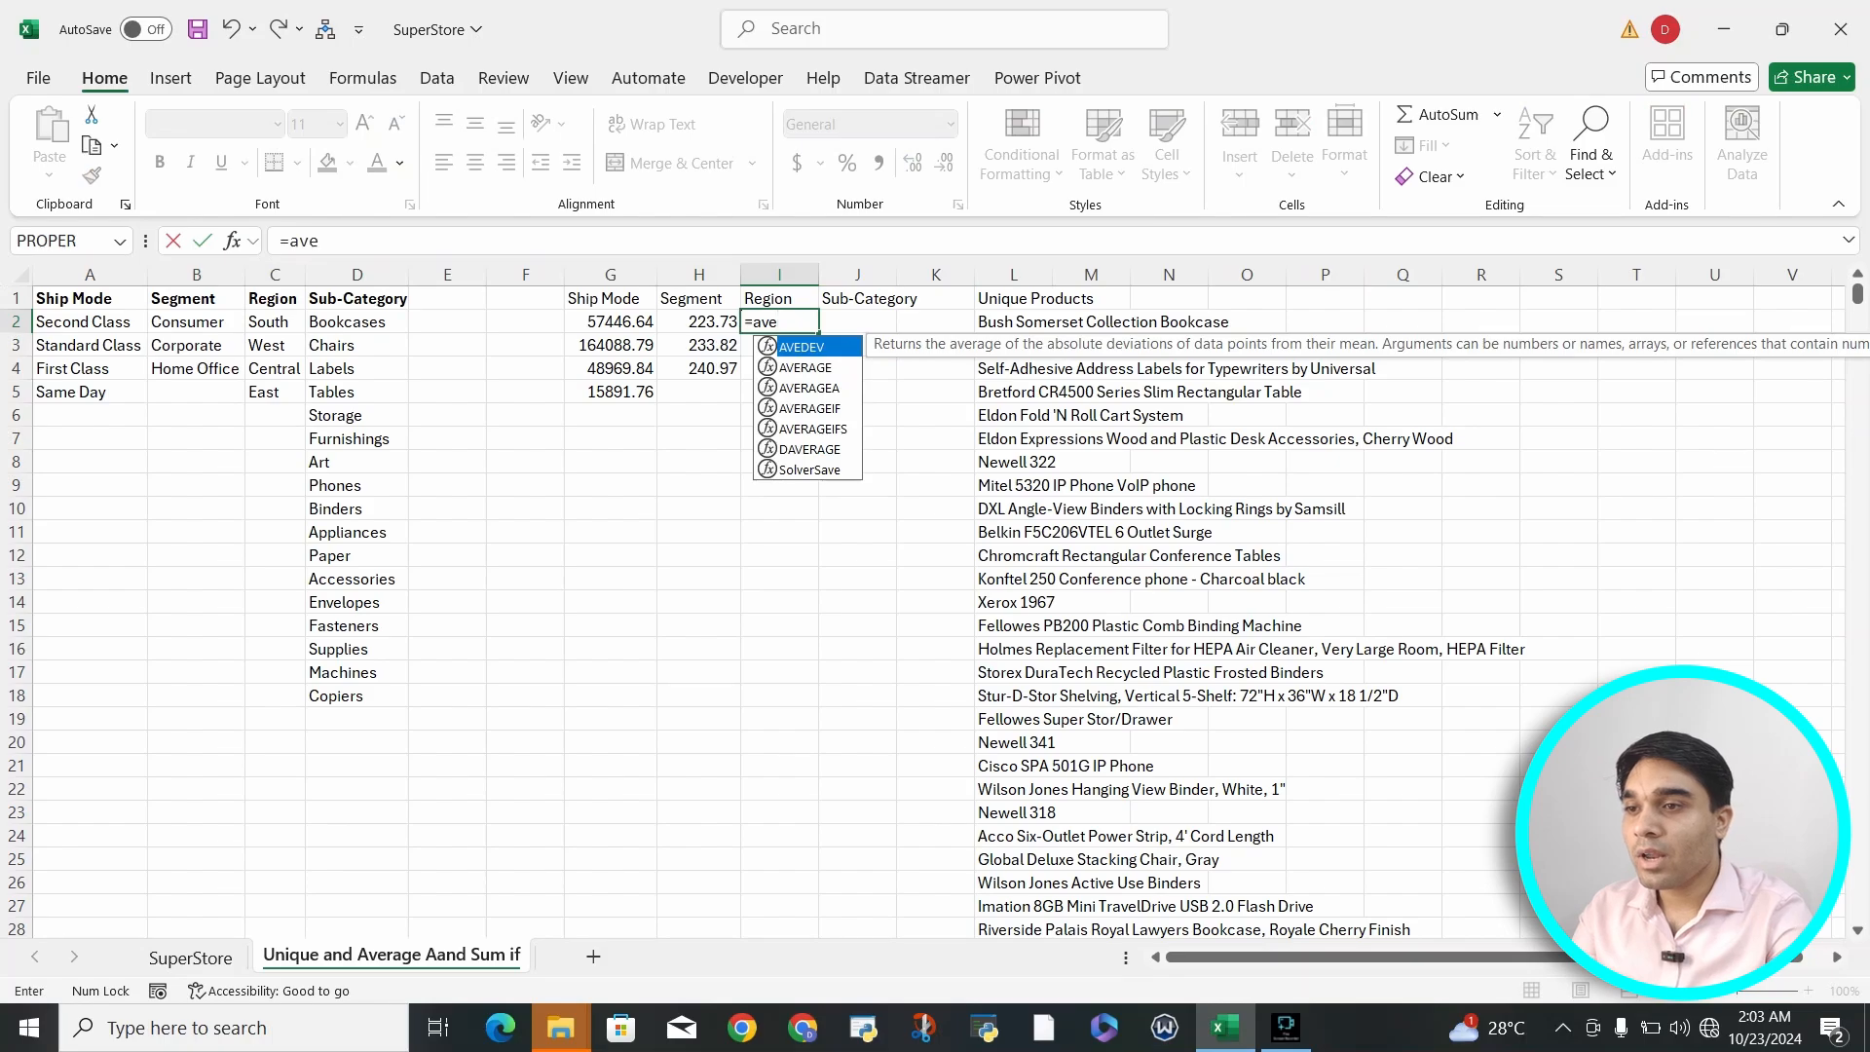
{"action": "key", "text": "BackSpace"}
{"action": "key", "text": "BackSpace"}
{"action": "key", "text": "BackSpace"}
{"action": "key", "text": "BackSpace"}
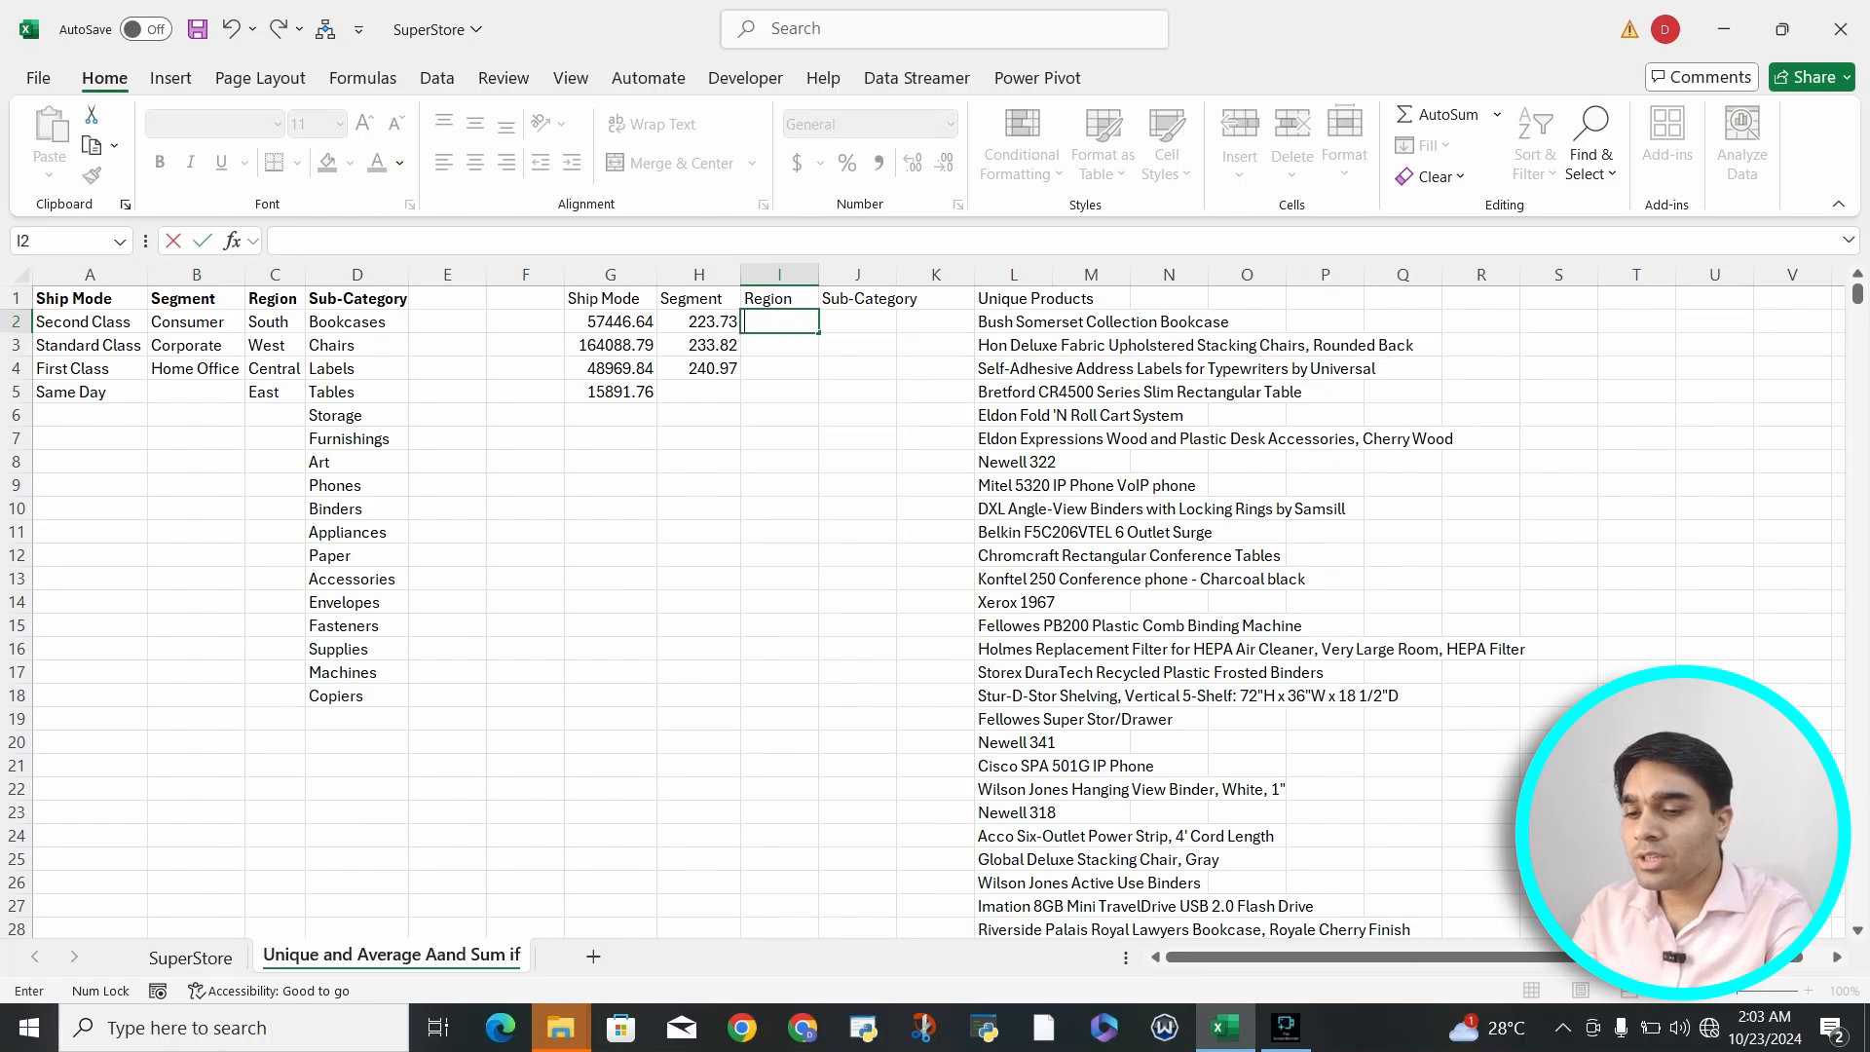
{"action": "key", "text": "Return"}
Step: Copy the full AVERAGEIF formula text from H2 into cell I2 under Region, keeping its references as they are
{"action": "key", "text": "Up"}
{"action": "key", "text": "Left"}
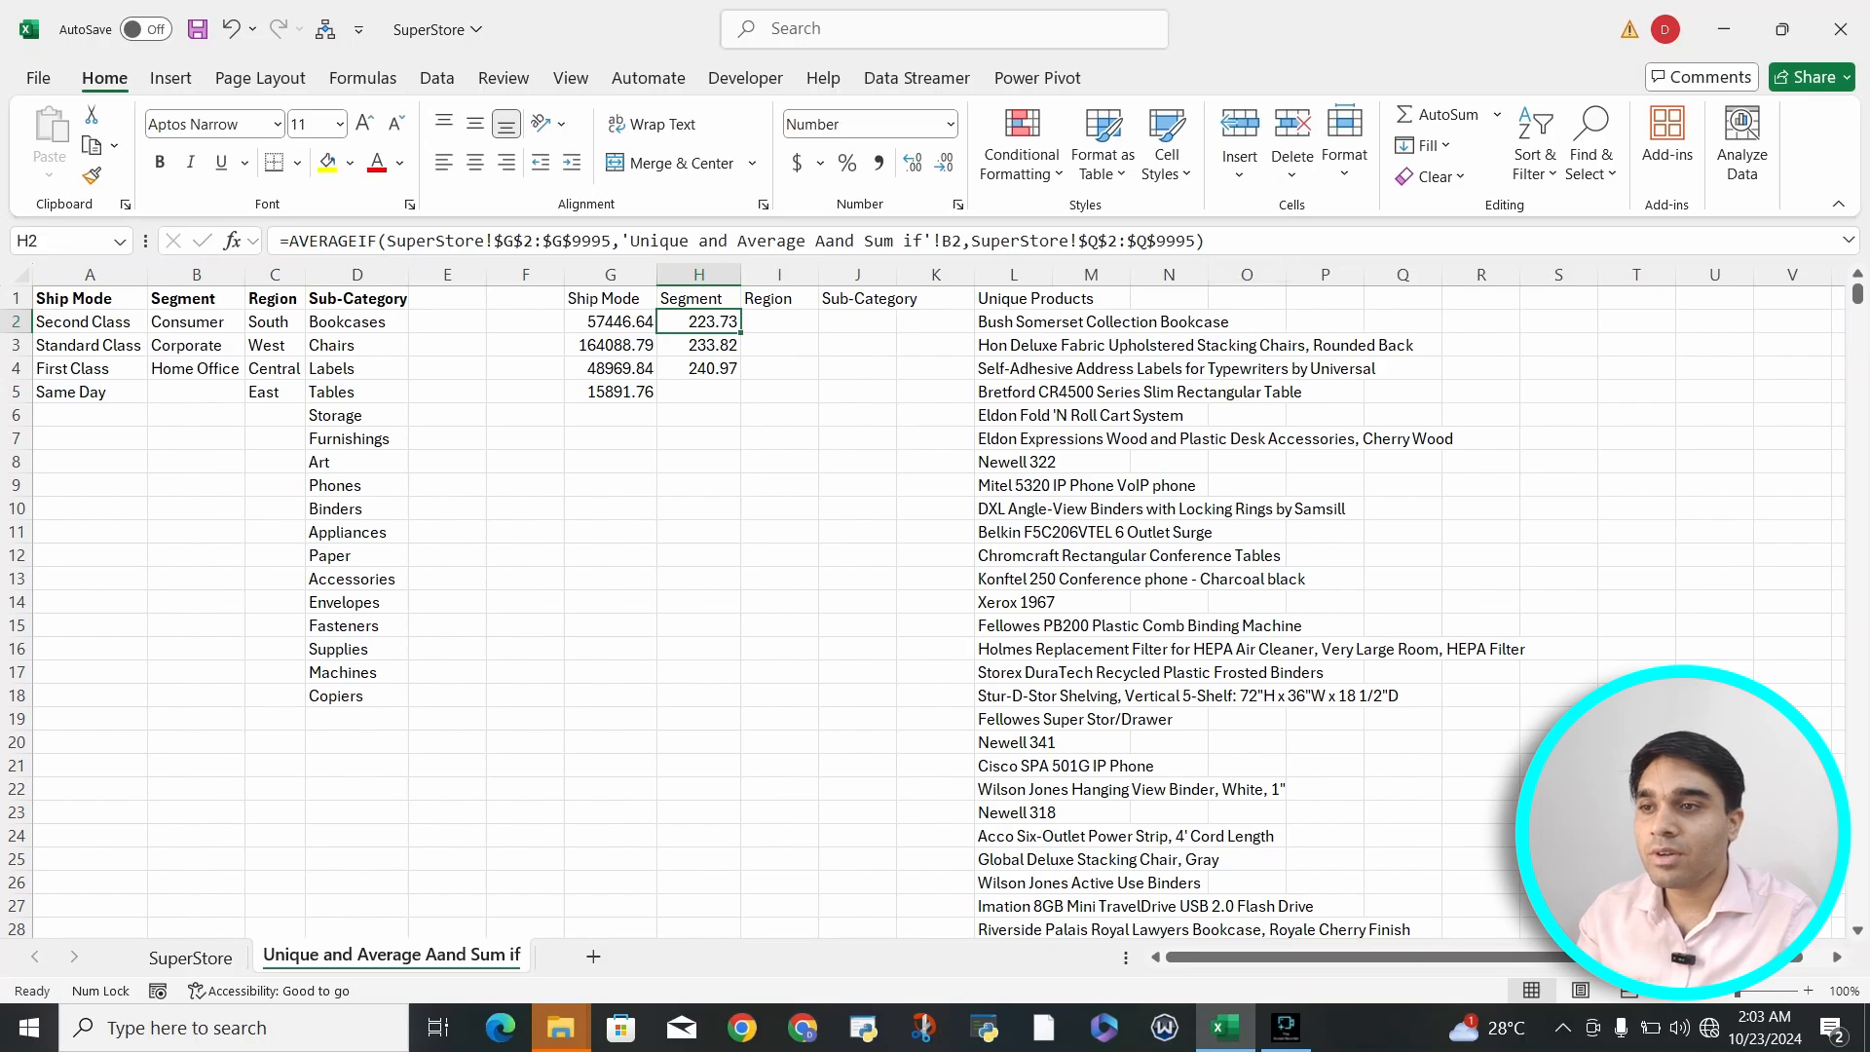
{"action": "left_click", "coordinate": [942, 240]}
{"action": "left_click_drag", "start_coordinate": [943, 241], "coordinate": [960, 241]}
{"action": "key", "text": "Return"}
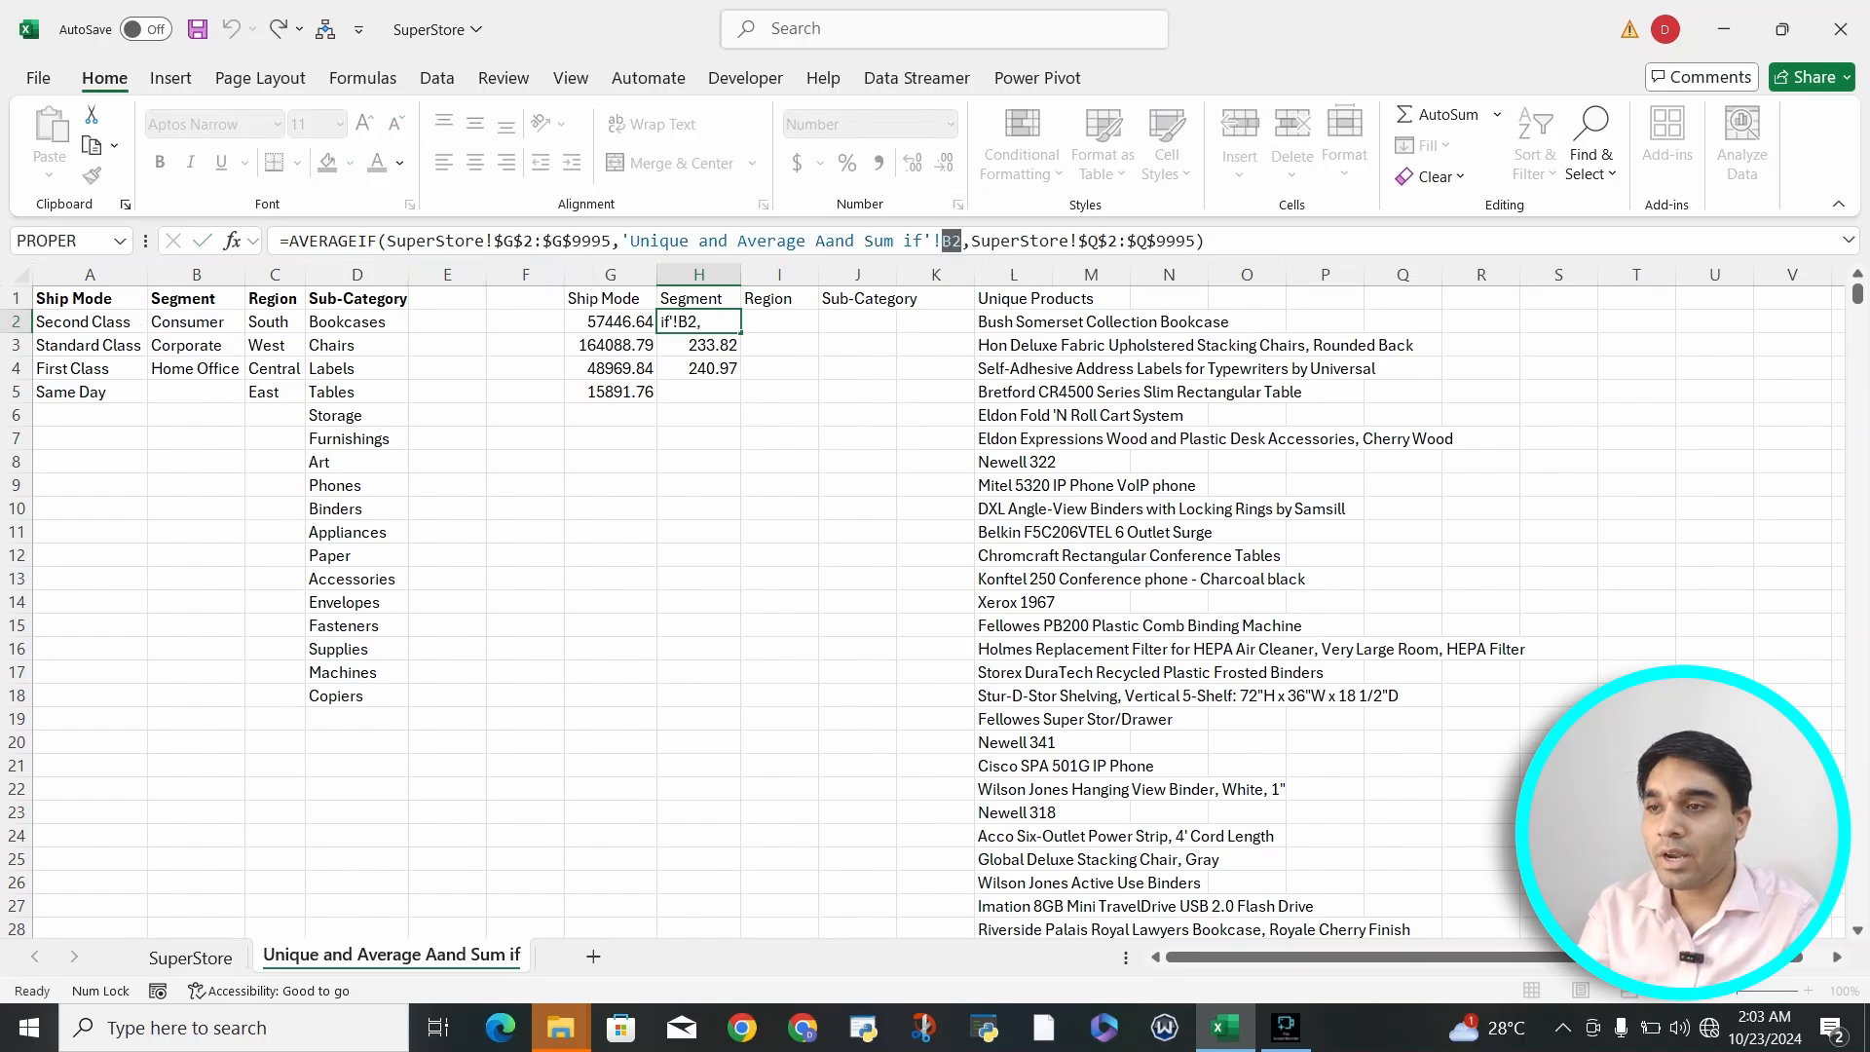
{"action": "key", "text": "Up"}
{"action": "left_click_drag", "start_coordinate": [1205, 240], "coordinate": [279, 240]}
{"action": "key", "text": "ctrl+c"}
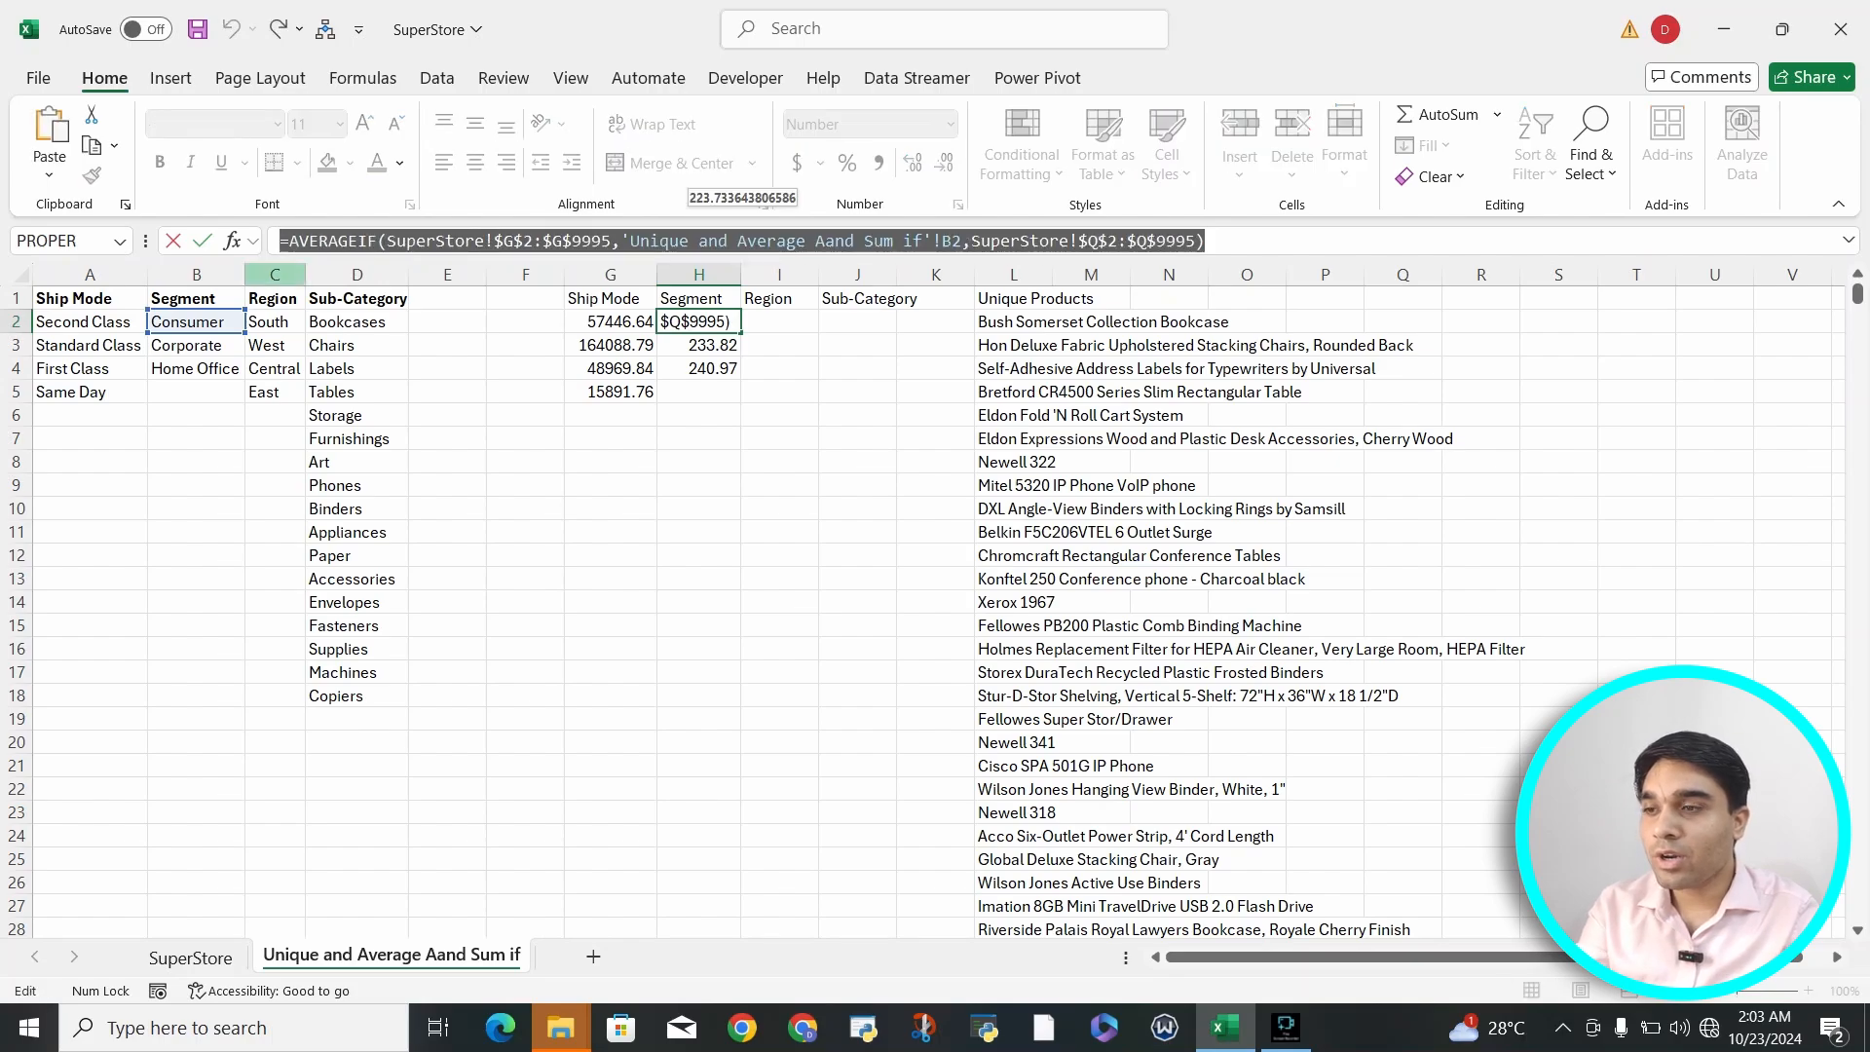
{"action": "key", "text": "Escape"}
{"action": "key", "text": "Right"}
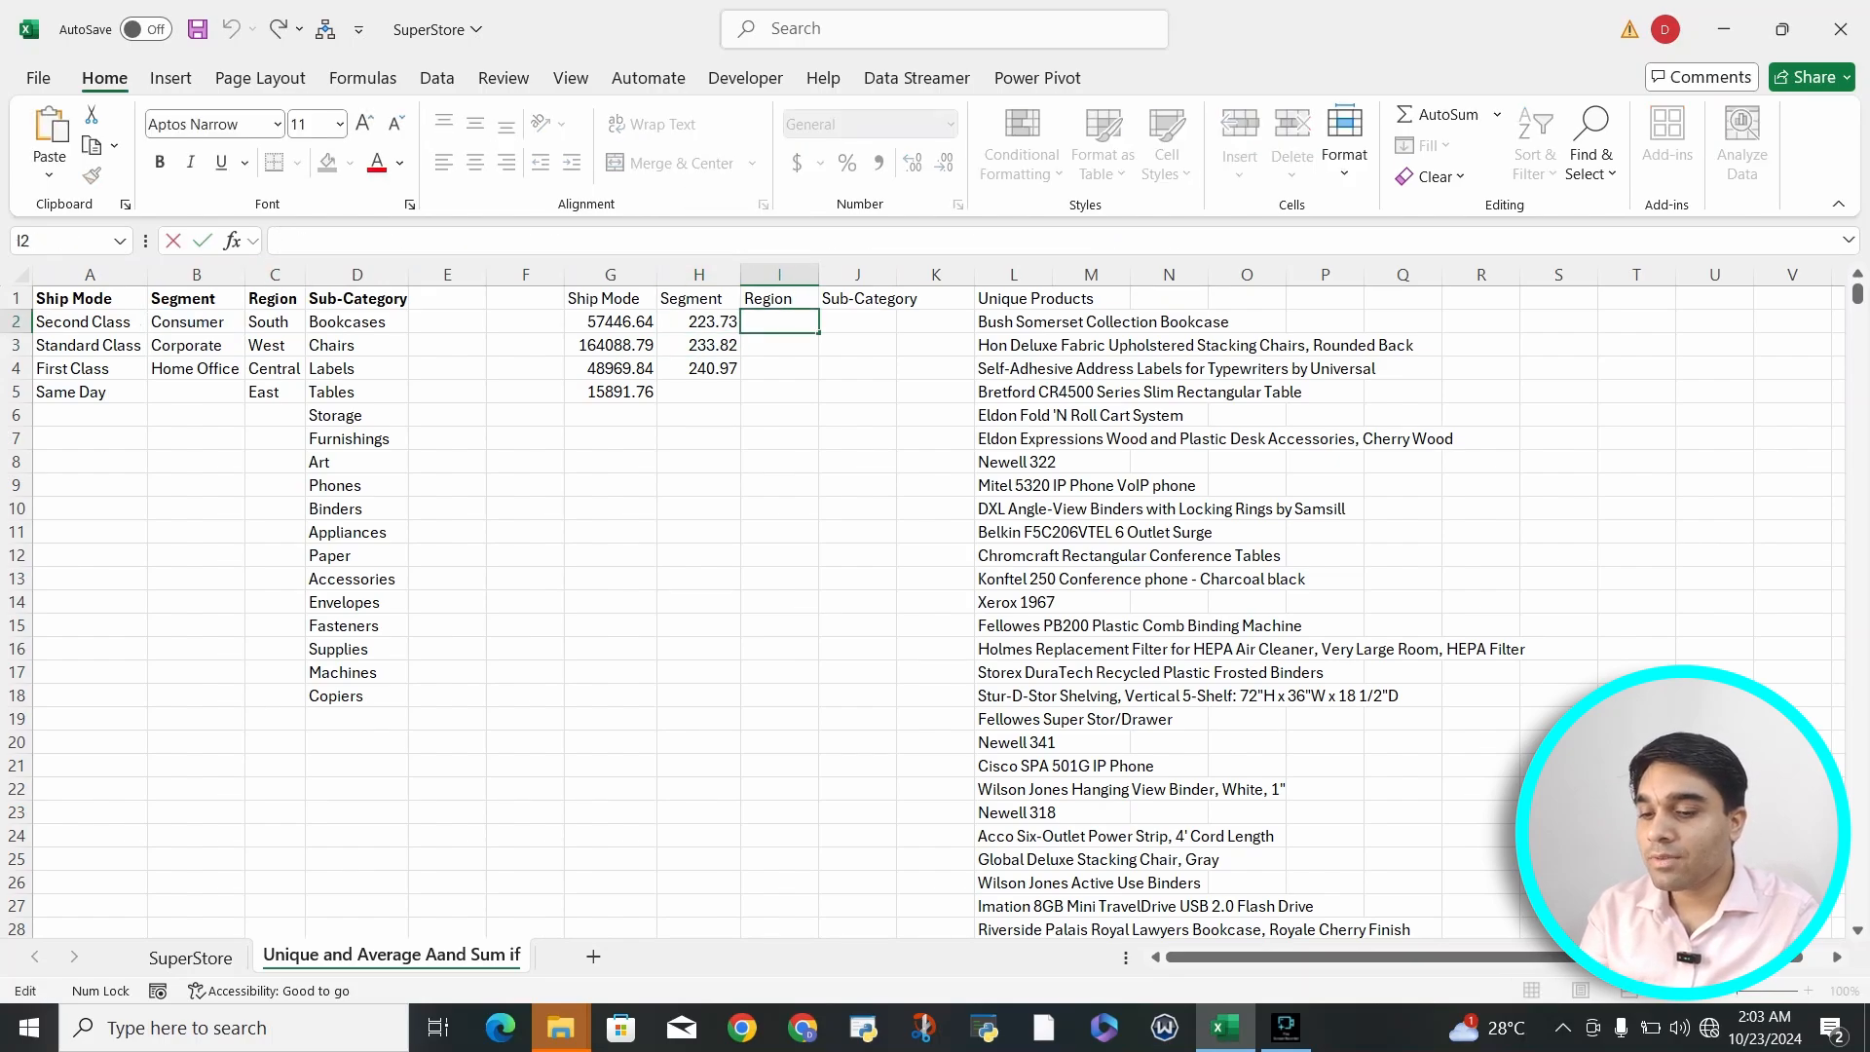
{"action": "key", "text": "ctrl+v"}
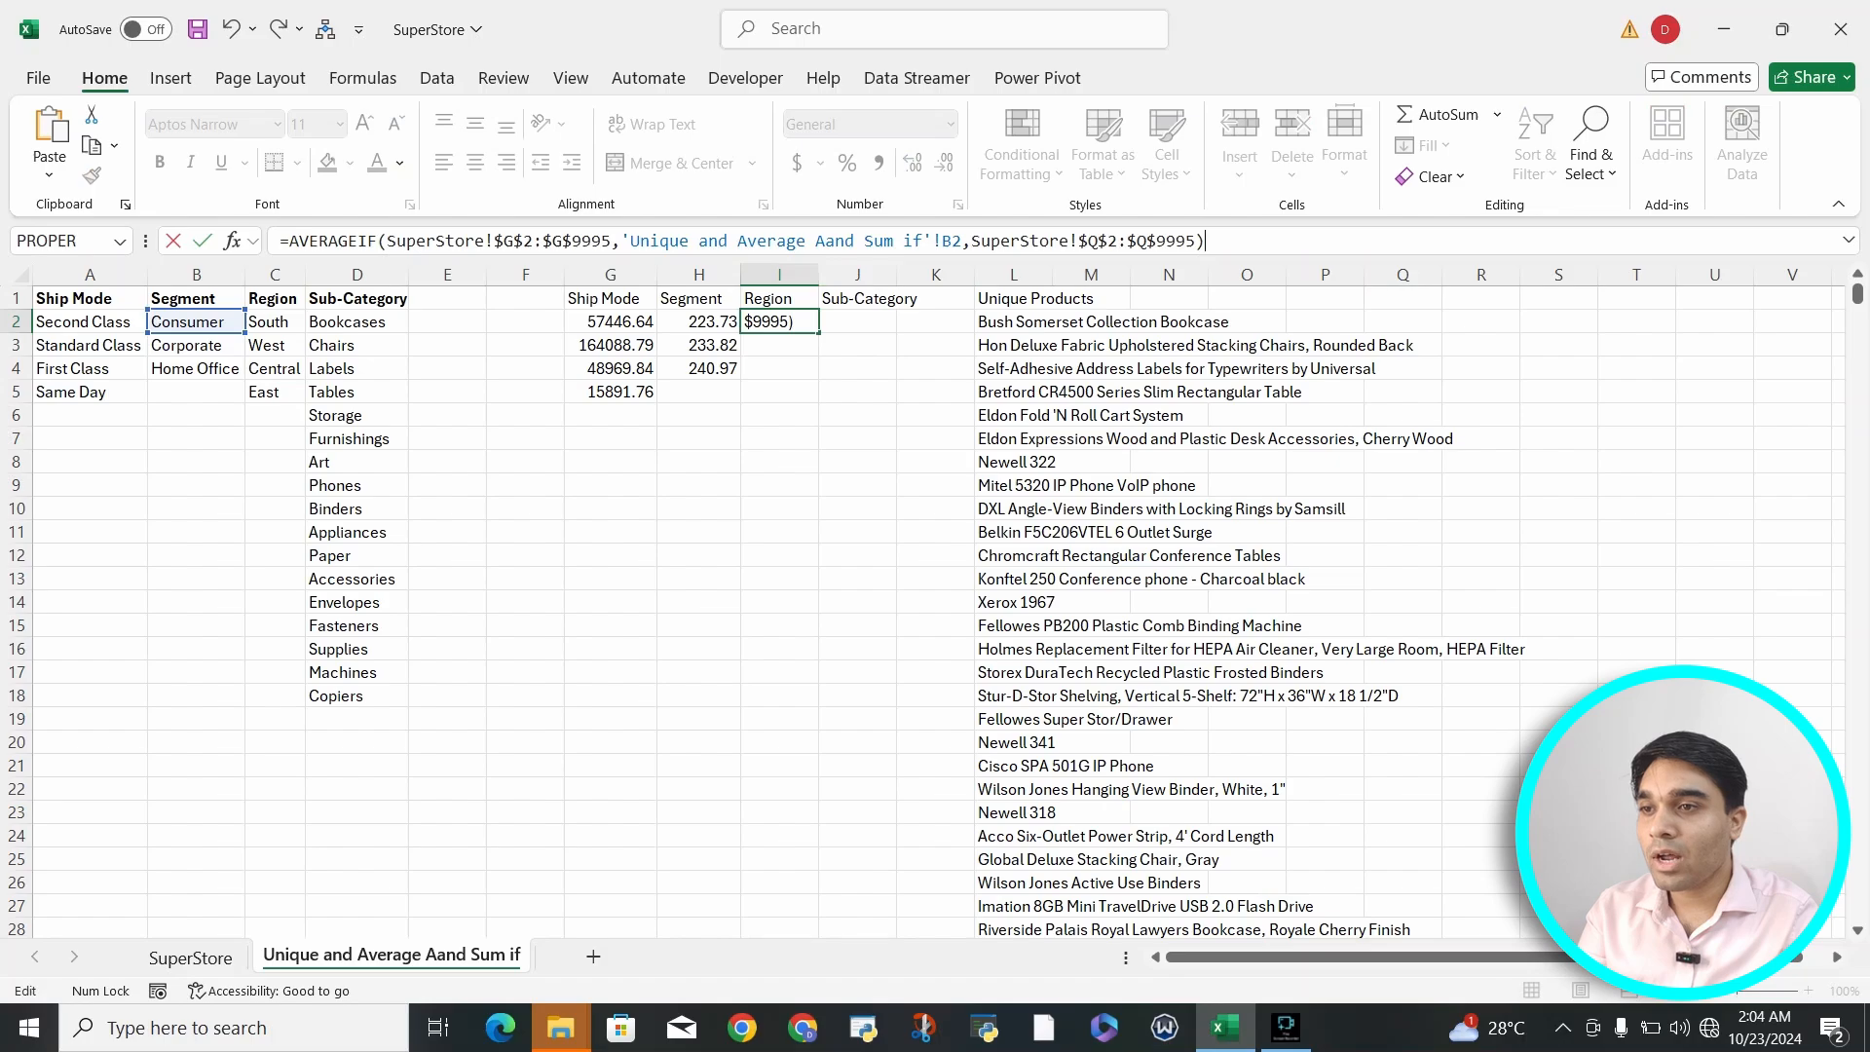
Step: Change the criteria reference in the I2 AVERAGEIF formula to C2, the South region cell
{"action": "left_click", "coordinate": [951, 240]}
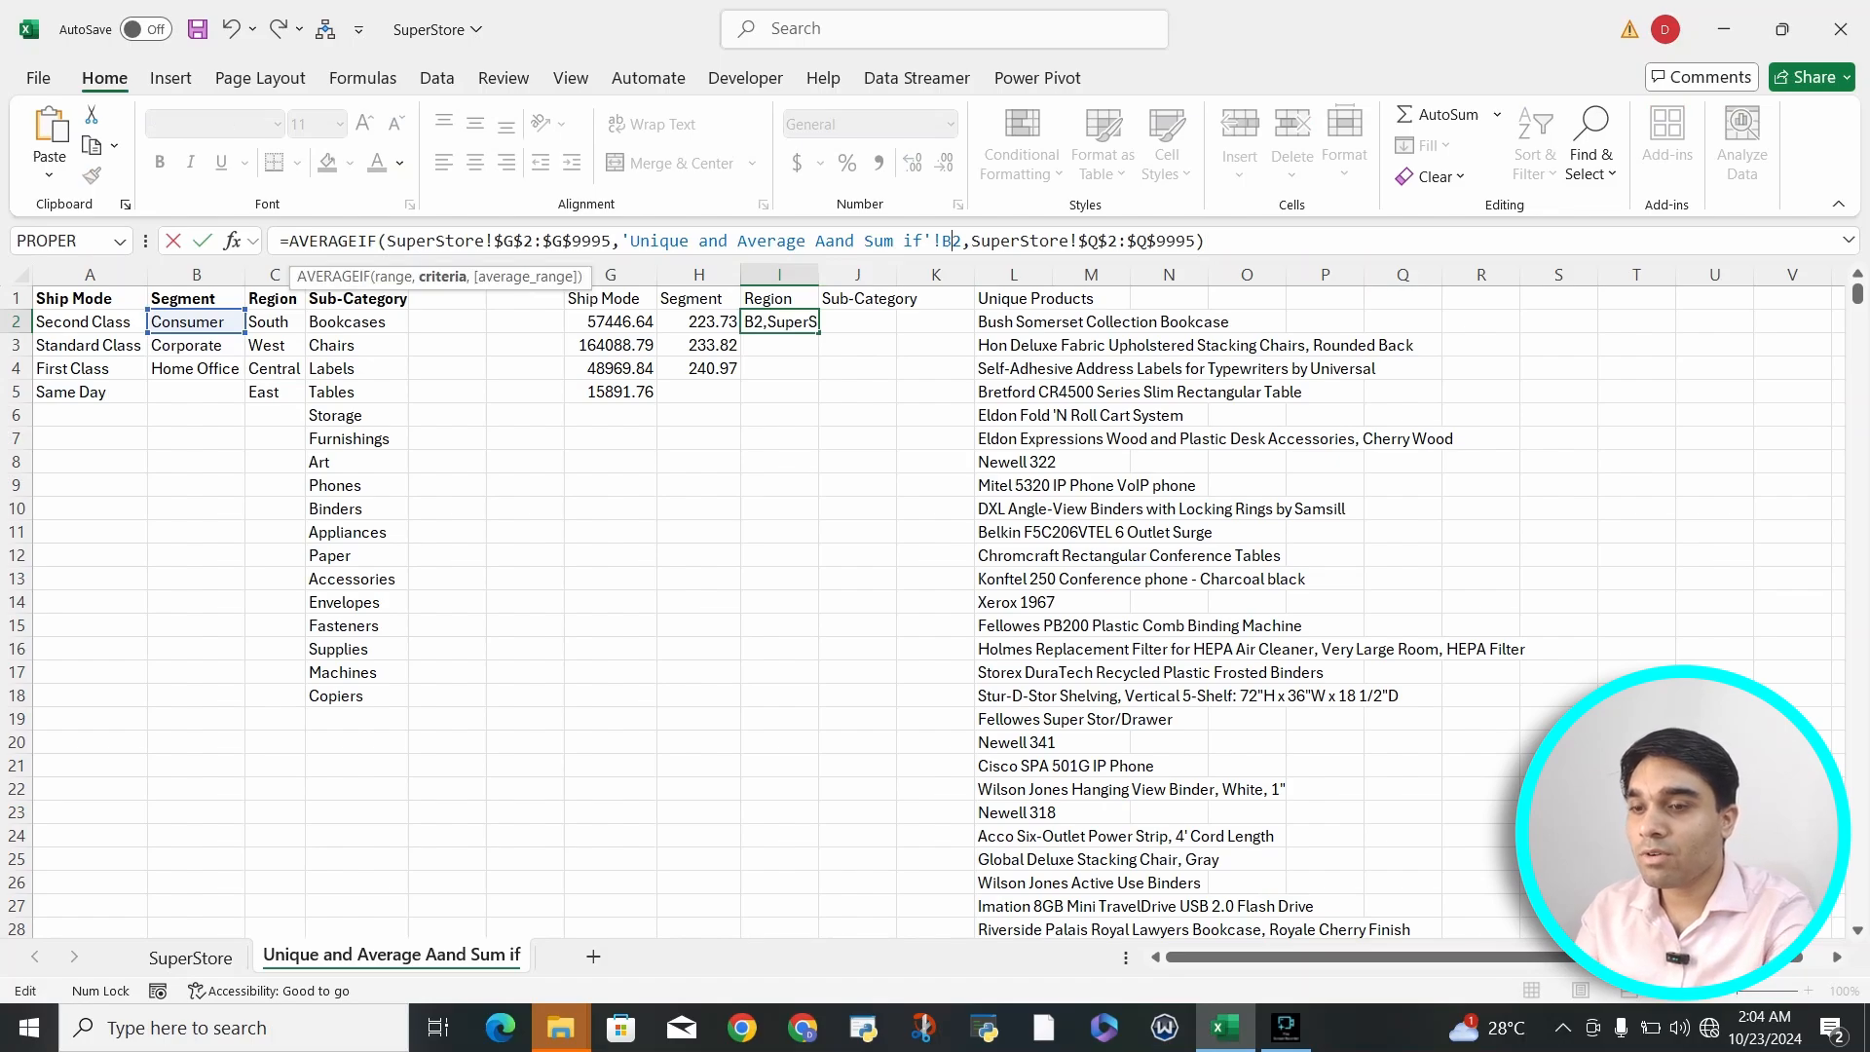
{"action": "key", "text": "BackSpace"}
{"action": "type", "text": "C"}
{"action": "key", "text": "Return"}
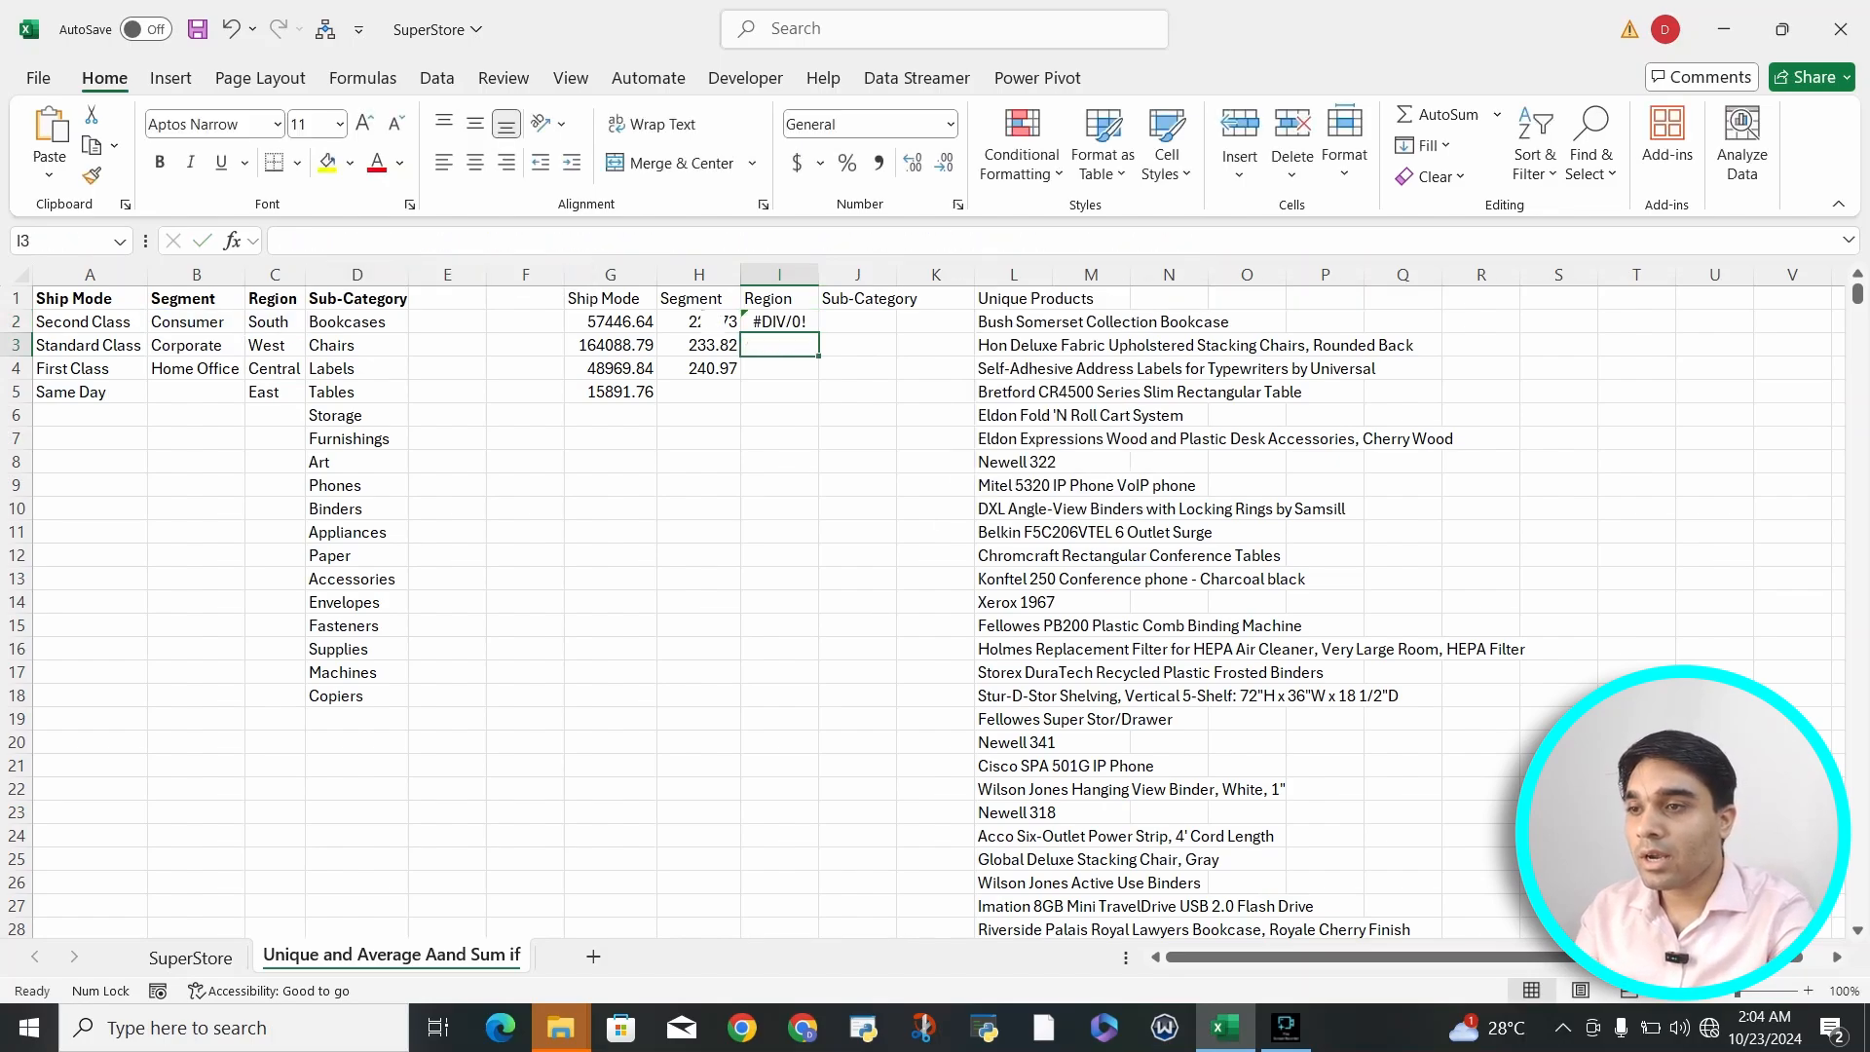
{"action": "key", "text": "Up"}
{"action": "left_click", "coordinate": [951, 241]}
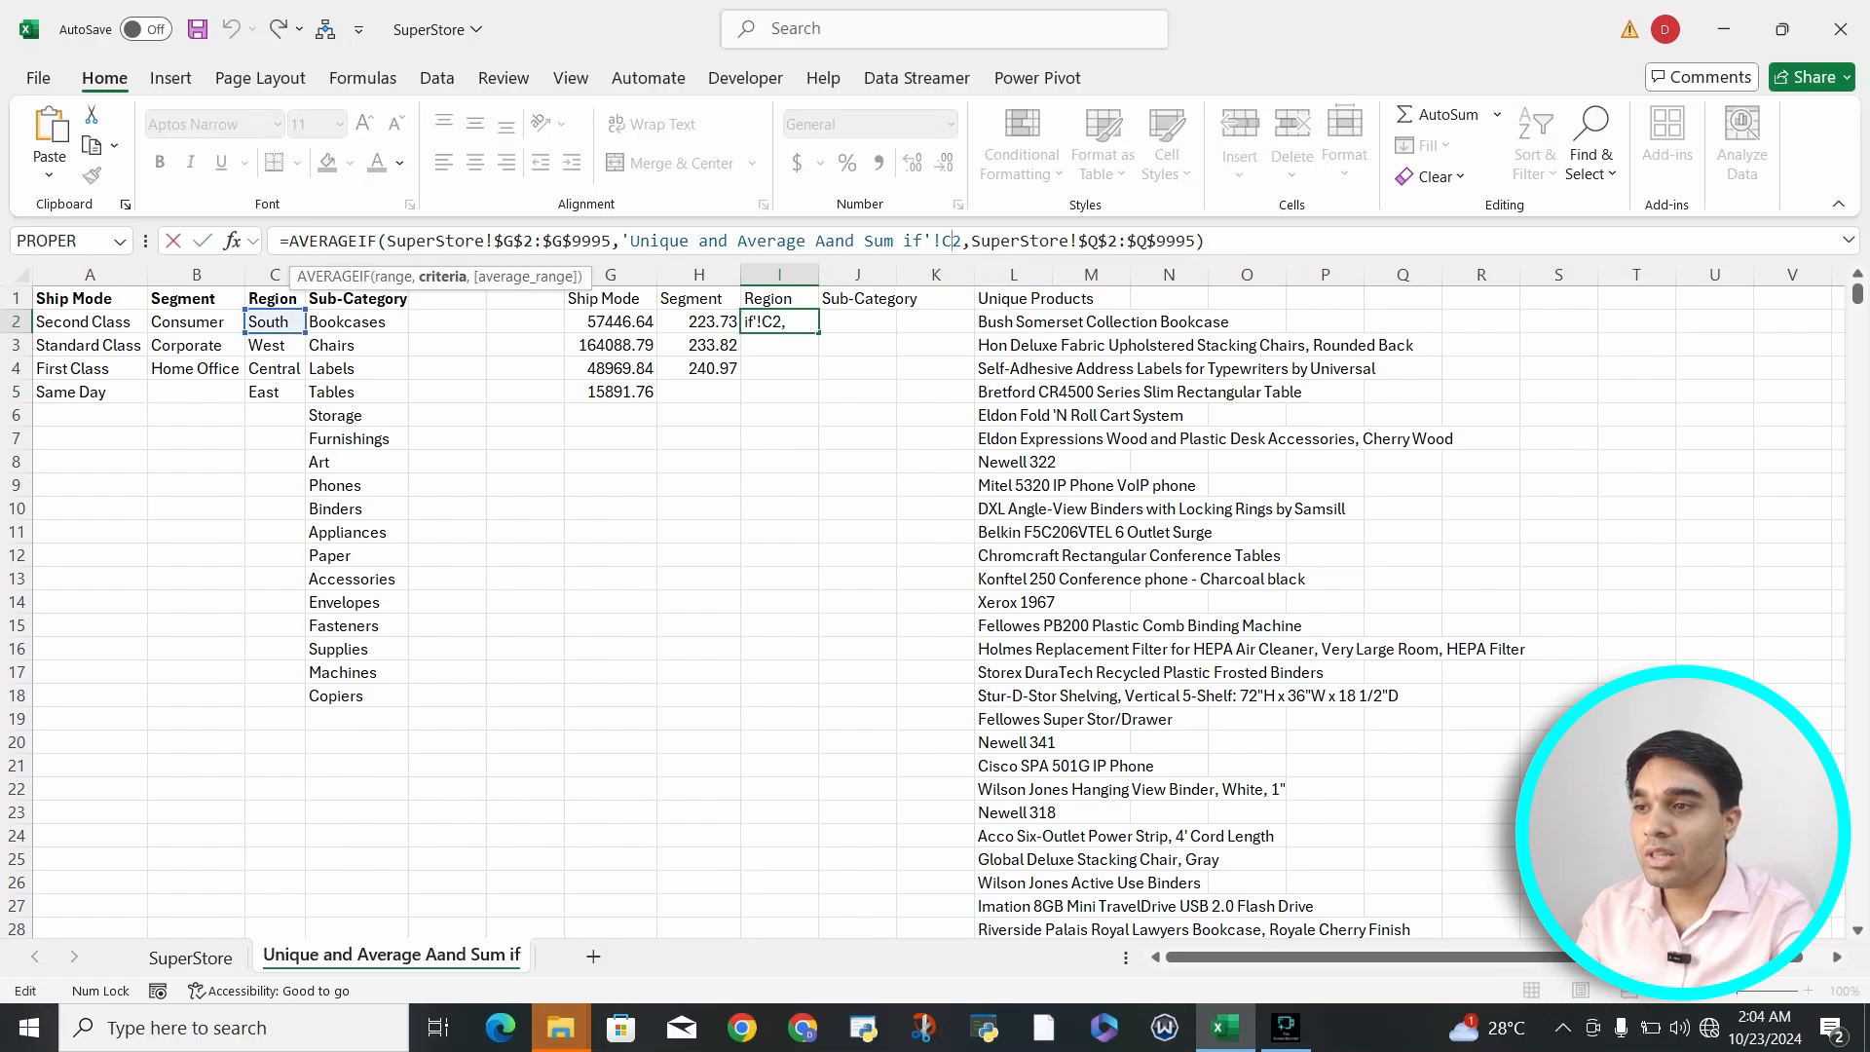
{"action": "key", "text": "ctrl+Return"}
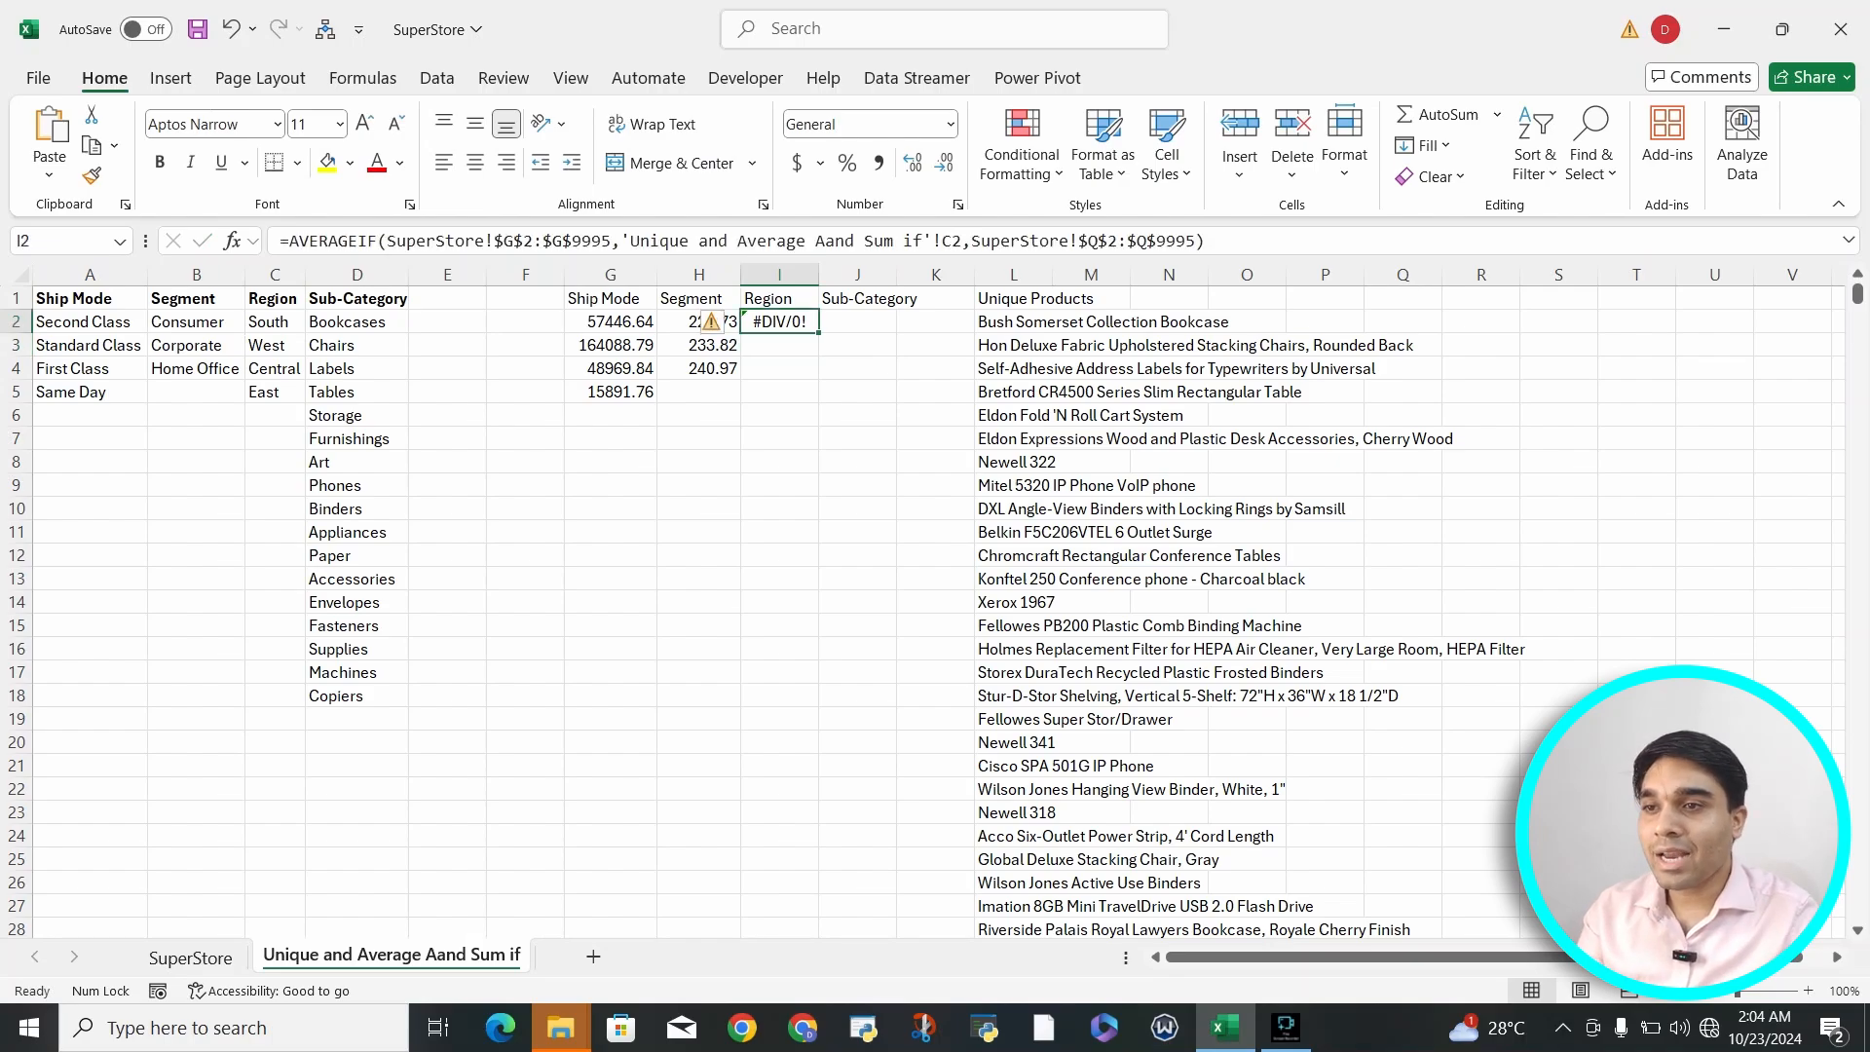
Step: Examine the range reference in the I2 formula and check which column of the SuperStore sheet holds Region
{"action": "left_click_drag", "start_coordinate": [612, 241], "coordinate": [397, 241]}
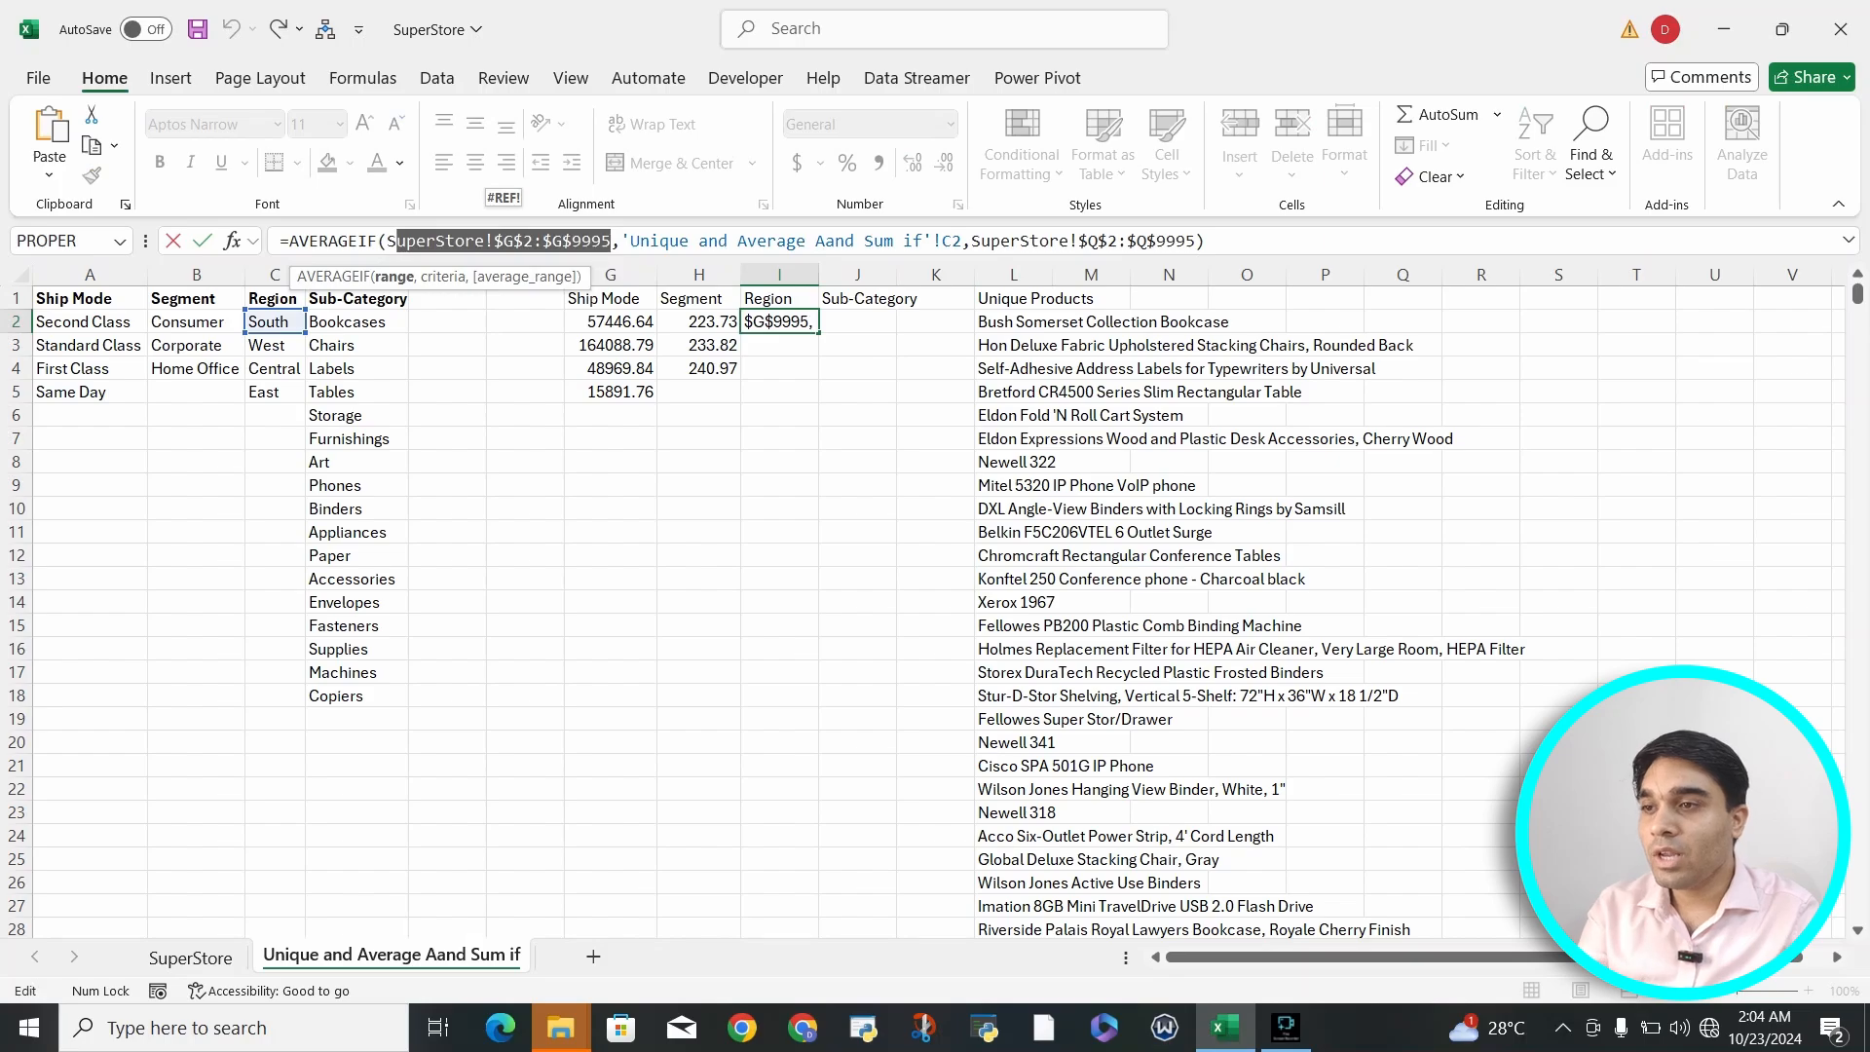
{"action": "key", "text": "Escape"}
{"action": "left_click", "coordinate": [190, 957]}
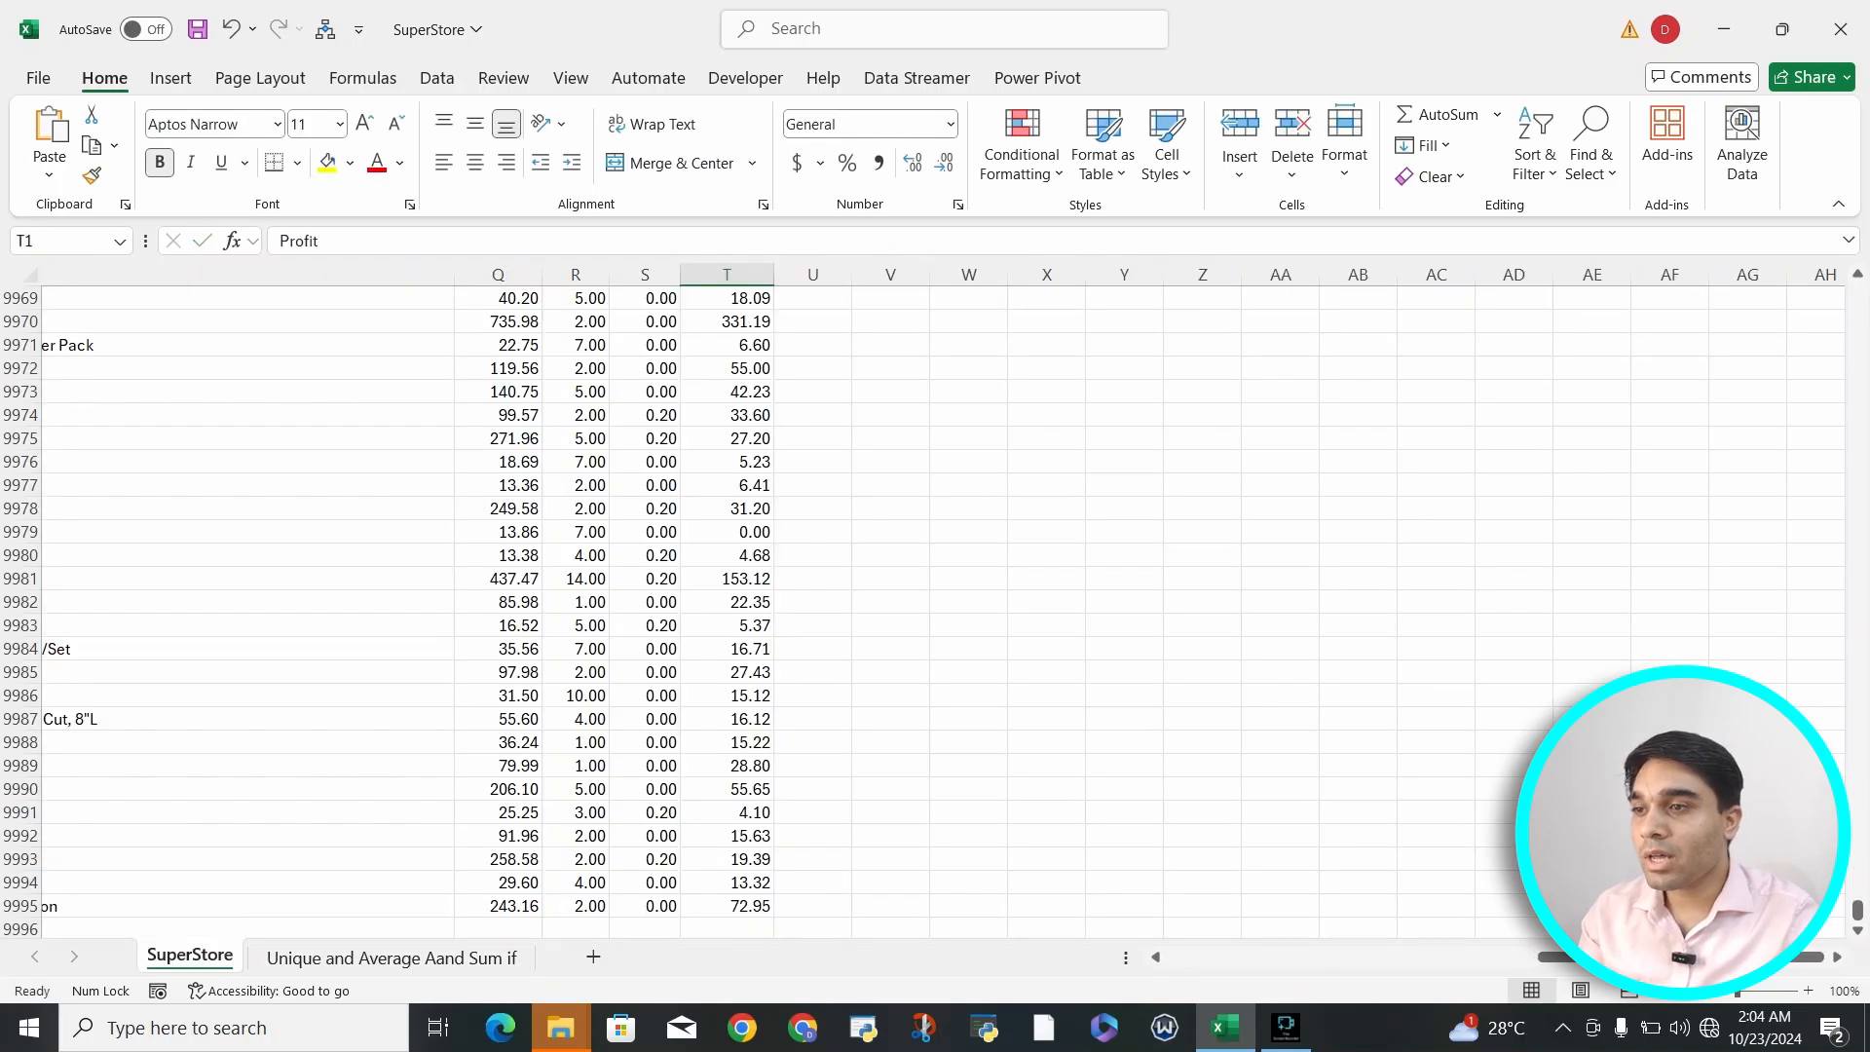
{"action": "left_click", "coordinate": [282, 438]}
{"action": "key", "text": "ctrl+Up"}
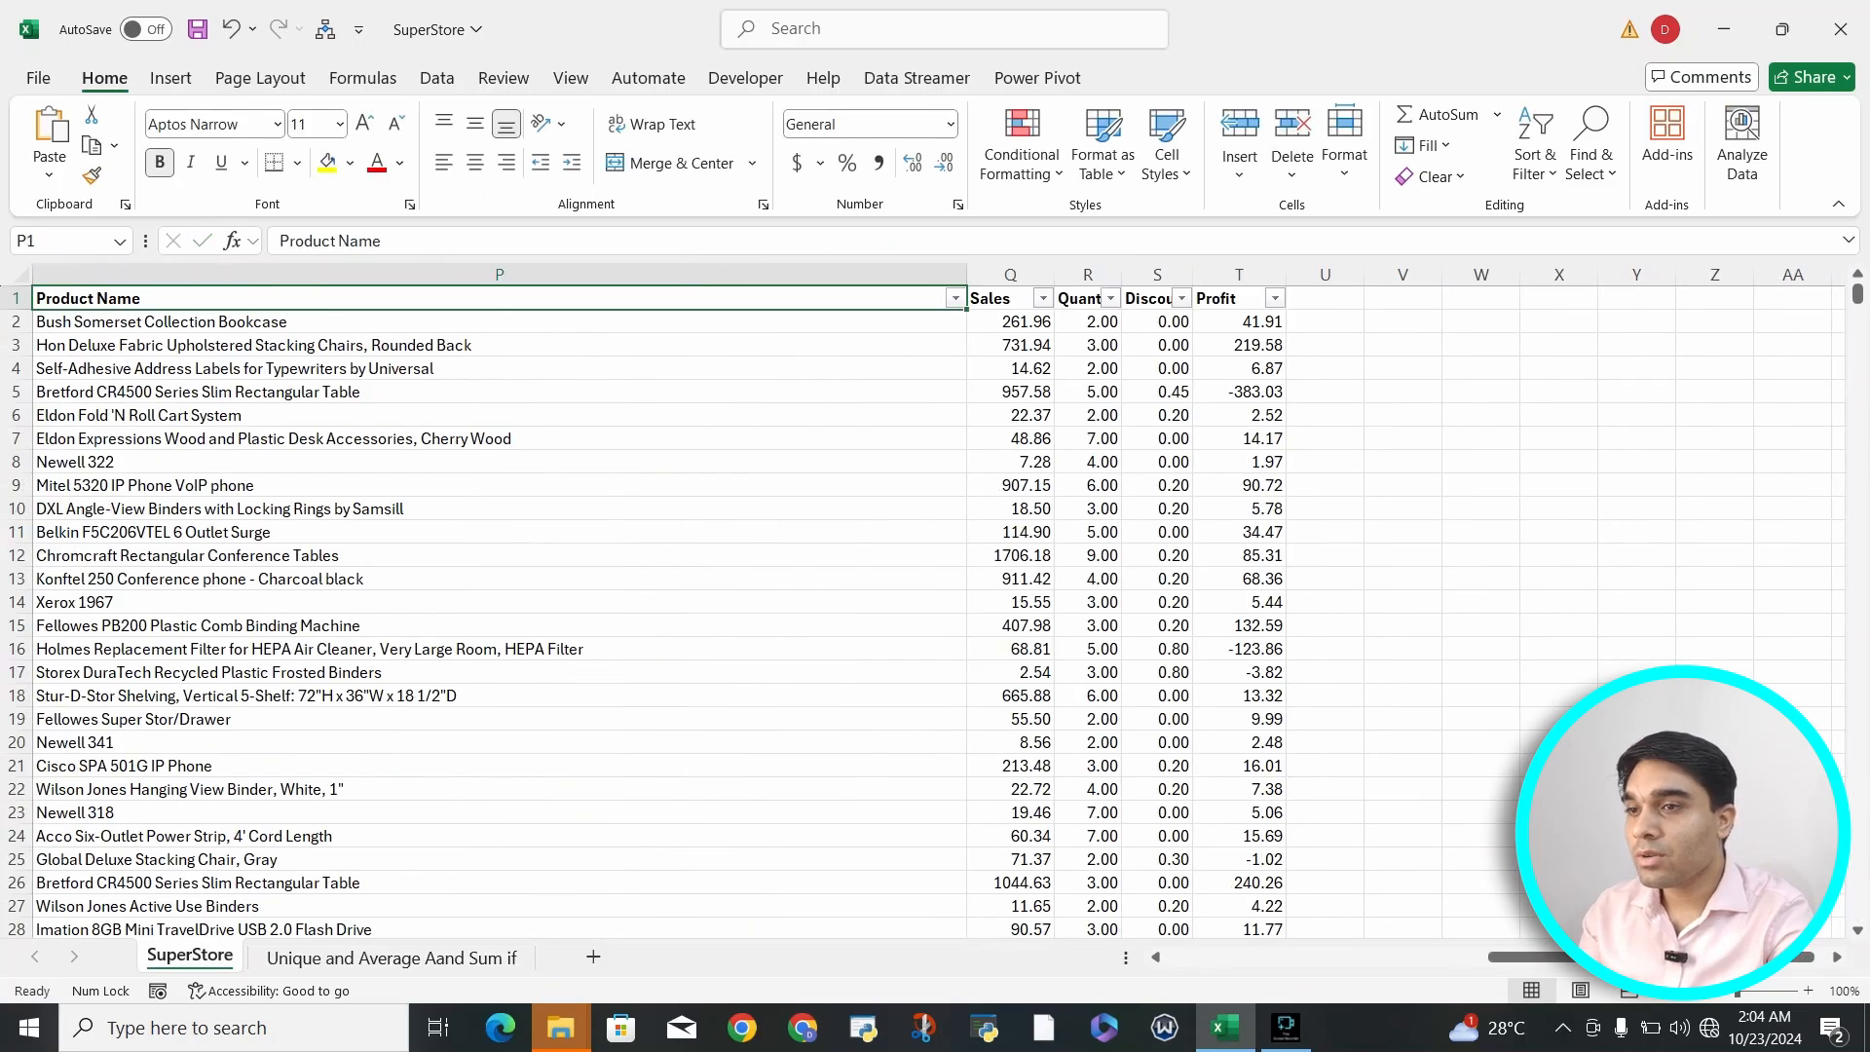
{"action": "key", "text": "ctrl+Left"}
{"action": "key", "text": "Right"}
{"action": "key", "text": "Right"}
{"action": "key", "text": "Right"}
{"action": "key", "text": "Right"}
{"action": "key", "text": "Right"}
{"action": "key", "text": "Right"}
{"action": "key", "text": "Right"}
{"action": "key", "text": "Right"}
{"action": "key", "text": "Right"}
{"action": "key", "text": "Right"}
{"action": "key", "text": "Right"}
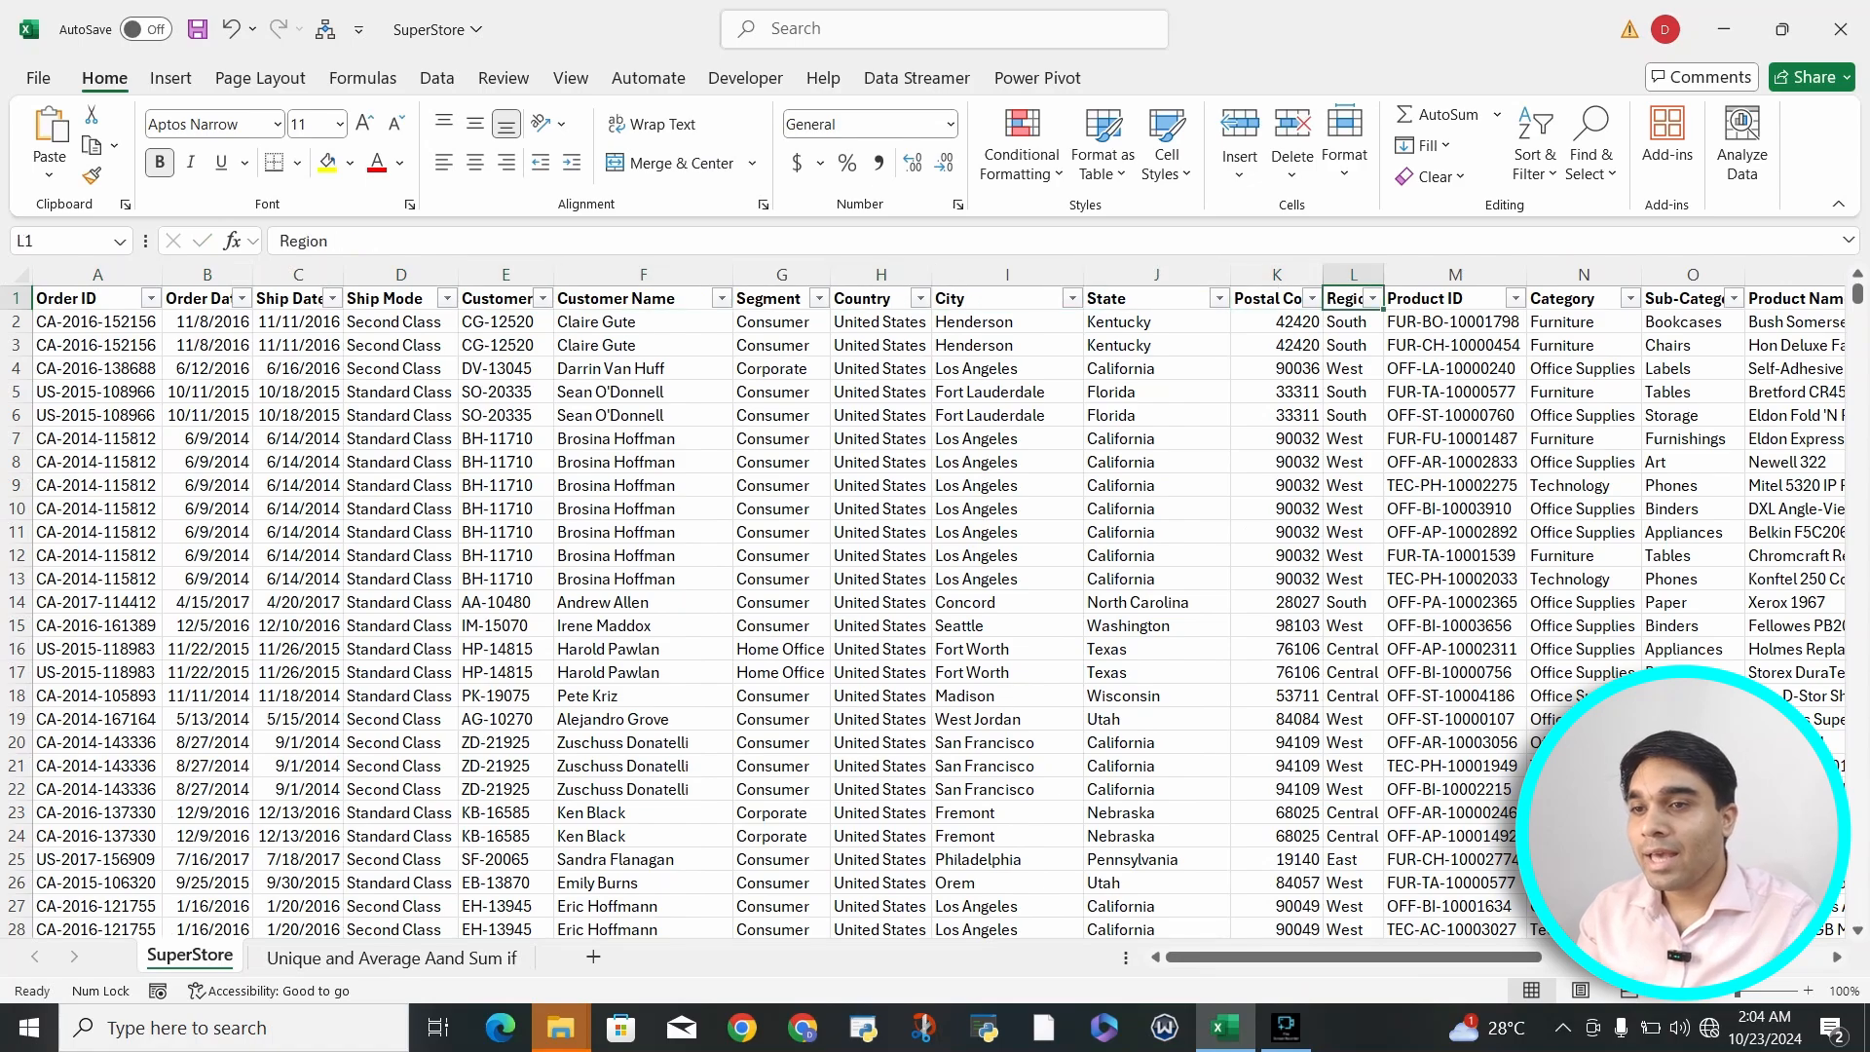
Step: Change the criteria range of the I2 AVERAGEIF formula to the Region values SuperStore!$L$2:$L$9995 and commit it
{"action": "key", "text": "ctrl+Page_Down"}
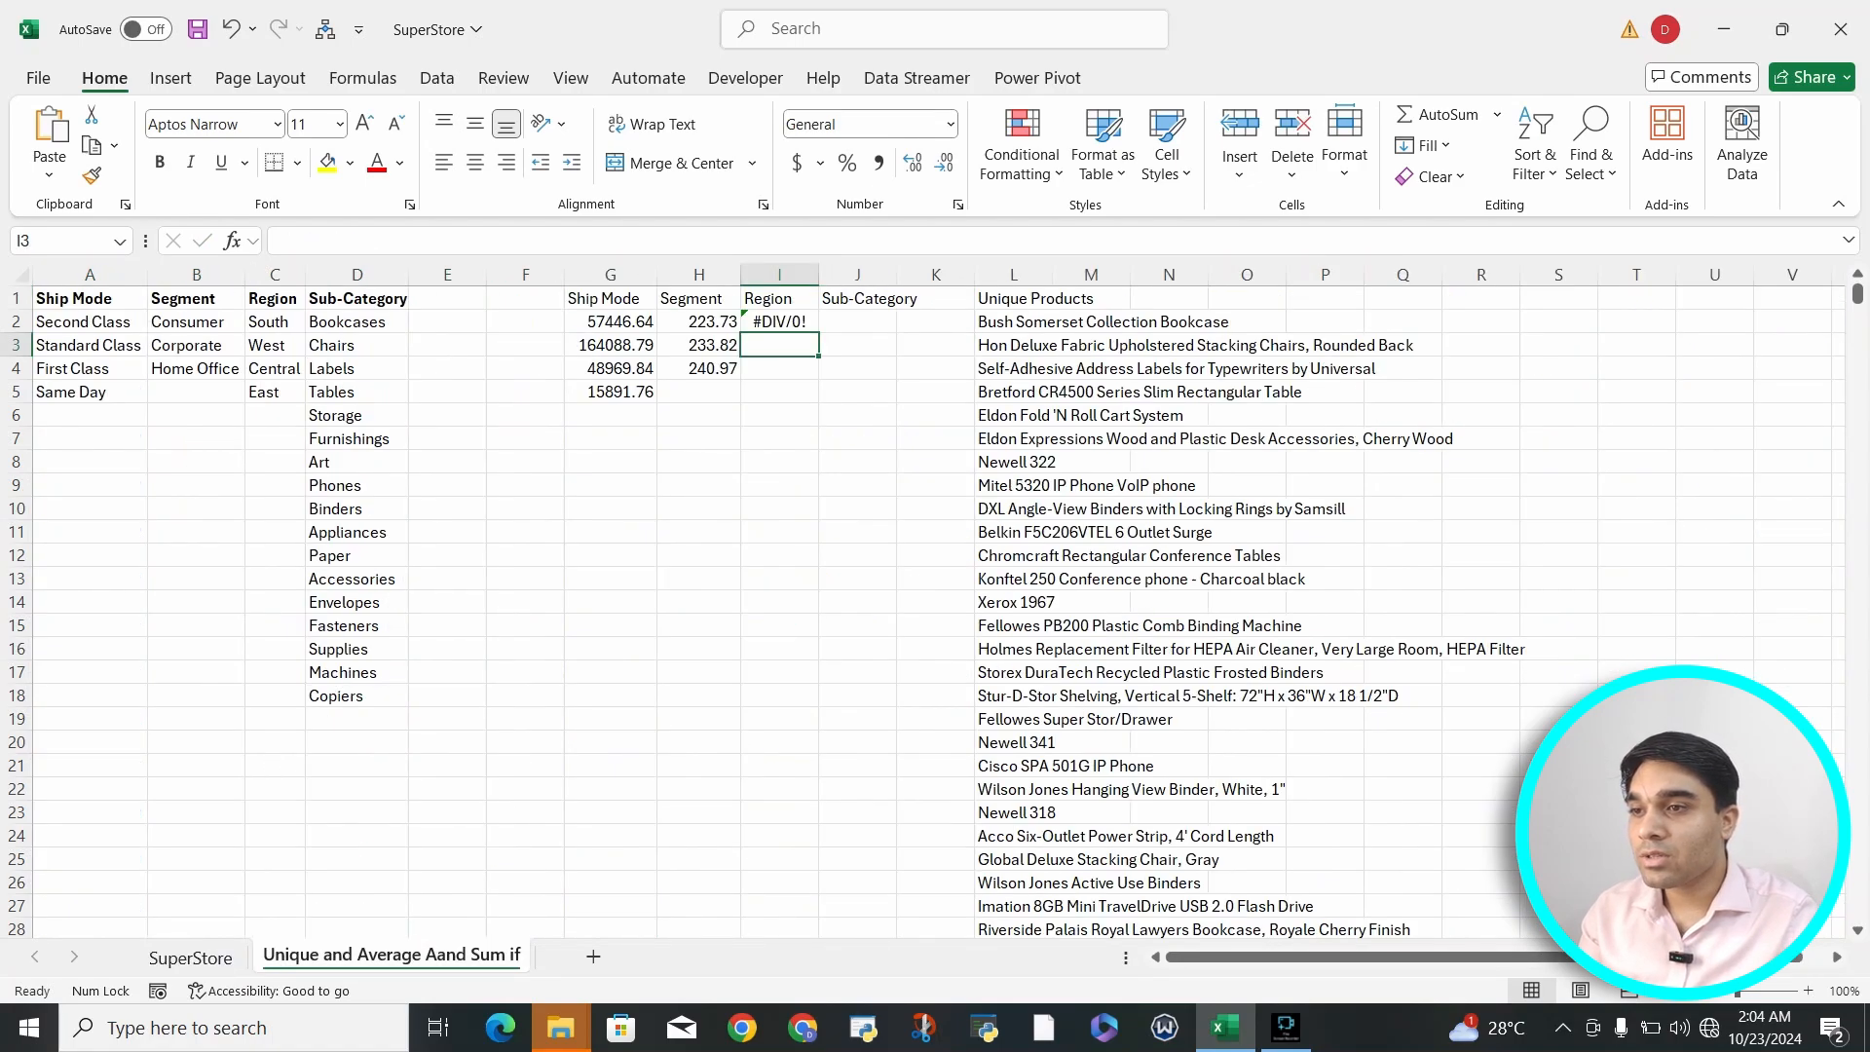
{"action": "key", "text": "Up"}
{"action": "left_click", "coordinate": [514, 242]}
{"action": "key", "text": "BackSpace"}
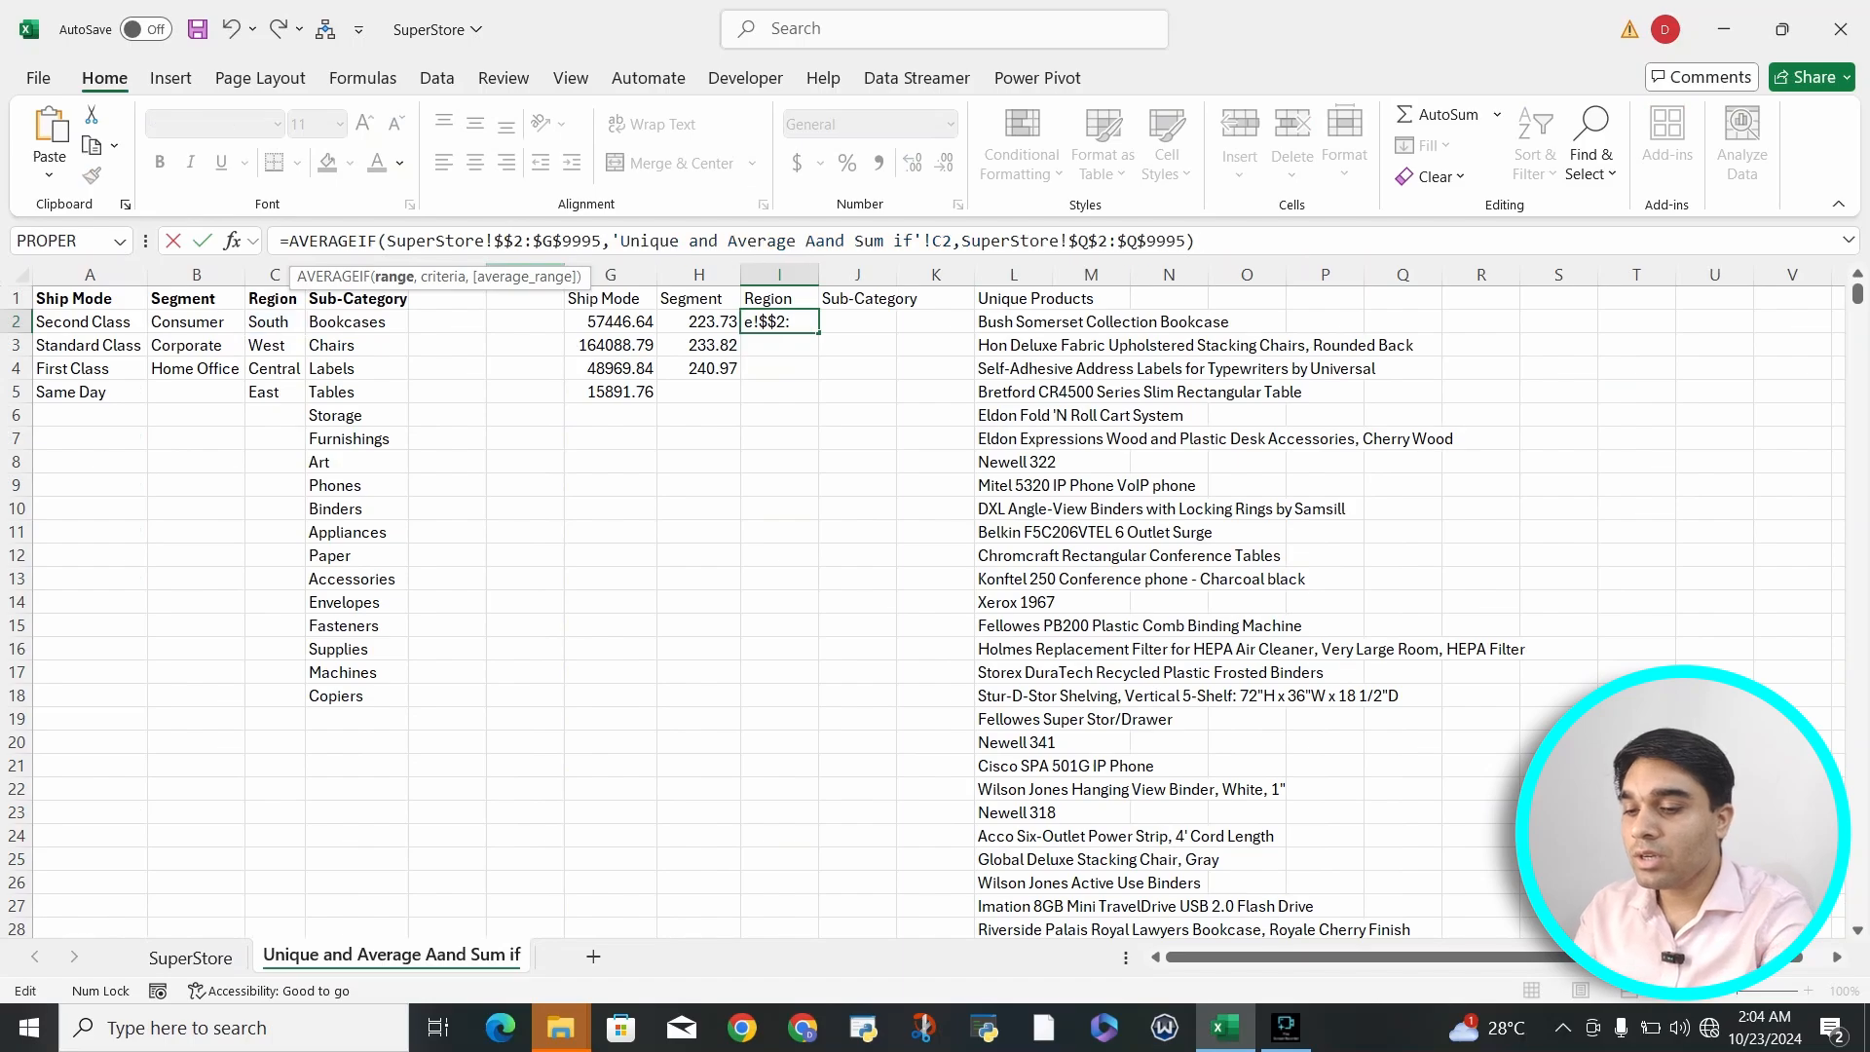
{"action": "type", "text": "l"}
{"action": "key", "text": "Right"}
{"action": "key", "text": "Right"}
{"action": "key", "text": "Right"}
{"action": "key", "text": "Right"}
{"action": "key", "text": "Right"}
{"action": "key", "text": "BackSpace"}
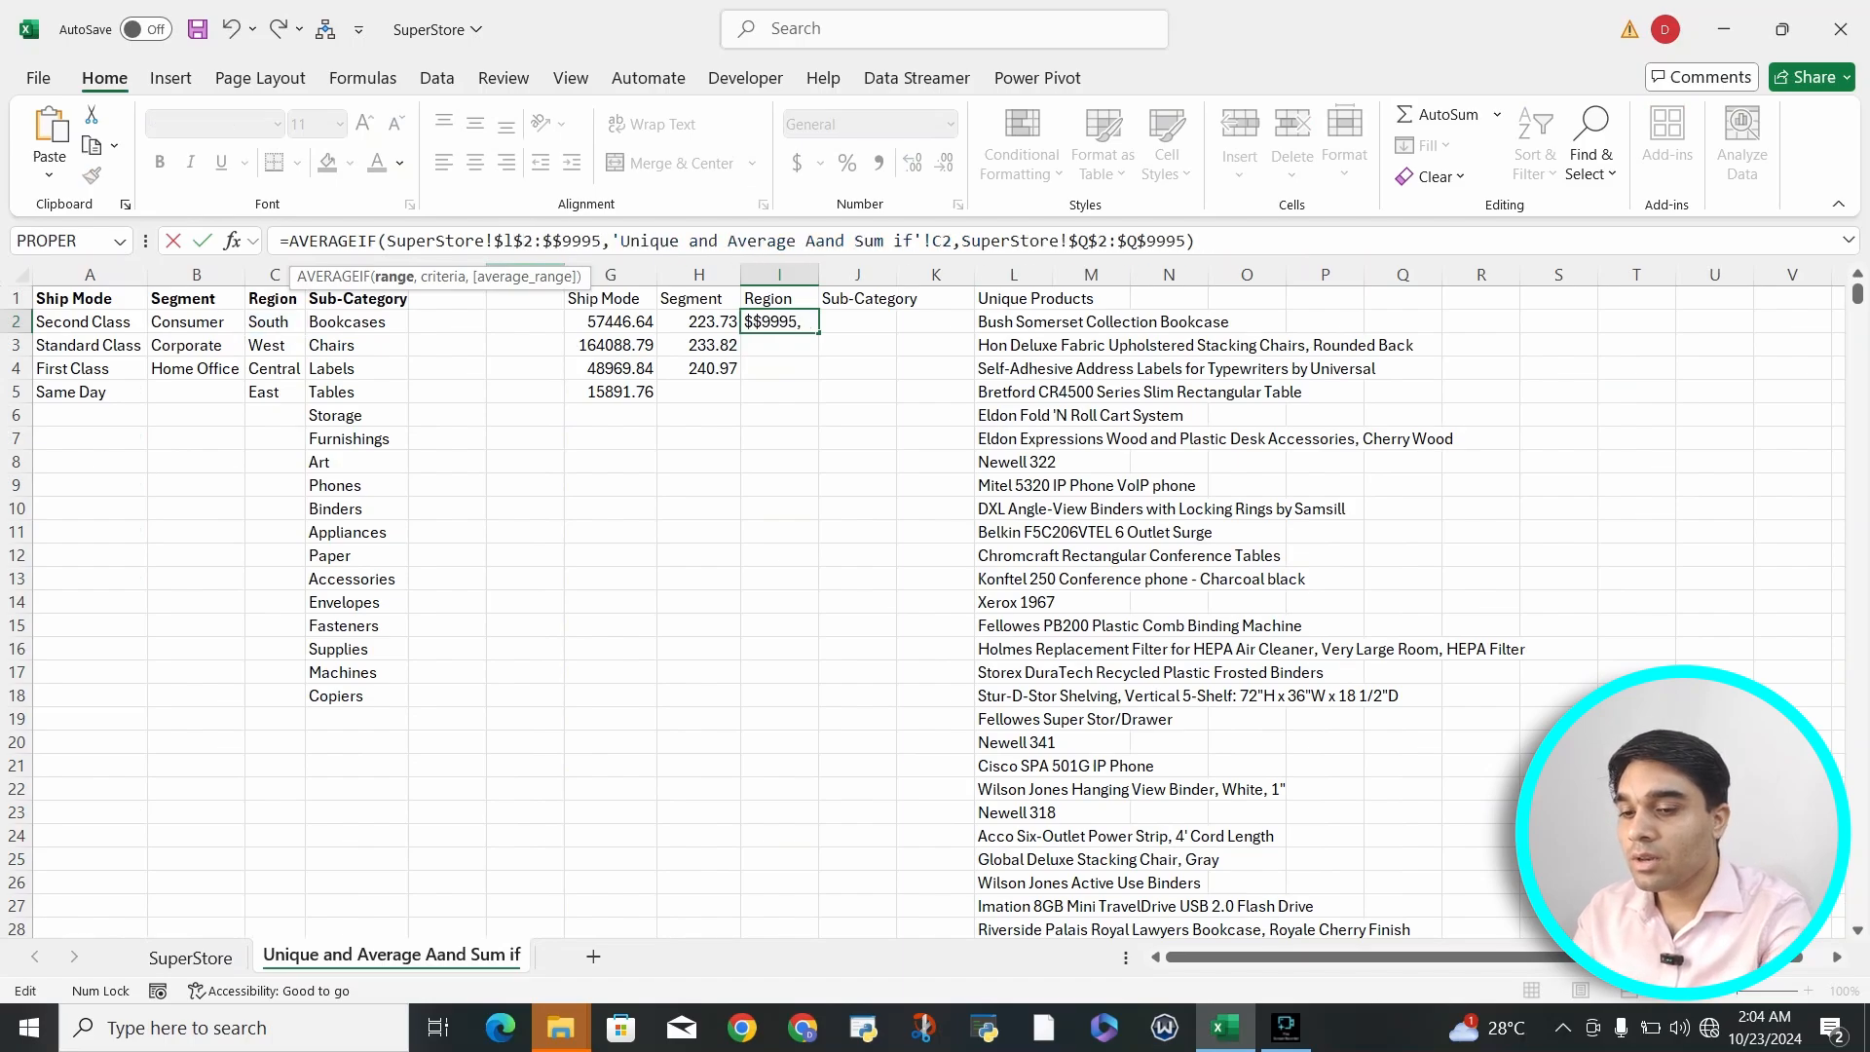
{"action": "type", "text": "l"}
{"action": "key", "text": "Return"}
{"action": "key", "text": "Up"}
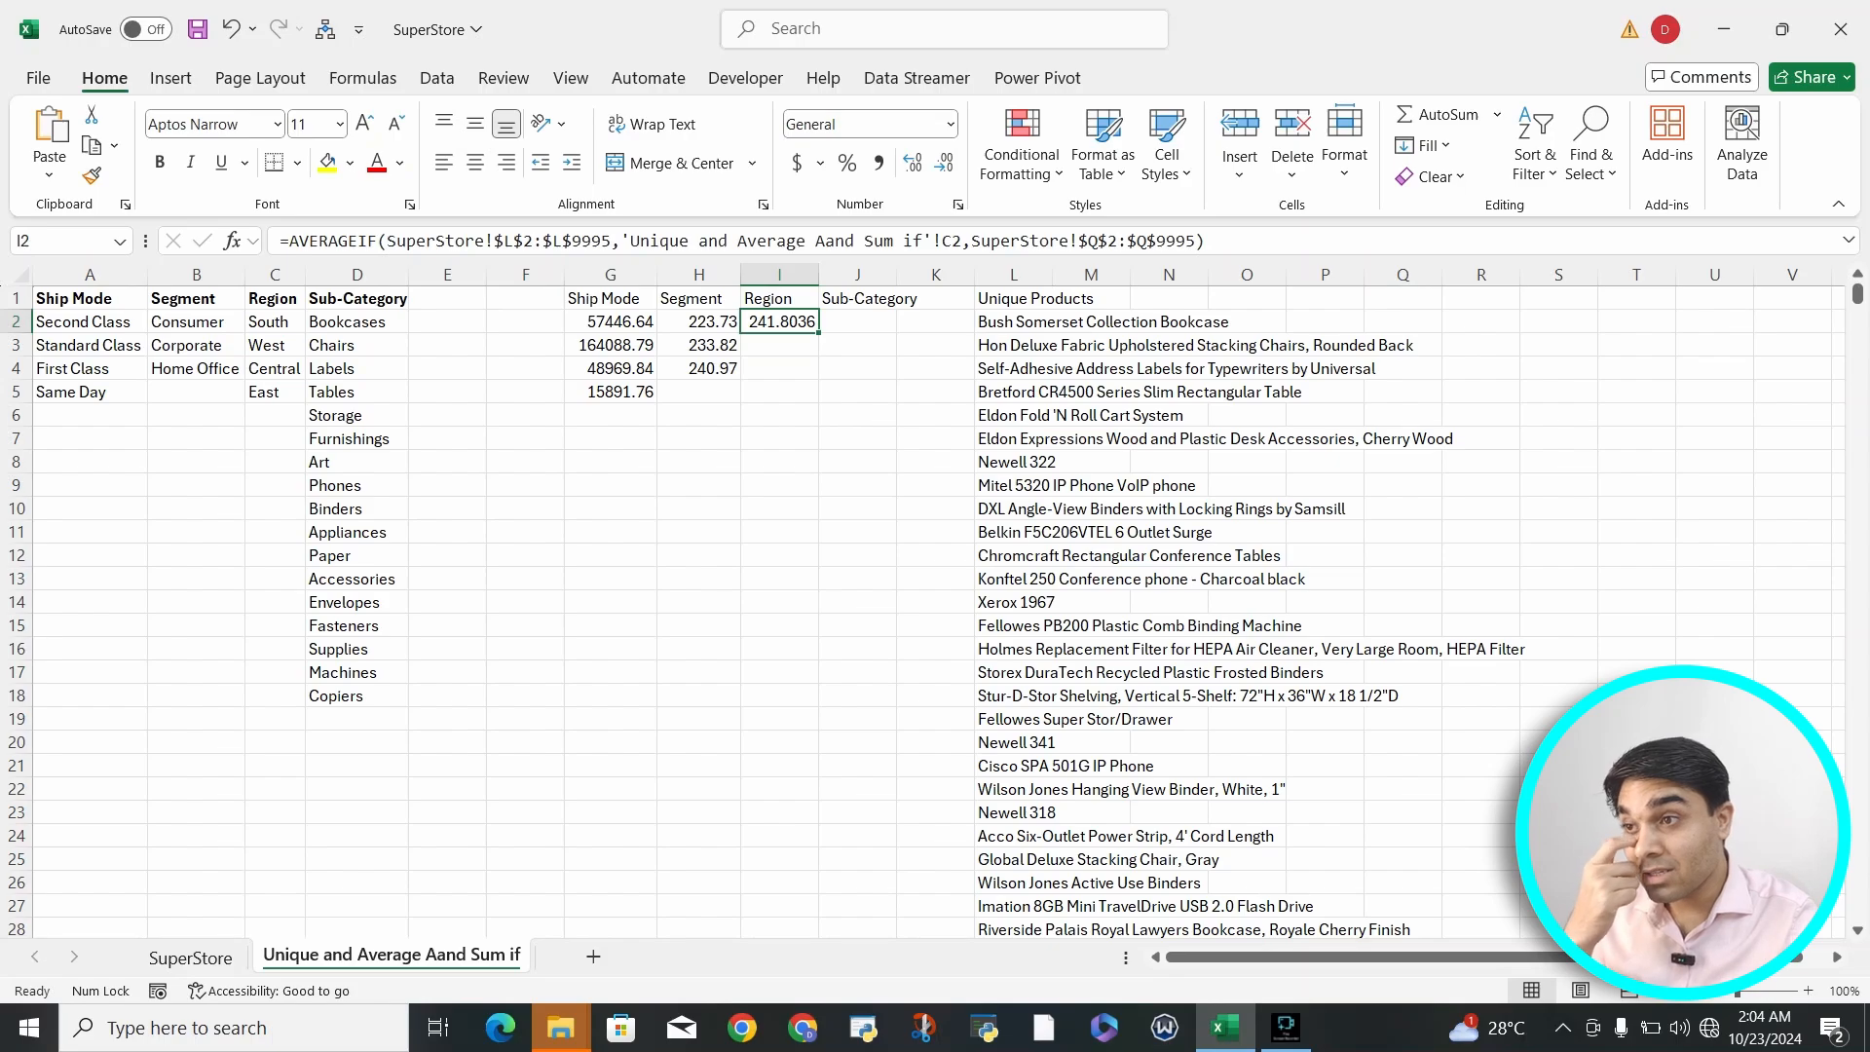
{"action": "left_click_drag", "start_coordinate": [387, 240], "coordinate": [961, 241]}
{"action": "left_click", "coordinate": [961, 240]}
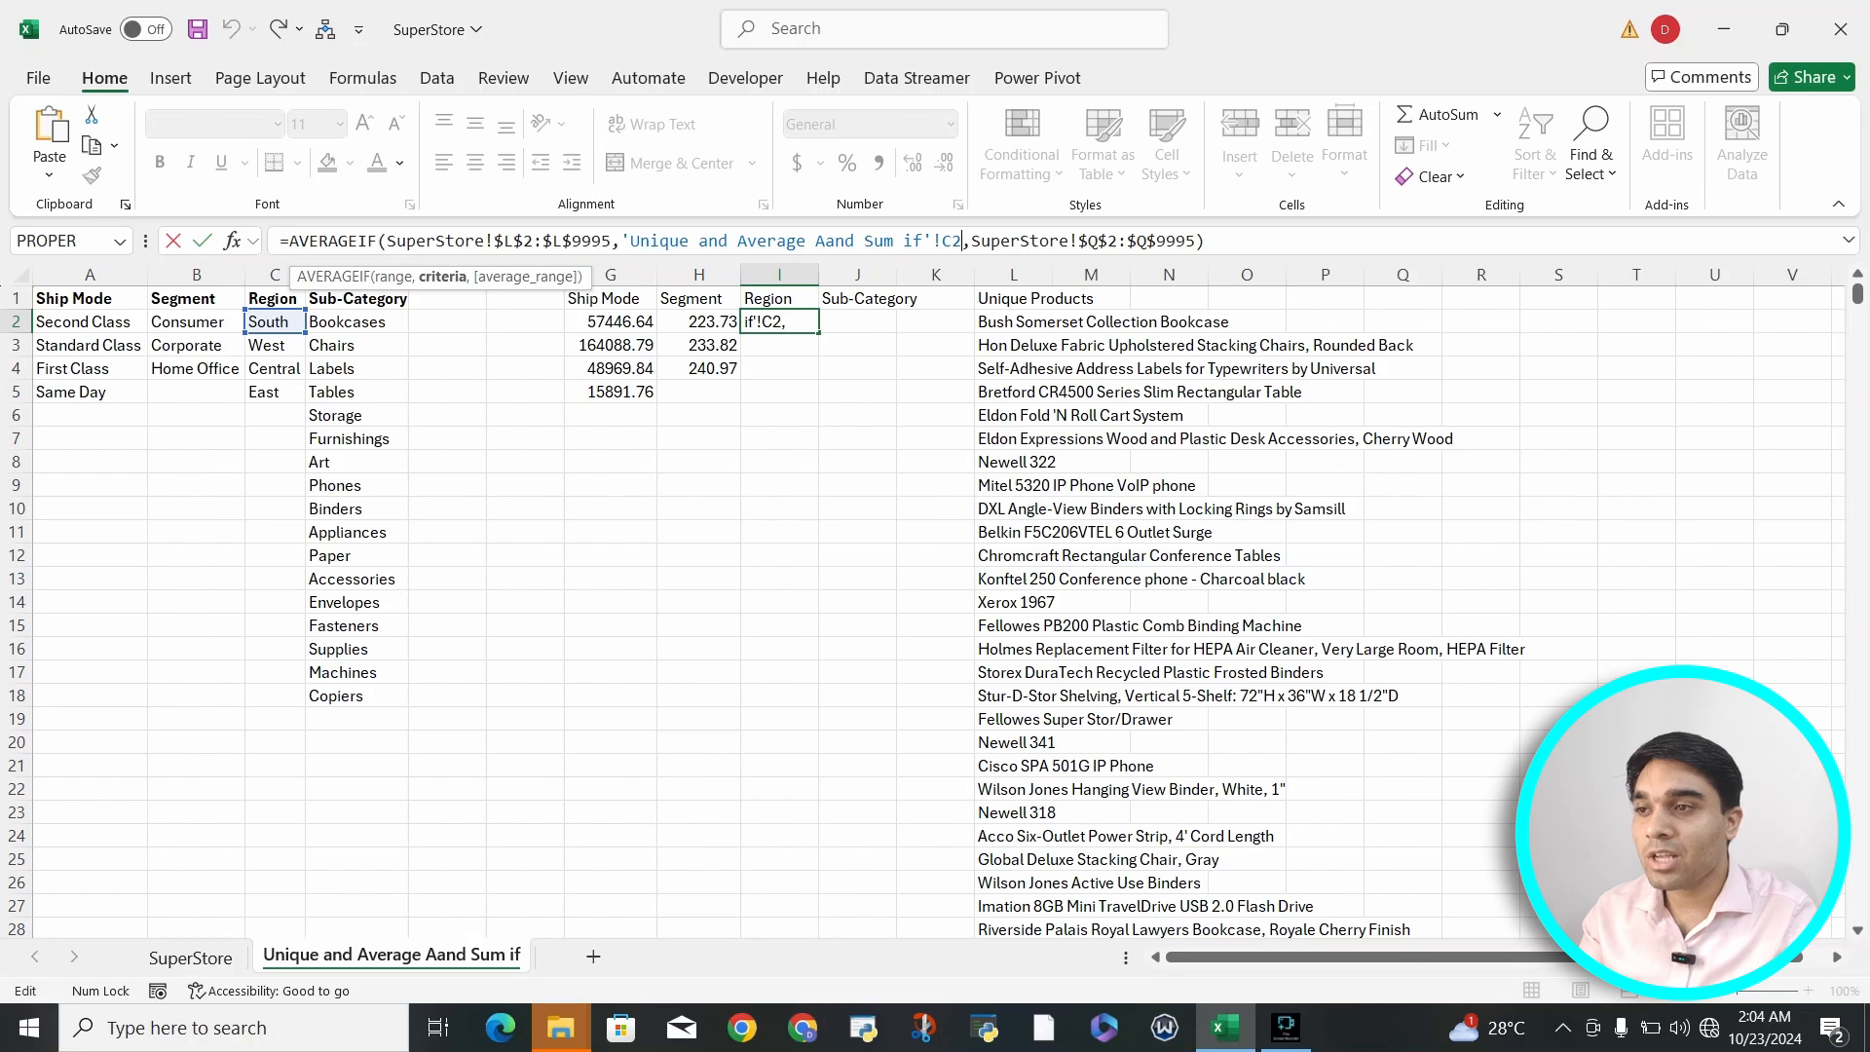
{"action": "key", "text": "Return"}
Step: Fill the AVERAGEIF formula from I2 down through I5 to cover the remaining regions
{"action": "key", "text": "Up"}
{"action": "key", "text": "shift+Down"}
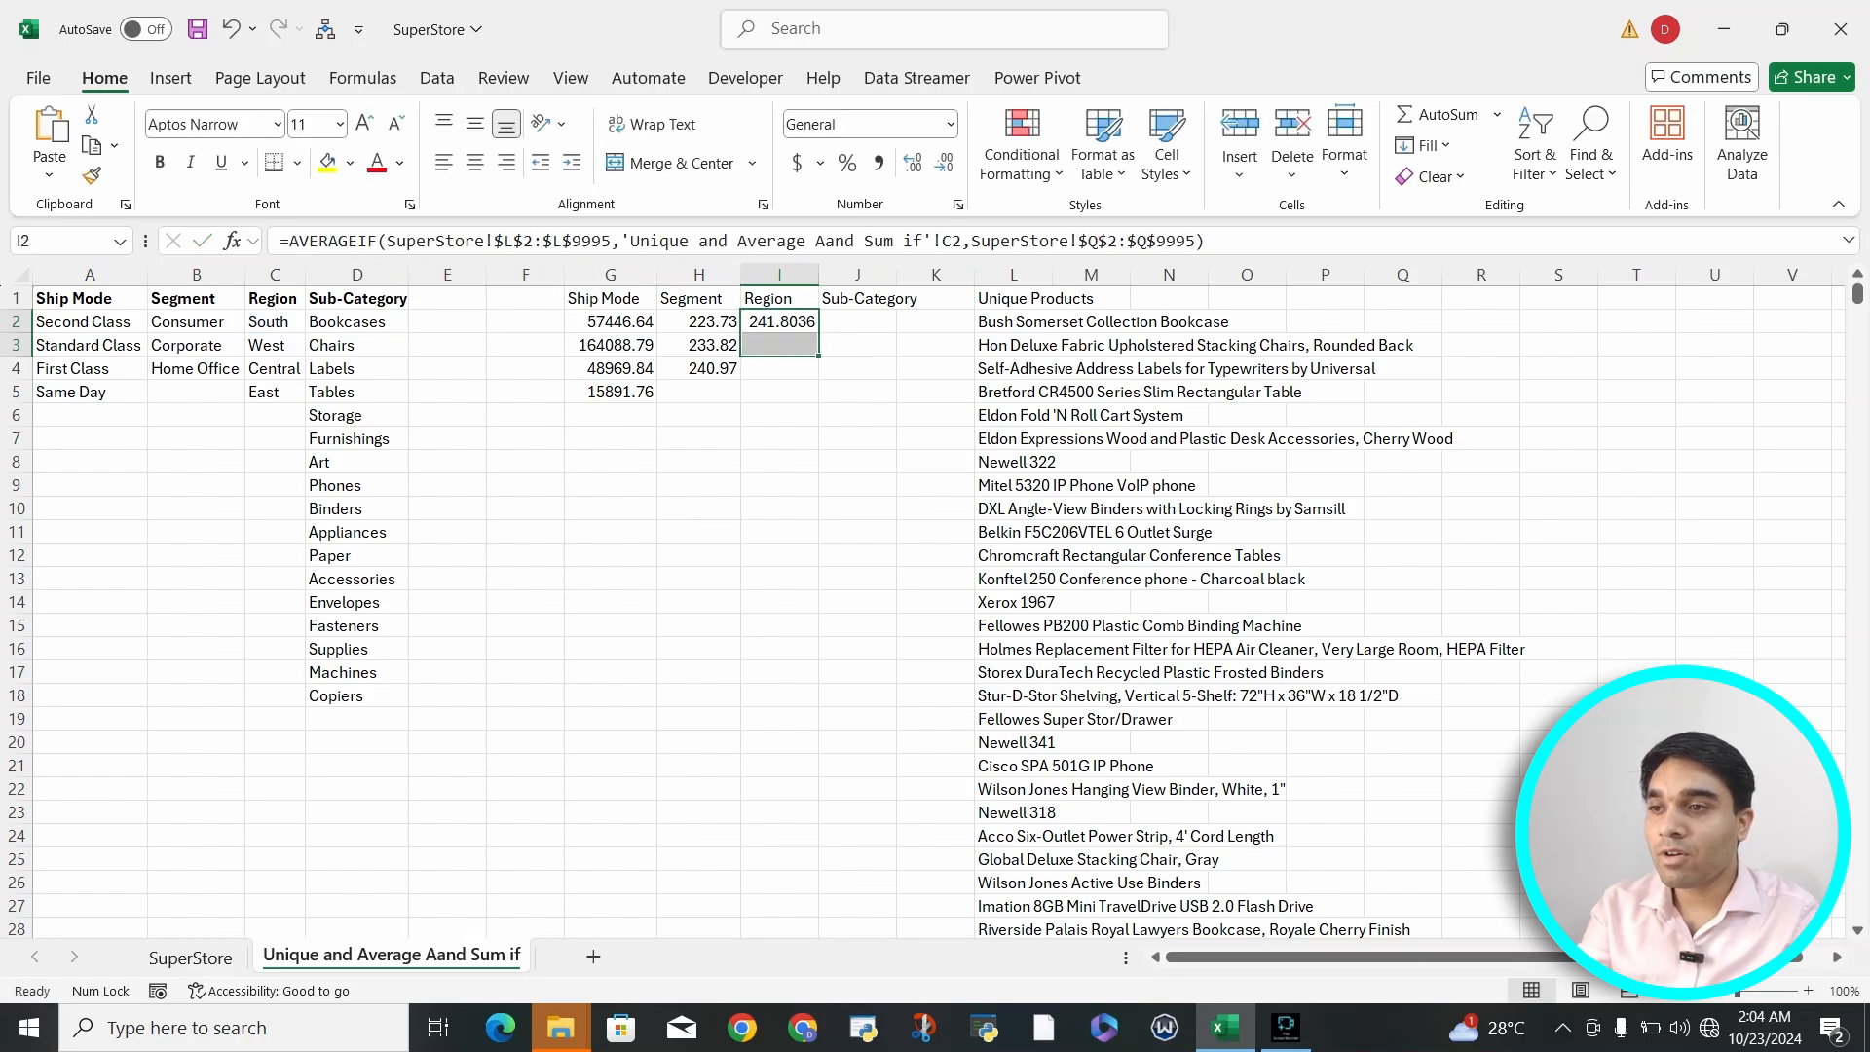
{"action": "key", "text": "shift+Down"}
{"action": "key", "text": "shift+Down"}
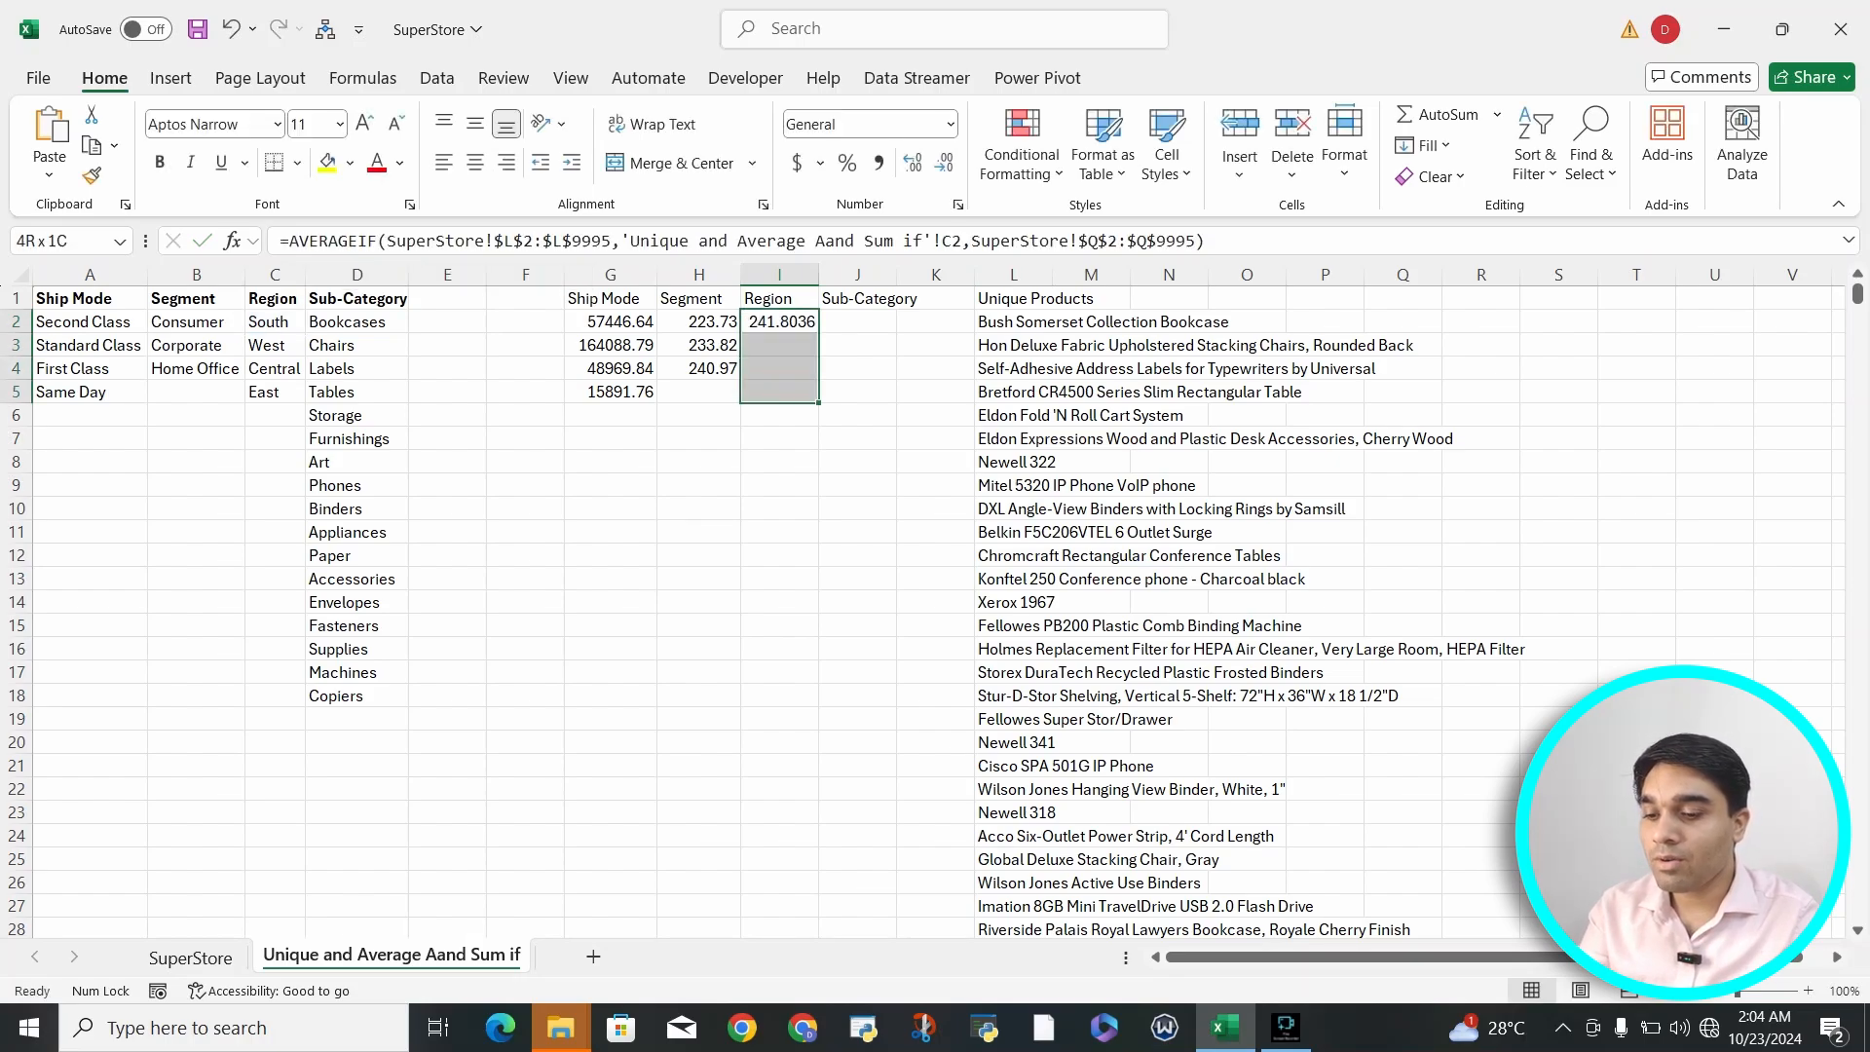
{"action": "key", "text": "ctrl+d"}
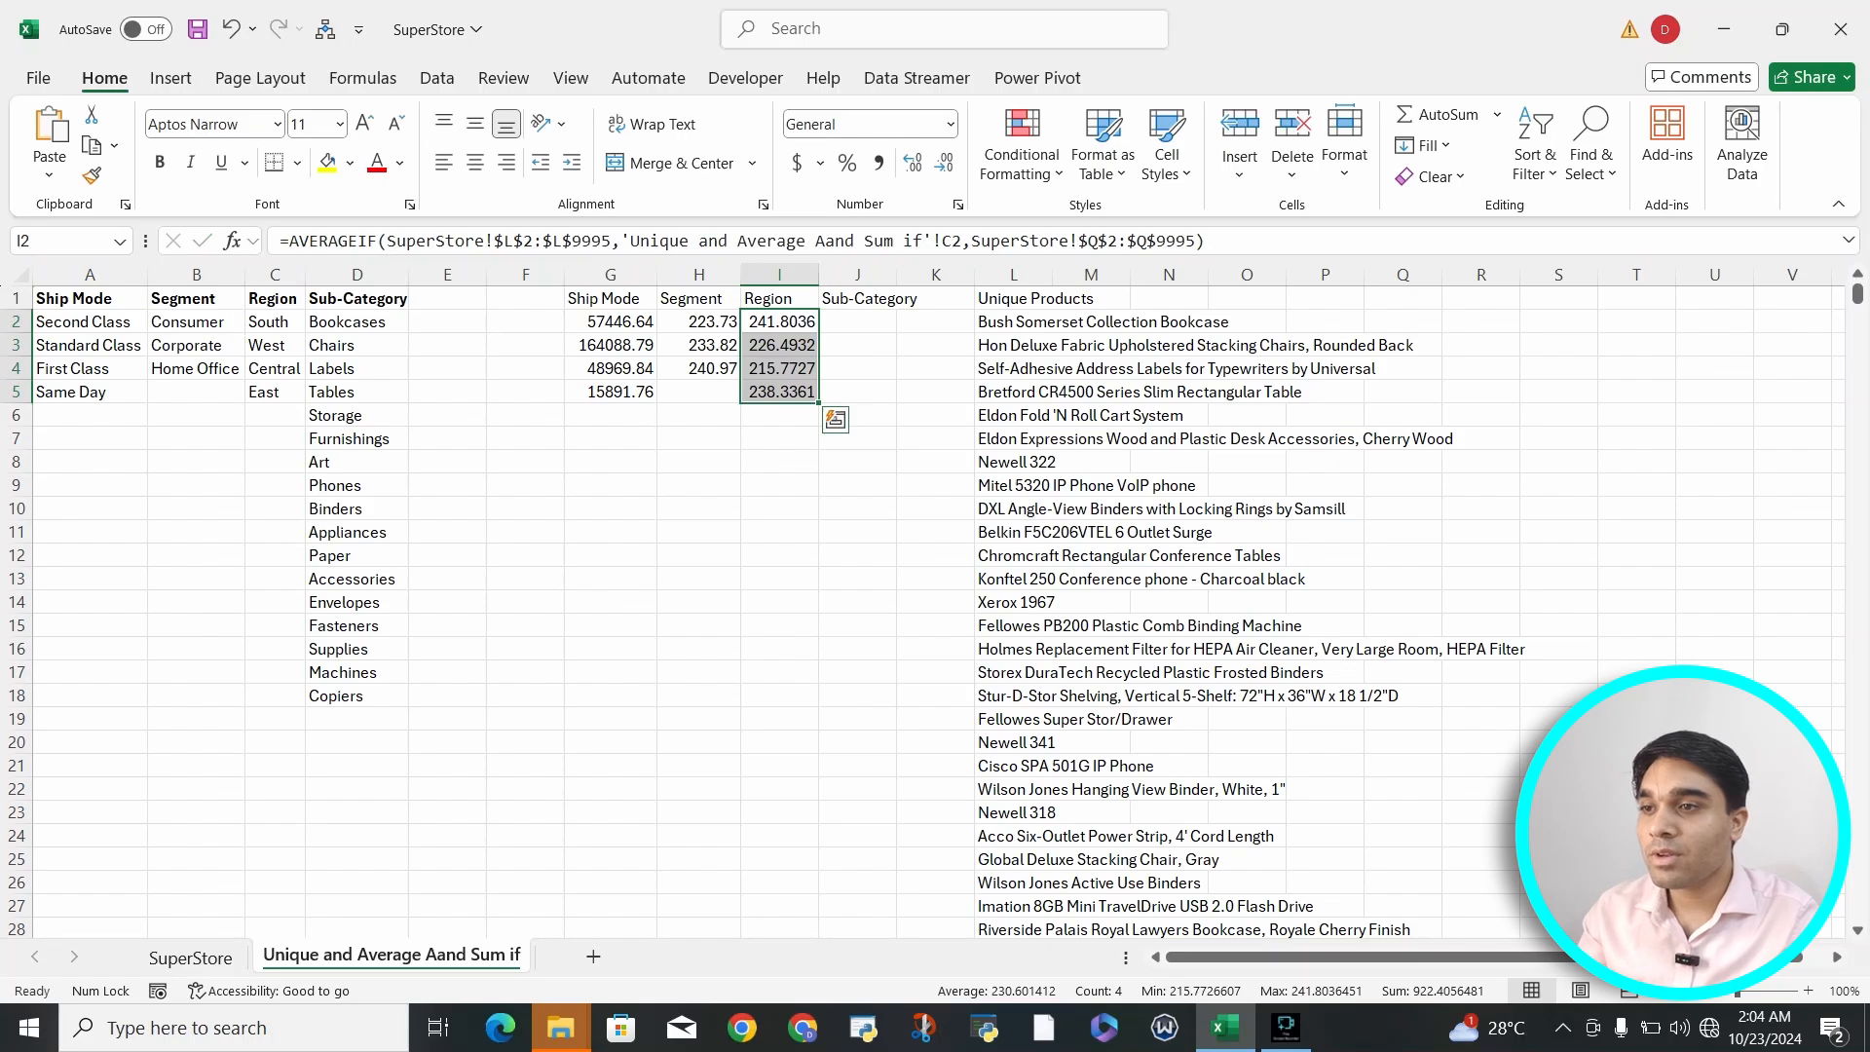
Step: Reduce the regional averages in I2:I5 to two decimal places
{"action": "left_click", "coordinate": [944, 162]}
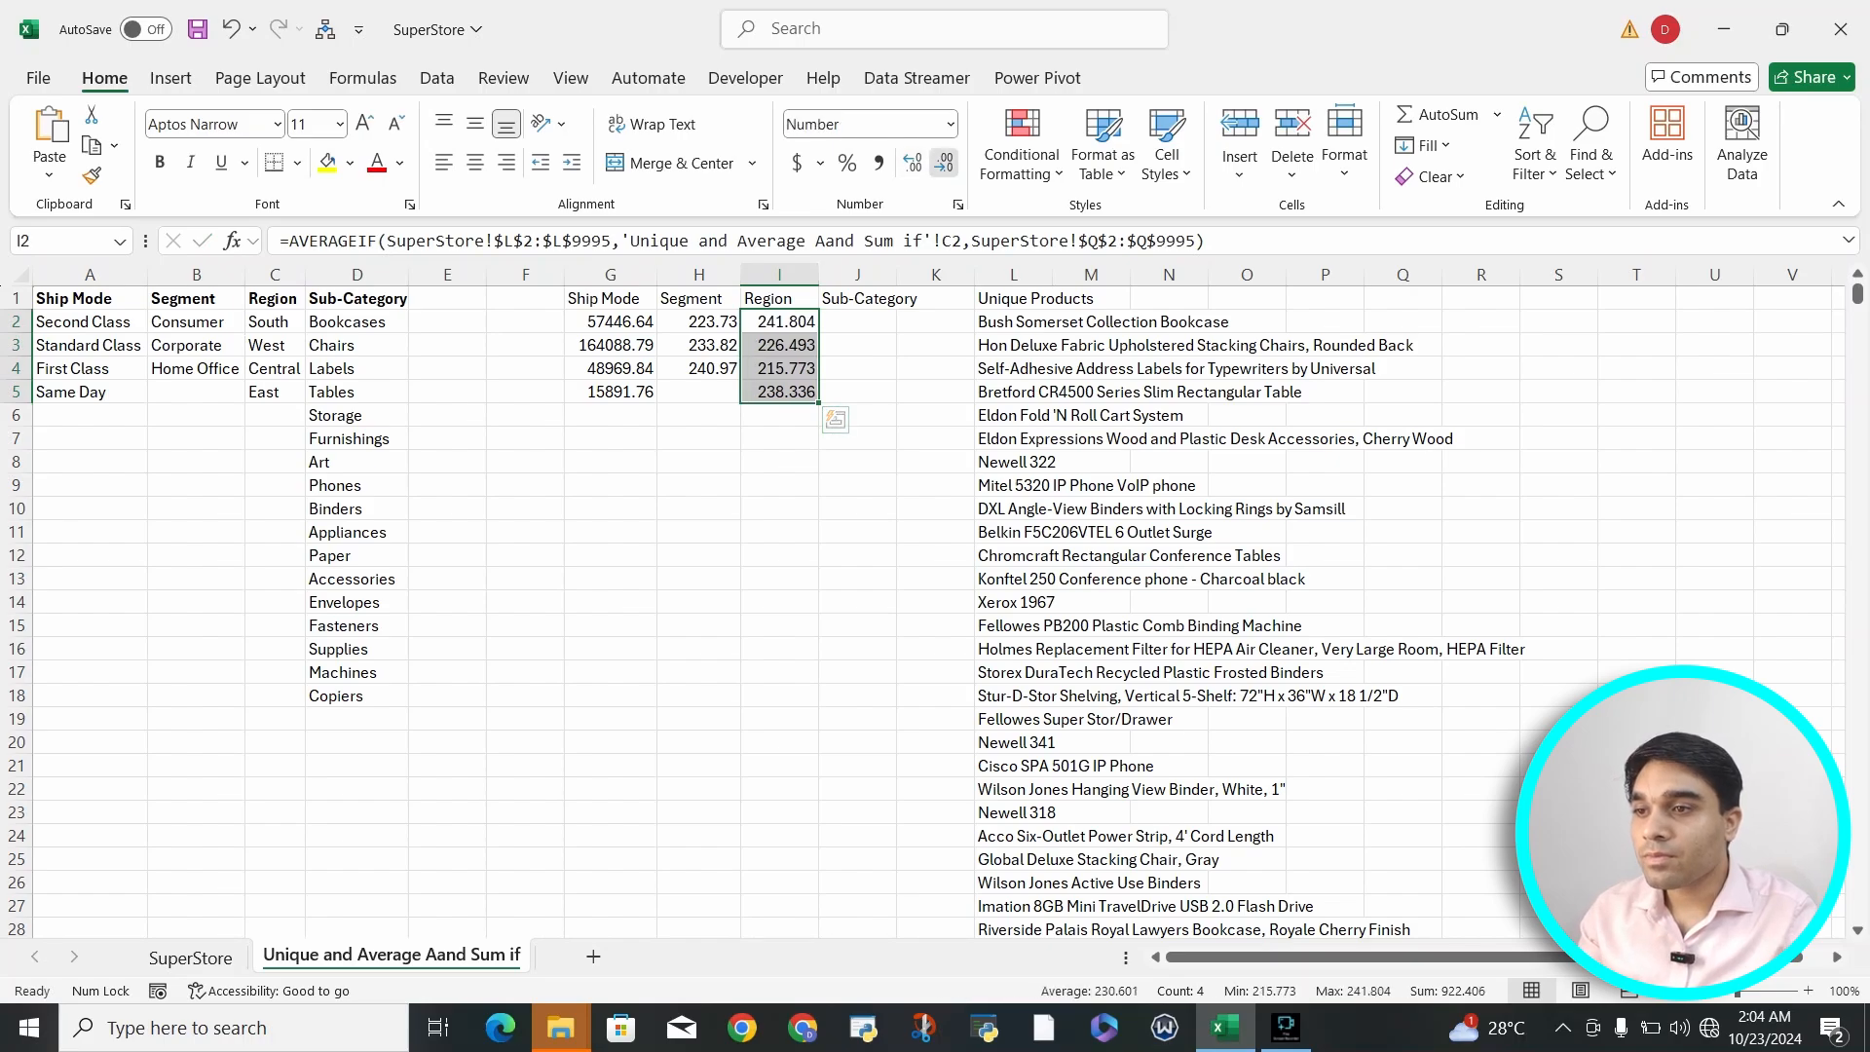
{"action": "left_click", "coordinate": [943, 163]}
{"action": "left_click", "coordinate": [779, 391]}
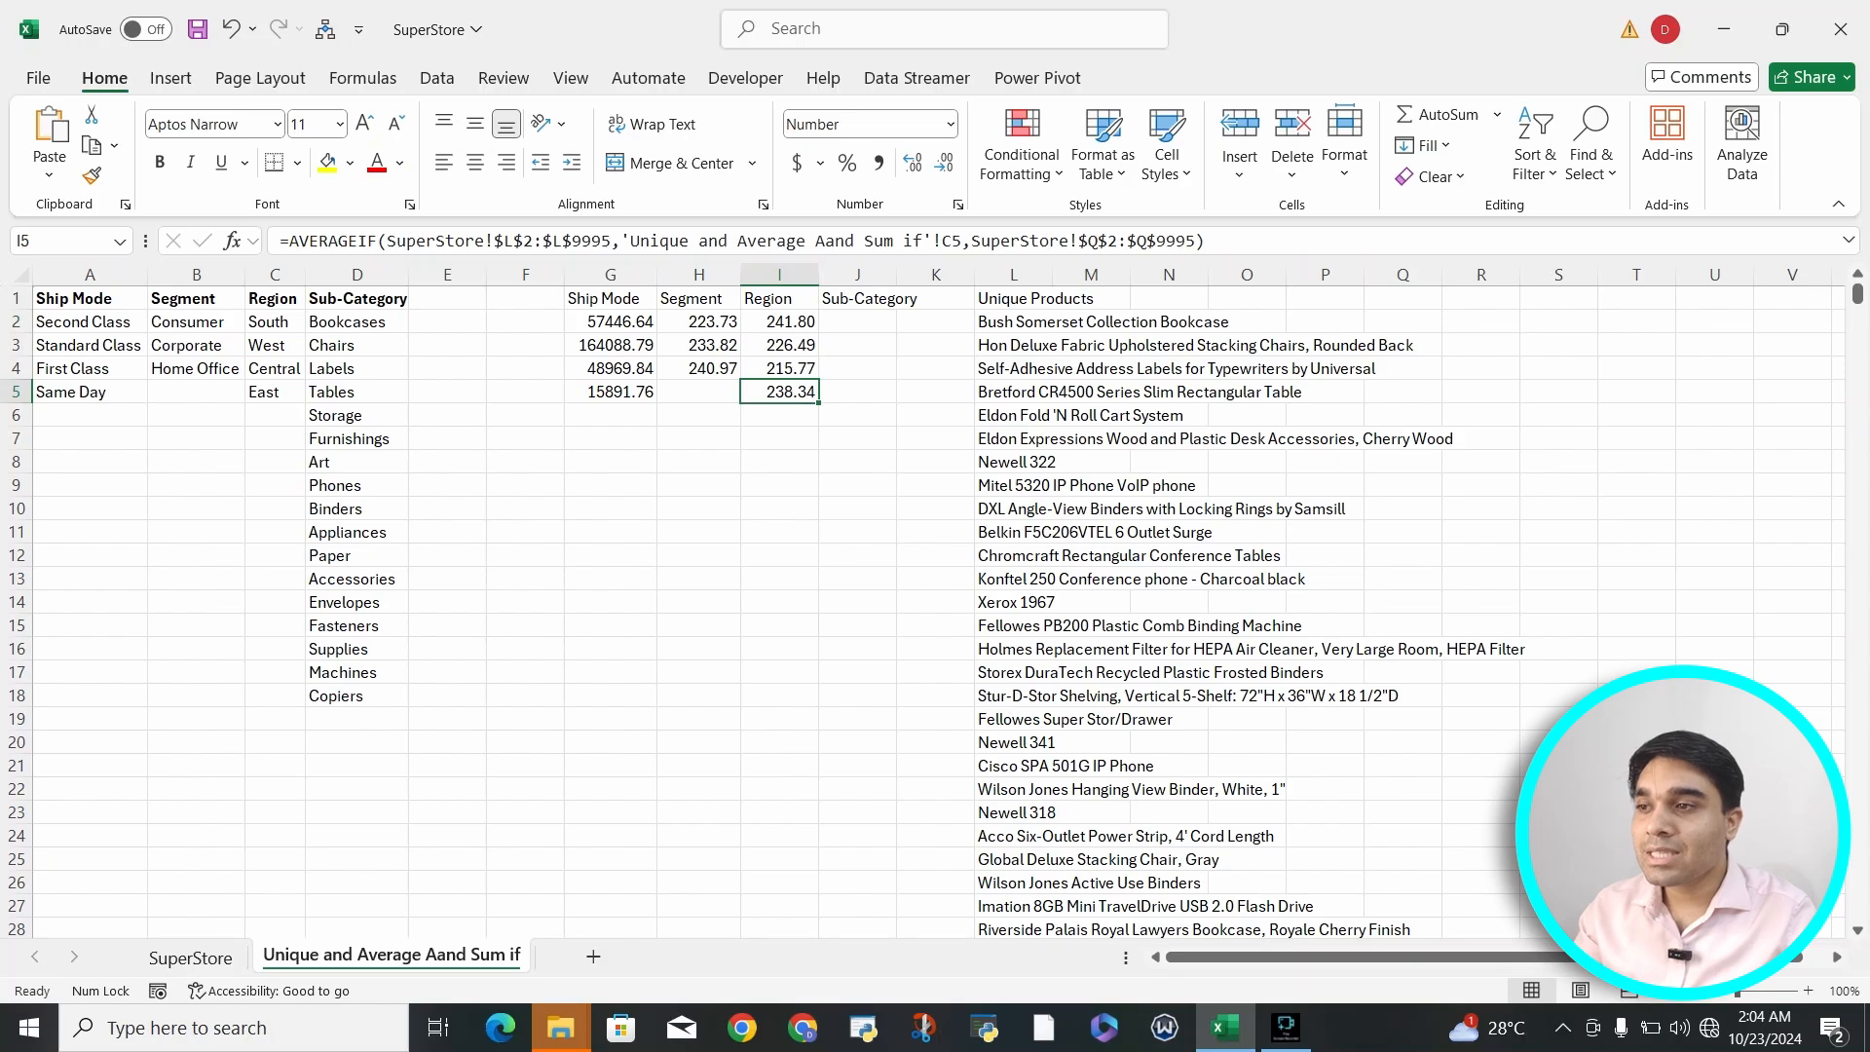
Step: Review the Segment and Region average formulas, then examine the SuperStore sheet's columns against the empty Sub-Category column
{"action": "left_click_drag", "start_coordinate": [779, 322], "coordinate": [779, 391]}
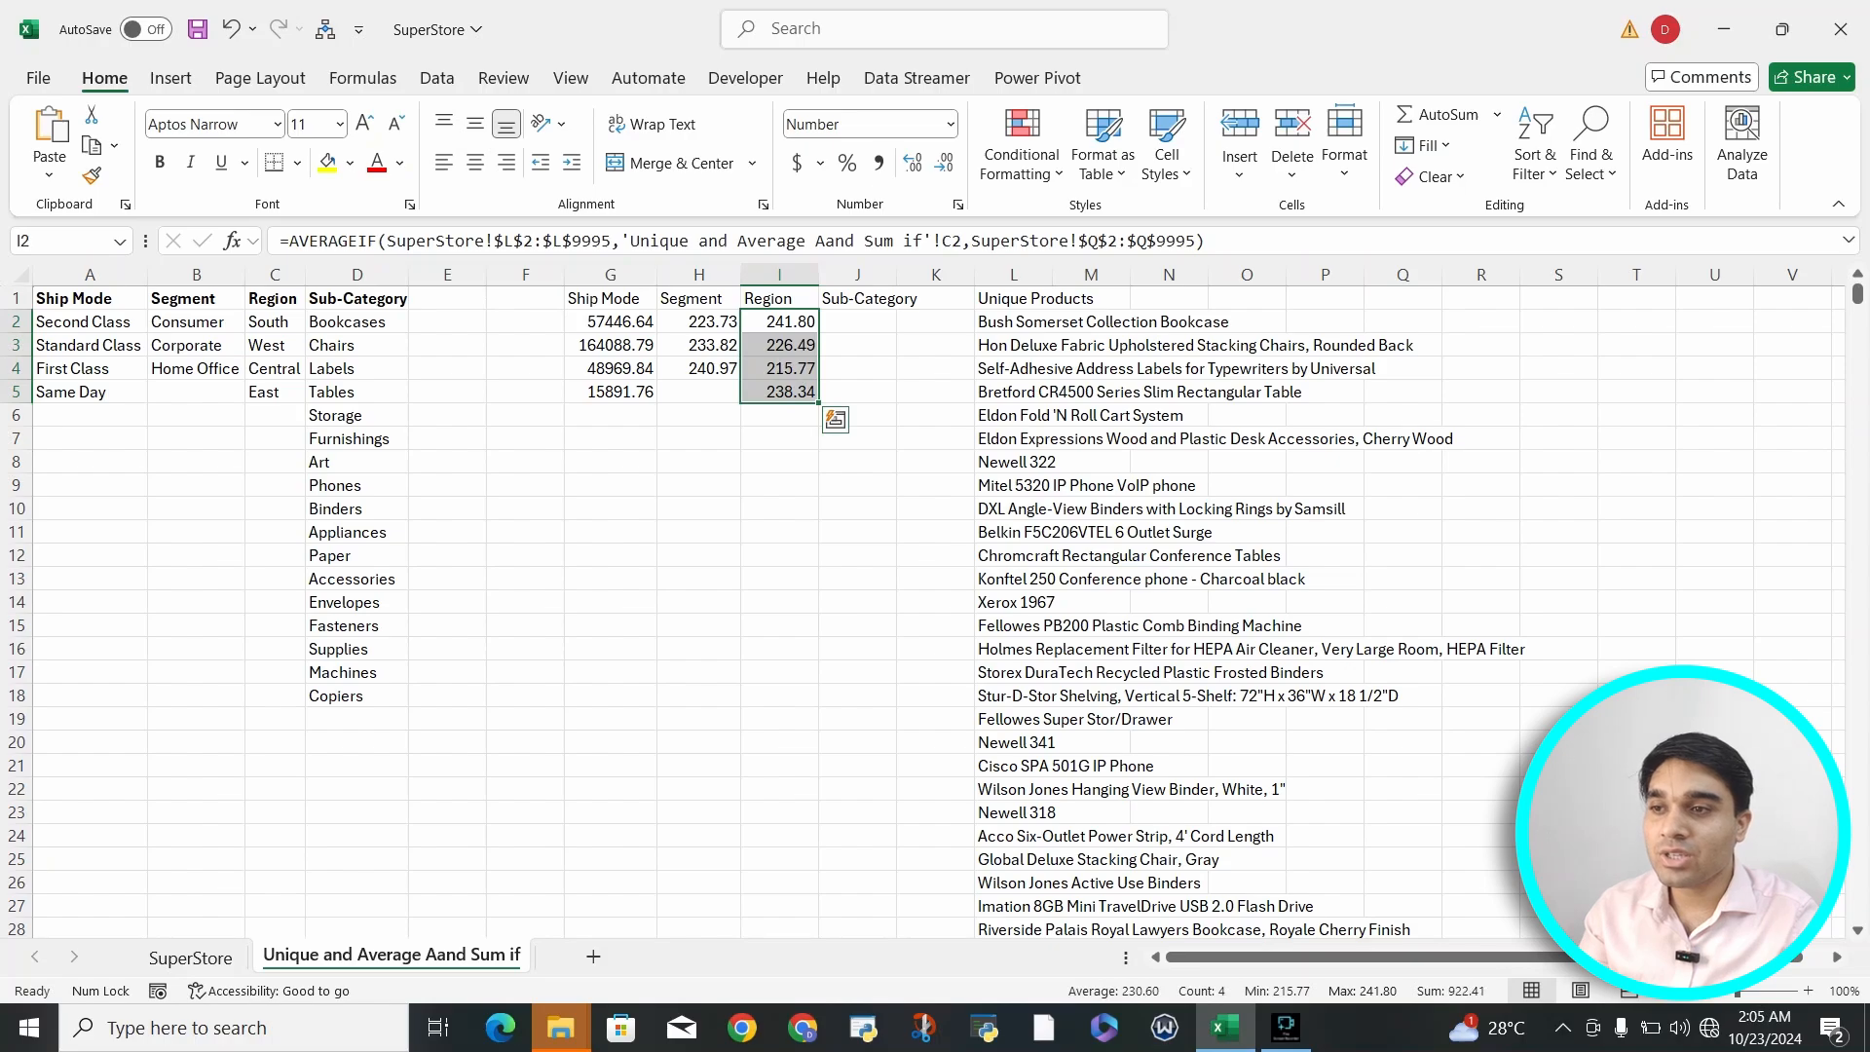
{"action": "left_click", "coordinate": [698, 321]}
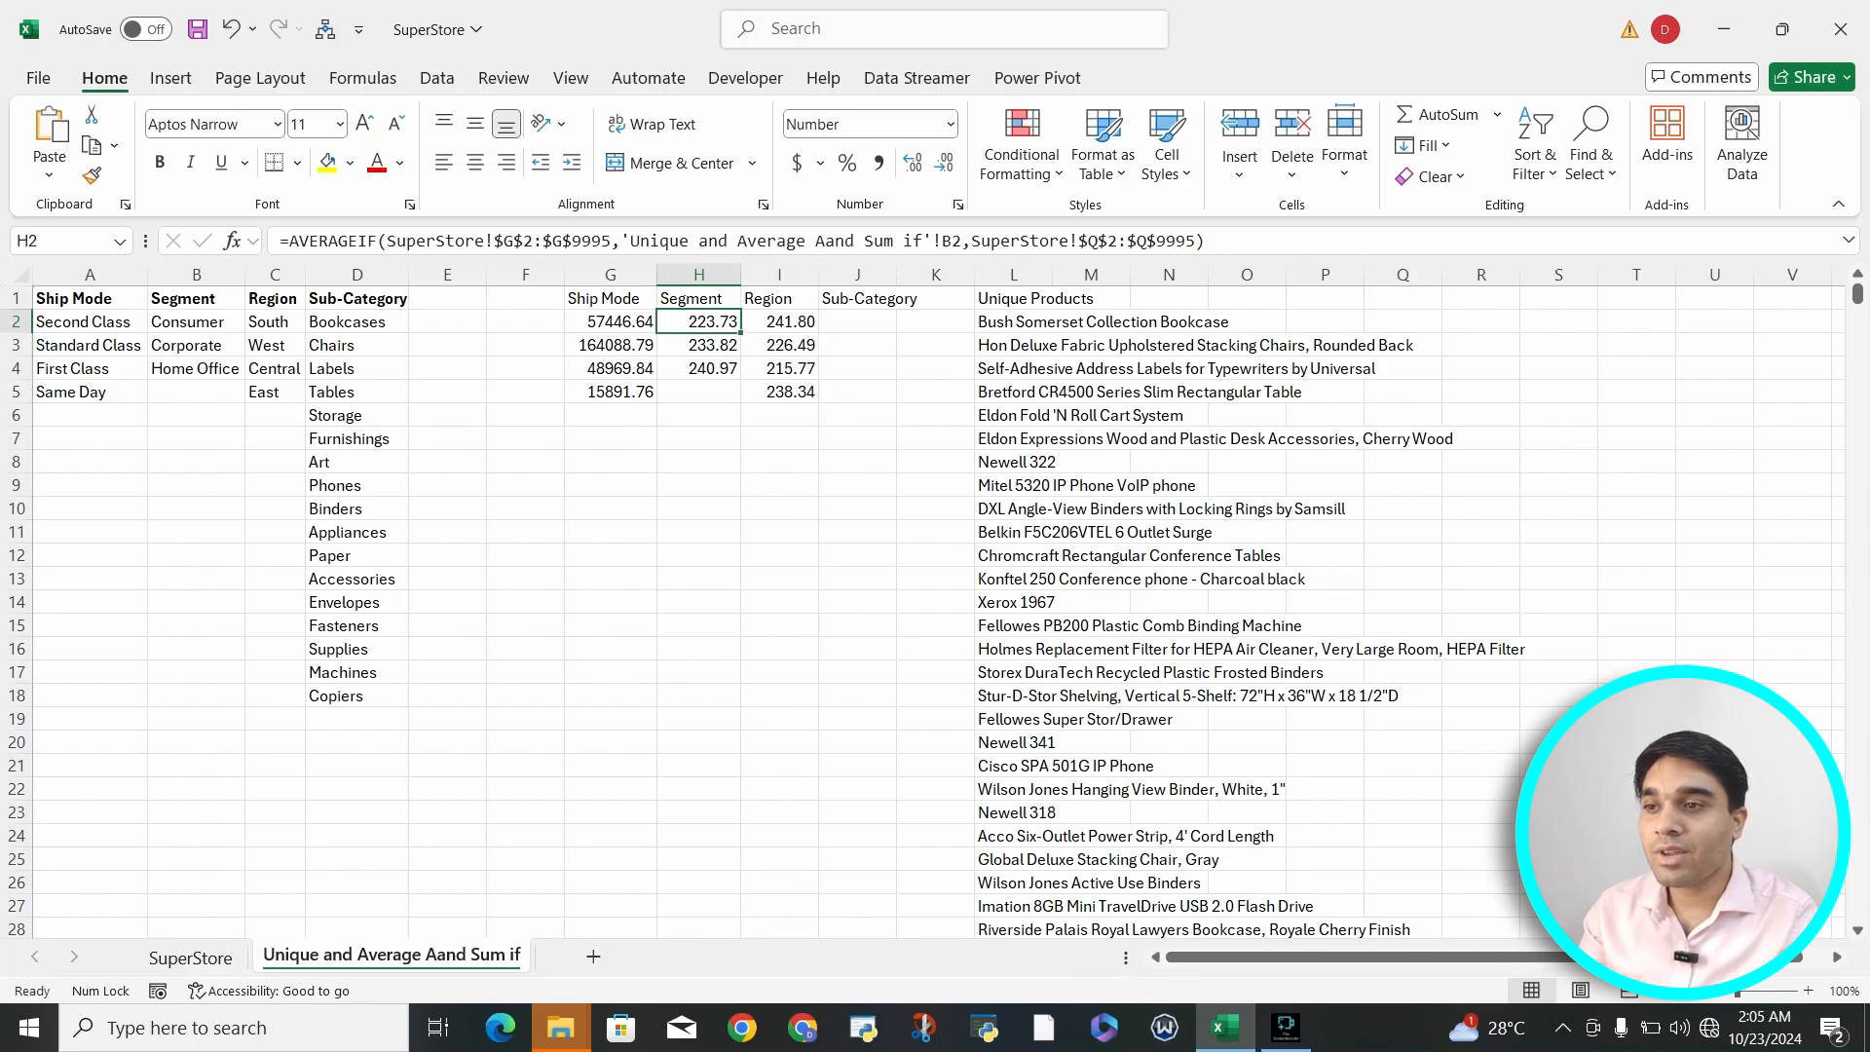
{"action": "left_click", "coordinate": [779, 368]}
{"action": "left_click", "coordinate": [779, 321]}
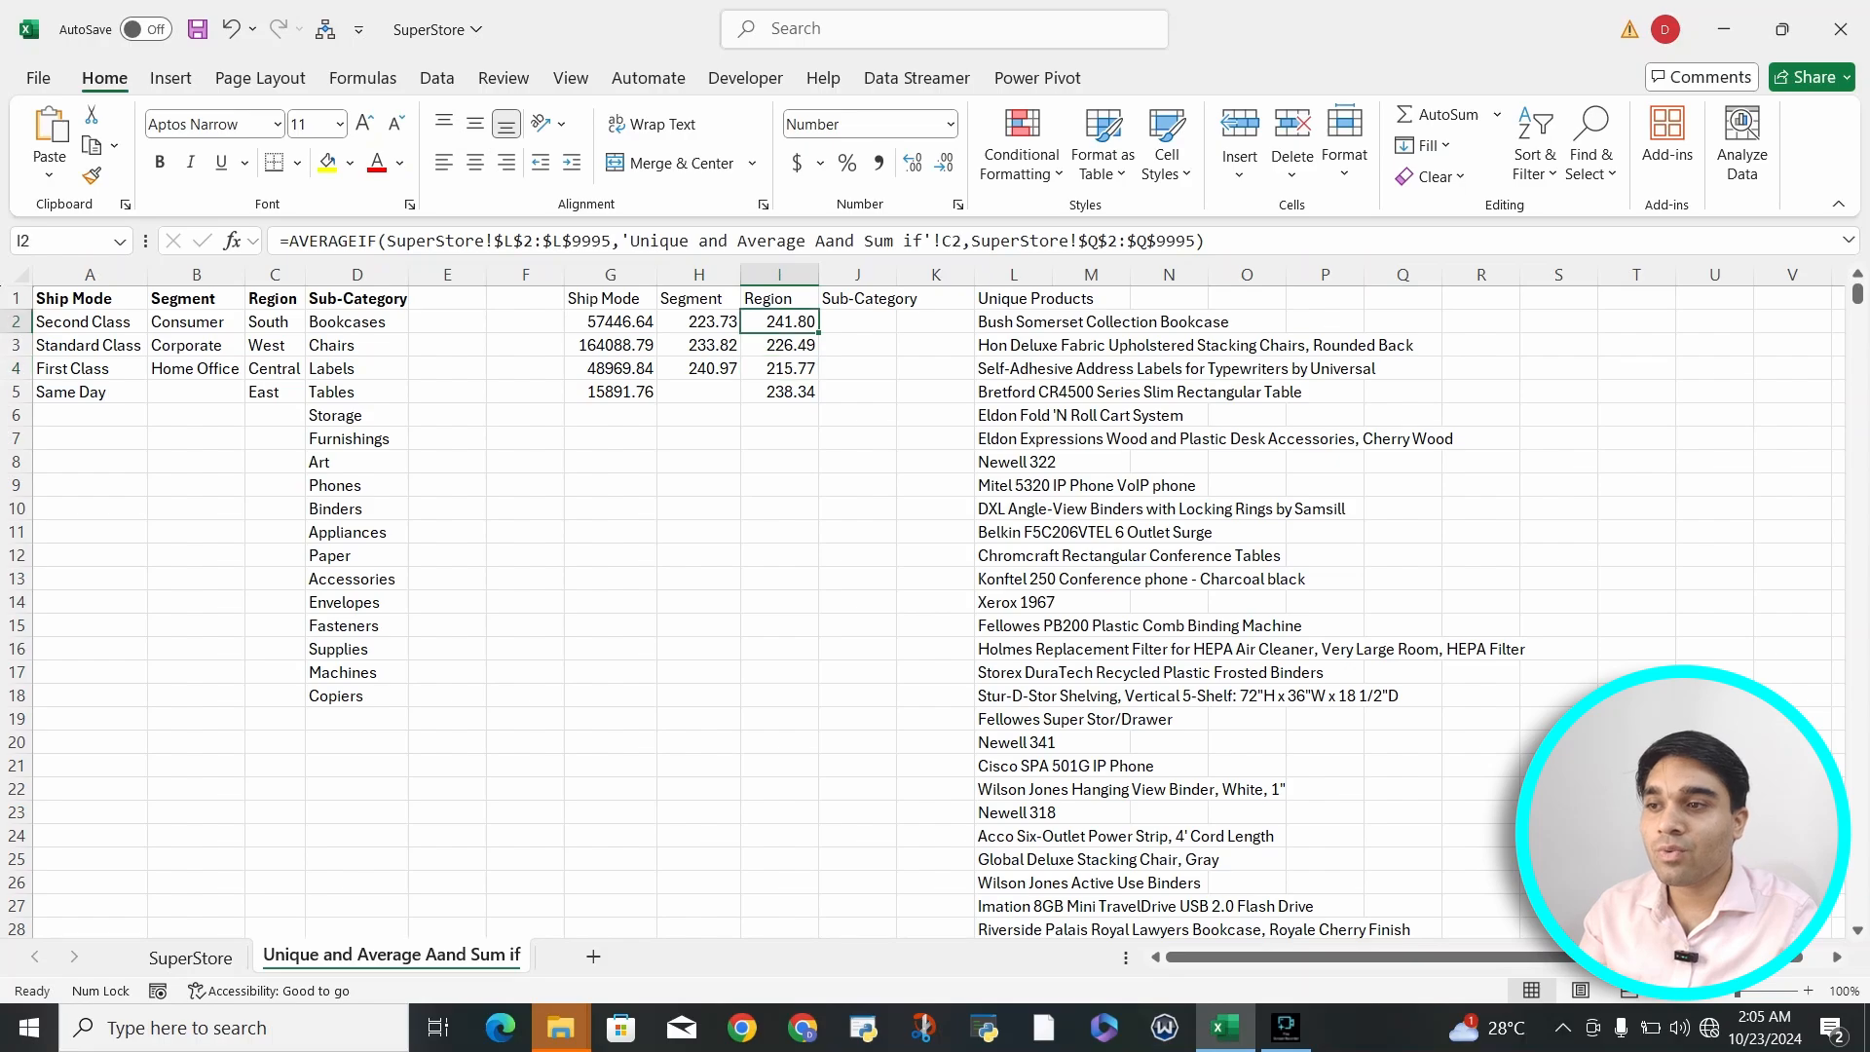
{"action": "left_click_drag", "start_coordinate": [856, 321], "coordinate": [857, 578]}
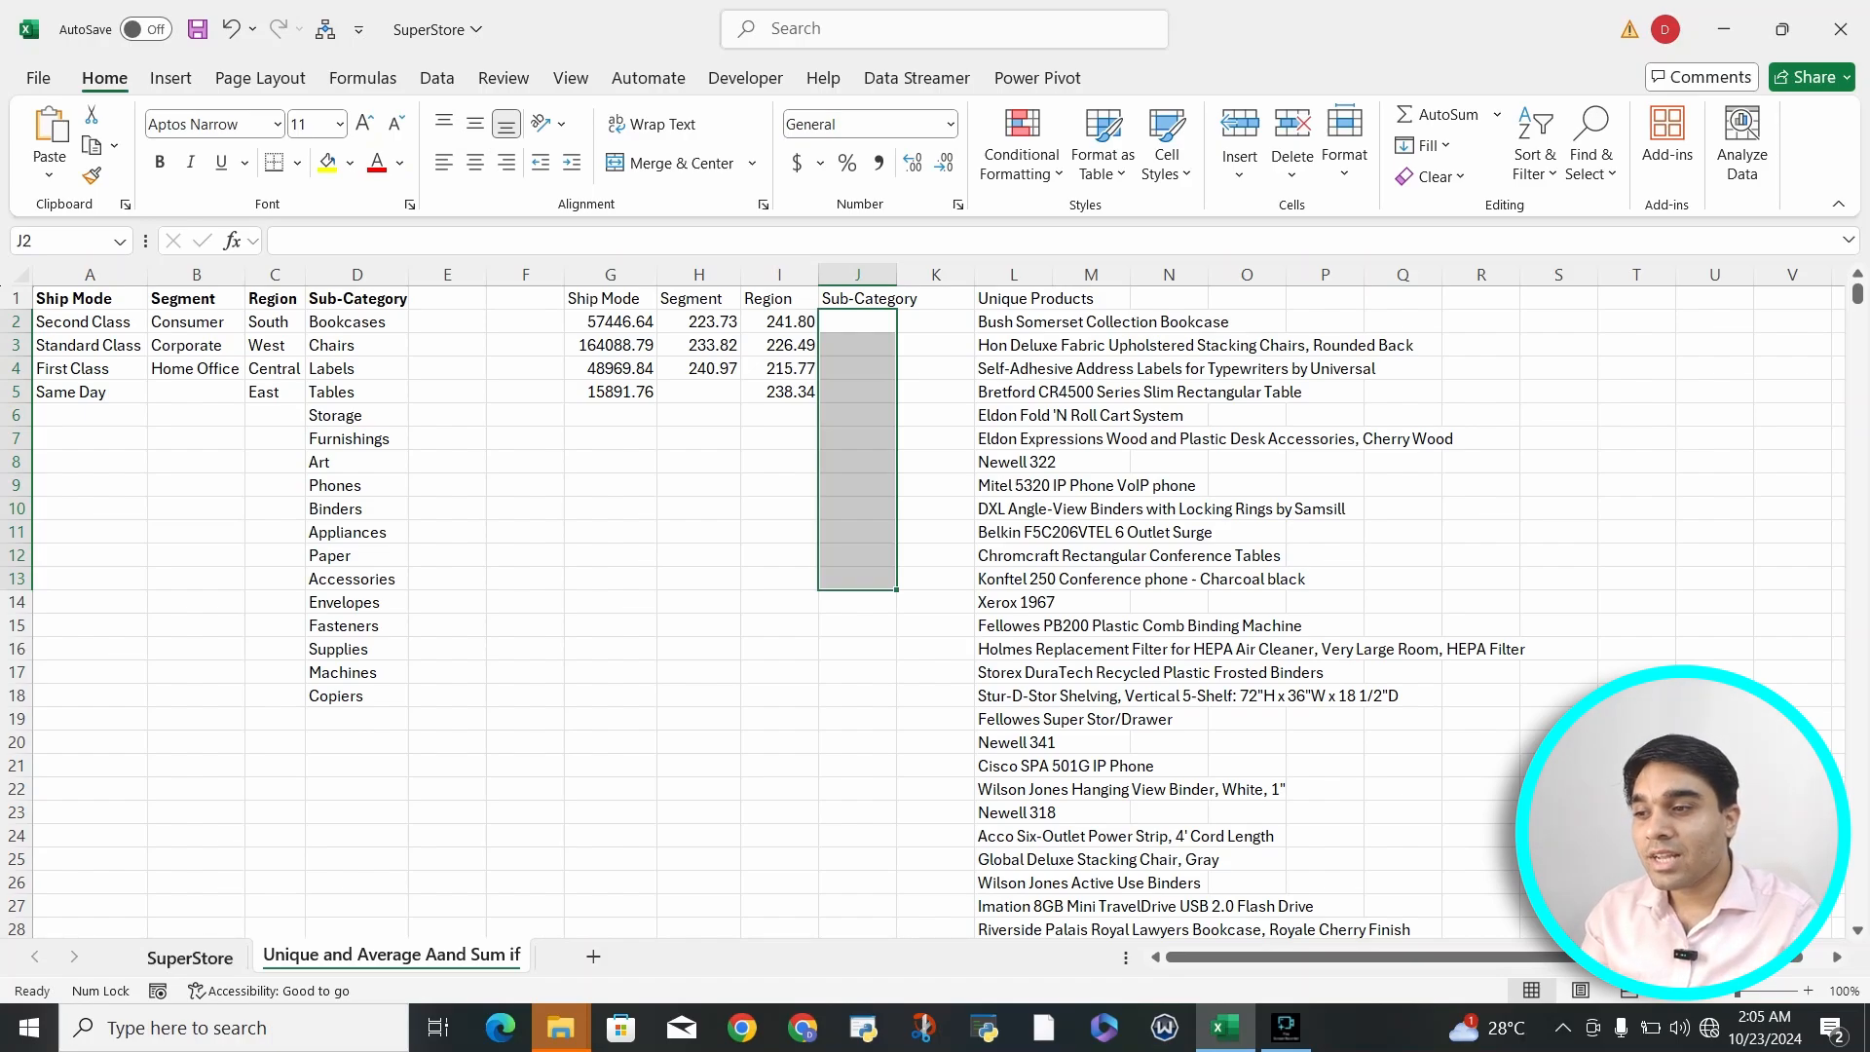
{"action": "left_click", "coordinate": [190, 957]}
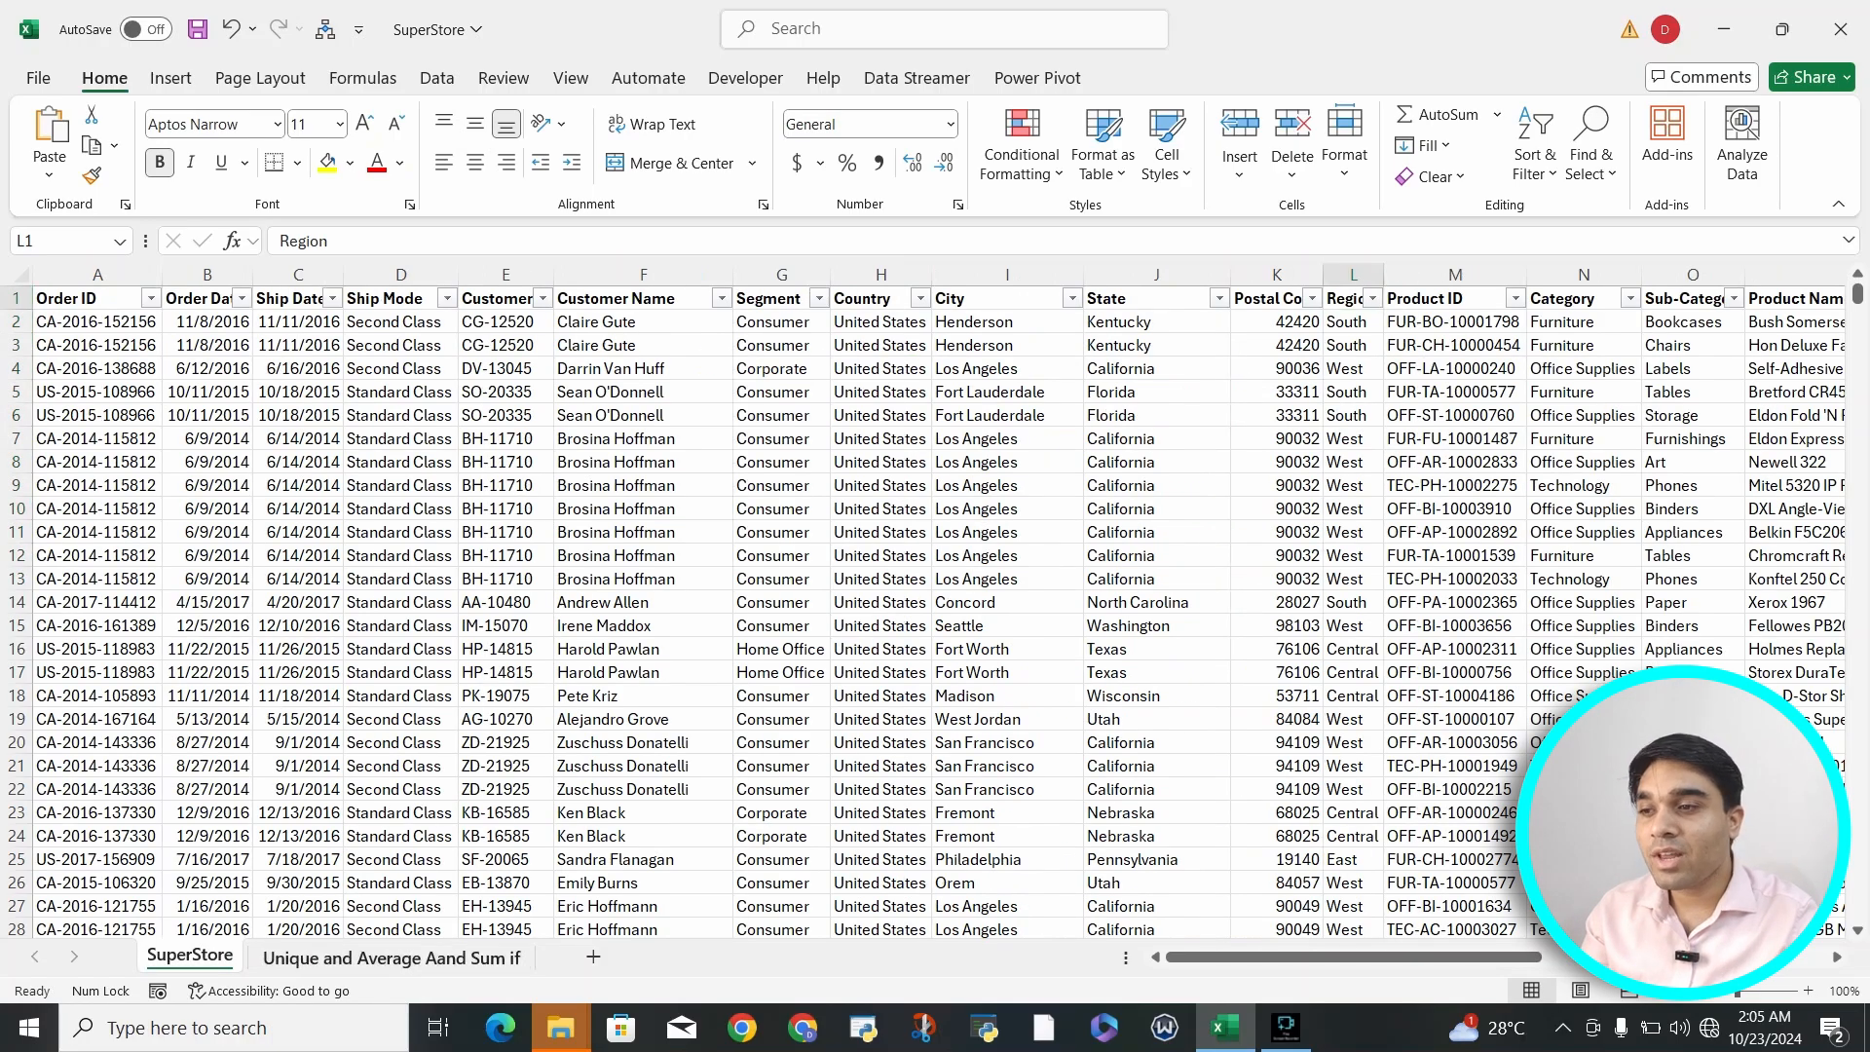
{"action": "key", "text": "ctrl+Page_Down"}
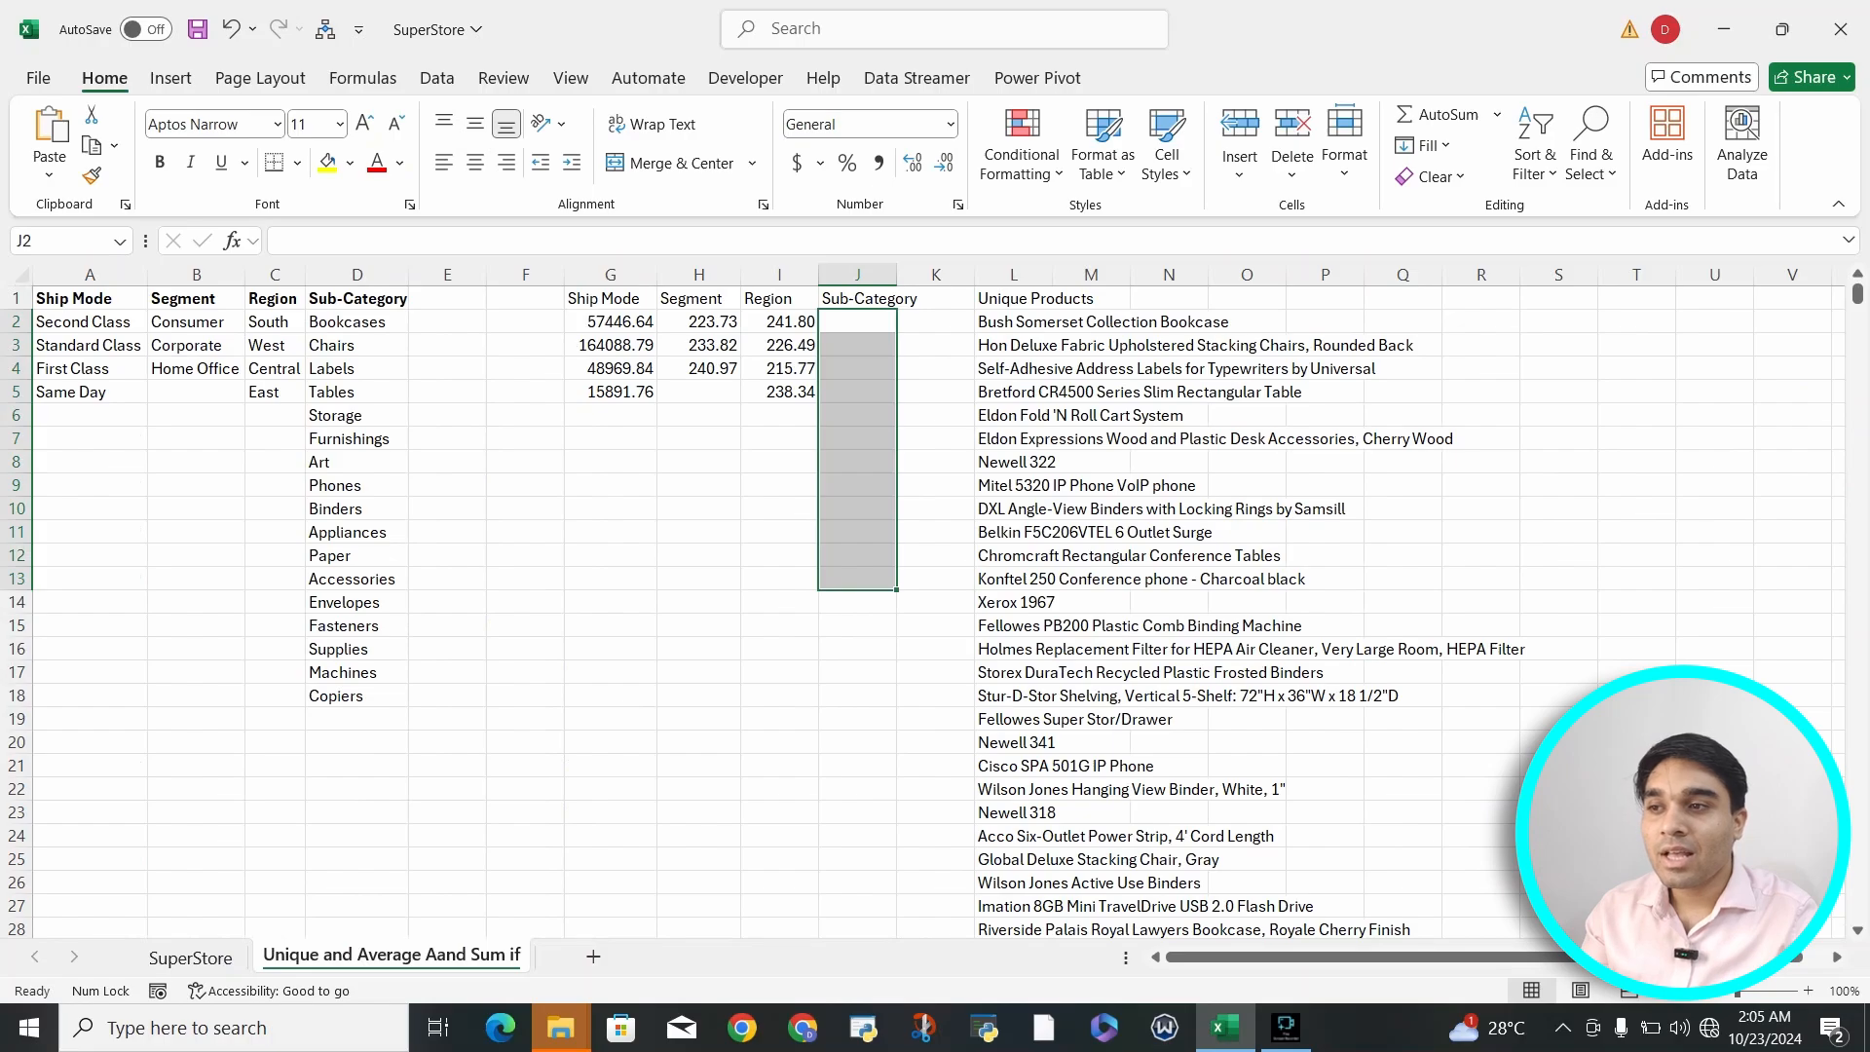